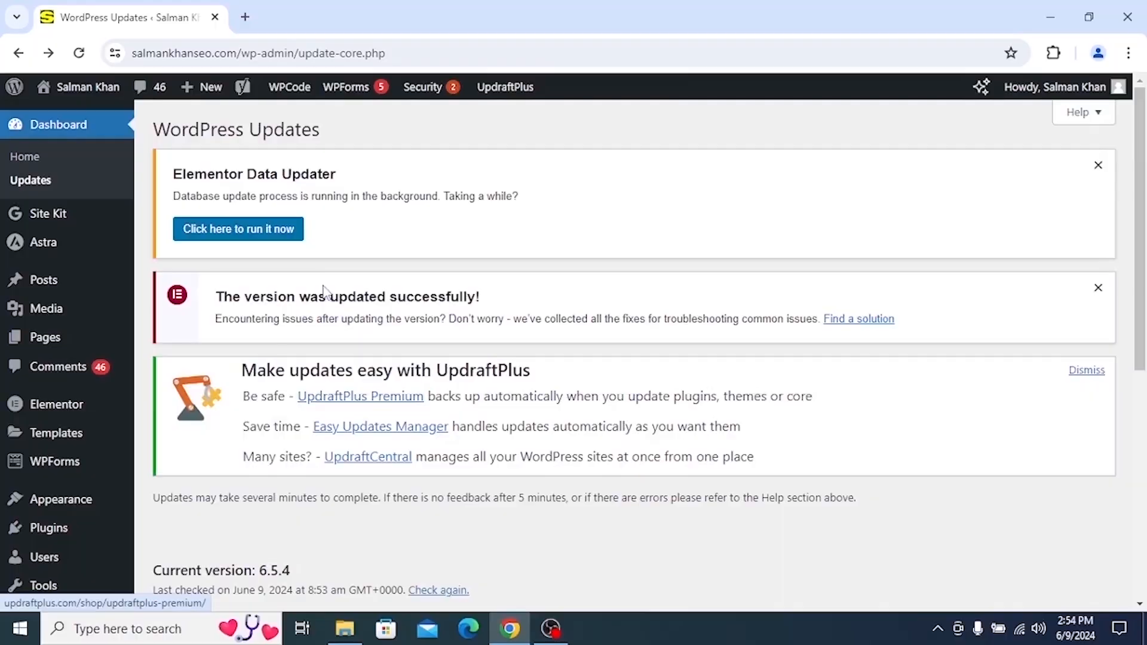
Return to the WordPress dashboard home page, reload it and look over its widgets.
left_click(18, 53)
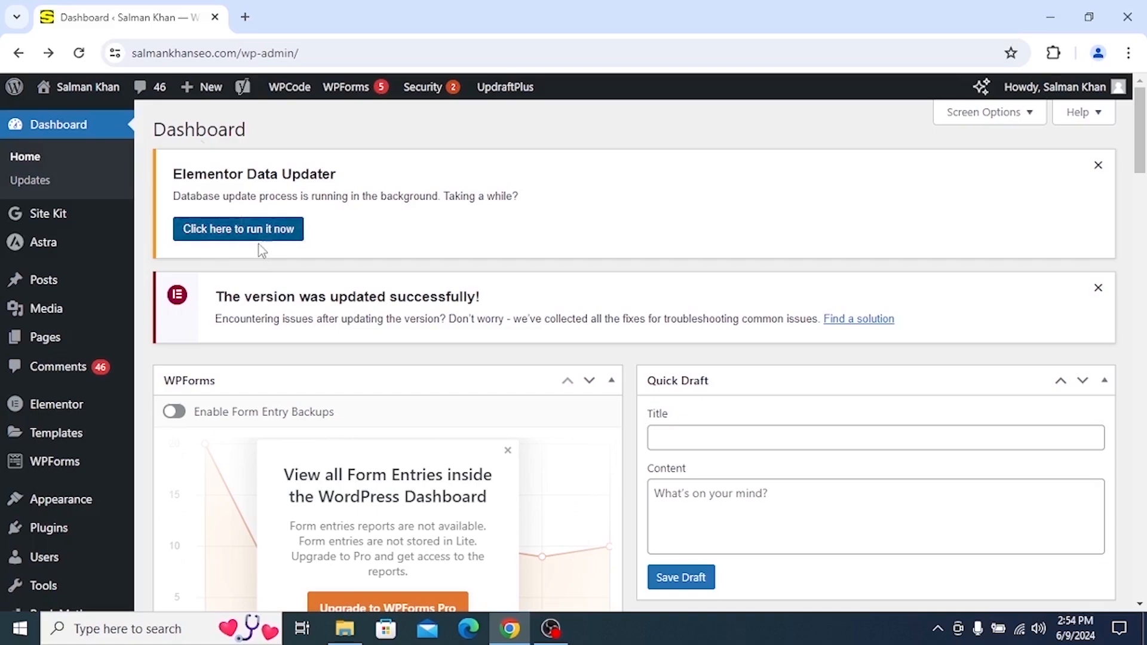
left_click(78, 54)
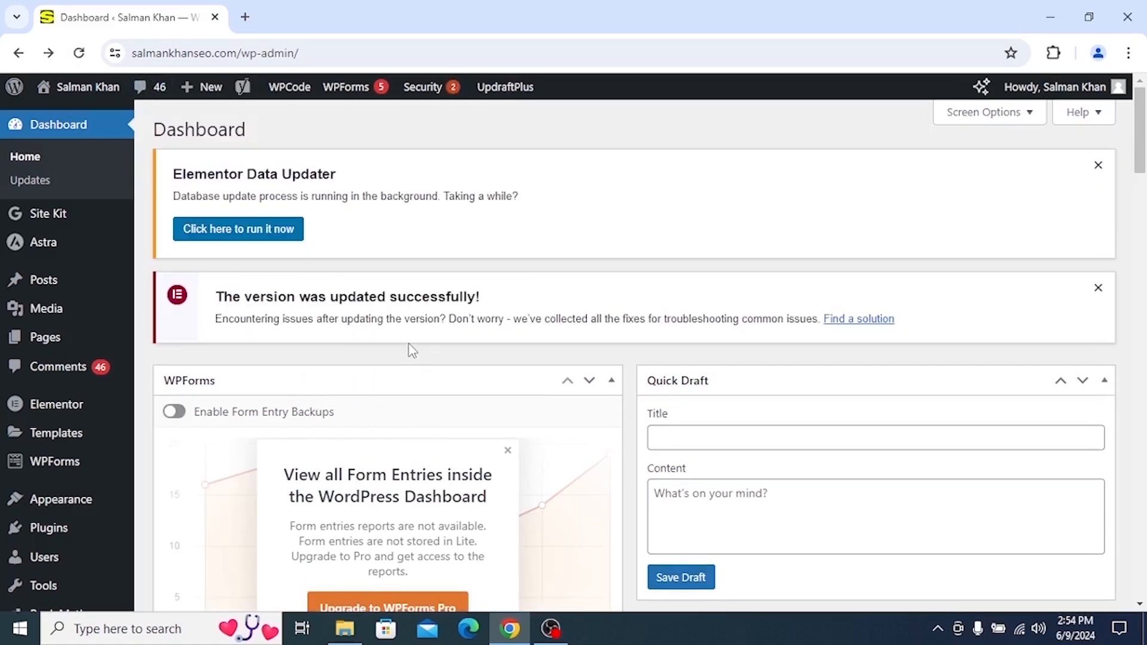
scroll(411, 350, "down", 5)
scroll(417, 451, "down", 10)
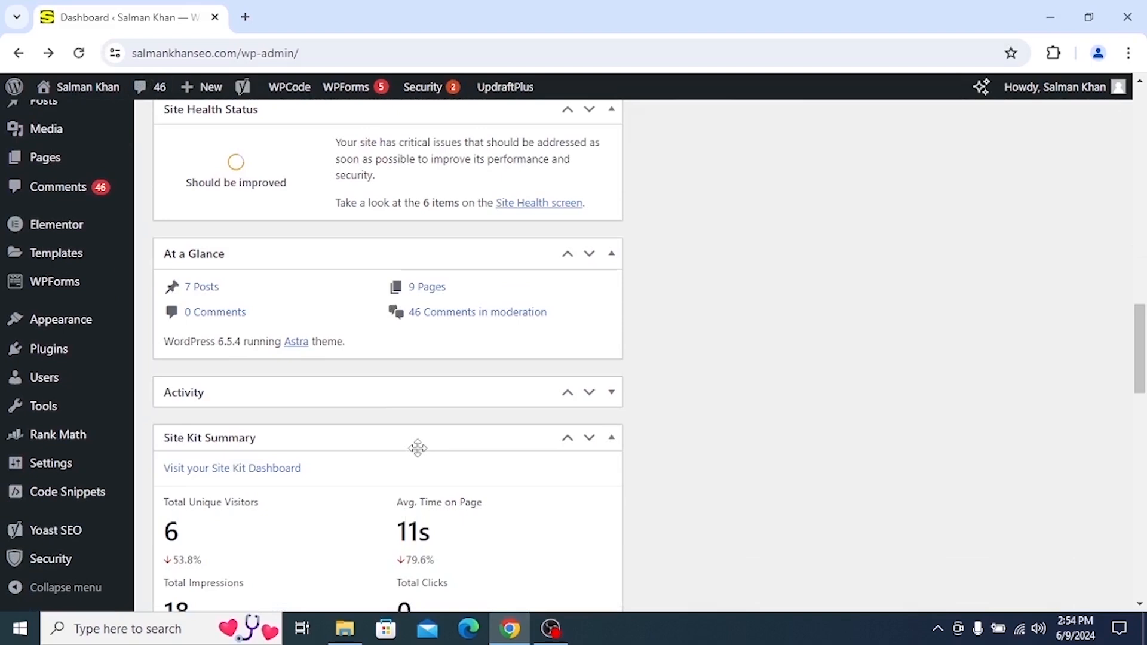
scroll(414, 277, "up", 8)
scroll(414, 277, "up", 8)
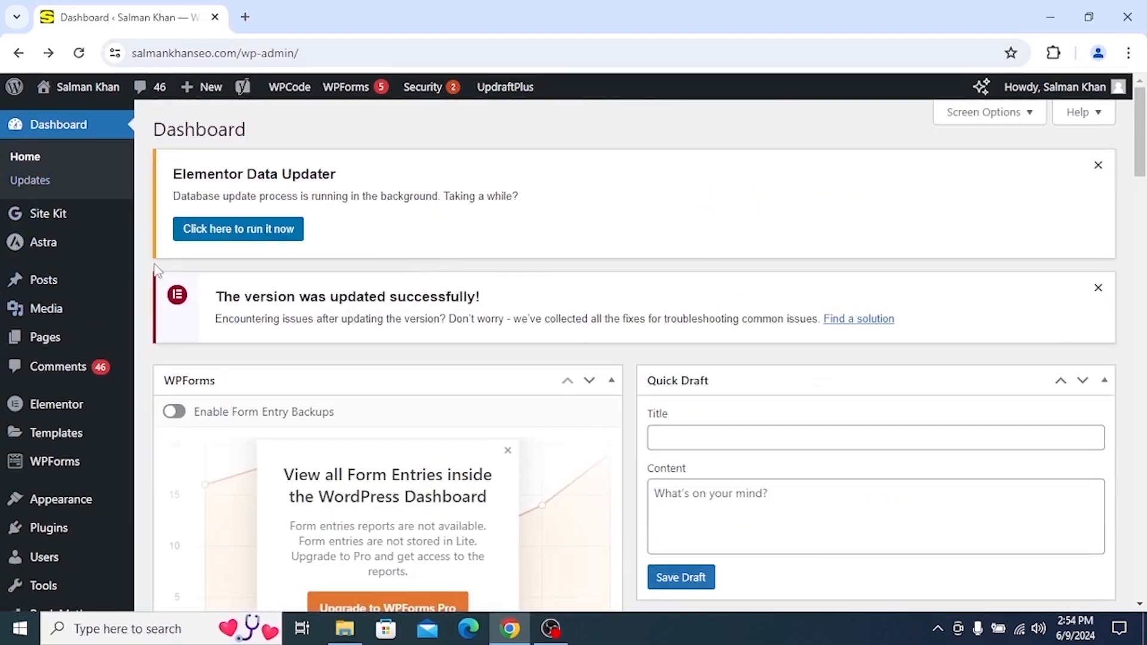
Open the page for adding a new plugin.
scroll(353, 348, "down", 3)
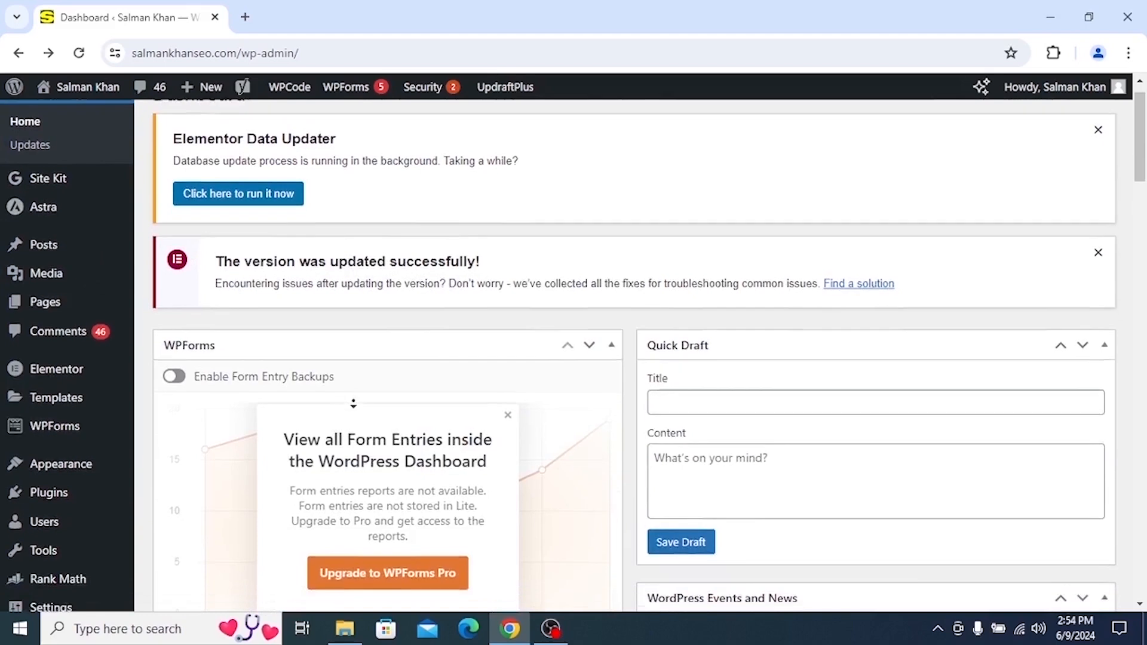
scroll(353, 405, "down", 2)
mouse_move(66, 359)
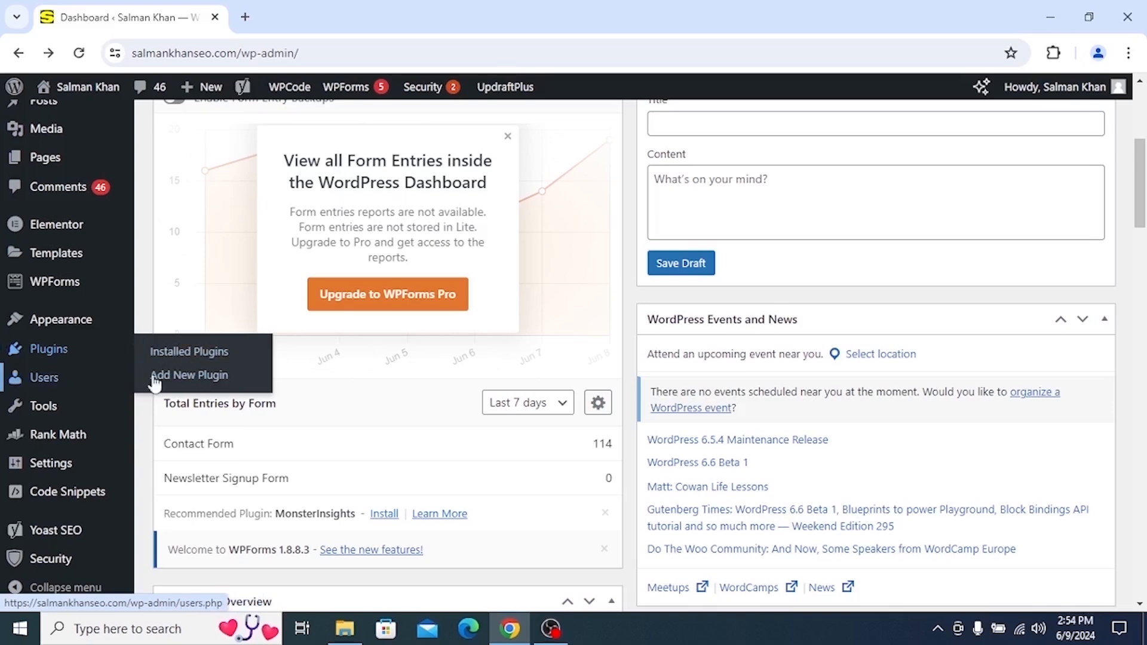
left_click(219, 377)
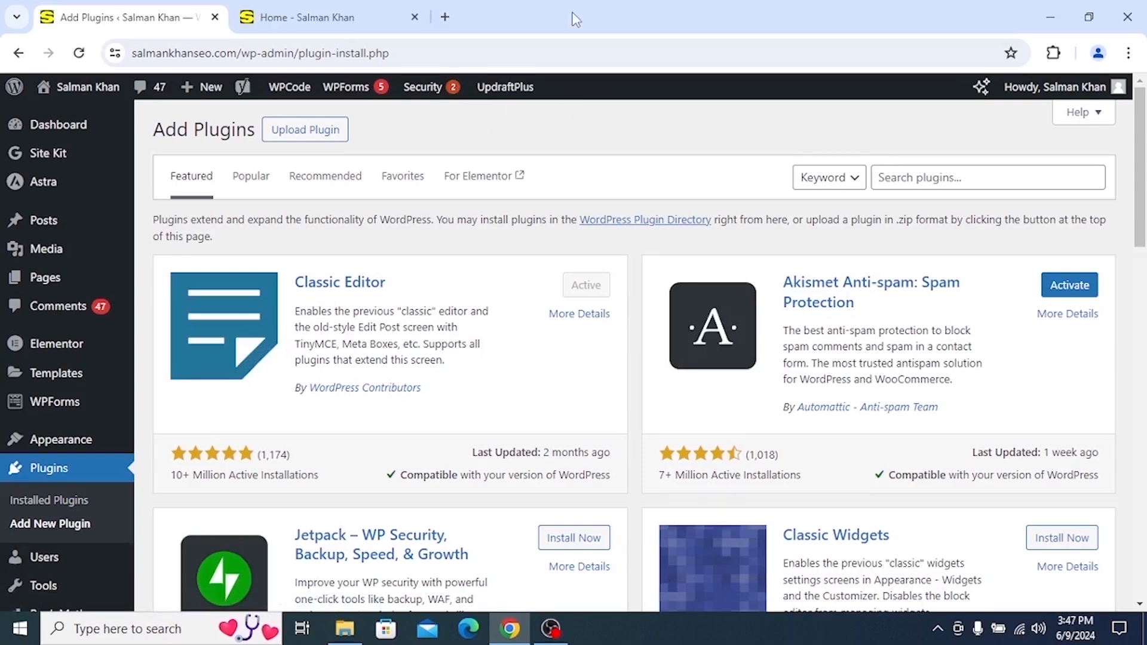
Search the plugin directory for "litespeed cache" and keep the browser window maximized.
left_click_drag(575, 19, 259, 72)
left_click(580, 225)
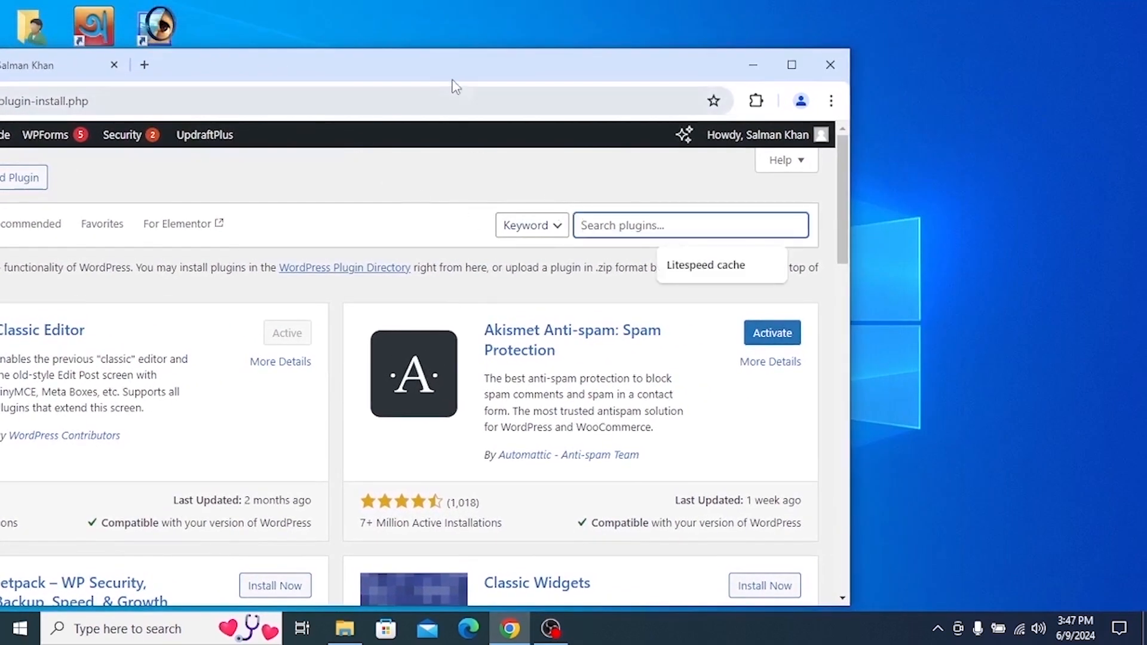
left_click_drag(452, 67, 517, 48)
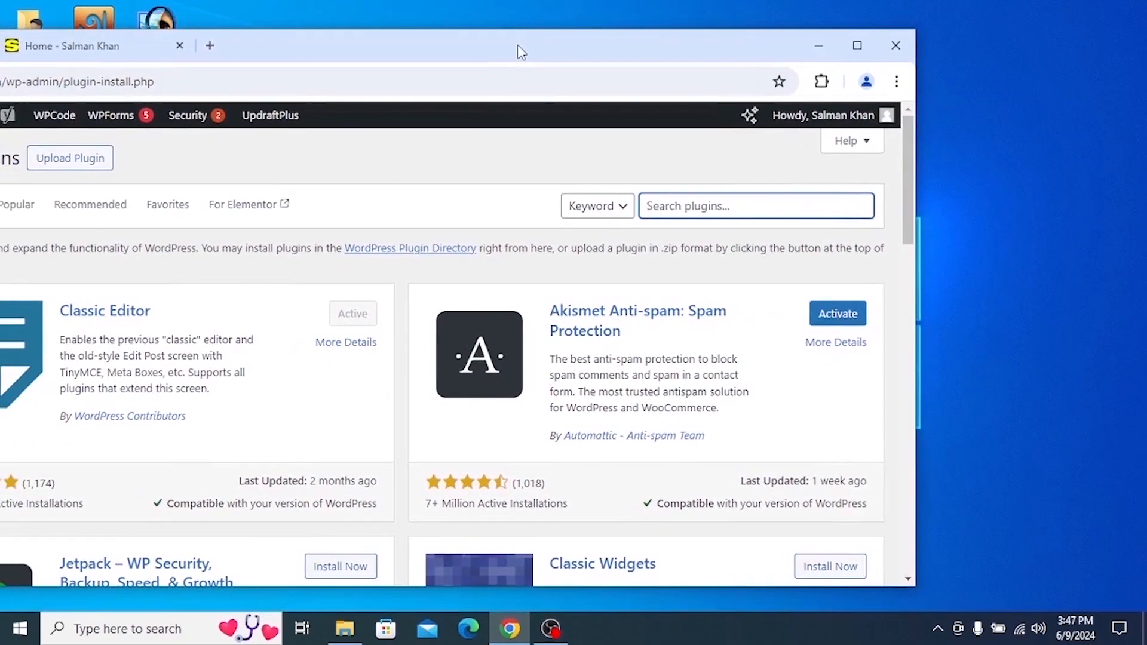
left_click(647, 208)
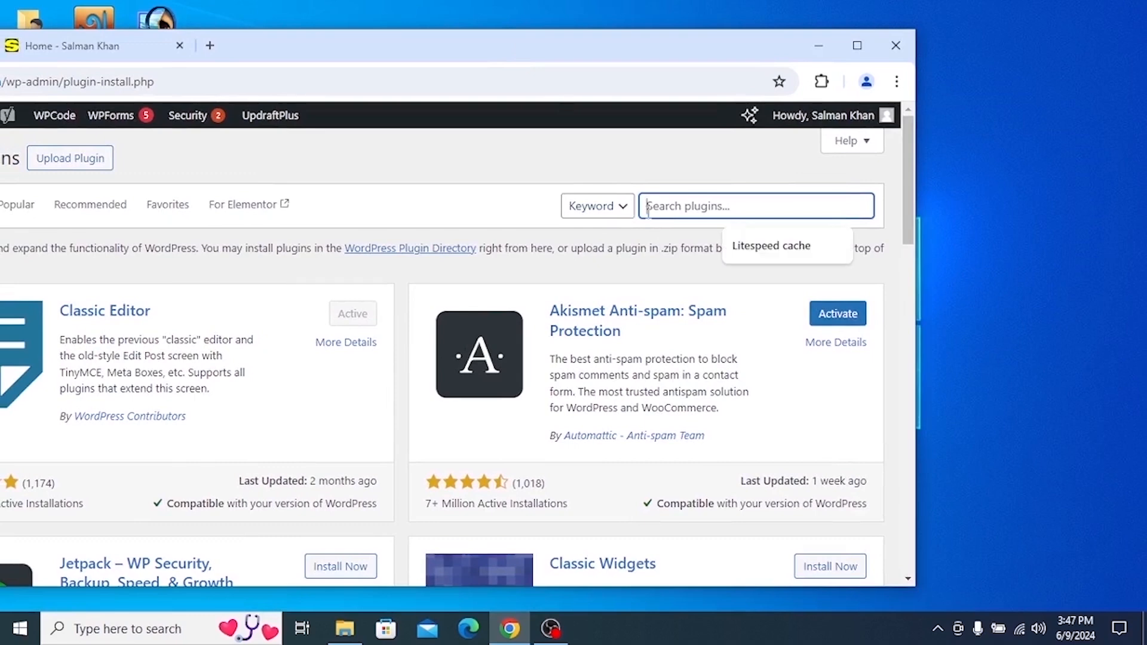
type("litespeed cache")
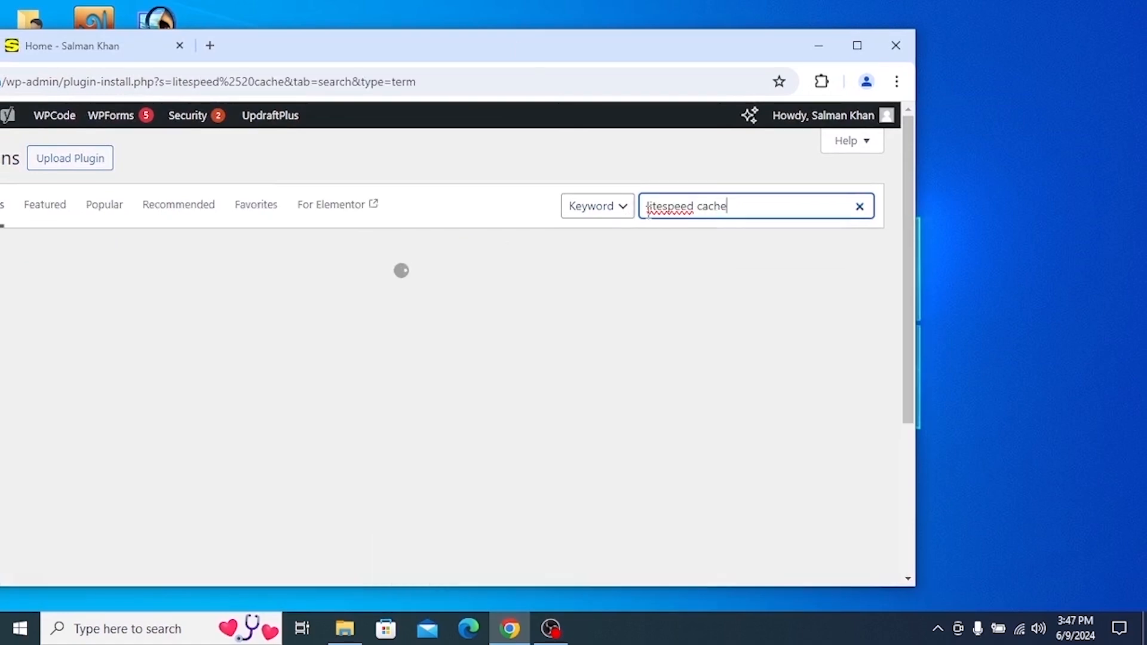
double_click(450, 52)
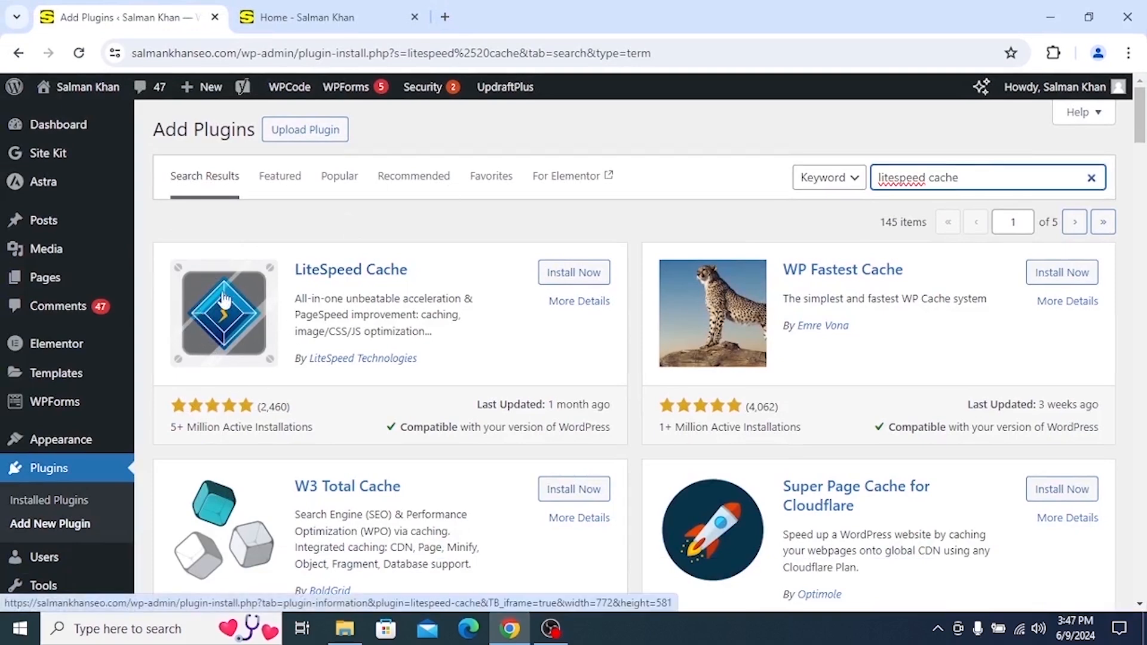
Review the LiteSpeed Cache plugin's name, star rating and number of active installations in the search results.
left_click_drag(411, 268, 294, 270)
left_click(333, 246)
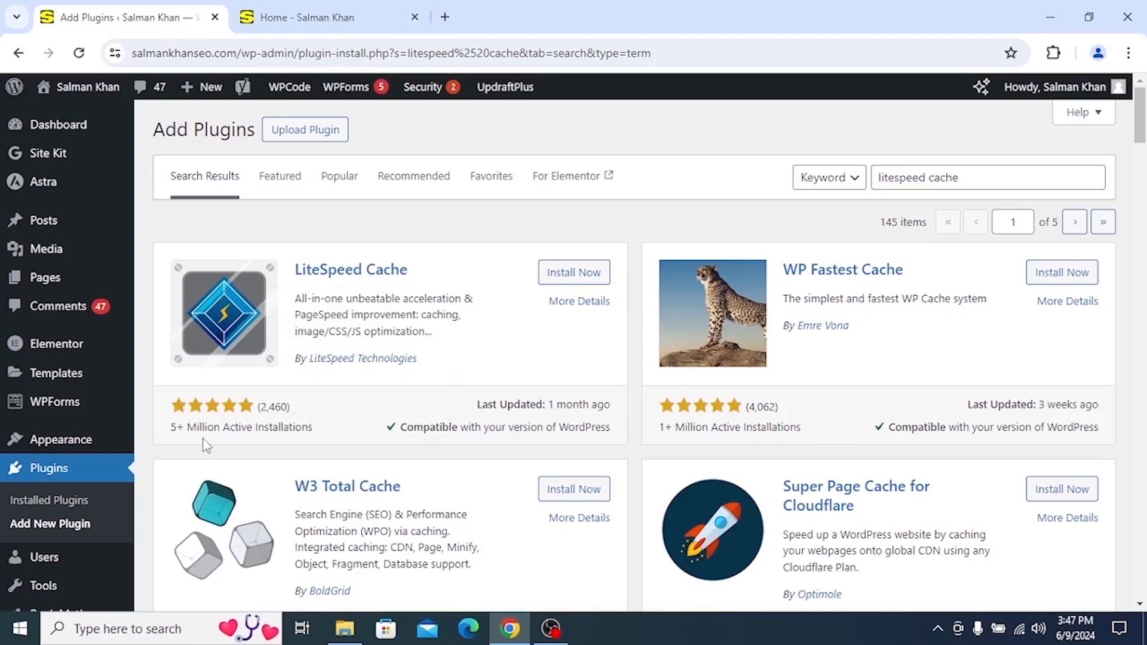
left_click_drag(172, 409, 269, 407)
left_click(320, 410)
left_click_drag(167, 430, 219, 436)
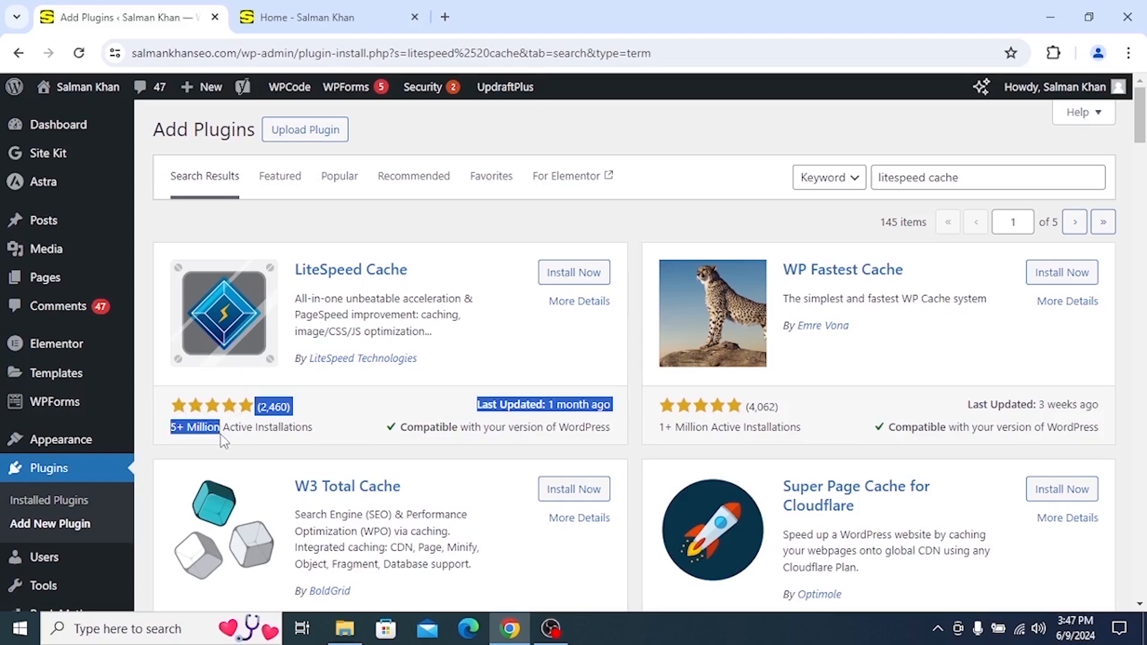
left_click(500, 270)
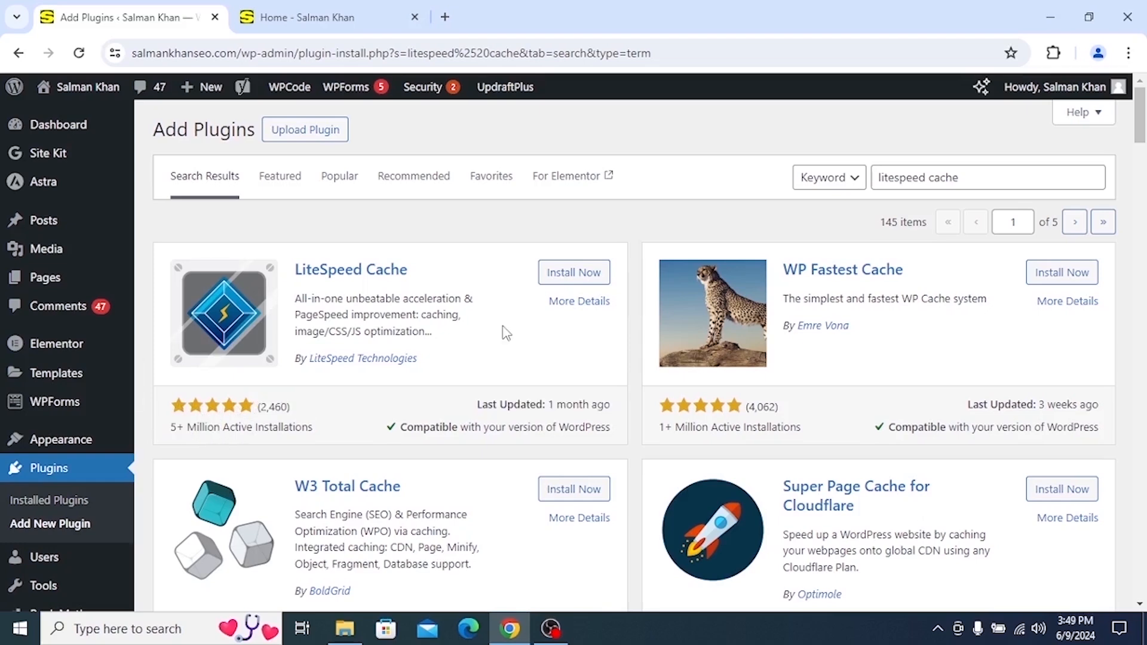
Install and activate the LiteSpeed Cache plugin.
left_click(552, 275)
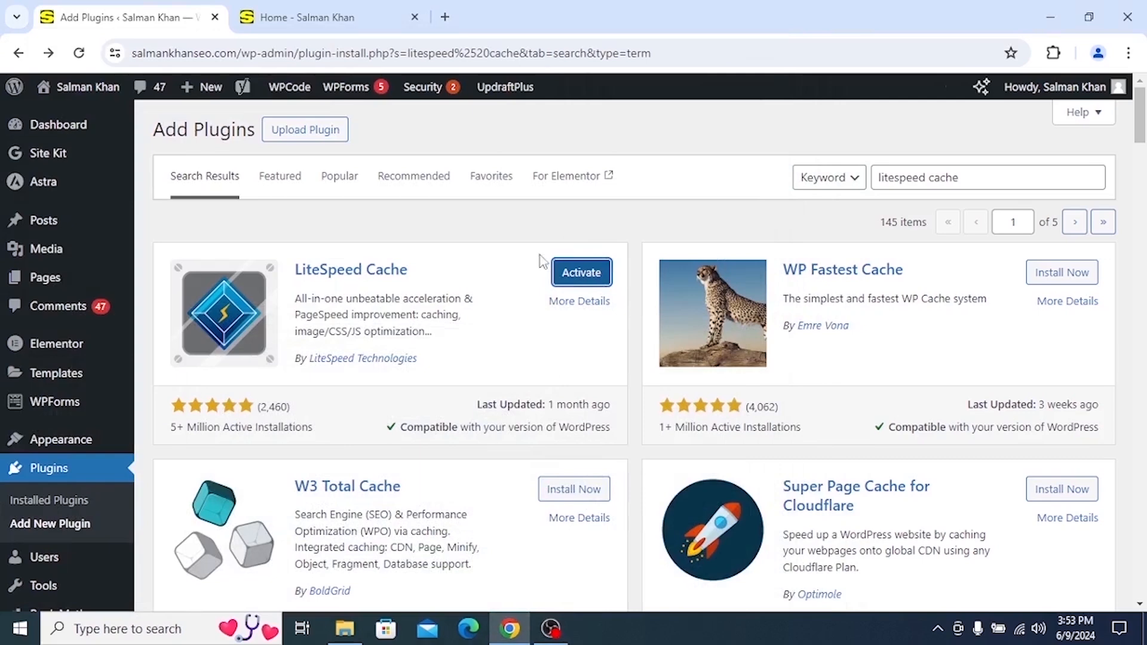
left_click(568, 278)
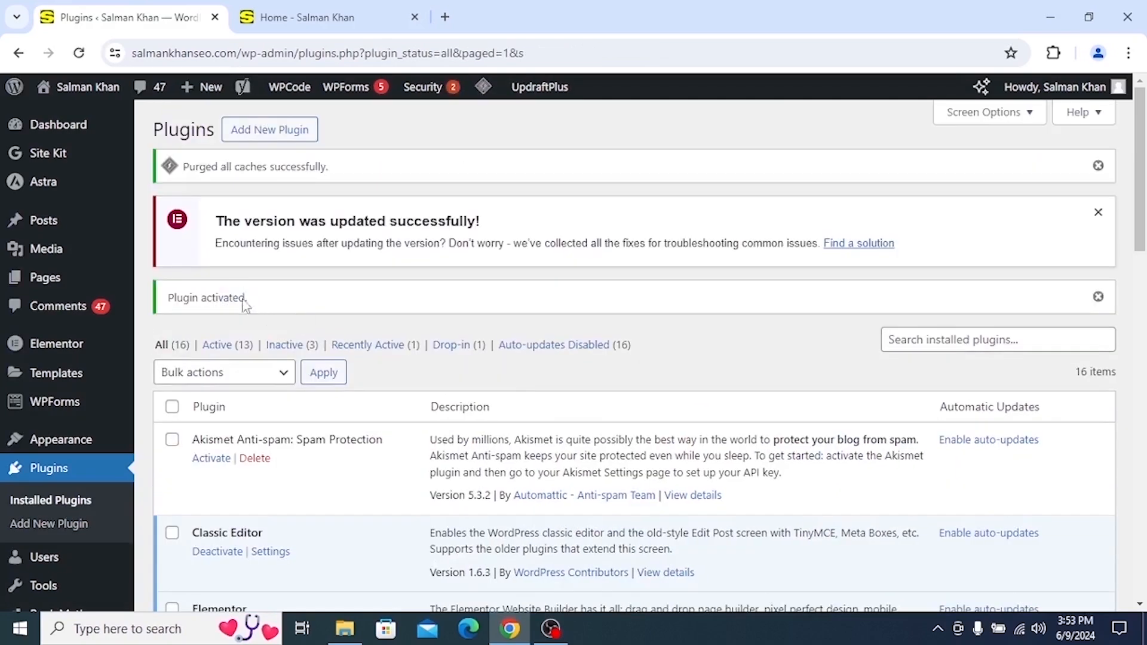
left_click_drag(248, 300, 156, 304)
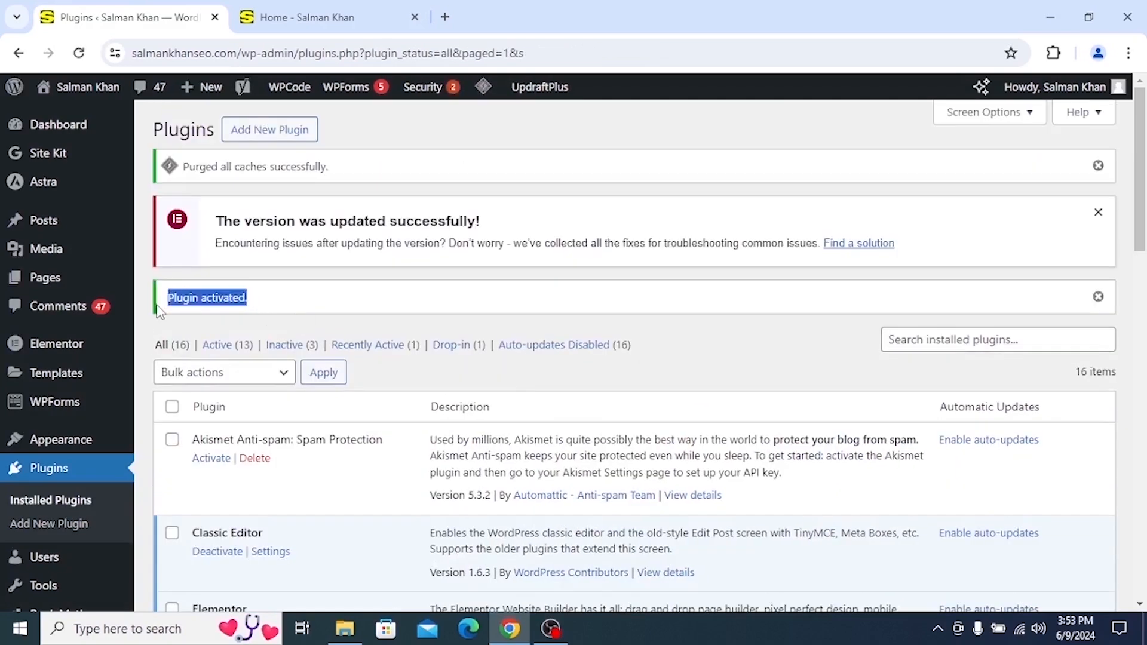
left_click(310, 296)
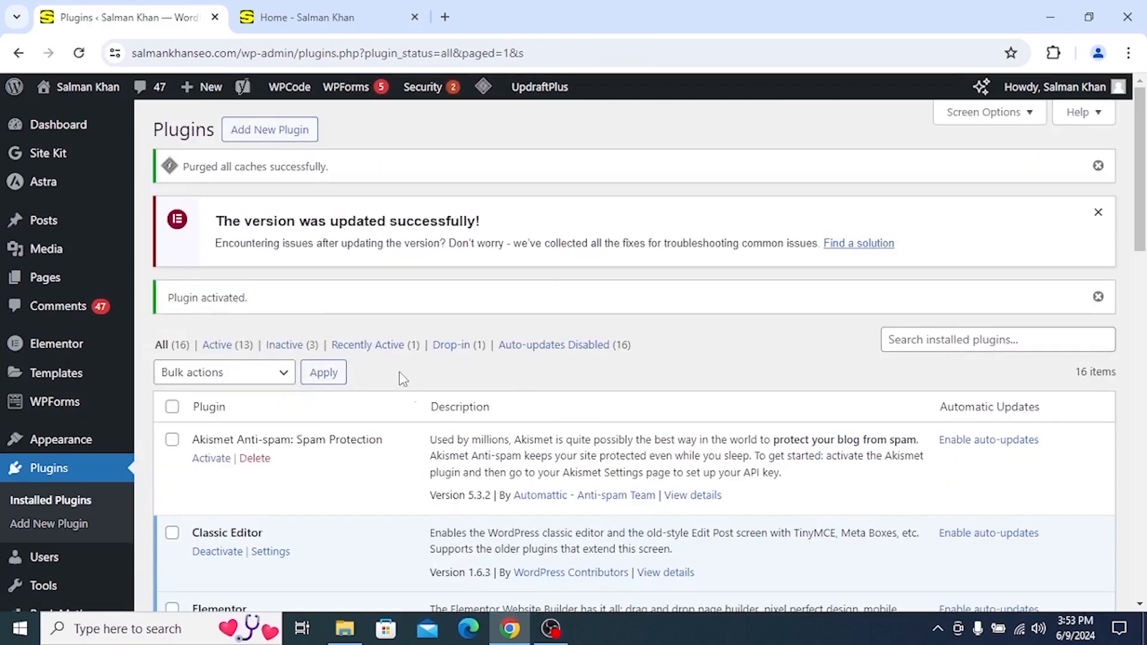
Look through the installed plugins for the LiteSpeed Cache entry and find its item in the admin menu.
scroll(396, 382, "down", 4)
scroll(397, 415, "down", 5)
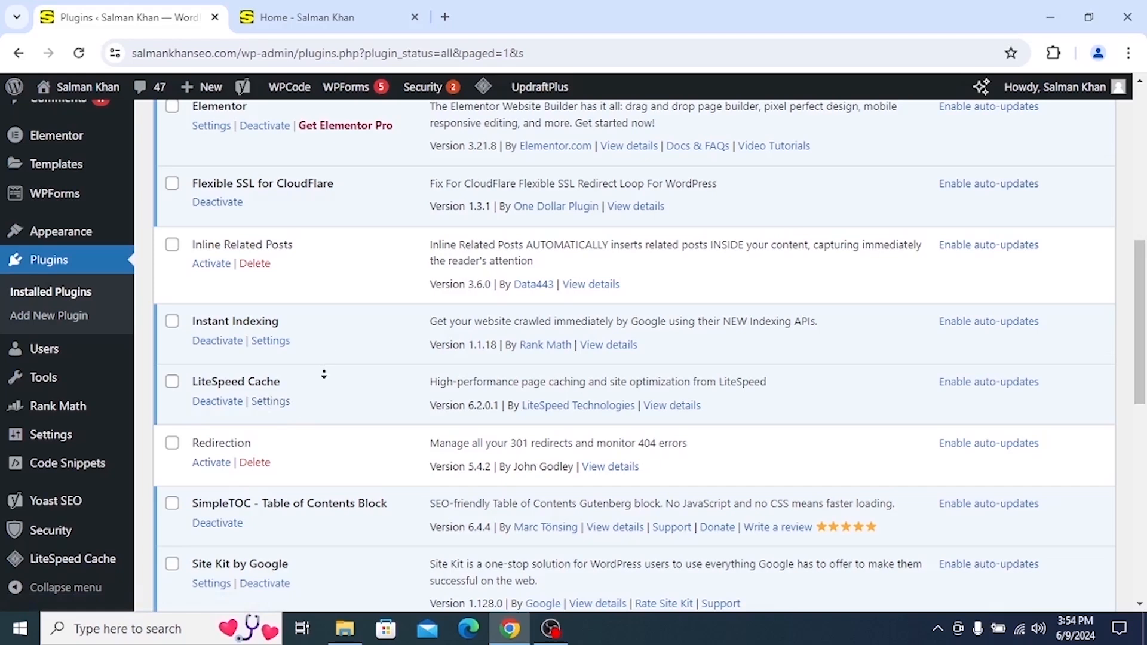
scroll(324, 374, "down", 3)
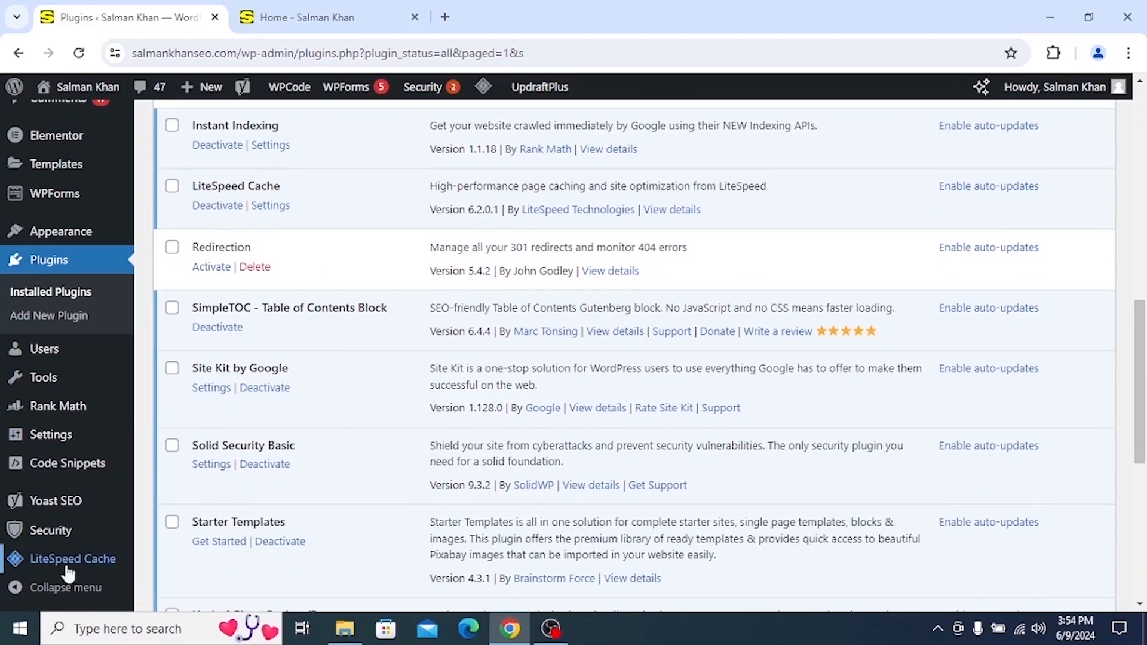
mouse_move(90, 558)
scroll(350, 223, "up", 8)
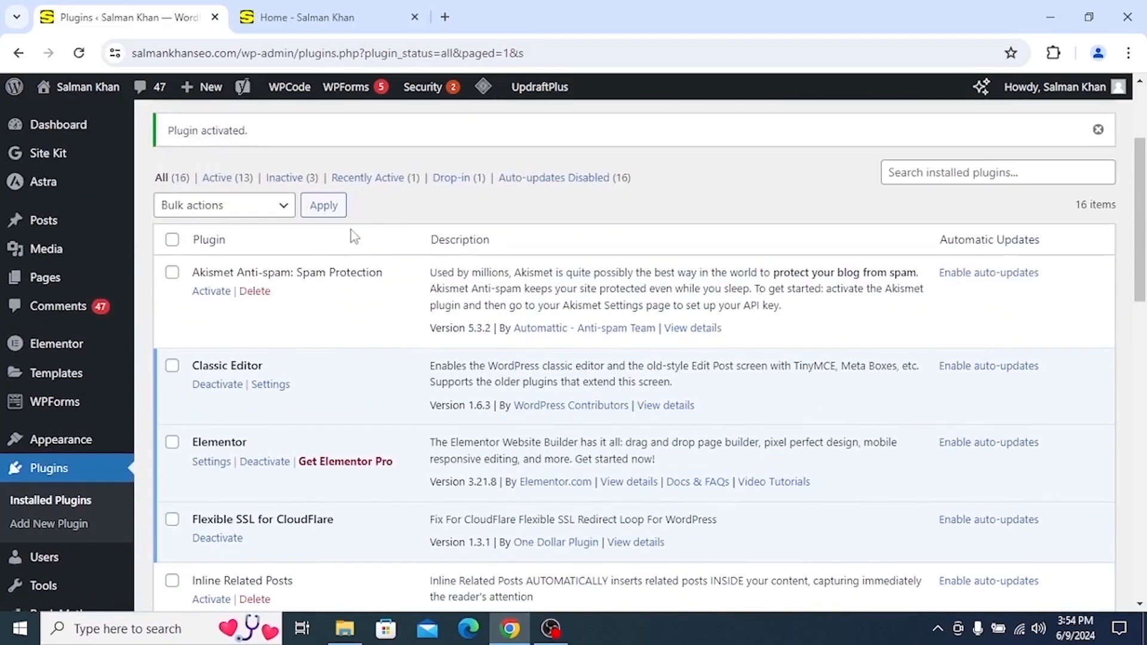
Go back to the WordPress dashboard and open the LiteSpeed Cache dashboard from there.
left_click(19, 52)
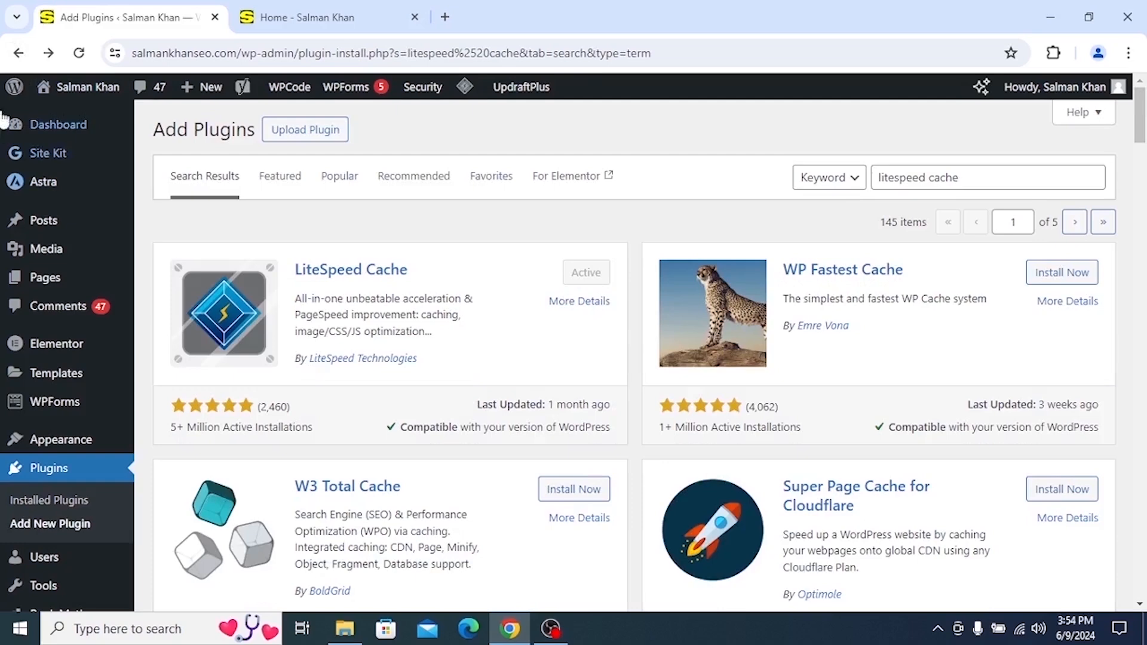
left_click(8, 123)
scroll(465, 311, "down", 5)
scroll(427, 410, "up", 1)
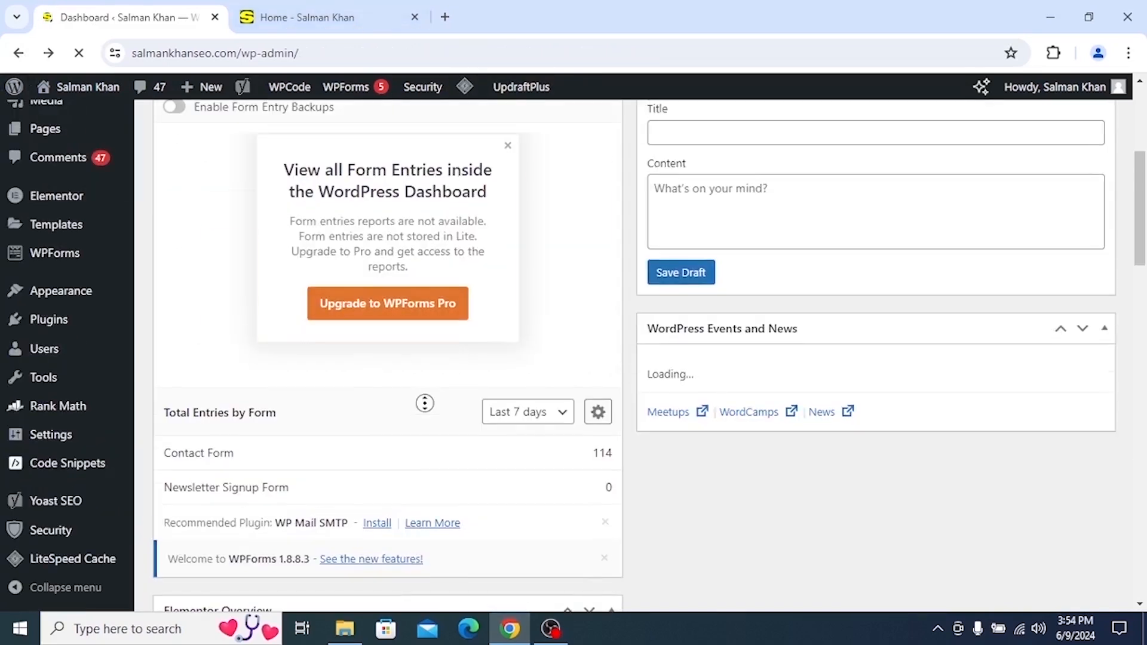
scroll(416, 428, "down", 1)
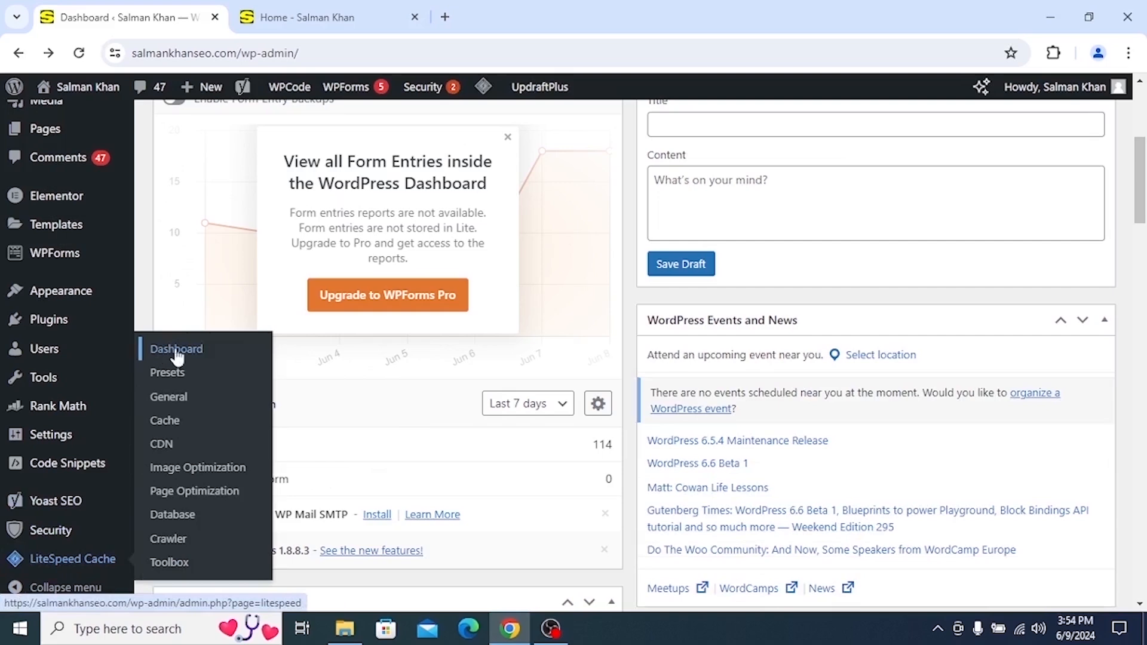
left_click(64, 561)
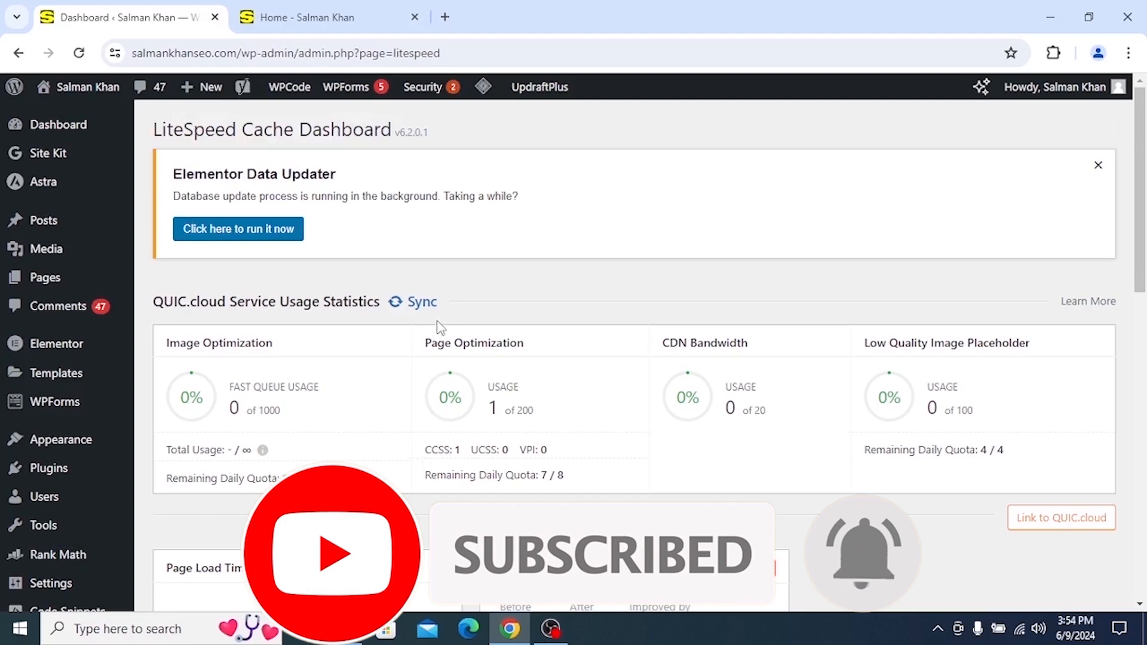
Examine the QUIC.cloud usage statistics for image optimization, page optimization and CDN bandwidth.
scroll(457, 292, "down", 3)
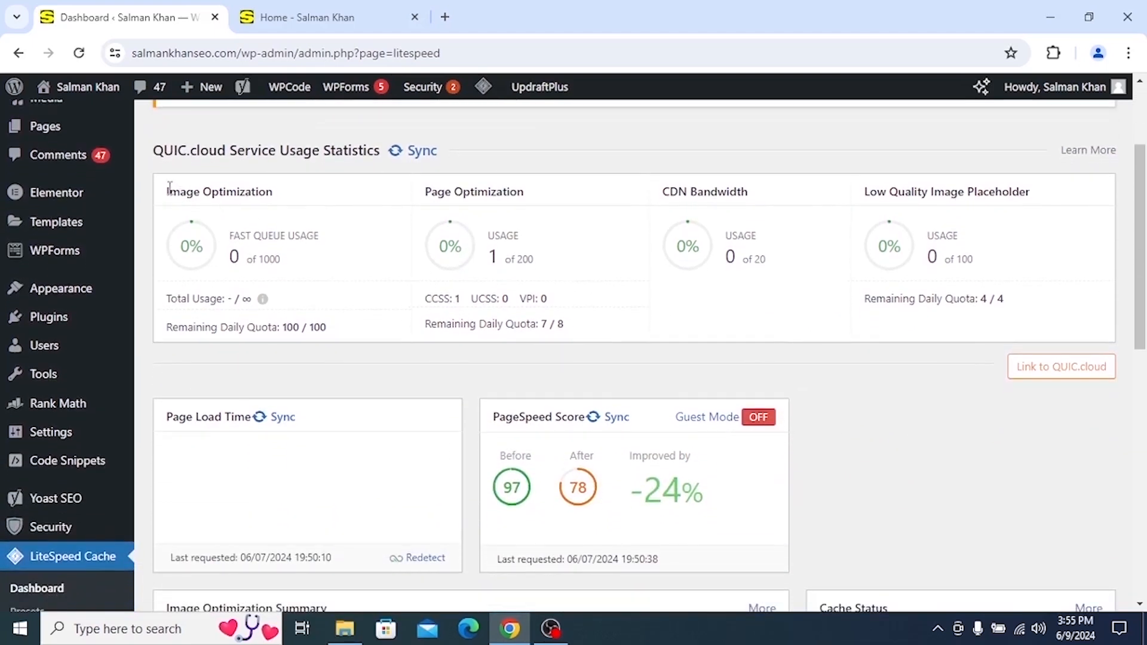
left_click_drag(164, 192, 273, 195)
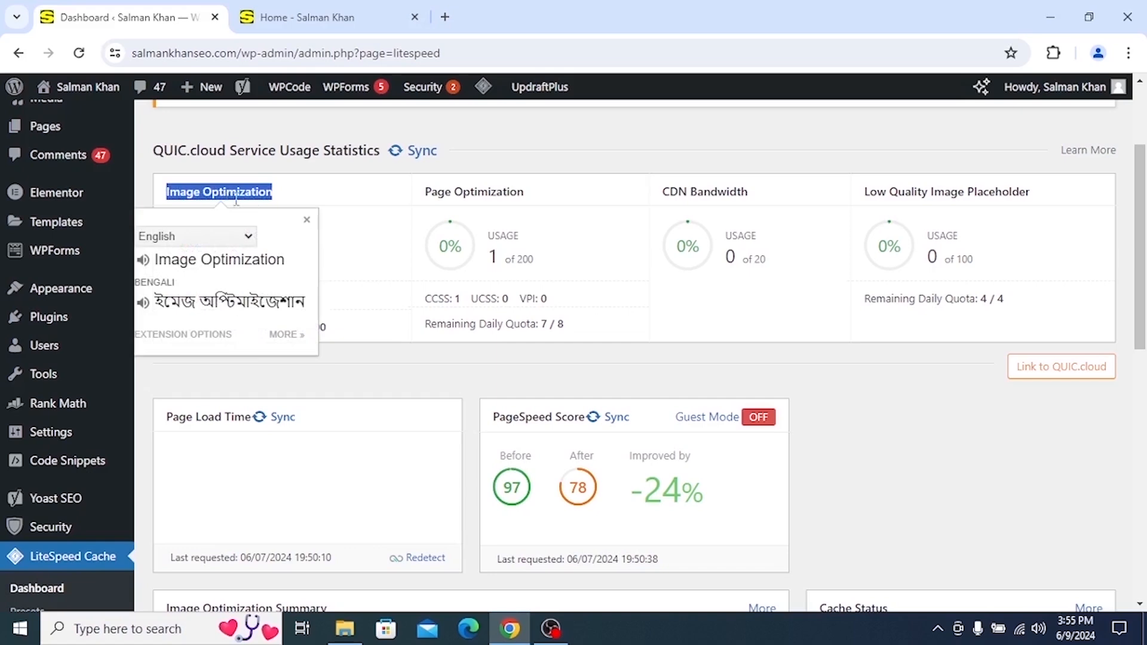
left_click(340, 196)
left_click_drag(424, 191, 533, 208)
left_click(561, 201)
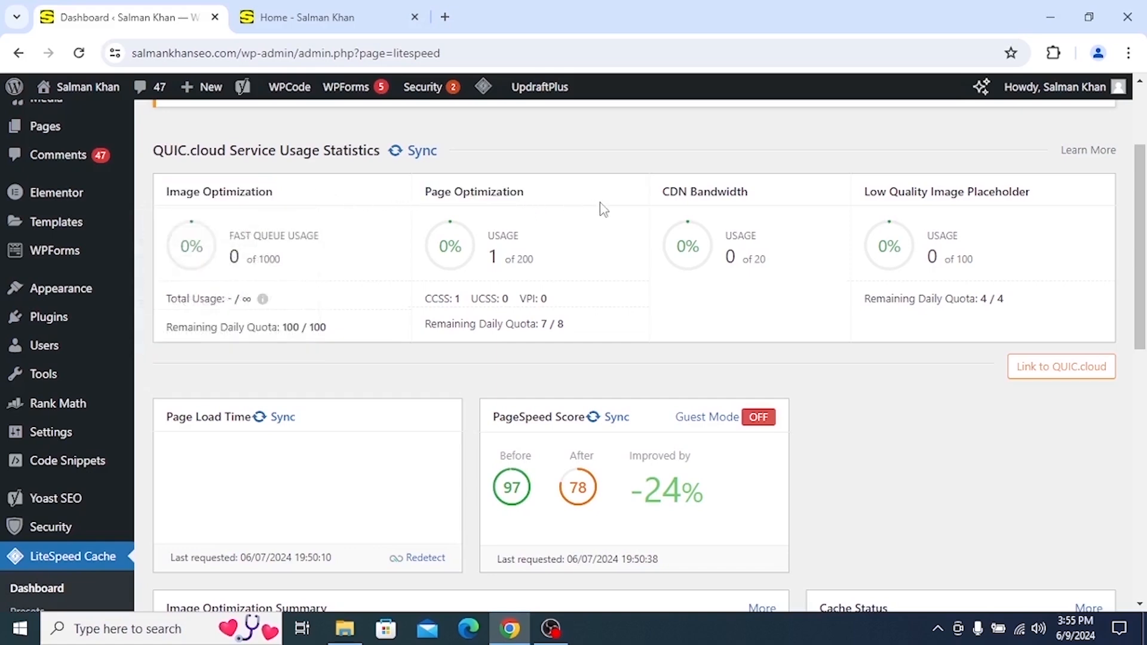
left_click_drag(661, 192, 534, 202)
left_click(711, 194)
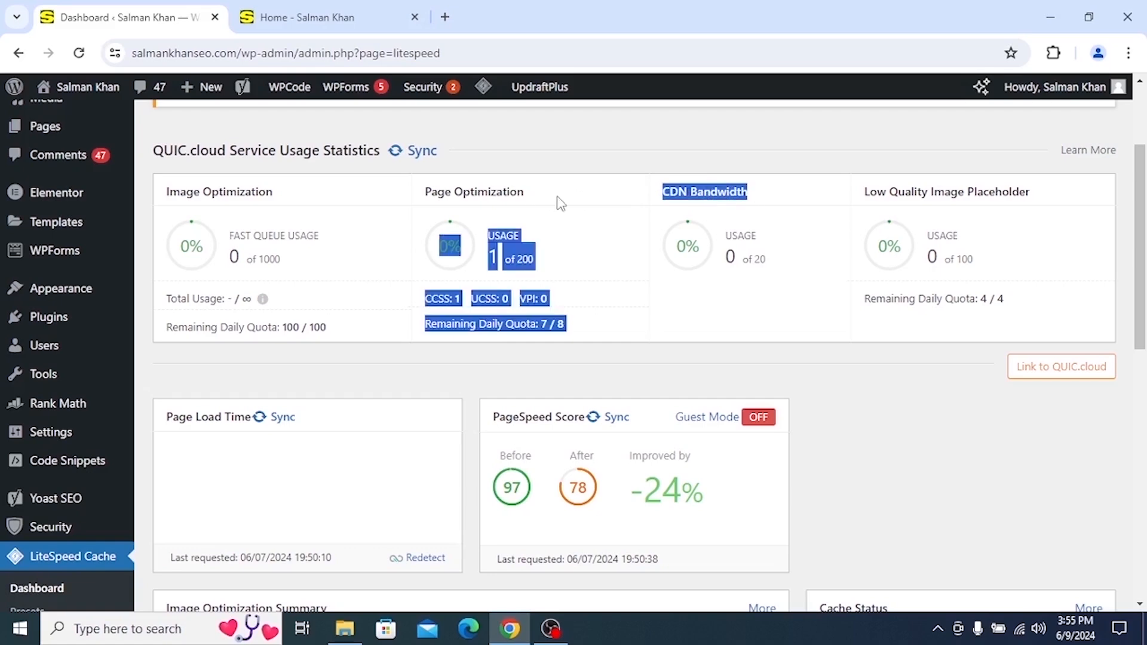
left_click(593, 193)
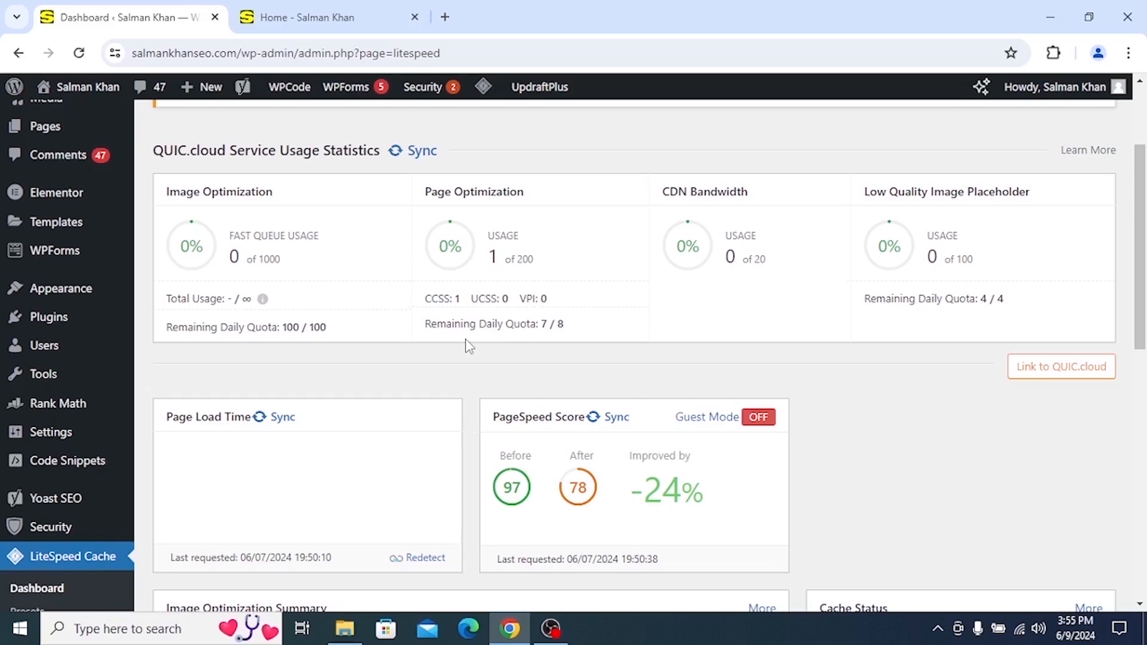
Review the page load time, PageSpeed score, image optimization summary and cache status on the LiteSpeed Cache dashboard.
scroll(470, 351, "down", 2)
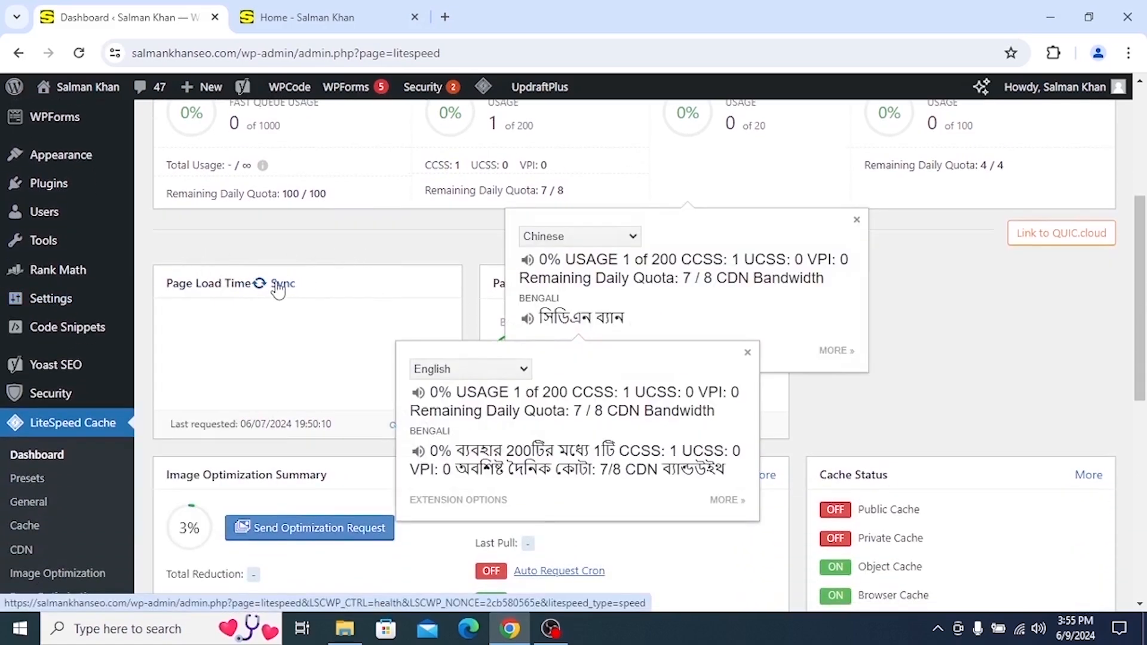
left_click(414, 247)
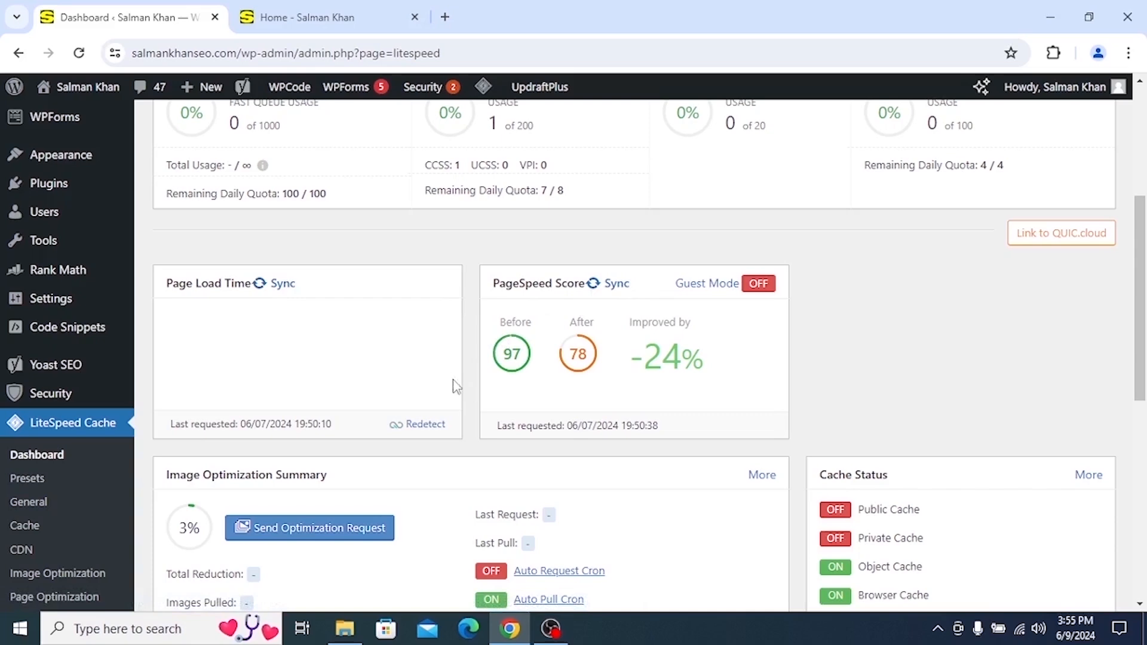
scroll(462, 360, "up", 1)
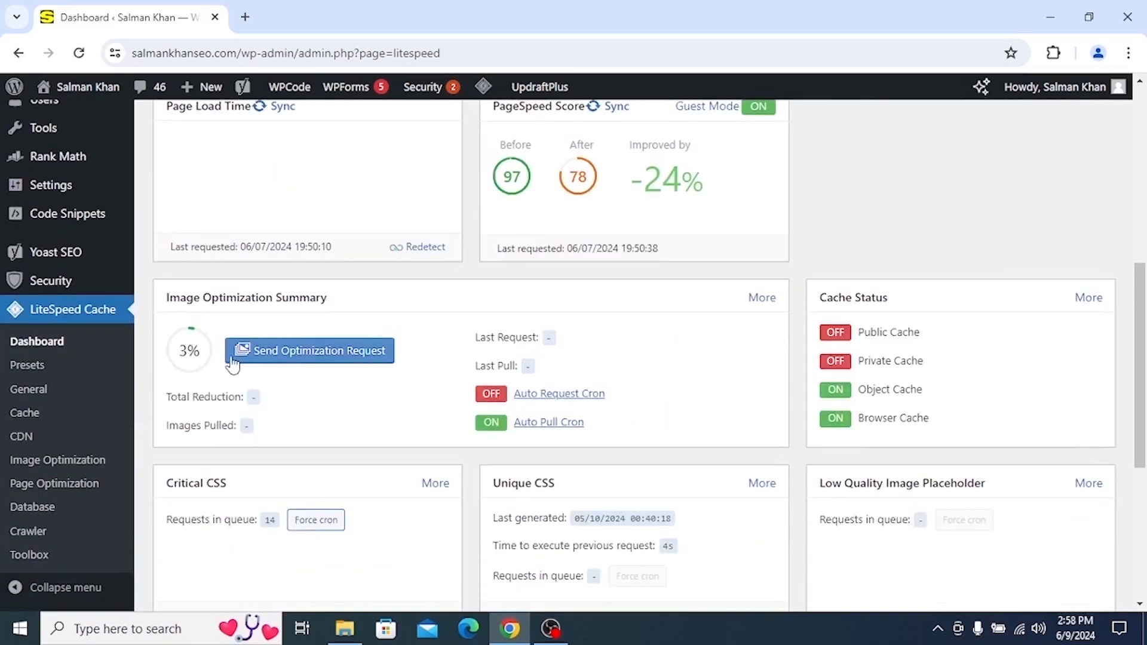
scroll(465, 536, "up", 8)
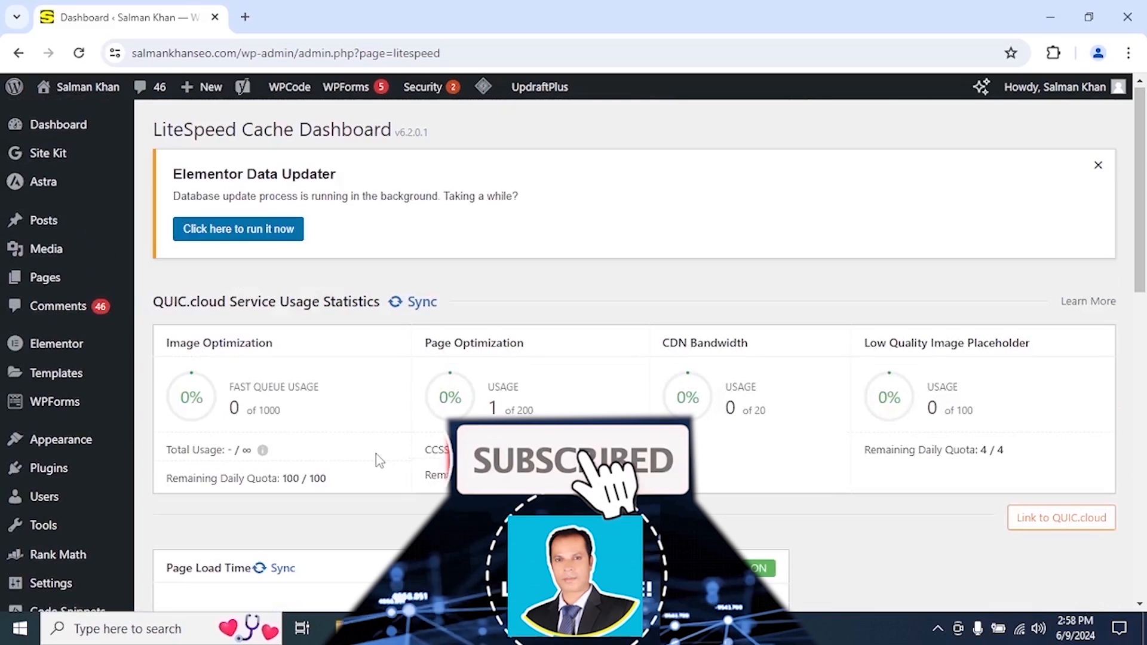
Frame the LiteSpeed Cache submenu in a screen capture and mark the Presets entry with a red arrow and rectangle.
scroll(376, 455, "down", 6)
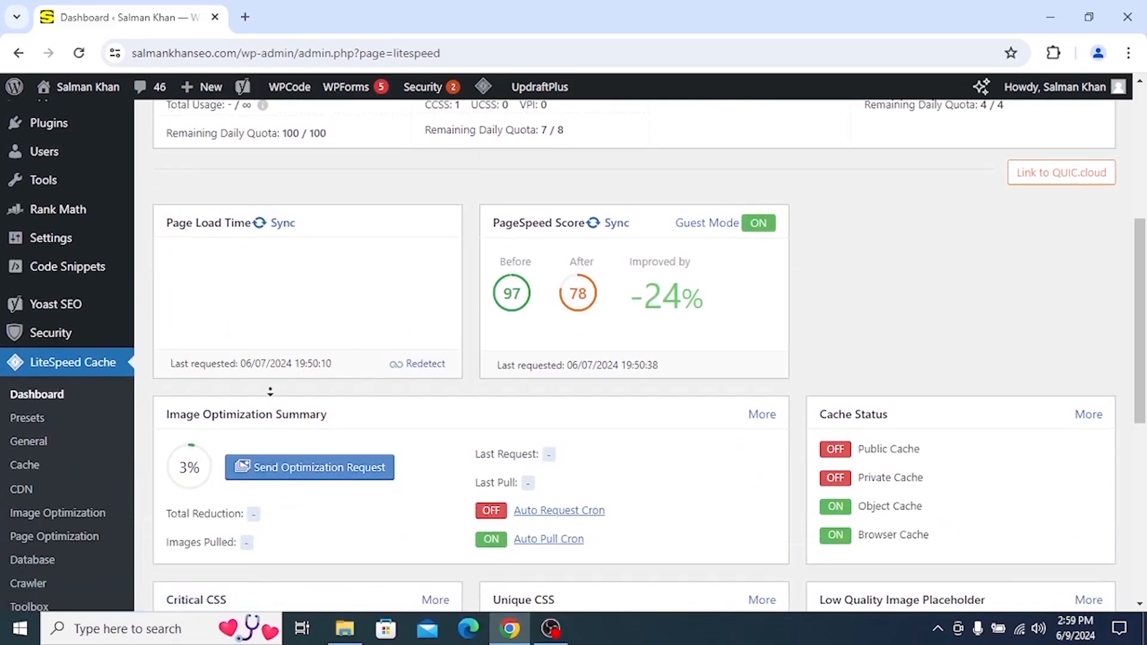
scroll(238, 389, "down", 2)
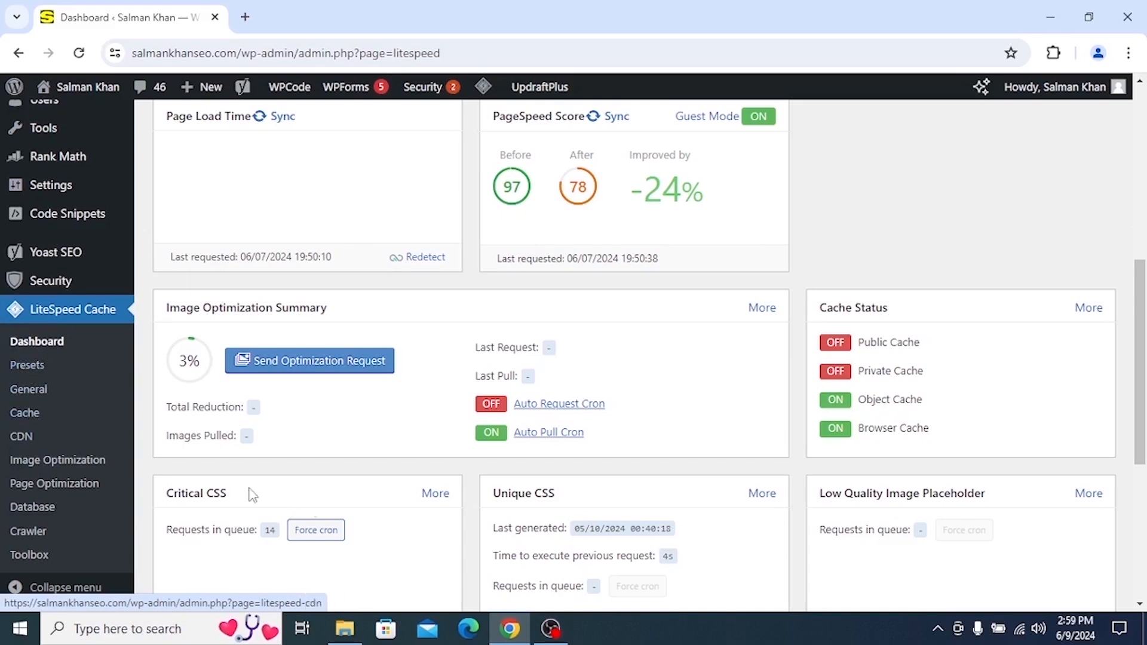
left_click(937, 628)
left_click(937, 594)
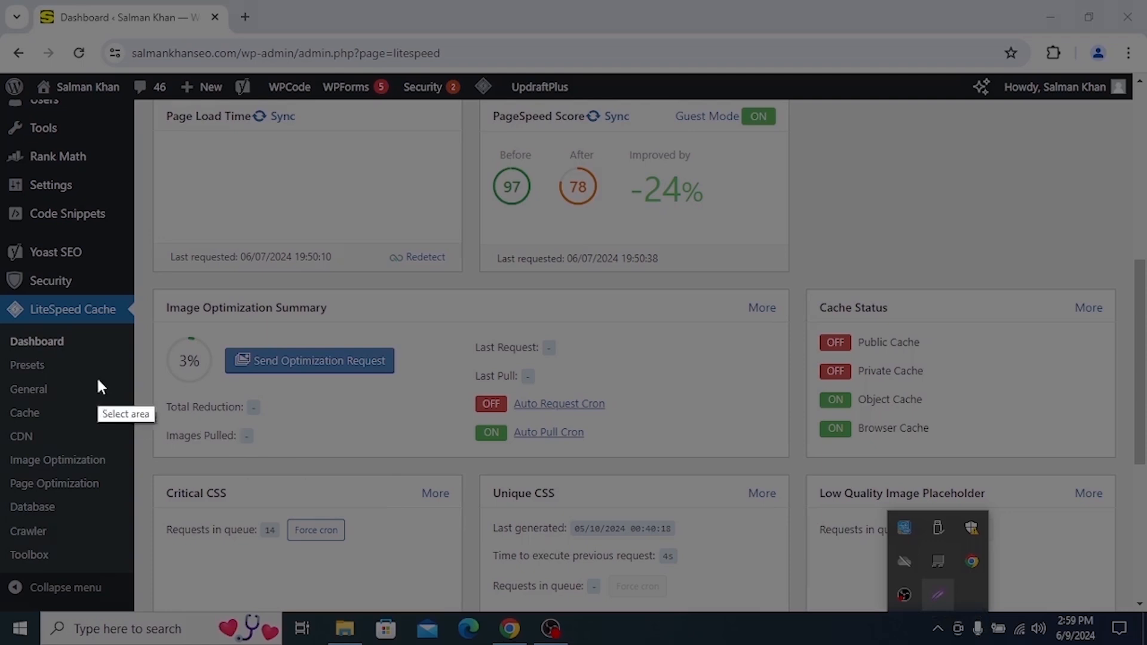
left_click_drag(3, 274, 171, 572)
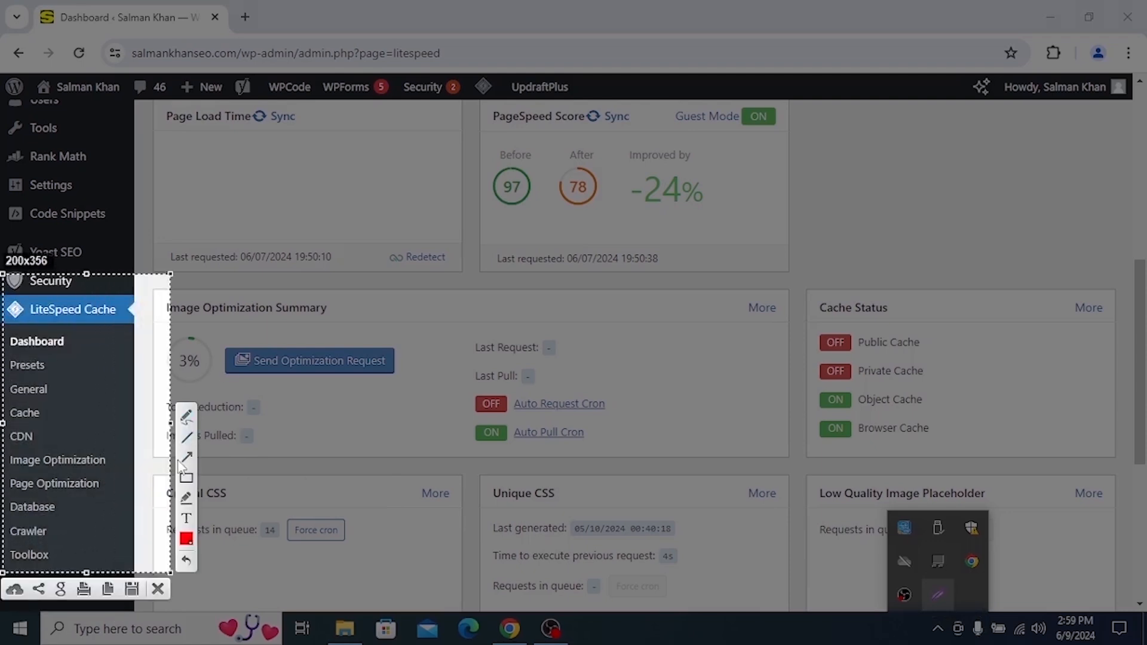
left_click_drag(210, 281, 24, 358)
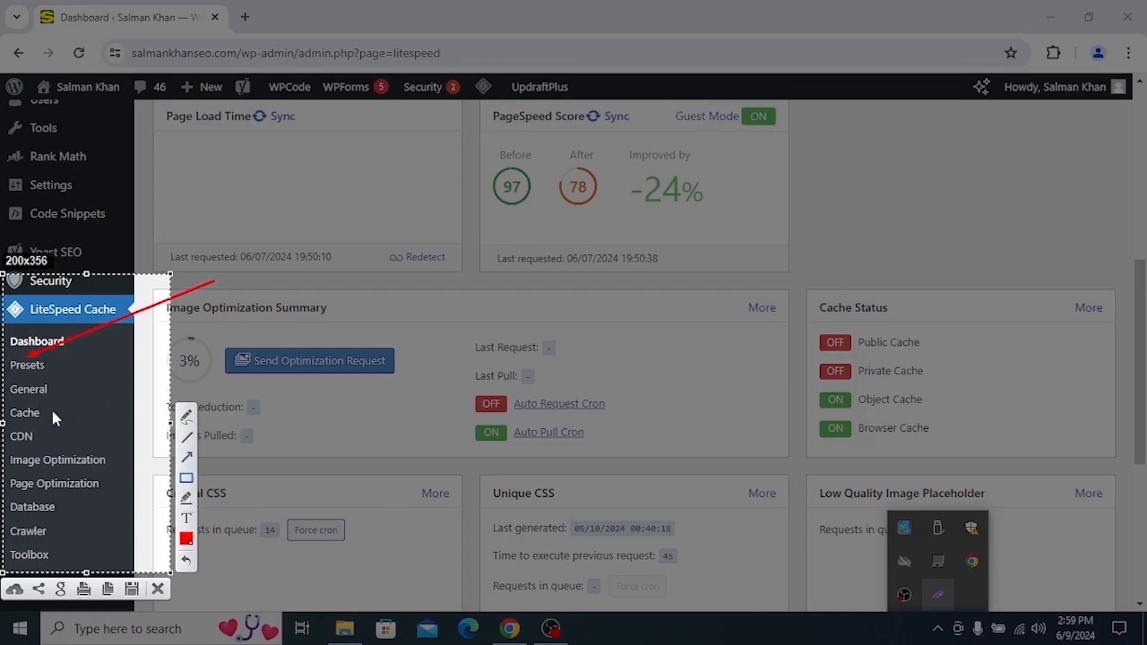
left_click_drag(8, 358, 62, 374)
right_click(101, 349)
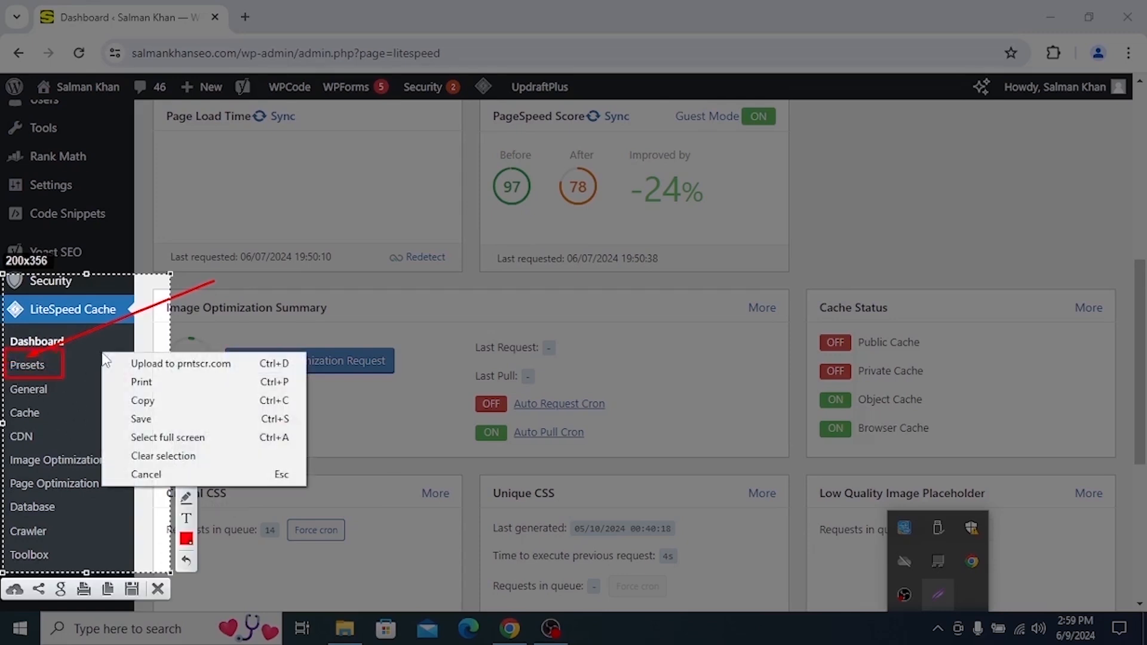
left_click(220, 311)
right_click(243, 301)
Draw red arrows at General, Cache, CDN, Image Optimization, Page Optimization and Database in the capture, and cancel the capture.
mouse_move(214, 349)
left_mouse_down()
mouse_move(235, 333)
mouse_move(42, 388)
left_mouse_up()
left_click(186, 458)
mouse_move(333, 336)
left_mouse_down()
mouse_move(221, 376)
mouse_move(40, 407)
left_mouse_up()
left_click_drag(268, 403, 35, 436)
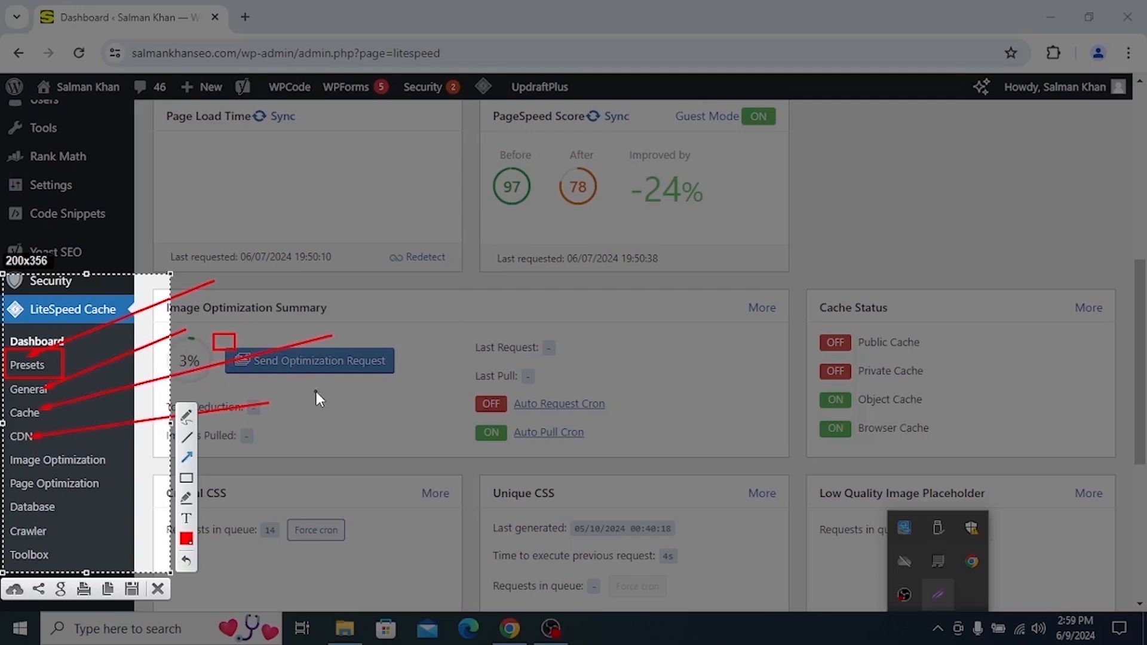
left_click_drag(316, 393, 99, 454)
left_click_drag(360, 435, 98, 477)
mouse_move(370, 470)
left_mouse_down()
mouse_move(59, 524)
mouse_move(62, 509)
left_mouse_up()
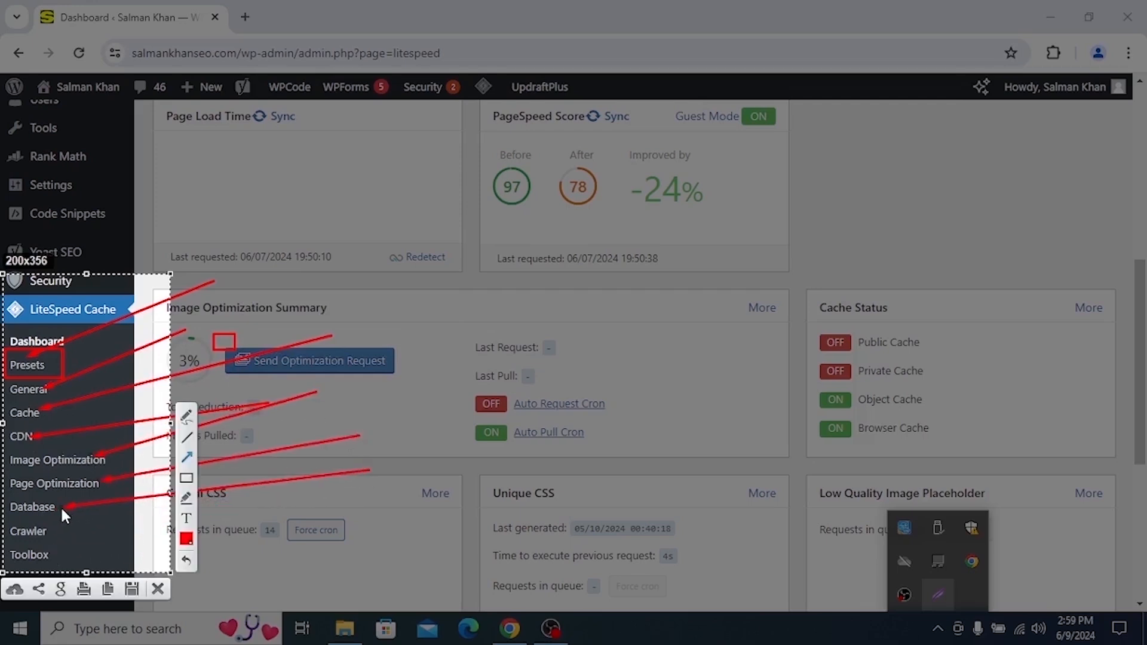
right_click(105, 356)
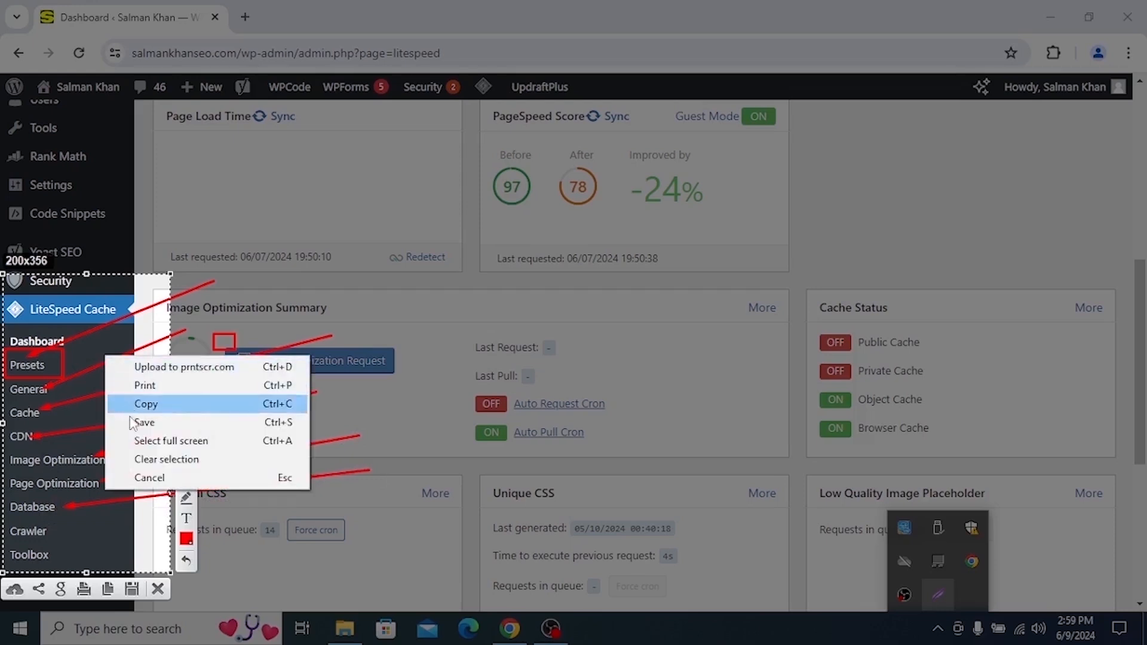
left_click(142, 479)
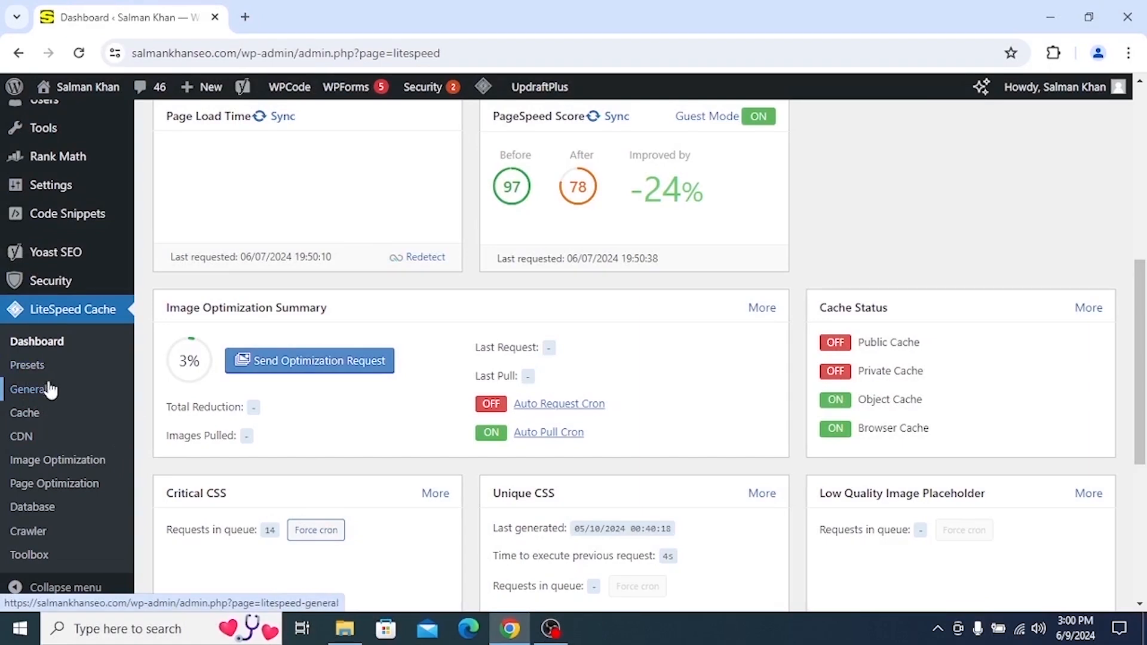
Open the LiteSpeed Cache general settings and look through the Automatically Upgrade and Domain Key options.
left_click(33, 391)
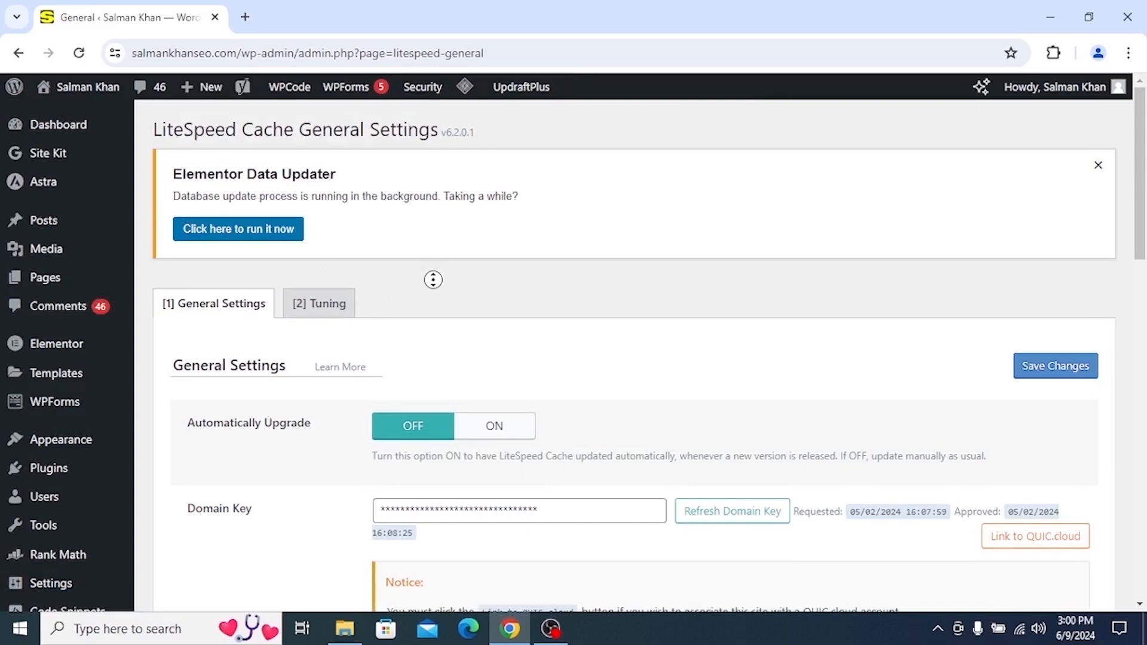
scroll(436, 282, "down", 1)
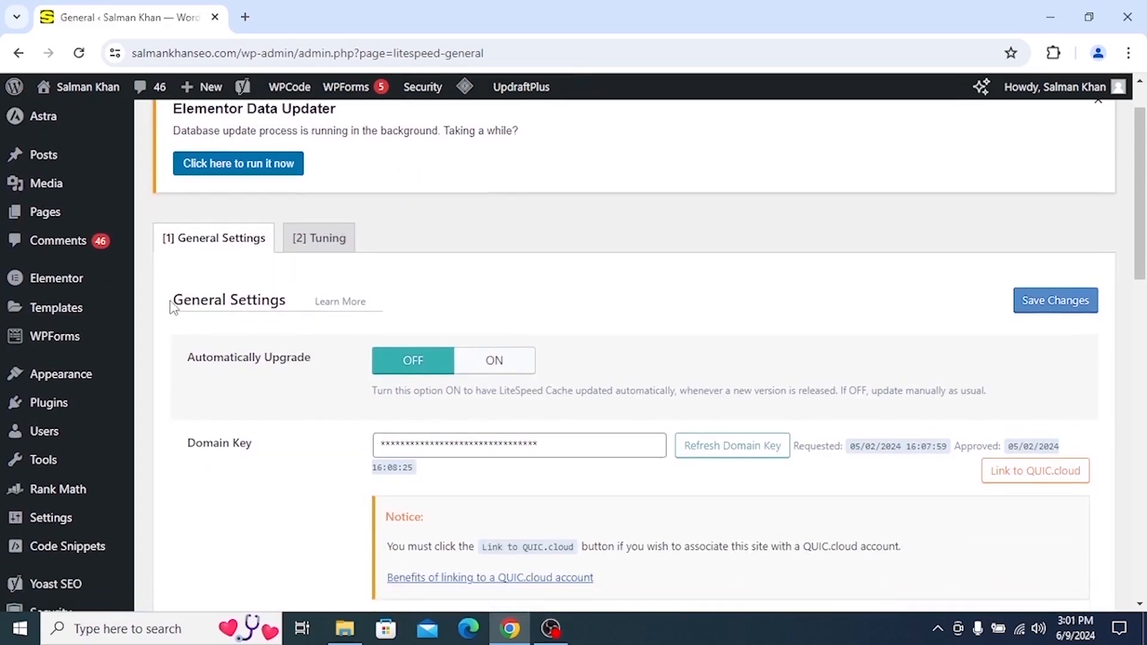
left_click_drag(173, 307, 302, 312)
left_click(312, 317)
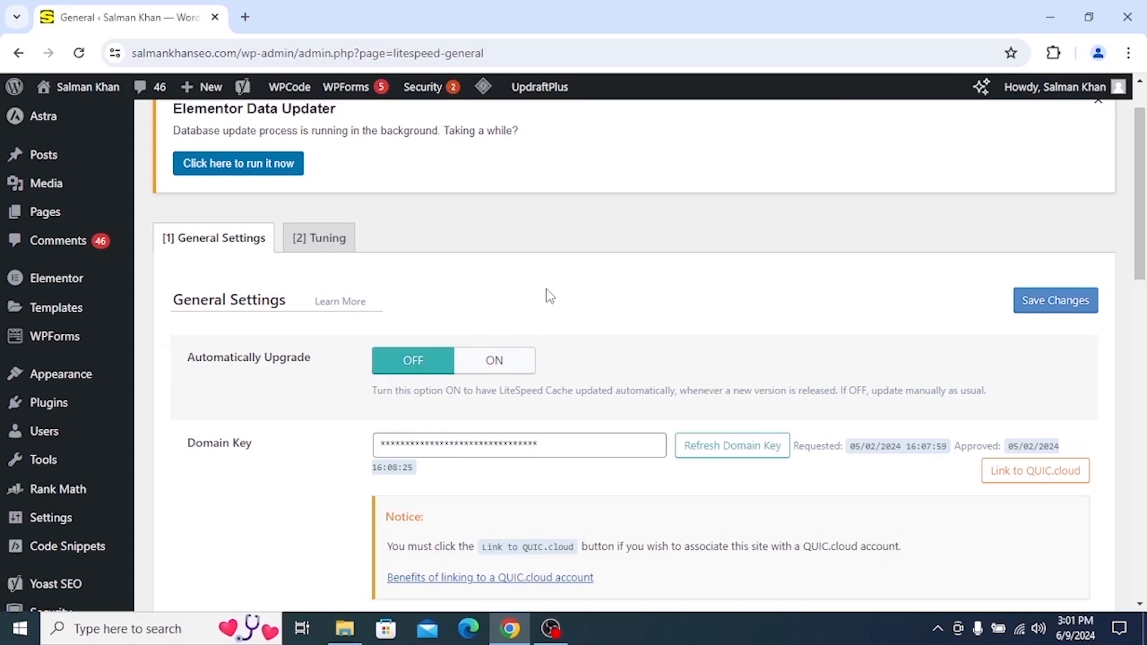
scroll(545, 290, "down", 1)
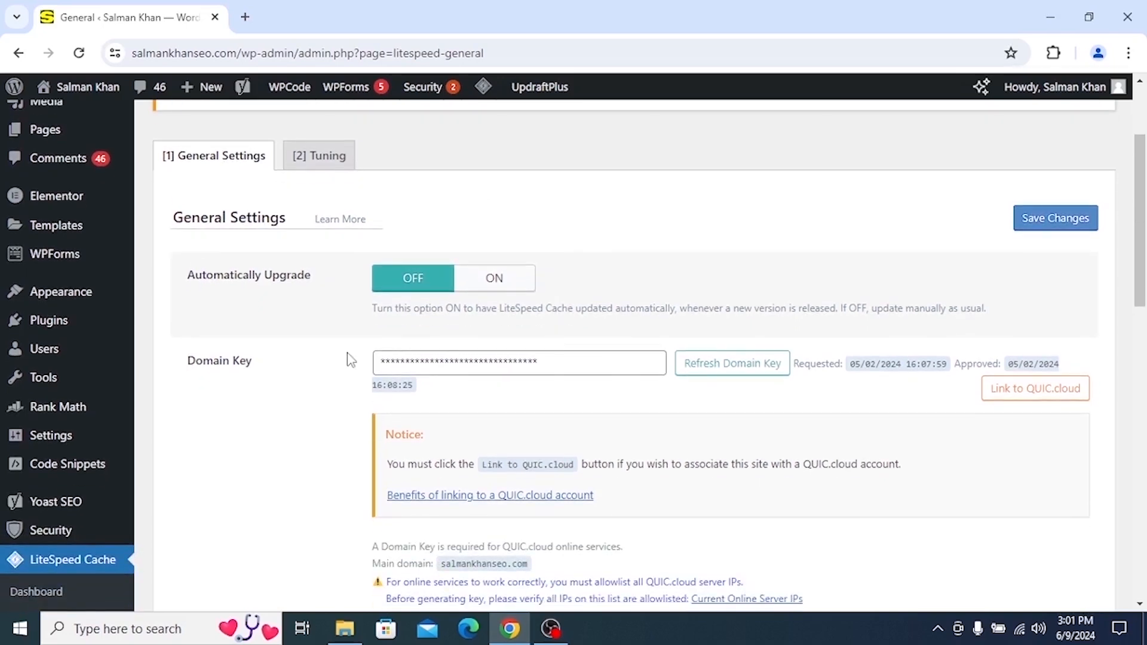
scroll(352, 359, "down", 3)
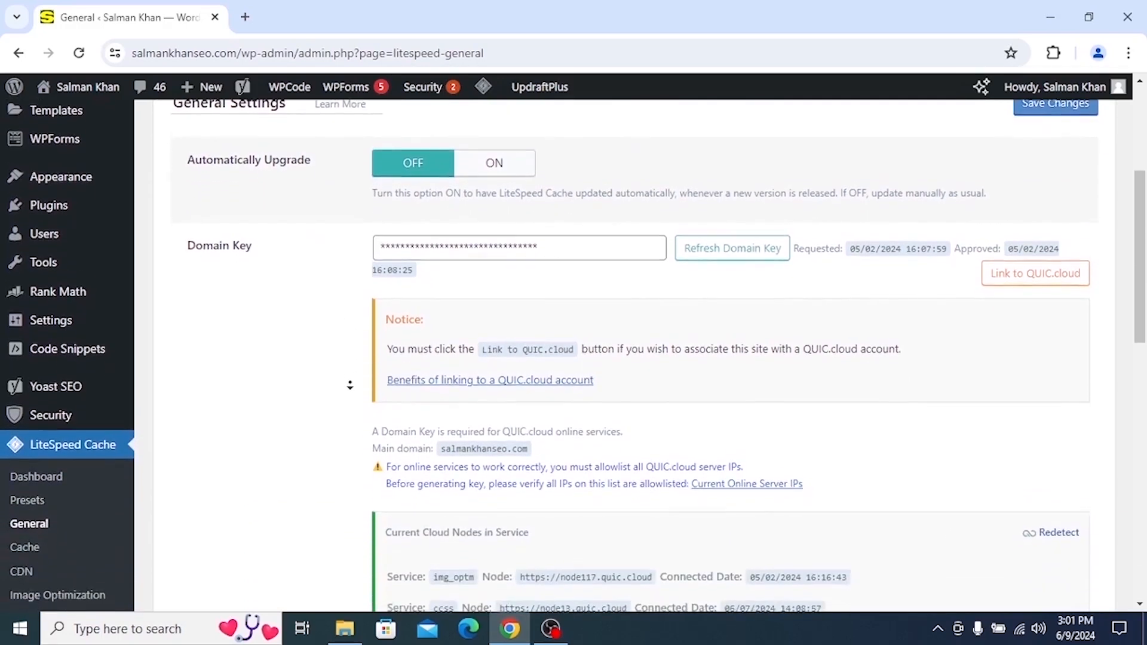
scroll(349, 370, "up", 3)
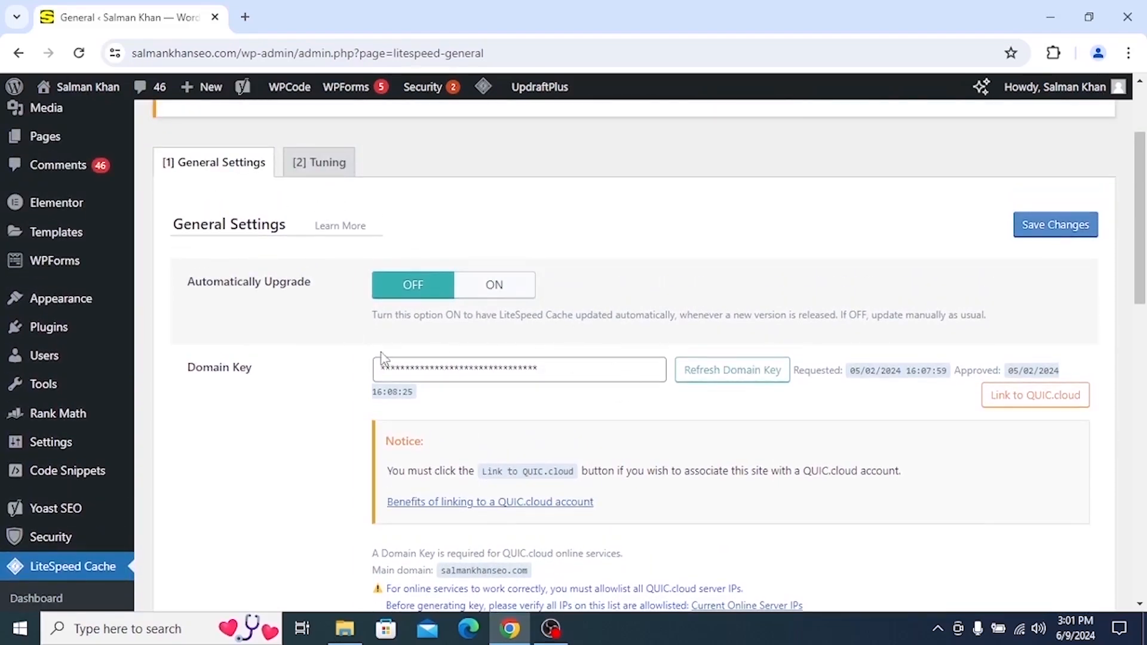
Highlight the Domain Key setting for reading and dismiss the translation pop-up.
left_click_drag(586, 376, 343, 357)
left_click(256, 370)
left_click_drag(259, 359, 166, 375)
left_click(216, 379)
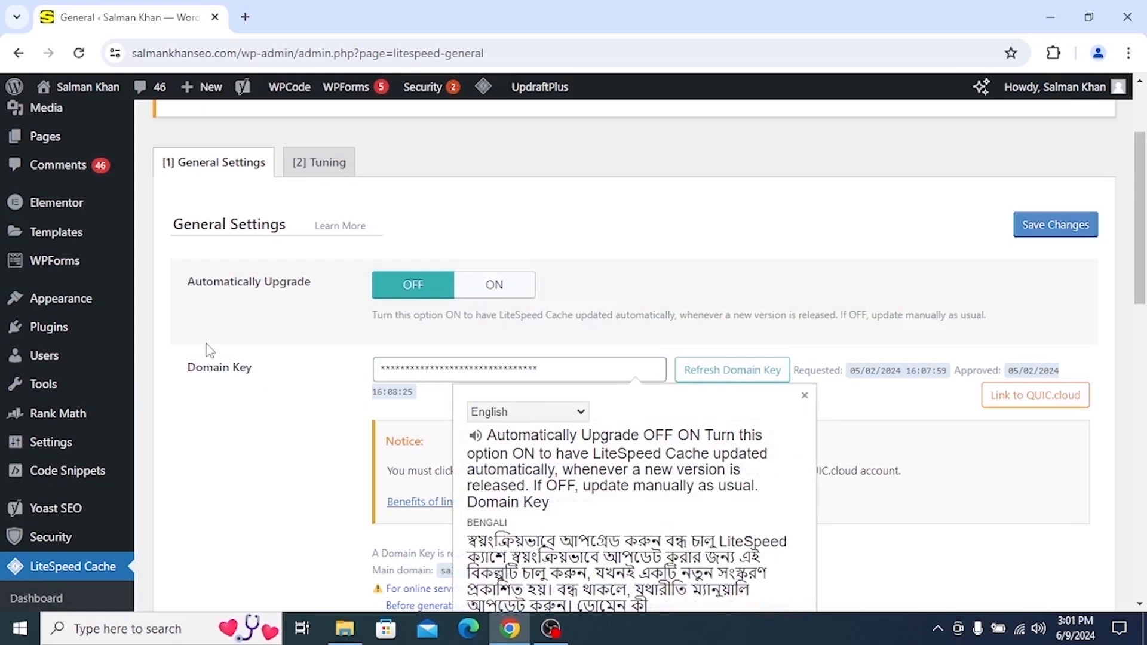
left_click(292, 421)
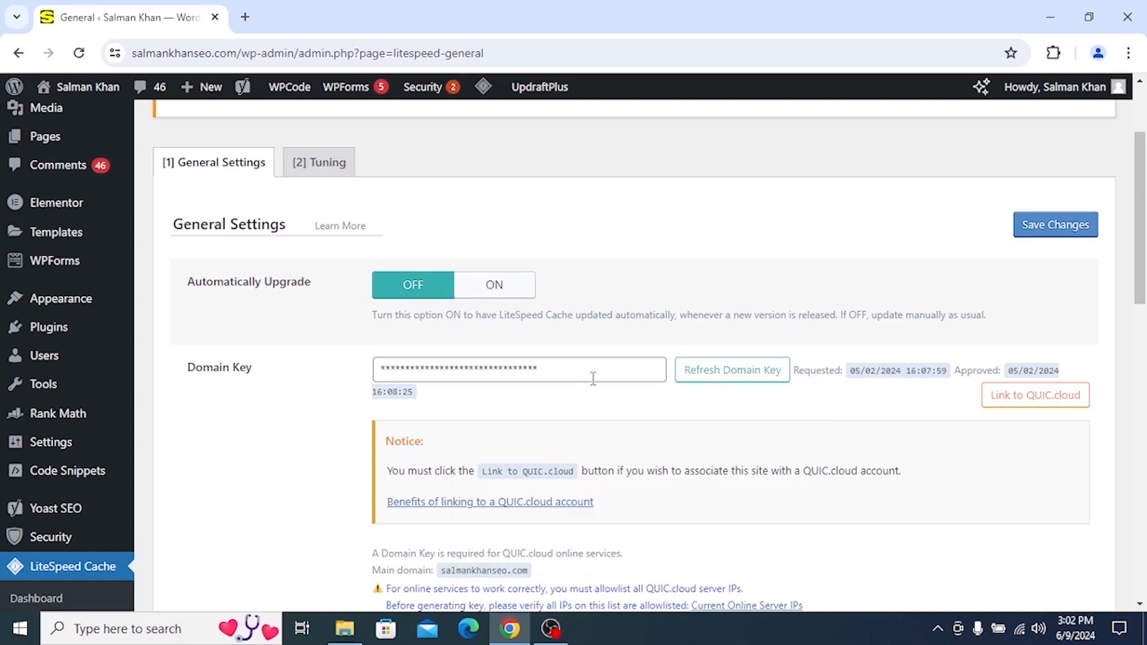
Frame the Refresh Domain Key button in a screen capture, cancel the capture, and briefly highlight the masked domain key.
left_click_drag(597, 20, 392, 30)
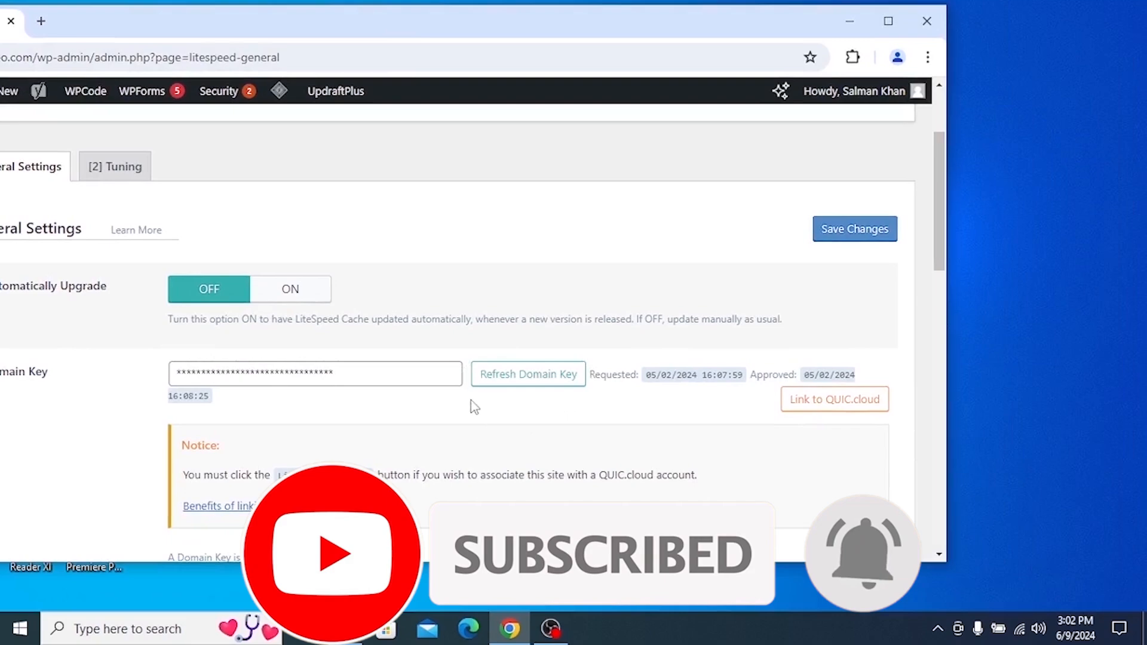
left_click(937, 628)
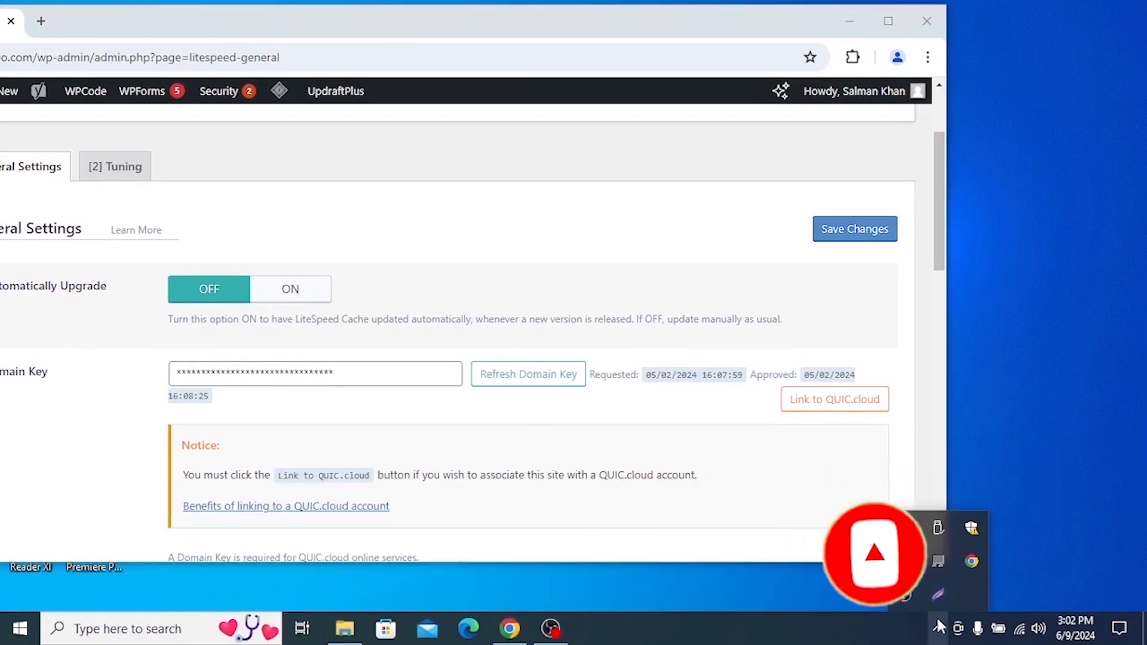
left_click(938, 594)
left_click_drag(394, 306, 638, 435)
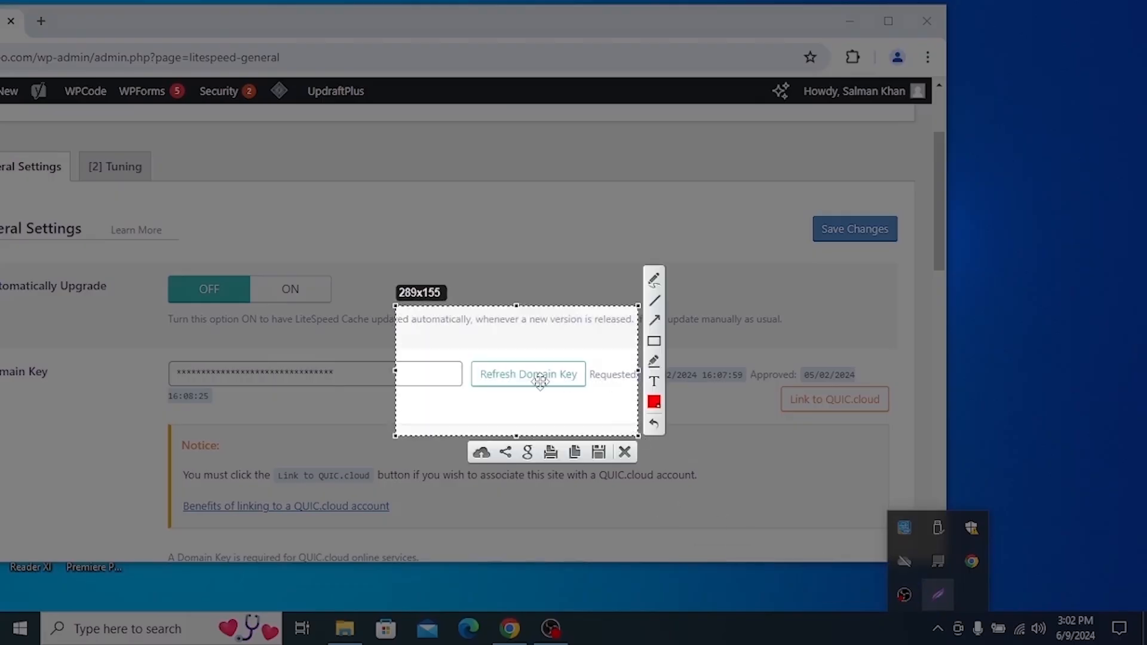
right_click(509, 373)
left_click(526, 490)
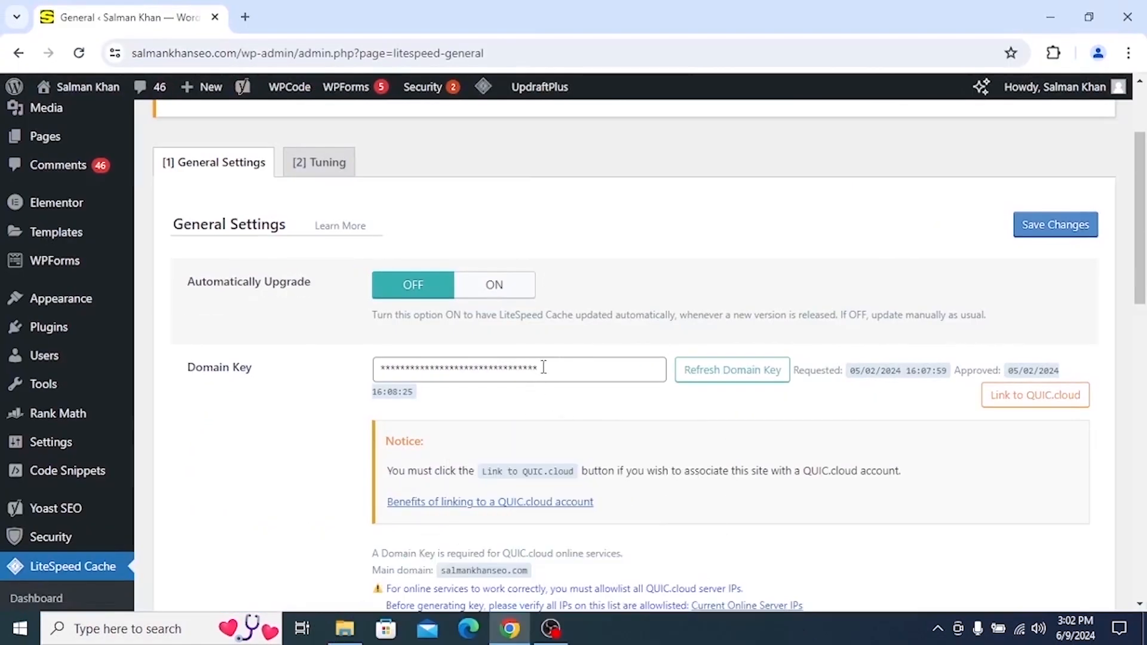
left_click_drag(544, 367, 333, 388)
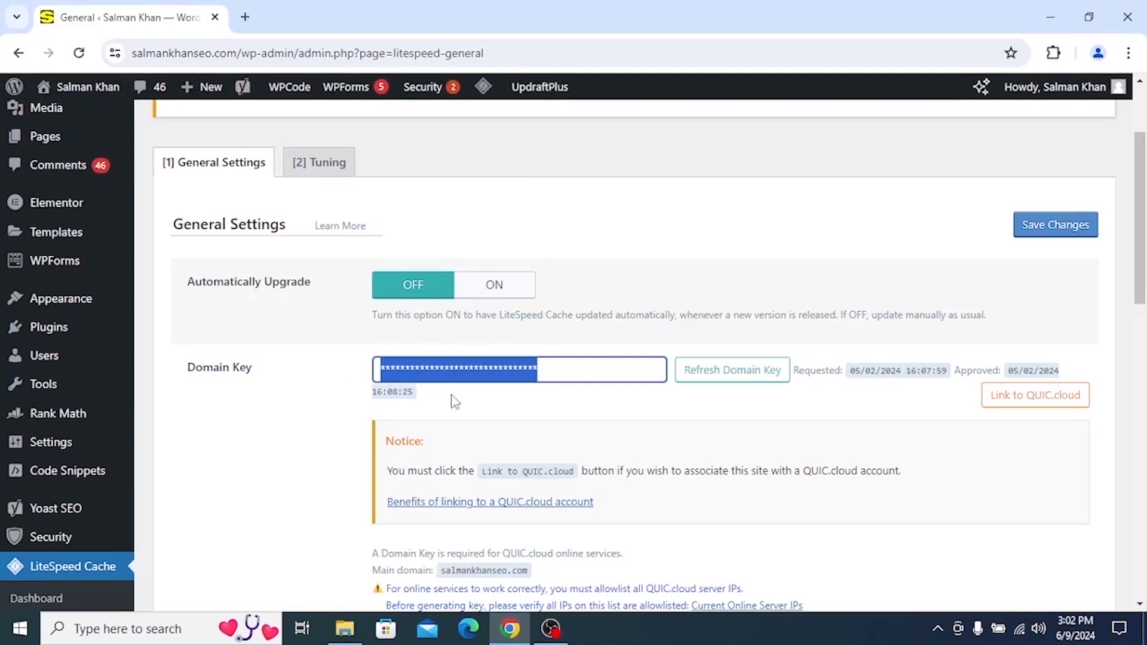
left_click(560, 371)
Turn off both Guest Mode and Guest Optimization in the general settings.
scroll(352, 442, "down", 10)
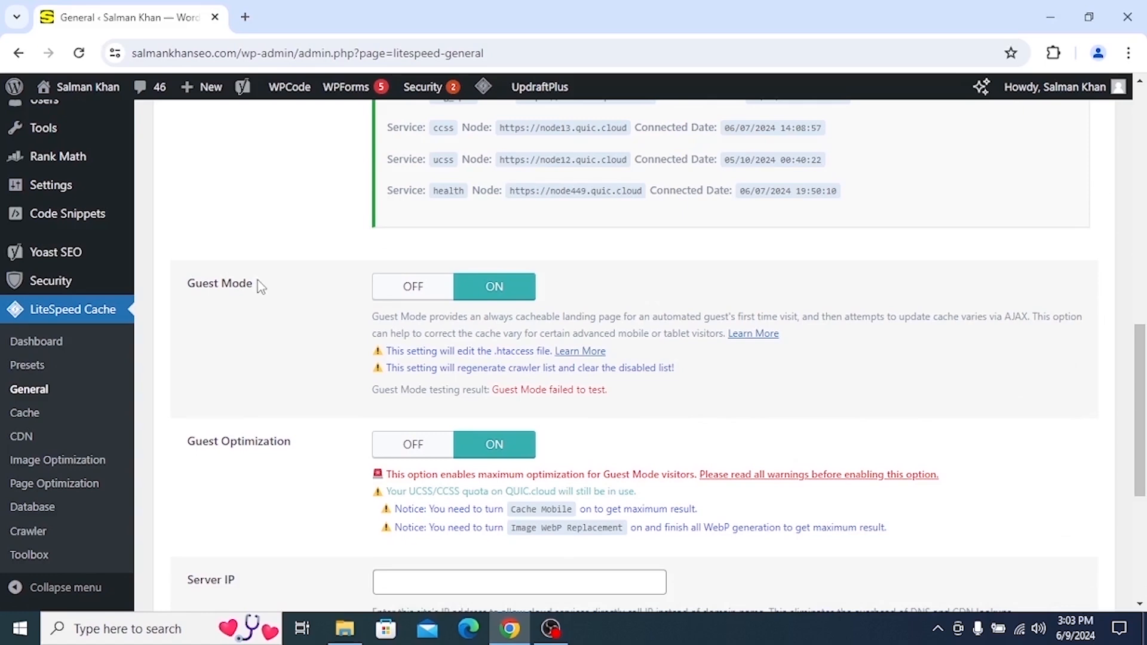
left_click_drag(257, 281, 144, 281)
left_click(291, 301)
scroll(315, 388, "down", 1)
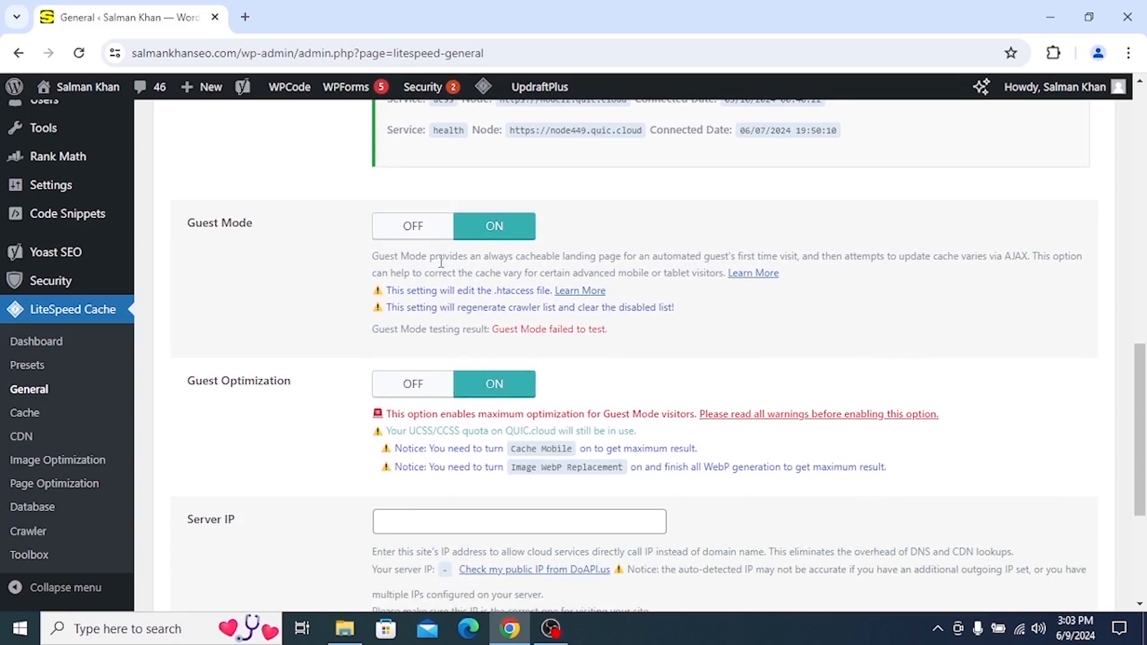
left_click(420, 232)
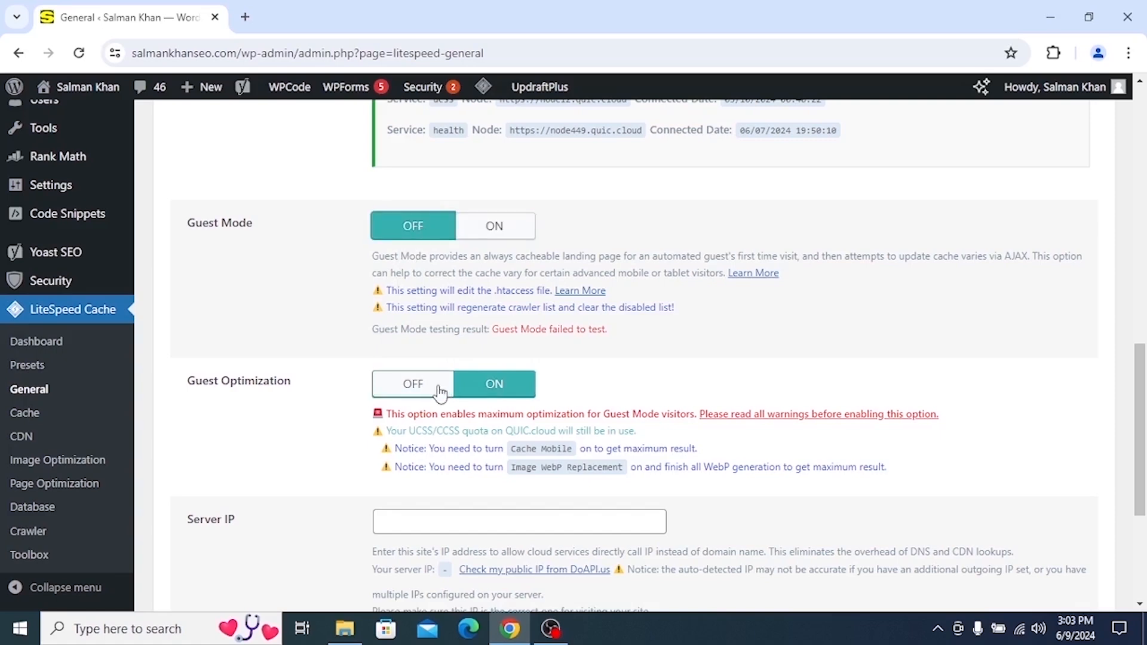
left_click(418, 387)
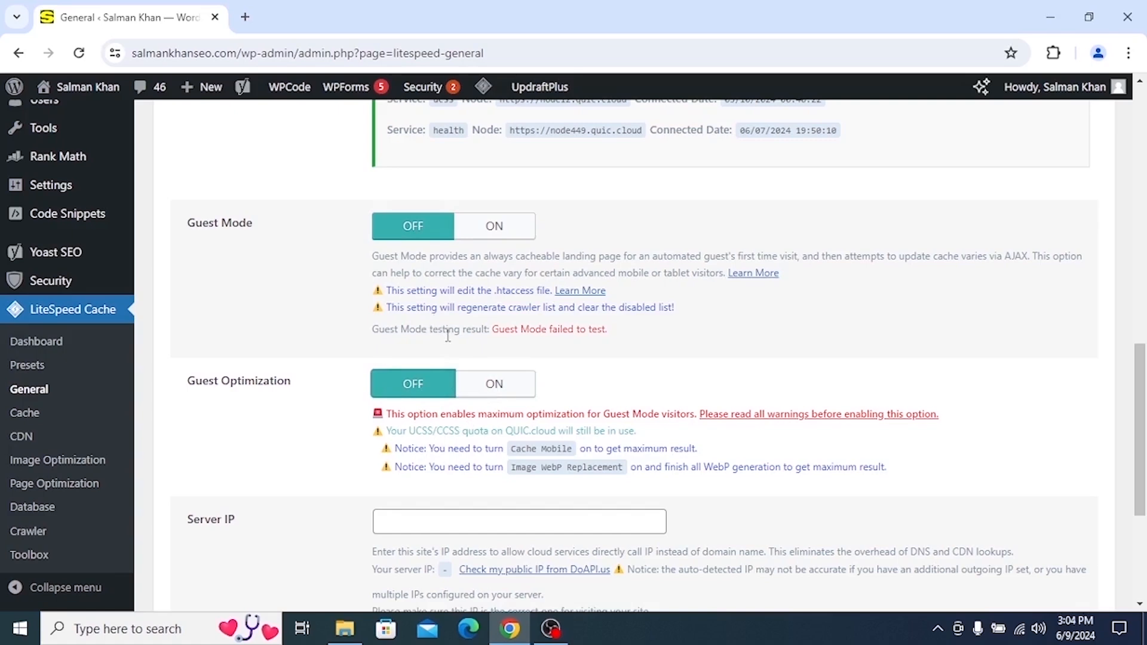
Look up the site's public IP from DoAPI.us in the Server IP setting.
scroll(343, 358, "down", 4)
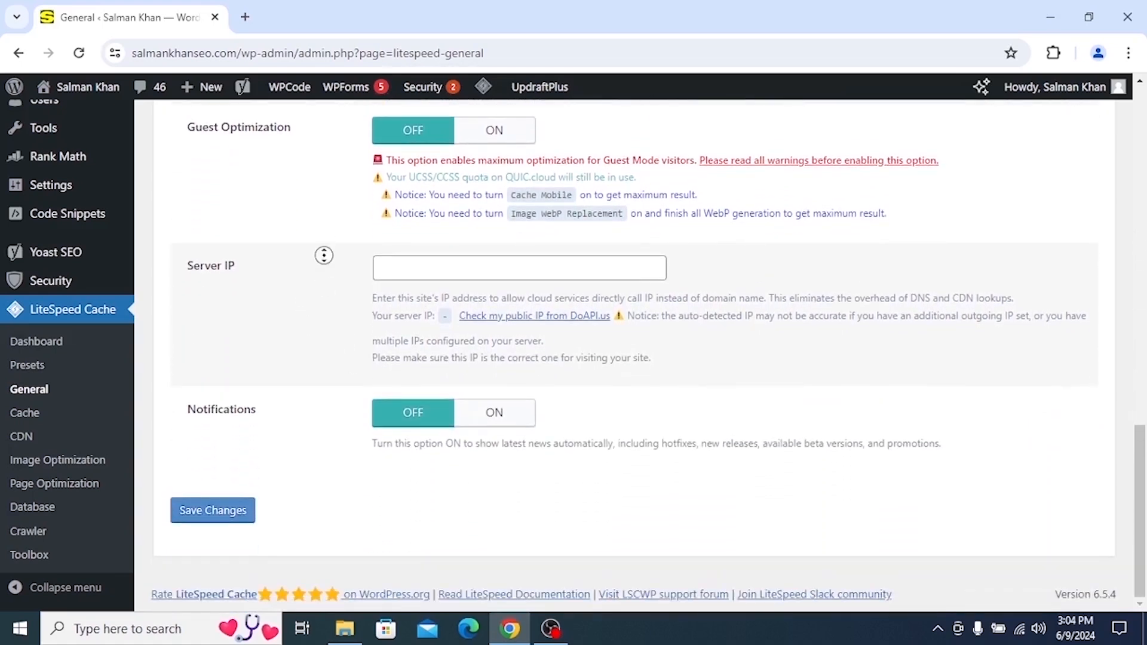
scroll(322, 256, "up", 1)
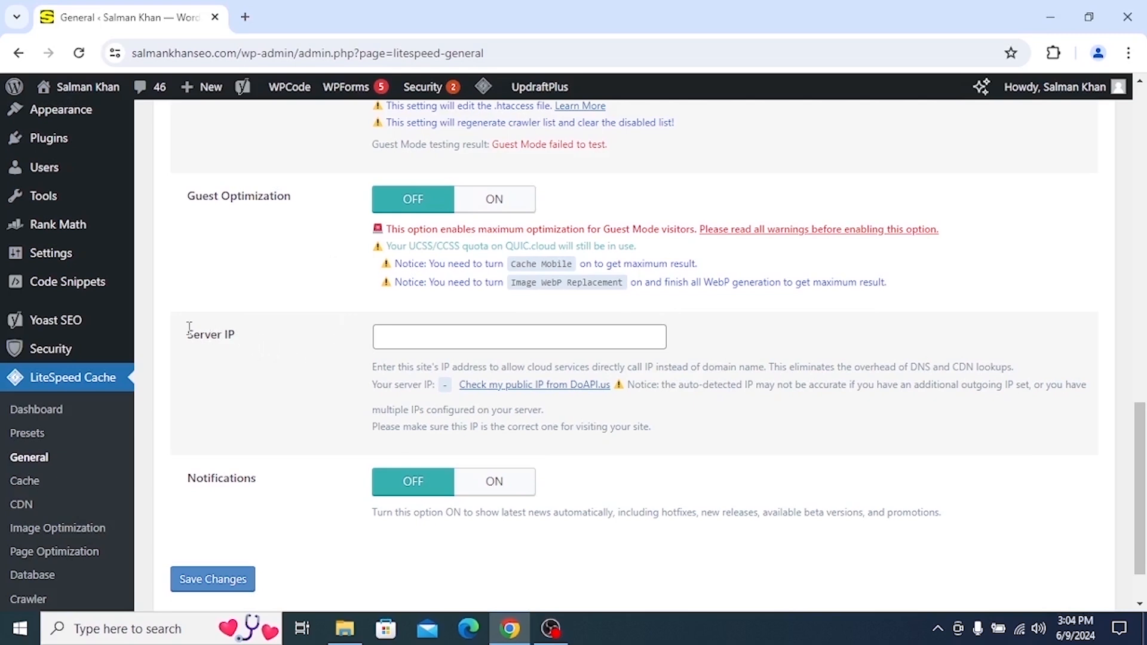
left_click_drag(189, 327, 245, 338)
left_click(299, 326)
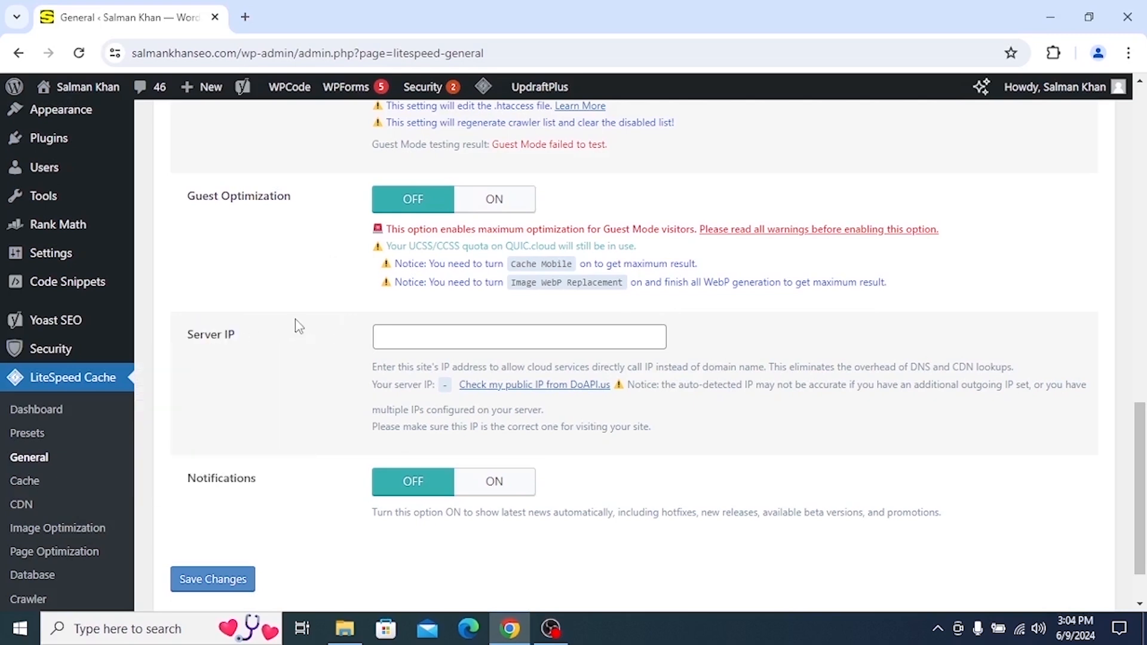
left_click(542, 385)
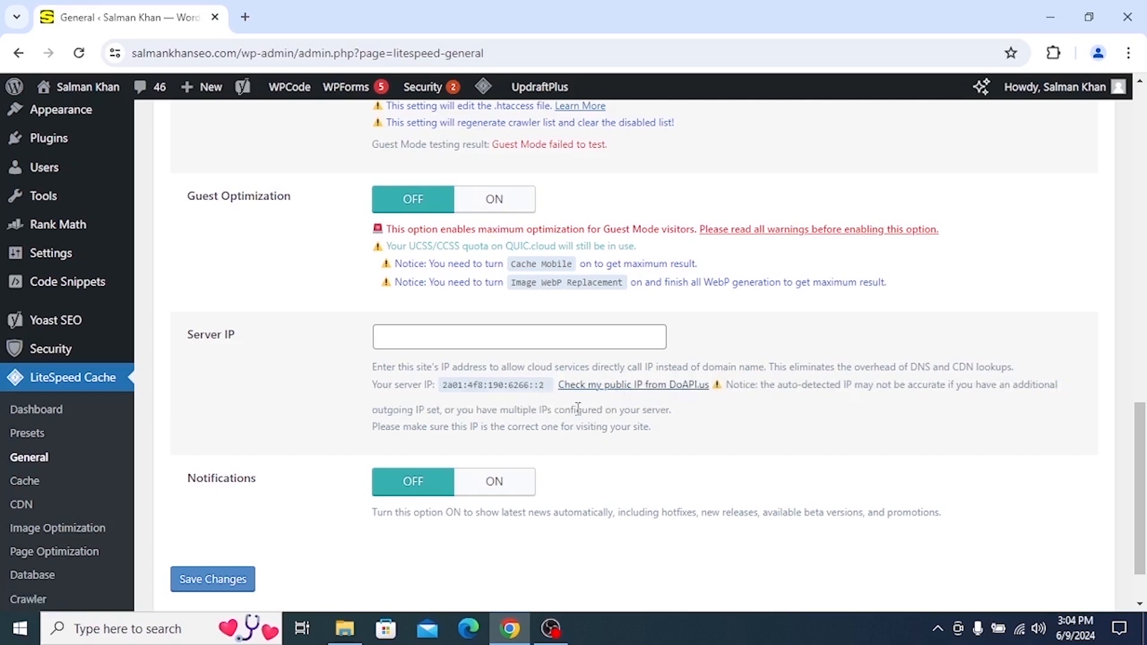
Frame the Server IP section in a screen capture and outline the detected server IP with a red rectangle.
left_click(937, 628)
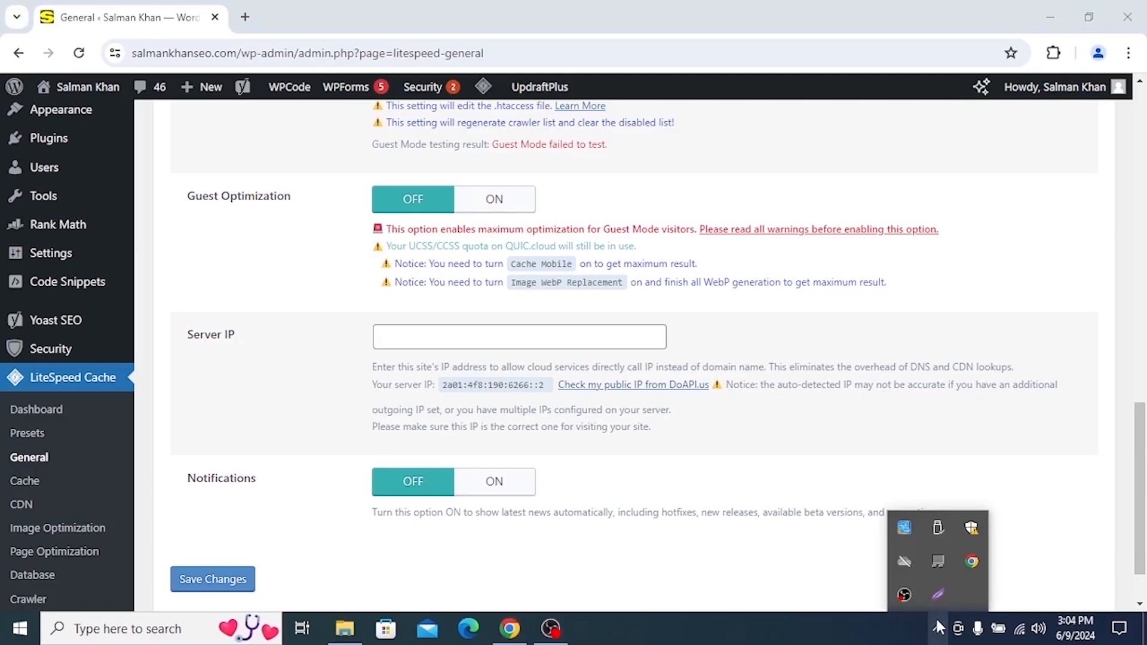
left_click(935, 596)
left_click_drag(326, 337, 653, 436)
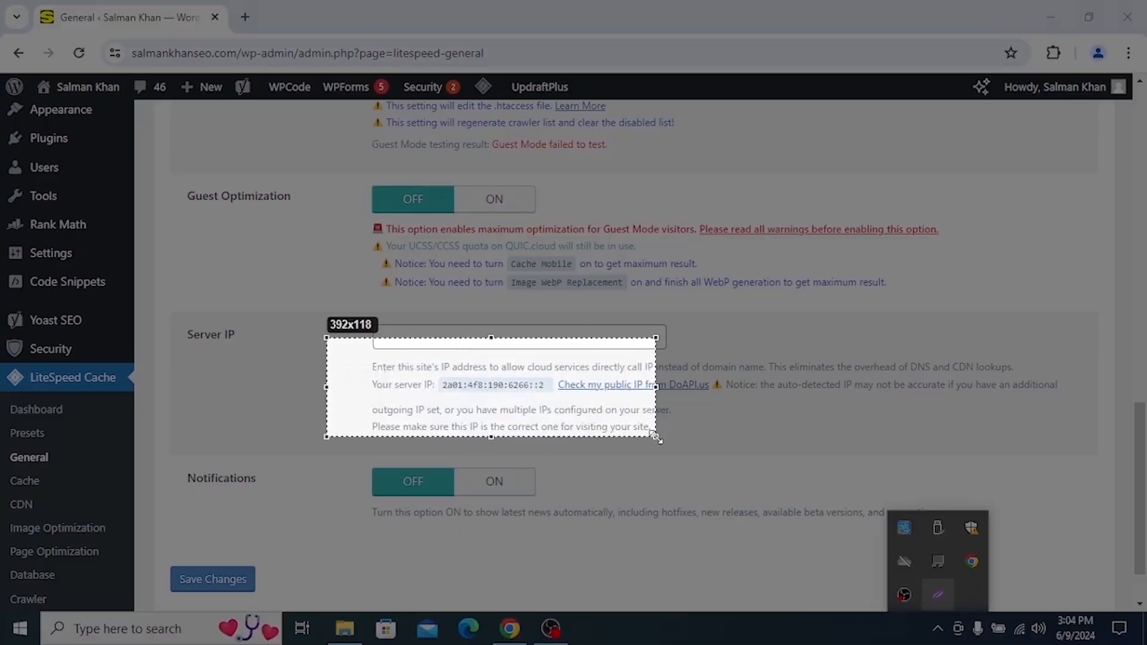
left_click(668, 342)
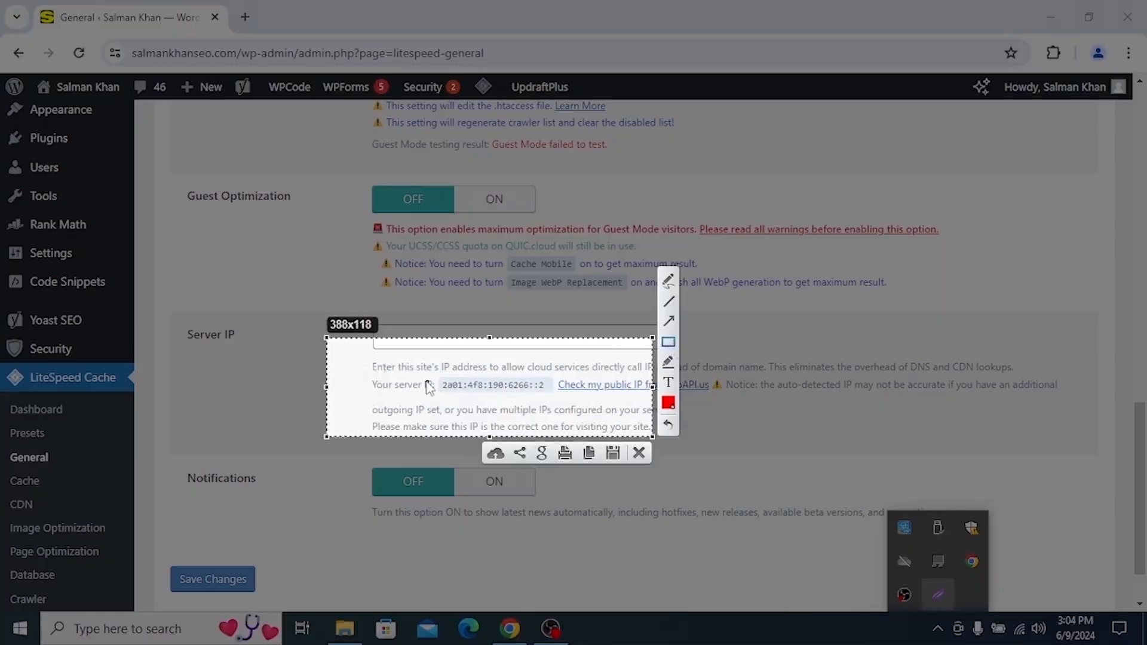
mouse_move(418, 375)
left_mouse_down()
mouse_move(438, 397)
mouse_move(559, 405)
left_mouse_up()
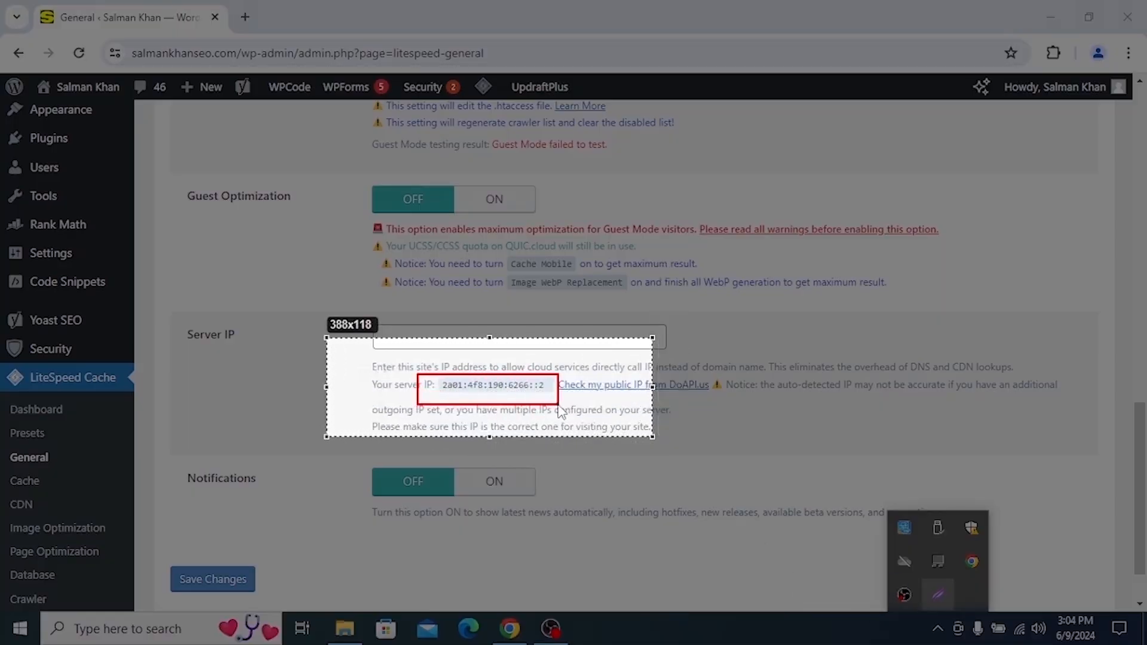
Cancel the screen capture and copy the detected server IP, 2a01:4f8:190:6266::2, into the Server IP setting.
right_click(517, 396)
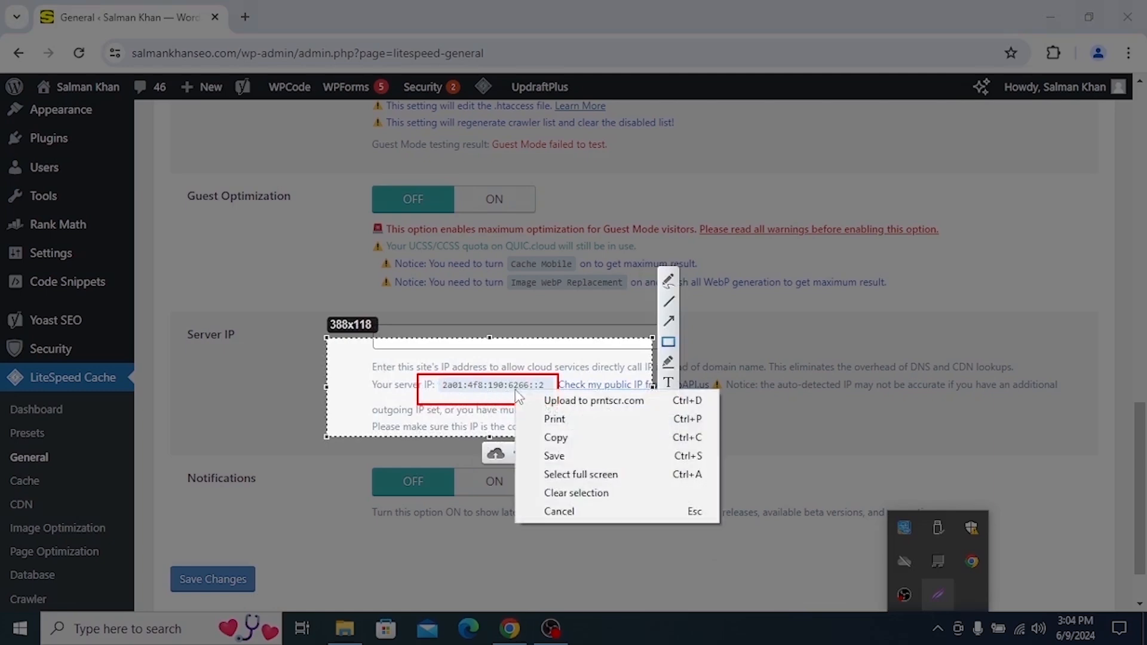
left_click(561, 517)
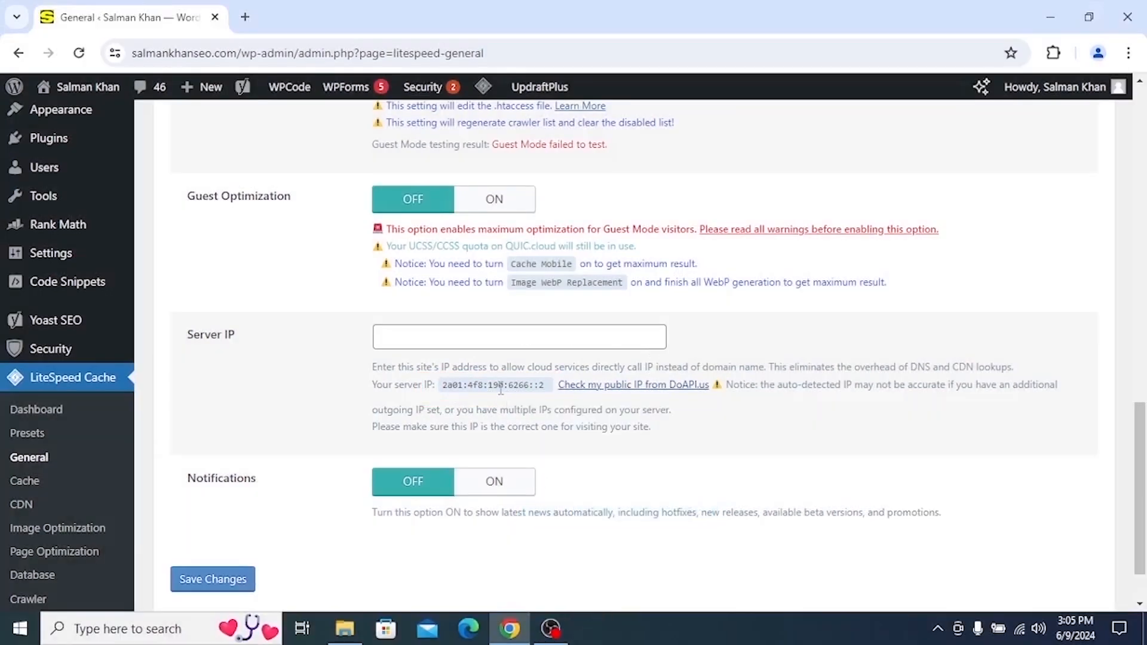
left_click(478, 338)
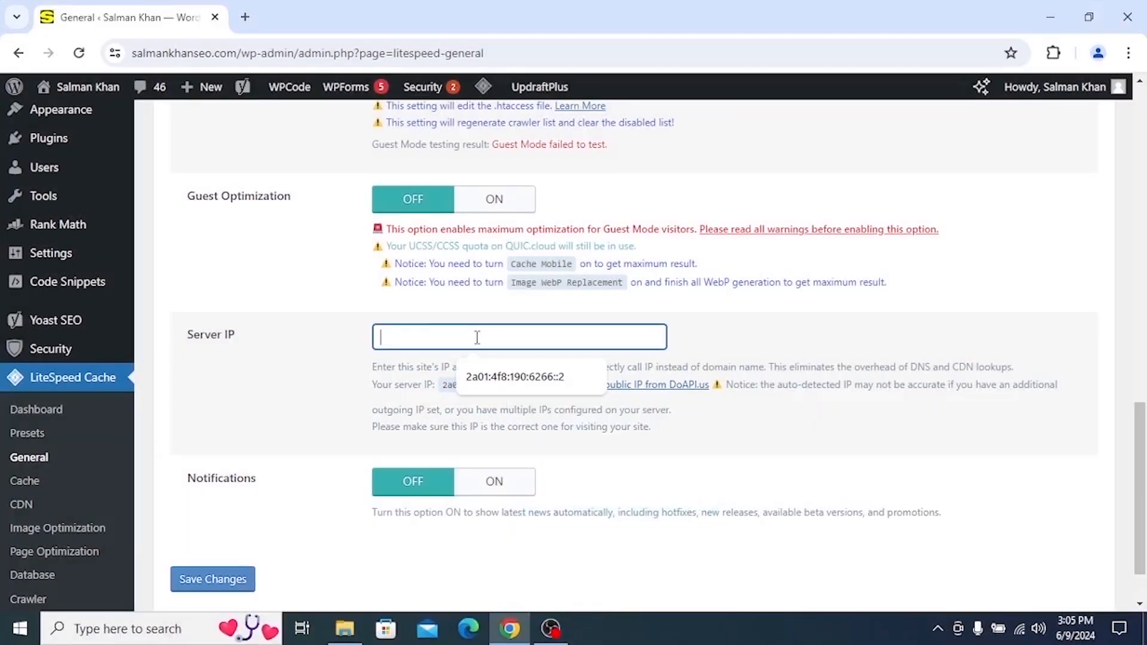
left_click(339, 329)
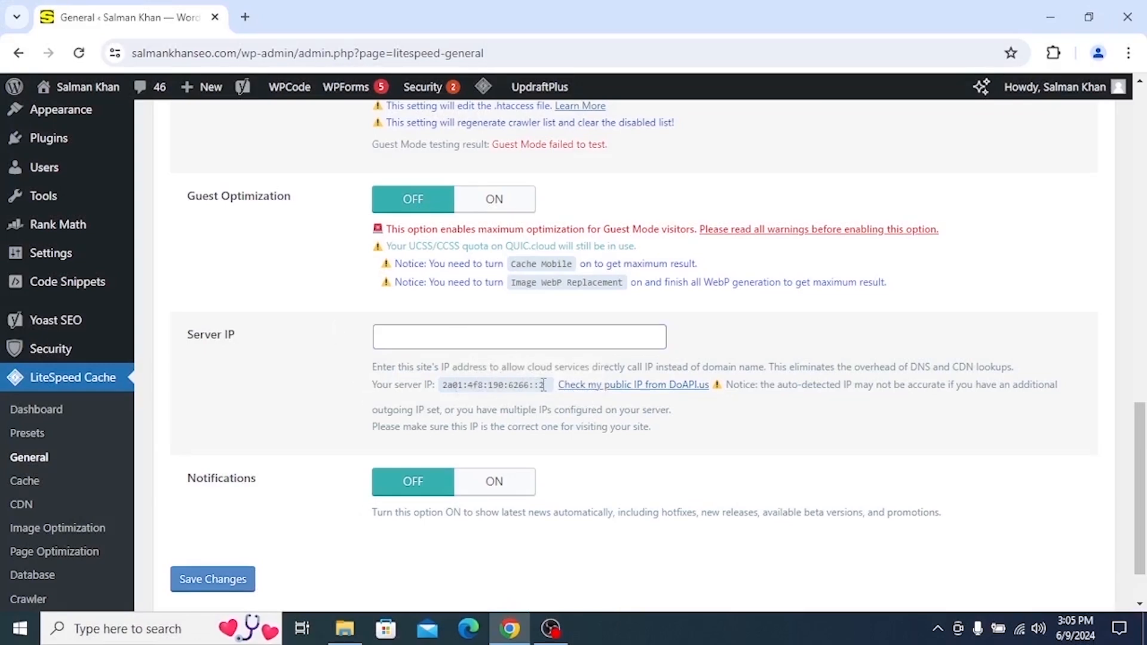
left_click_drag(543, 384, 463, 384)
key("ctrl+c")
right_click(463, 384)
left_click(507, 175)
right_click(445, 337)
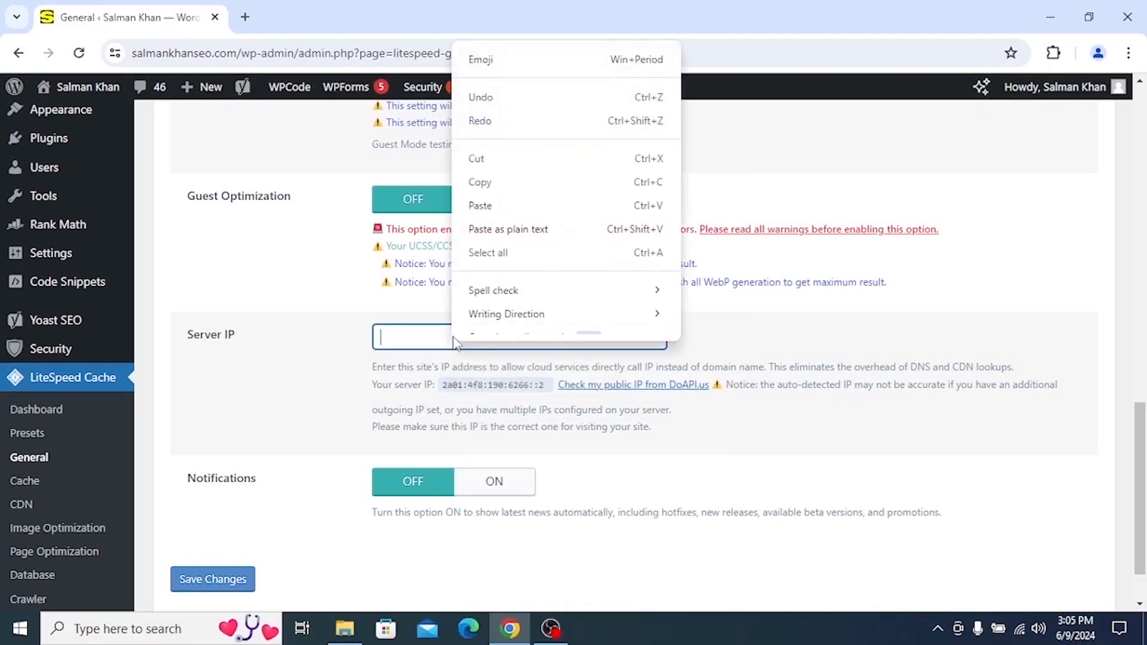
left_click(476, 217)
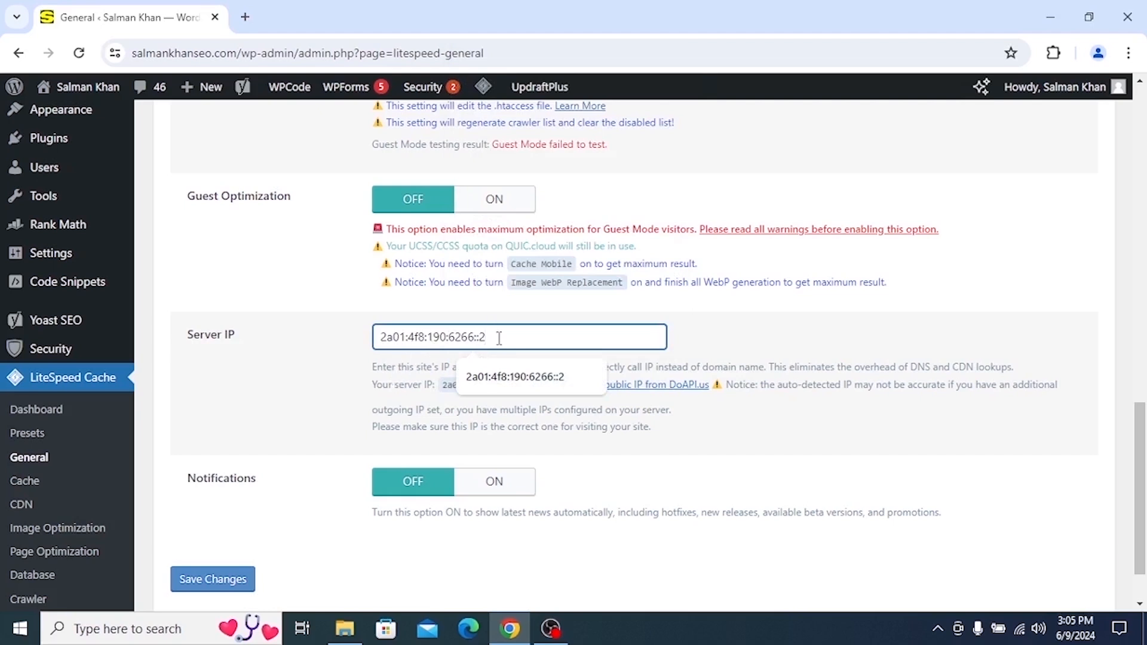
left_click(338, 345)
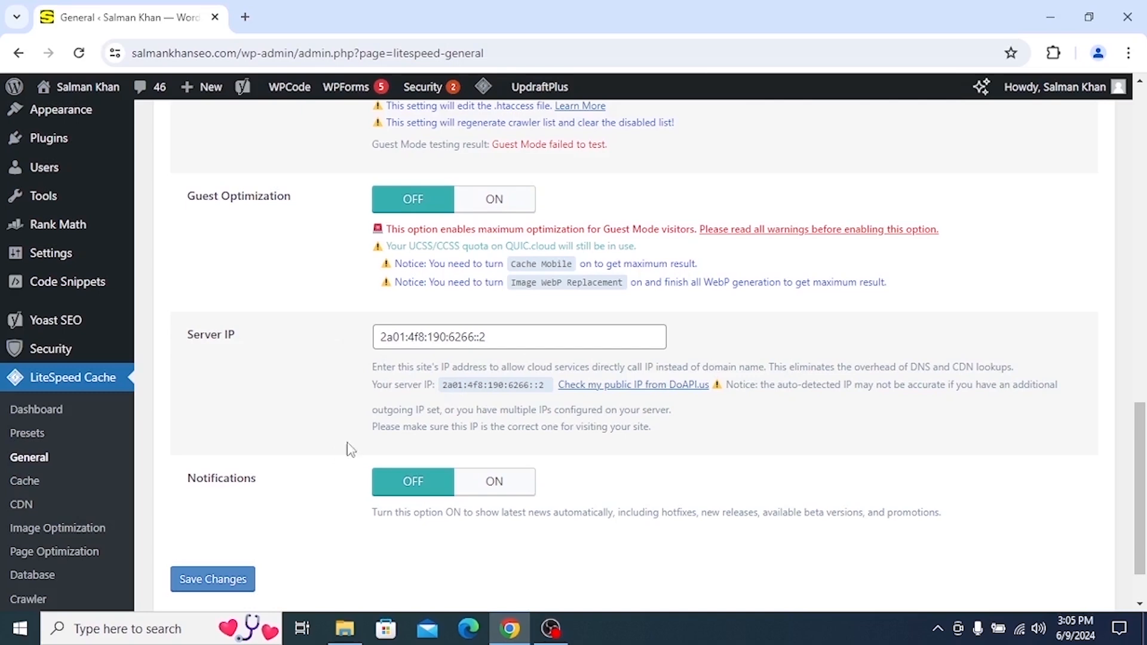
Open the live site in a new tab and look through its home page from start to end.
scroll(314, 447, "down", 1)
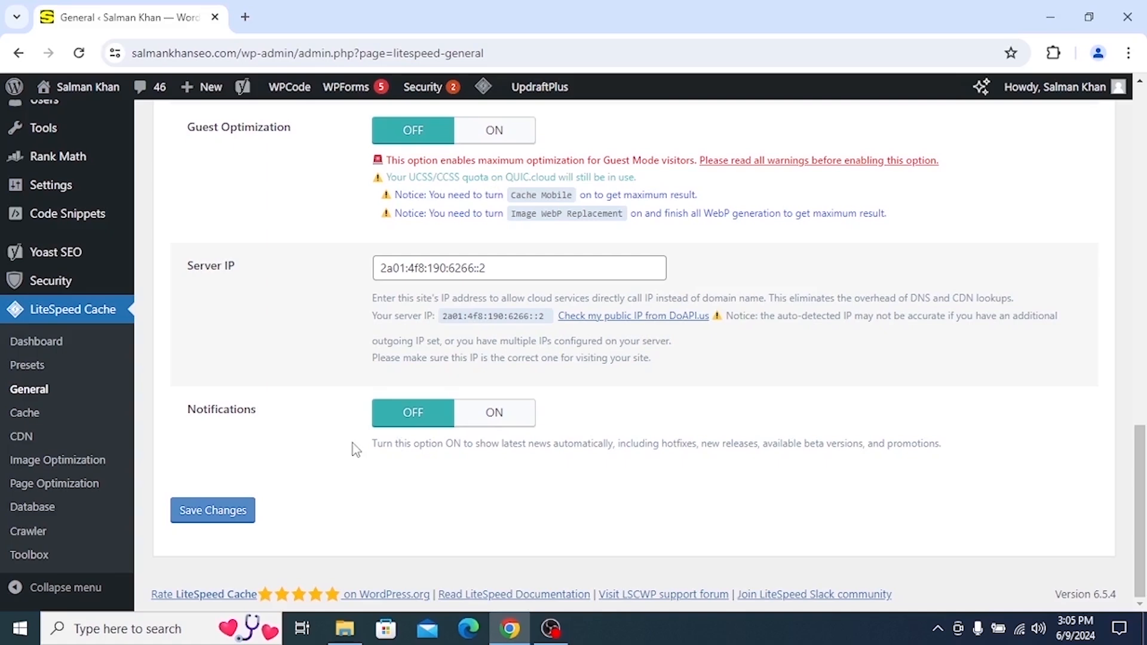
scroll(346, 418, "up", 15)
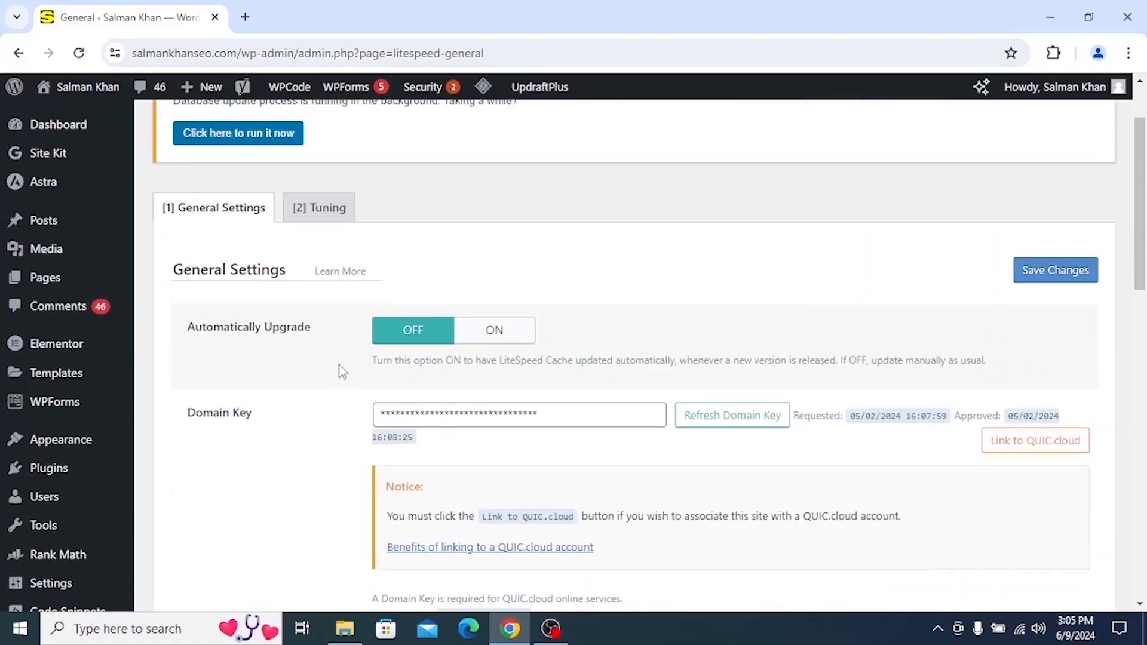
scroll(336, 394, "up", 1)
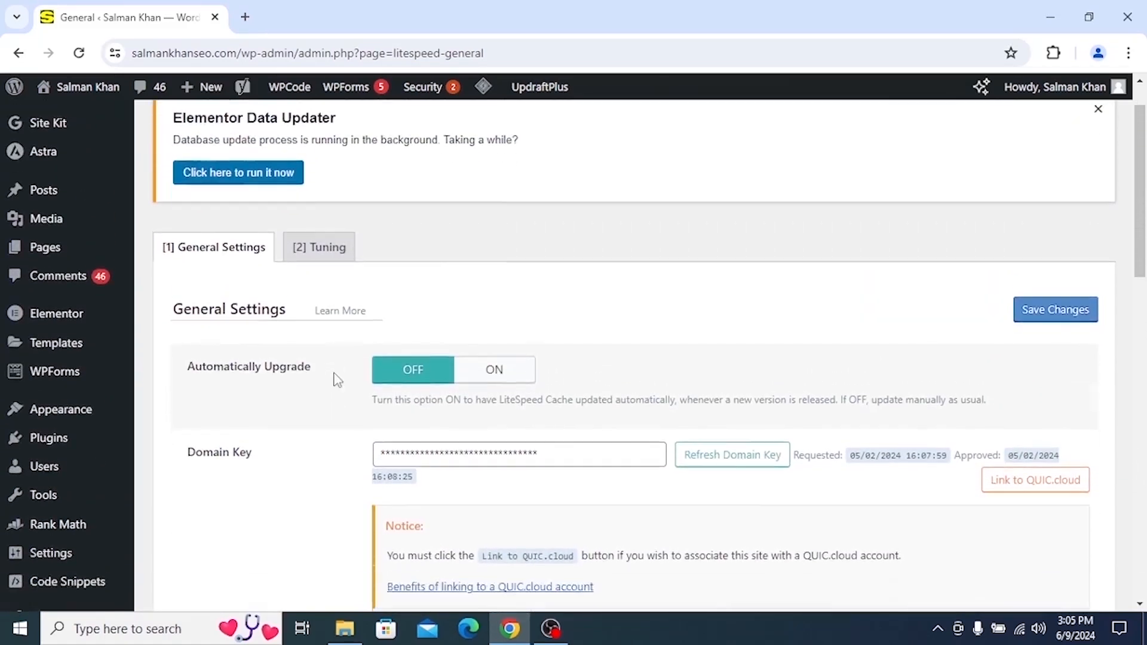
scroll(338, 380, "down", 1)
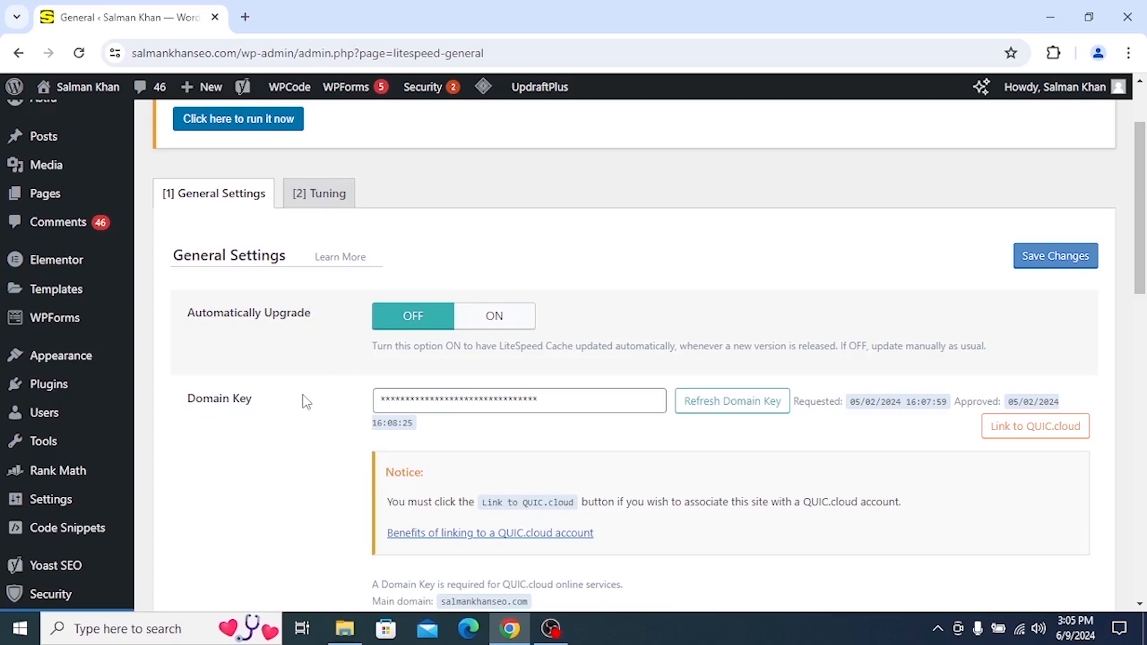
scroll(303, 389, "up", 2)
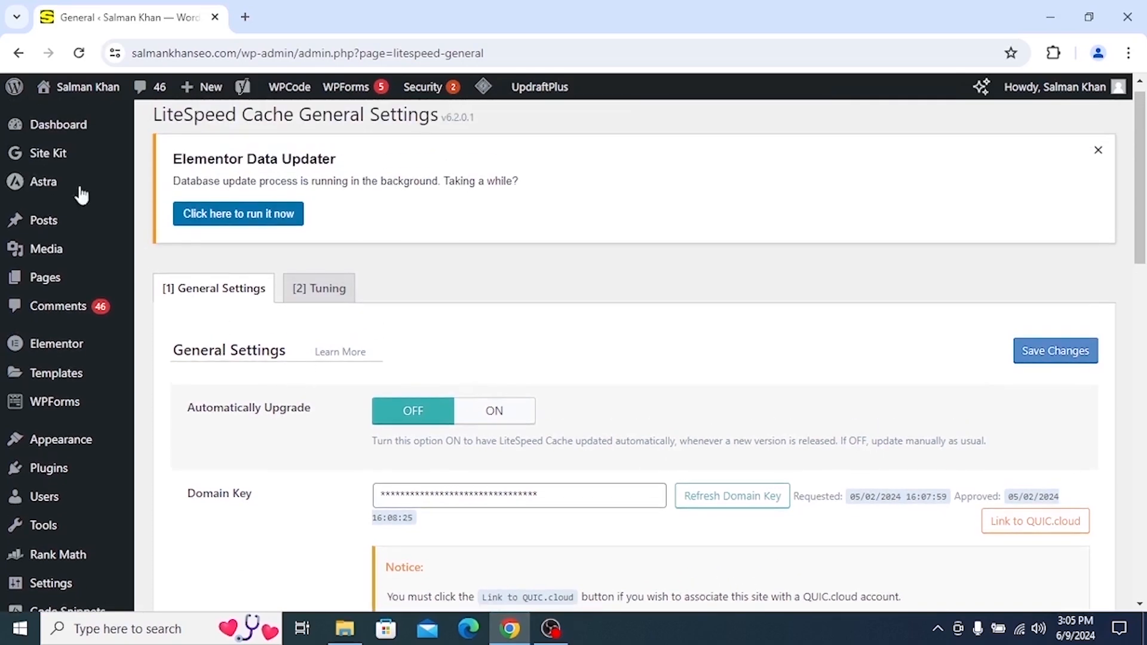
mouse_move(84, 94)
right_click(65, 117)
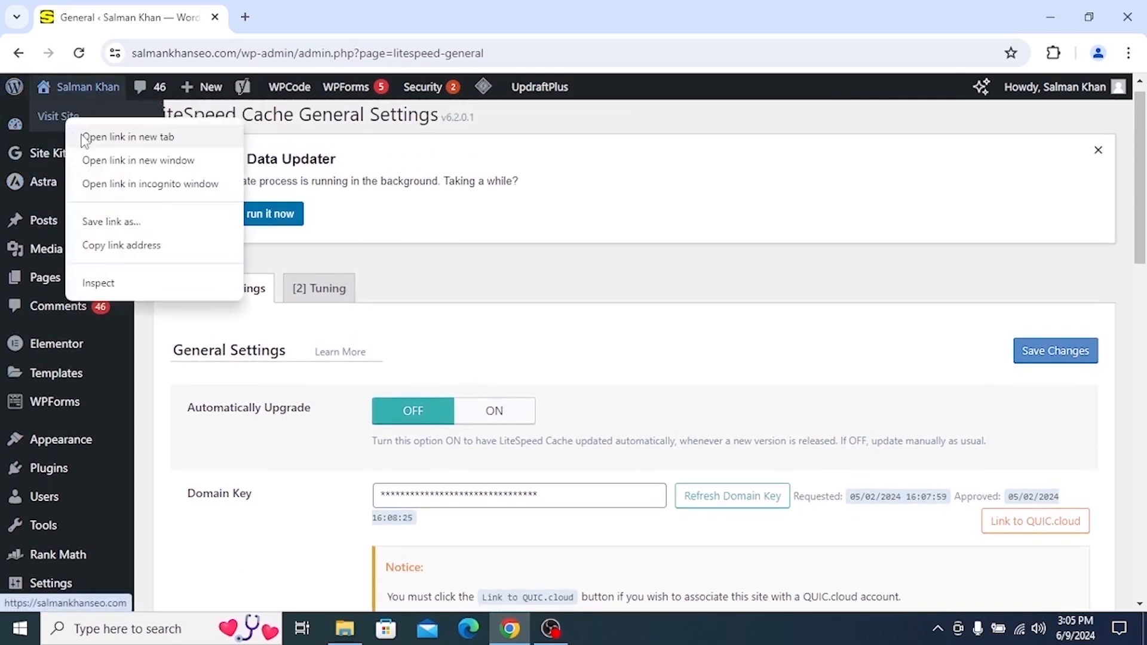
left_click(82, 136)
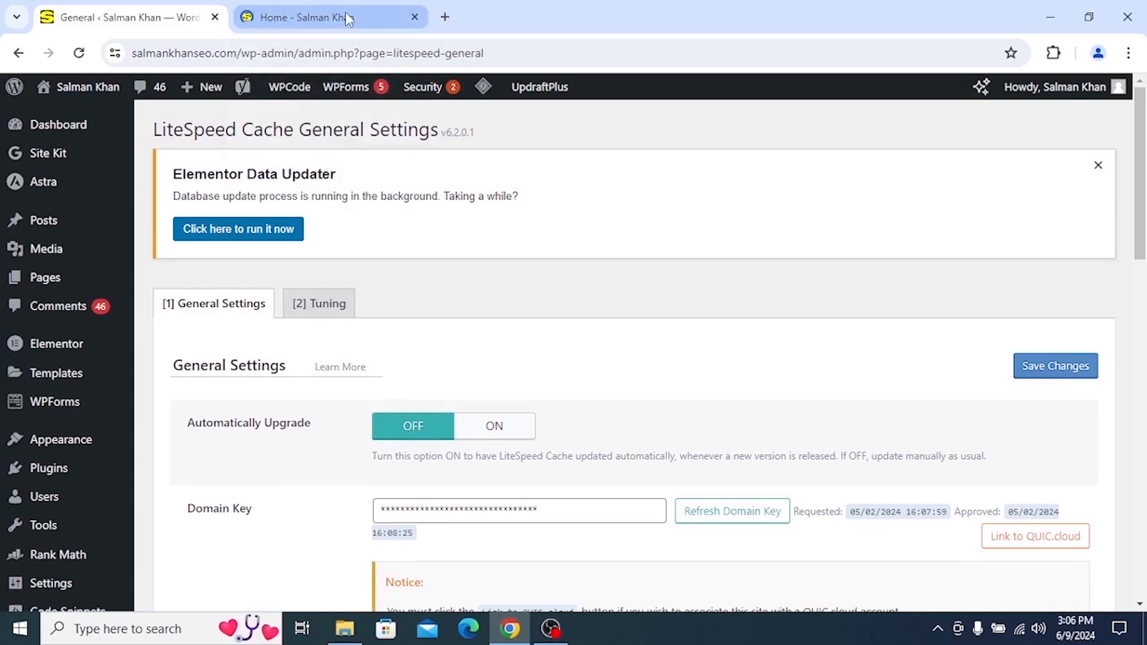
left_click(345, 13)
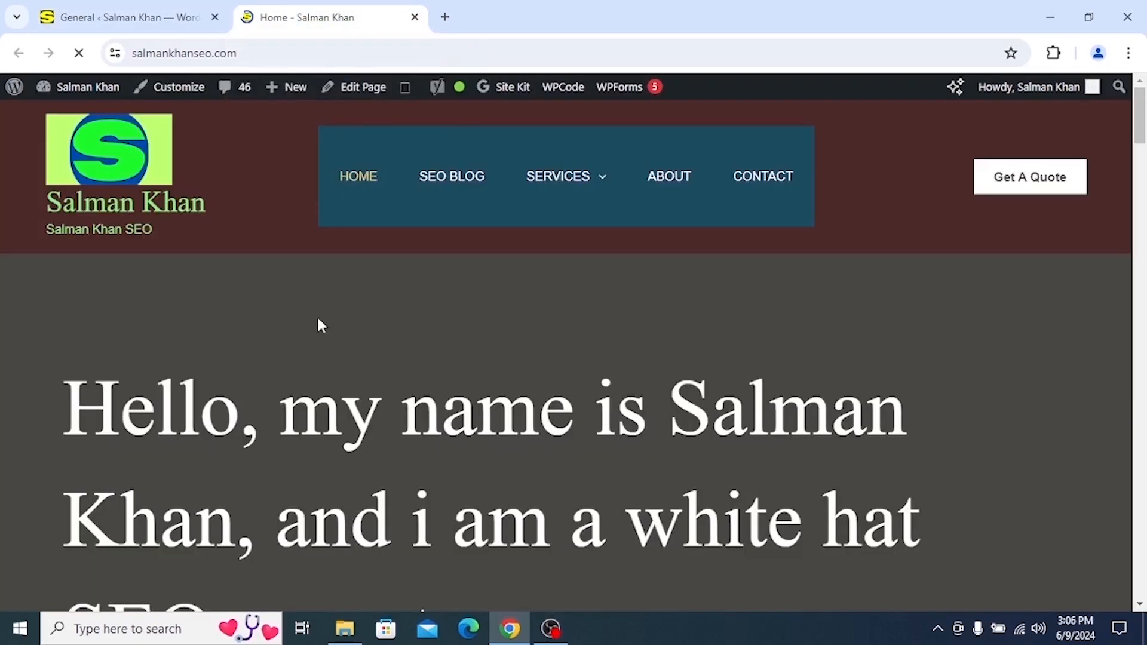
scroll(317, 323, "down", 8)
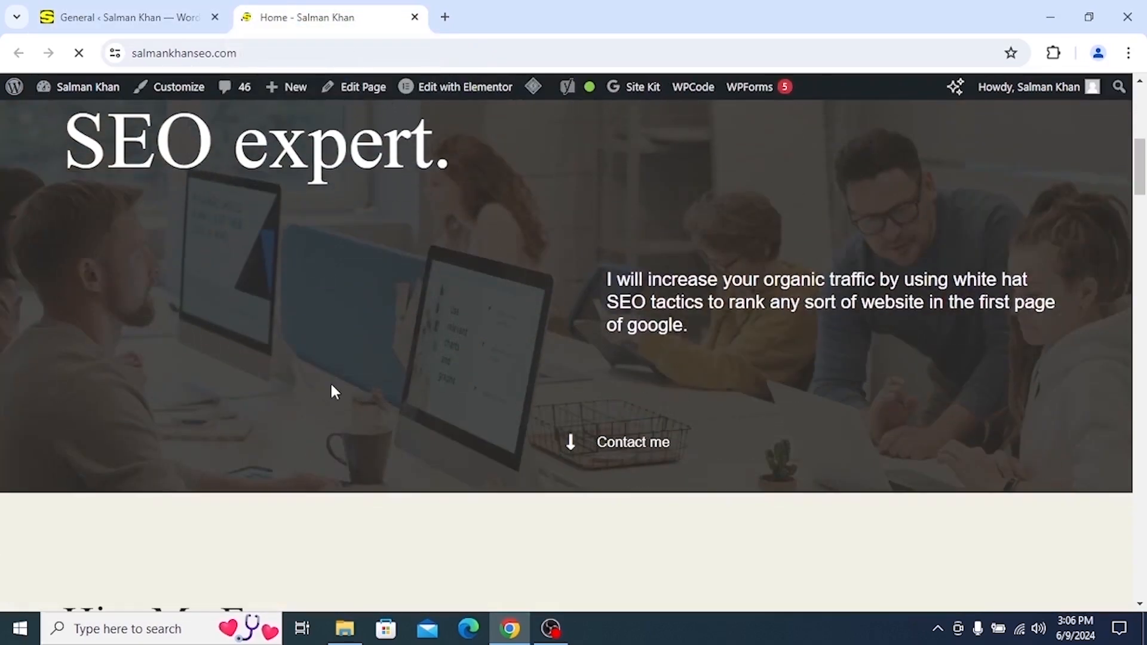
scroll(334, 382, "down", 15)
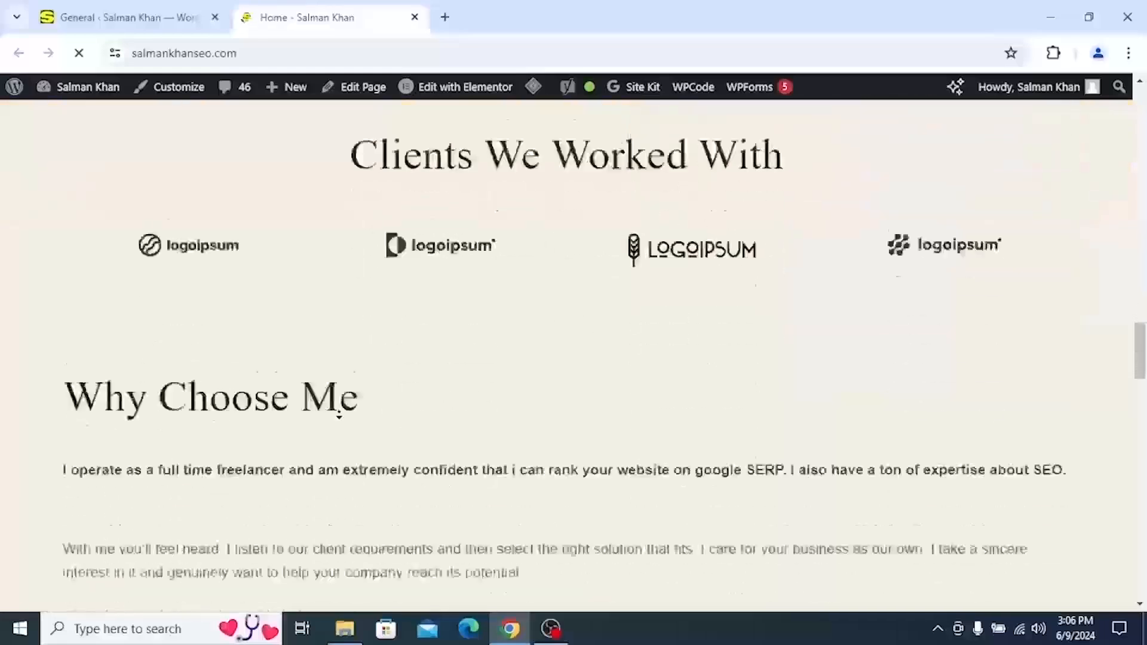
scroll(339, 416, "down", 16)
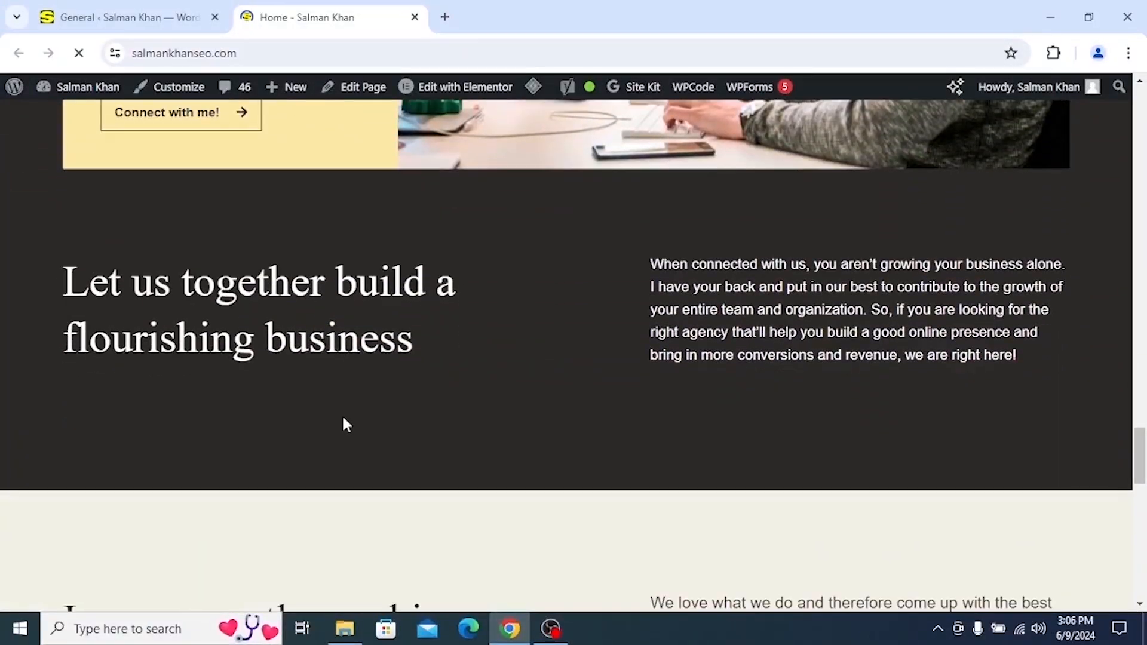
scroll(343, 334, "up", 20)
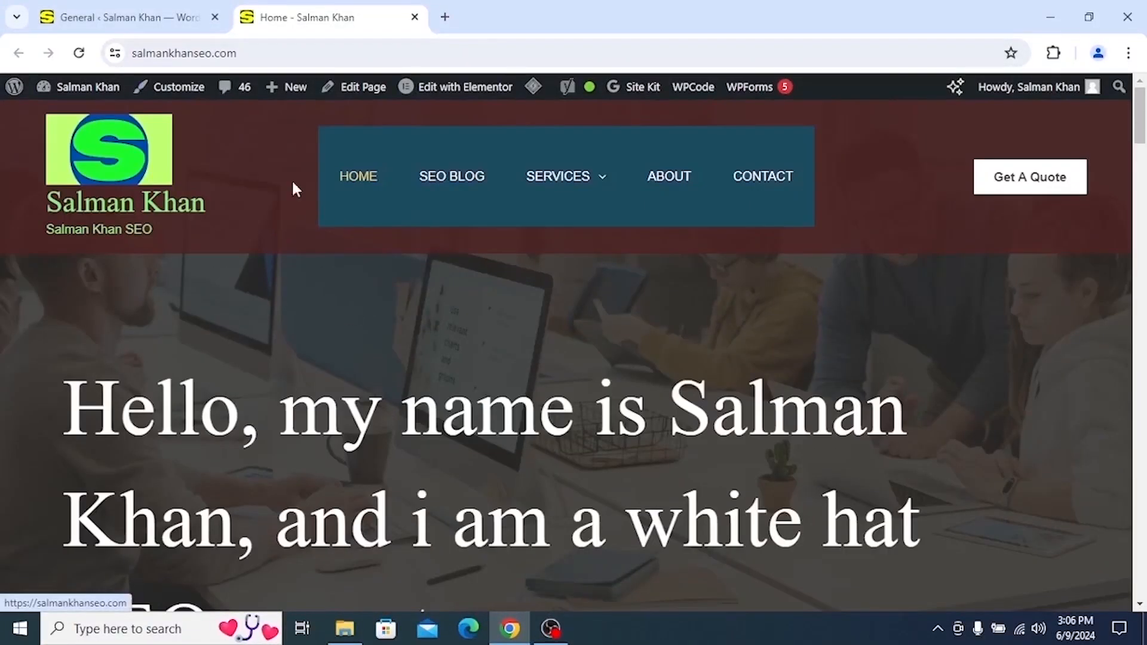
Return to the LiteSpeed Cache general settings and save the changes.
key("ctrl+shift+Tab")
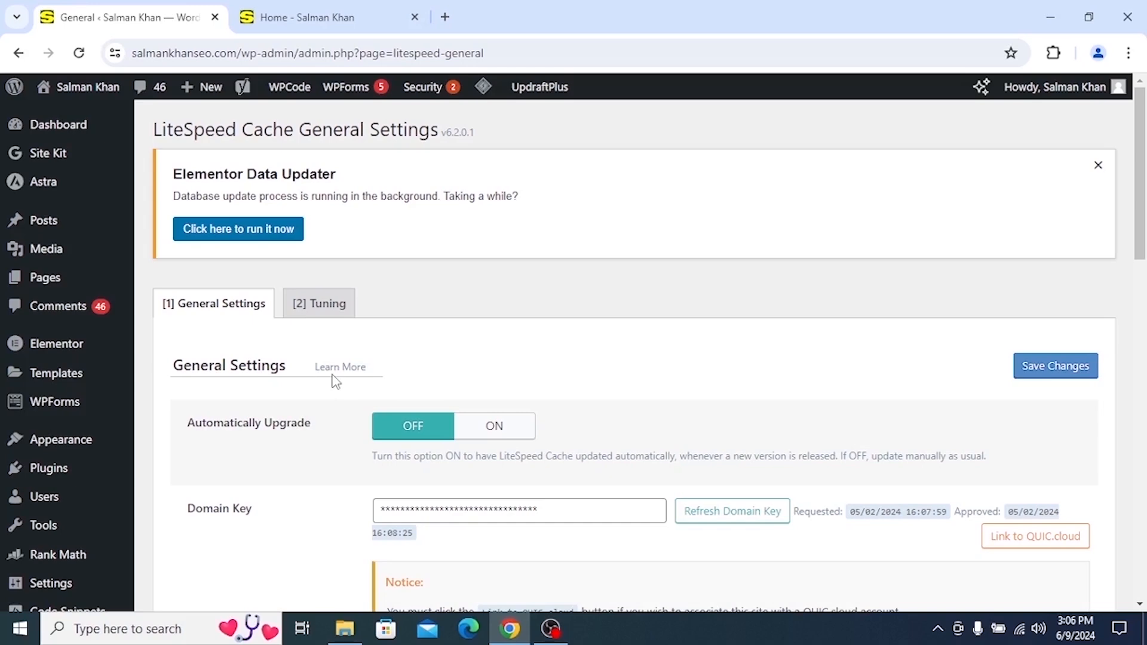
scroll(330, 428, "down", 7)
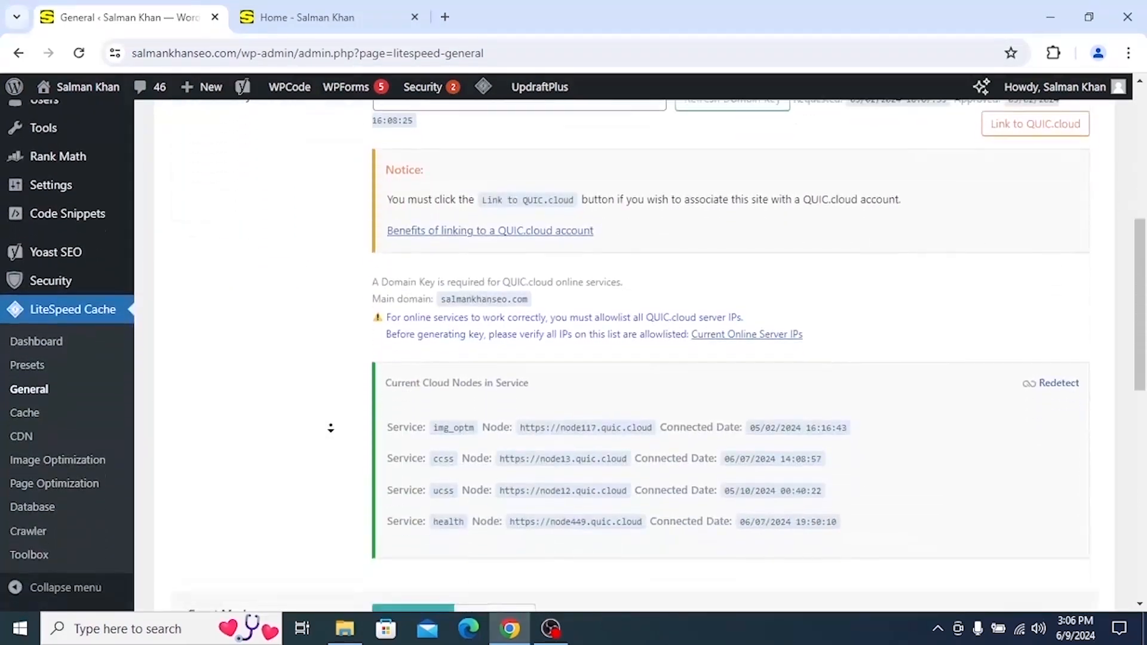
scroll(331, 428, "down", 10)
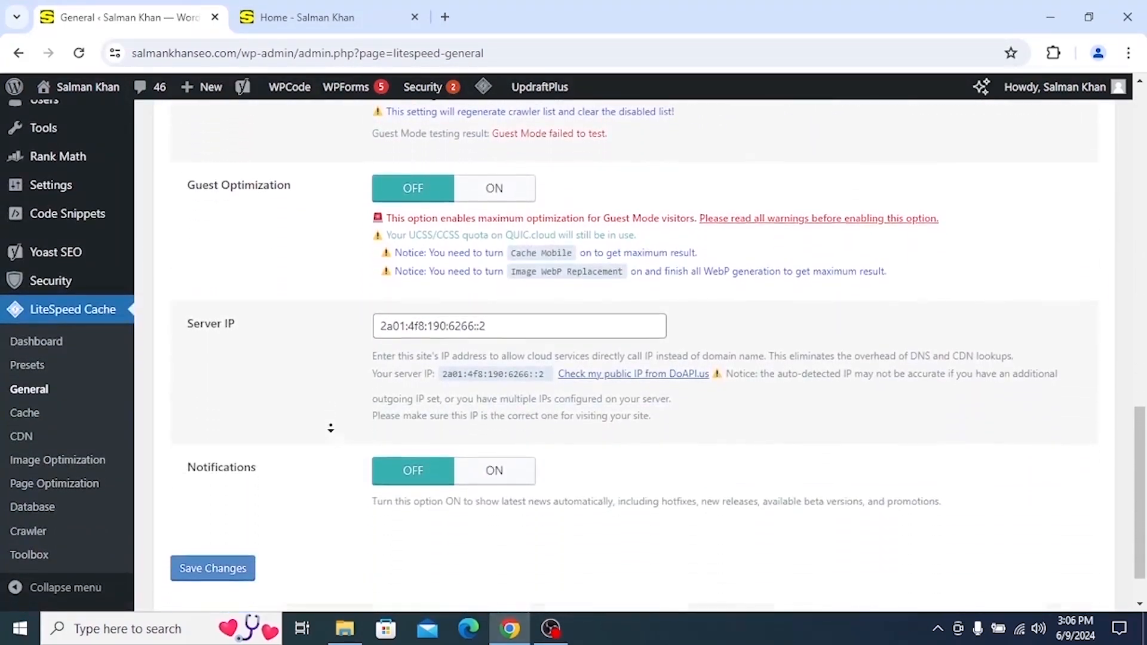
scroll(330, 429, "down", 1)
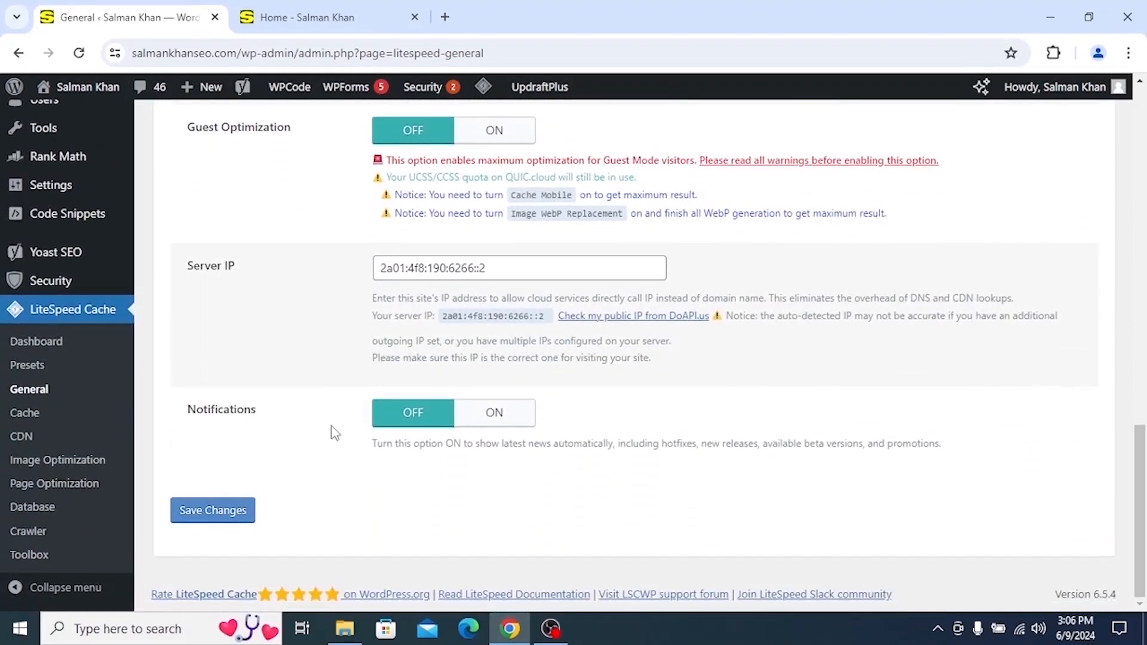
left_click(225, 517)
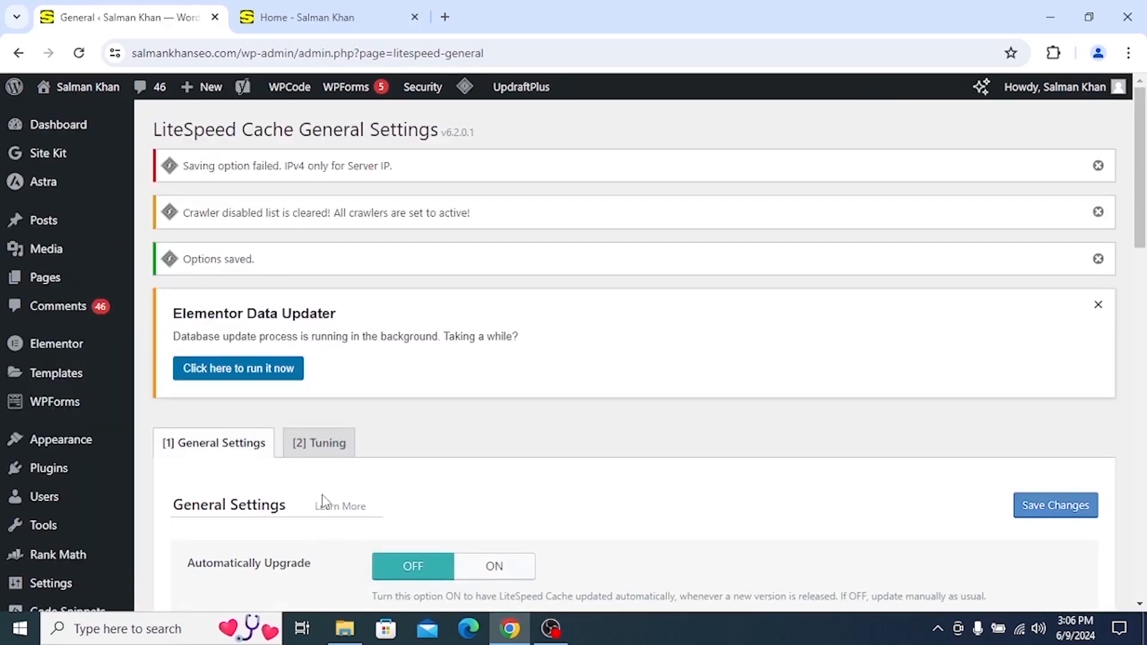
Reload the site's home page to check how it displays, and go back to the LiteSpeed Cache settings.
left_click(323, 17)
left_click(78, 52)
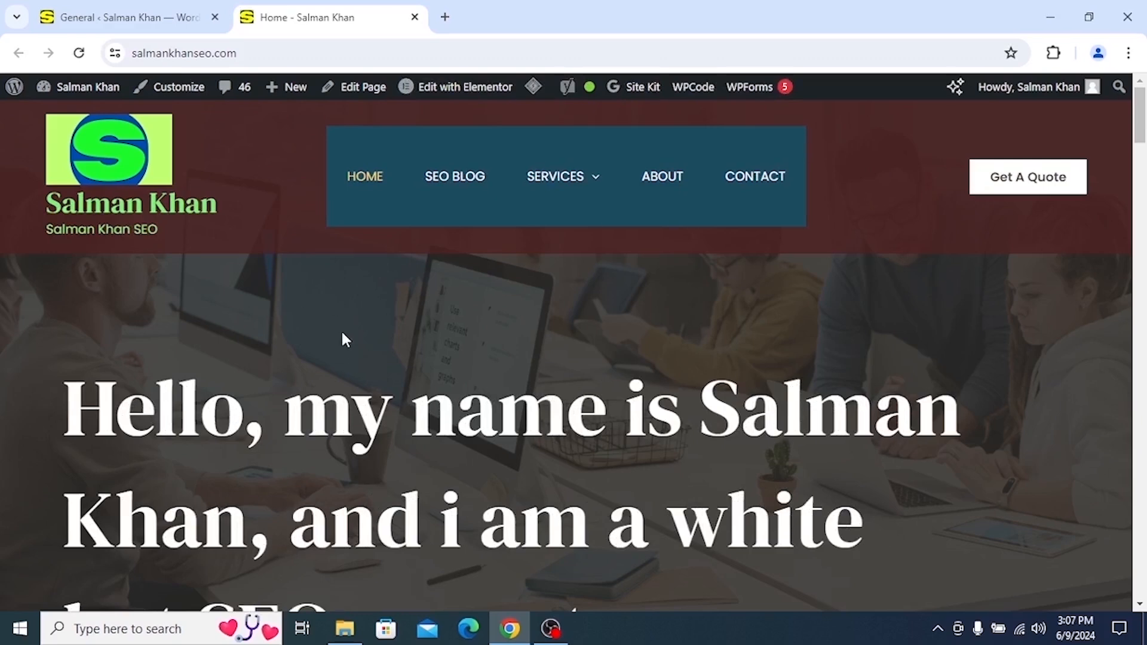
left_click(171, 13)
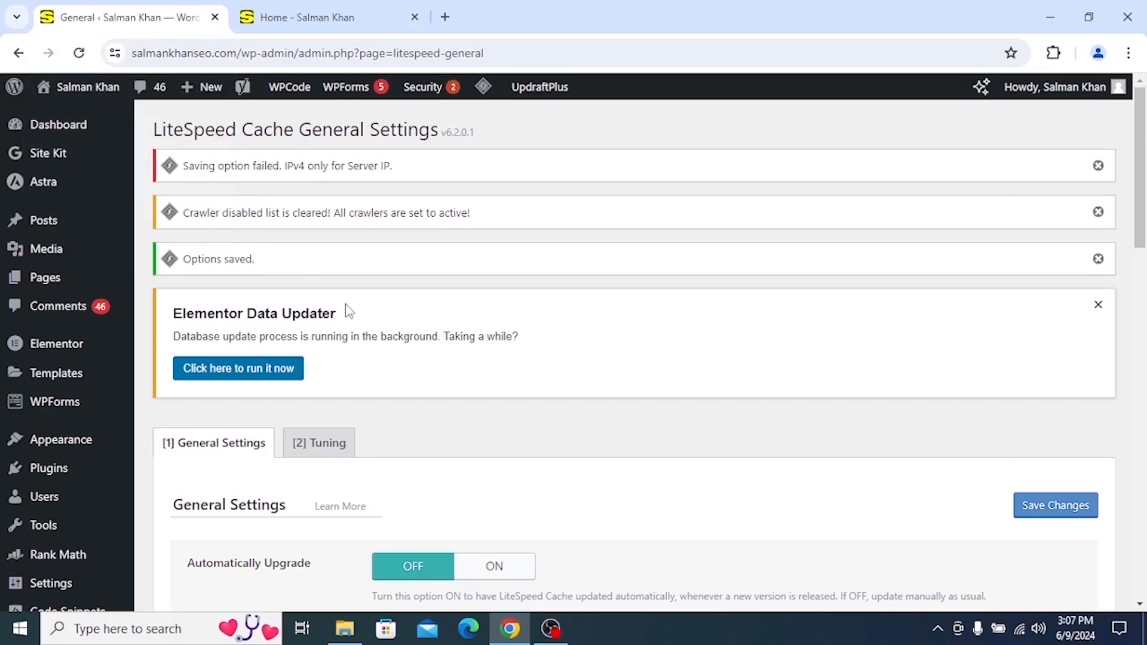
In the Tuning settings, copy all default user agents, from Lighthouse to HeadlessChrome, into Guest Mode User Agents.
scroll(358, 293, "down", 8)
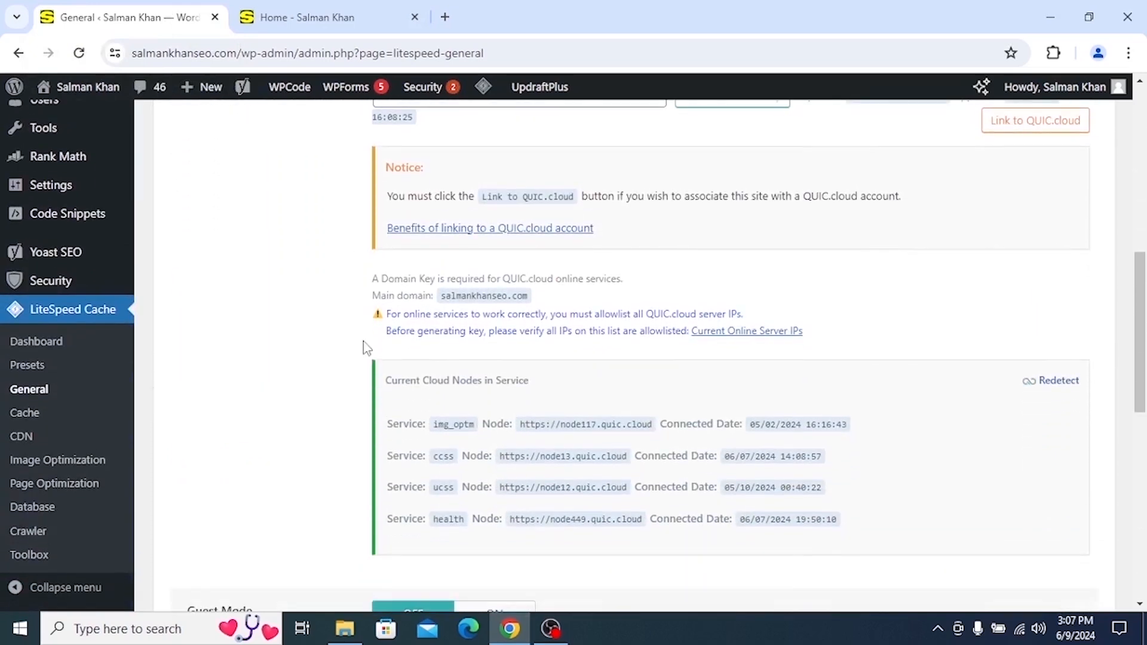
scroll(336, 291, "up", 4)
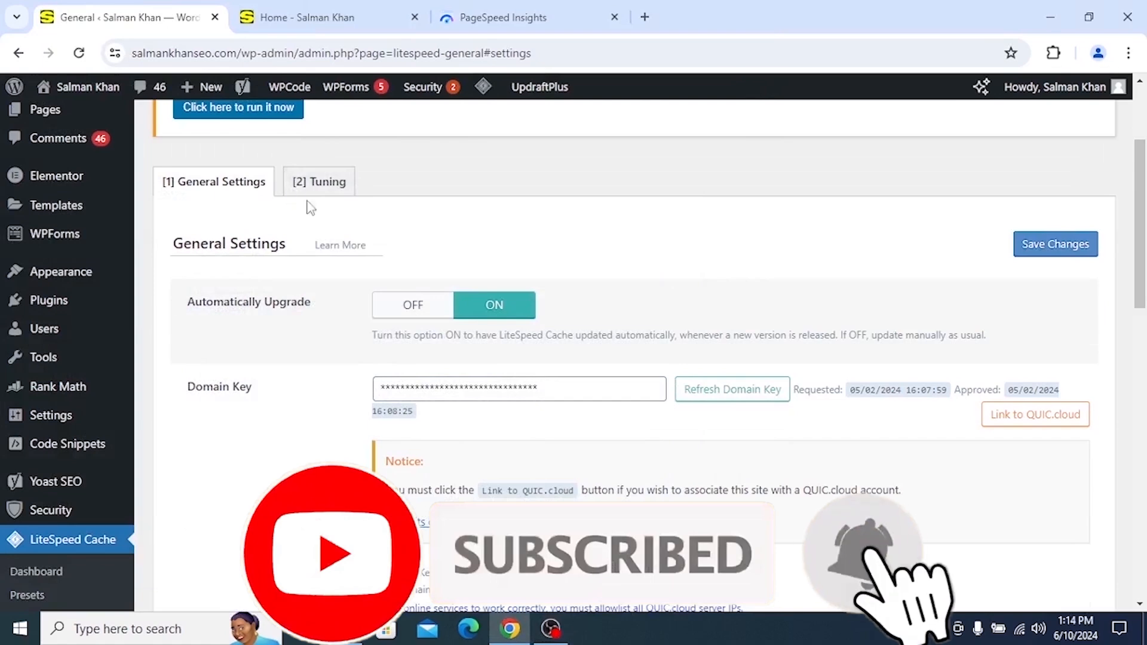
left_click(322, 185)
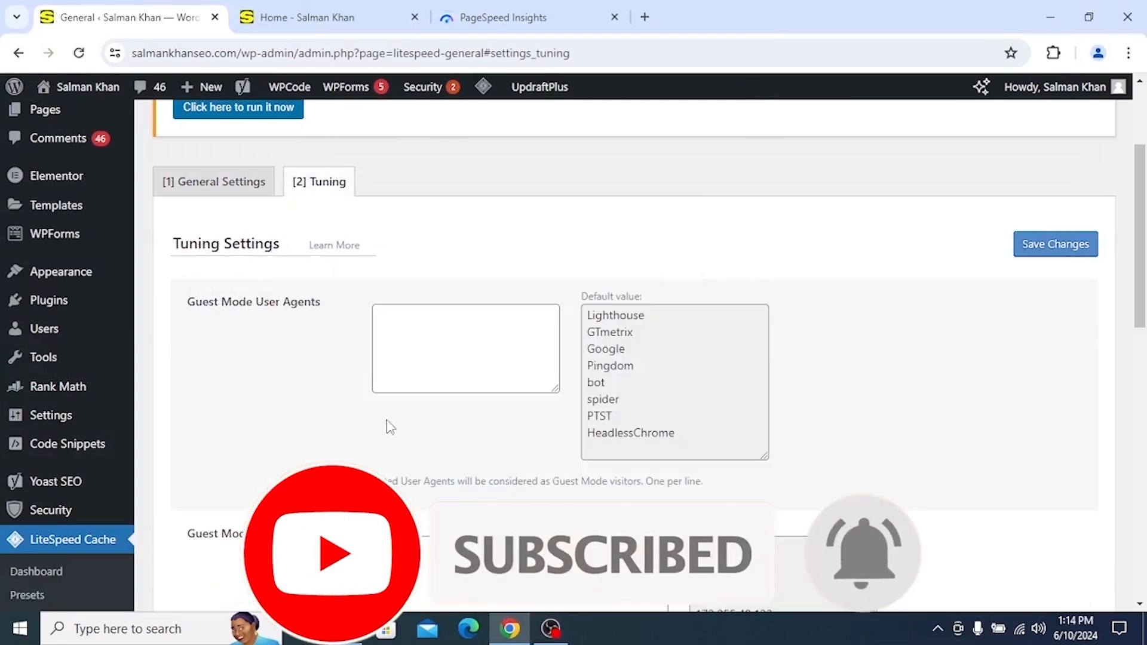
left_click_drag(679, 443, 584, 317)
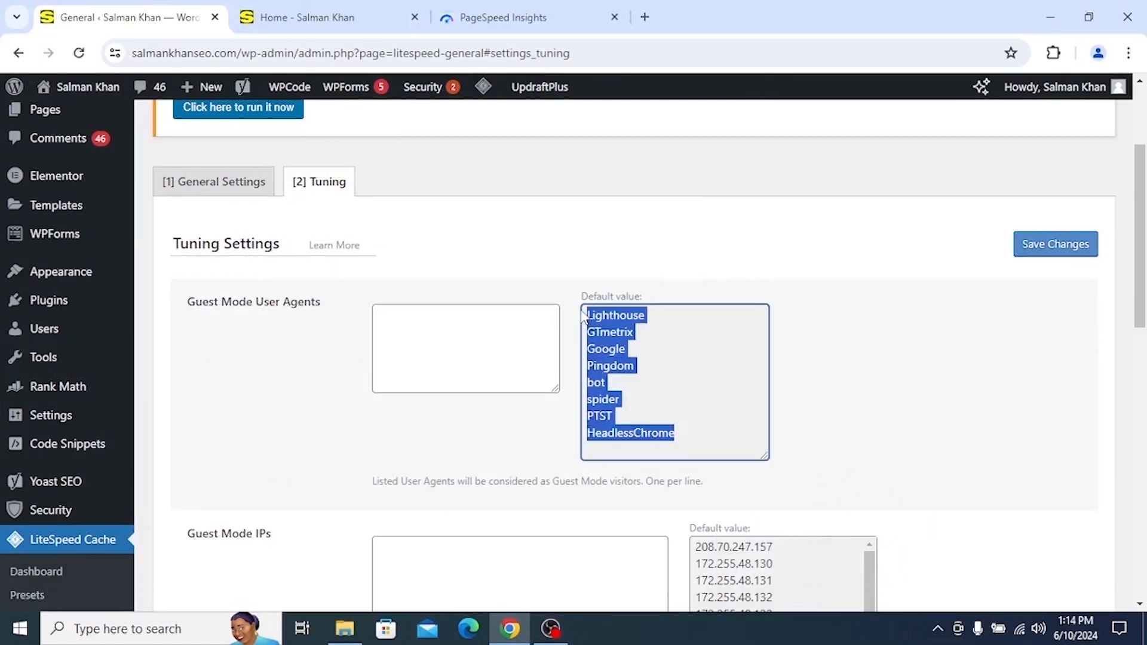
right_click(607, 365)
left_click(624, 156)
right_click(393, 345)
left_click(412, 218)
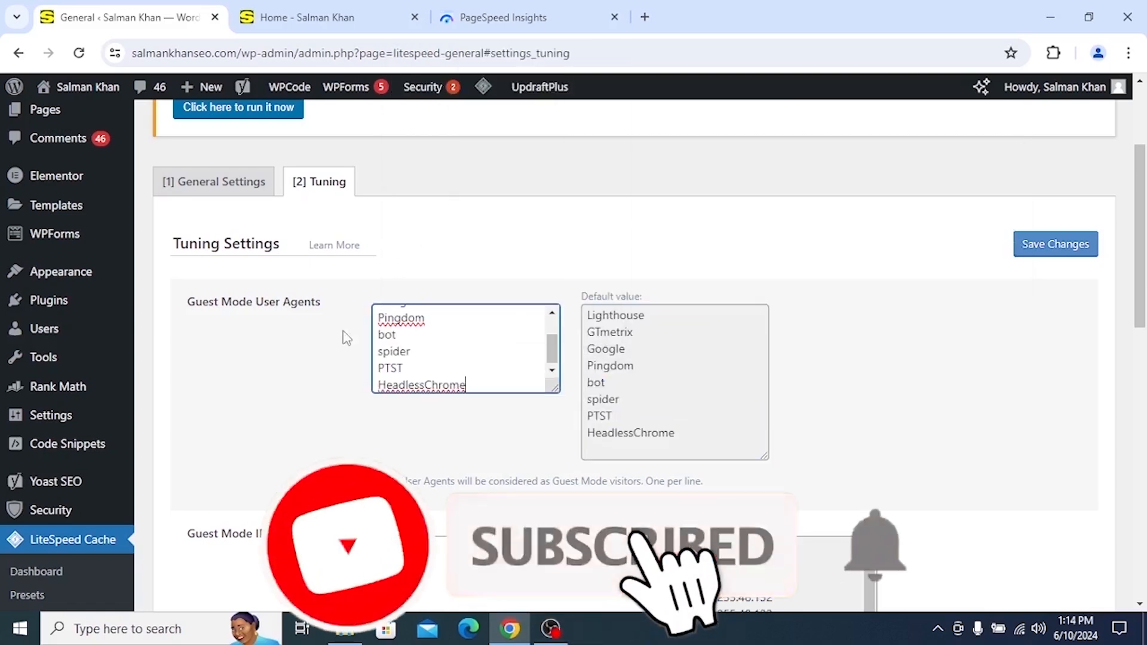
Restore the browser window down, move it partly off the desktop and stretch it downward around the default Guest Mode IPs list.
scroll(312, 382, "up", 1)
scroll(310, 418, "down", 5)
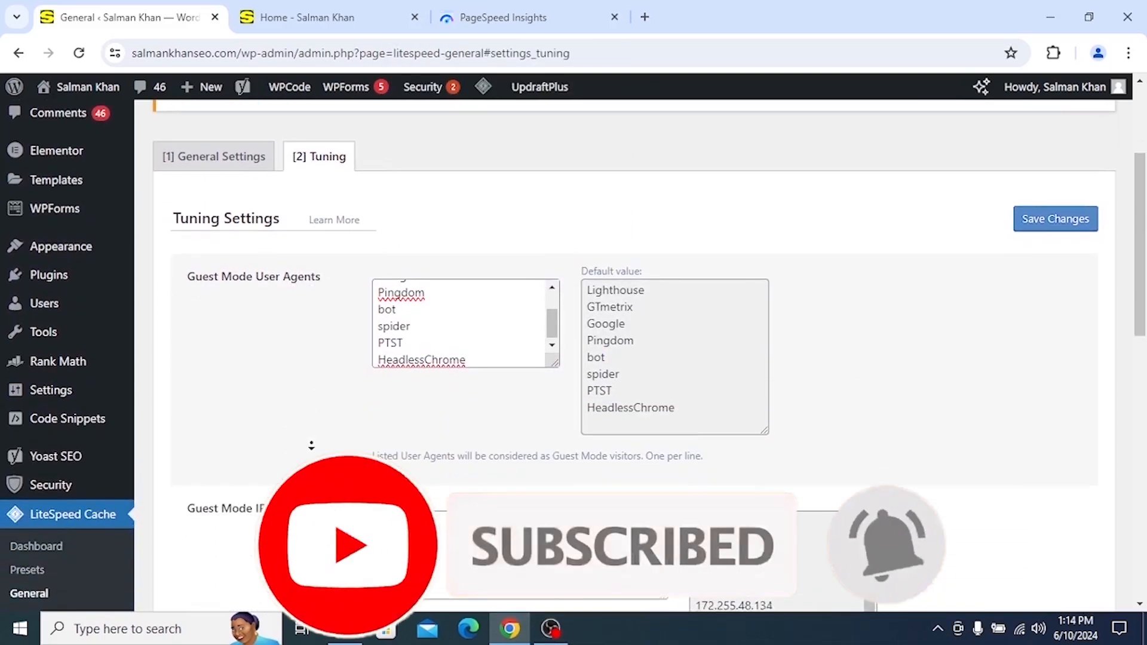
scroll(311, 445, "down", 1)
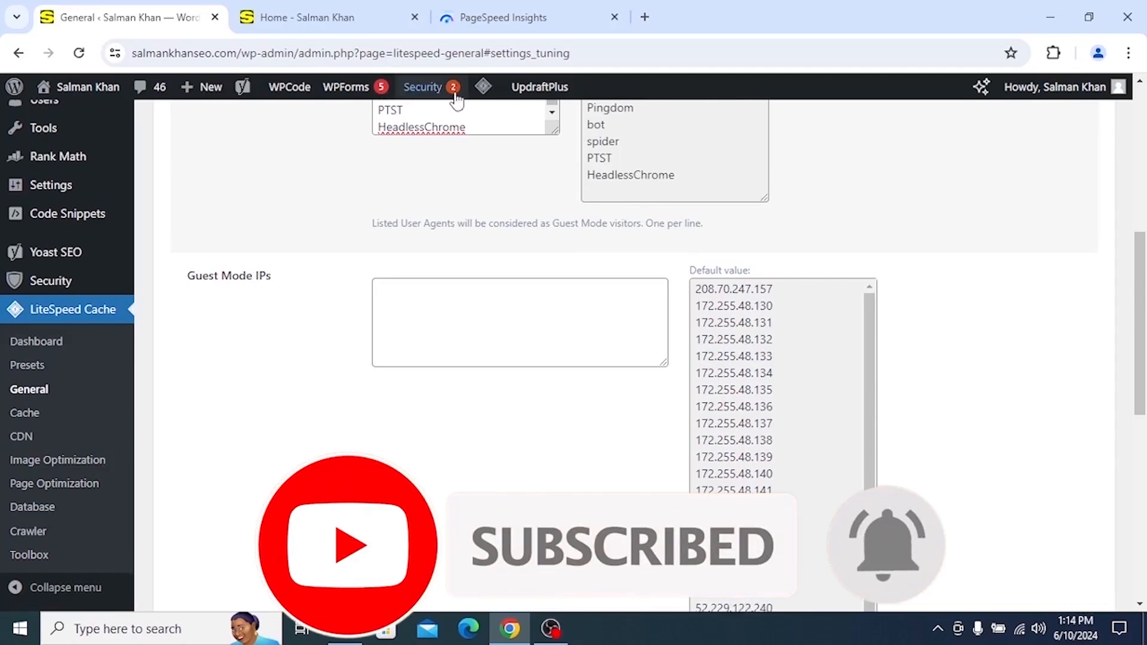
left_click_drag(675, 16, 341, 24)
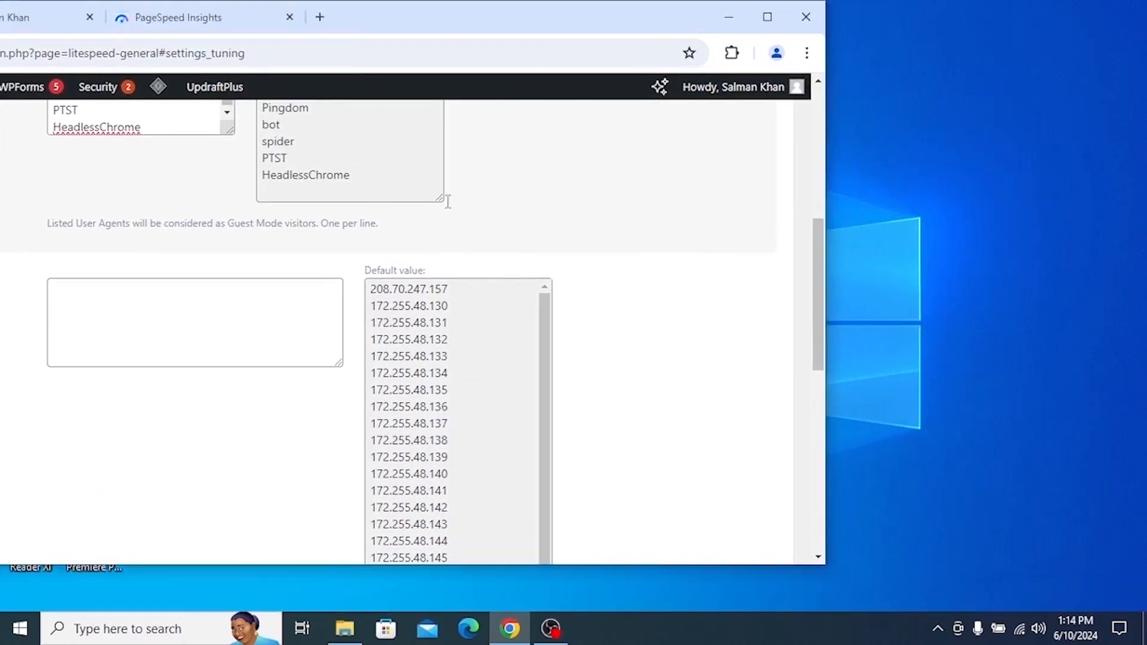
left_click_drag(542, 336, 528, 577)
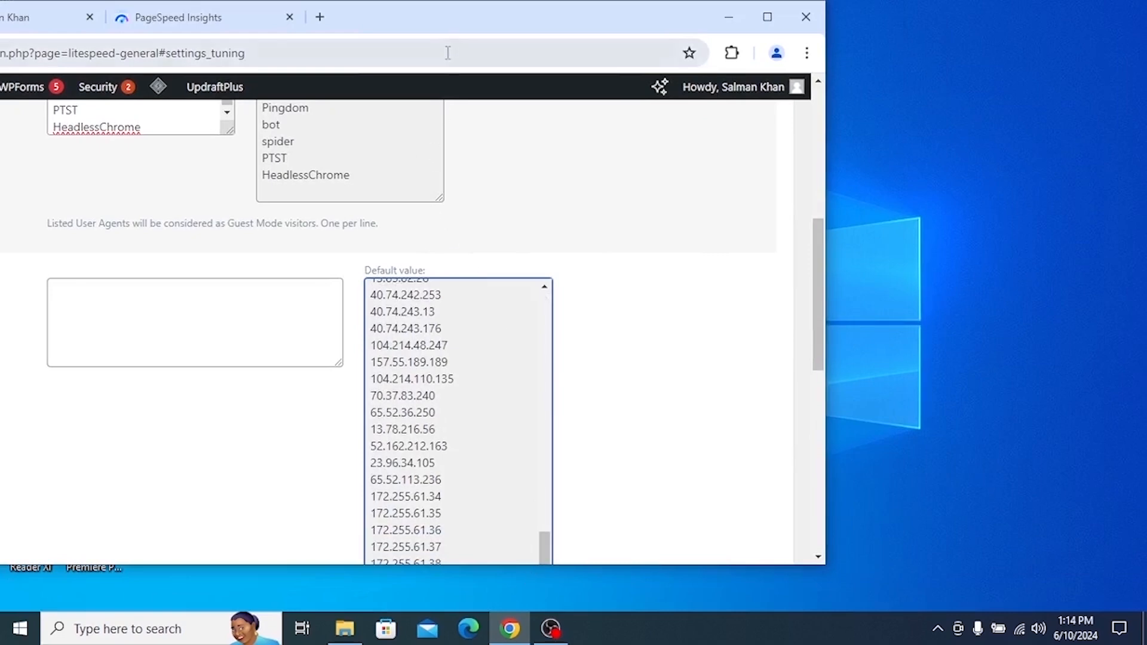
left_click_drag(463, 29, 468, 28)
left_click_drag(285, 566, 289, 601)
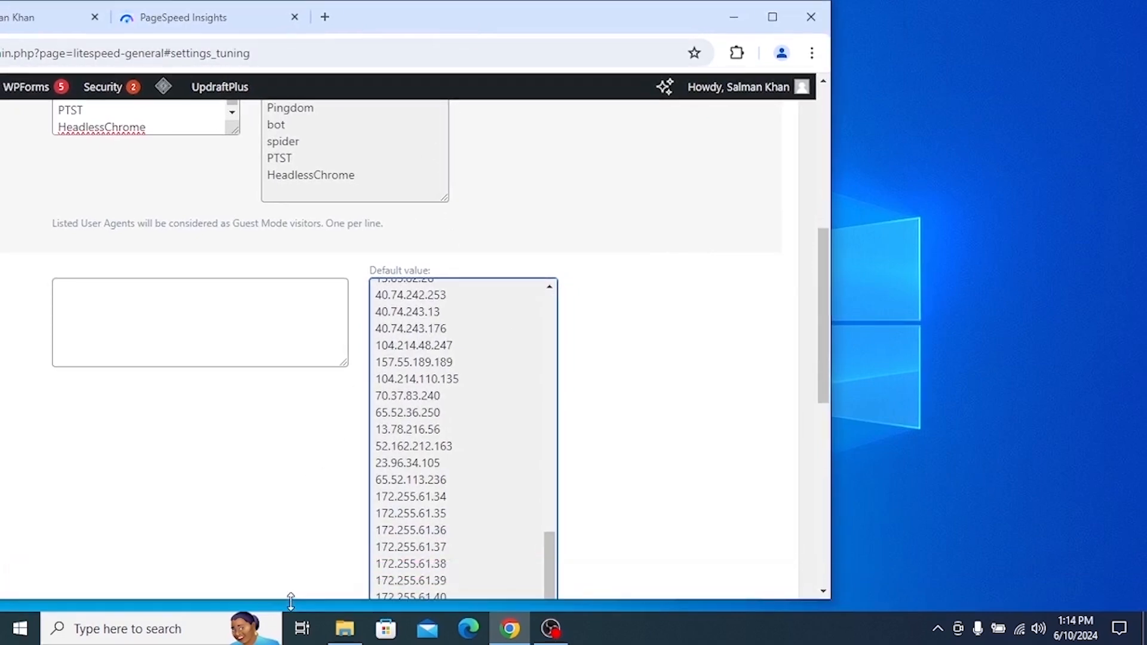
Select the entire default value list of Guest Mode IPs and copy it.
middle_click(325, 486)
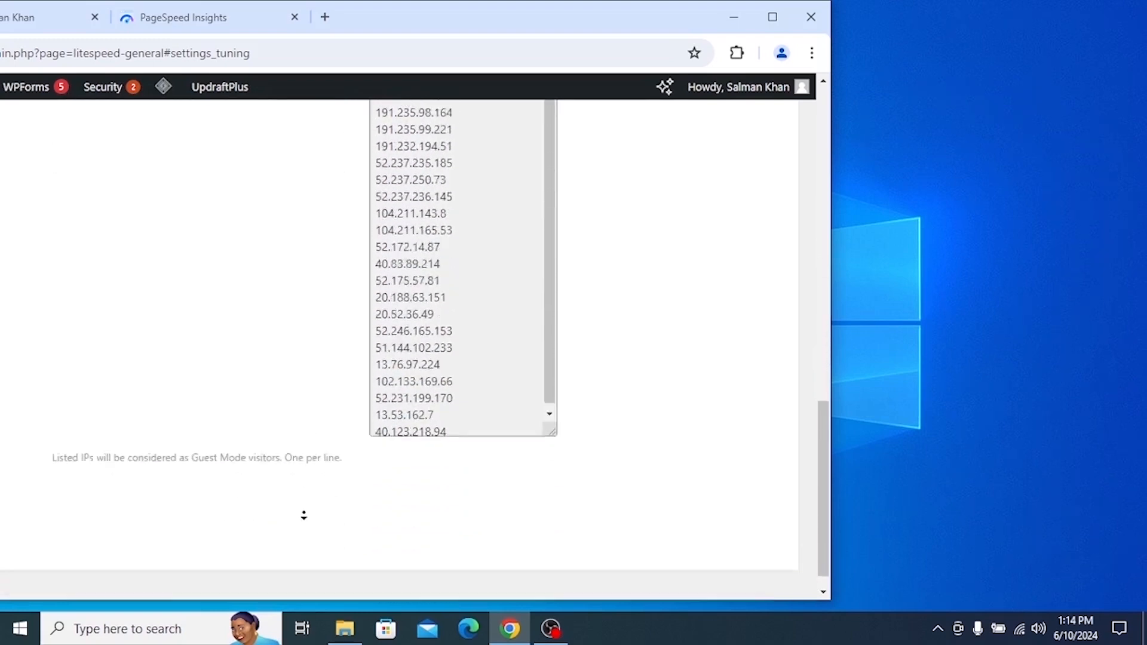
left_click(463, 396)
scroll(466, 398, "up", 2)
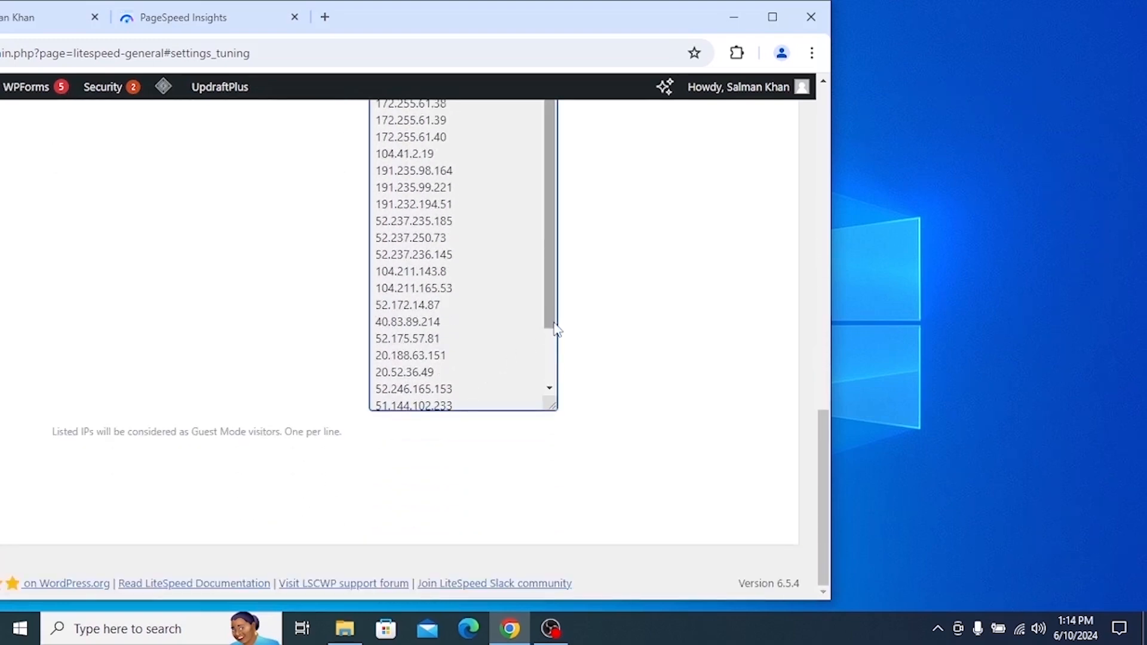
scroll(470, 404, "down", 2)
left_click_drag(457, 401, 388, 281)
right_click(399, 288)
left_click(441, 299)
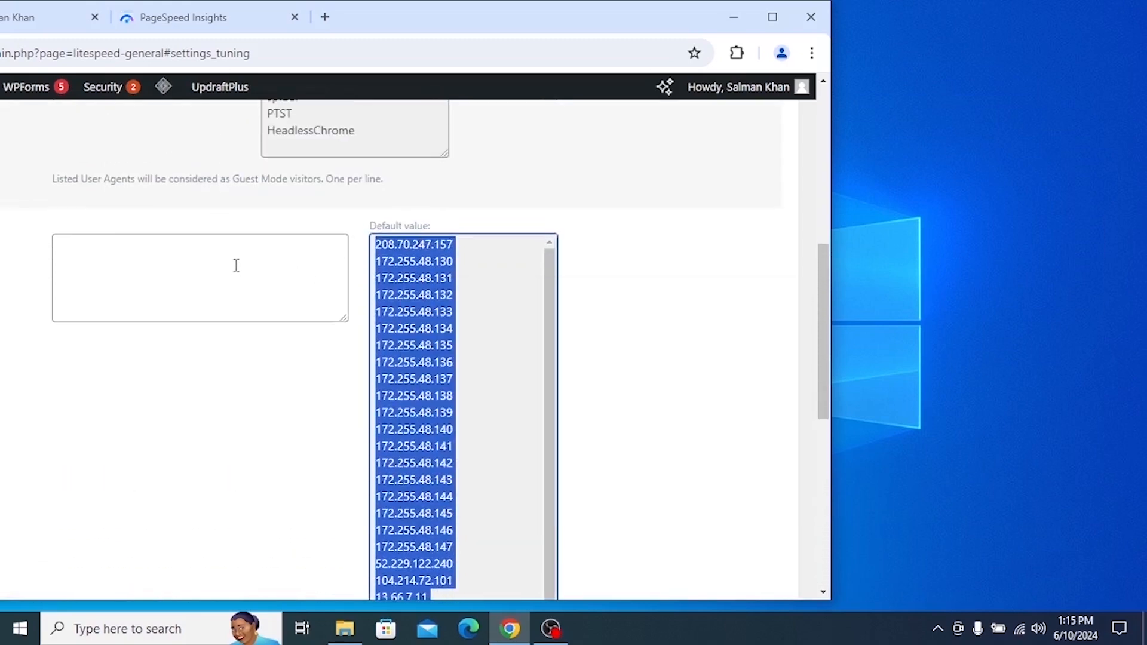
Maximize the browser window, paste the copied IP list into Guest Mode IPs and save the tuning settings.
left_click_drag(366, 26, 410, 1)
right_click(412, 265)
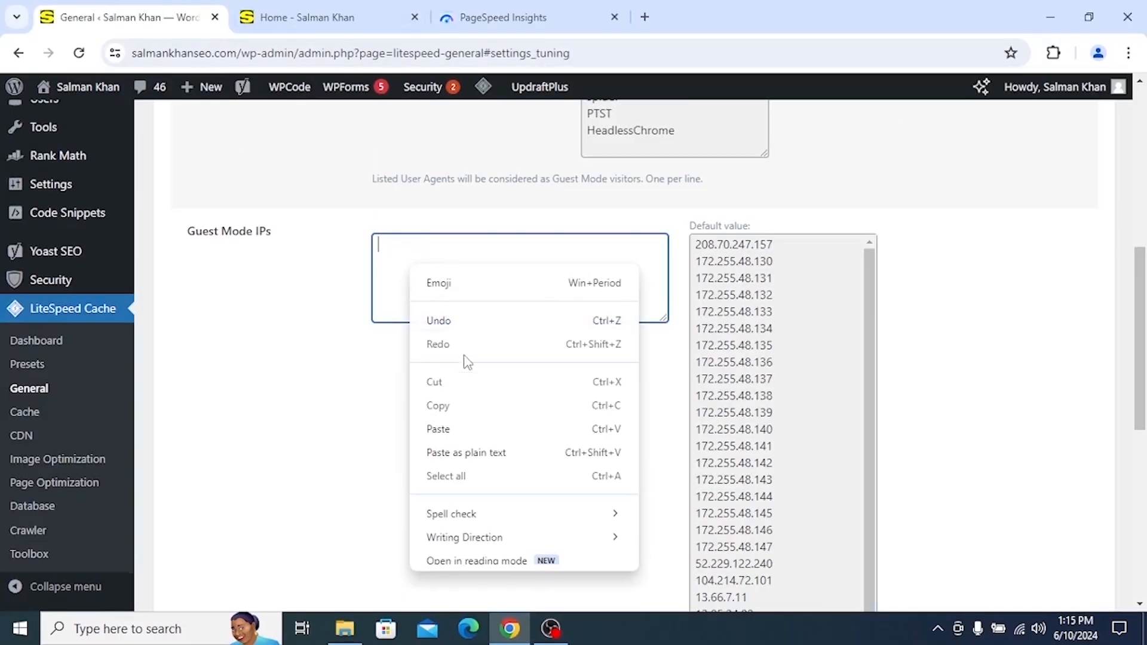
left_click(429, 430)
scroll(335, 436, "up", 8)
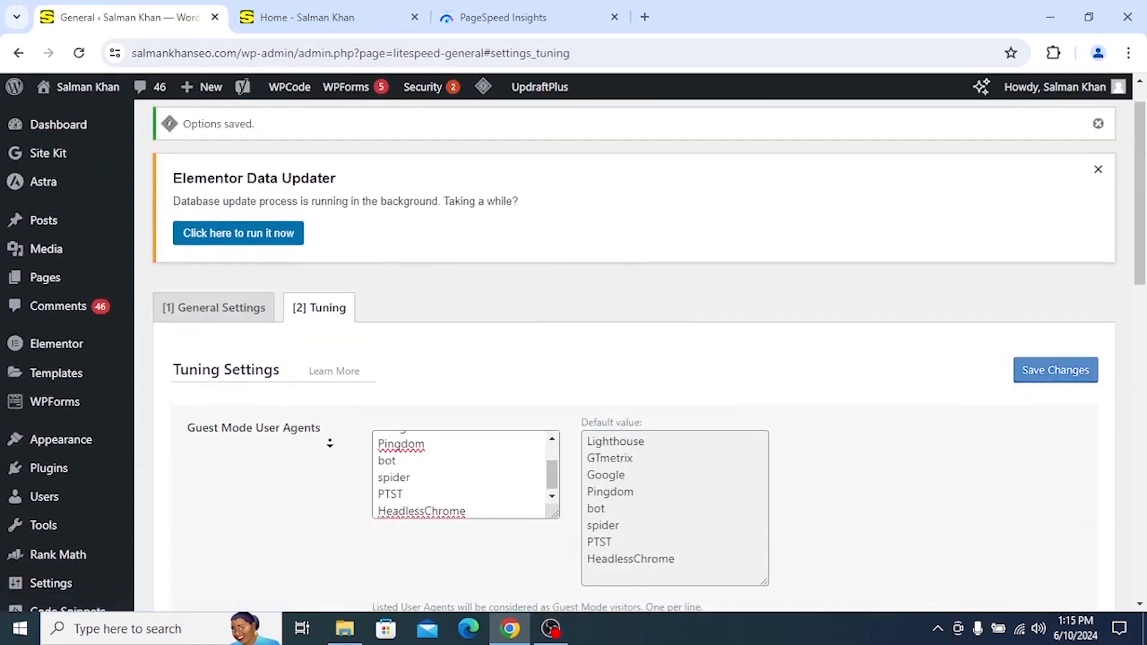
scroll(328, 441, "down", 15)
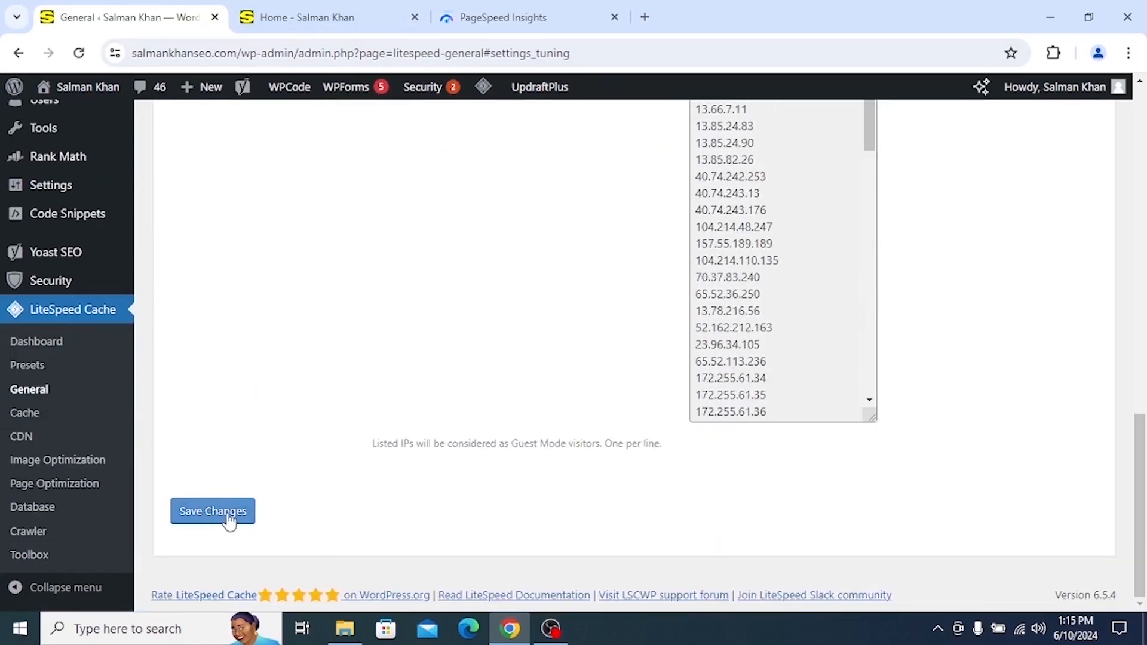
left_click(230, 517)
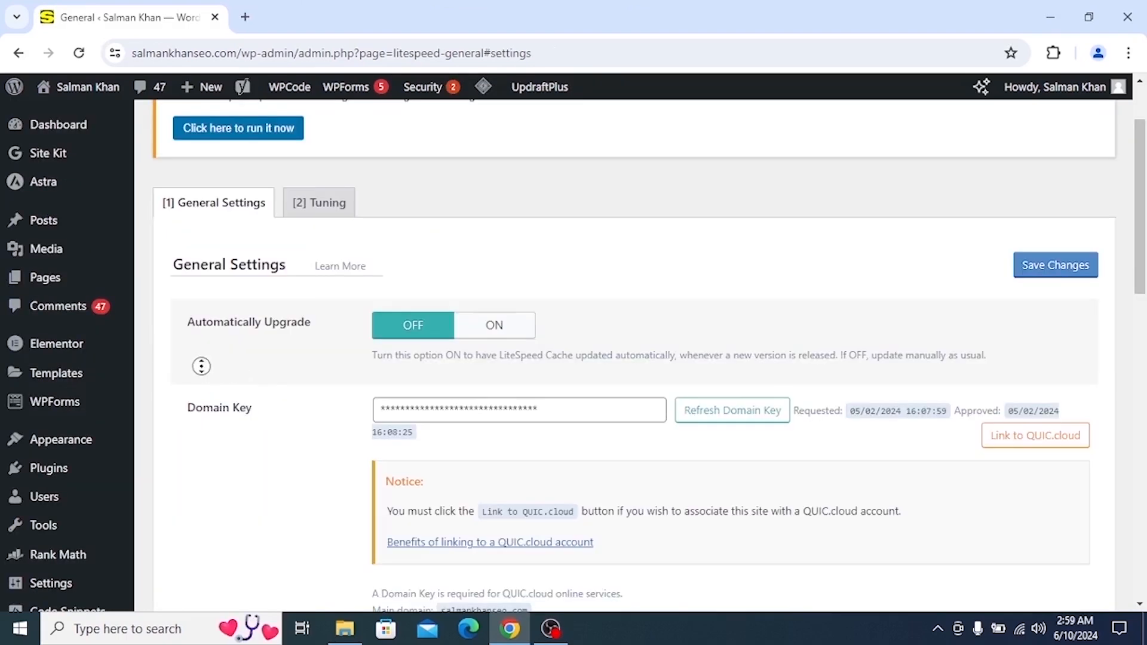
Open the LiteSpeed Cache page for cache settings and turn Enable Cache on under Cache Control Settings.
scroll(242, 408, "down", 6)
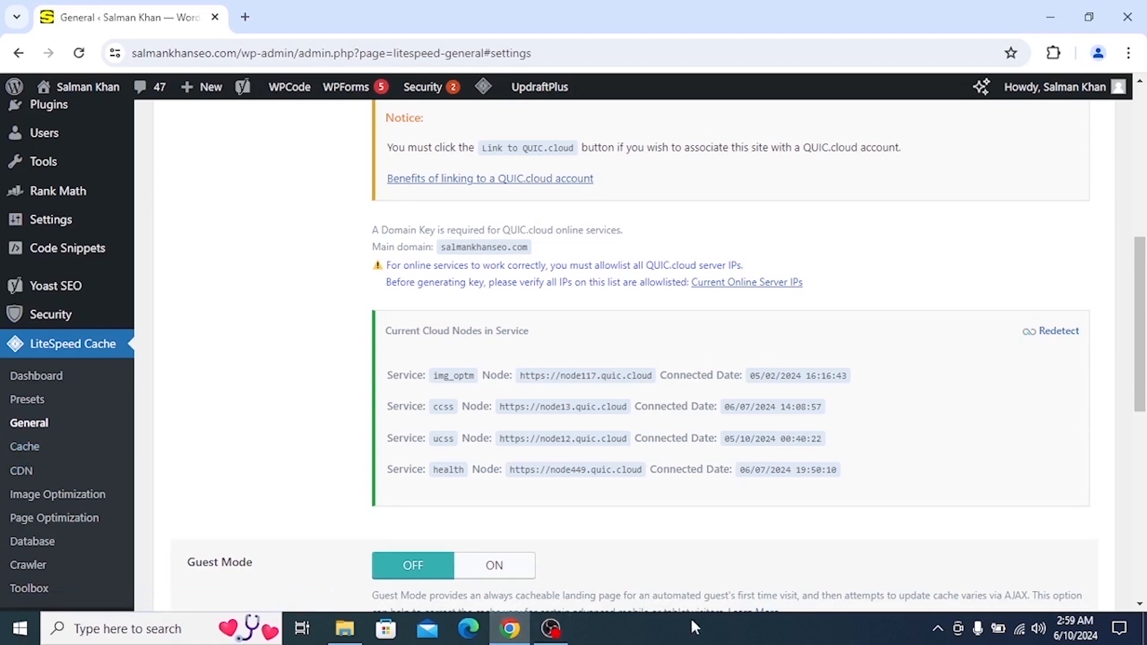
left_click(21, 446)
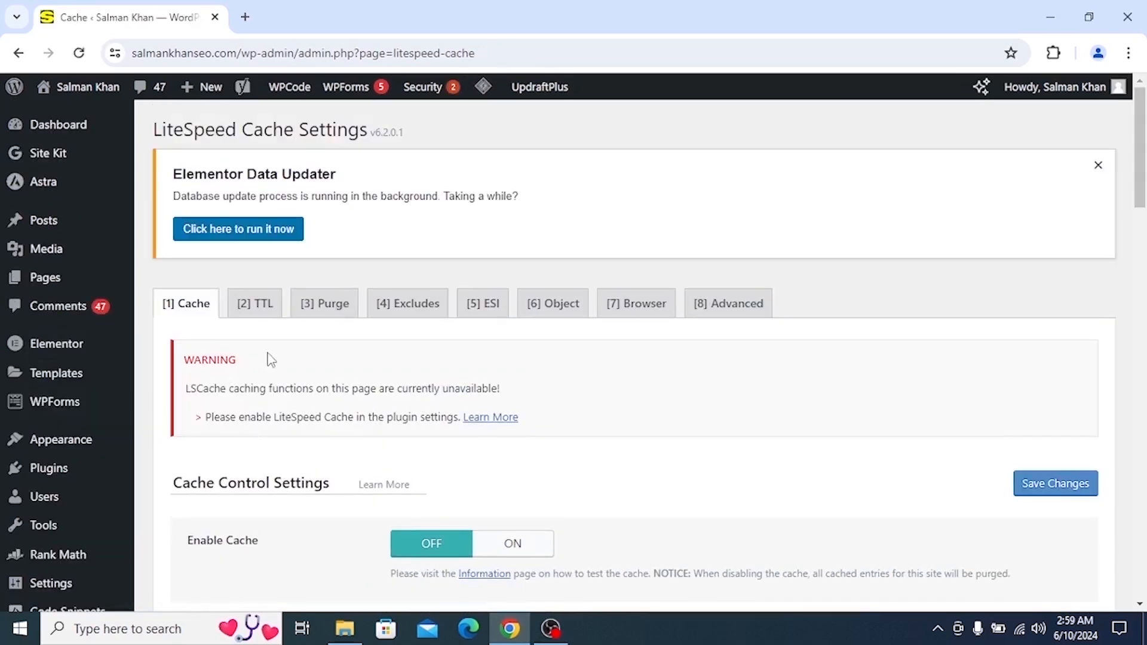
scroll(352, 400, "down", 5)
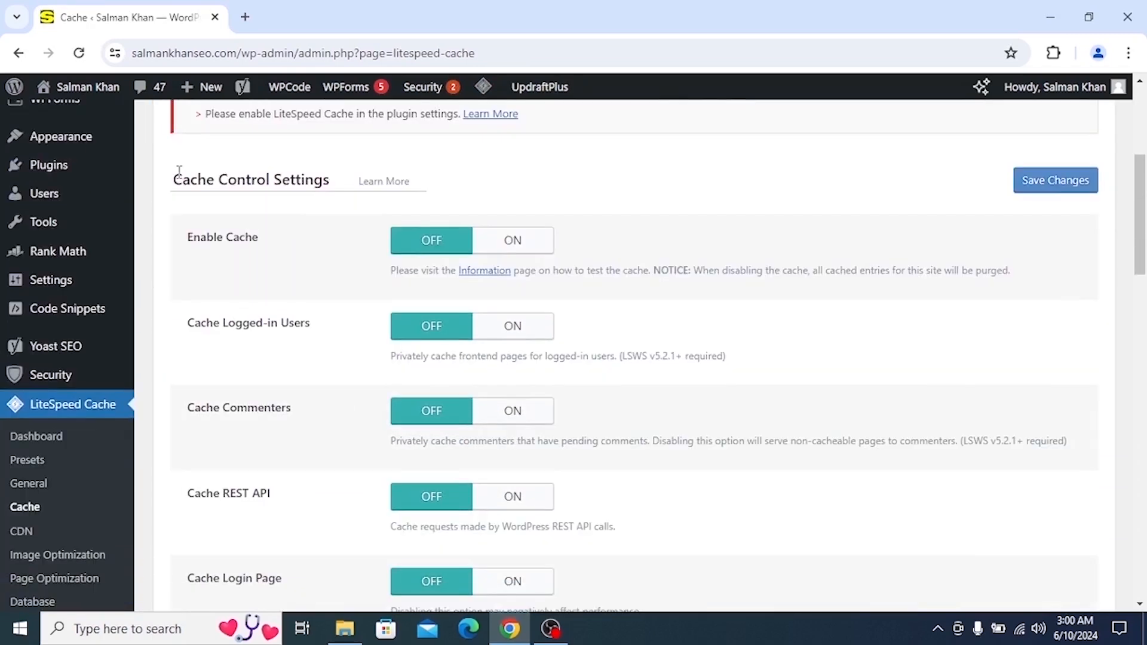
left_click_drag(173, 180, 330, 176)
left_click(142, 258)
left_click_drag(185, 238, 273, 235)
left_click(282, 252)
left_click(363, 269)
left_click(512, 240)
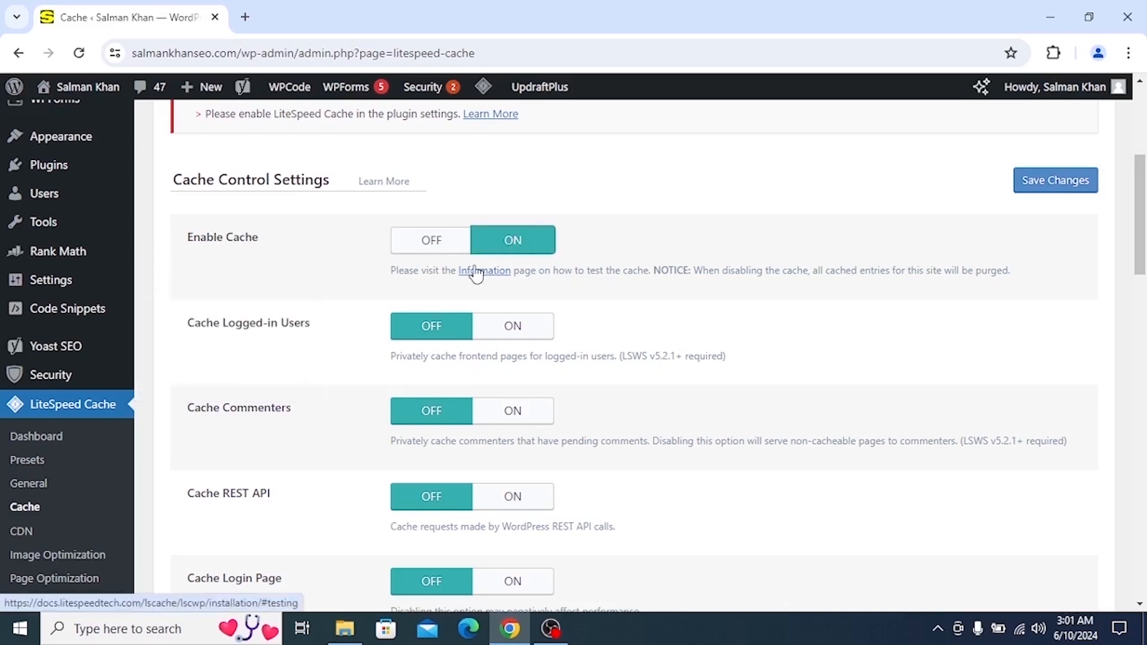
Read through the cache control options from Cache Logged-in Users and Cache Commenters to Cache Login Page and Cache PHP Resources.
scroll(310, 292, "down", 2)
middle_click(311, 293)
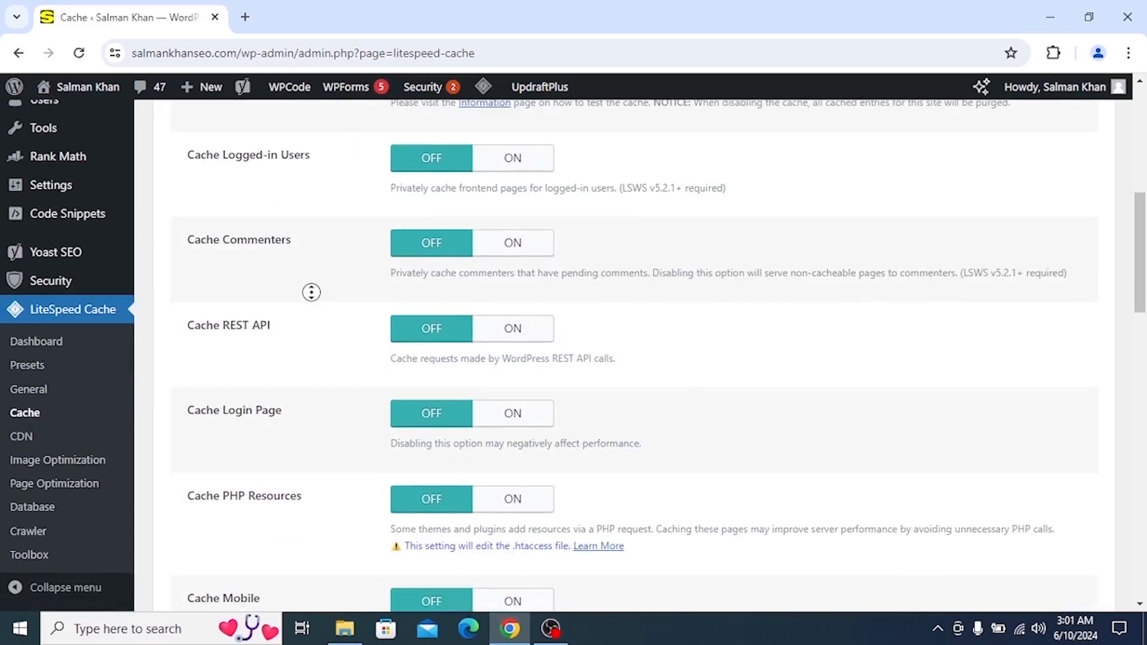
scroll(315, 235, "up", 1)
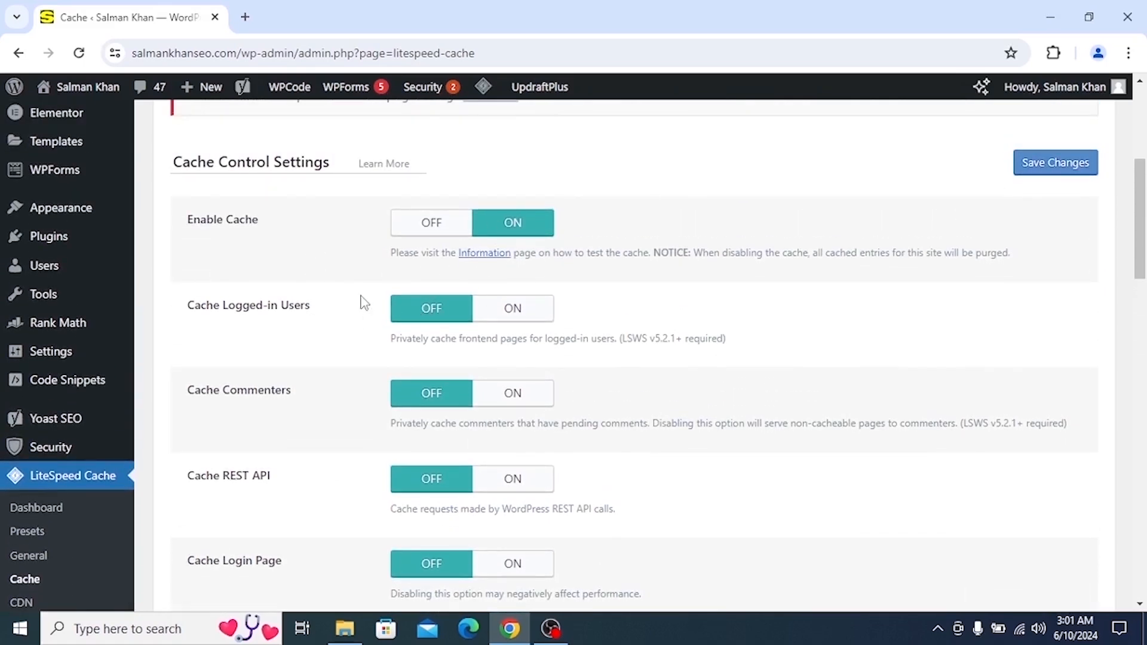
left_click_drag(313, 303, 190, 317)
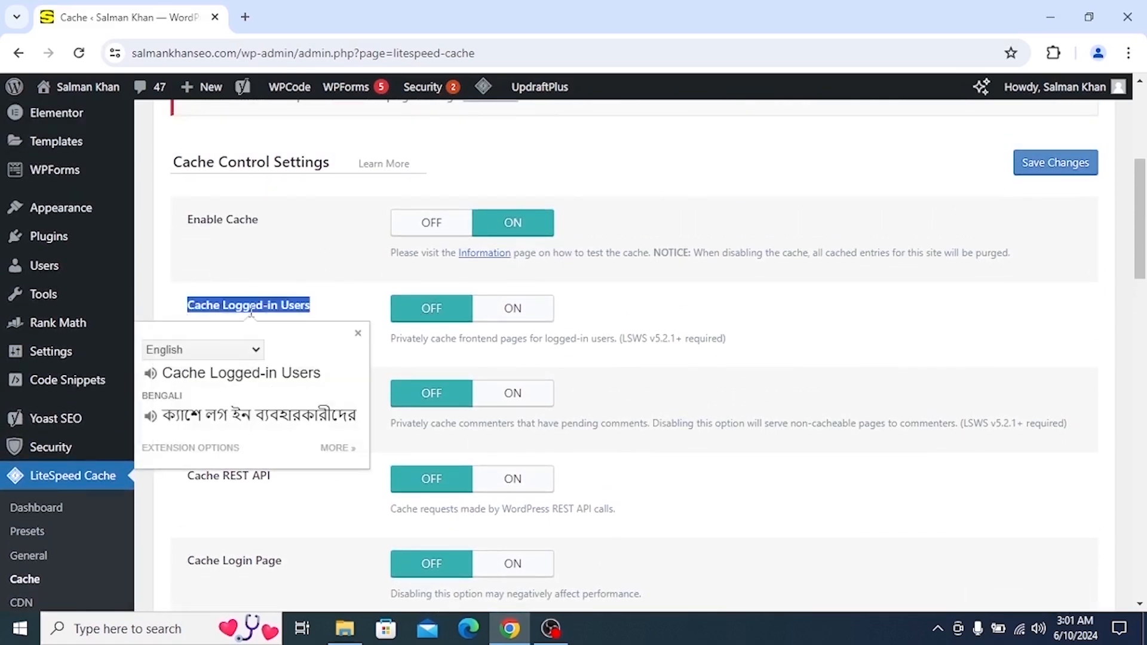
left_click(396, 358)
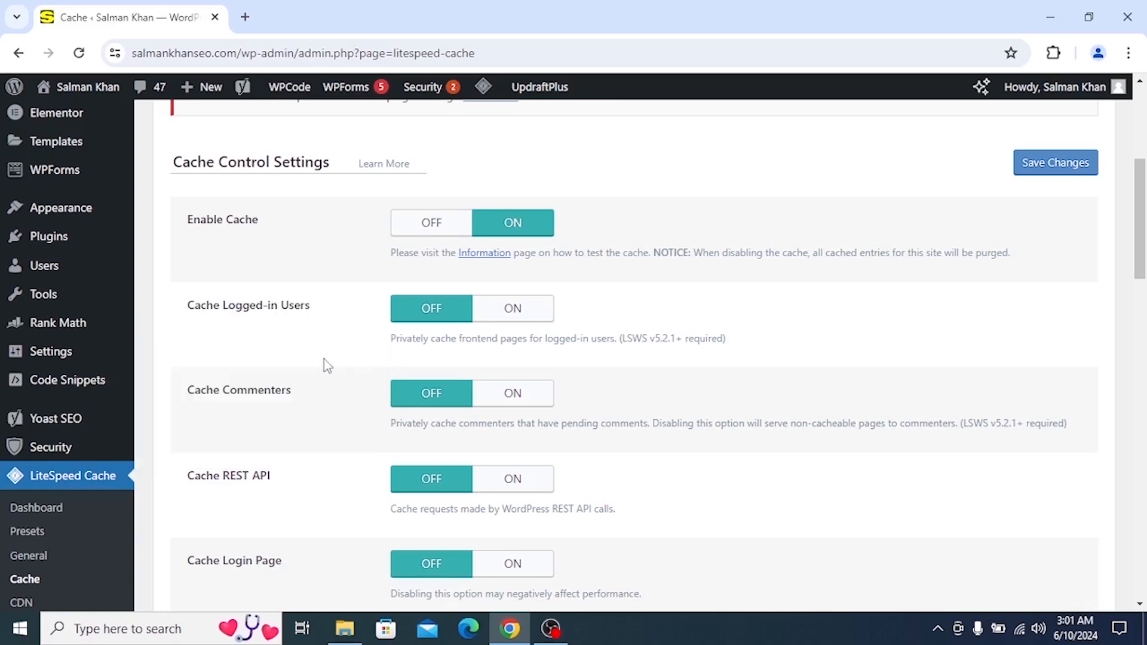
scroll(327, 364, "down", 2)
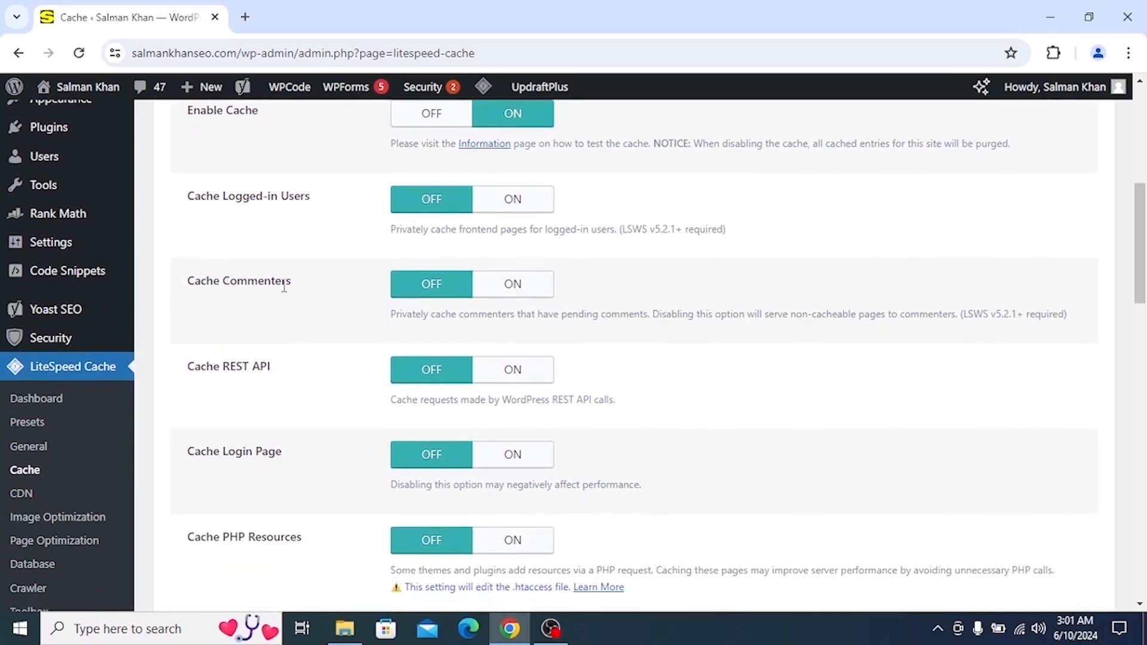
mouse_move(292, 286)
left_mouse_down()
mouse_move(90, 366)
mouse_move(273, 287)
left_mouse_up()
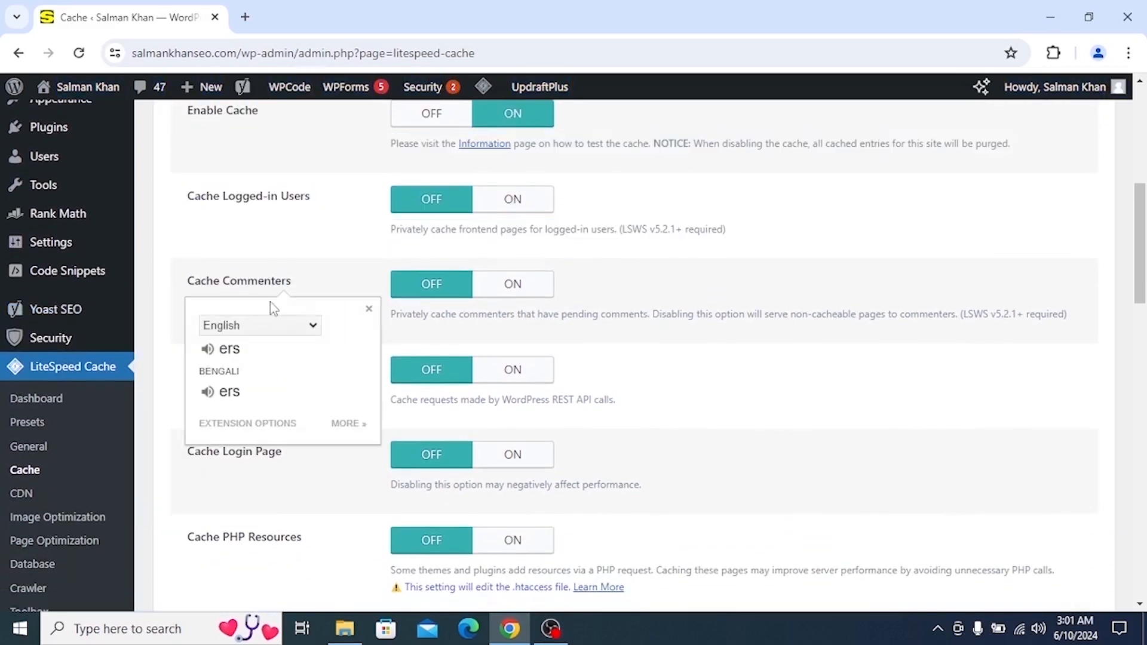
left_click_drag(198, 276, 294, 282)
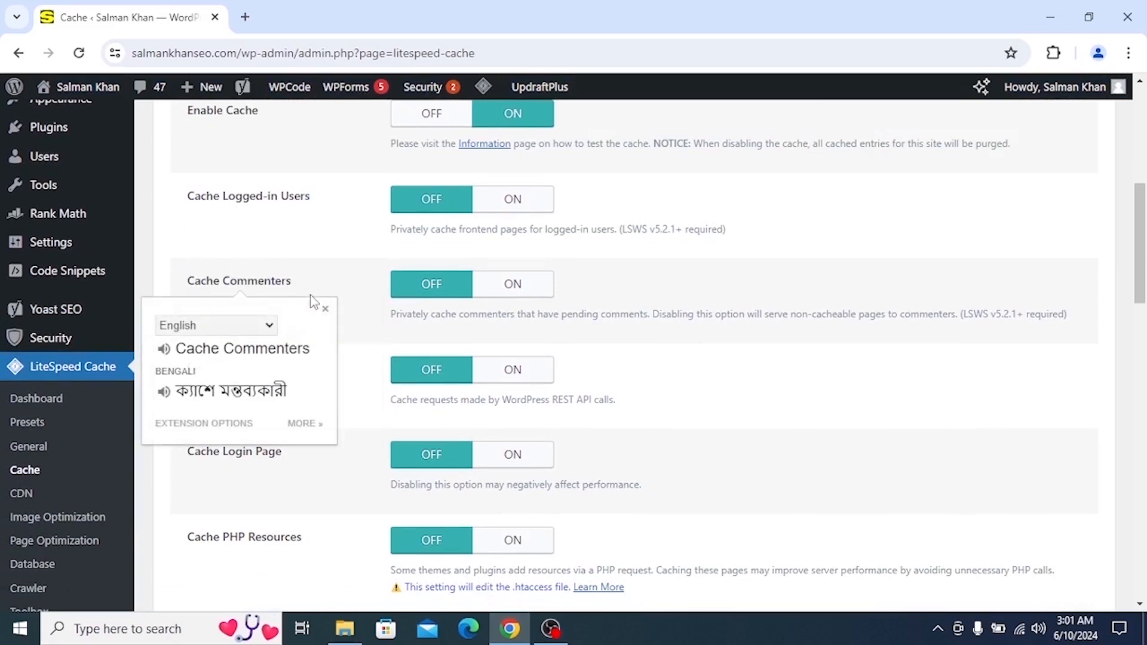
middle_click(330, 293)
left_click_drag(190, 318, 307, 323)
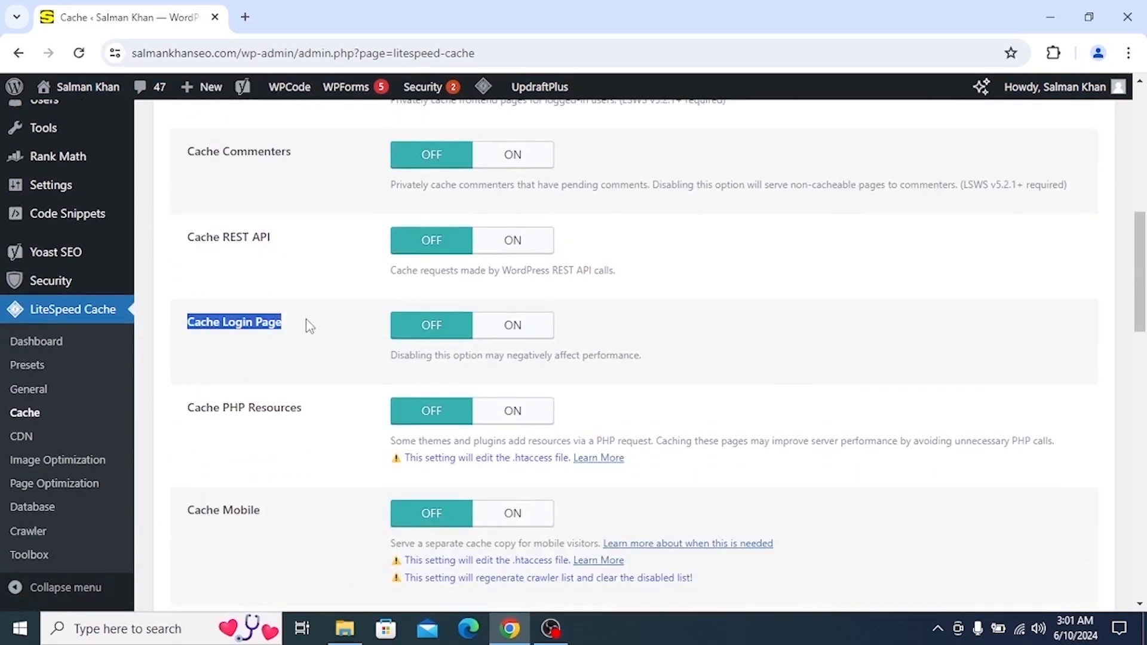
left_click(332, 299)
middle_click(308, 308)
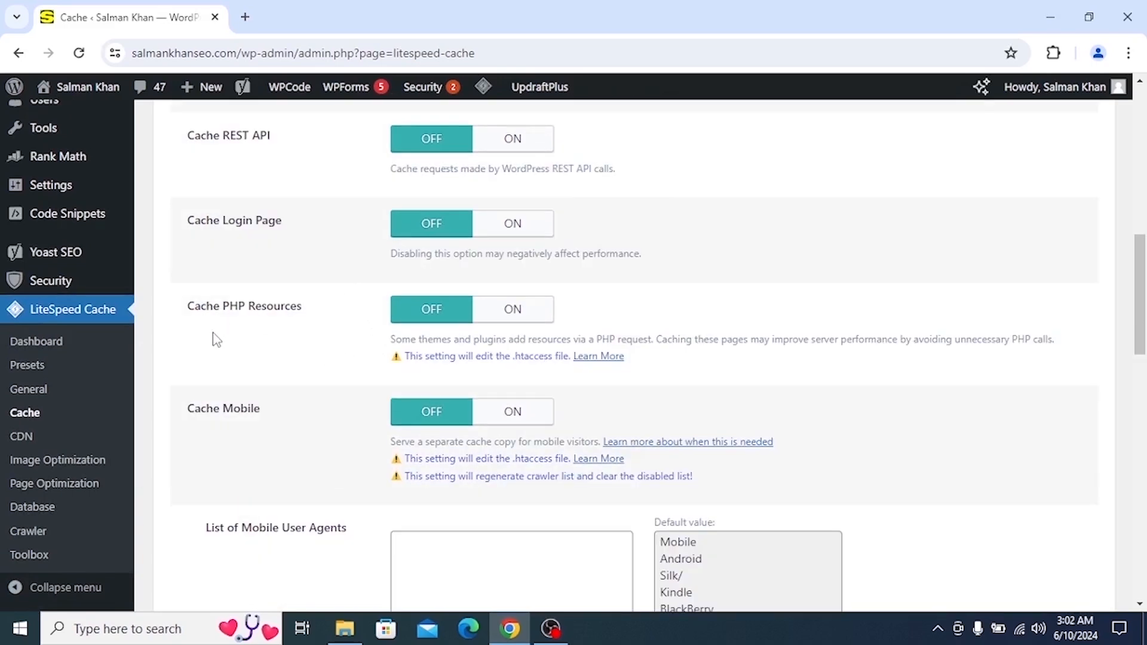
left_click_drag(188, 306, 301, 307)
left_click(339, 404)
Fill the List of Mobile User Agents with the default values, from Mobile and Android to Opera Mobi.
scroll(232, 435, "down", 2)
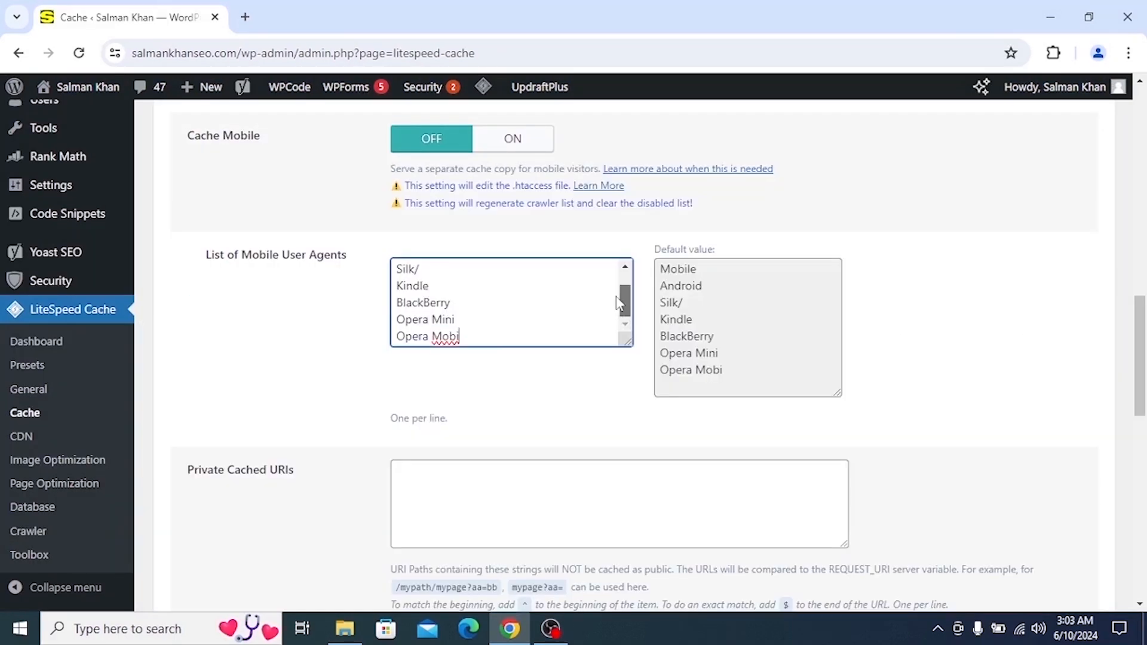
scroll(615, 282, "up", 1)
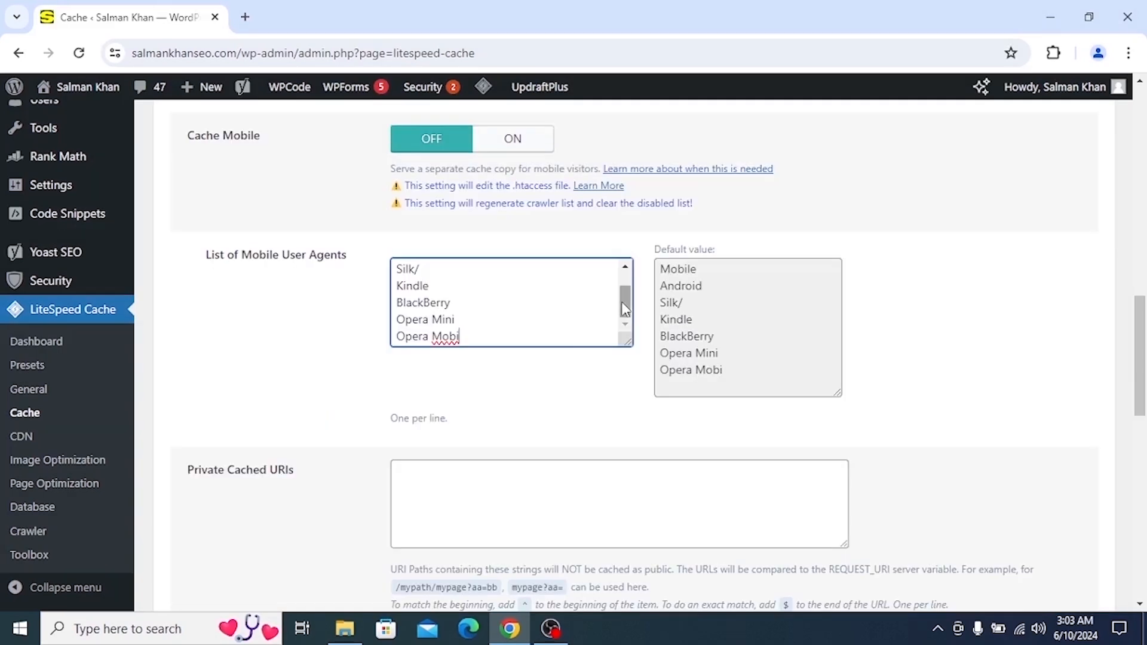
scroll(328, 404, "up", 3)
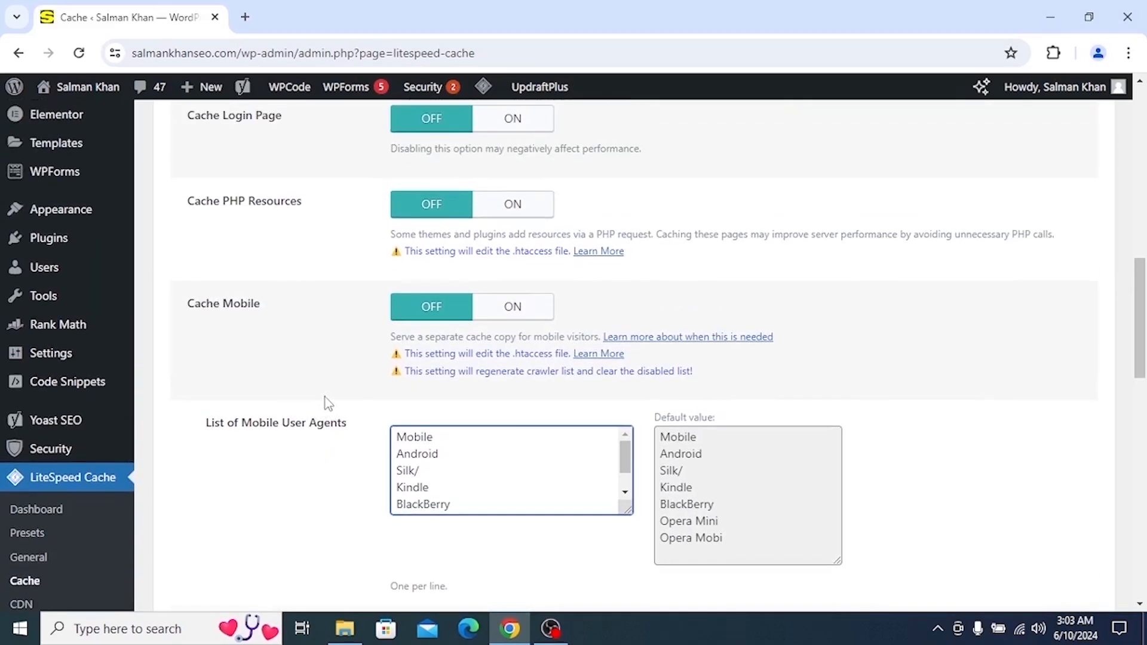
Review the private, force and public cache URI fields, and save the cache control settings.
scroll(337, 465, "down", 7)
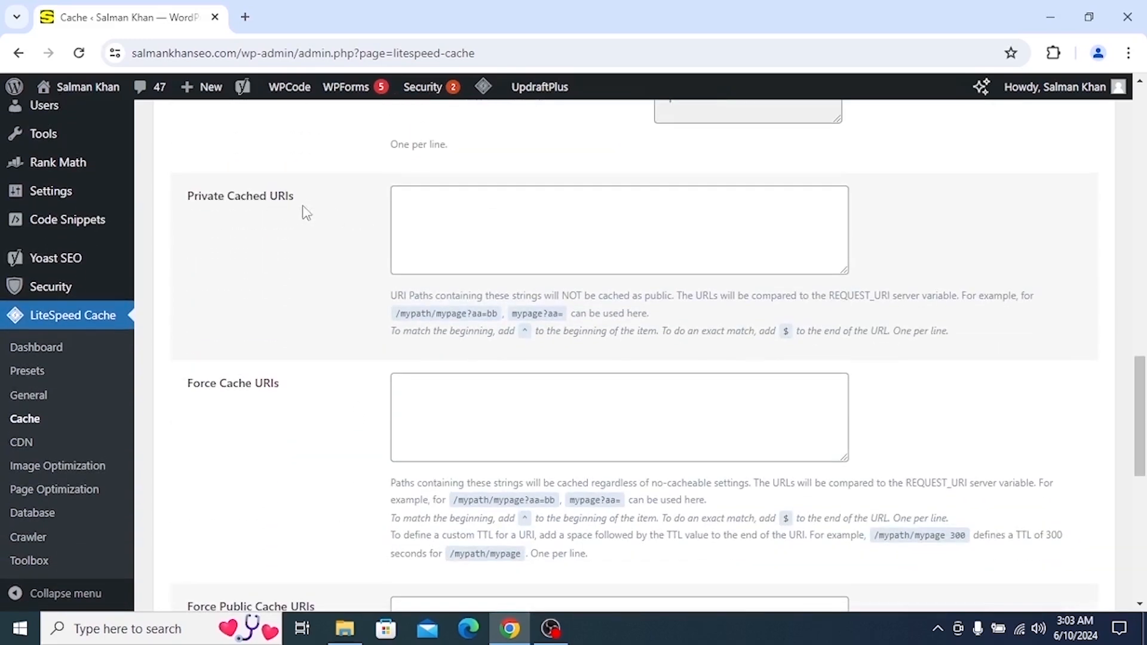
scroll(340, 397, "up", 3)
scroll(341, 397, "down", 10)
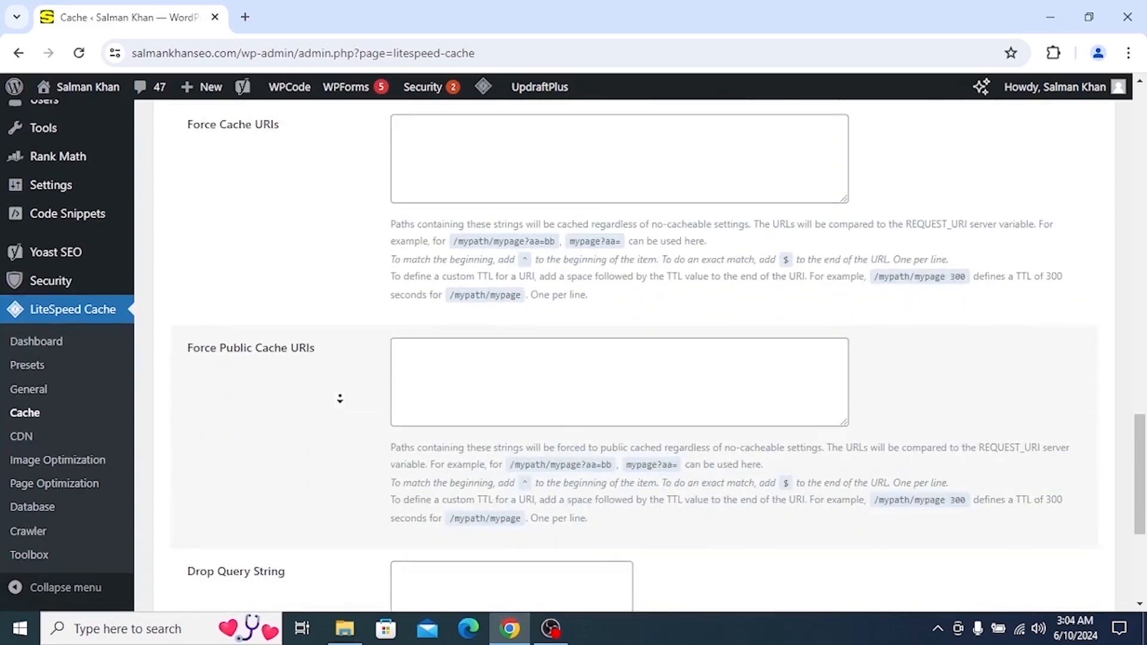
left_click(212, 514)
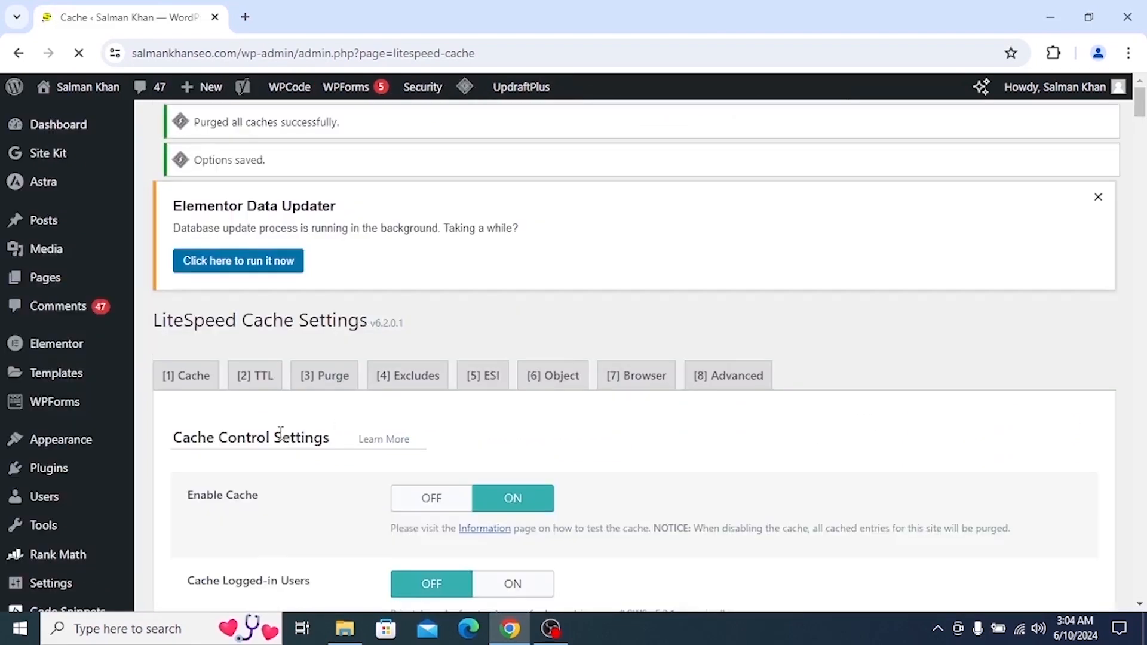
Open the TTL cache settings and launch the pending Elementor database update from its notice.
scroll(281, 418, "down", 1)
left_click(255, 347)
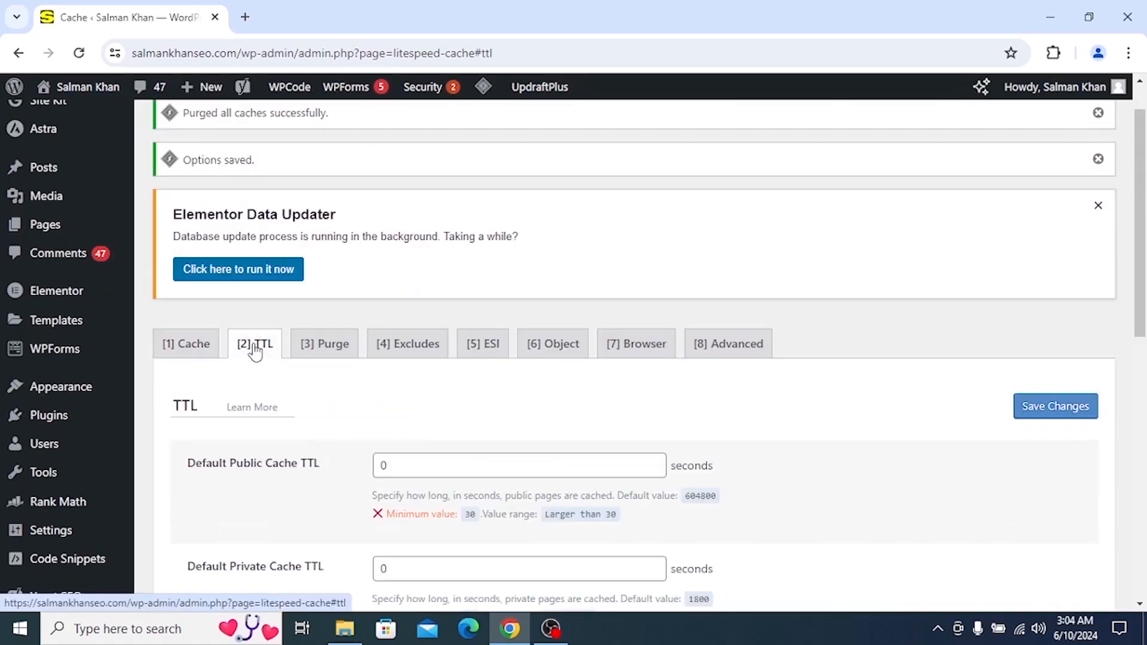
left_click(223, 270)
scroll(348, 289, "down", 3)
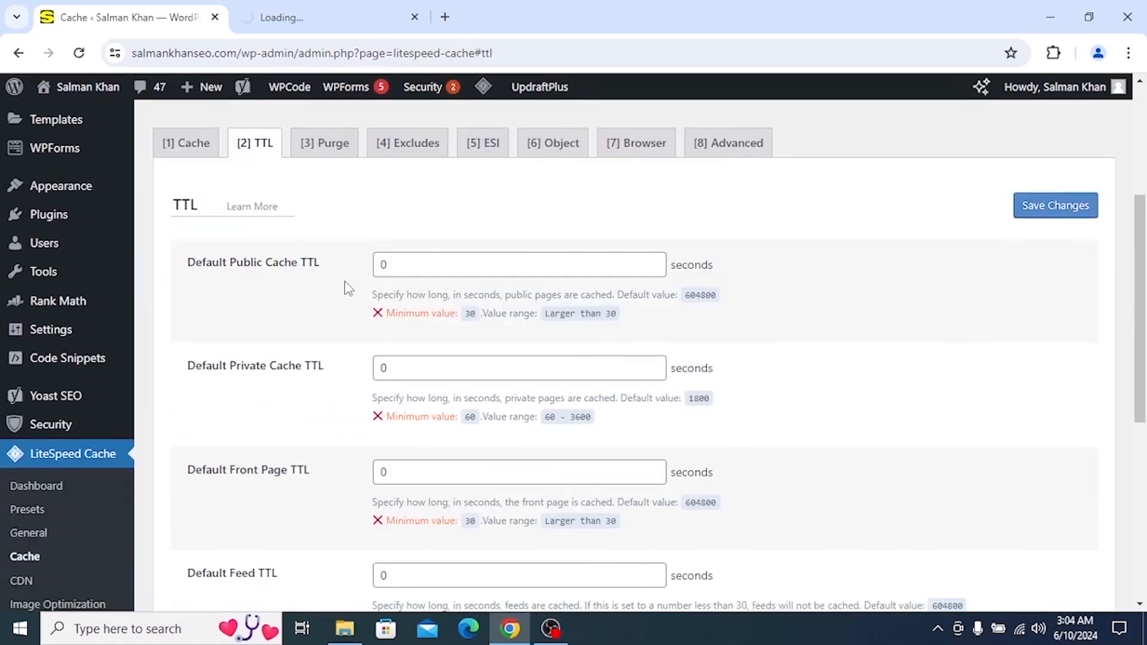
Set the Default Public Cache TTL to 604800 seconds.
double_click(382, 264)
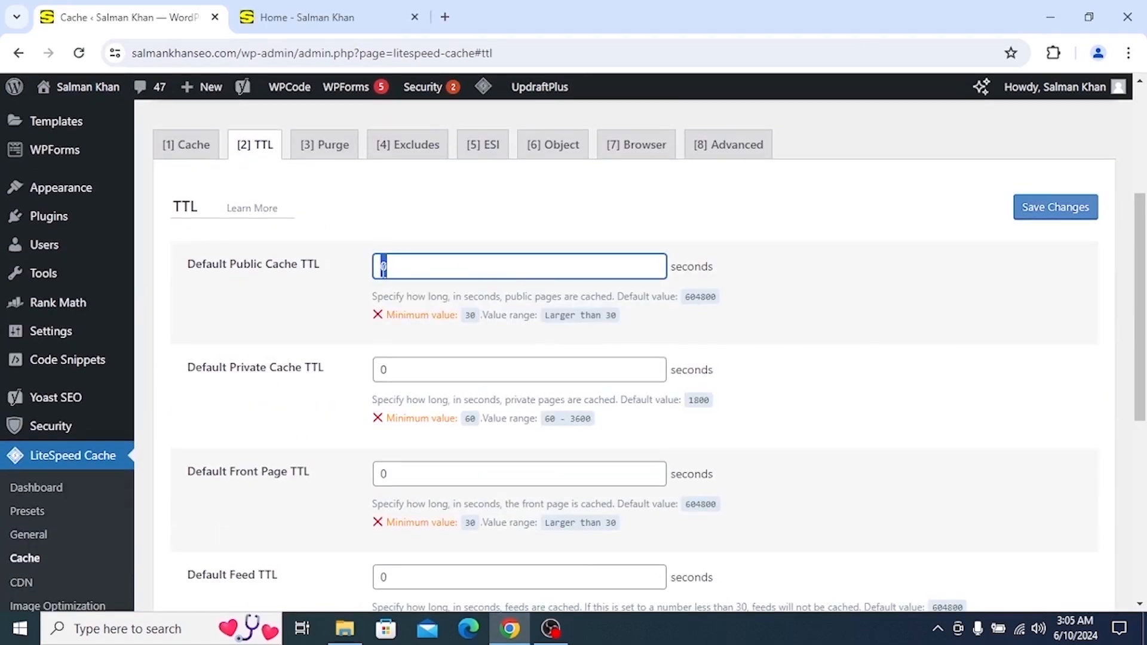
right_click(401, 277)
left_click(440, 374)
Look through the TTL fields from Default Private Cache TTL to Default HTTP Status Code Page TTL.
middle_click(354, 332)
scroll(346, 397, "down", 5)
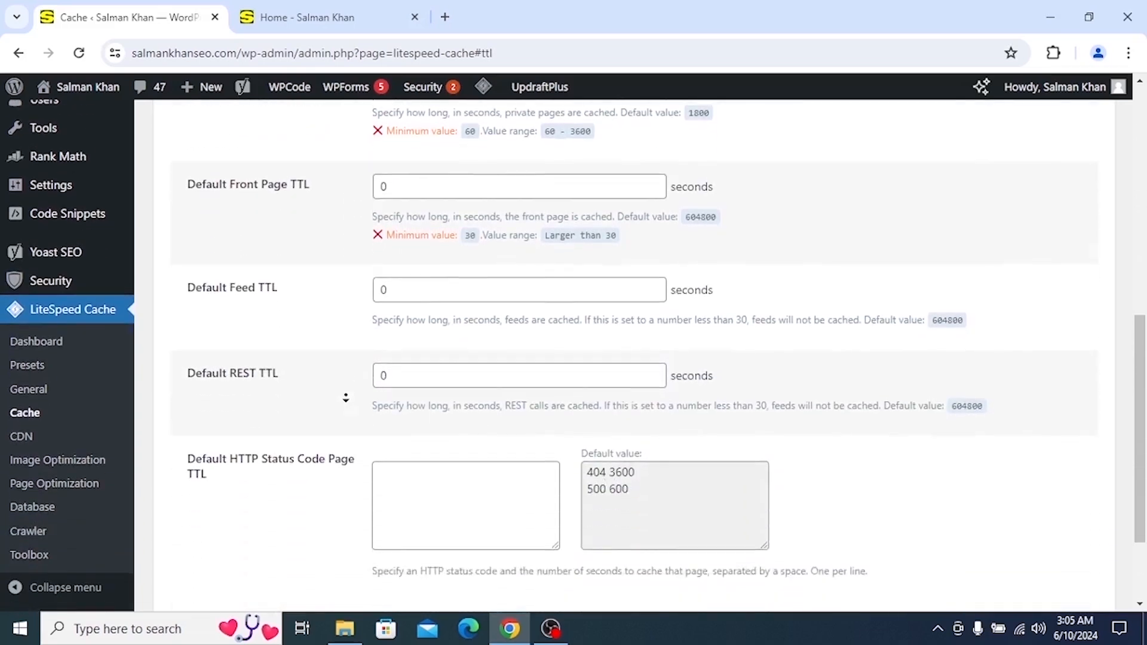
scroll(346, 399, "down", 2)
middle_click(335, 408)
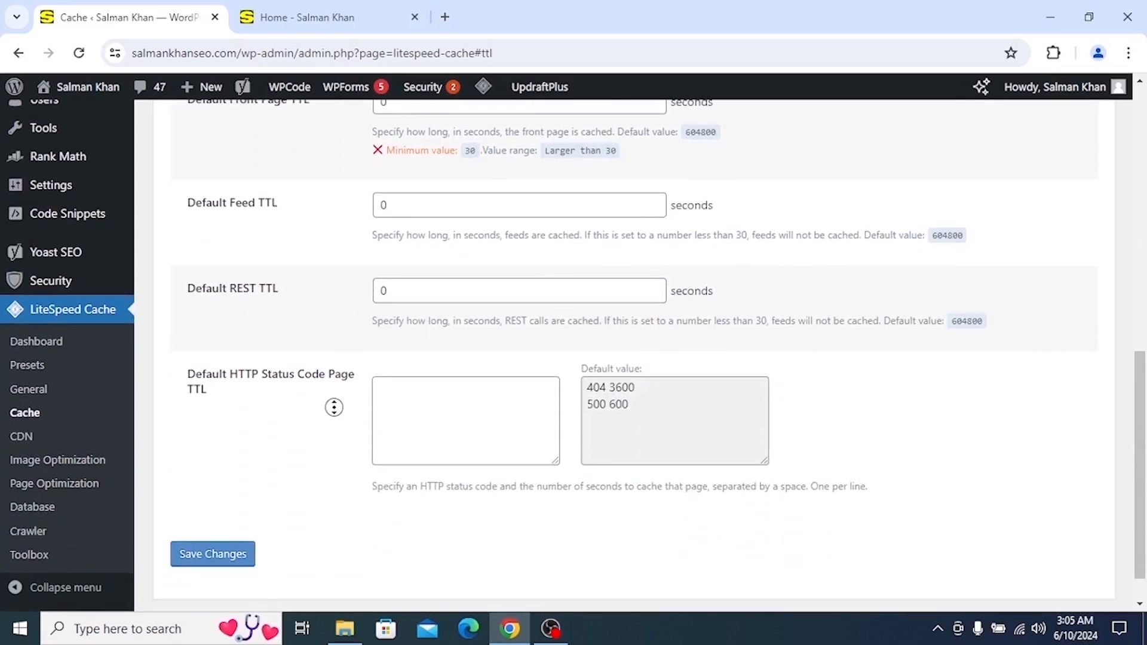
scroll(337, 394, "up", 2)
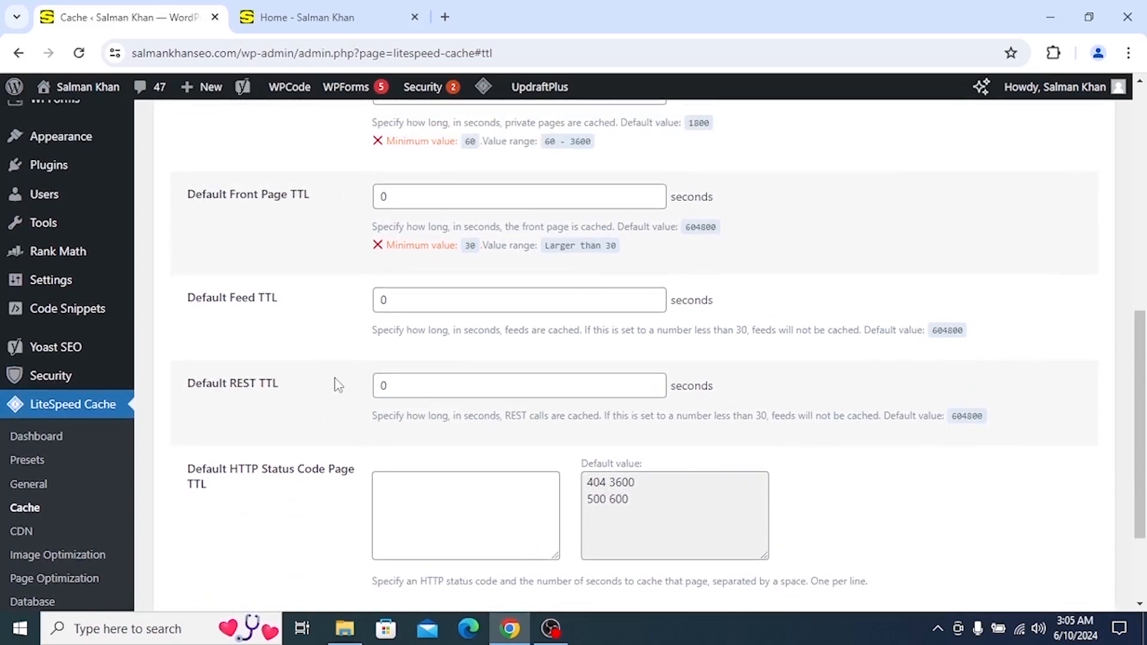
middle_click(328, 335)
scroll(331, 341, "up", 3)
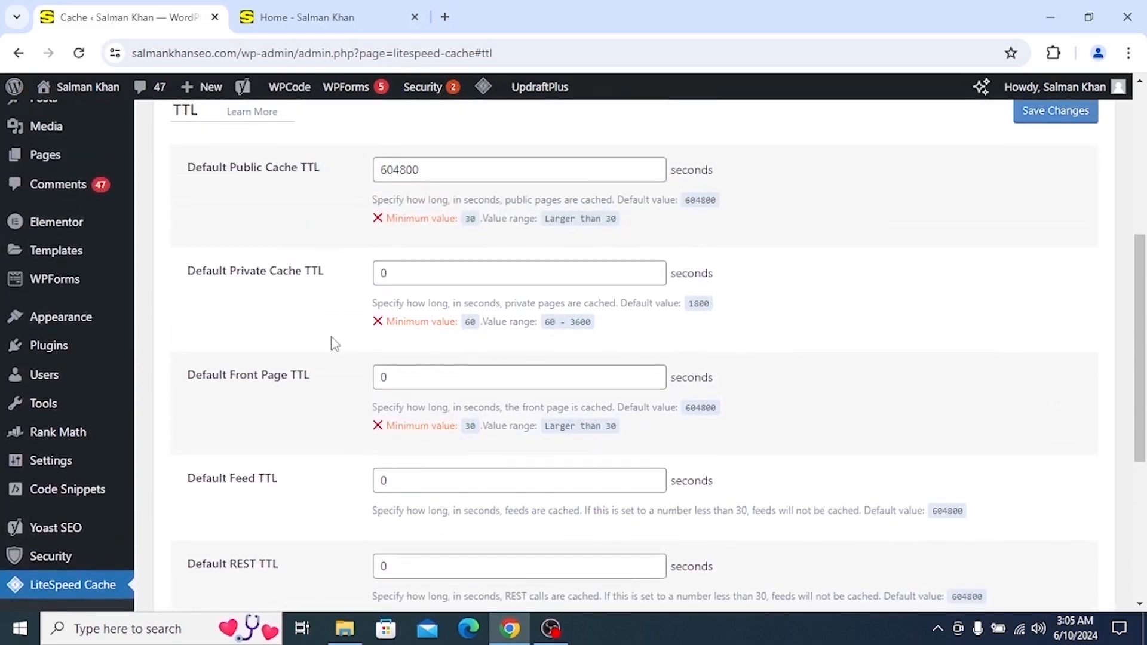
scroll(335, 344, "up", 2)
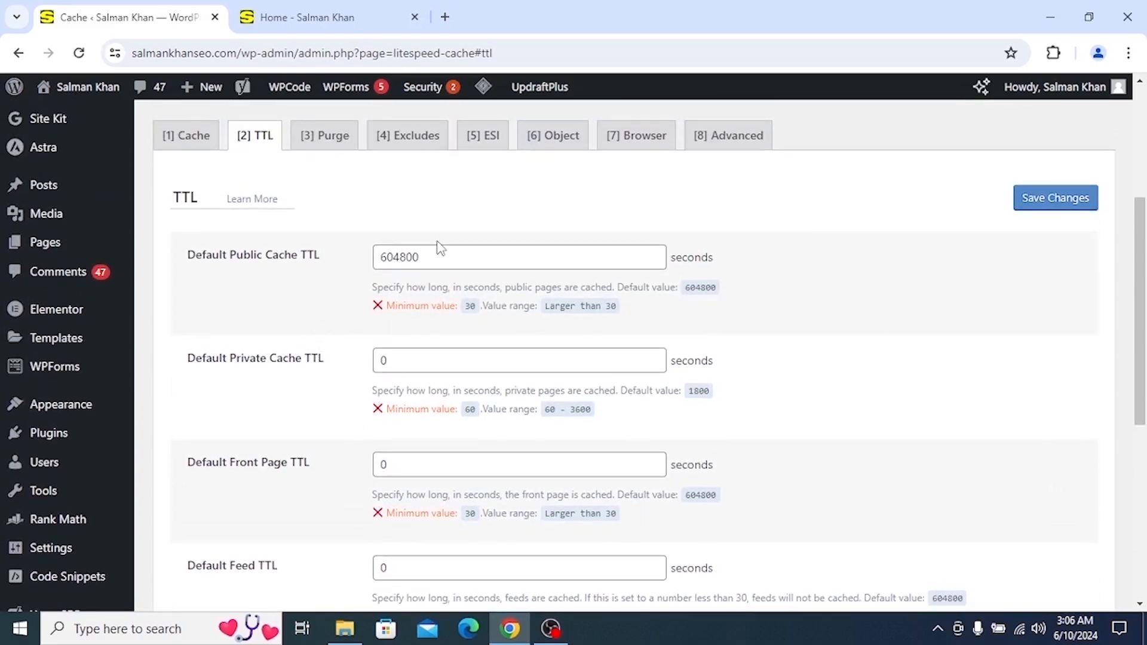
Clear the Default Public Cache TTL value and check the remaining TTL fields.
left_click_drag(439, 257, 366, 265)
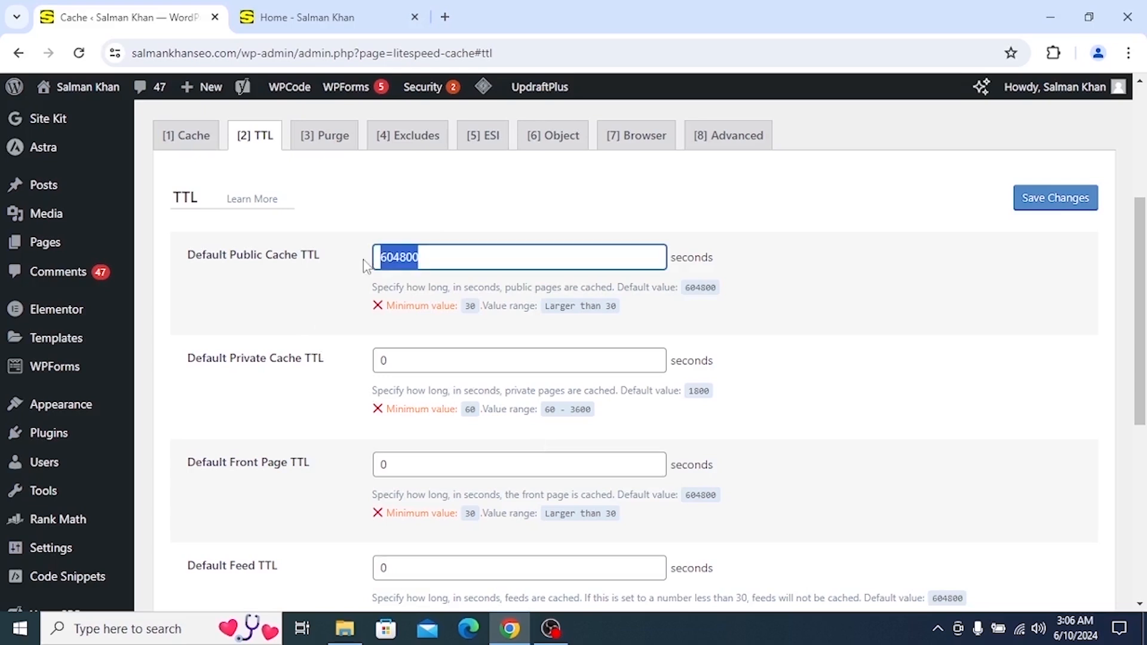
key("BackSpace")
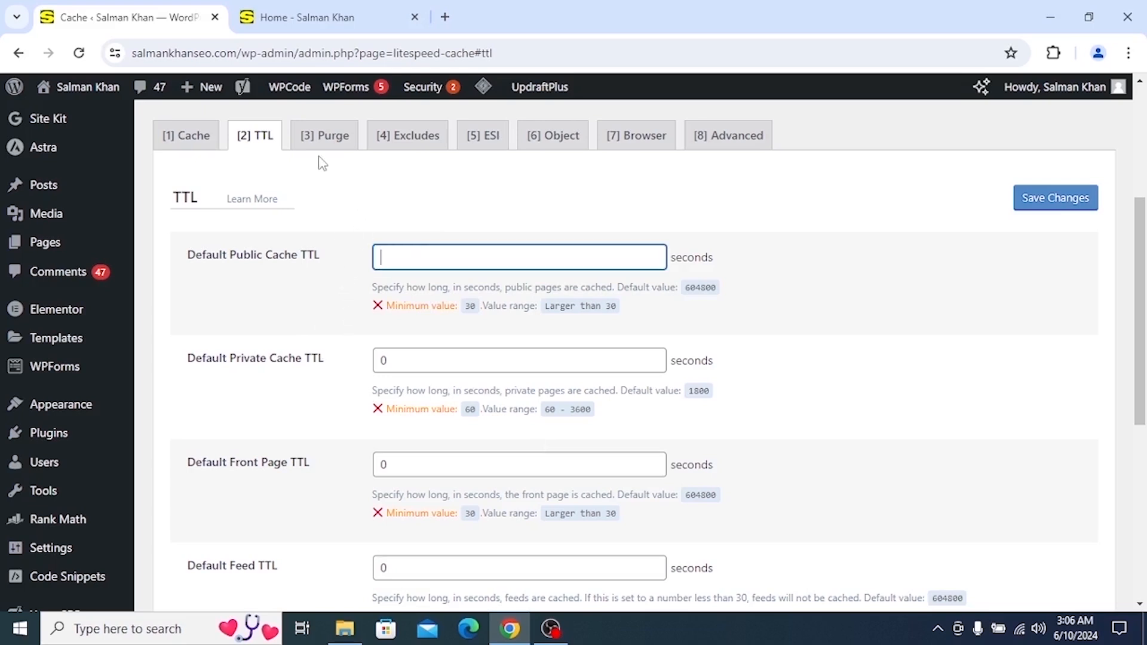
scroll(332, 328, "down", 7)
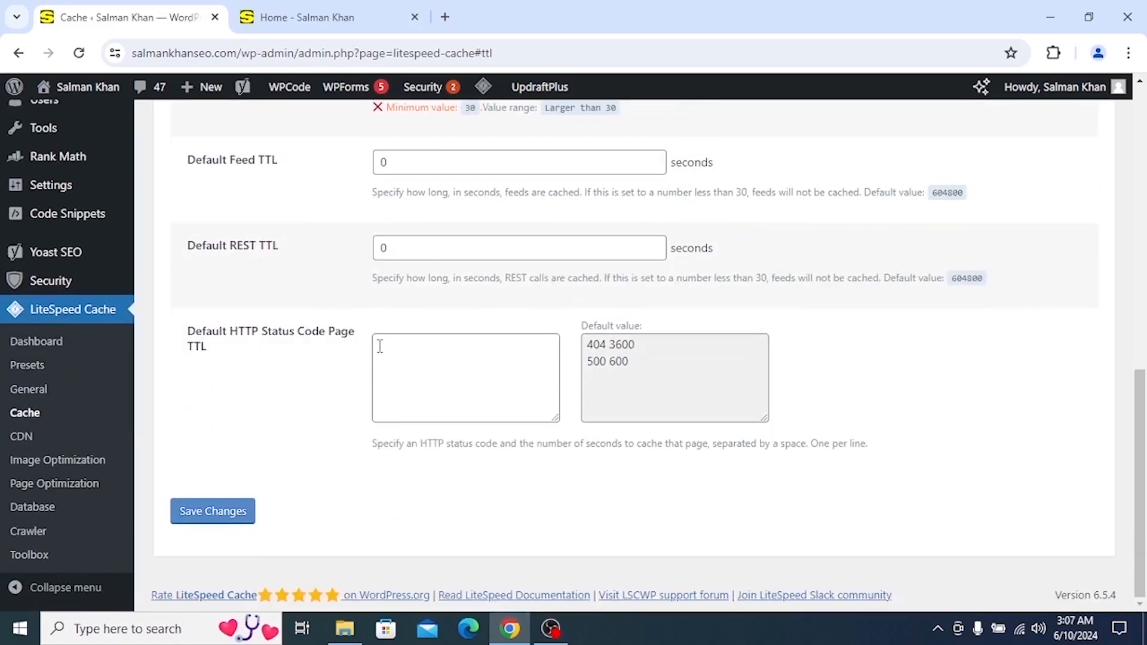
middle_click(357, 431)
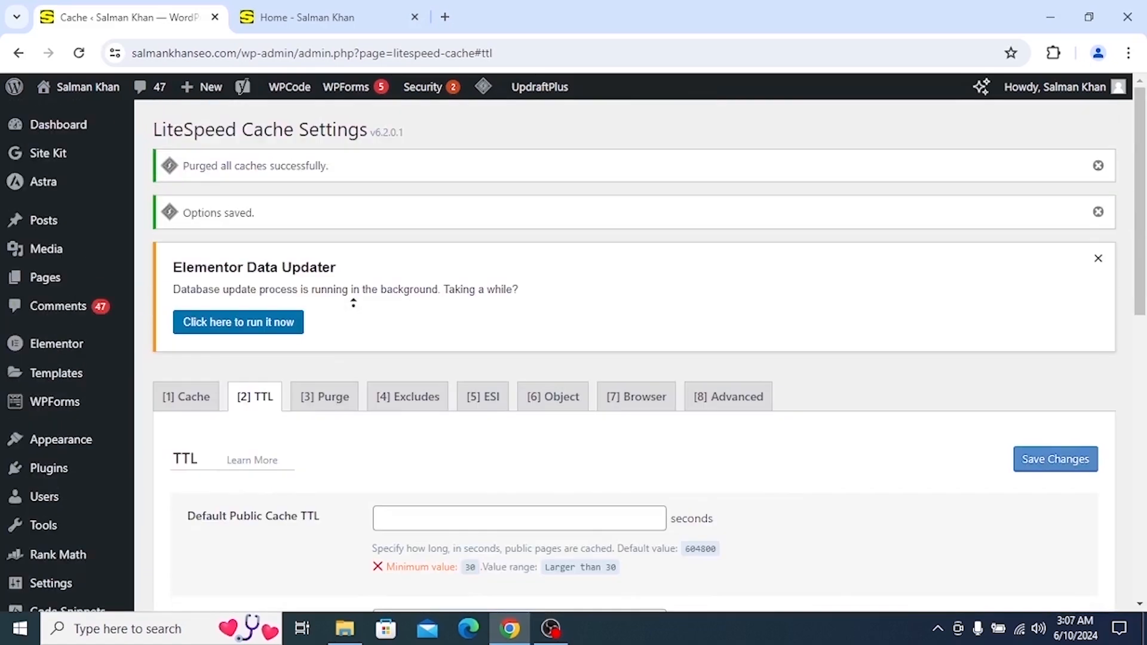
middle_click(380, 294)
middle_click(380, 344)
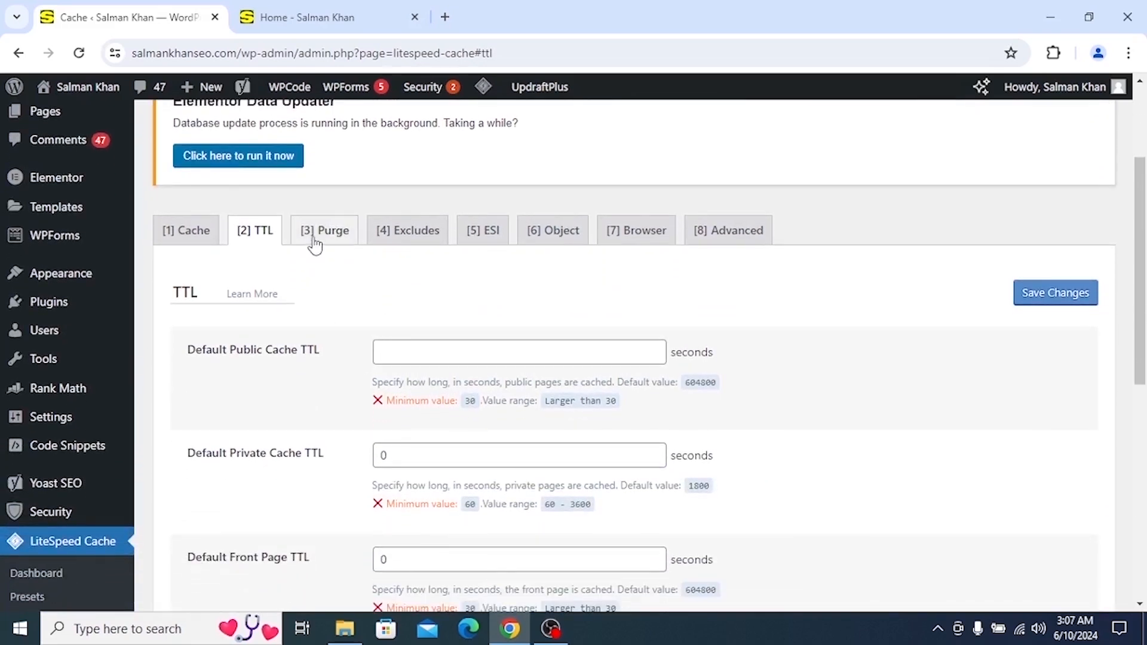
Open the Purge settings and turn Purge All On Upgrade on.
left_click(315, 238)
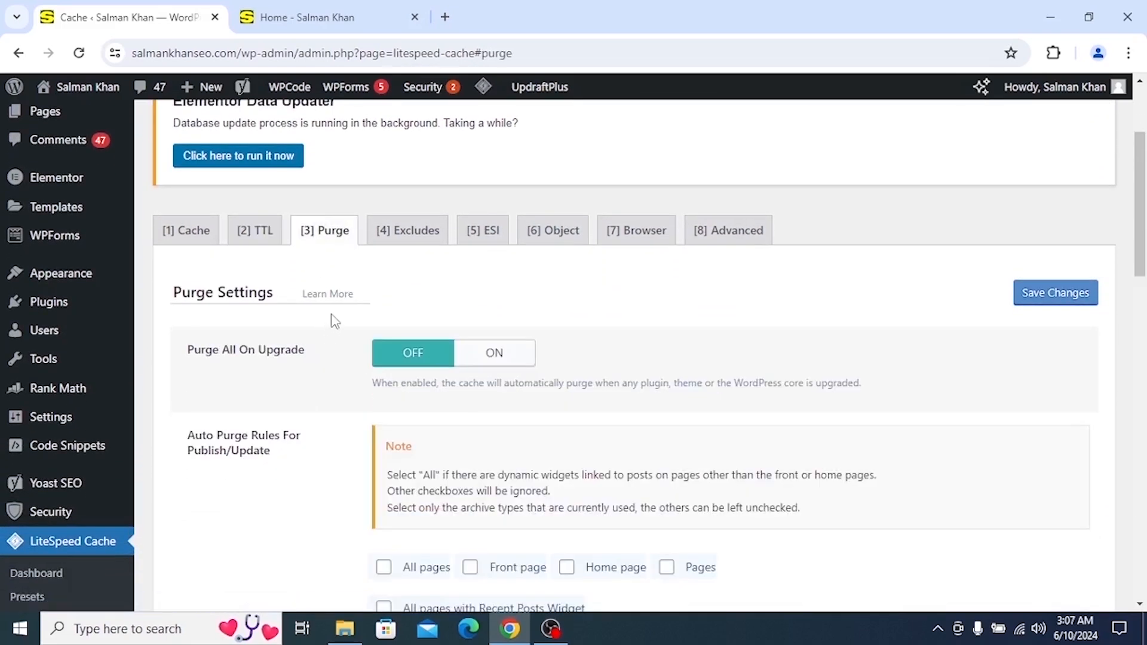
middle_click(329, 335)
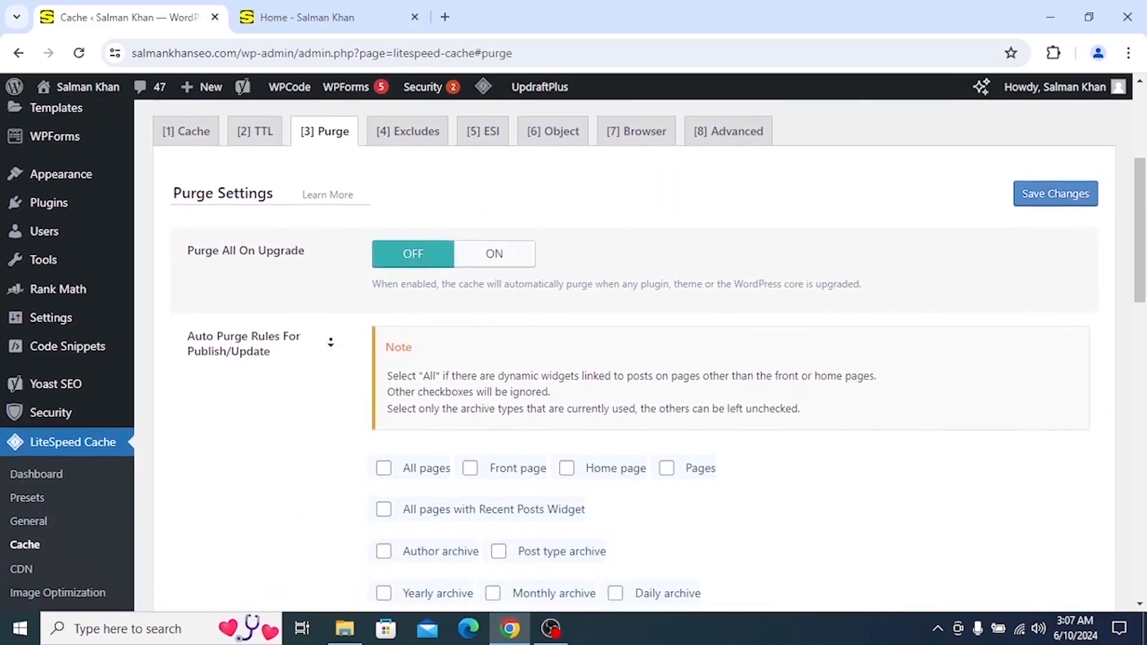
left_click_drag(185, 251, 321, 257)
left_click(341, 302)
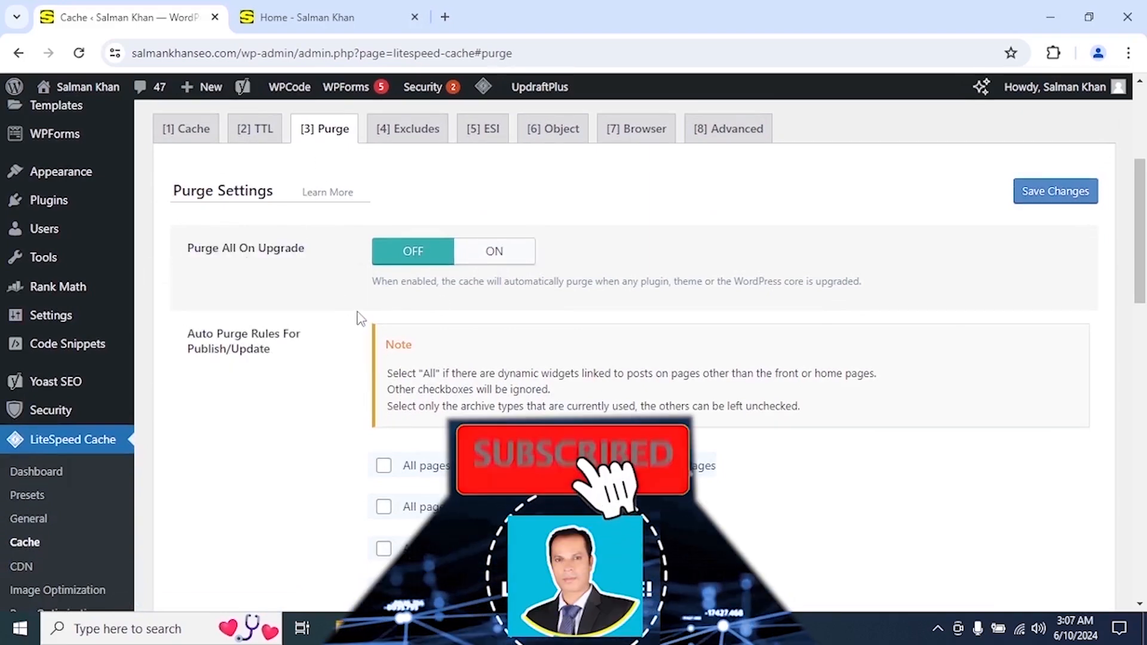
left_click(494, 250)
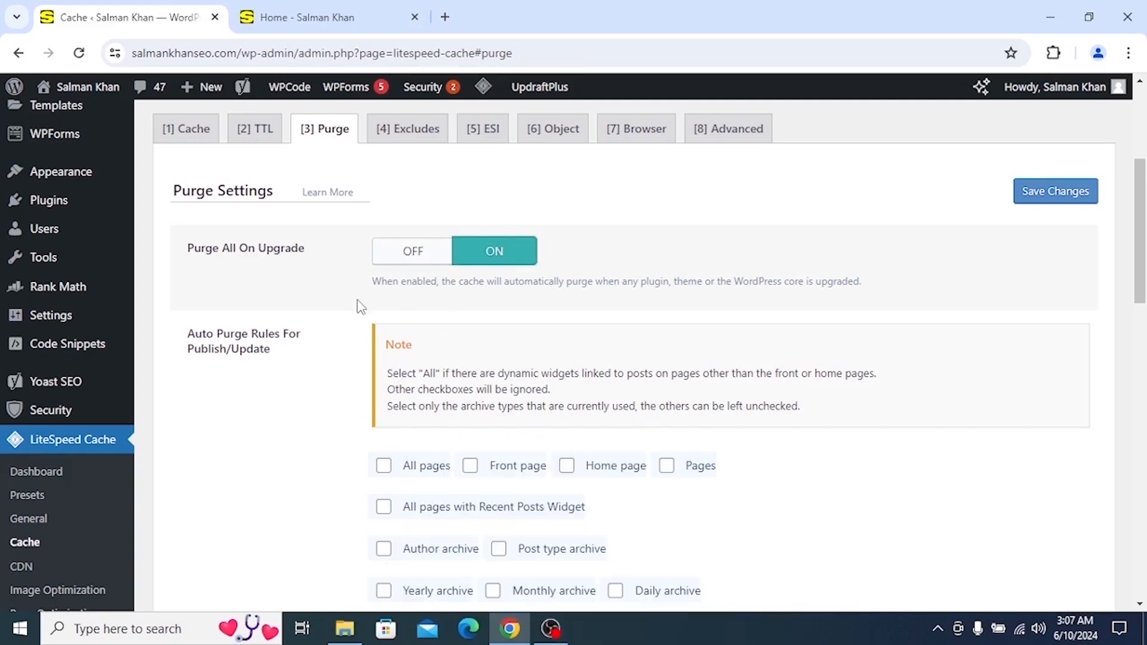
Enable Front page, Home page and Pages in the auto purge rules for publish/update, leaving All pages unselected.
scroll(359, 308, "down", 4)
scroll(357, 352, "down", 1)
scroll(356, 343, "up", 2)
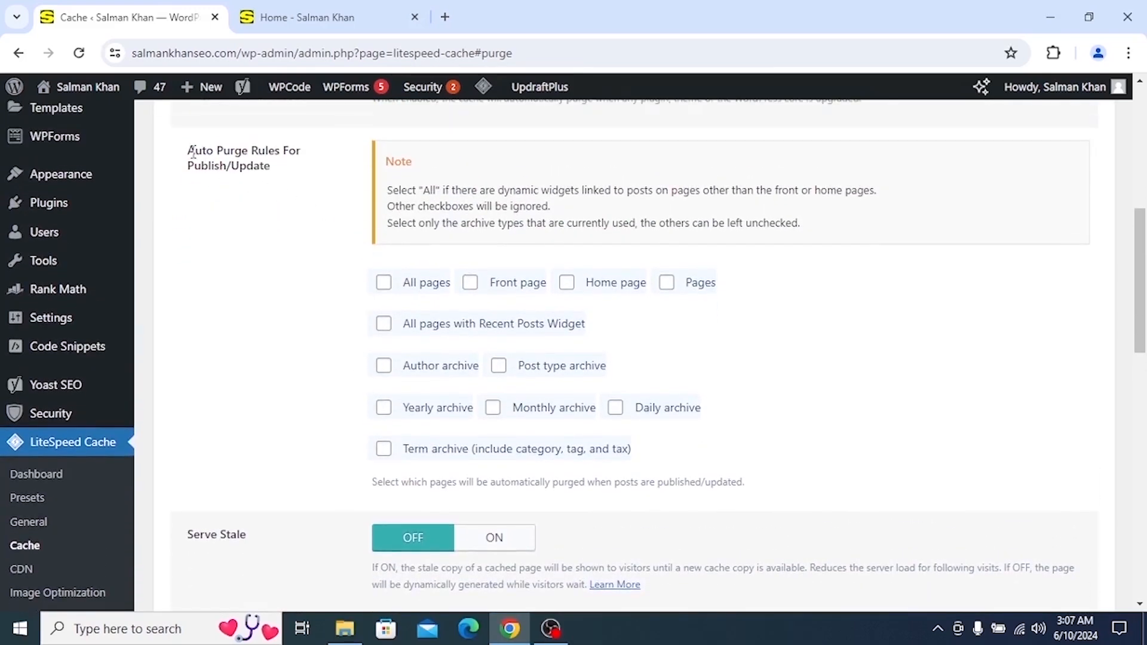
left_click_drag(191, 153, 286, 165)
left_click(319, 165)
left_click(384, 285)
left_click(388, 287)
left_click(470, 282)
left_click(567, 282)
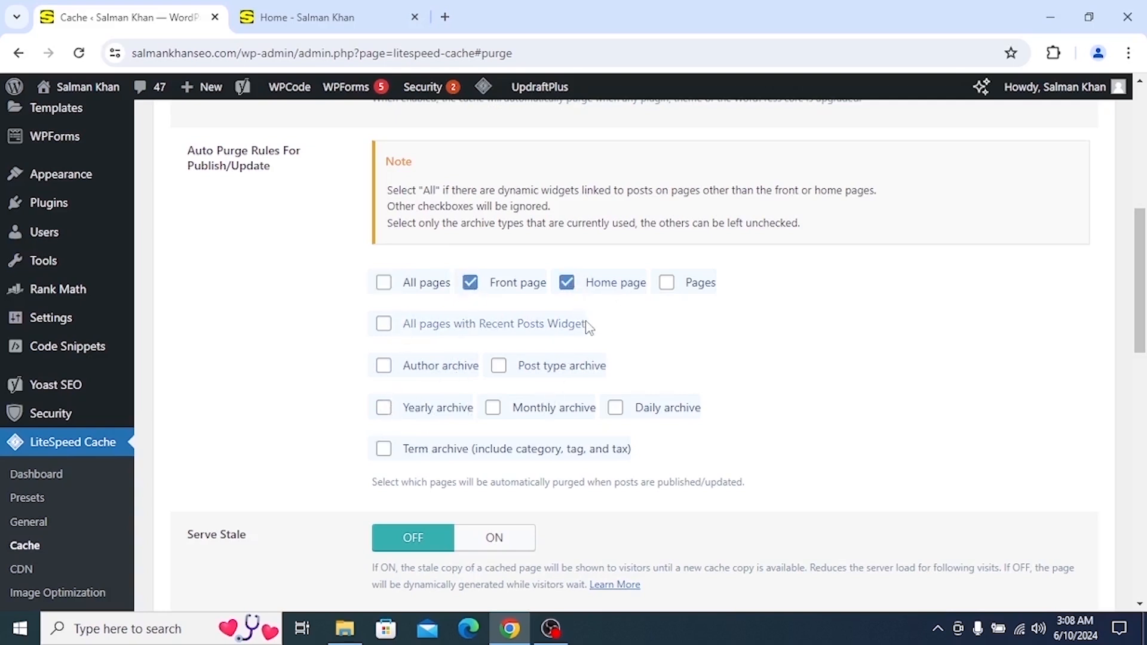
left_click(667, 284)
Add All pages with Recent Posts Widget, Author archive, Post type archive, Monthly archive and Term archive to the auto purge rules.
left_click_drag(596, 332, 402, 325)
left_click(348, 332)
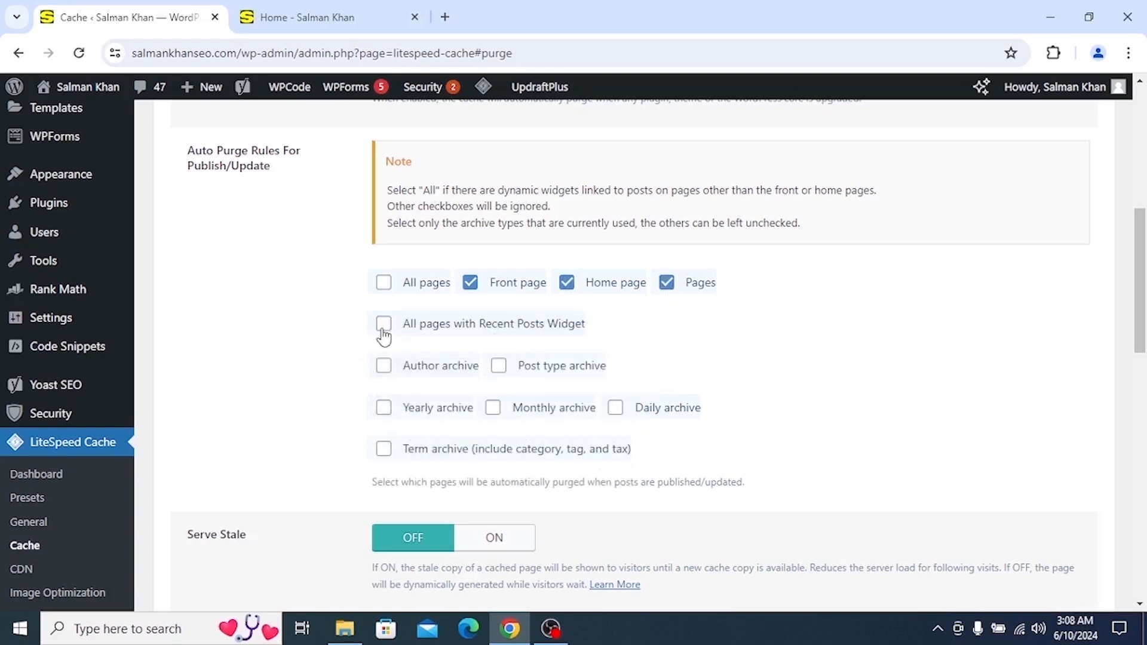
left_click(383, 330)
left_click(384, 367)
left_click(499, 365)
left_click(384, 448)
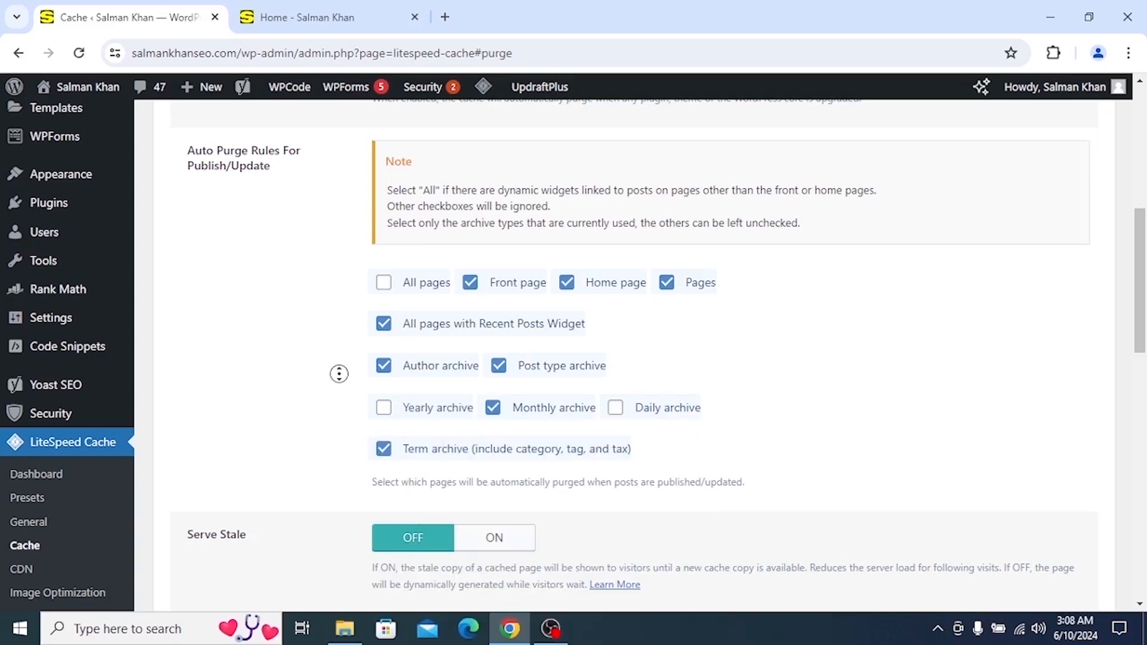
Review the Serve Stale option and the Scheduled Purge URLs field in the Purge settings.
scroll(339, 374, "down", 3)
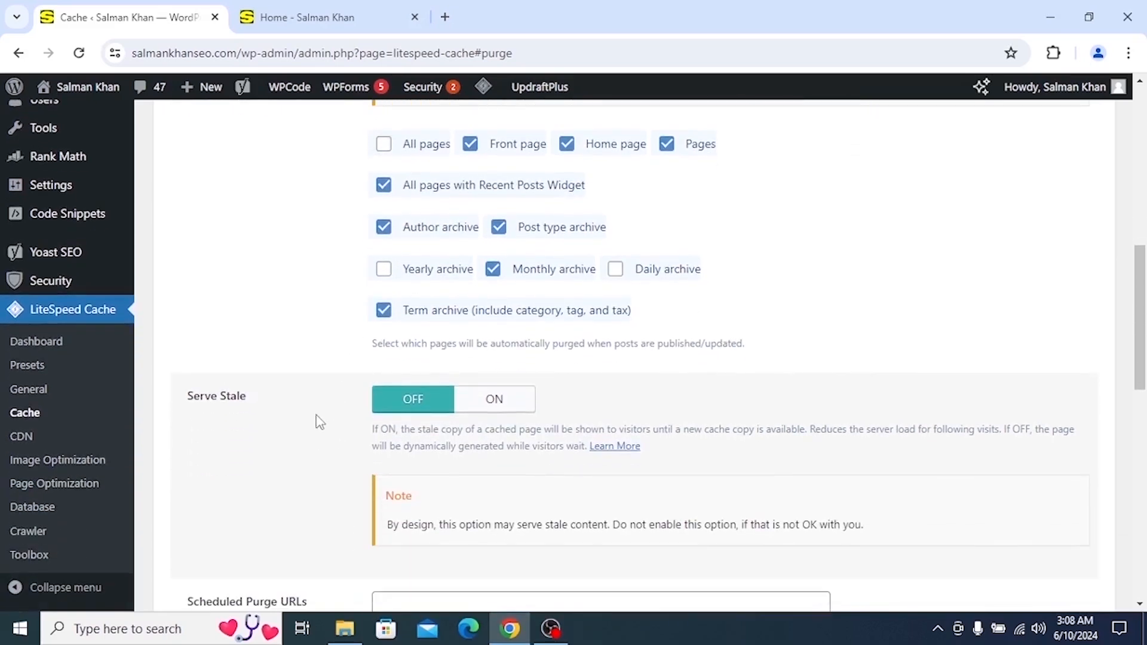
middle_click(316, 412)
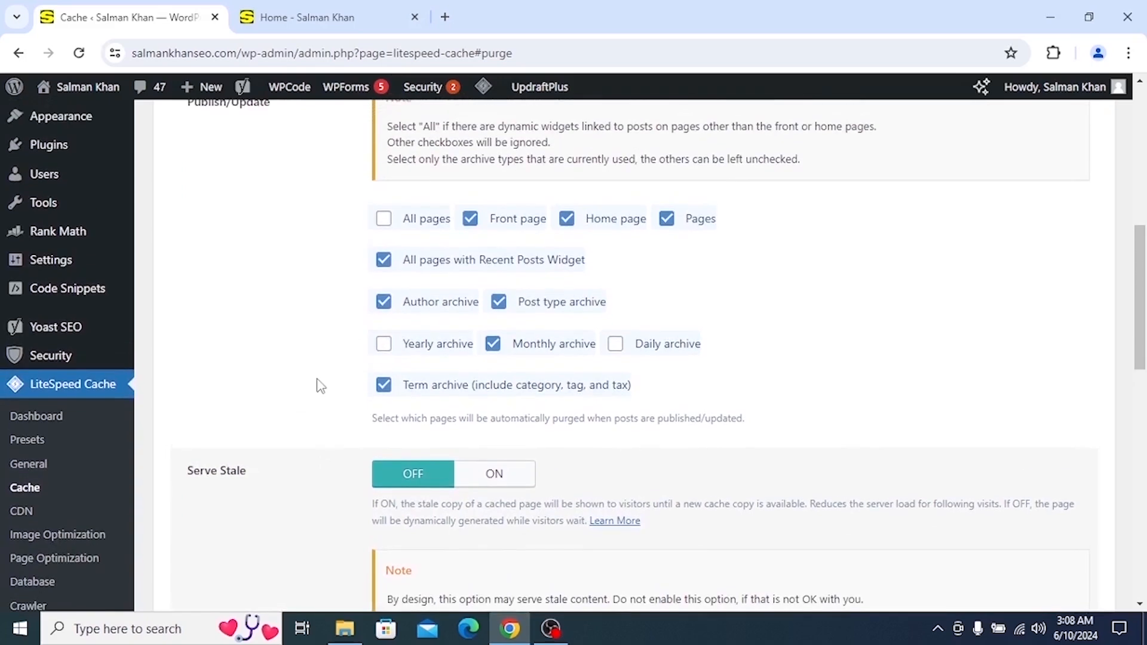
middle_click(317, 417)
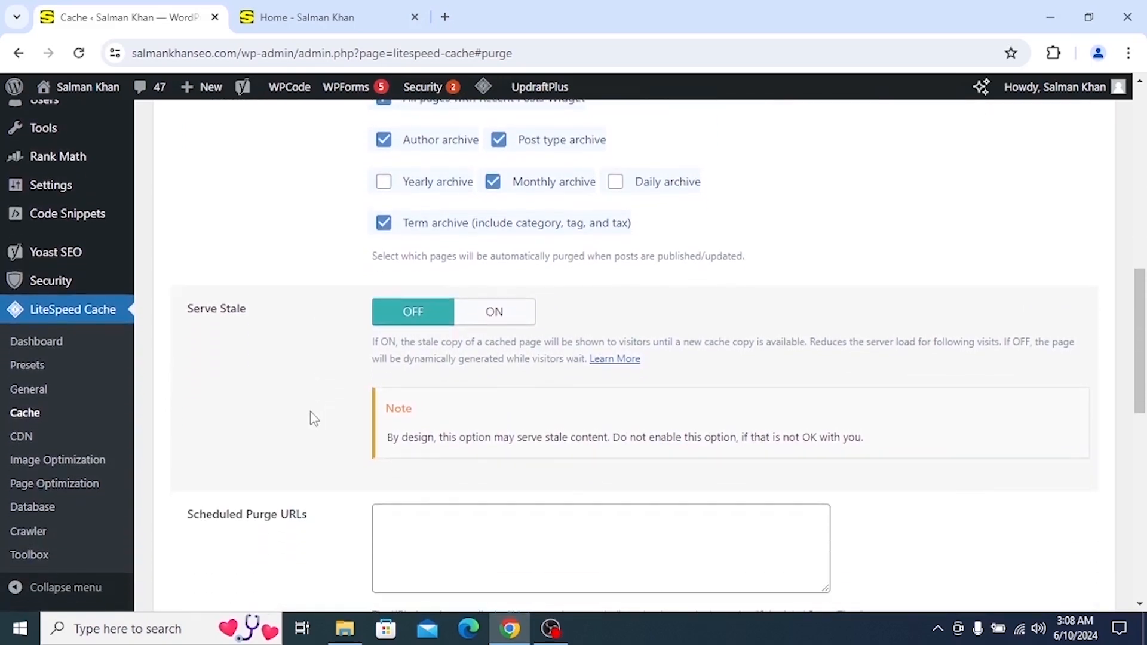
left_click_drag(186, 308, 276, 317)
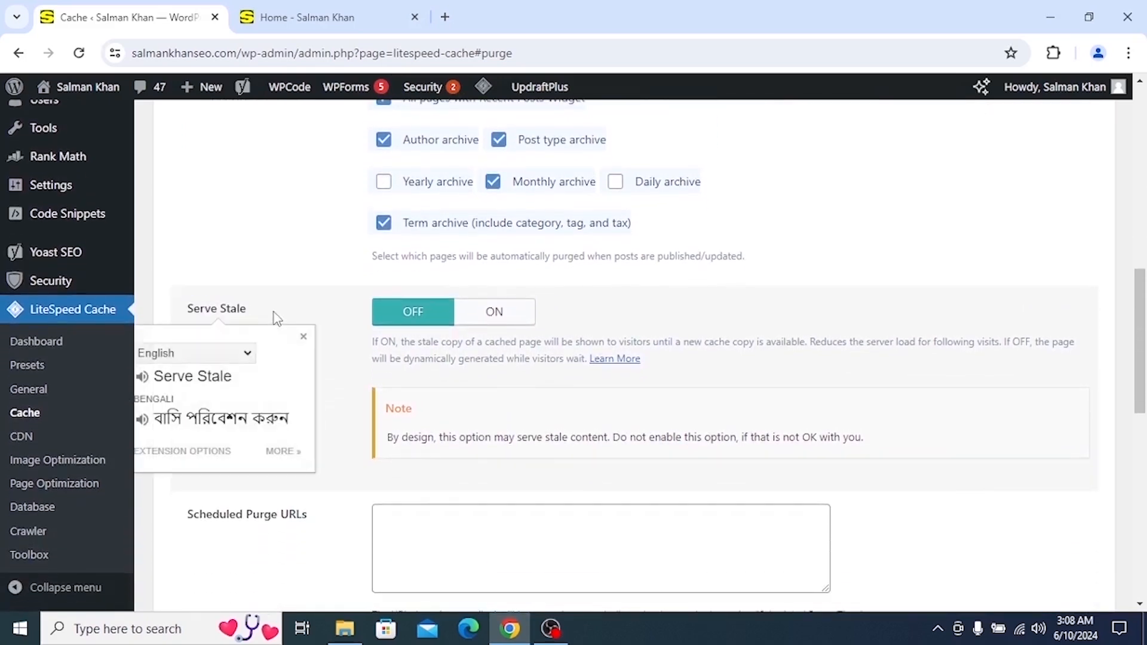
left_click(277, 318)
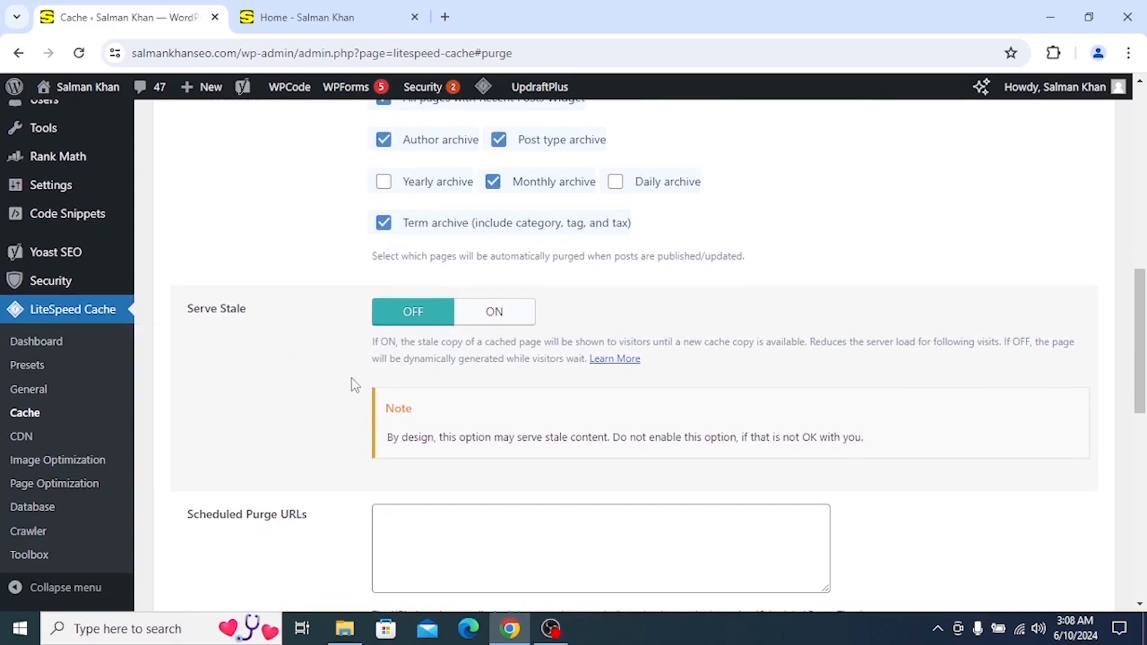
scroll(352, 379, "down", 5)
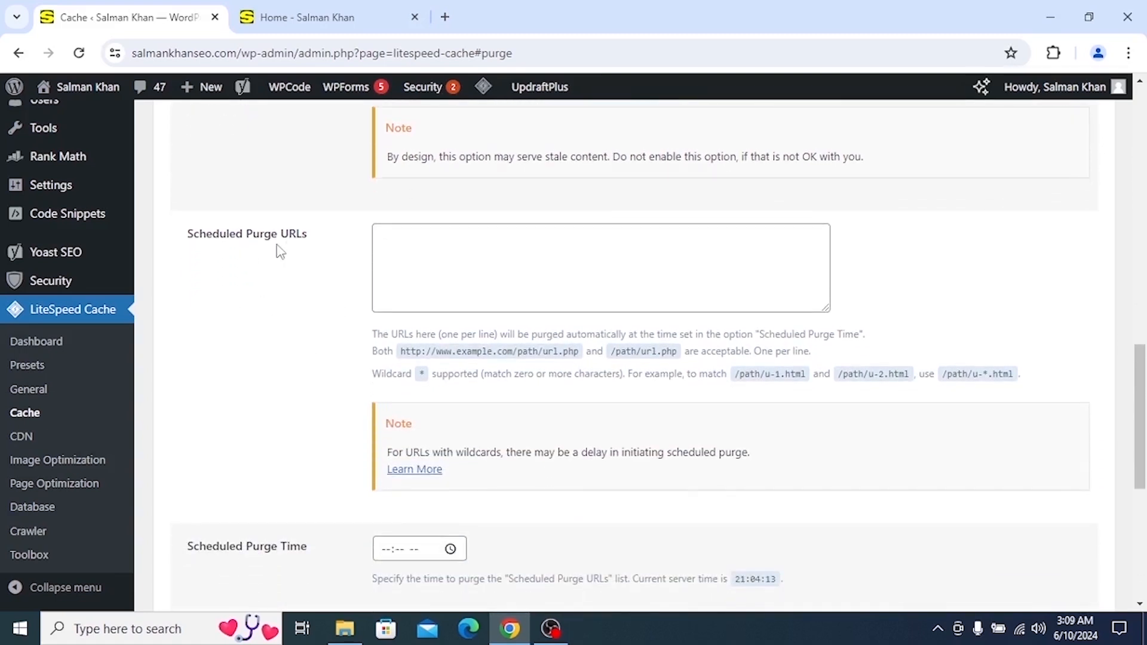
left_click_drag(189, 234, 311, 232)
left_click(330, 235)
left_click(463, 269)
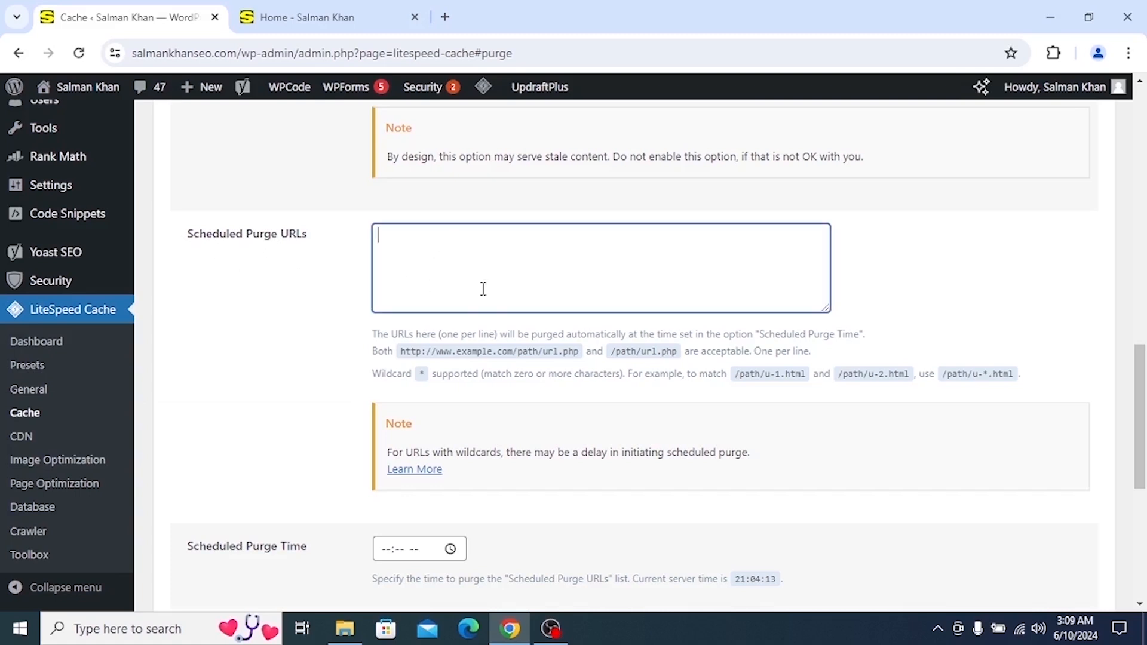
Fill Purge All Hooks with the listed default values, from switch_theme to delete_link.
middle_click(335, 289)
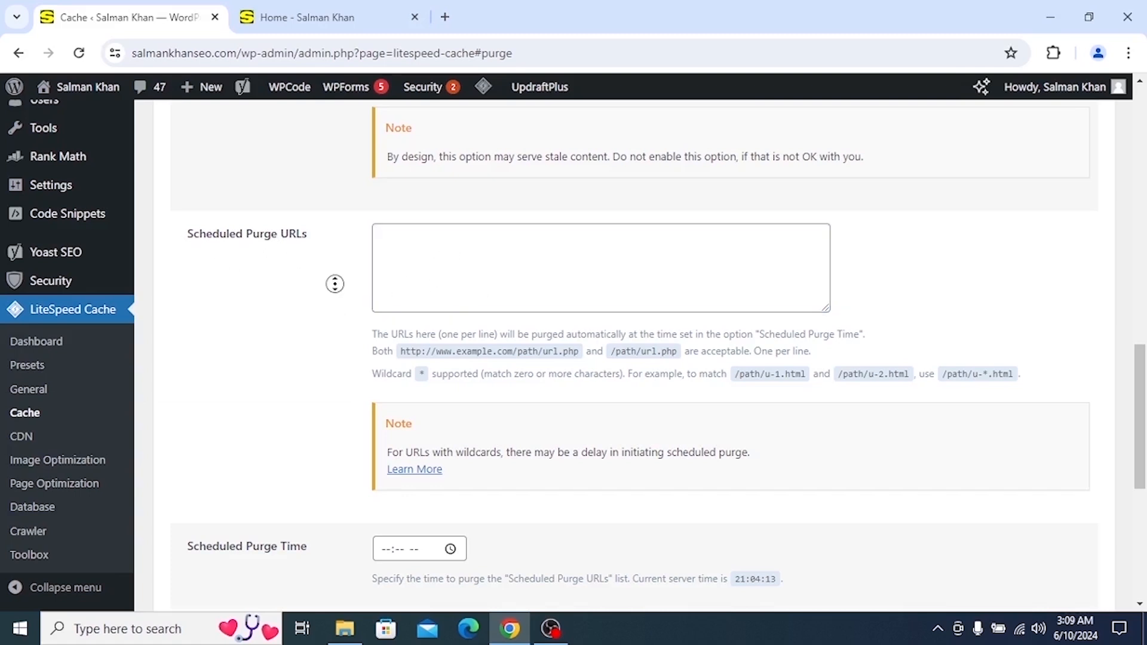
middle_click(335, 346)
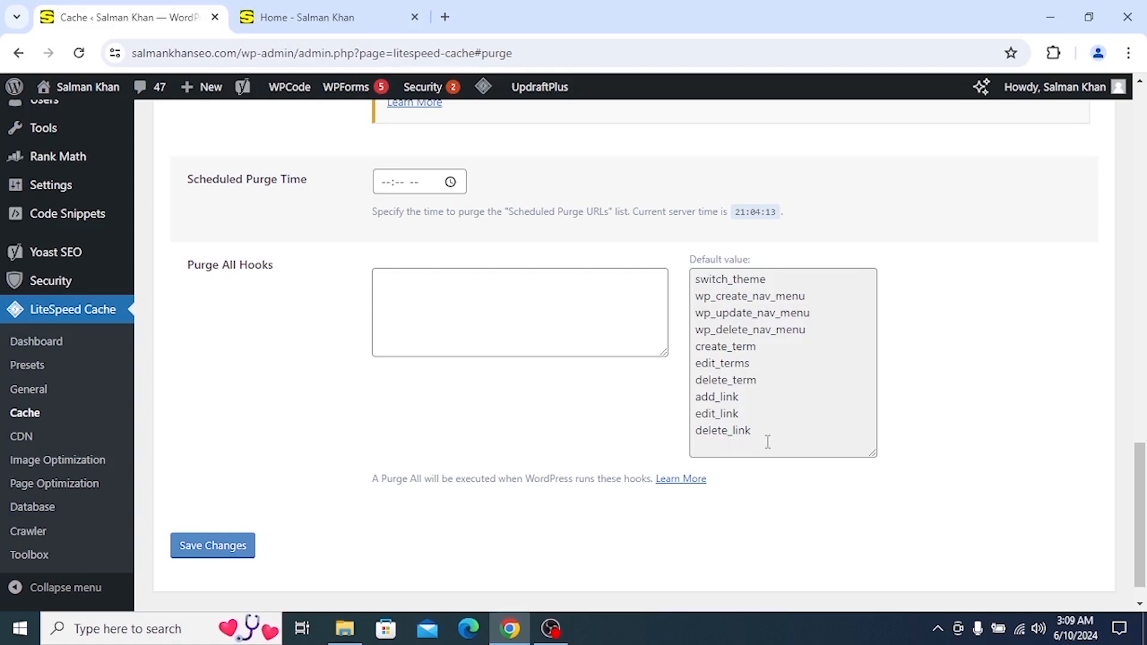
left_click_drag(767, 442, 691, 283)
right_click(709, 361)
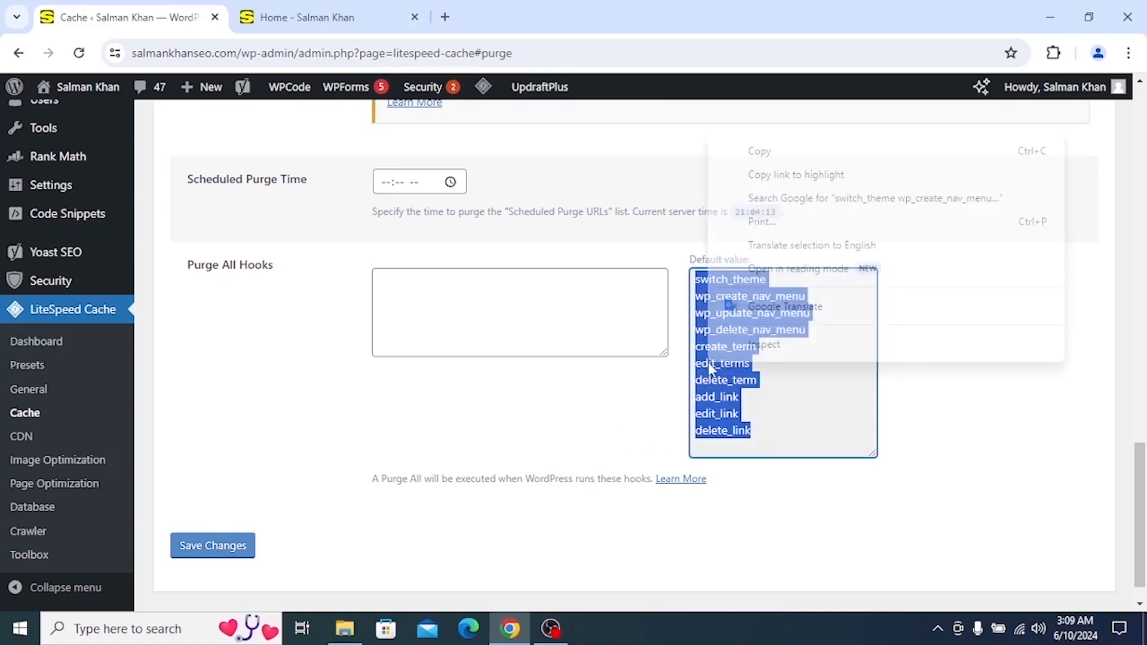
left_click(732, 148)
right_click(433, 312)
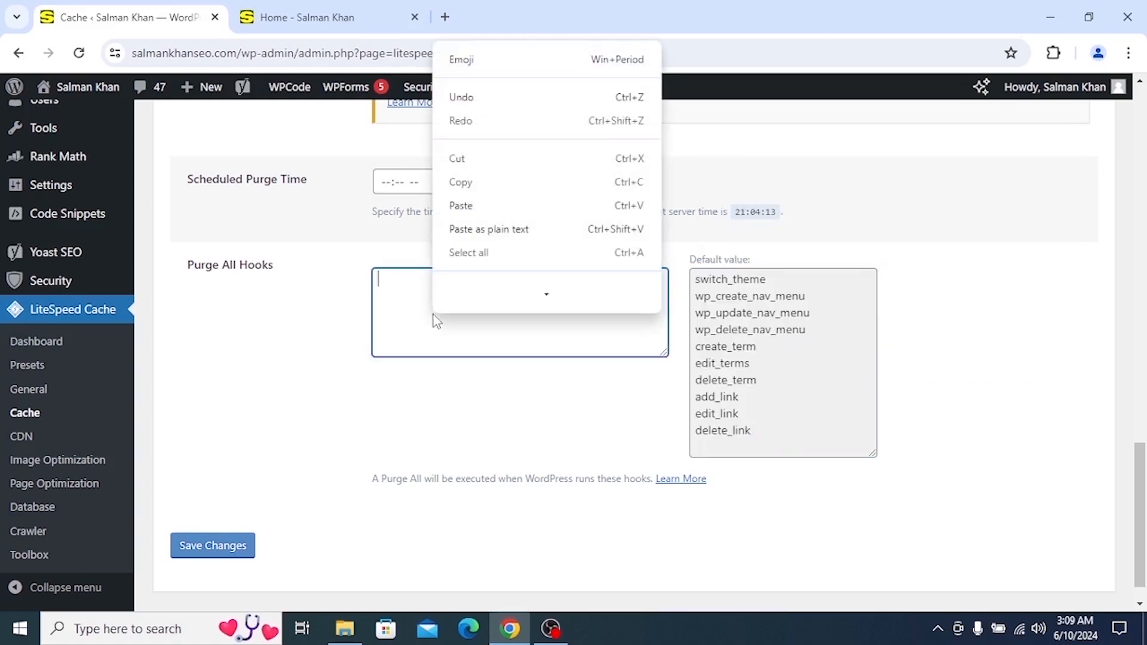
left_click(461, 215)
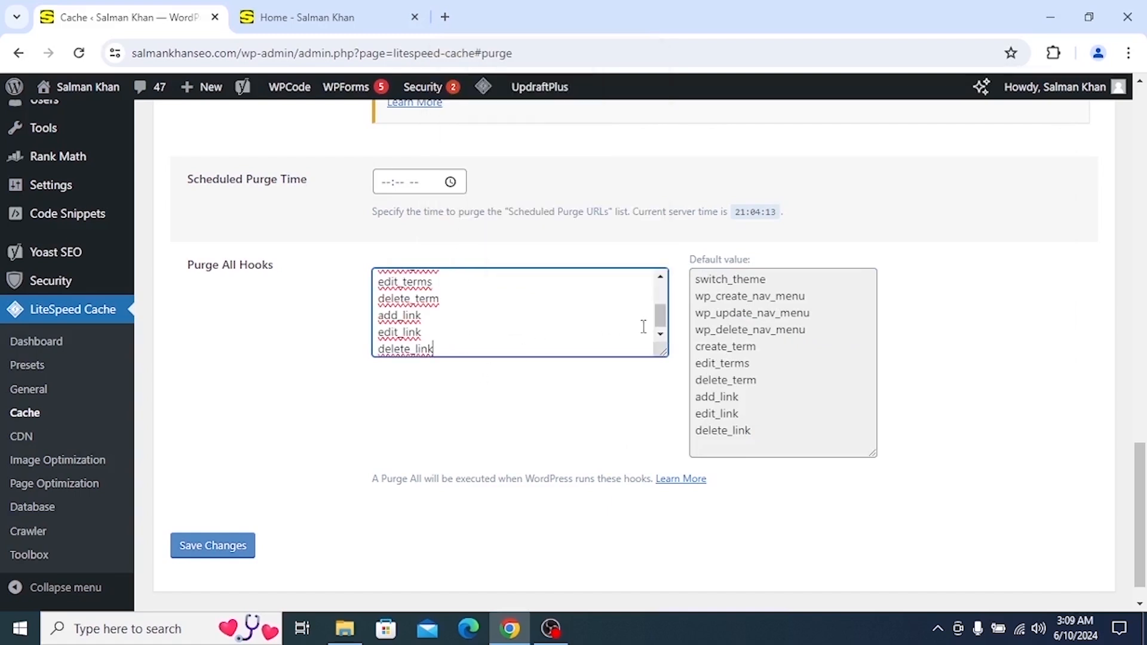
mouse_move(664, 321)
left_mouse_down()
mouse_move(652, 279)
mouse_move(655, 334)
left_mouse_up()
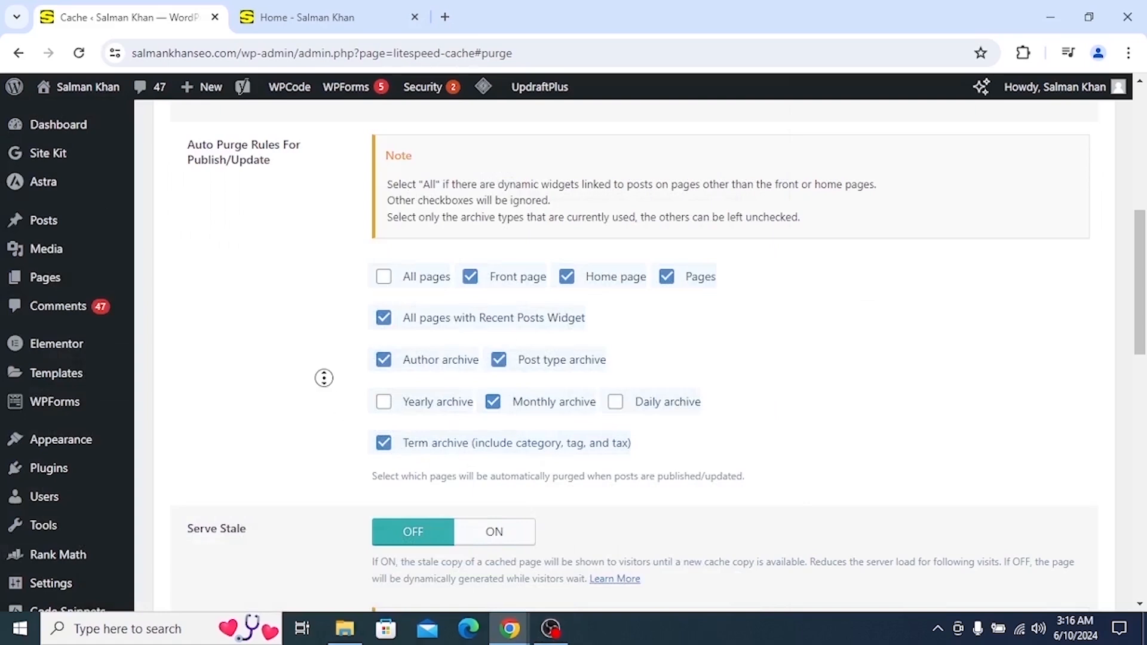
scroll(322, 302, "up", 5)
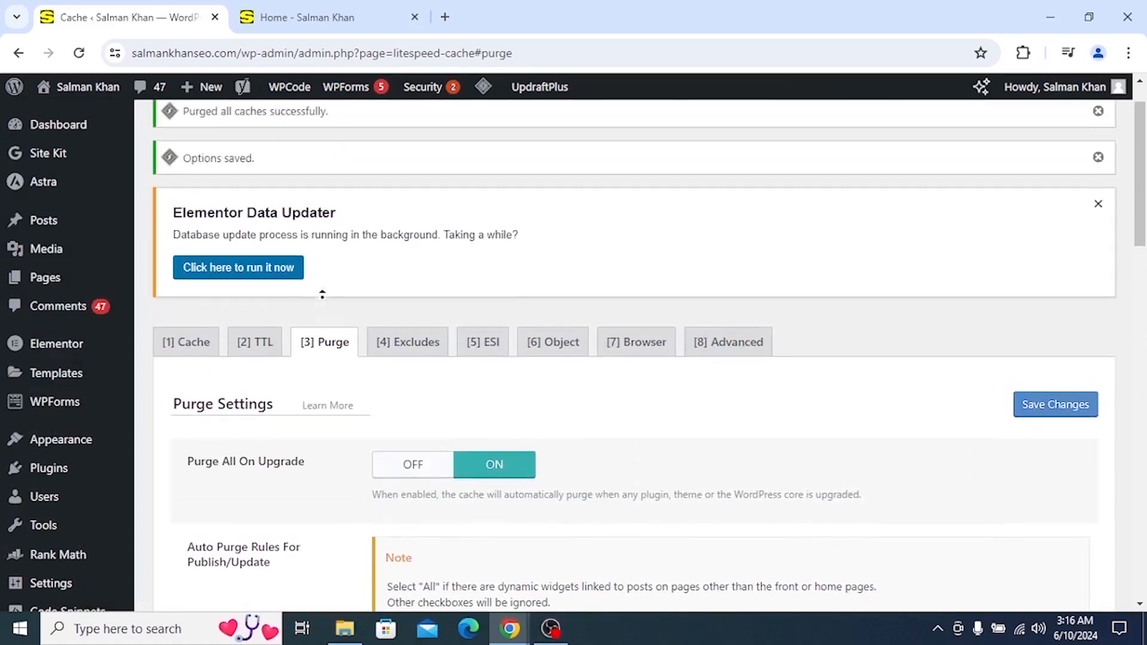
Save the Purge settings with the filled-in Purge All Hooks list.
scroll(330, 455, "down", 3)
scroll(330, 455, "down", 10)
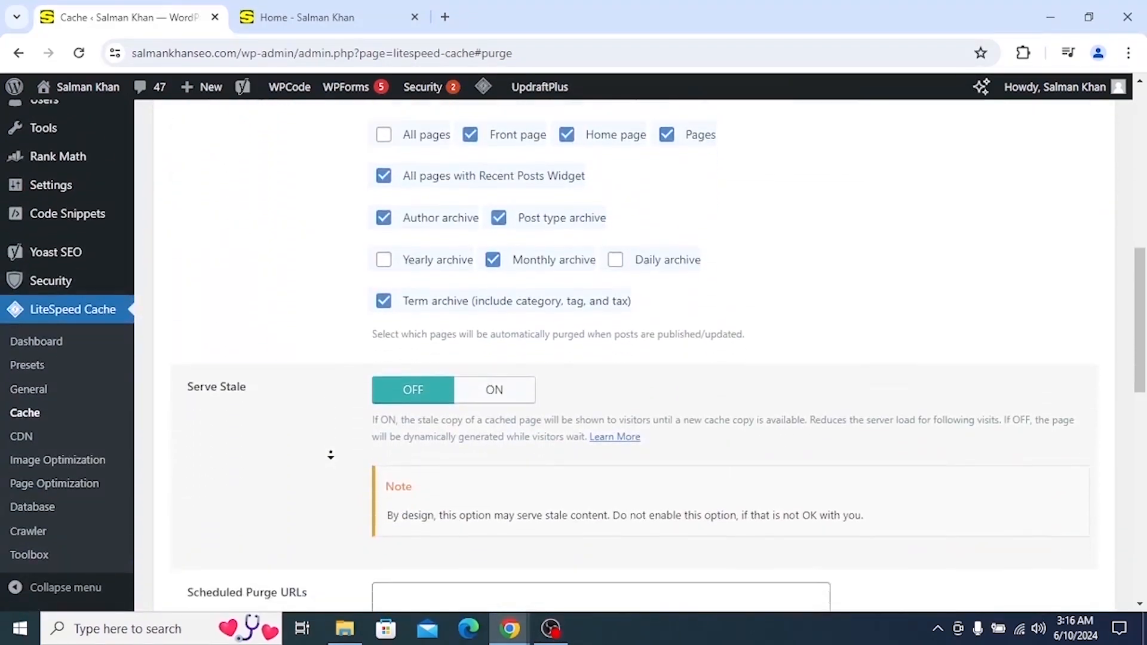
scroll(331, 455, "down", 8)
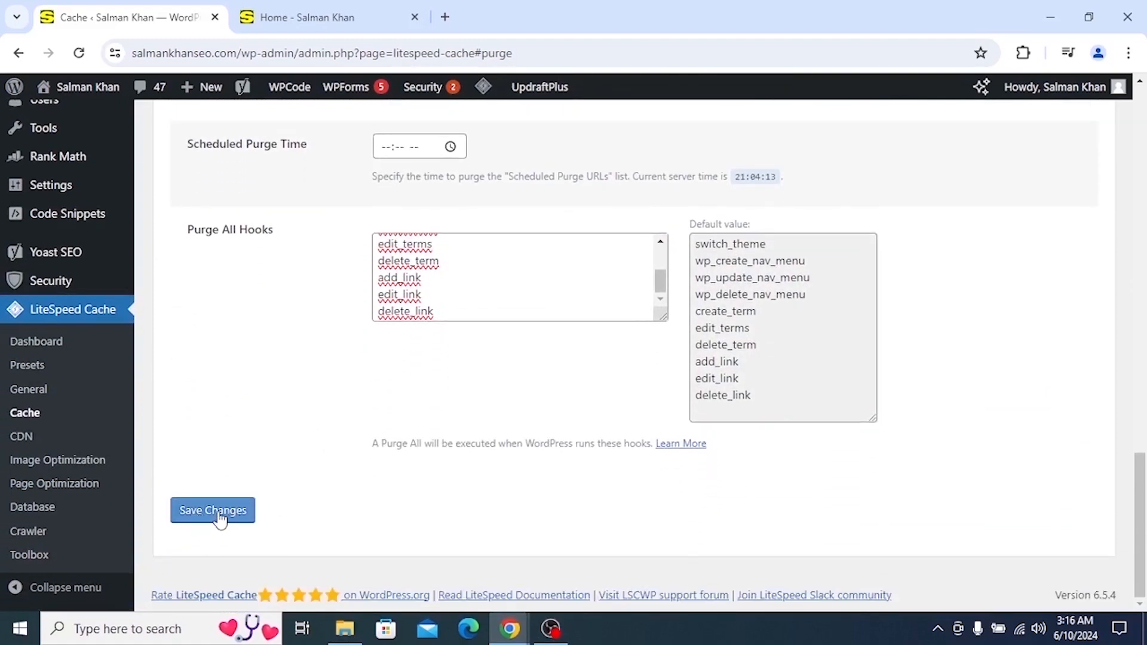
left_click(215, 511)
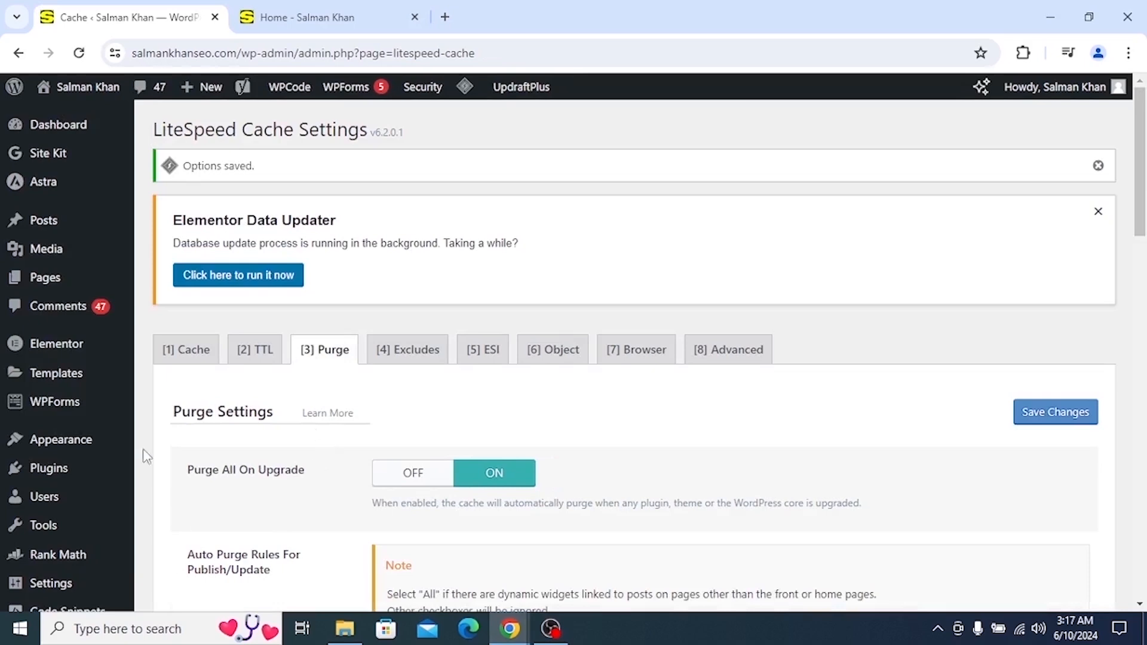
Reload the live home page of the site and check its layout and content from the header to the services section.
left_click(278, 17)
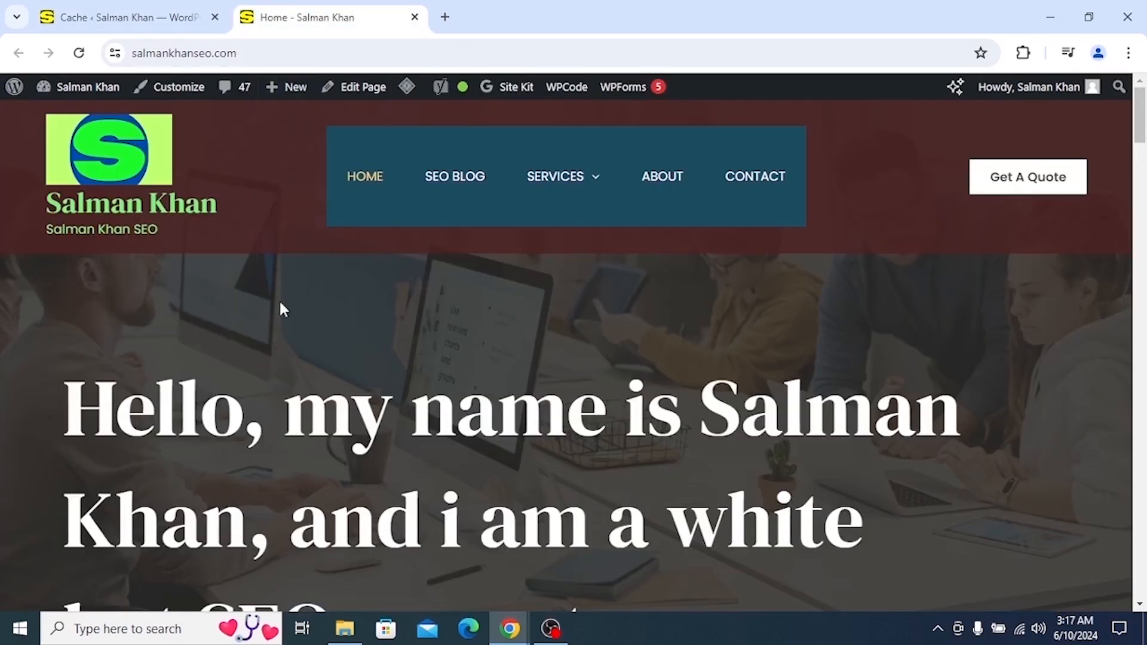
left_click(79, 52)
middle_click(363, 281)
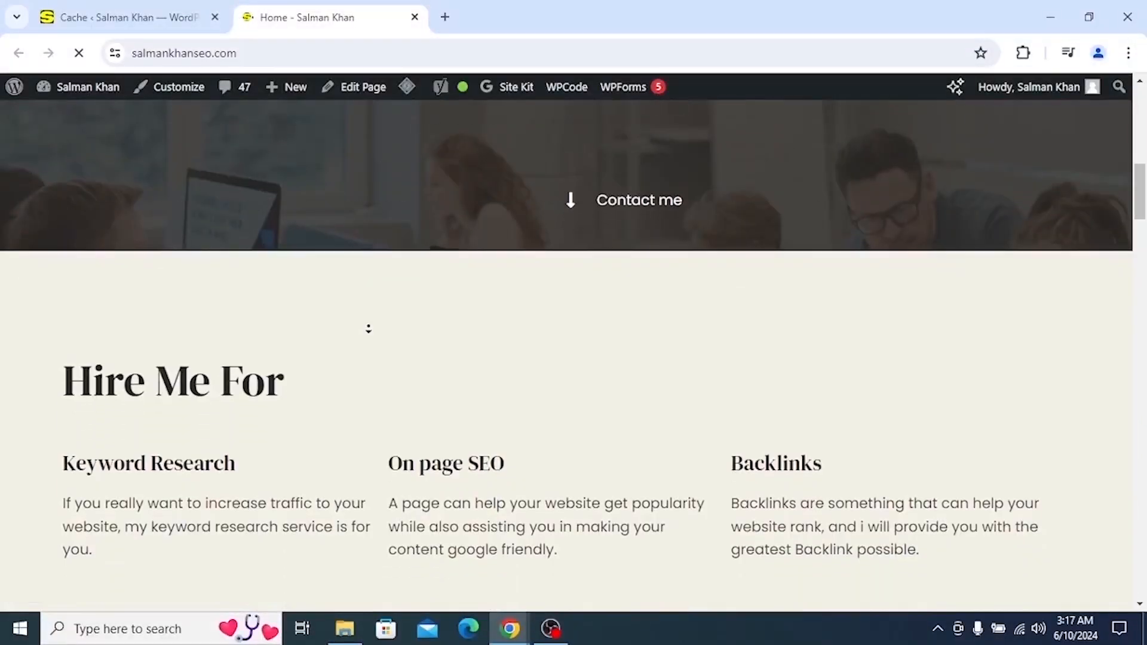
middle_click(369, 328)
middle_click(366, 340)
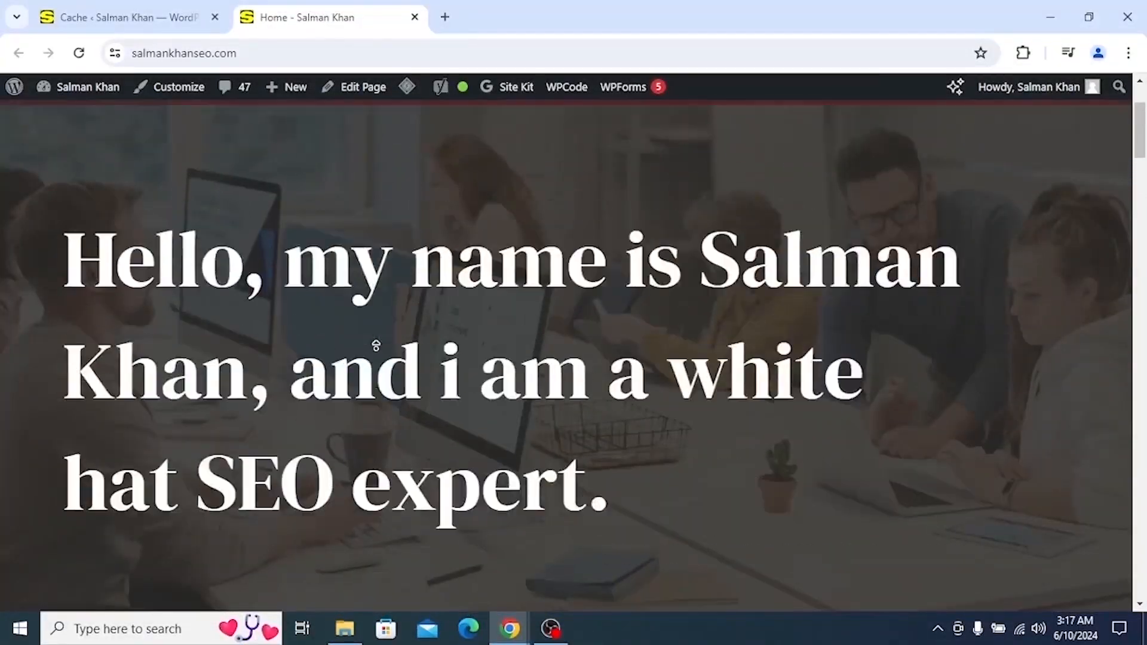
middle_click(376, 348)
Return to the cache settings, open the Excludes section and examine the Do Not Cache URIs and Do Not Cache Query Strings options.
left_click(137, 21)
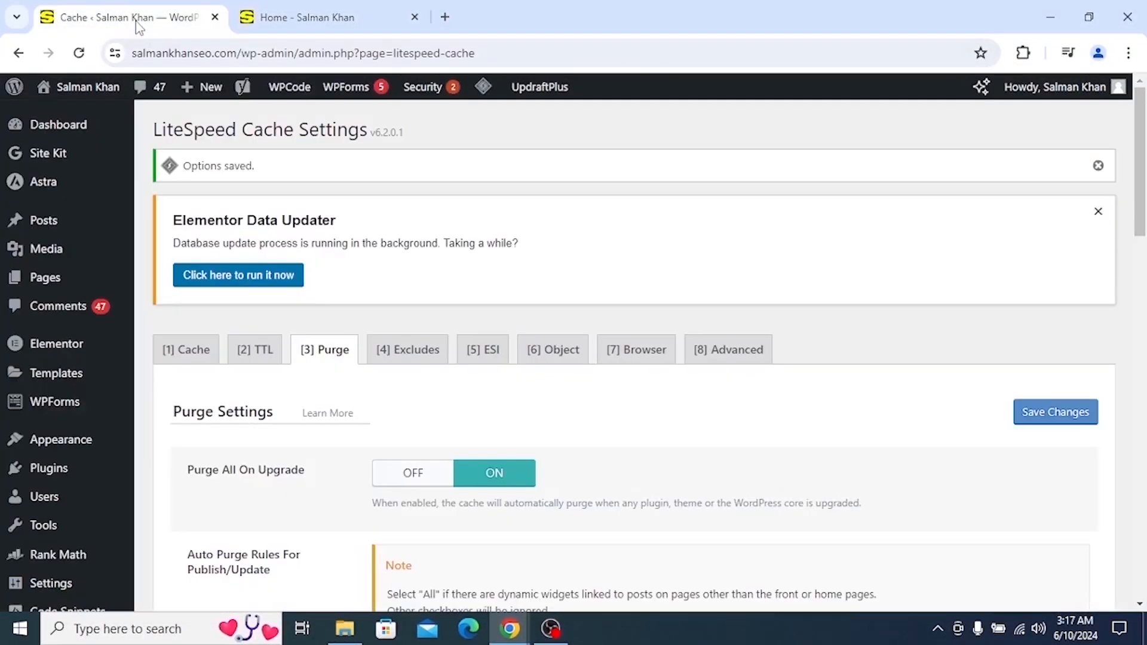
scroll(346, 497, "down", 1)
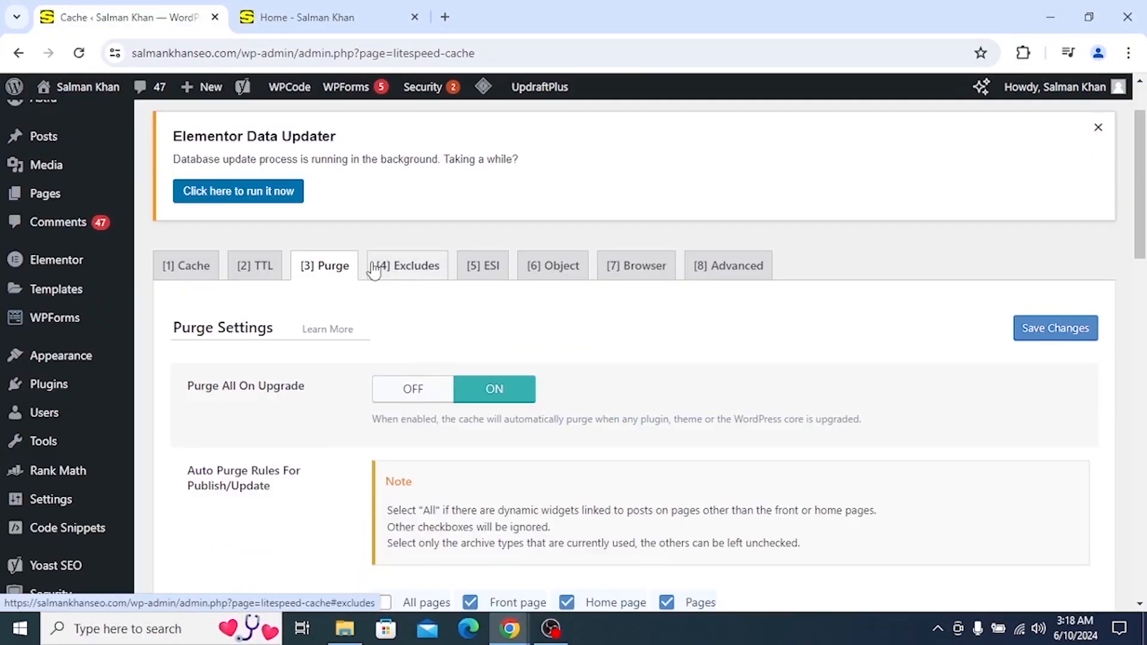
left_click(402, 268)
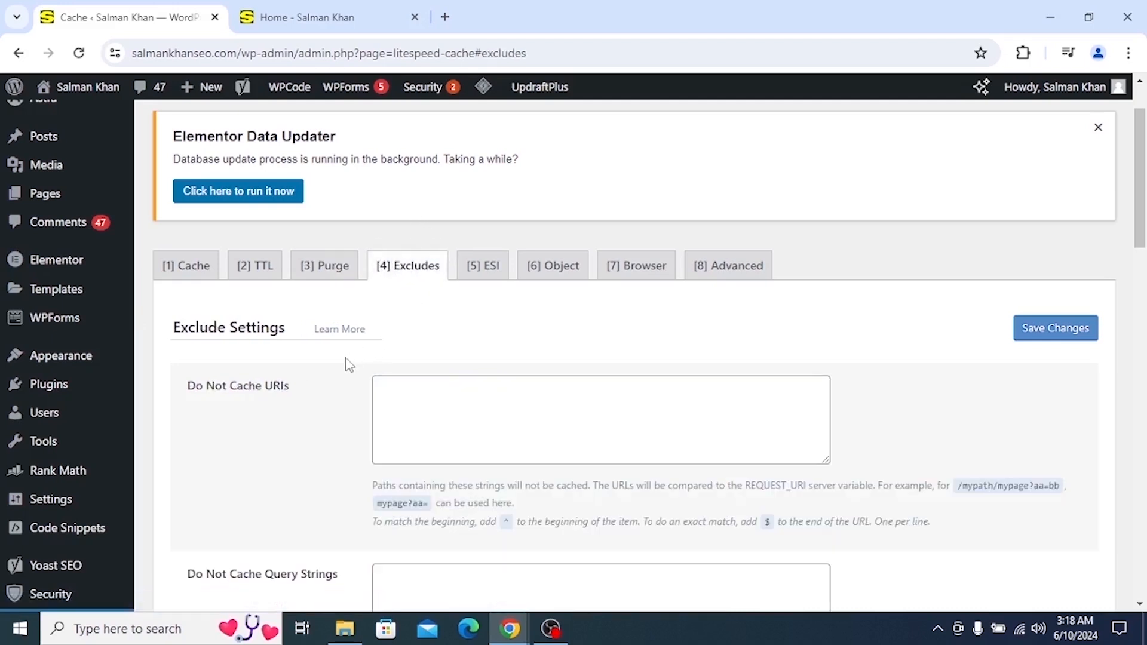
scroll(339, 357, "down", 1)
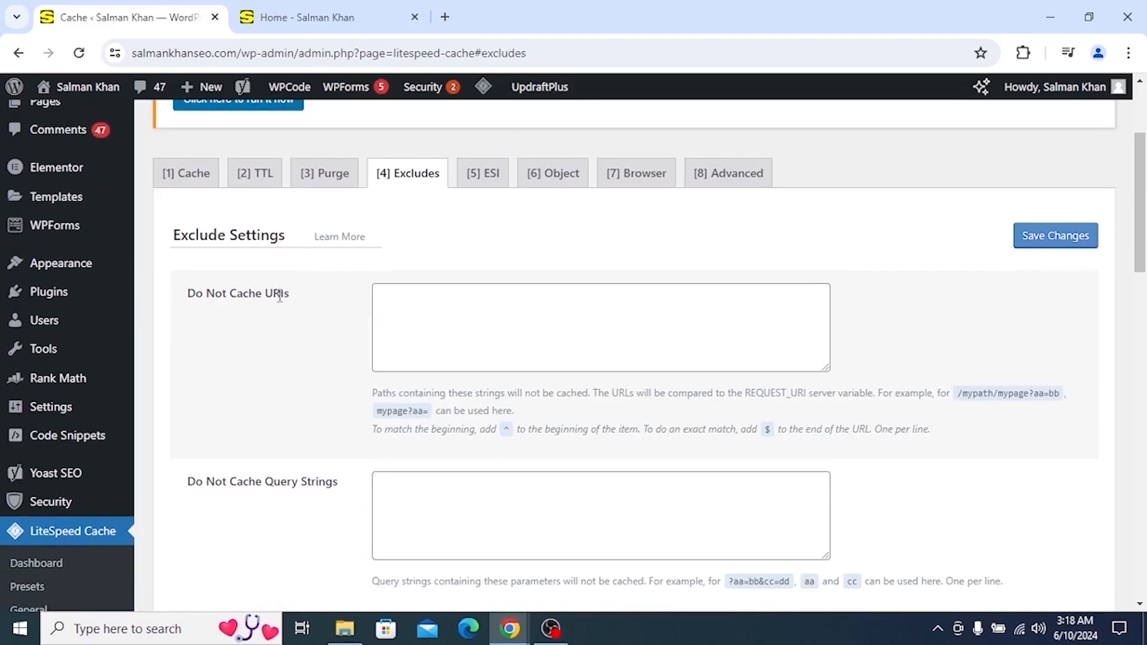
left_click_drag(289, 293, 188, 302)
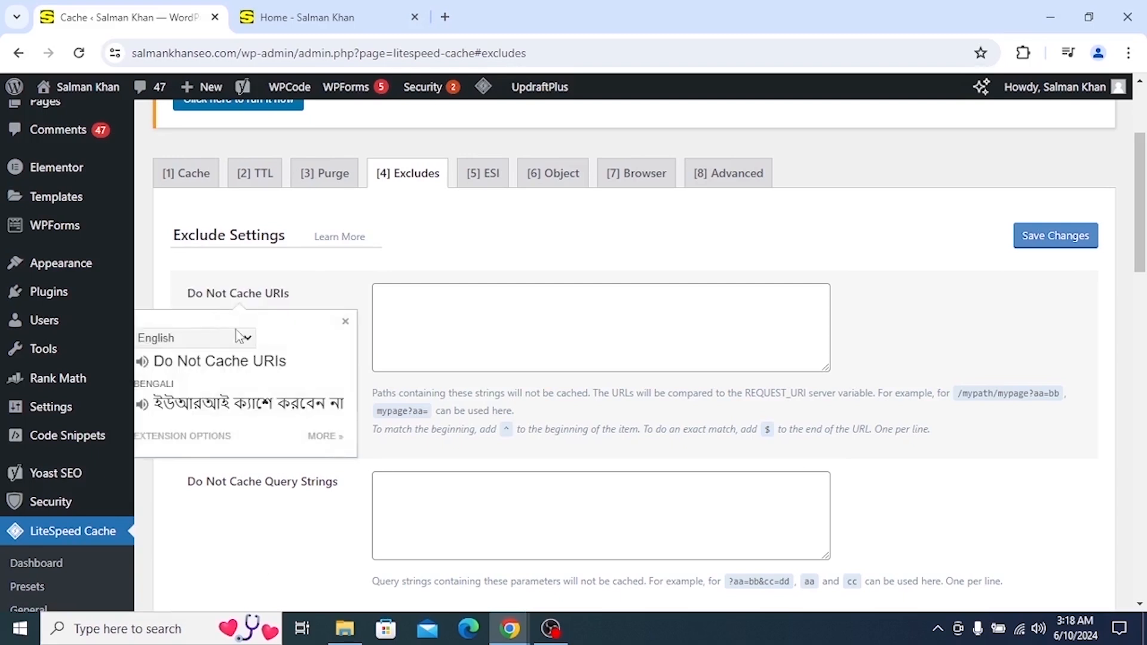
left_click(348, 281)
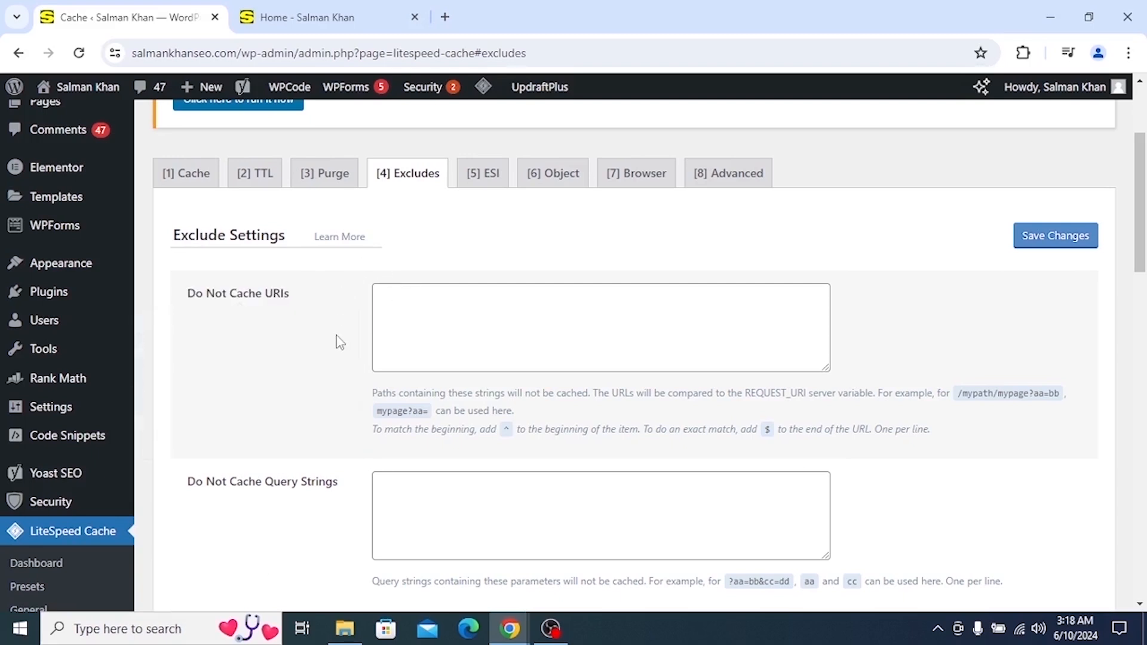
scroll(351, 376, "down", 1)
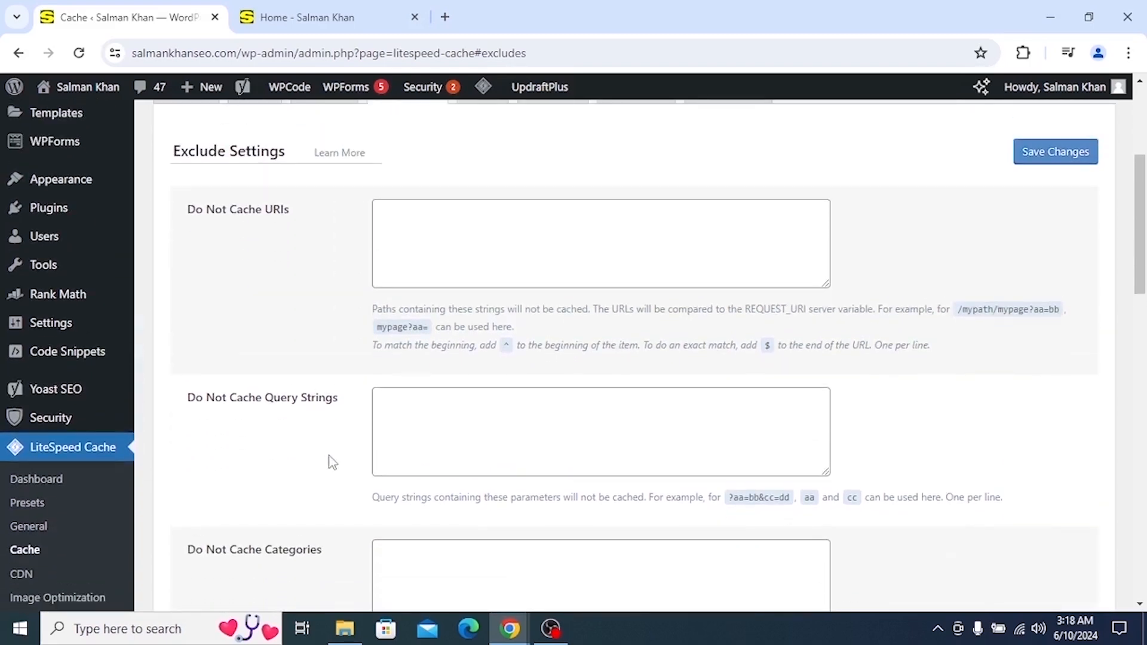
scroll(332, 399, "up", 3)
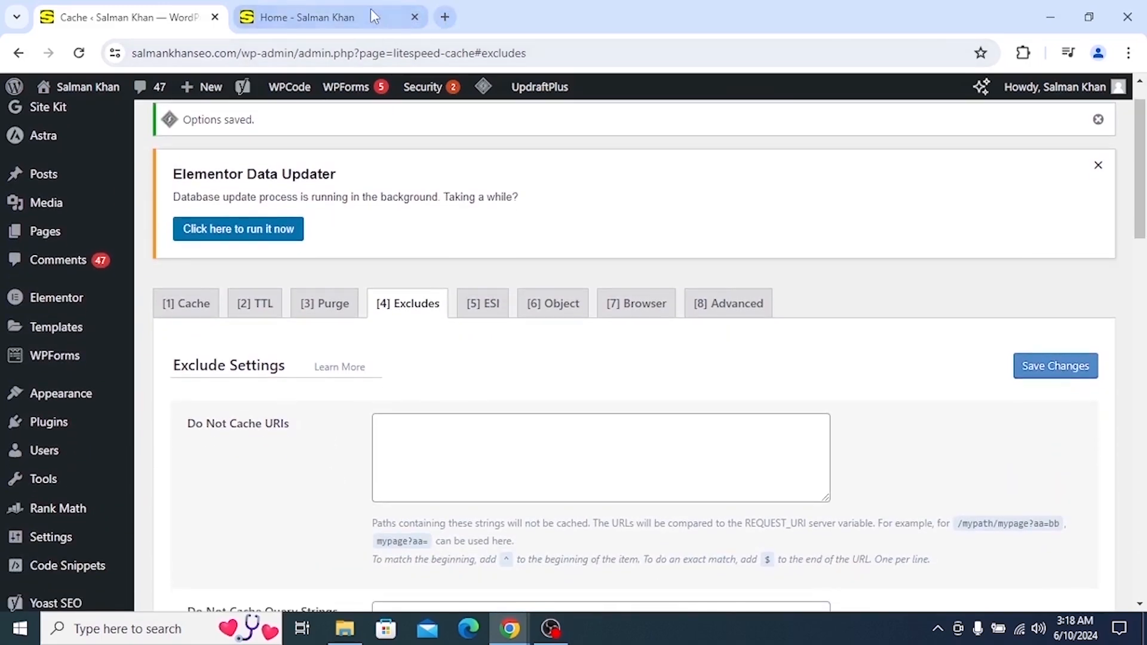
Copy wp-admin/admin.php?page=litespeed-cache#excludes from the current page's address into Do Not Cache URIs.
scroll(339, 476, "down", 2)
left_click(295, 54)
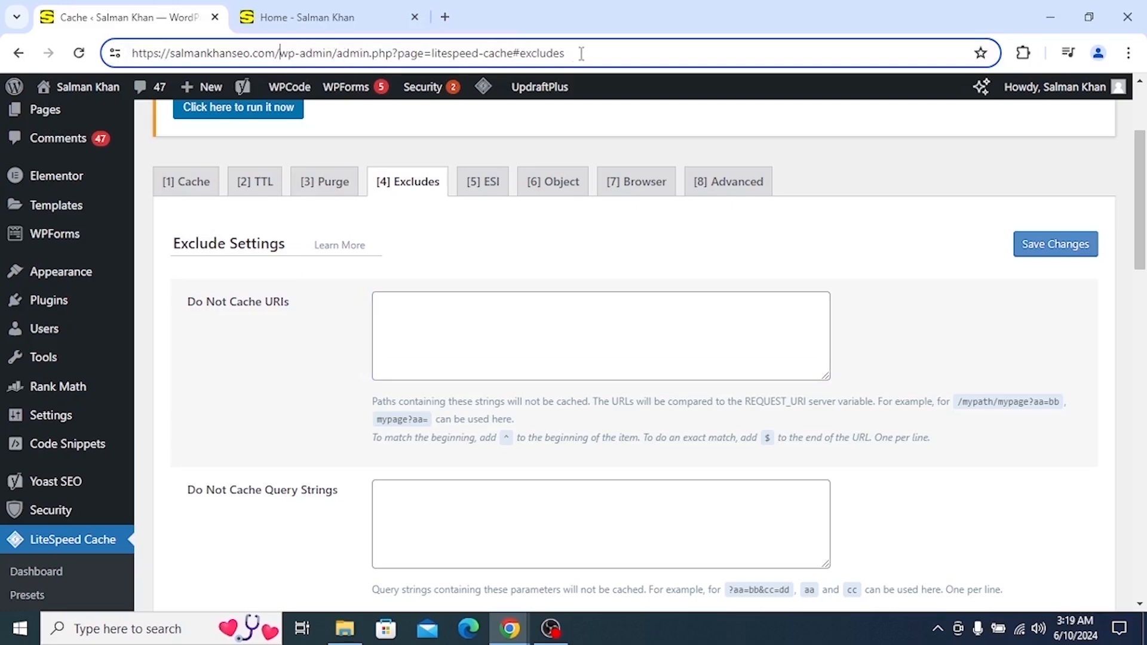
left_click_drag(581, 53, 280, 58)
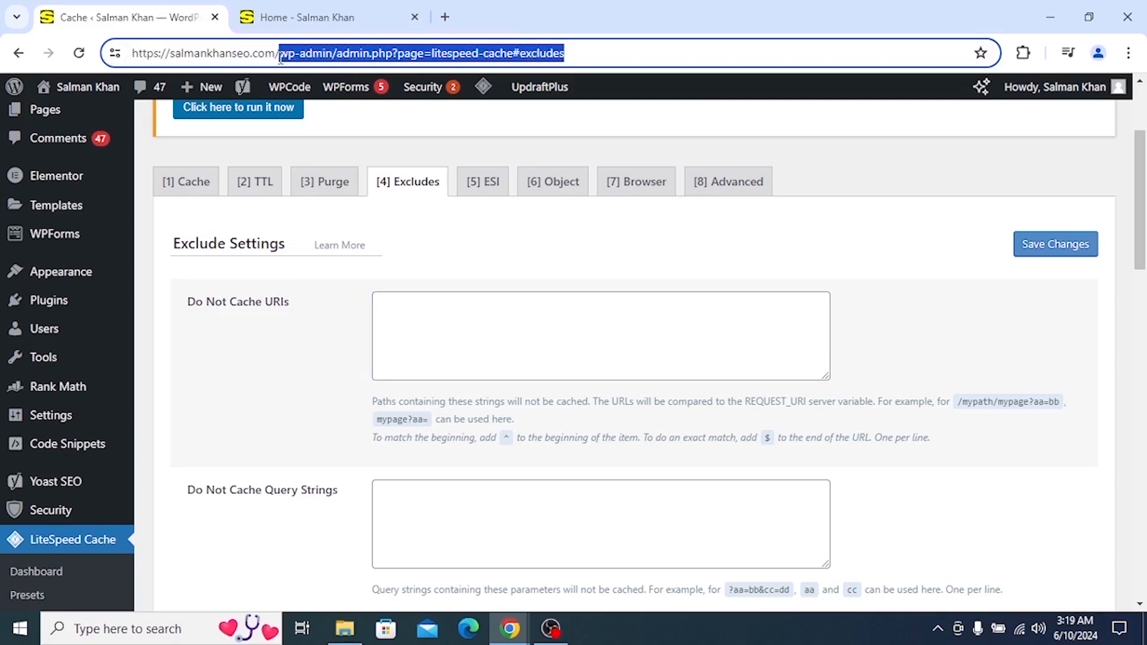
right_click(290, 58)
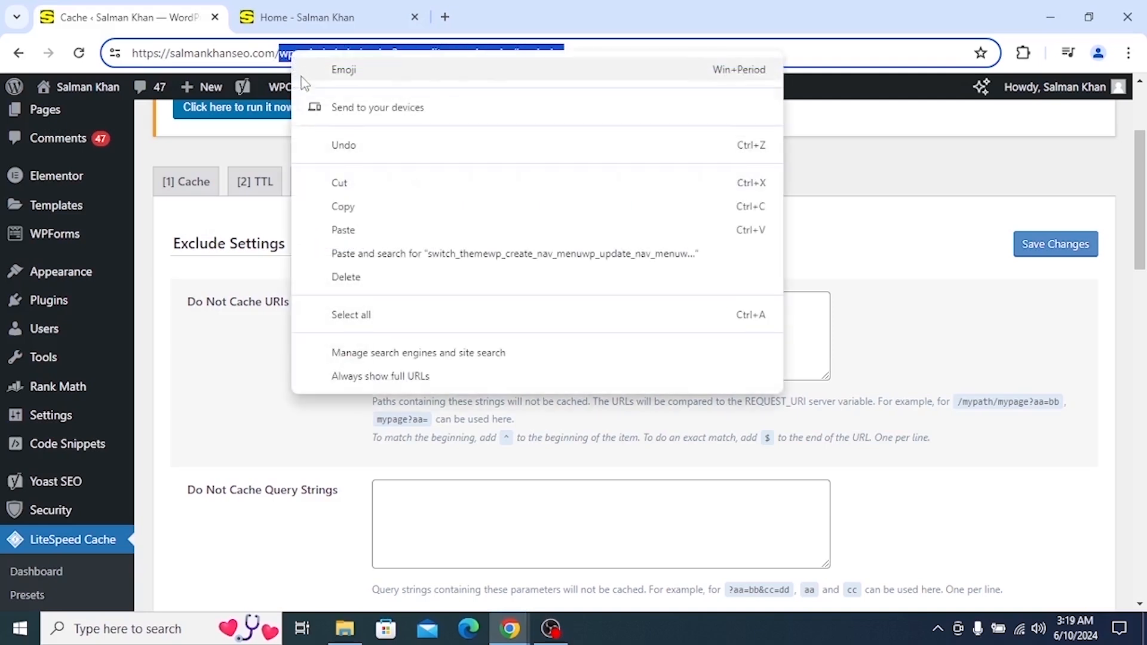
left_click(343, 206)
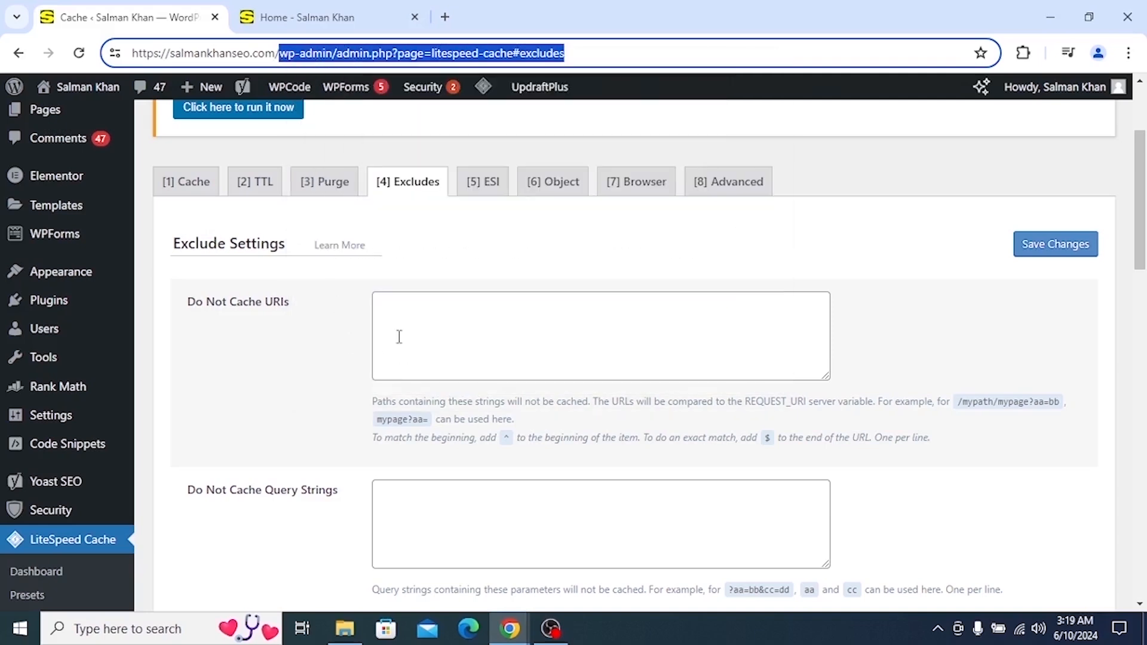
right_click(399, 336)
left_click(422, 210)
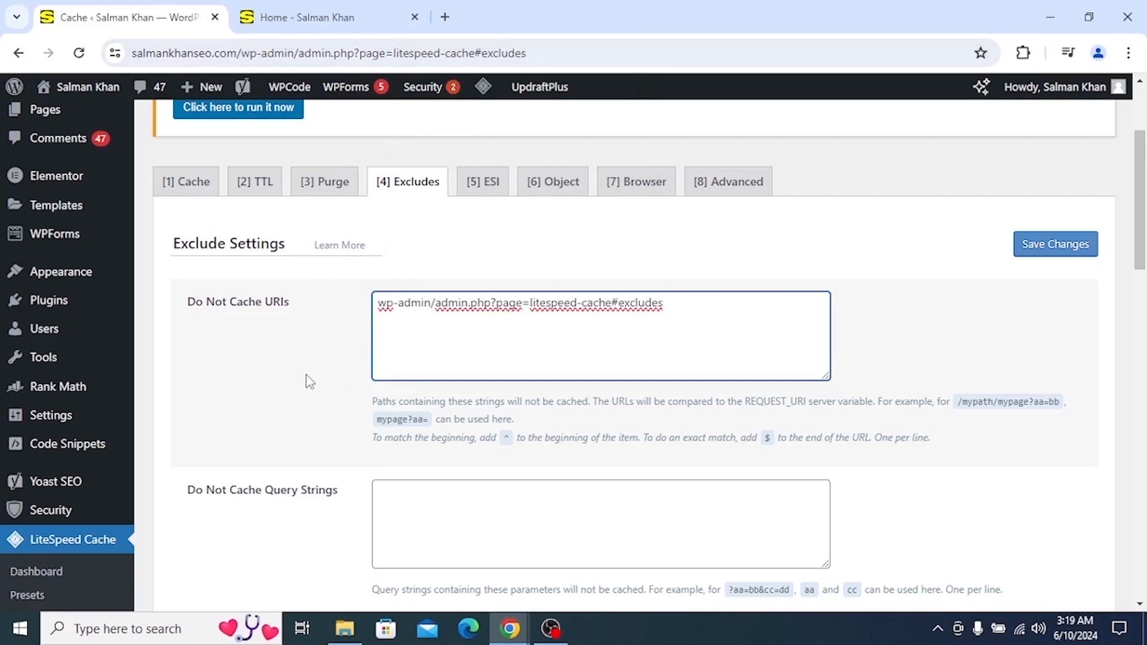
Remove the pasted path from Do Not Cache URIs.
left_click(313, 326)
scroll(316, 358, "down", 2)
left_click_drag(678, 198, 366, 212)
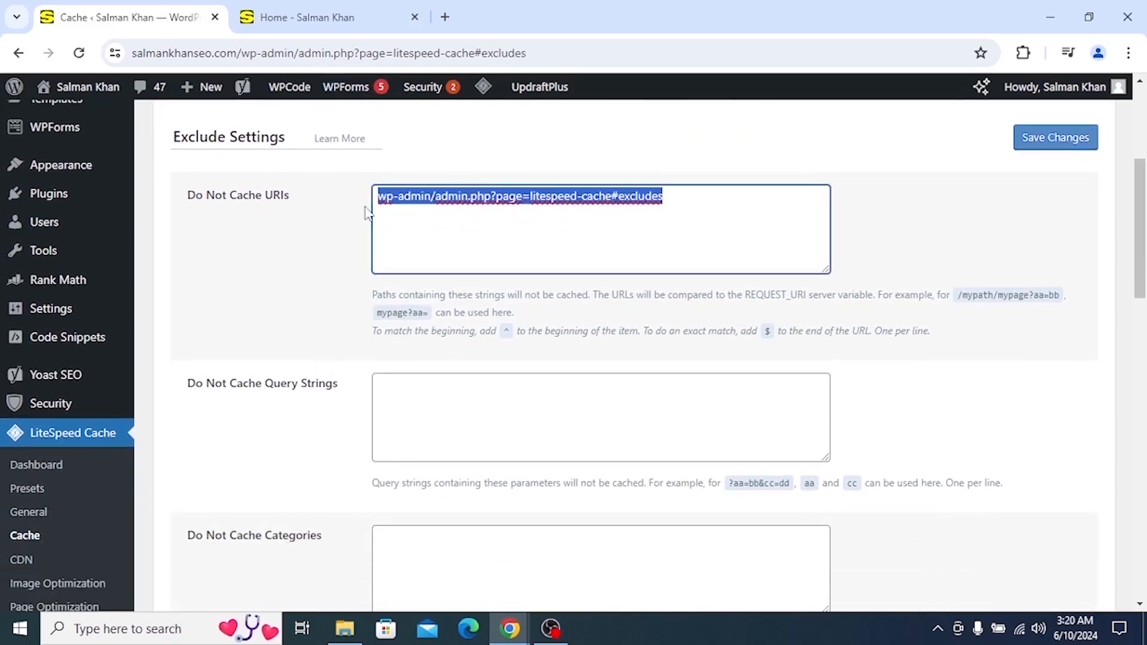
key("BackSpace")
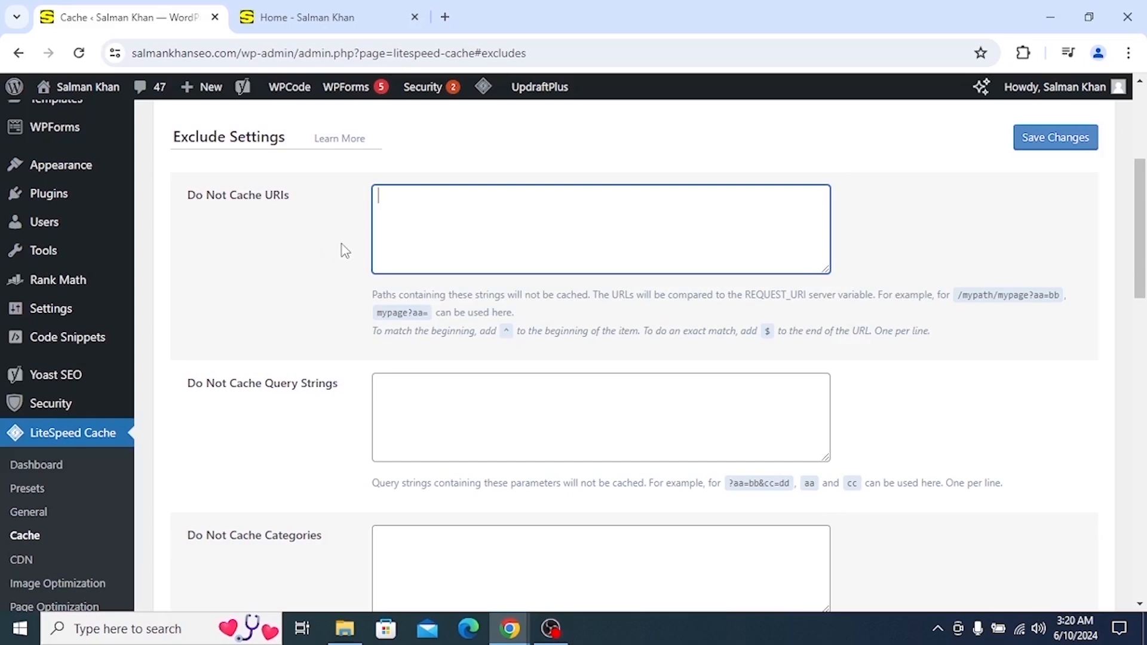
Select Administrator, Author, Contributor and Editor under Do Not Cache Roles.
scroll(335, 275, "down", 2)
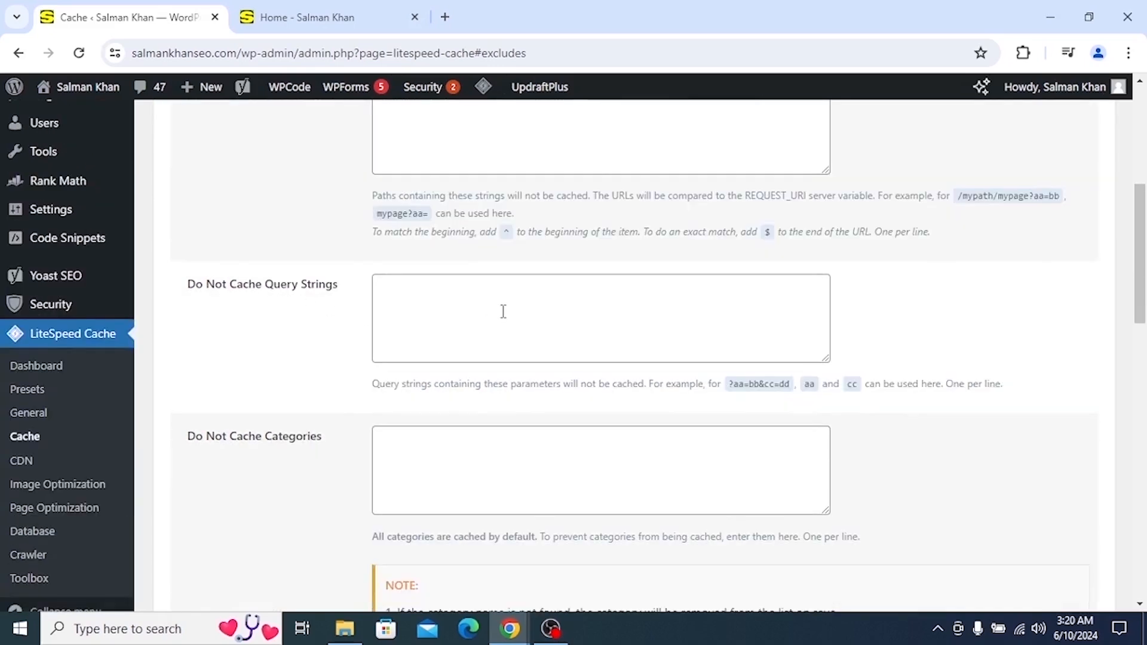
middle_click(328, 253)
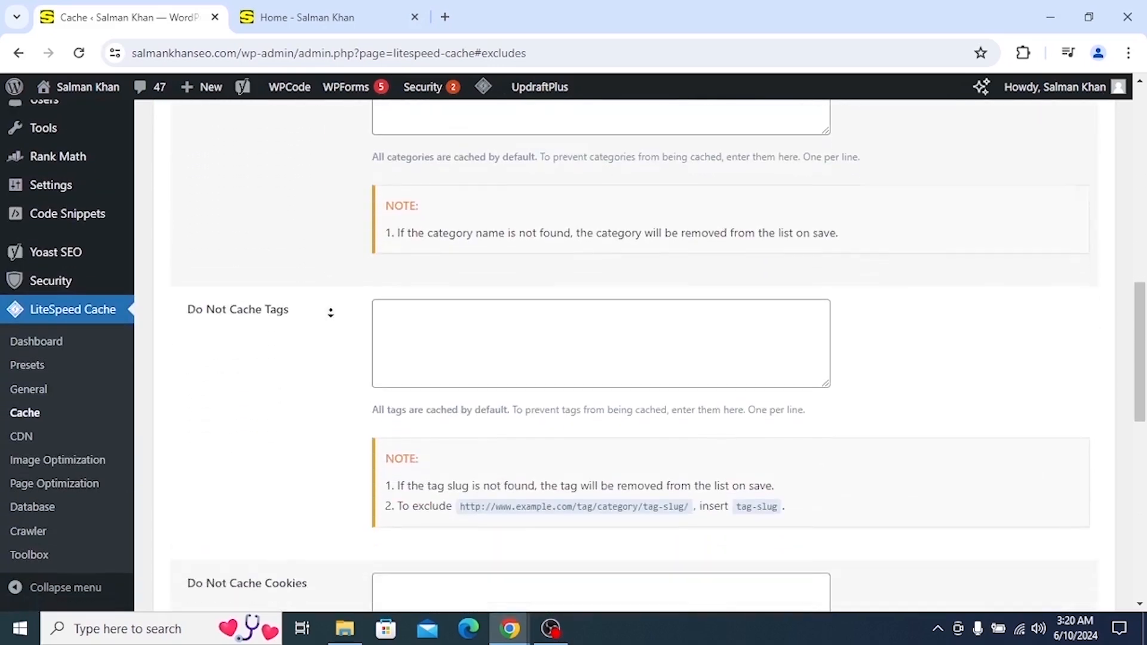
left_click(335, 316)
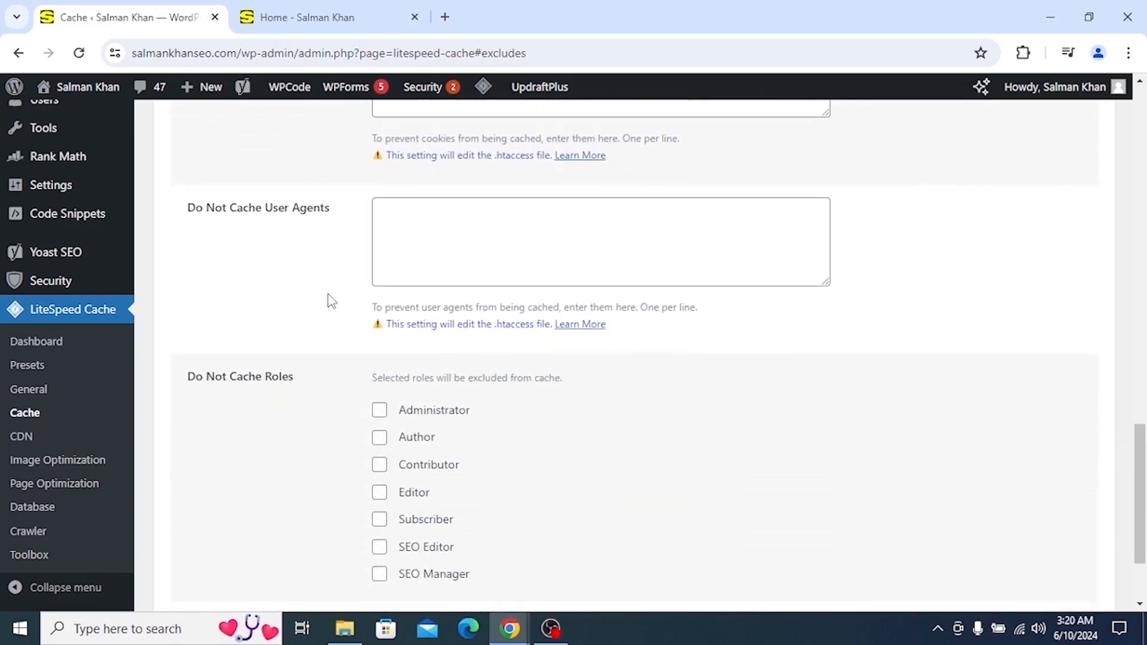
scroll(331, 300, "down", 2)
left_click_drag(172, 255, 320, 263)
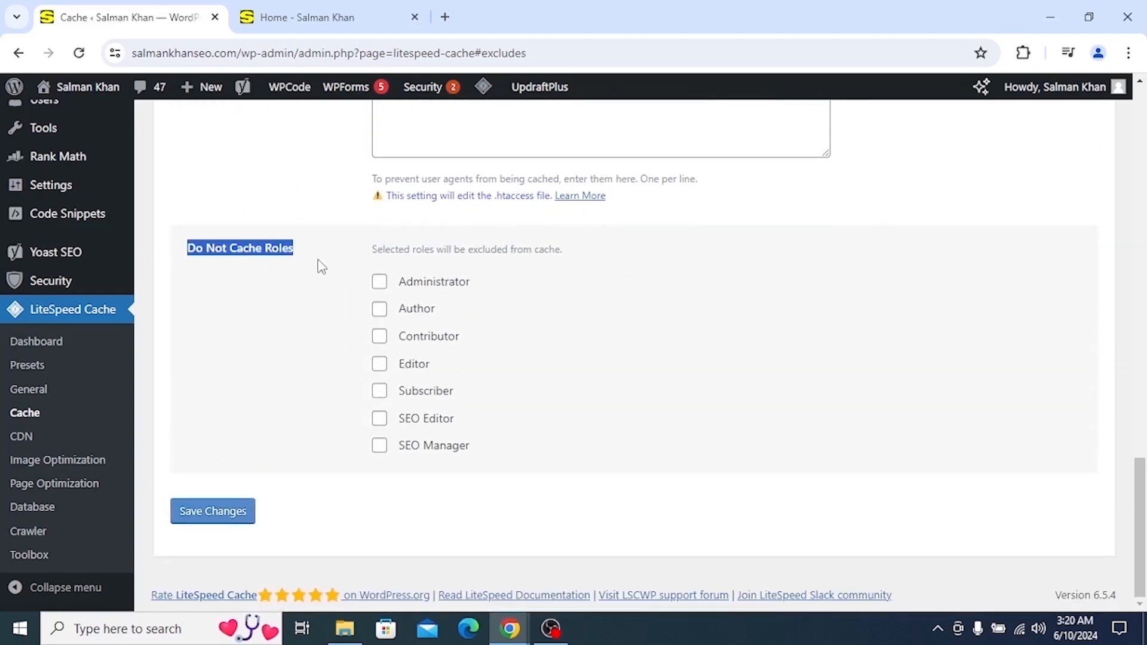
left_click(380, 281)
left_click(380, 311)
left_click(380, 339)
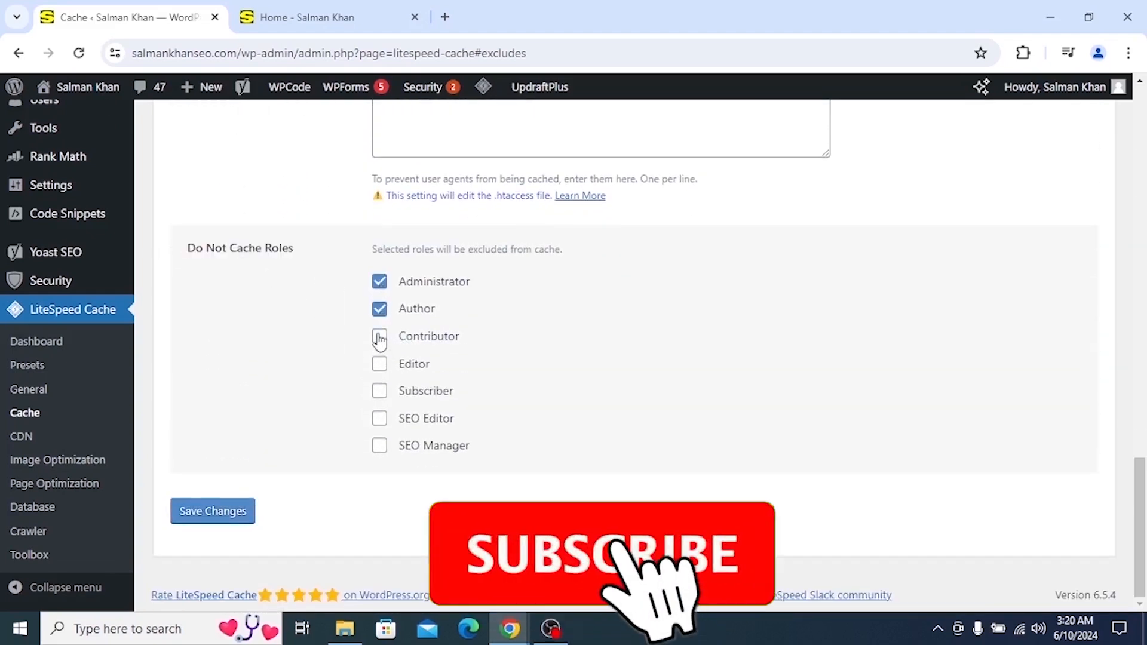
left_click(378, 366)
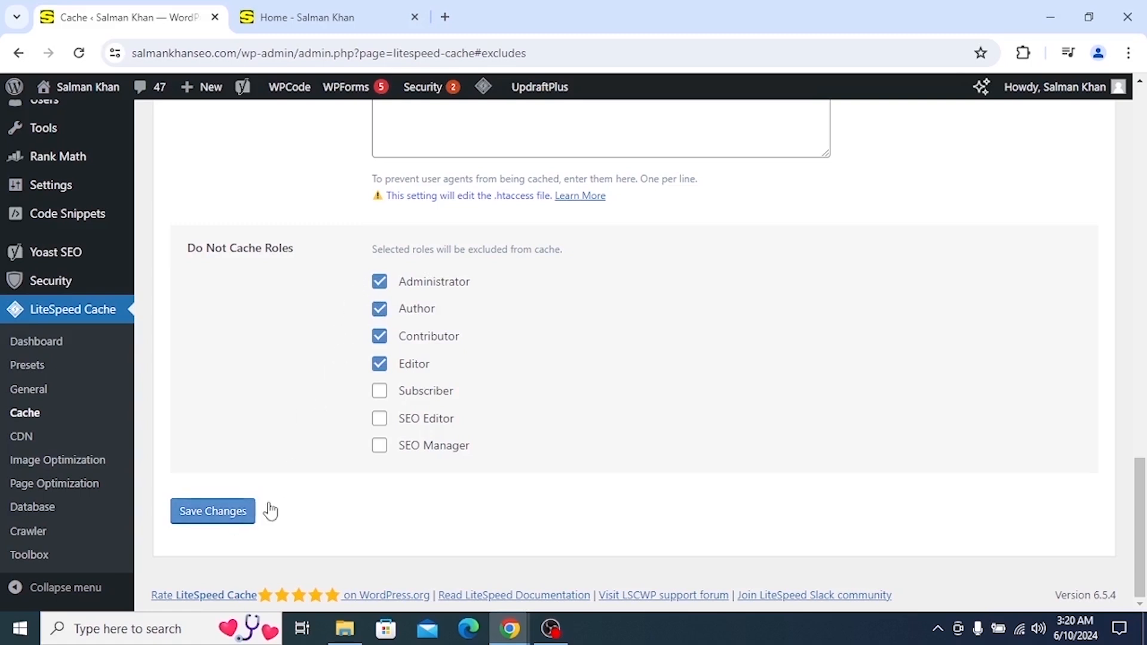
Deselect Administrator, Author, Contributor and Editor under Do Not Cache Roles.
left_click(380, 283)
left_click(379, 309)
left_click(379, 336)
left_click(380, 363)
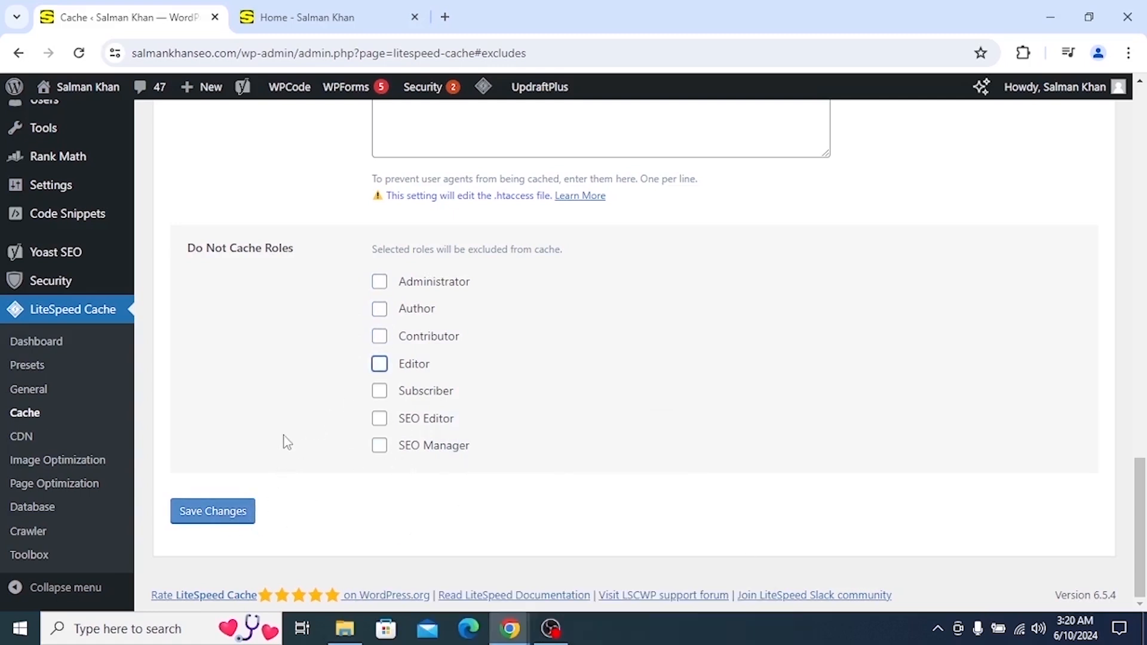
Open the ESI settings and review Enable ESI, Cache Admin Bar, Cache Comment Form, ESI Nonces and the Vary Group values.
scroll(292, 358, "up", 20)
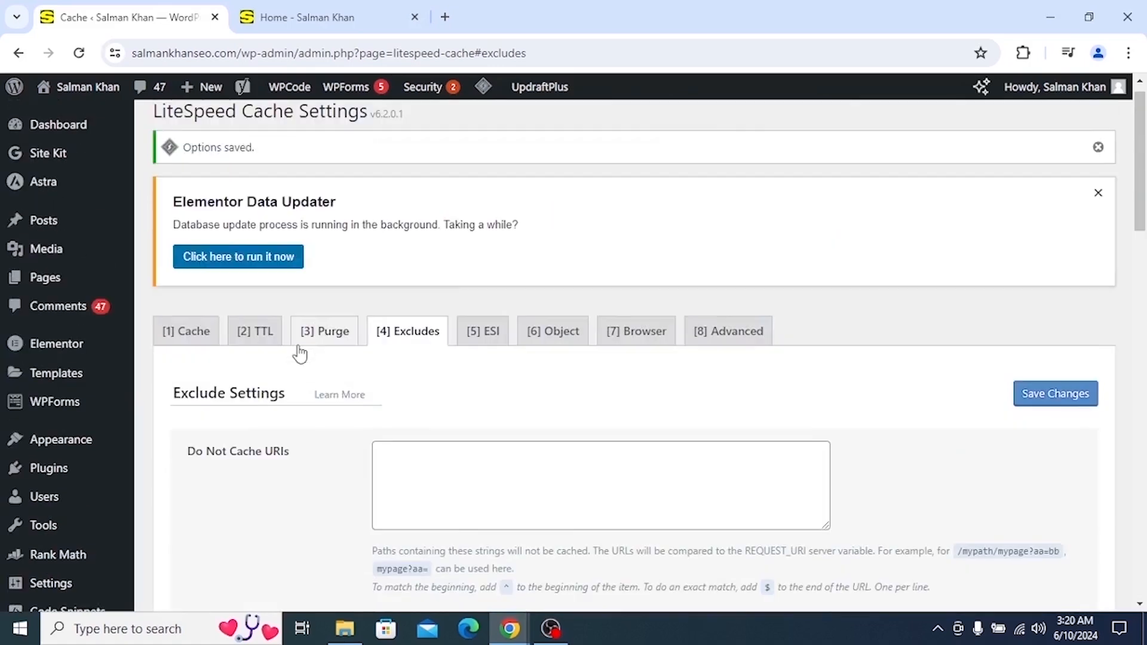
scroll(323, 389, "down", 1)
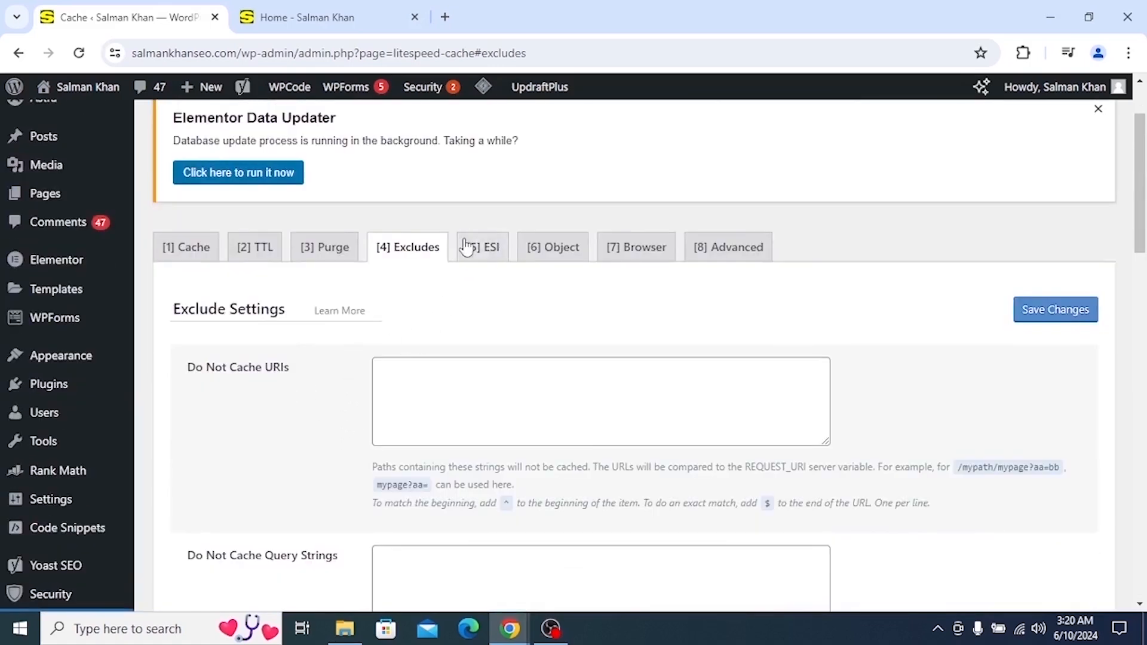
left_click(491, 246)
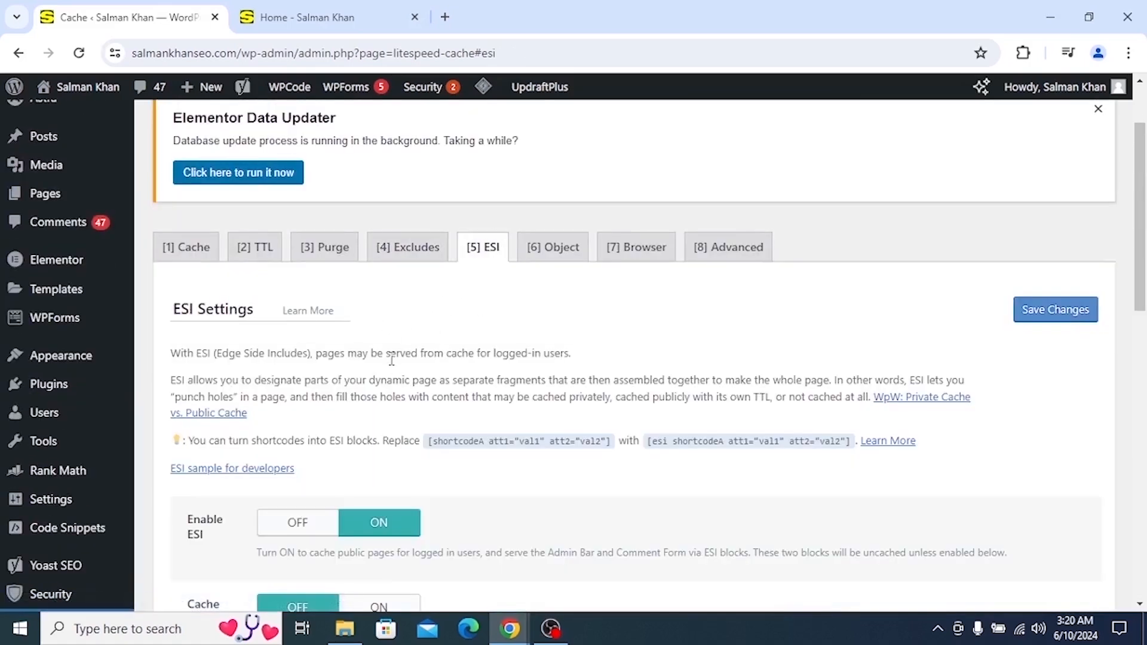
scroll(460, 341, "down", 5)
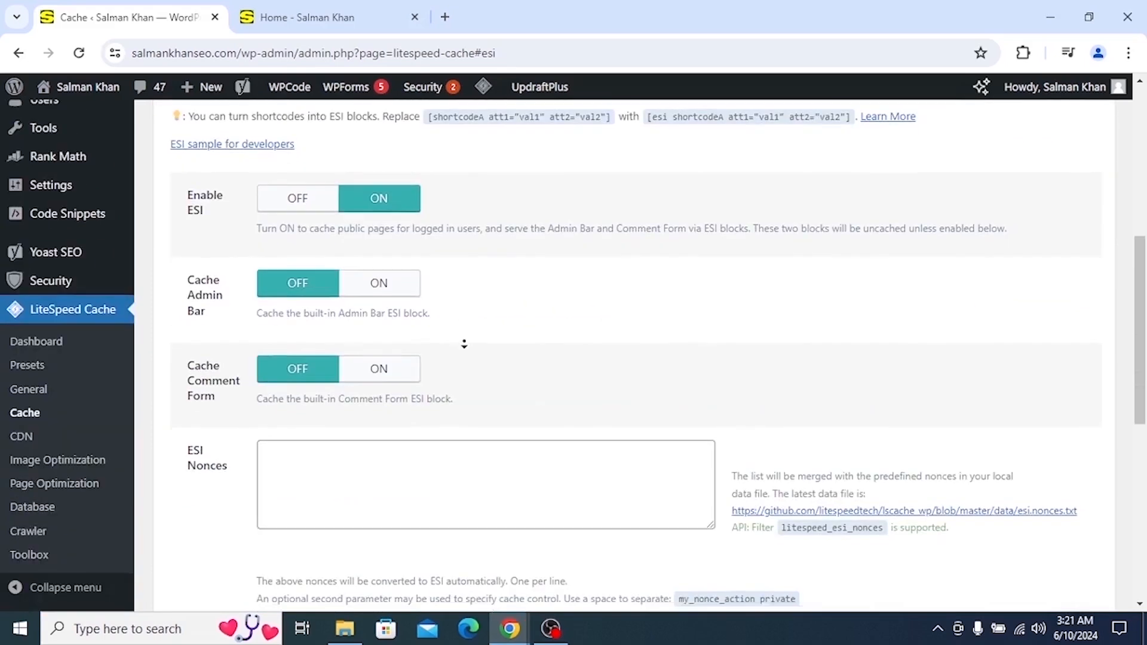
scroll(468, 348, "up", 1)
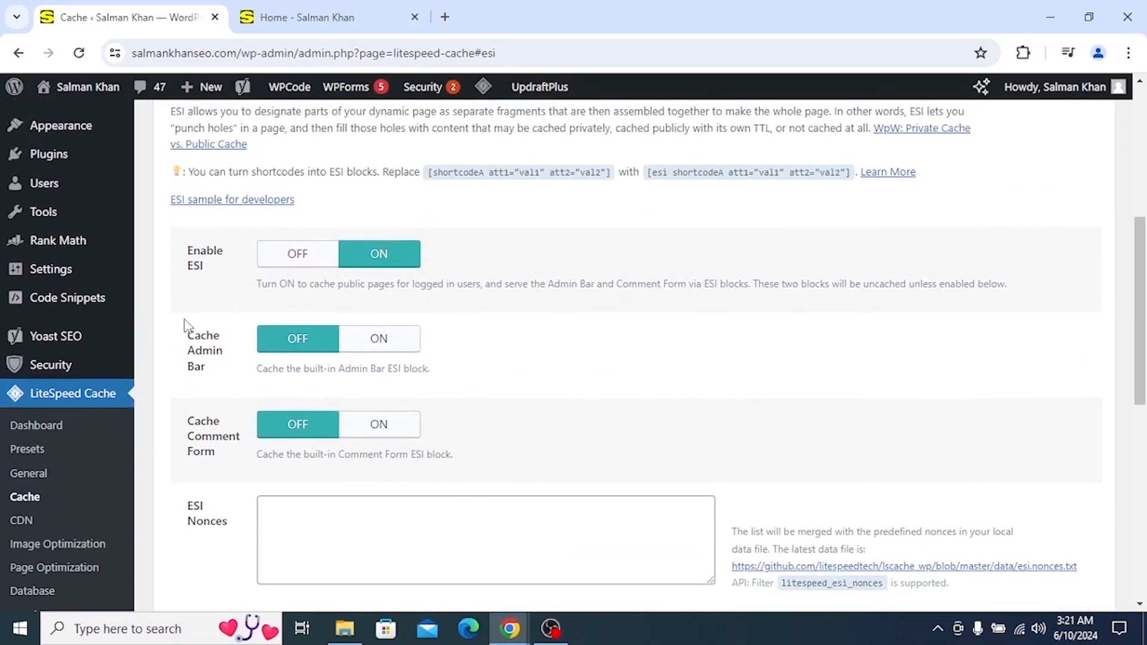
left_click_drag(187, 258, 203, 266)
left_click(274, 315)
scroll(448, 299, "down", 3)
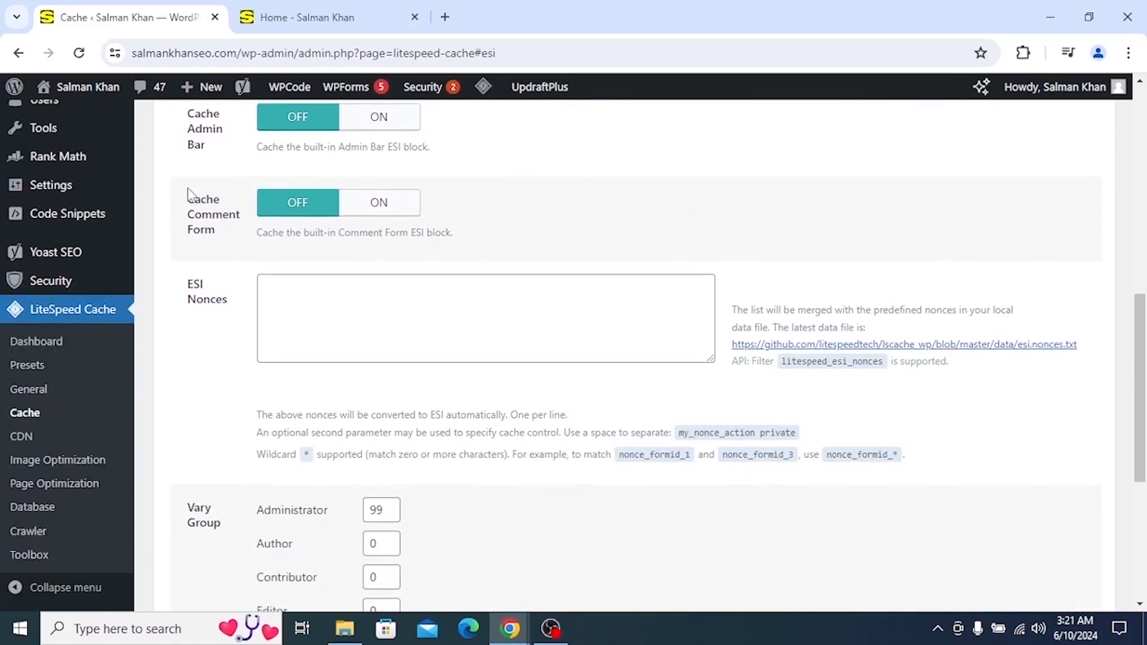
left_click_drag(189, 194, 216, 233)
left_click(264, 380)
scroll(263, 365, "down", 4)
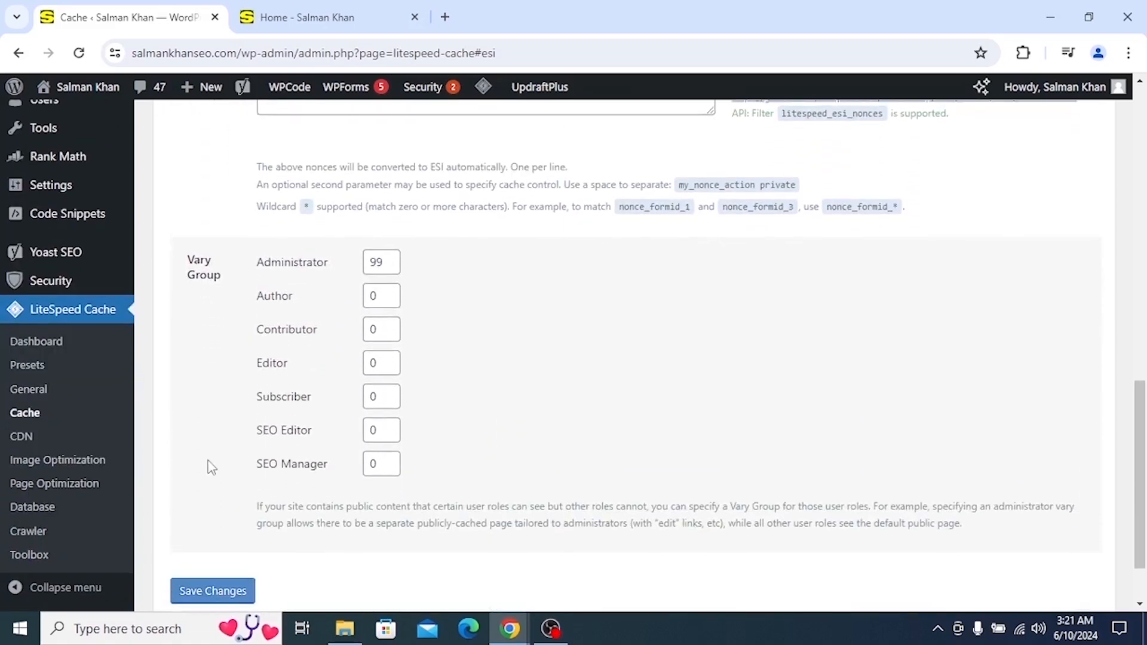
Open the Object cache settings and set Object Cache to ON.
scroll(491, 510, "up", 12)
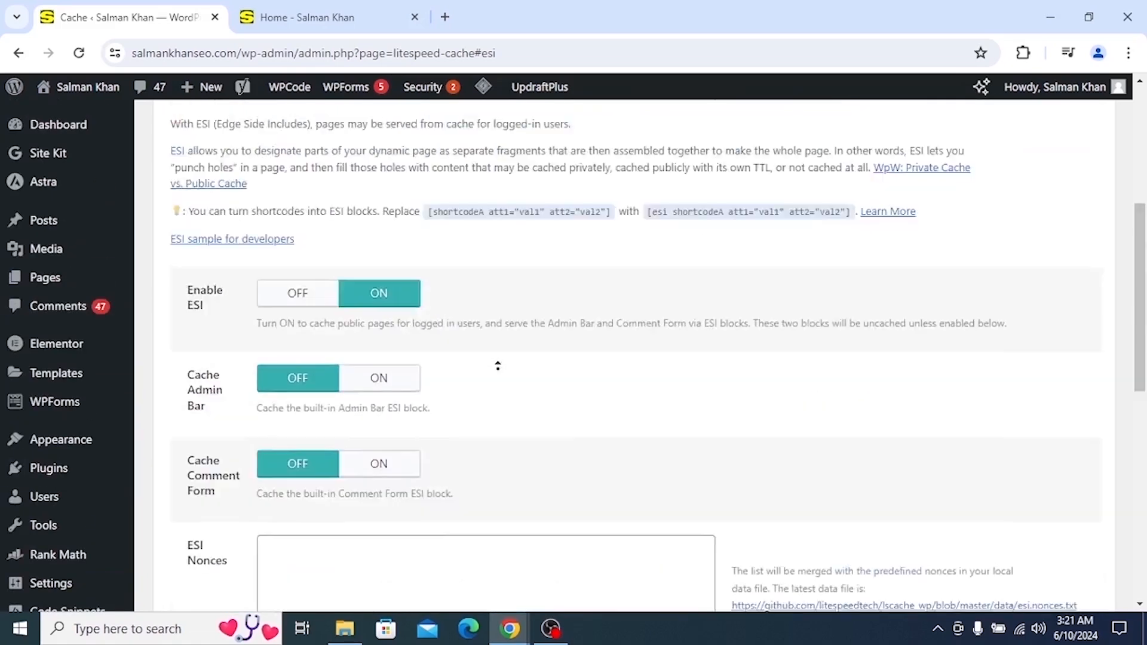
left_click(567, 350)
scroll(484, 226, "down", 4)
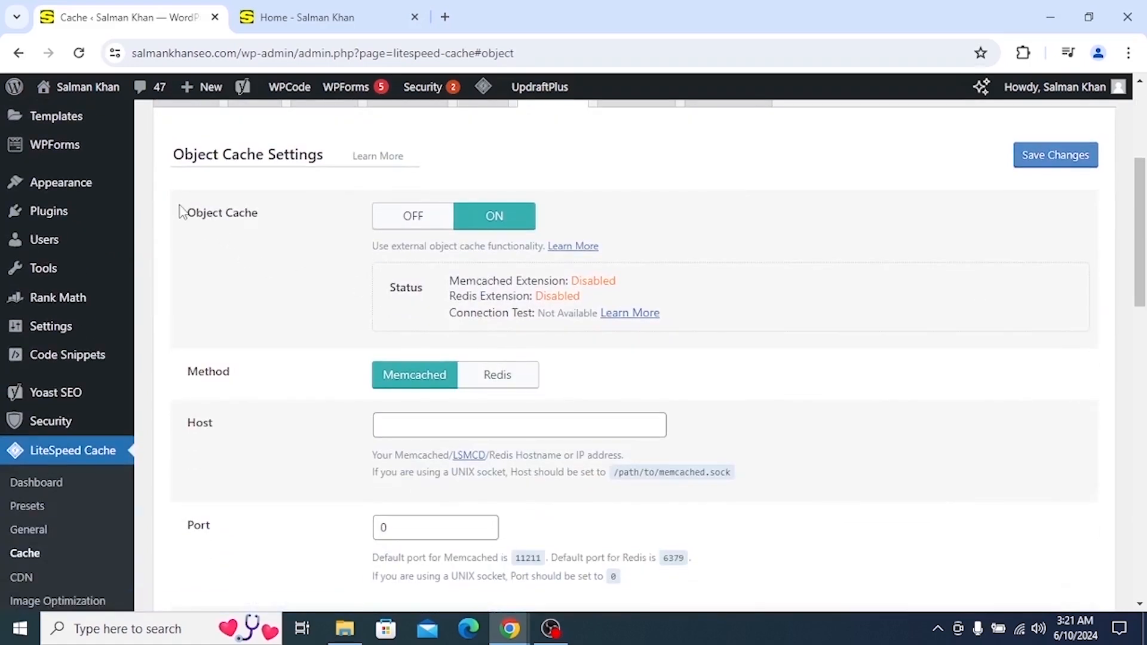
left_click_drag(180, 206, 262, 224)
left_click(298, 186)
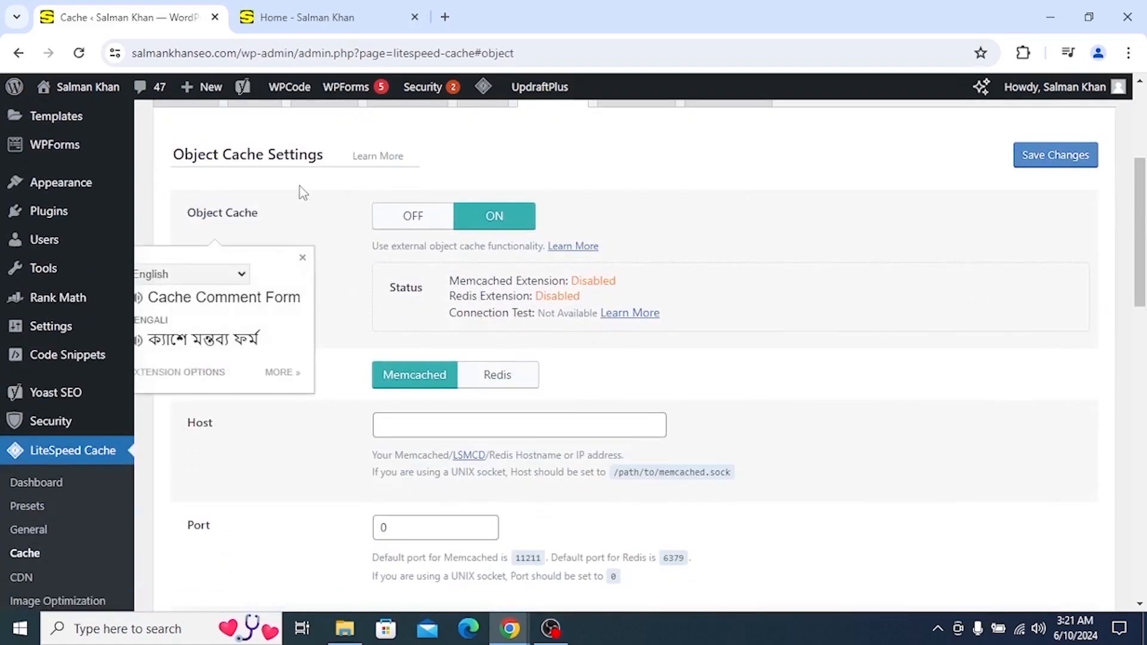
left_click(415, 223)
left_click(498, 225)
Check the Memcached Extension and Redis Extension entries in the Object Cache status.
left_click_drag(387, 285, 524, 279)
left_click(448, 284)
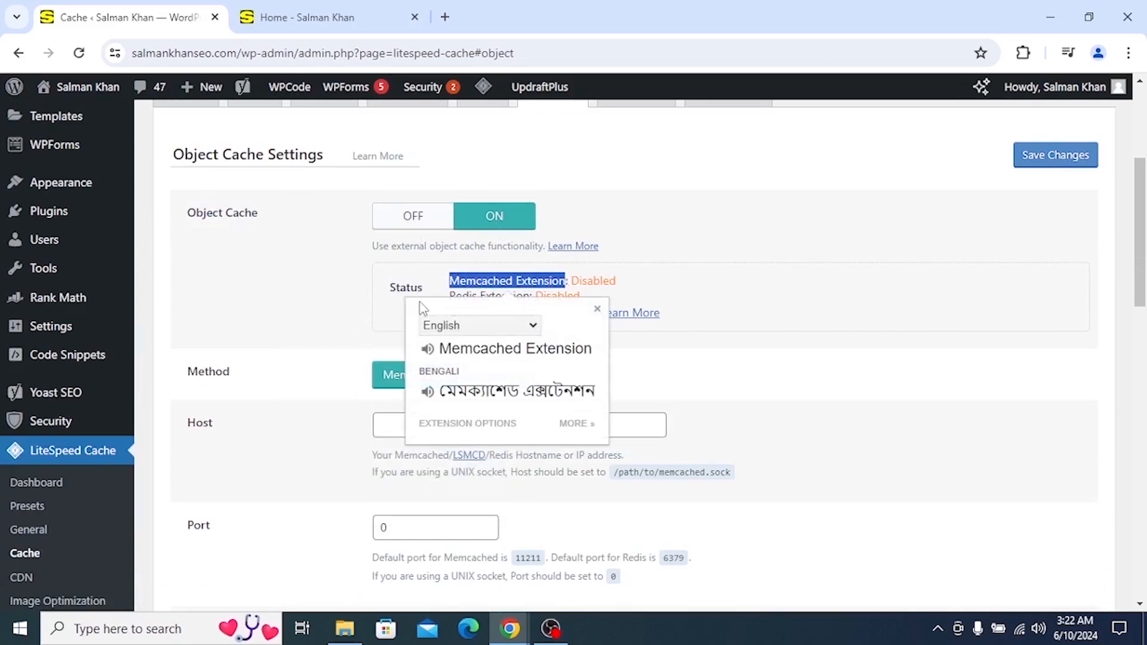
left_click(449, 280)
left_click_drag(449, 280, 583, 304)
left_click(457, 297)
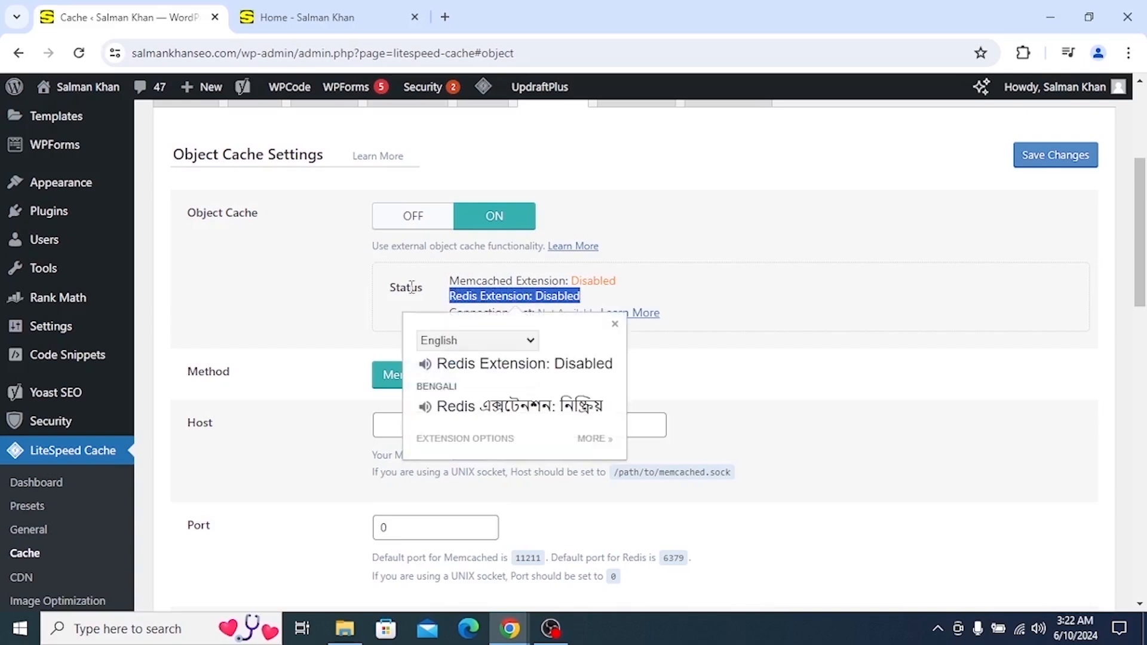
left_click(348, 311)
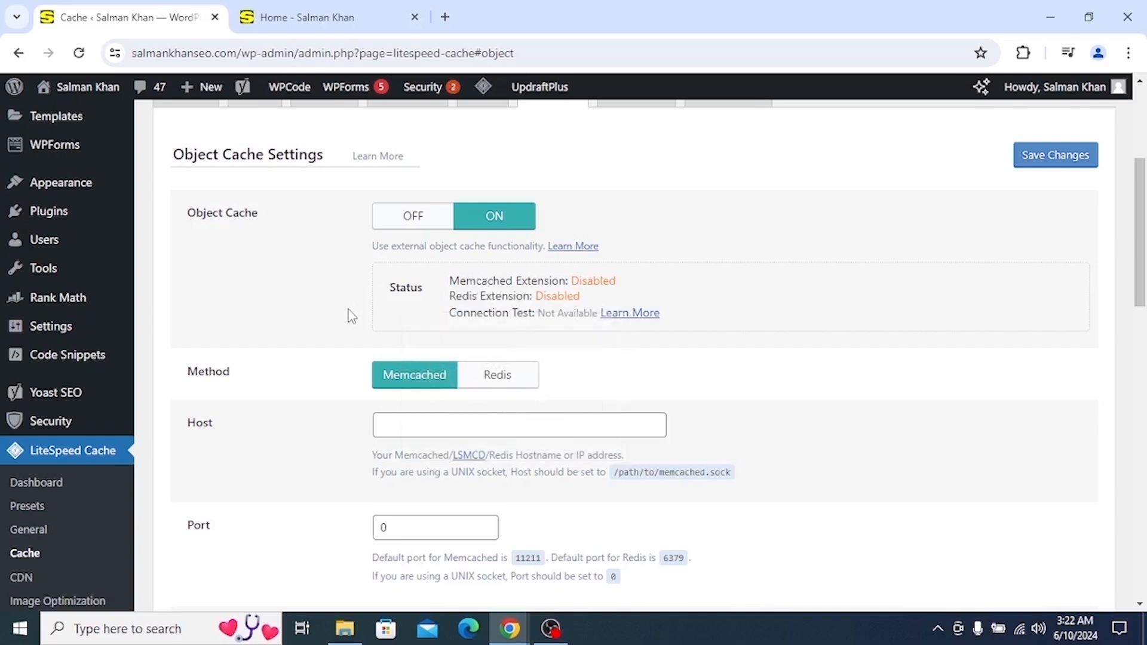
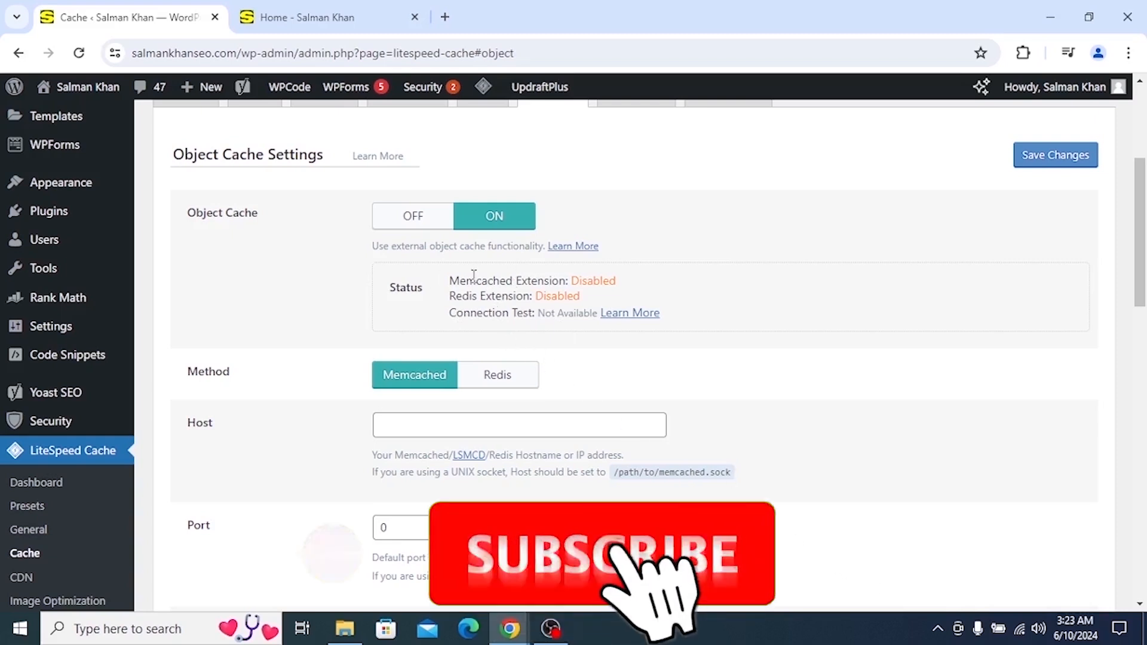
Open the hosting account's cPanel in a separate browser tab, go to its Software section, and close the client area page.
left_click(445, 18)
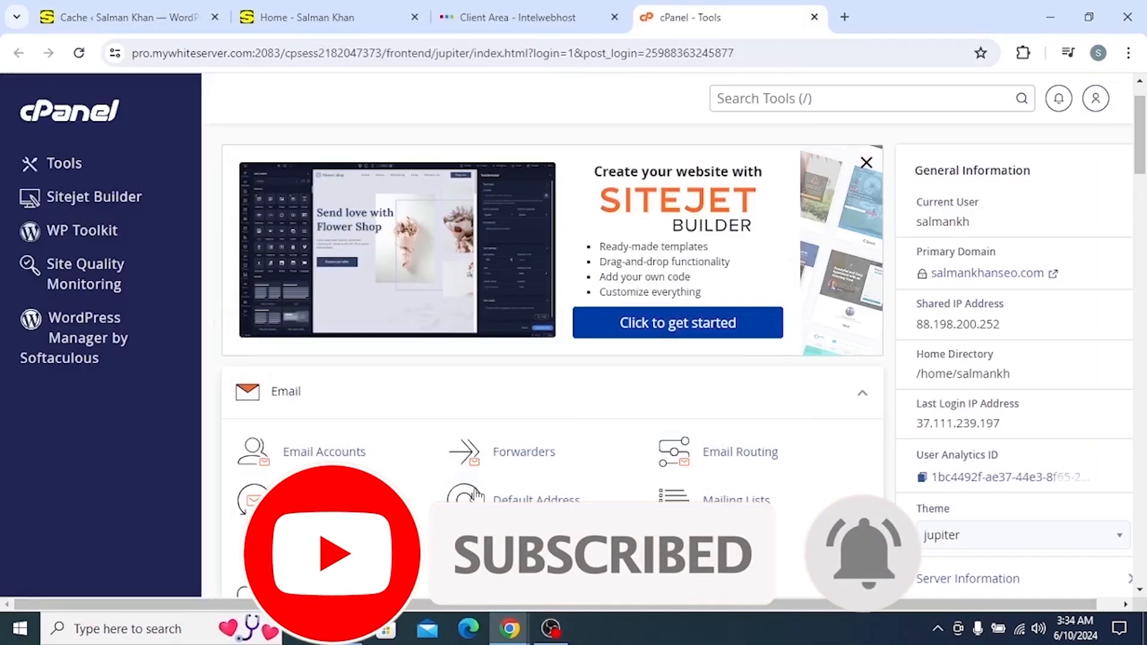
scroll(424, 412, "down", 5)
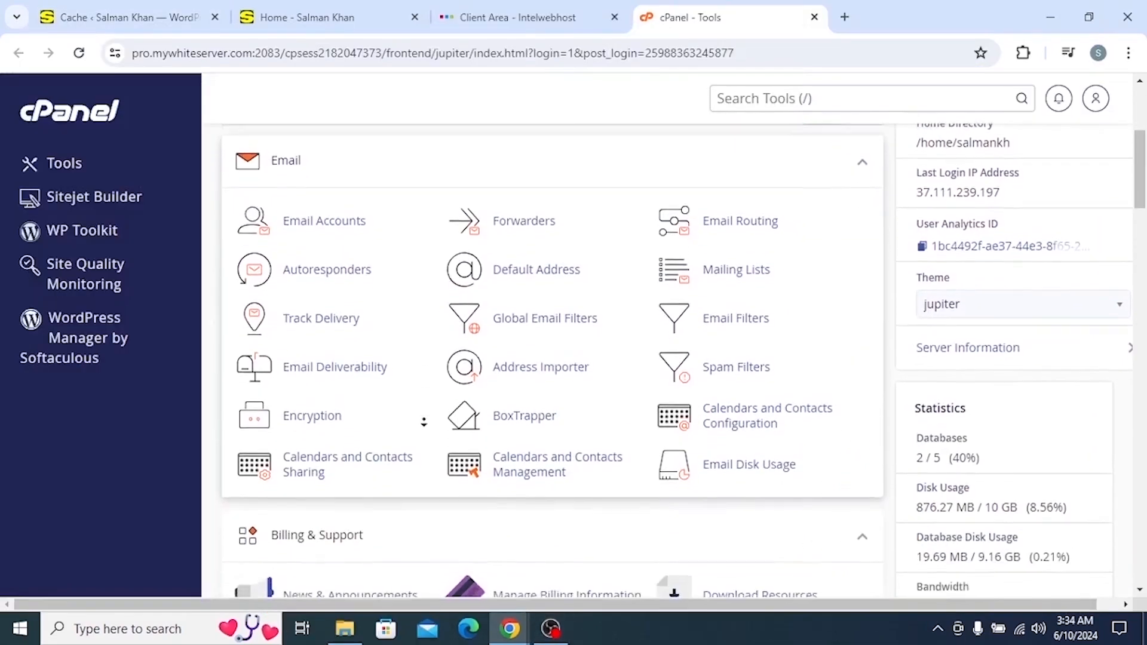
scroll(423, 418, "down", 1)
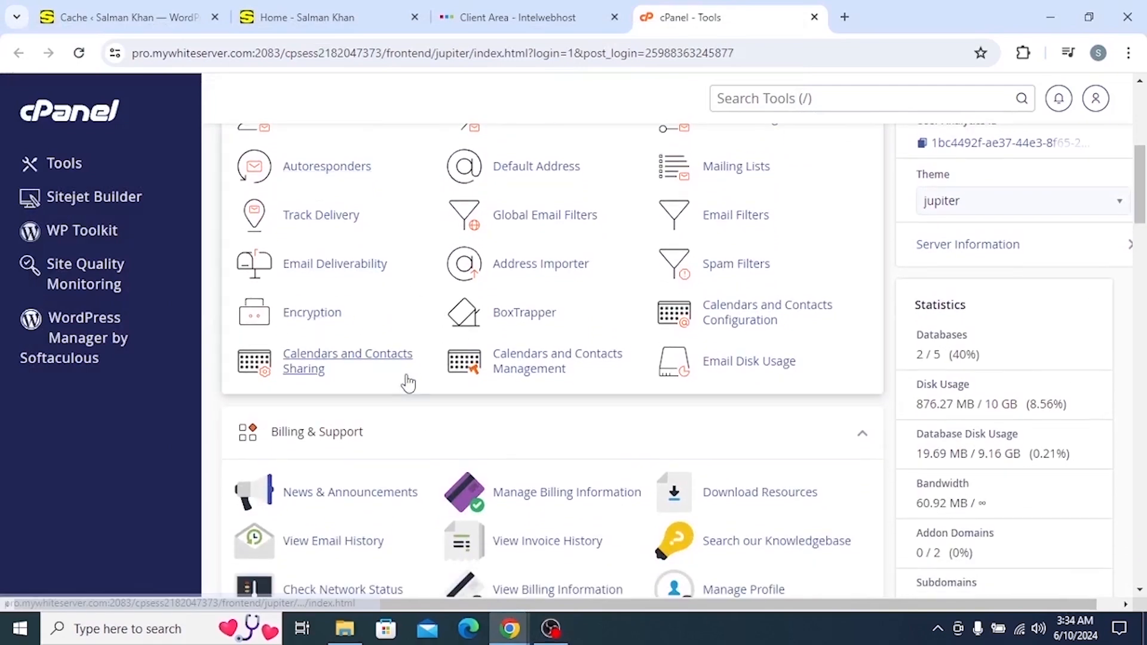
scroll(457, 397, "down", 2)
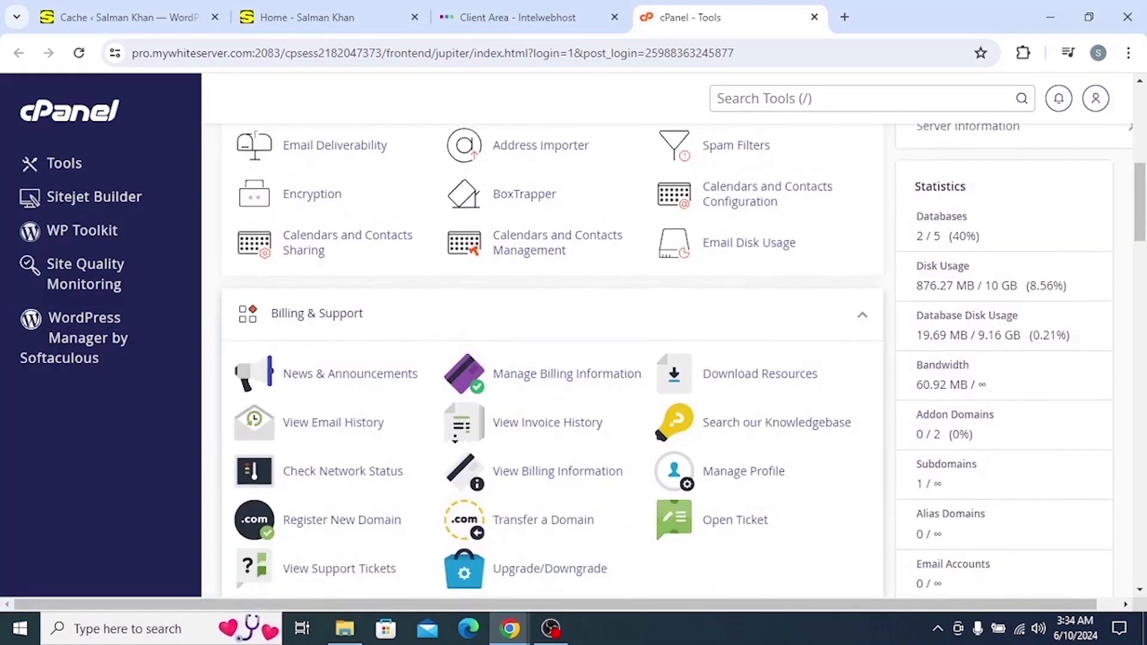
middle_click(430, 391)
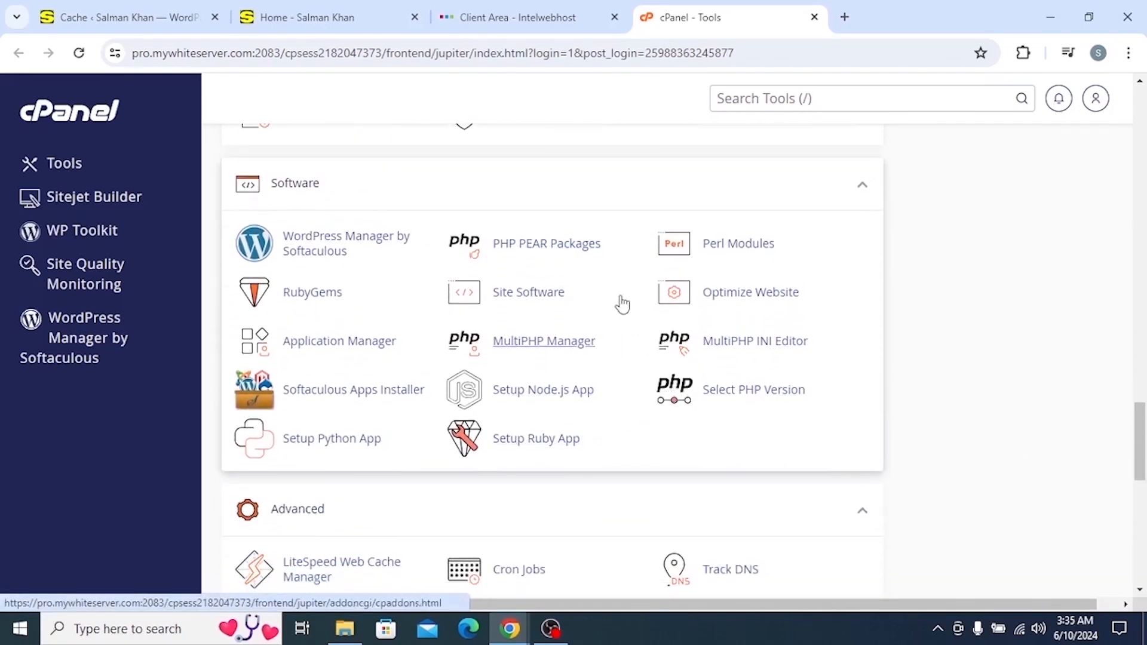
left_click(545, 24)
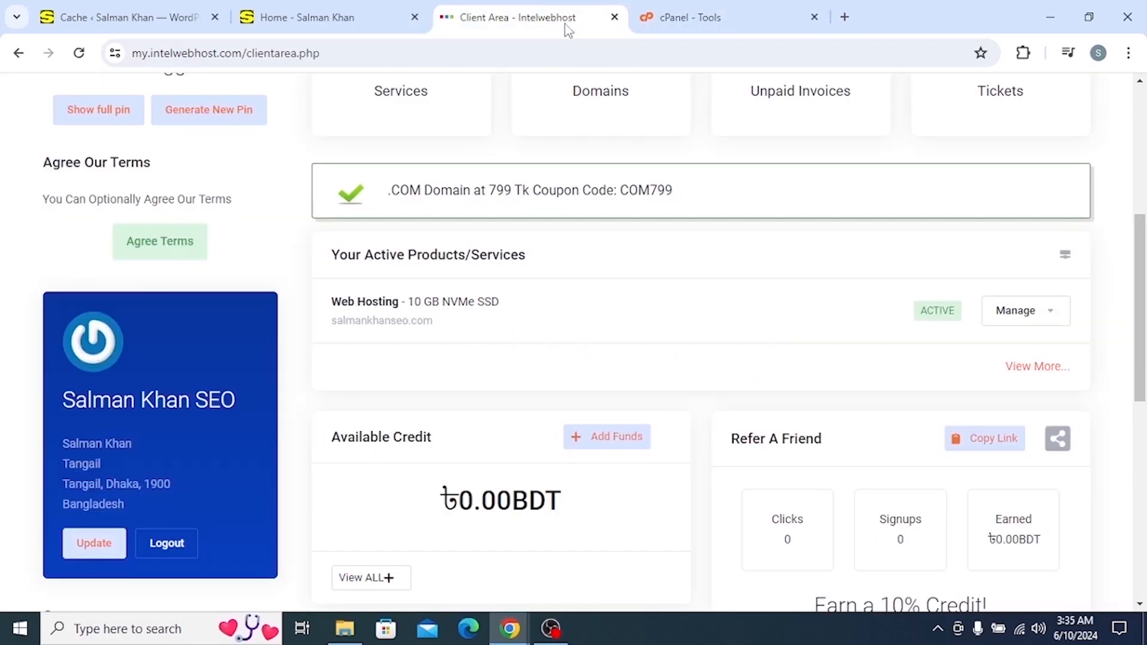
left_click(613, 18)
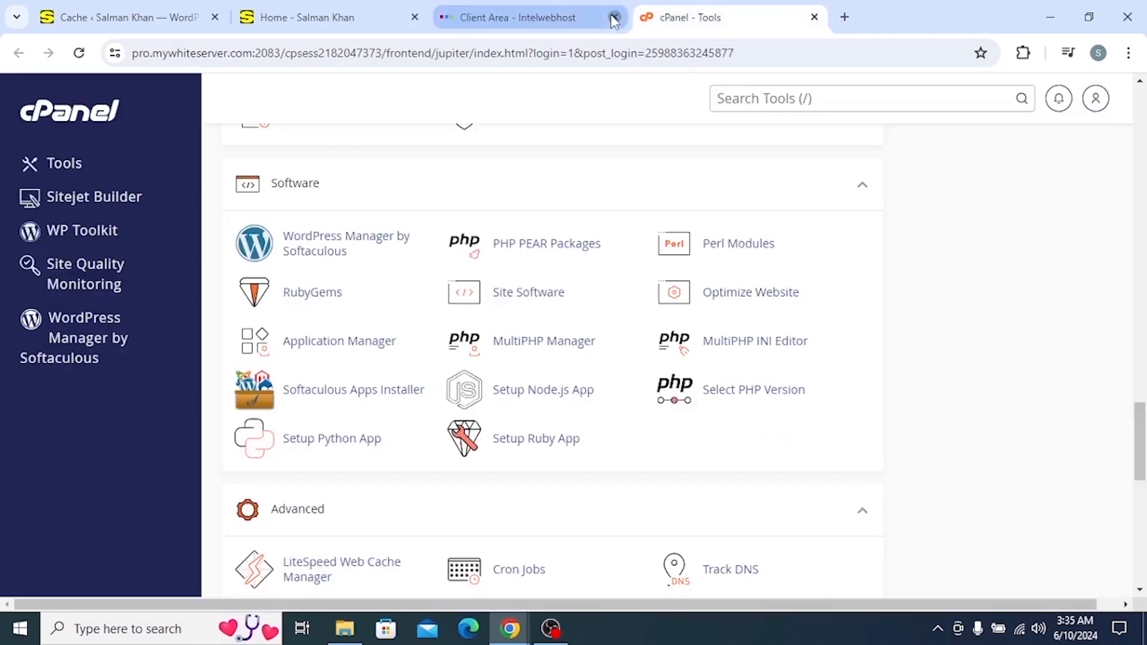
left_click(937, 630)
left_click(935, 596)
left_click_drag(582, 345, 824, 447)
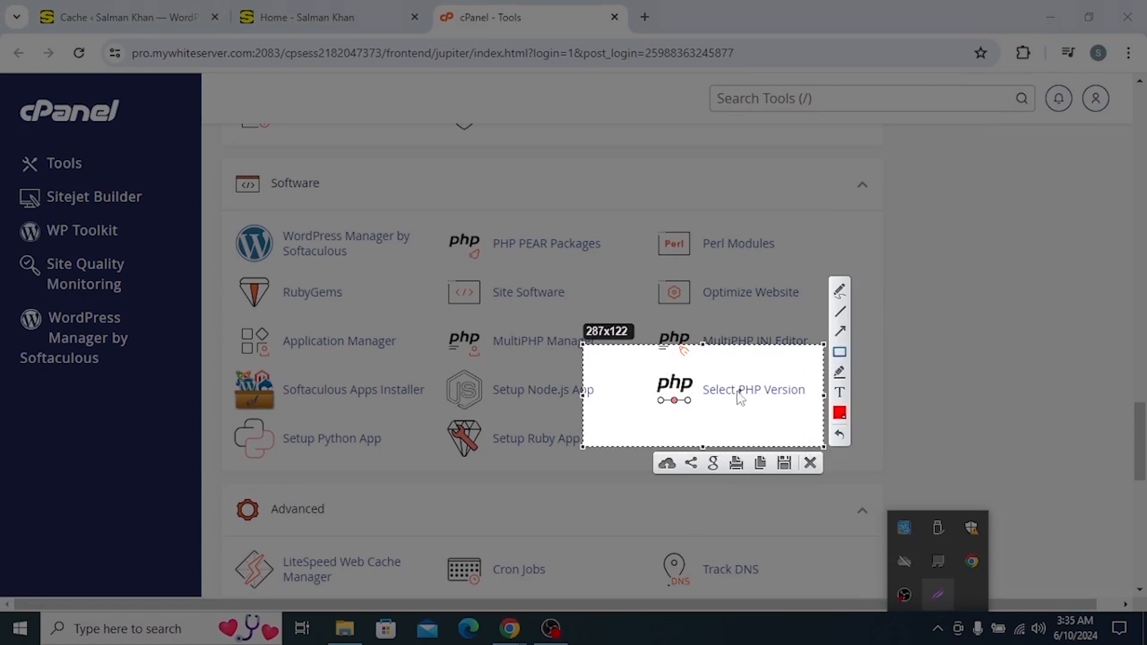
left_click_drag(616, 383, 811, 418)
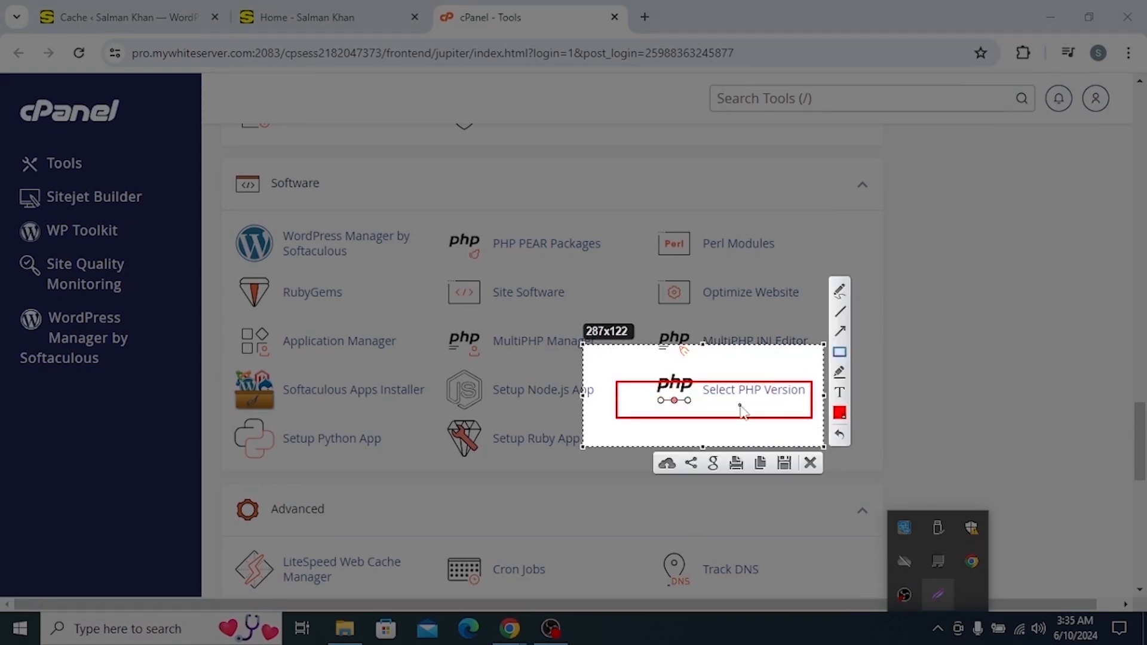
right_click(673, 395)
left_click(682, 510)
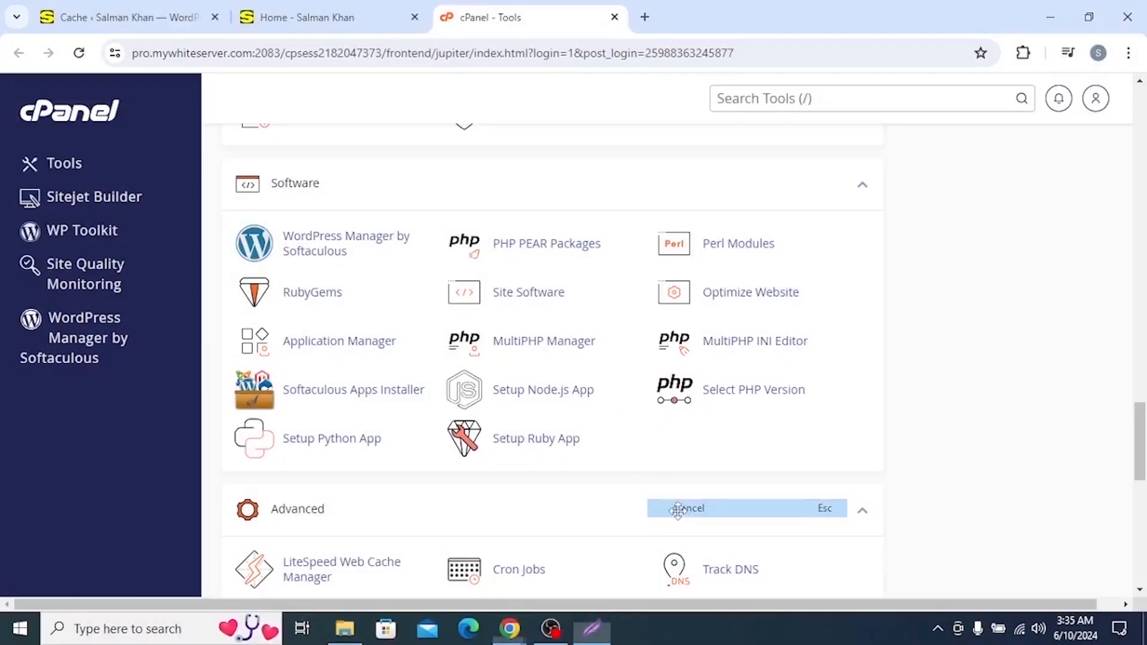
Open Select PHP Version in cPanel and go through its list of PHP extensions.
left_click(723, 401)
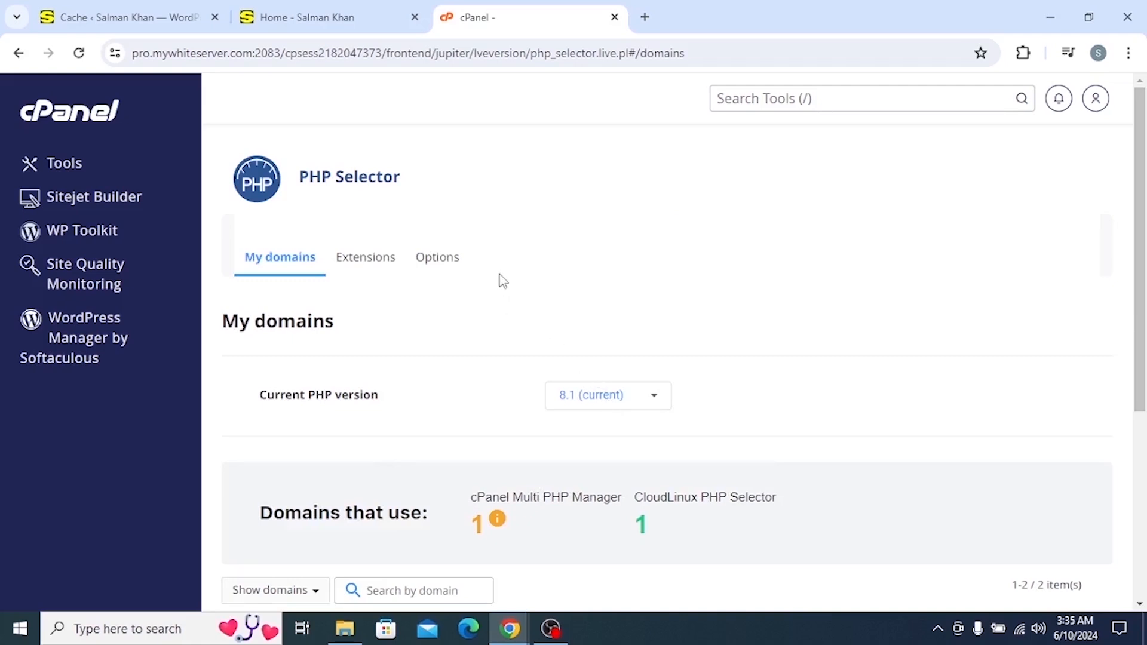
left_click(364, 259)
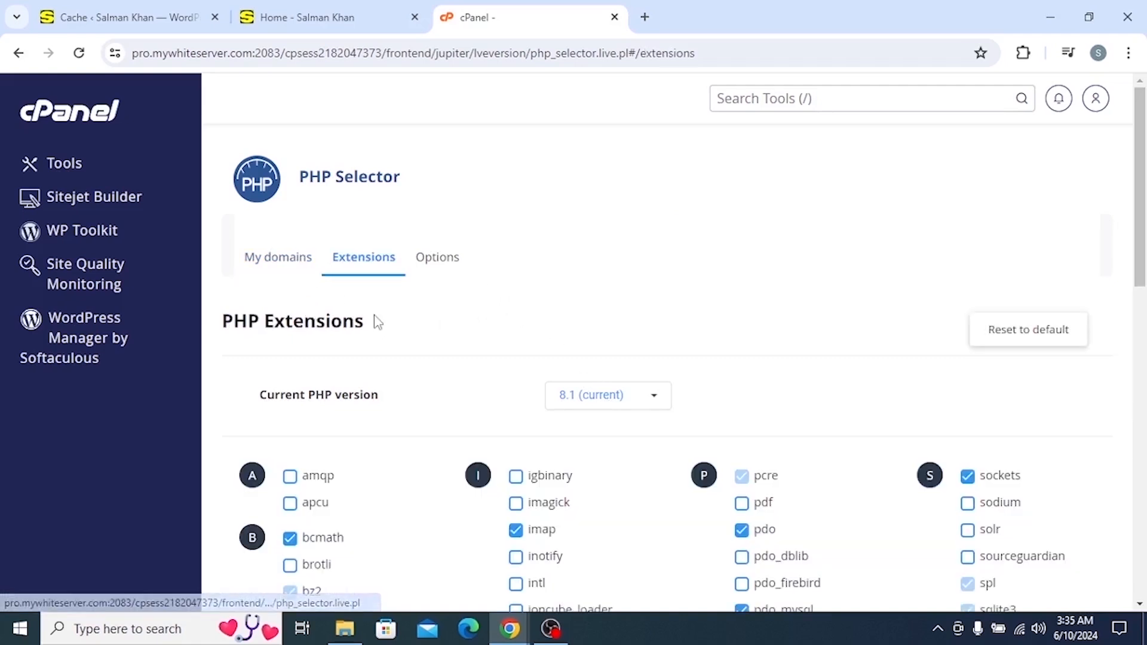
scroll(472, 304, "down", 4)
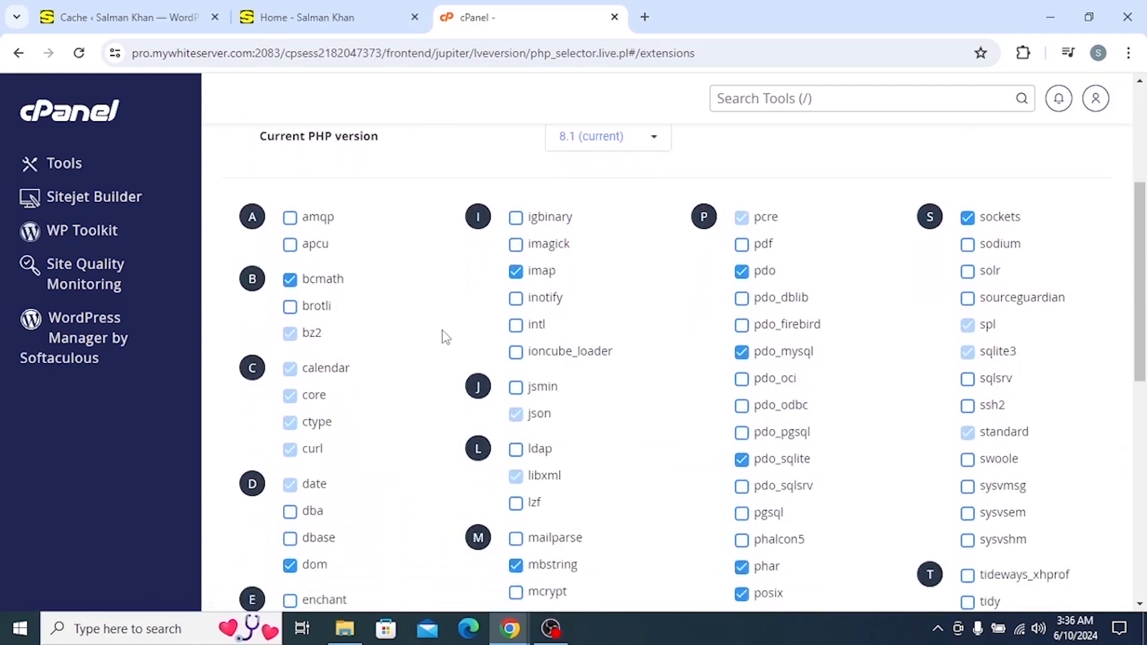
middle_click(425, 250)
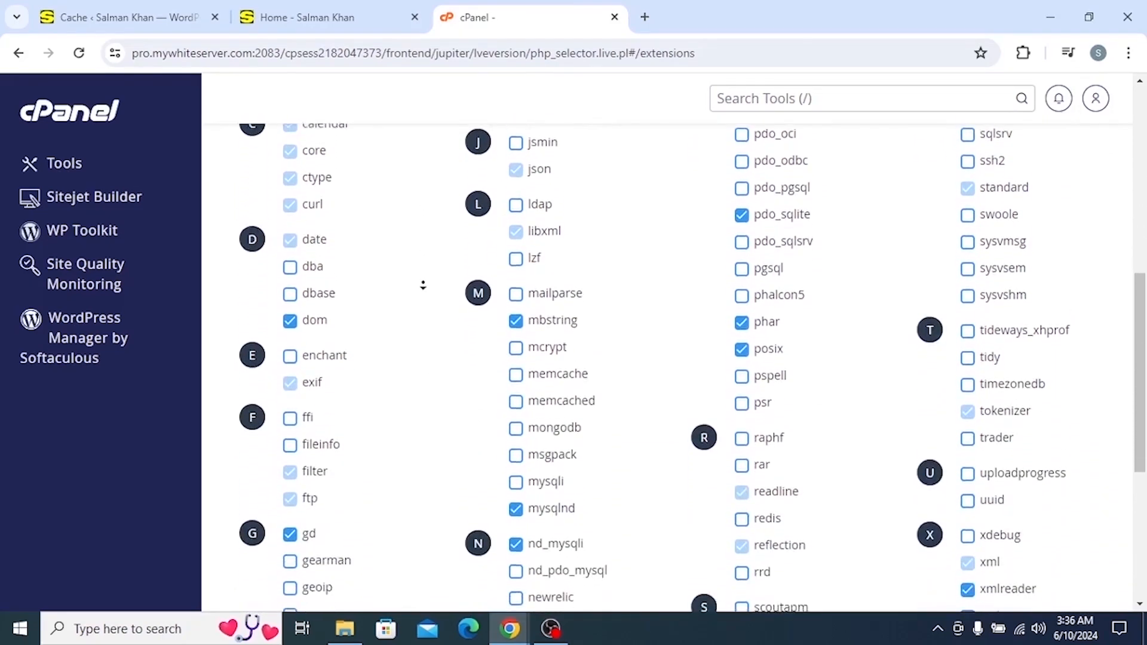
middle_click(423, 285)
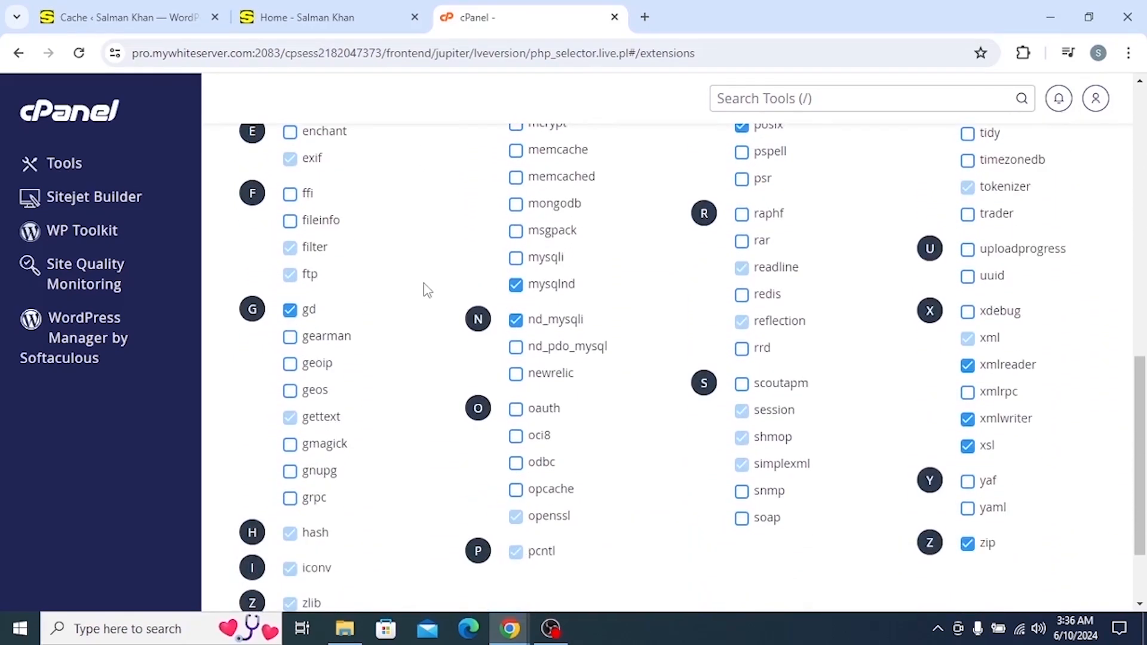
Return to the LiteSpeed Object Cache settings and check which extension names its status lists.
left_click(120, 17)
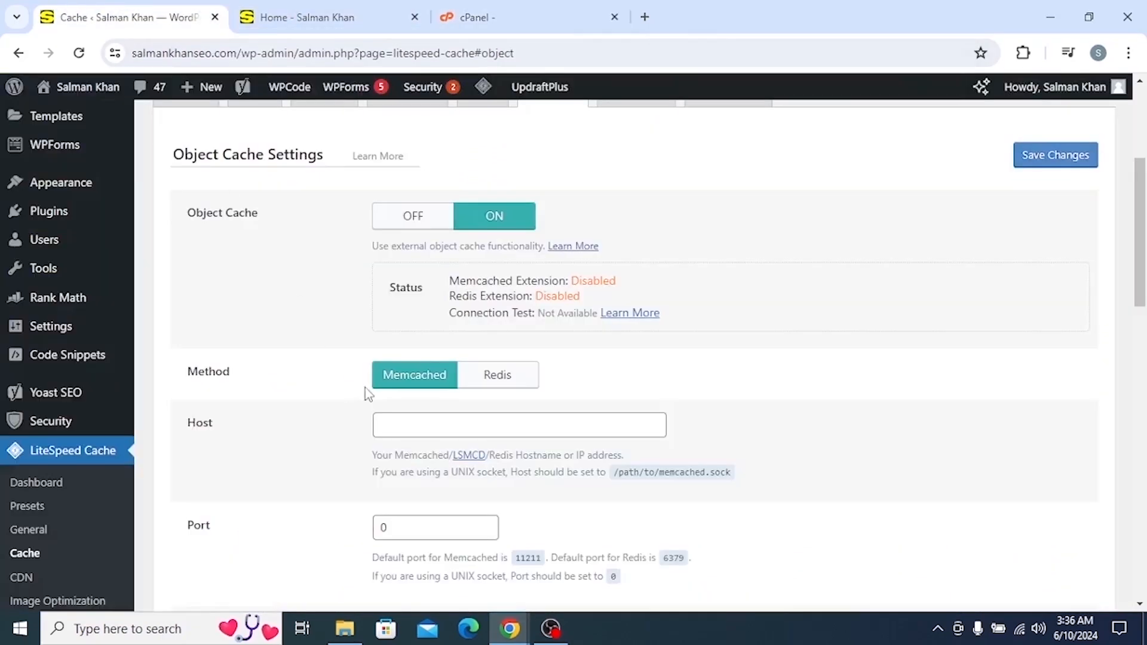
left_click_drag(452, 280, 565, 281)
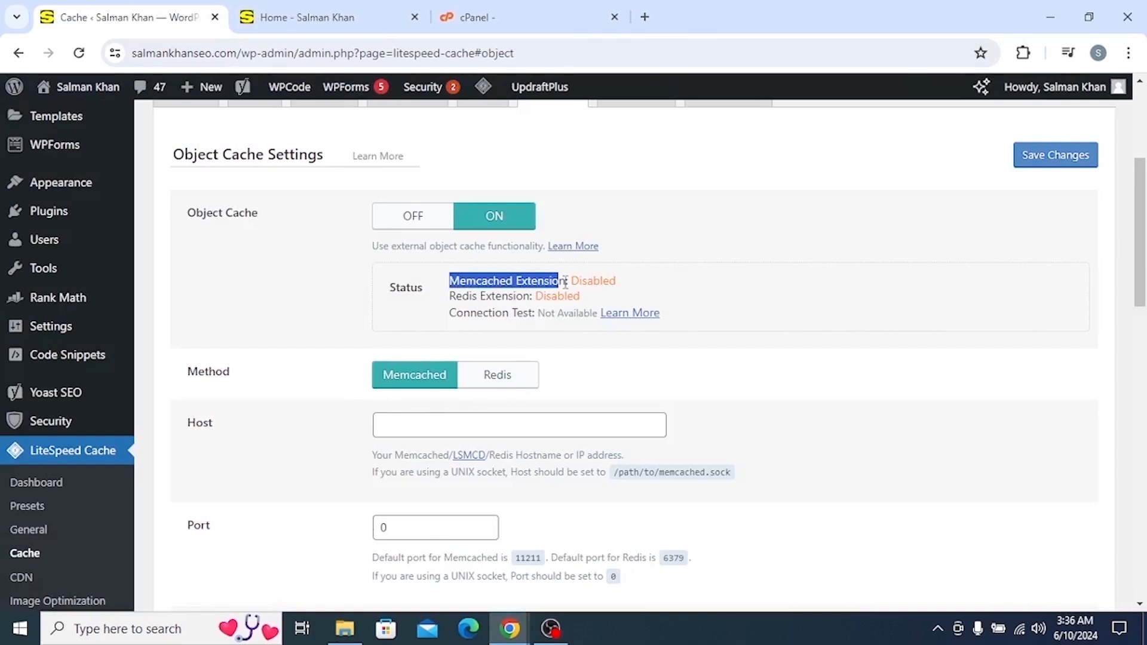
left_click_drag(450, 297, 535, 292)
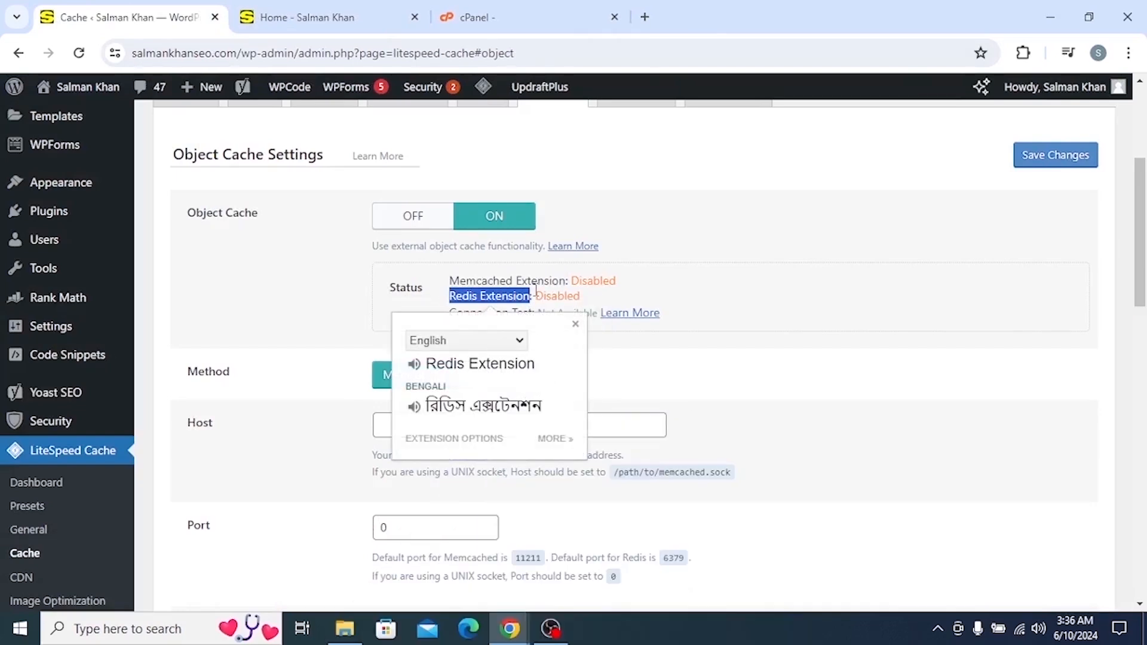
left_click(368, 348)
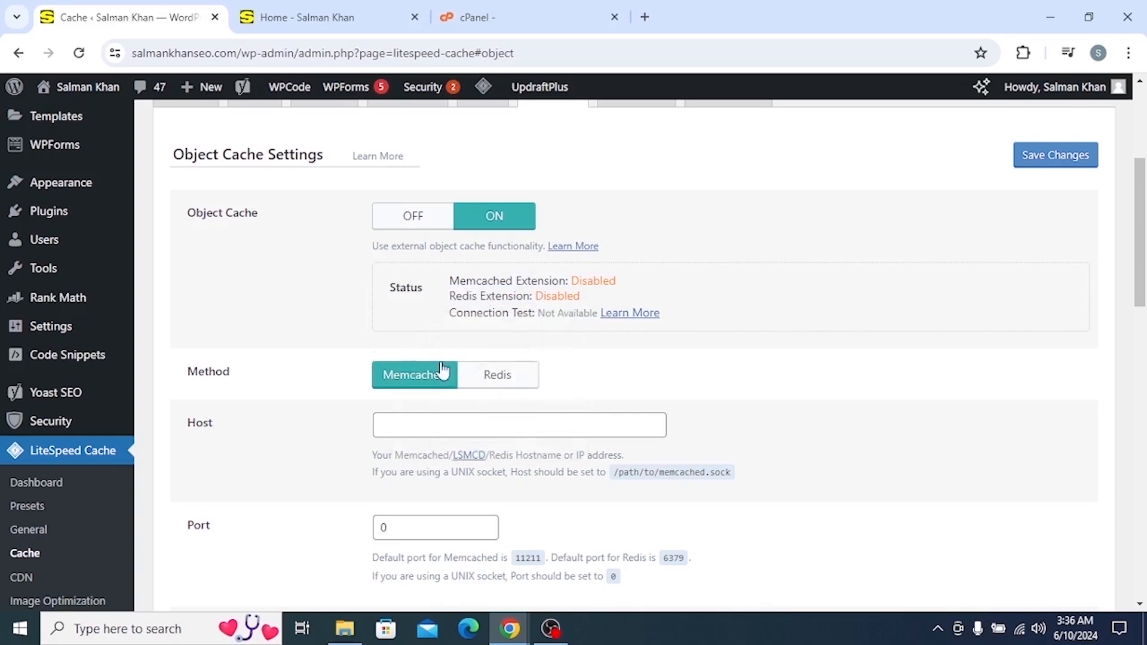
Switch back to cPanel's PHP extensions list and locate the memcached extension.
left_click(478, 16)
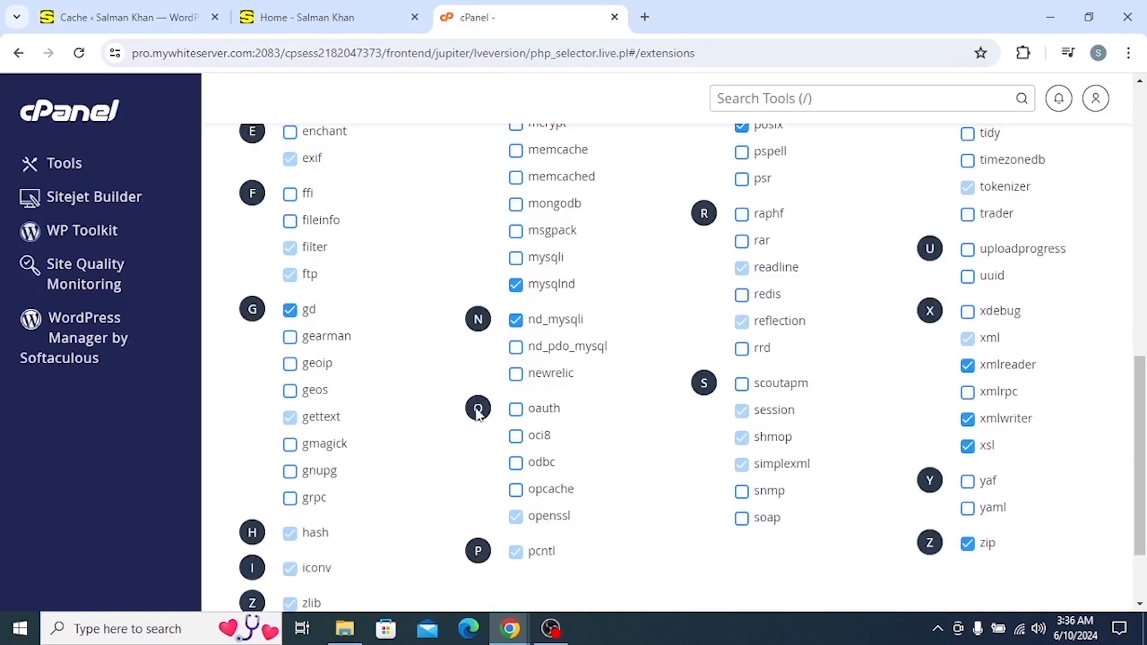
scroll(458, 406, "down", 2)
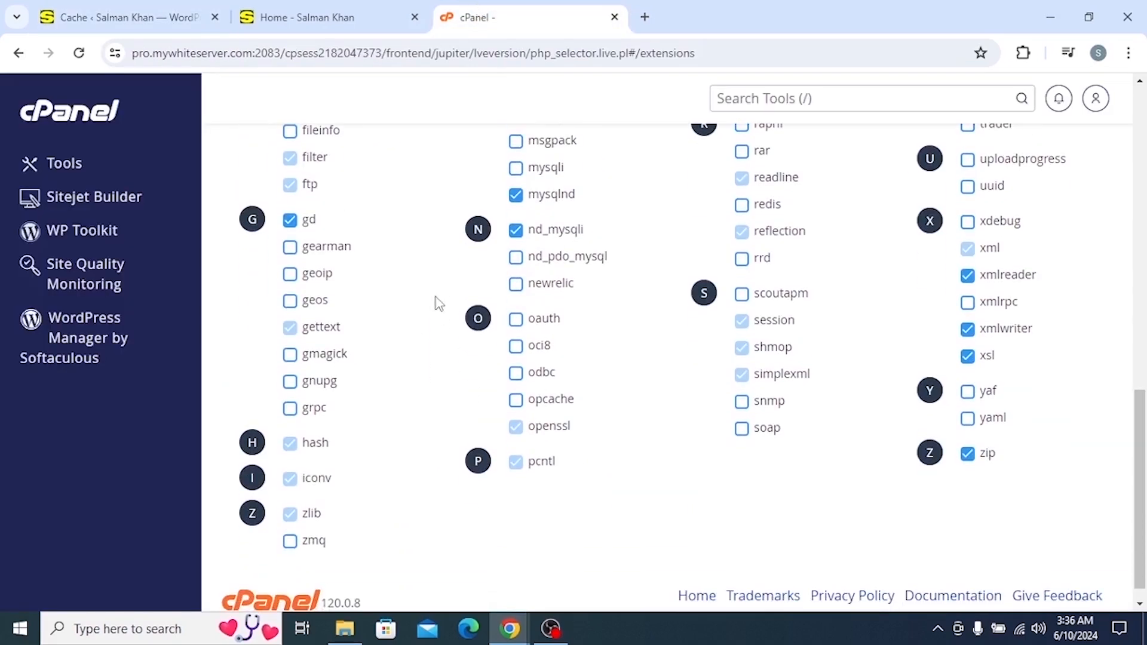
middle_click(425, 341)
scroll(426, 342, "up", 3)
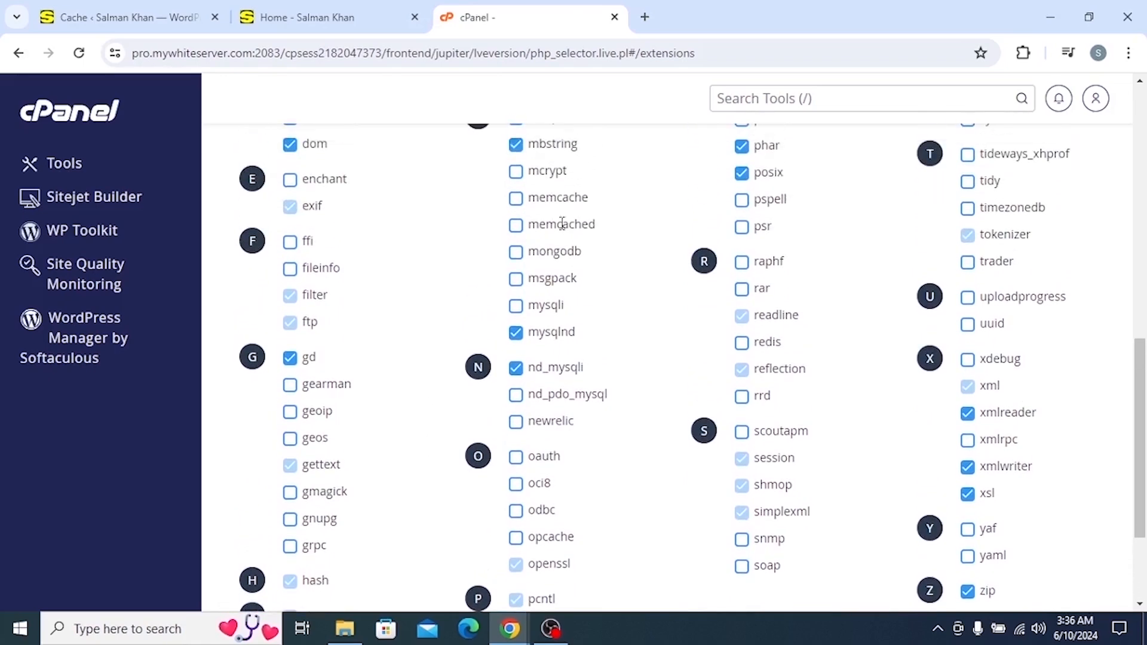
left_click_drag(595, 224, 528, 226)
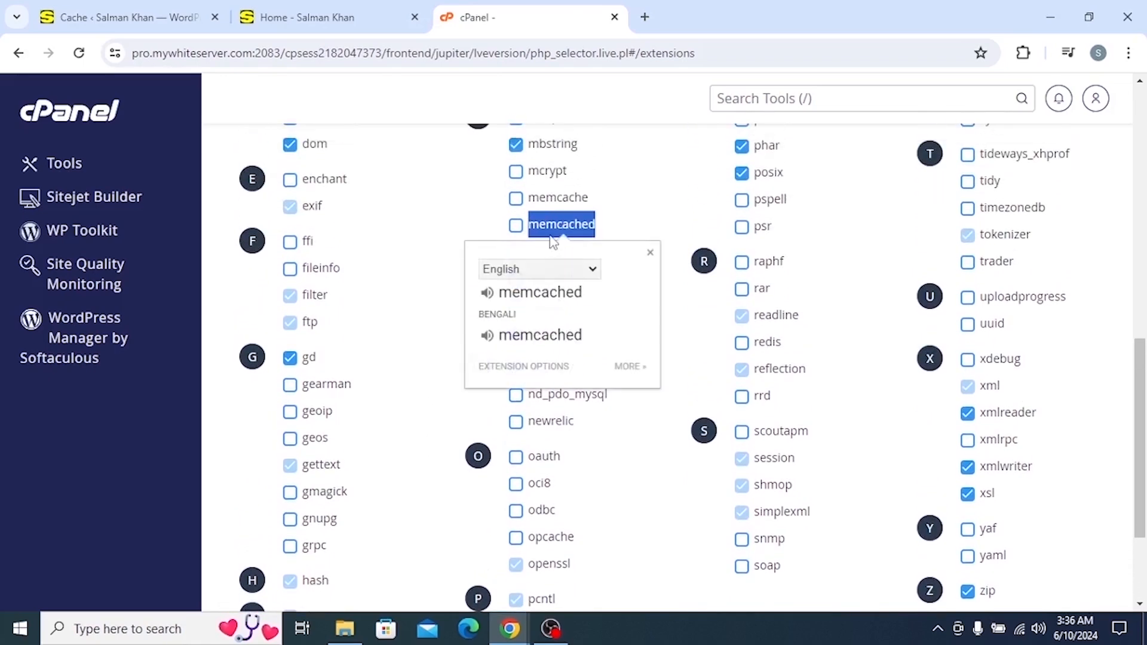
Compare the Memcached name in the Object Cache status with cPanel's extensions list, and locate the redis extension there.
left_click(154, 18)
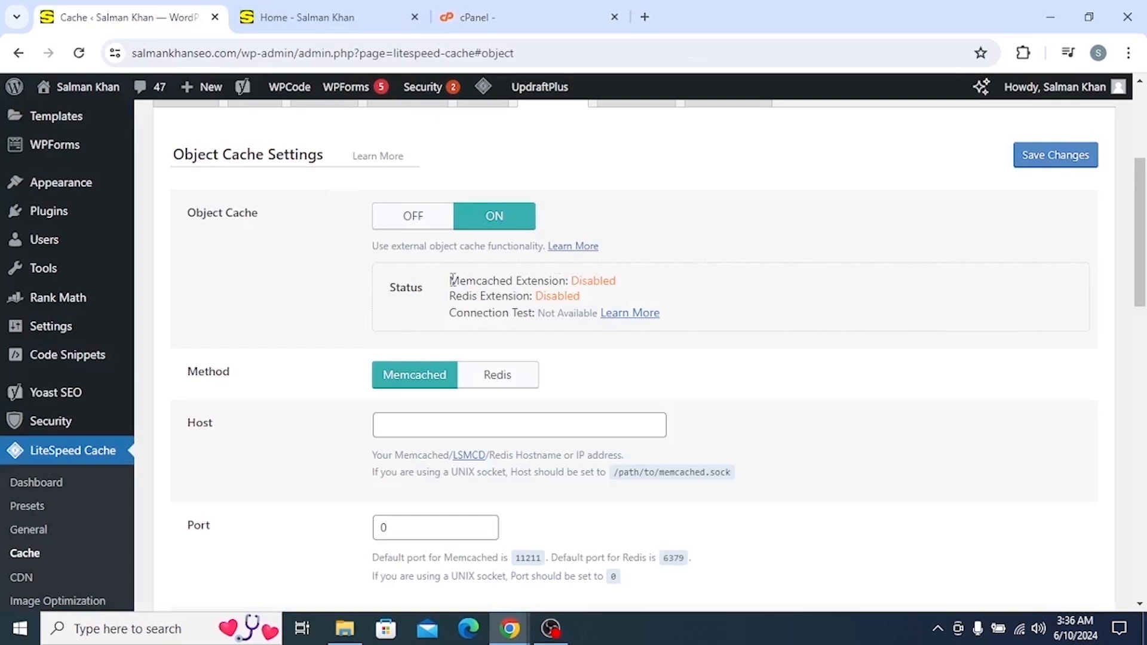
left_click_drag(452, 280, 528, 276)
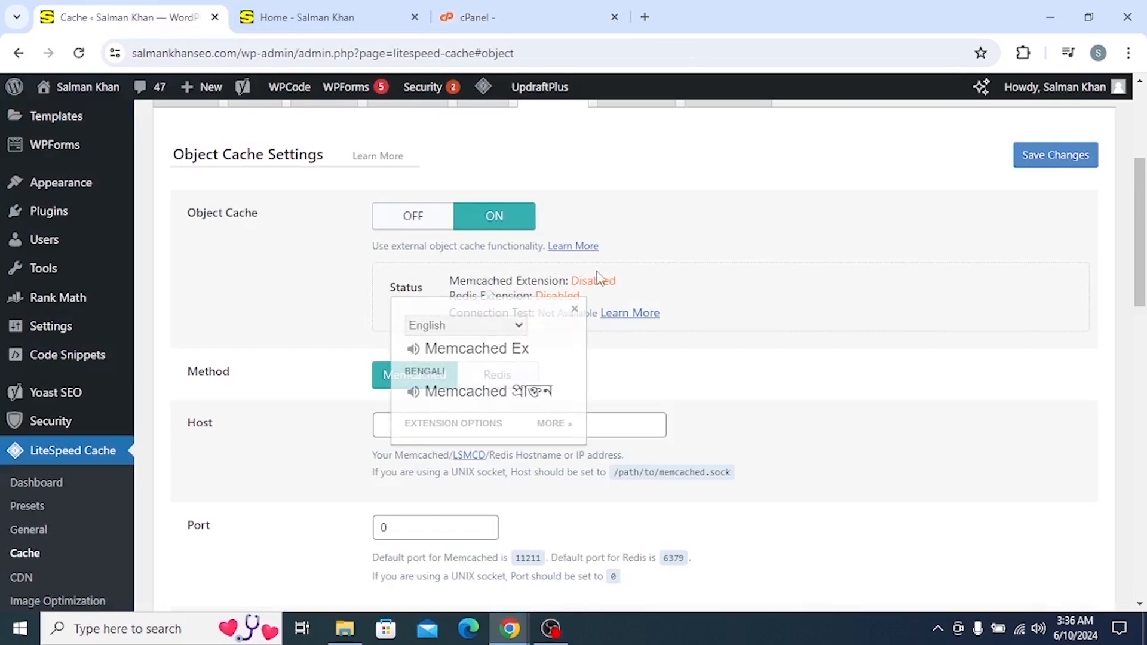
left_click(468, 18)
left_click(452, 291)
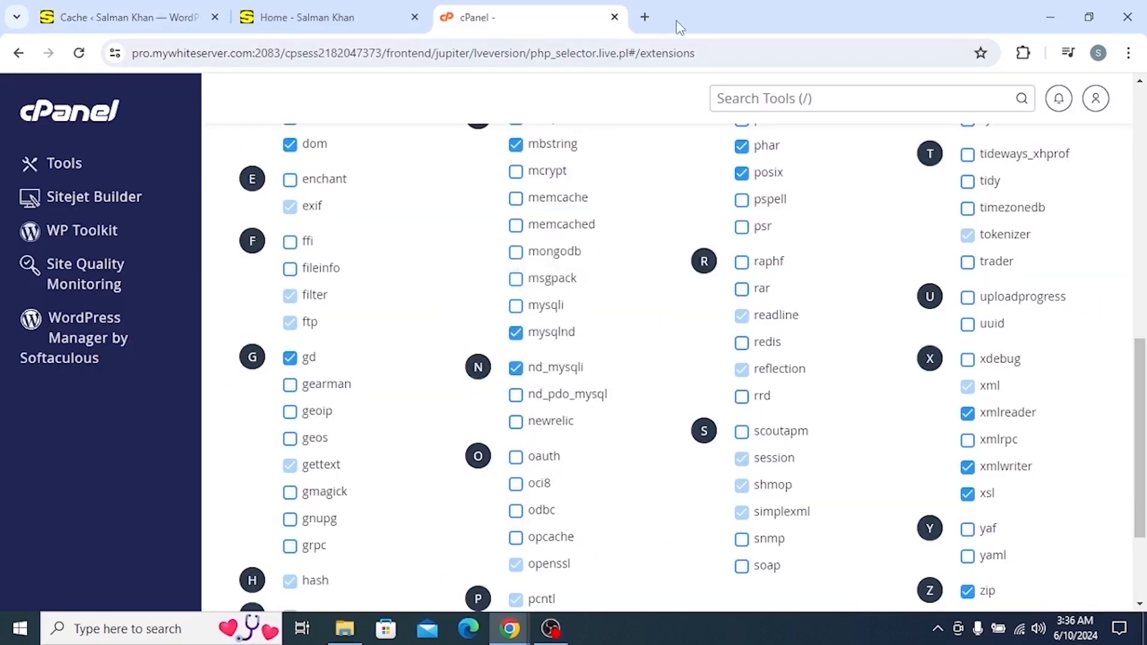
left_click_drag(679, 26, 517, 40)
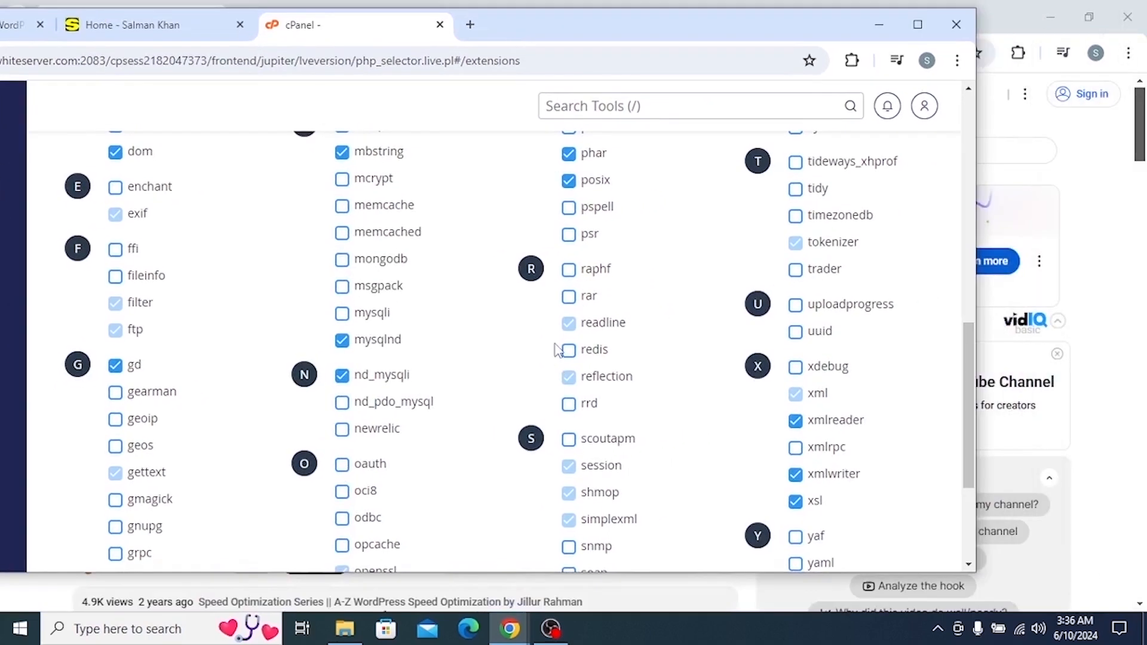
left_click_drag(579, 268, 586, 355)
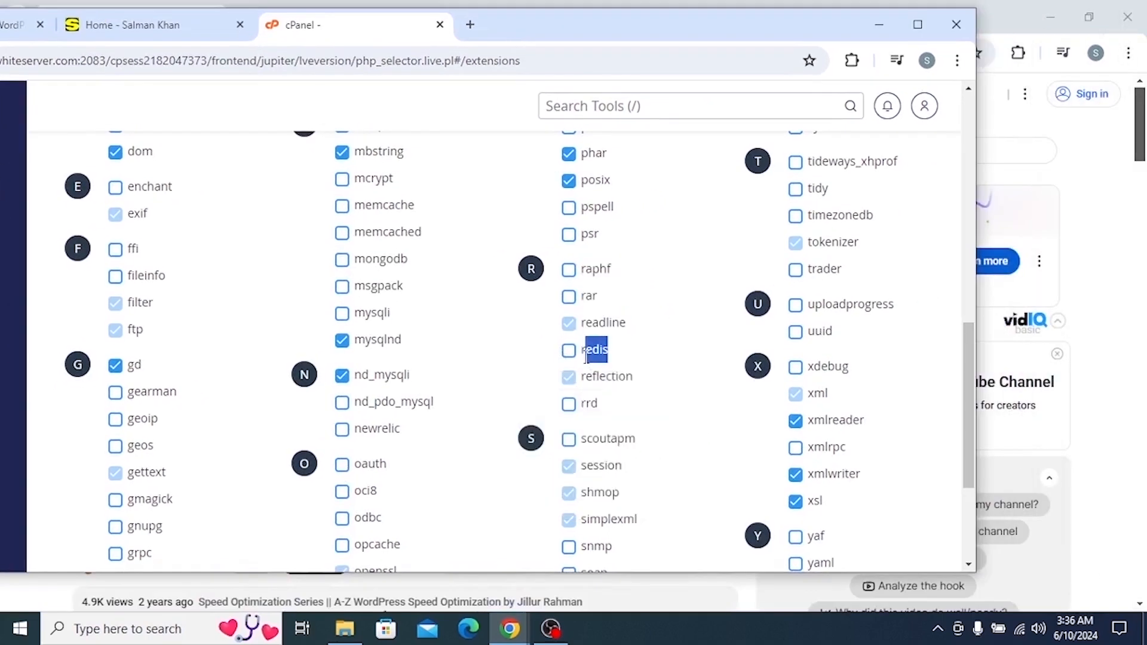
Enable the redis PHP extension in cPanel's extensions list and maximize the browser window.
left_click(574, 363)
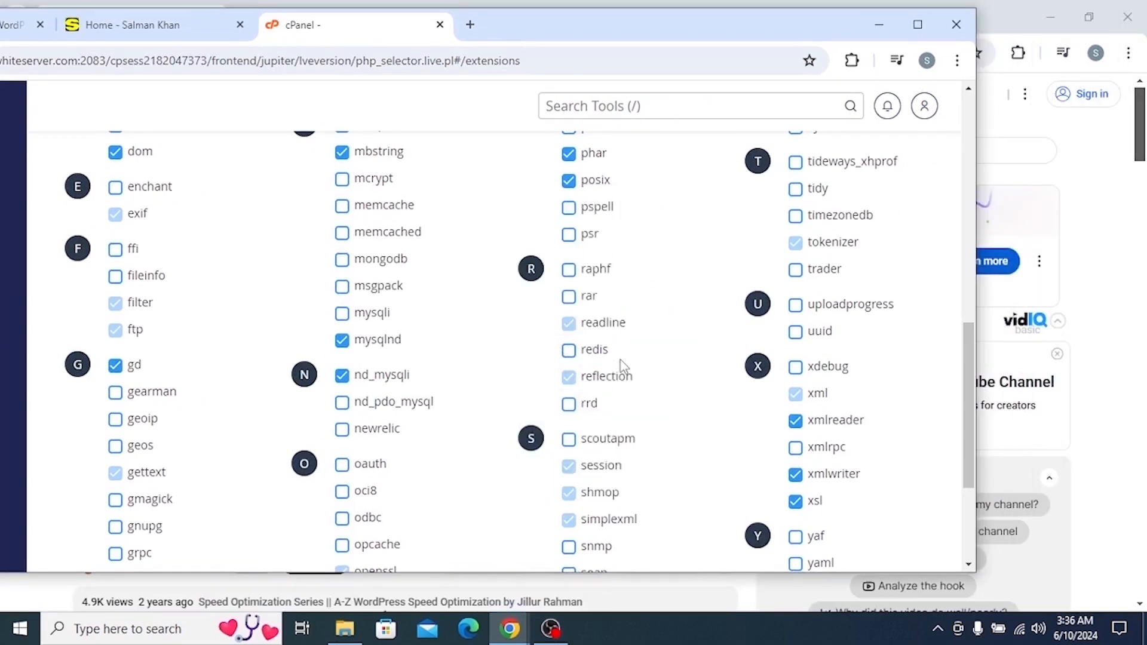
left_click(567, 350)
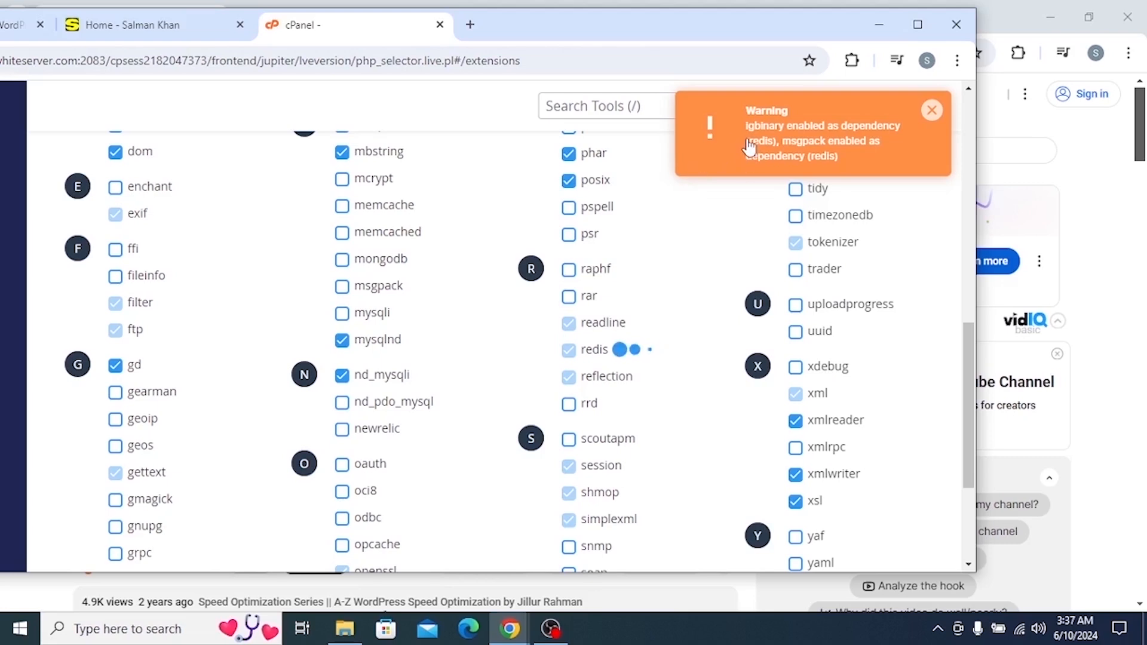
double_click(556, 31)
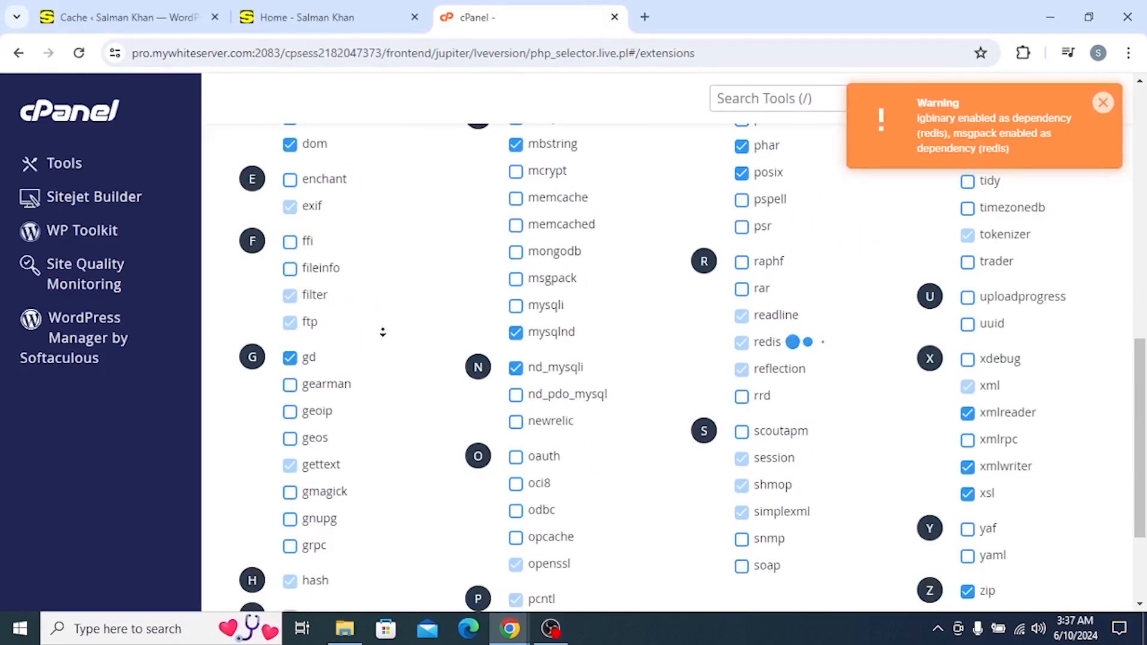
Find the igbinary extension in the PHP extensions list and enable it.
scroll(382, 356, "down", 3)
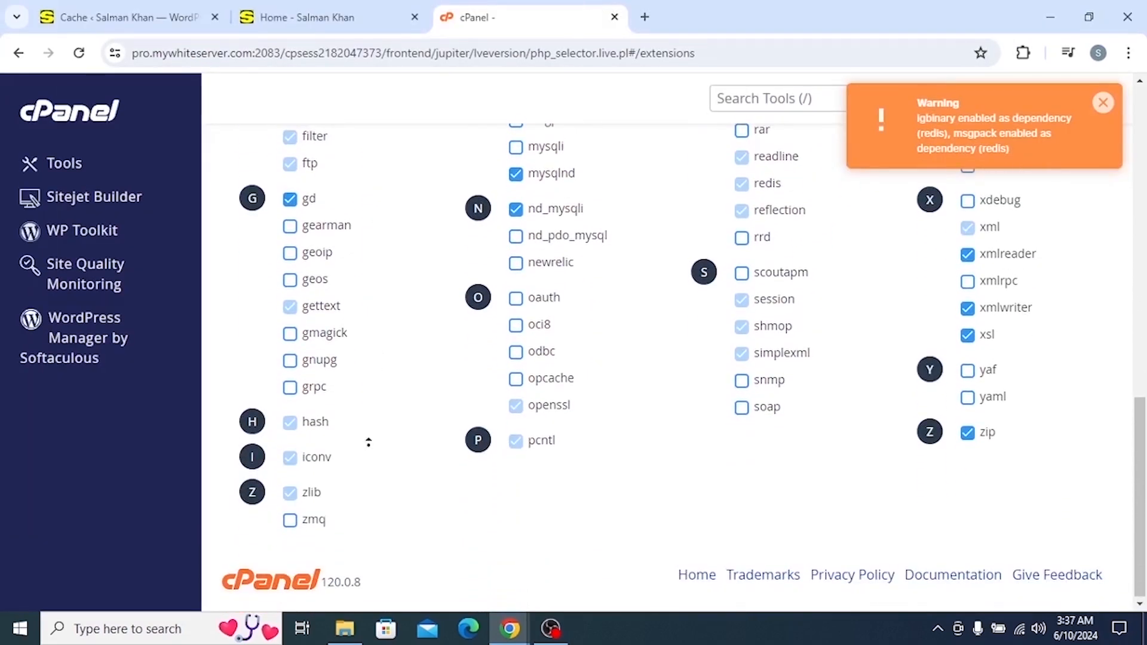
scroll(367, 454, "up", 3)
scroll(369, 436, "up", 6)
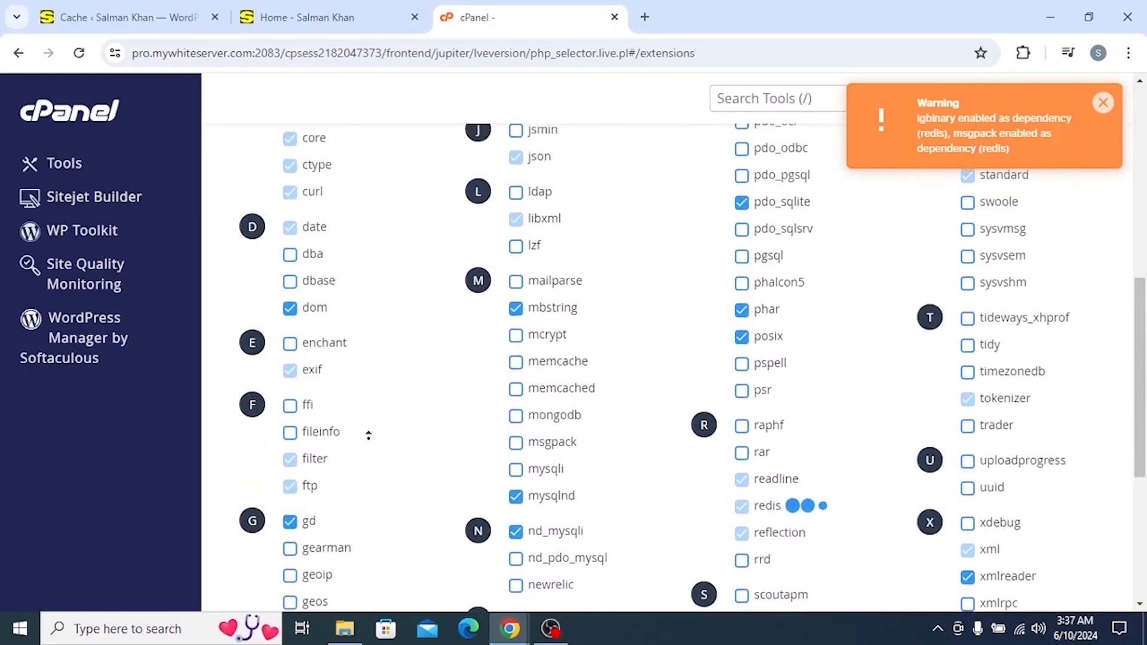
scroll(369, 435, "up", 2)
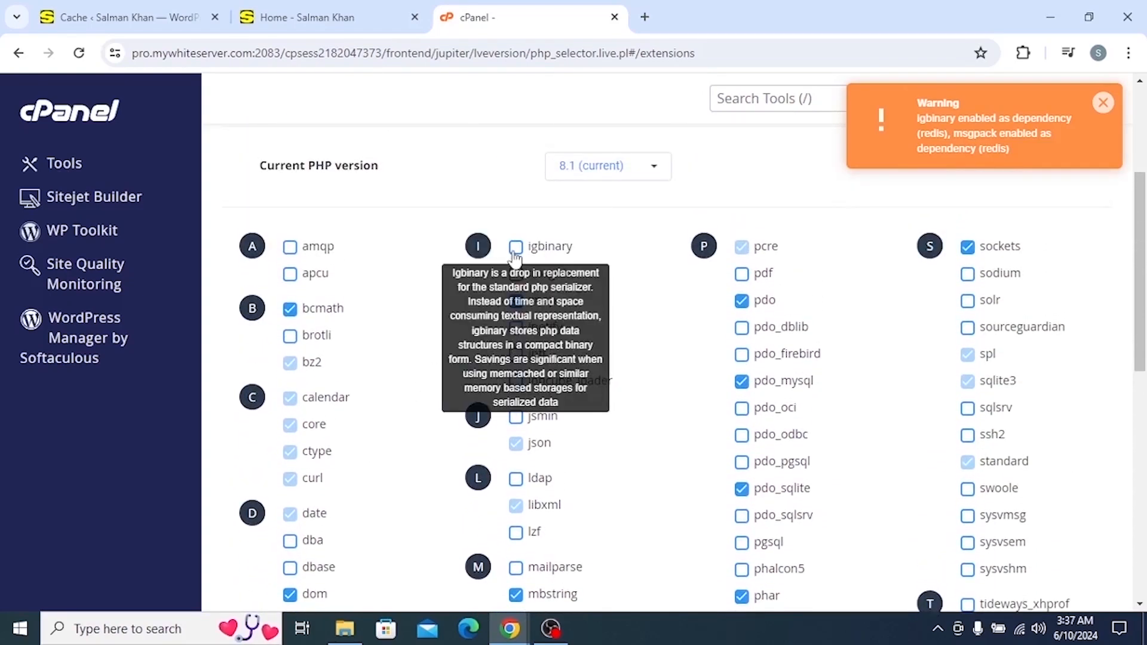
left_click_drag(562, 248, 528, 246)
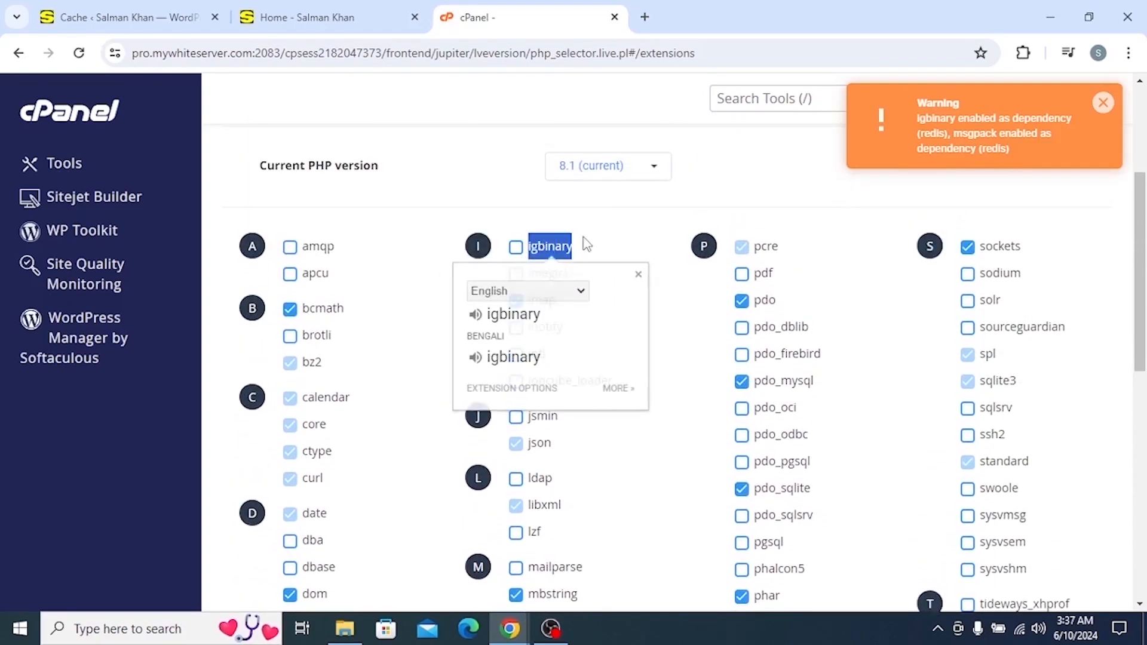
left_click(602, 250)
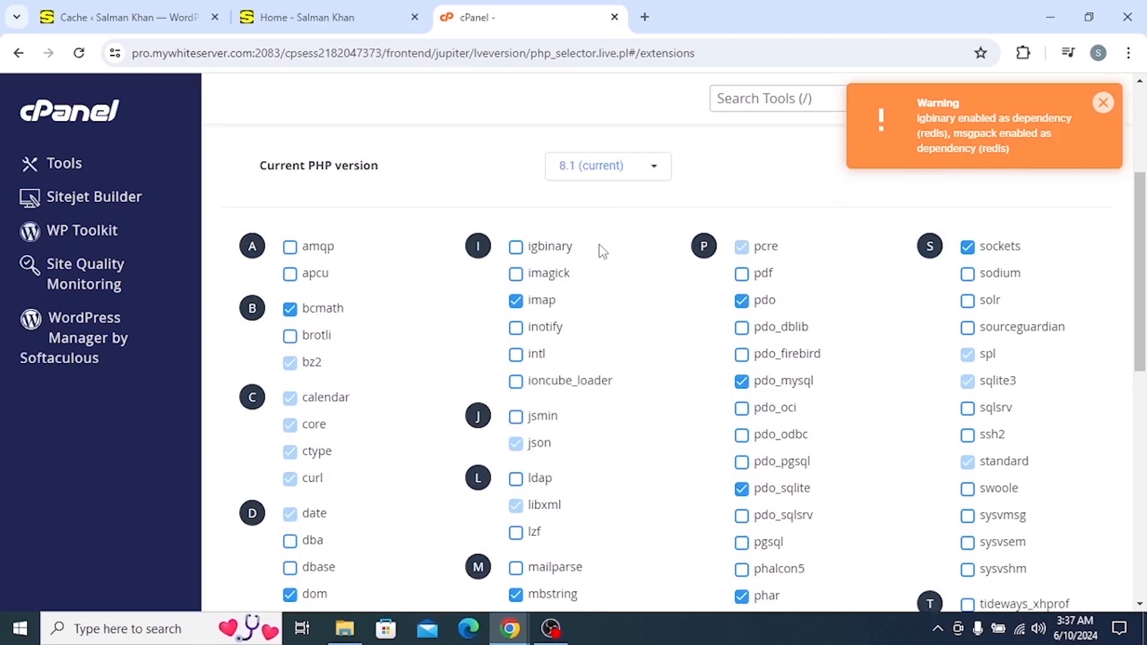
left_click(516, 247)
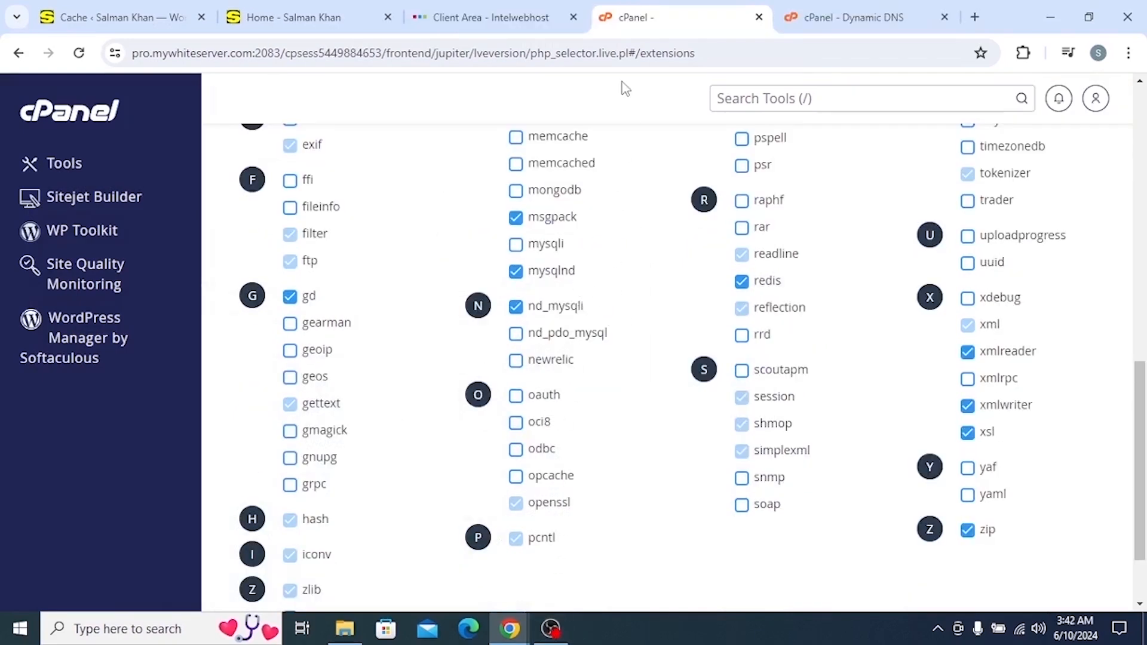
Point an arrow at the redis extension in a screen capture overlay and cancel the capture.
left_click(936, 628)
left_click(936, 594)
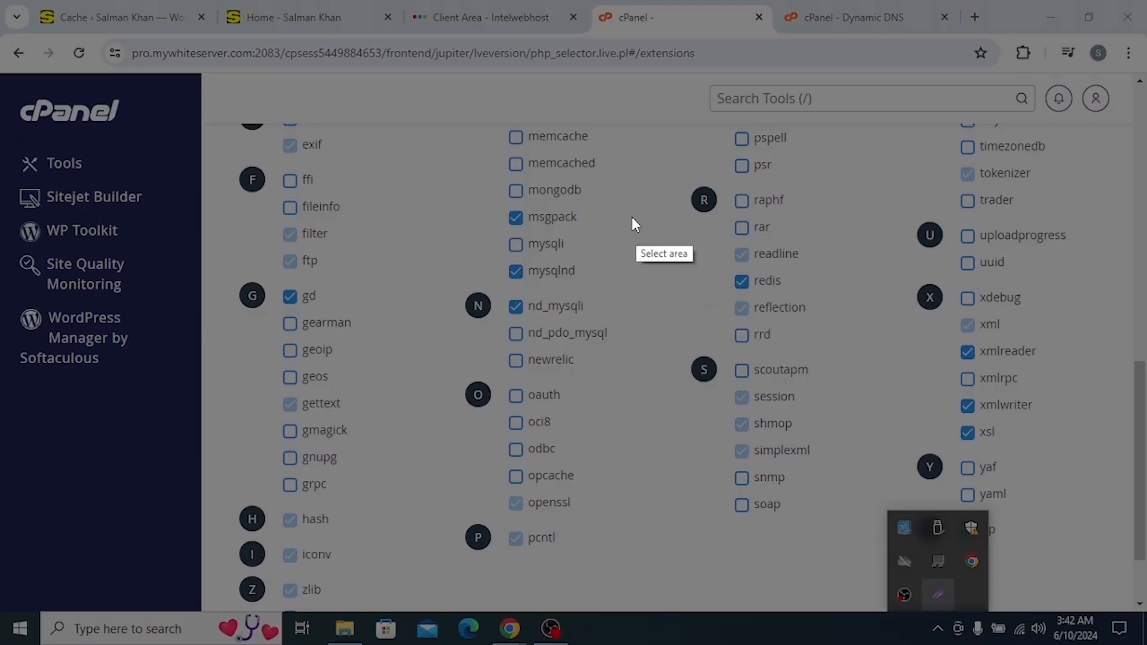
left_click_drag(605, 207, 800, 409)
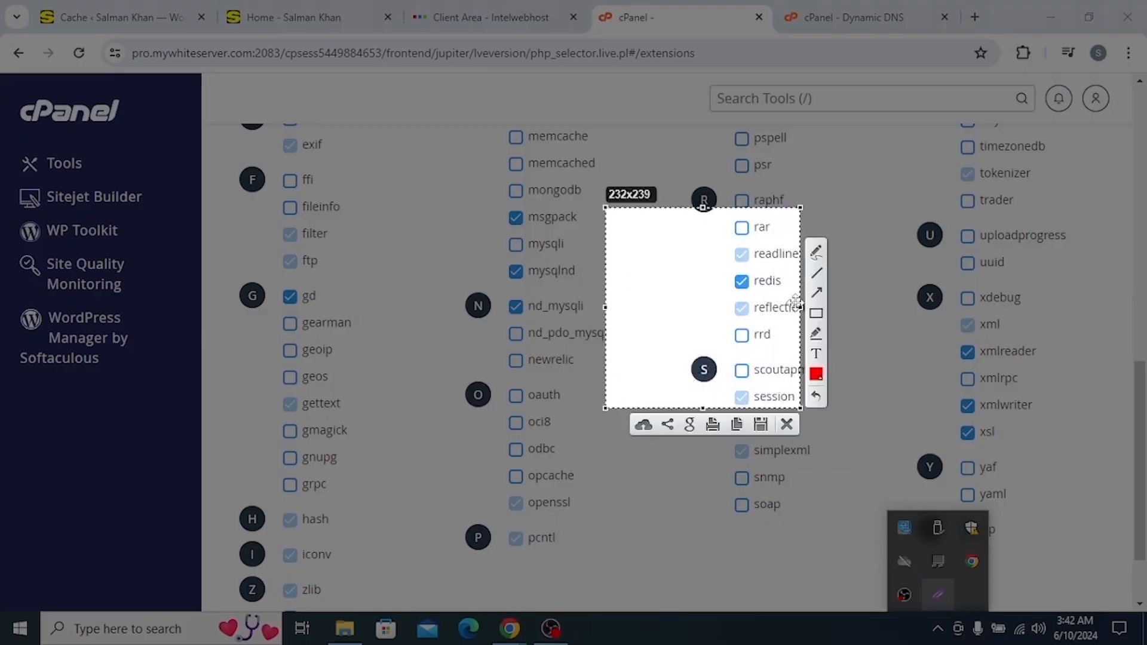
left_click_drag(453, 384, 732, 283)
right_click(576, 245)
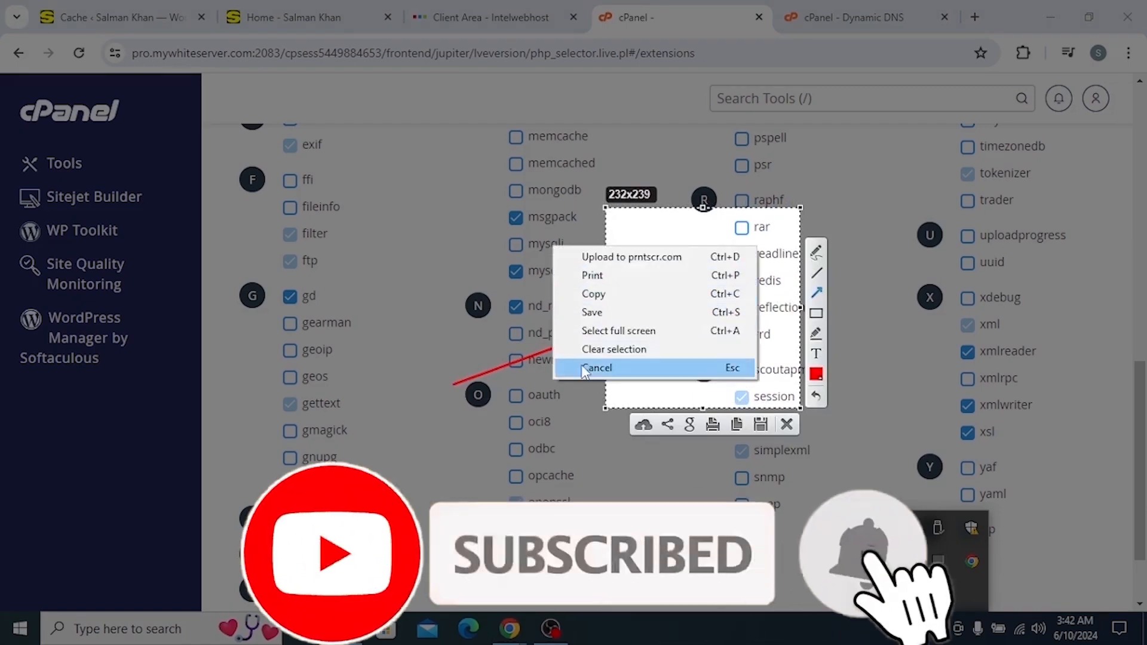
left_click(581, 366)
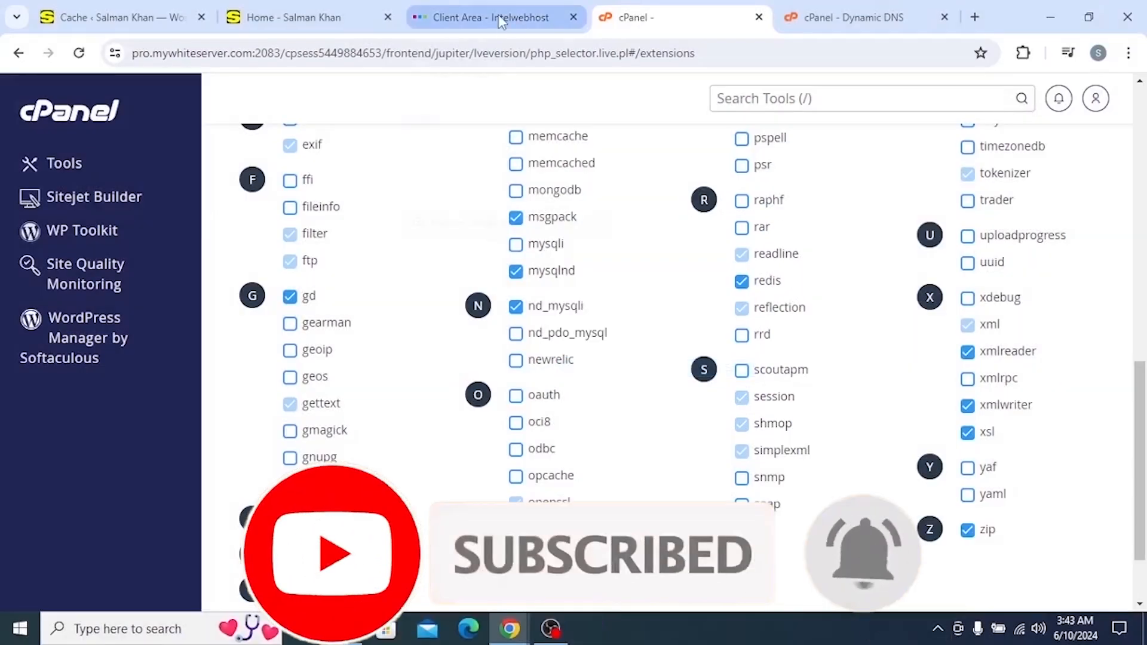
Switch to the LiteSpeed Object Cache settings, reload the page and check the Redis extension's status.
left_click(120, 17)
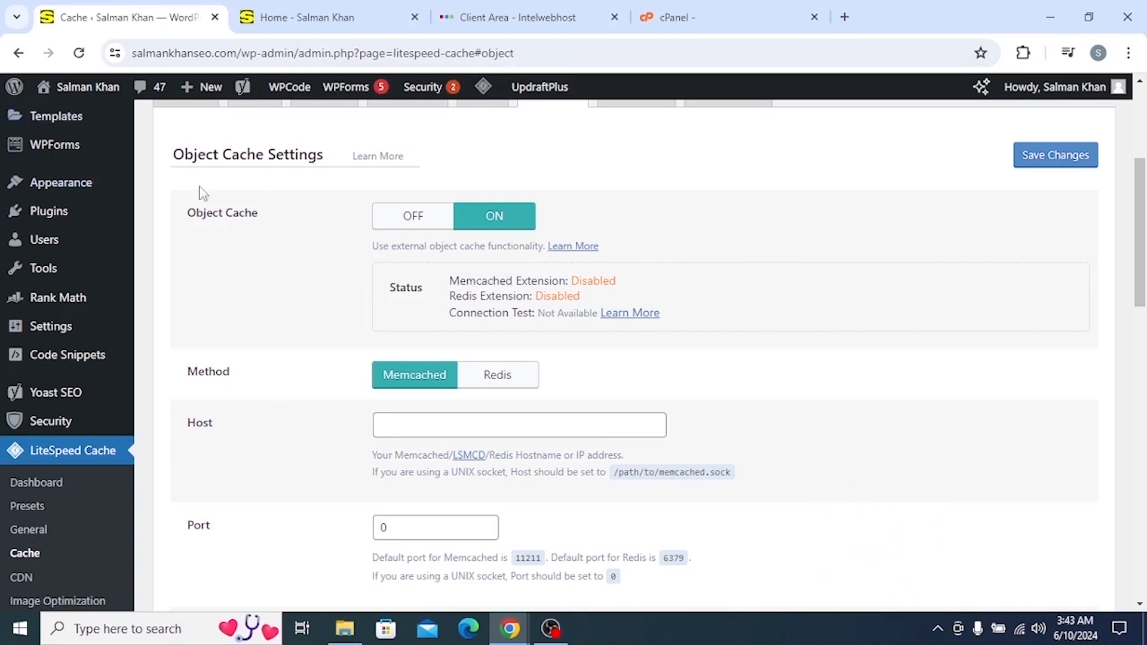
left_click(80, 54)
left_click_drag(518, 281, 573, 311)
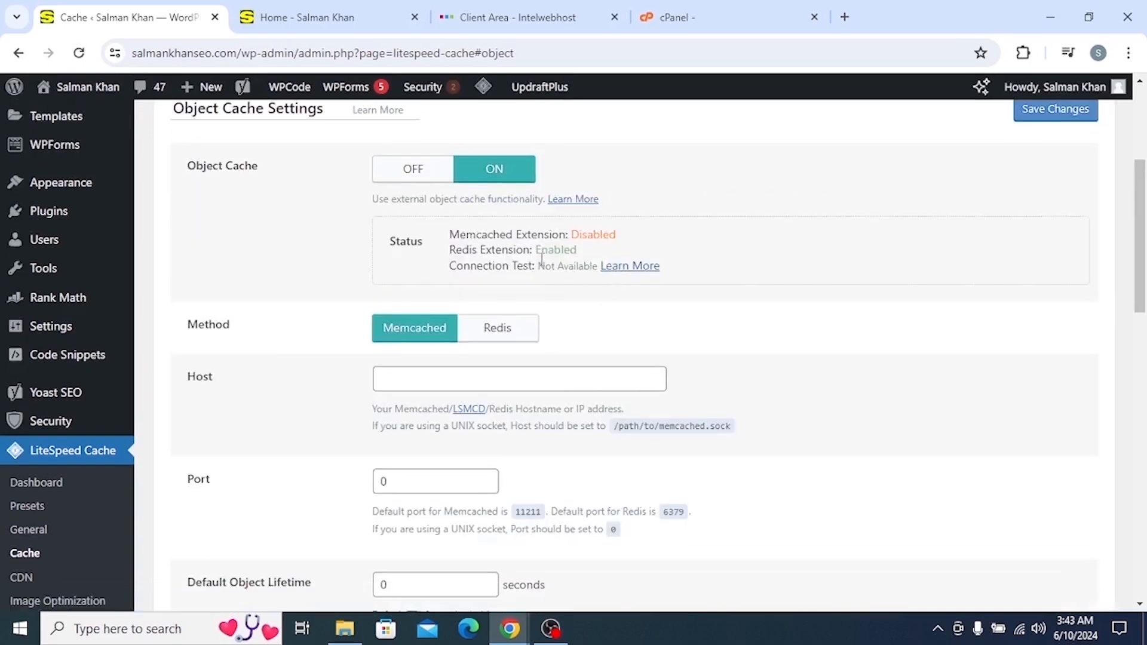
double_click(554, 250)
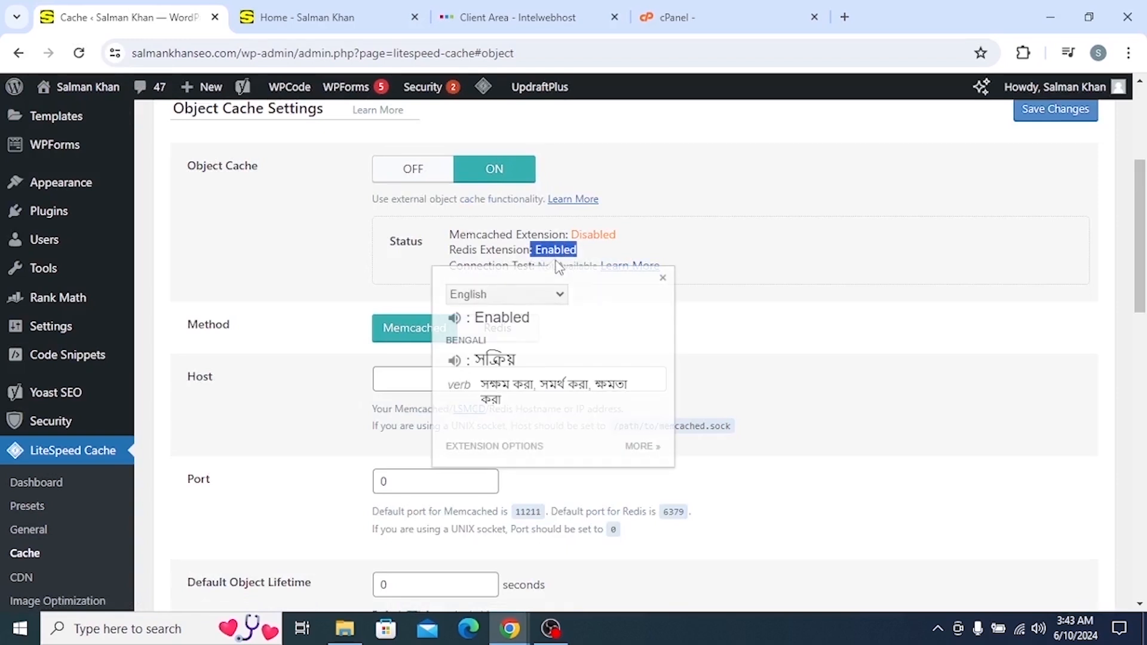
left_click(570, 400)
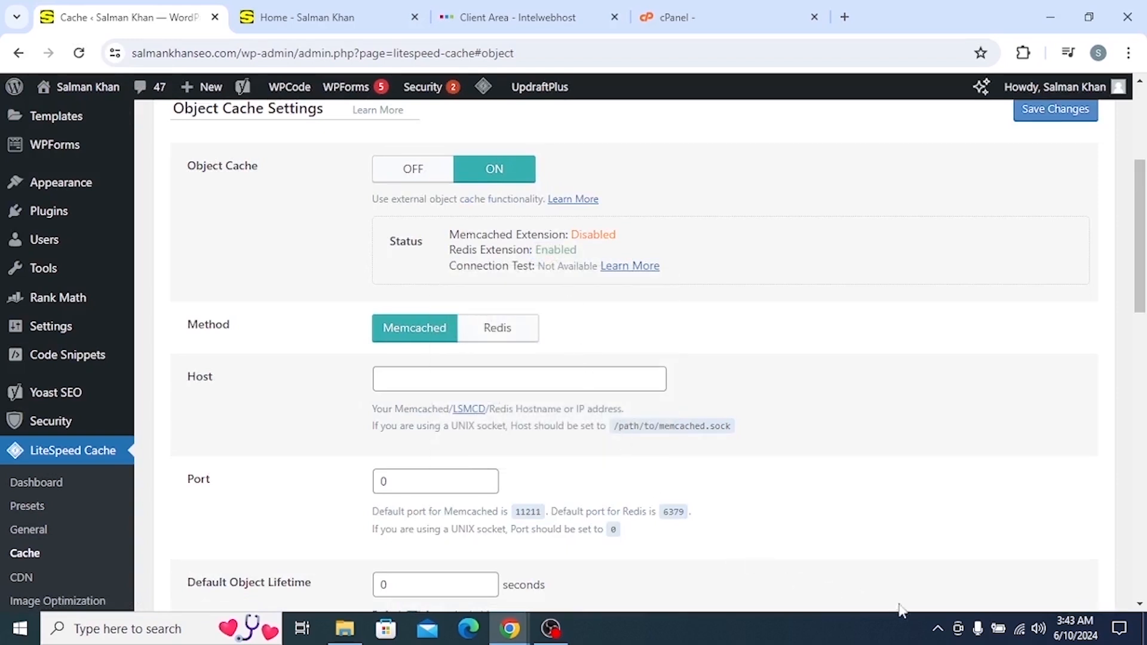
Mark the Object Cache extension status with an arrow in a screen capture overlay and dismiss the capture.
left_click(937, 628)
left_click(937, 595)
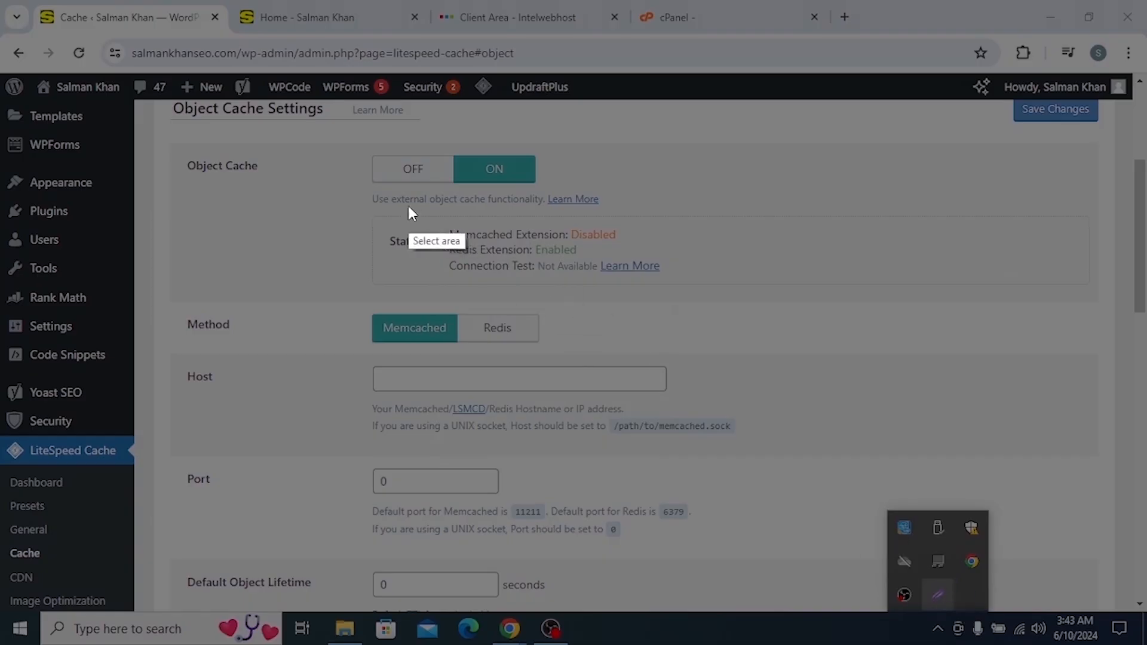
left_click_drag(408, 206, 626, 326)
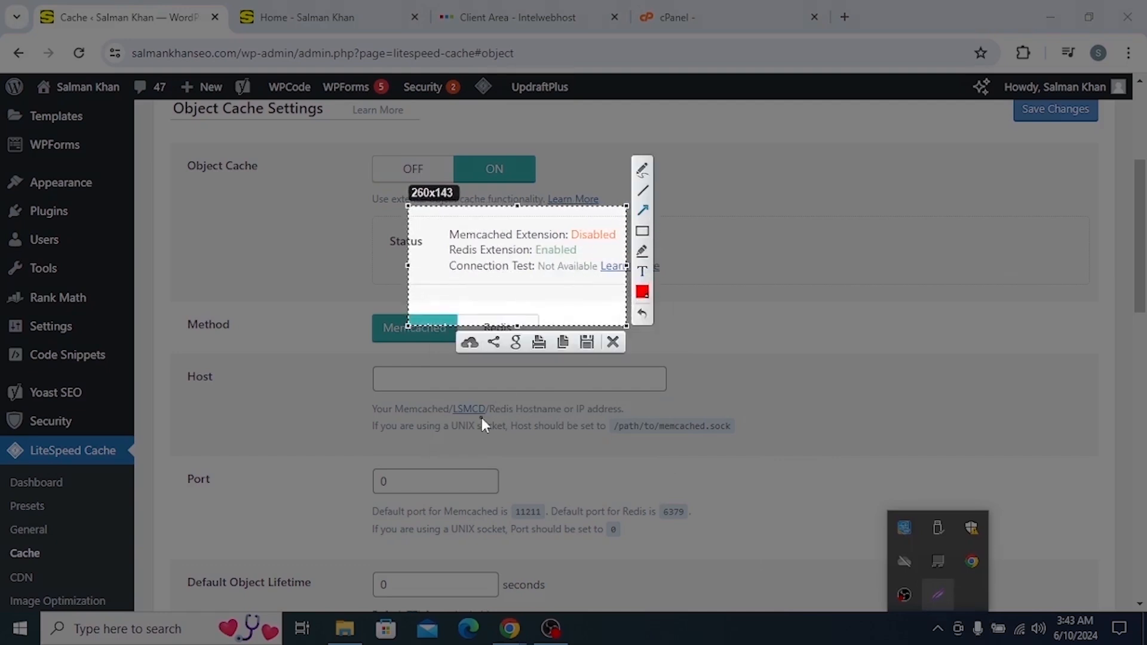
mouse_move(481, 414)
left_mouse_down()
mouse_move(546, 258)
mouse_move(580, 251)
mouse_move(592, 262)
left_mouse_up()
left_click(642, 231)
right_click(571, 248)
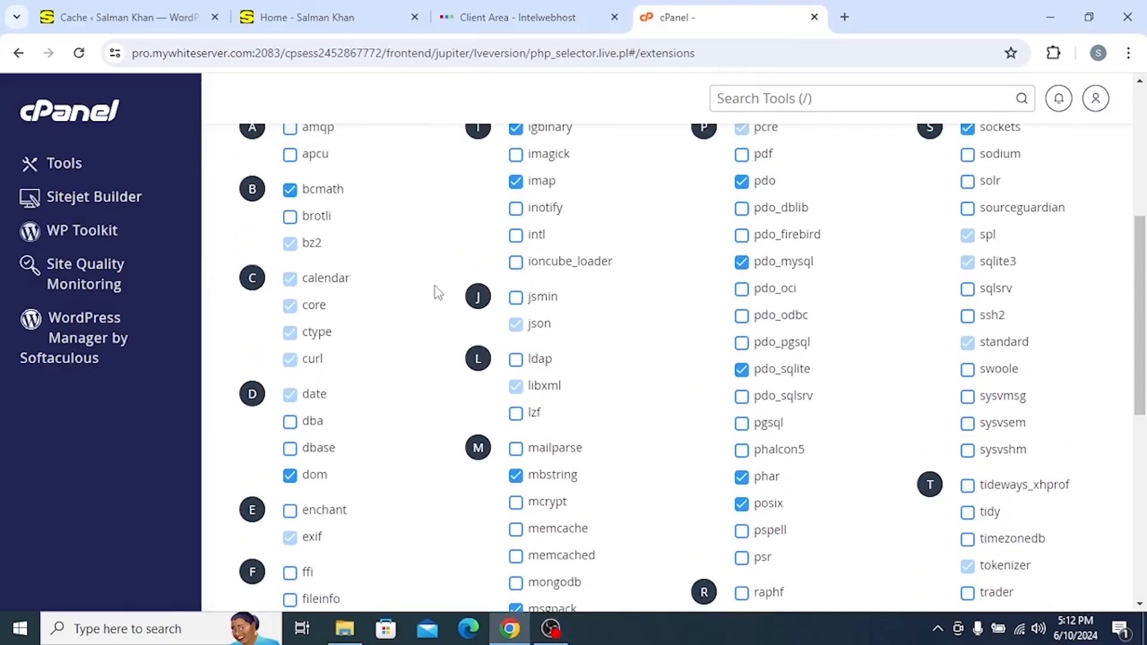
Locate the memcached extension in cPanel's PHP extensions list and enable it.
scroll(438, 255, "up", 1)
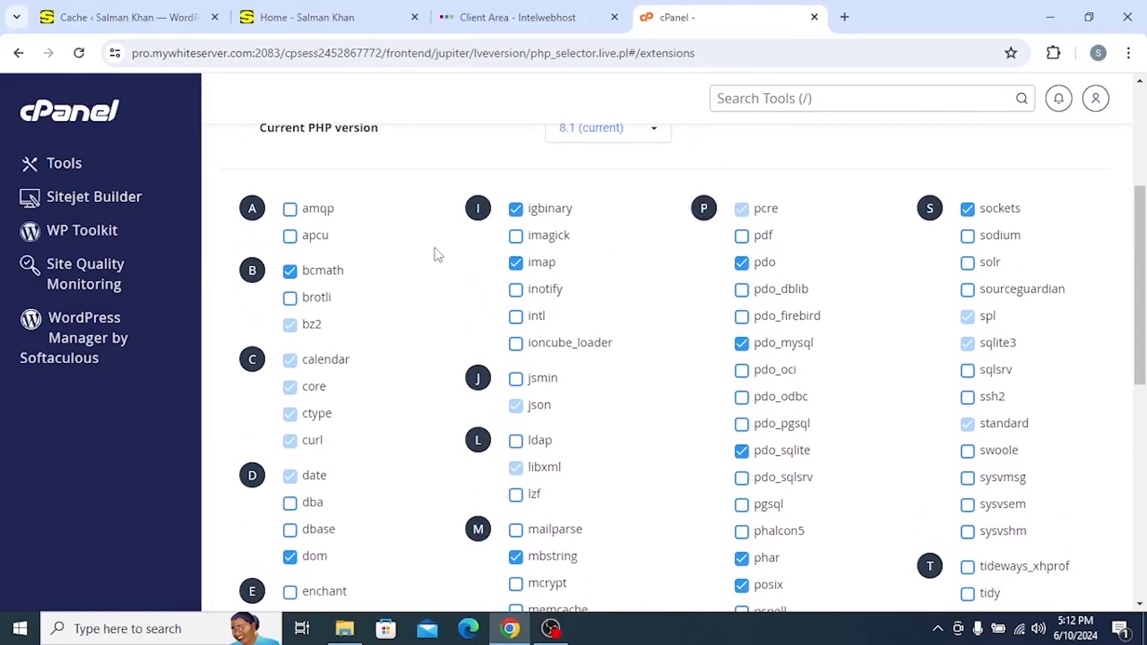
scroll(433, 274, "down", 4)
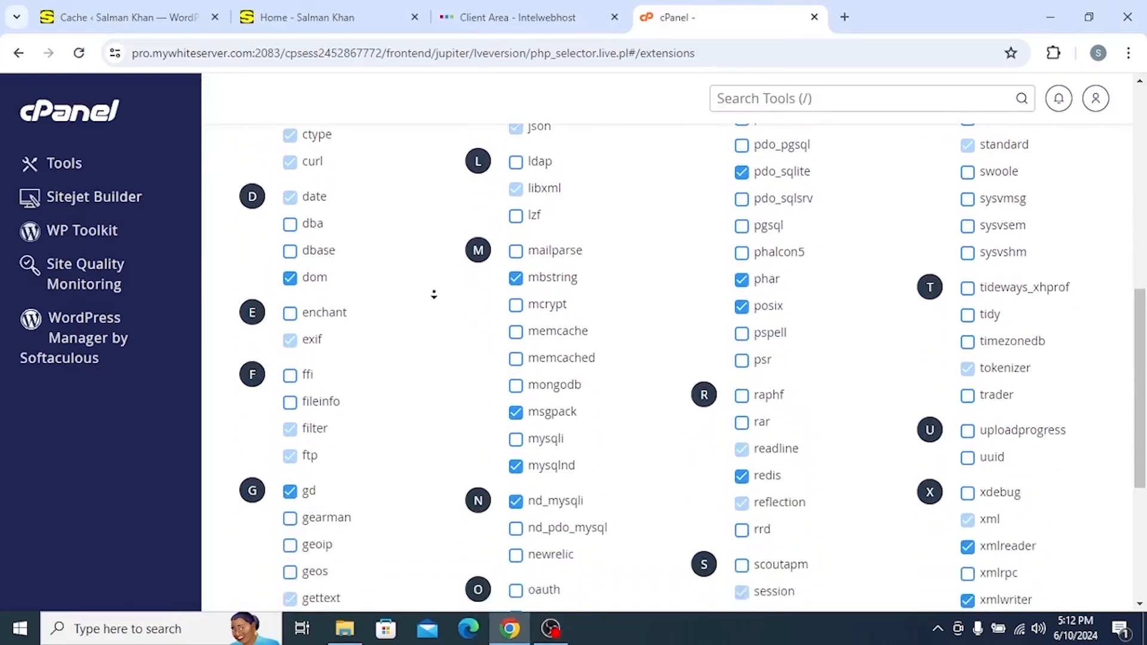
scroll(434, 294, "down", 1)
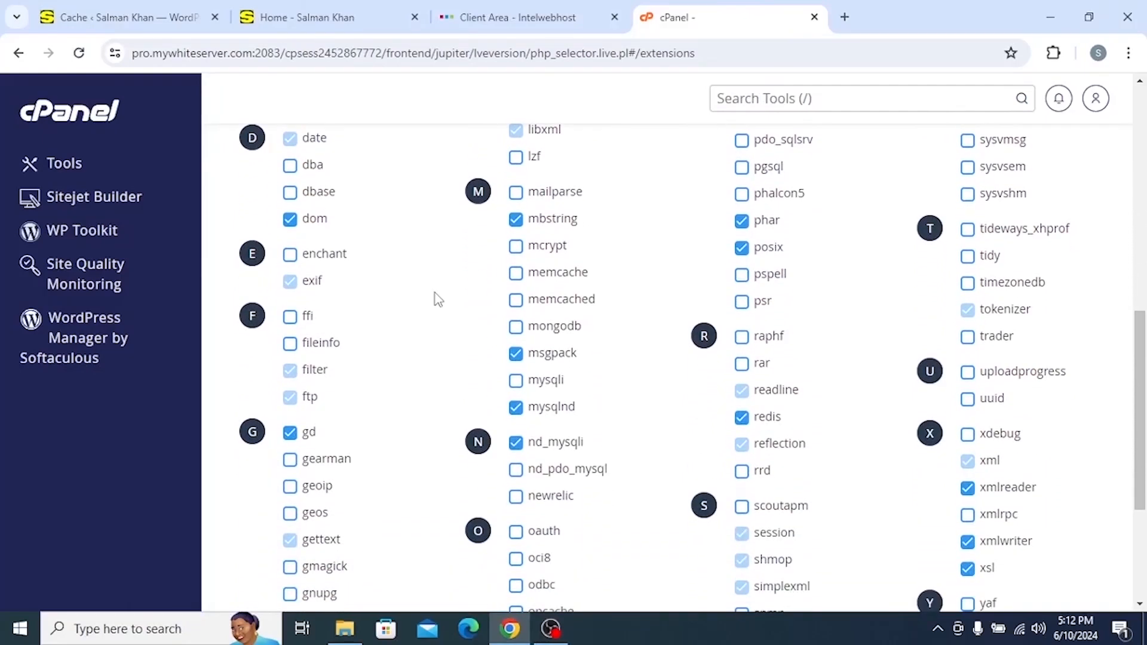
double_click(532, 301)
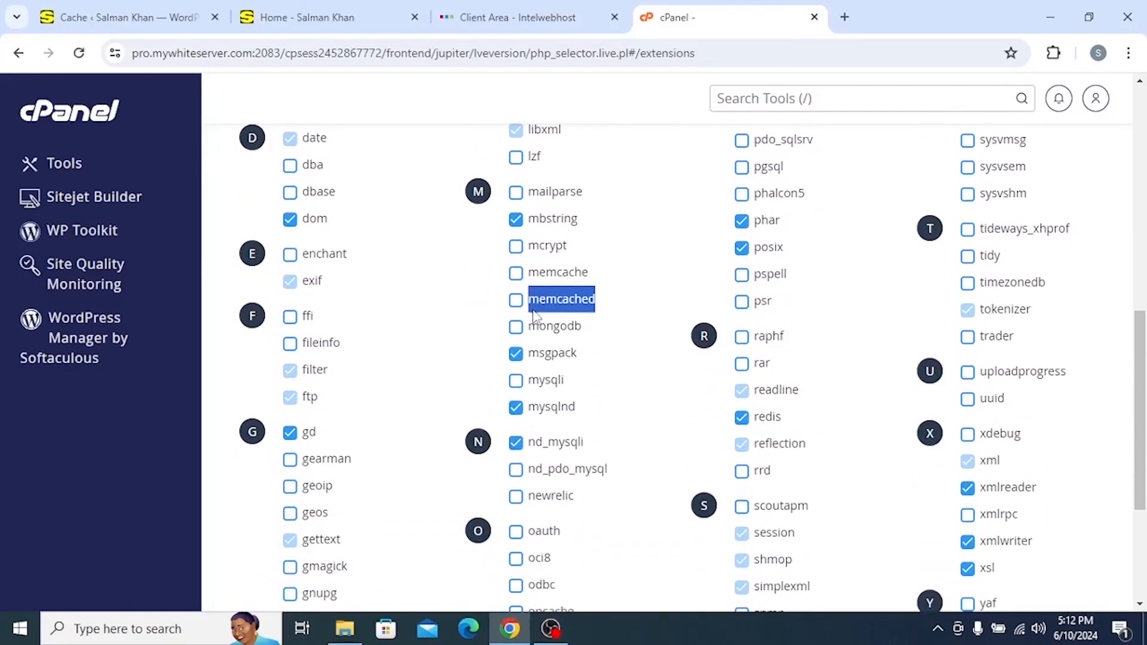
left_click(607, 308)
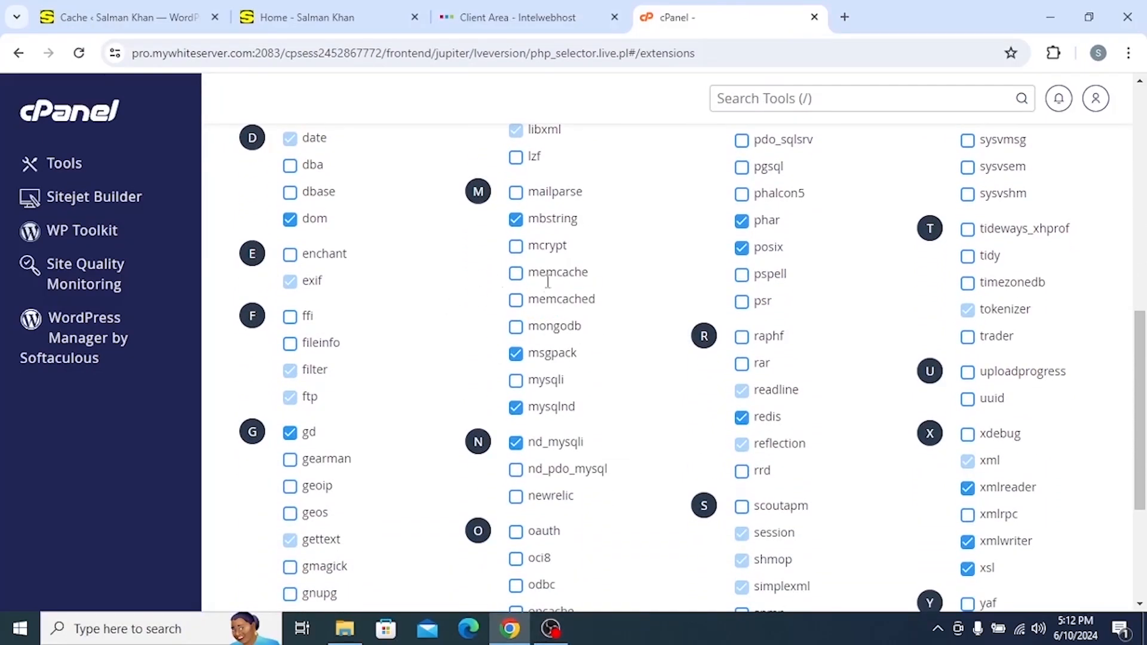
left_click(516, 299)
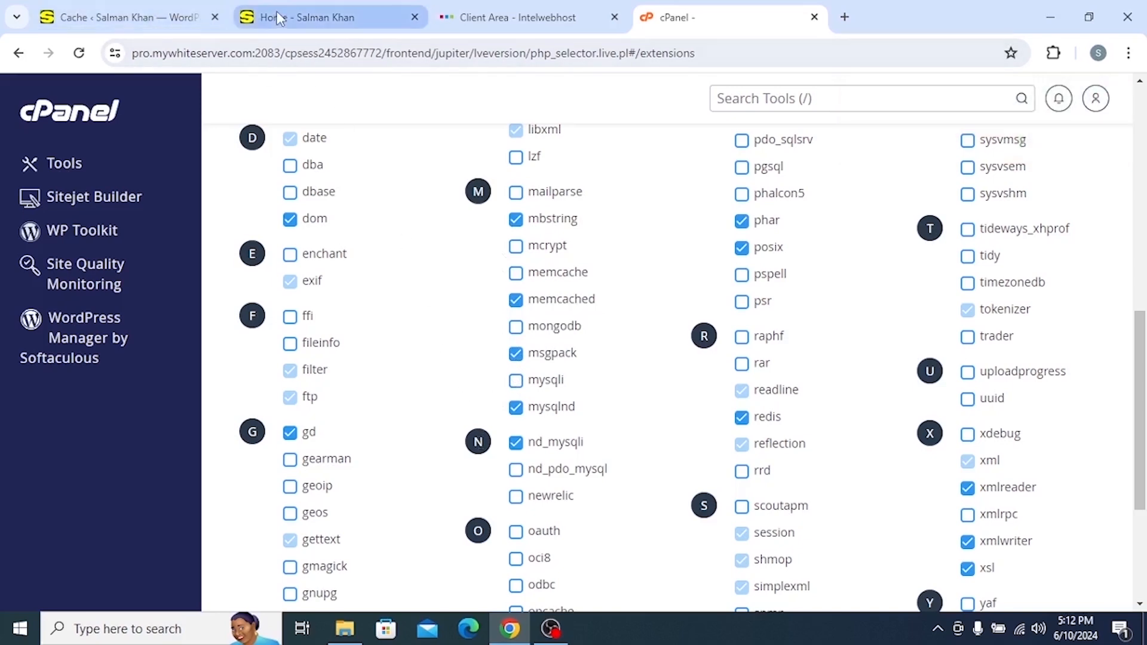
Switch back to the LiteSpeed Cache settings in WordPress, reload the page and open the Object cache settings.
left_click(307, 18)
left_click(91, 21)
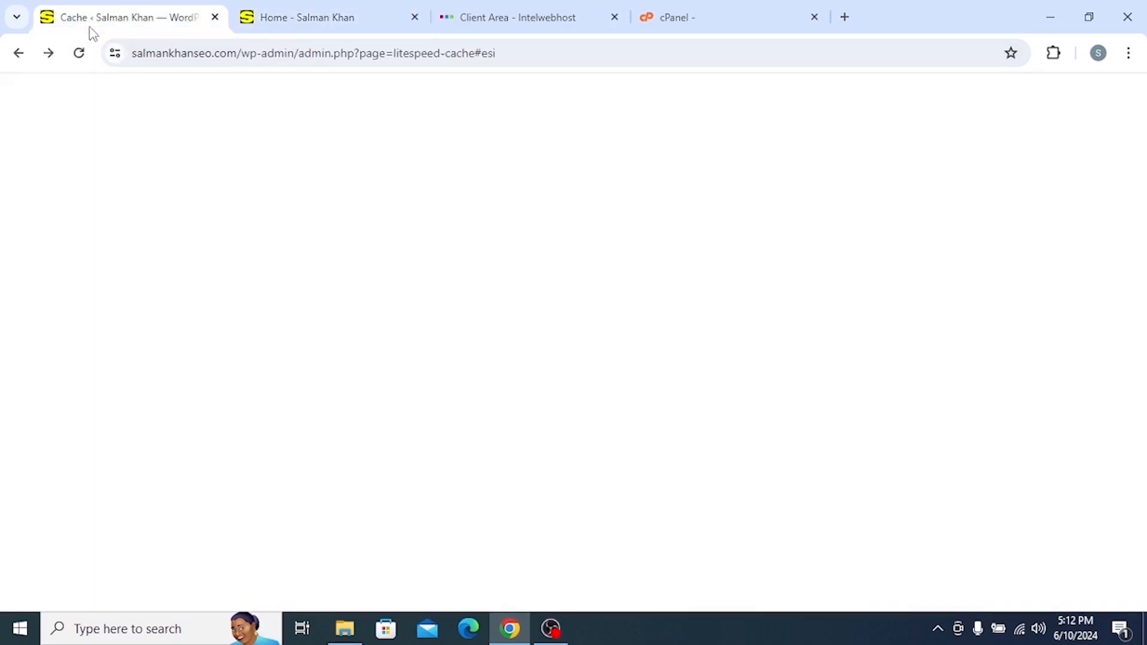
left_click(78, 53)
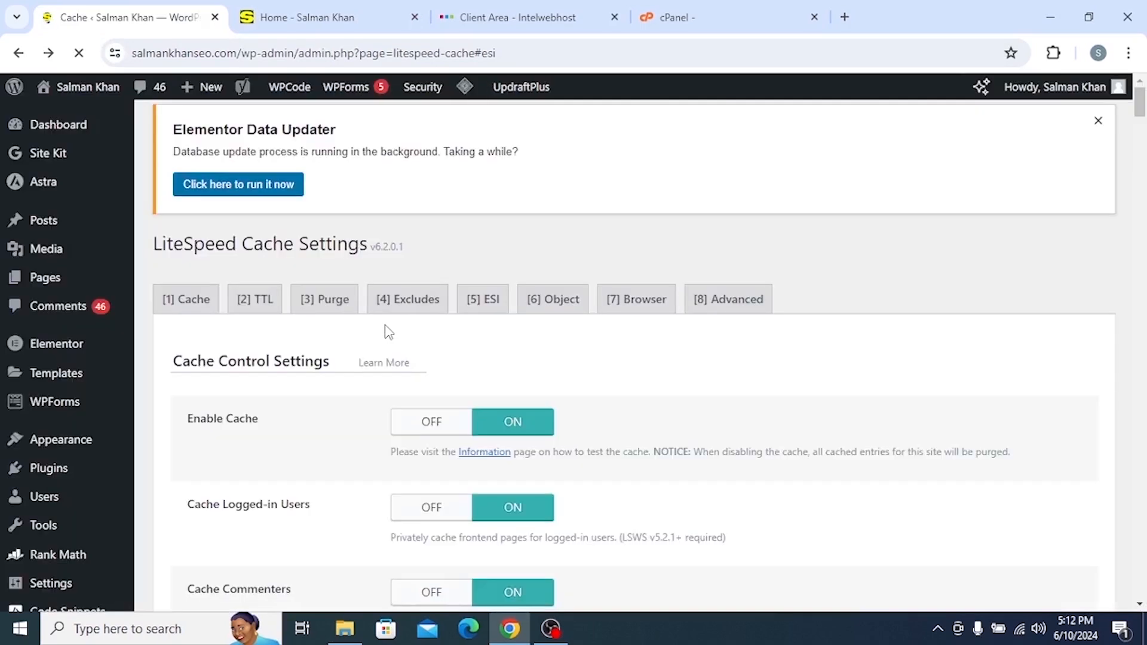
left_click(546, 306)
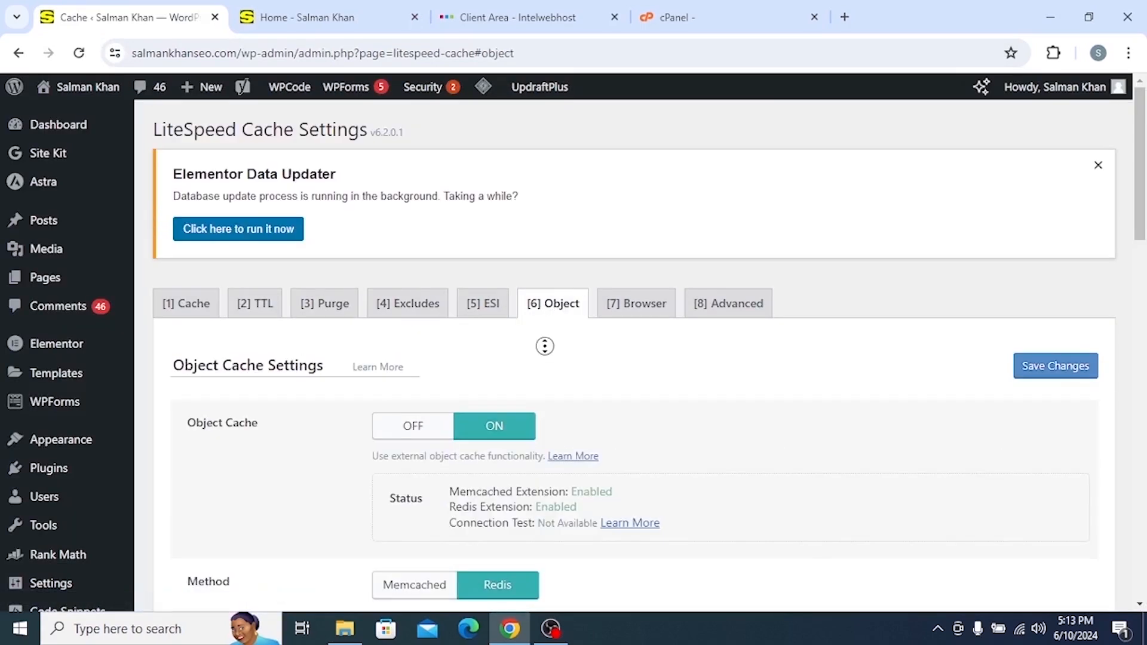
Check the Memcached and Redis extension entries in the Object Cache status.
scroll(549, 382, "down", 2)
scroll(549, 383, "down", 1)
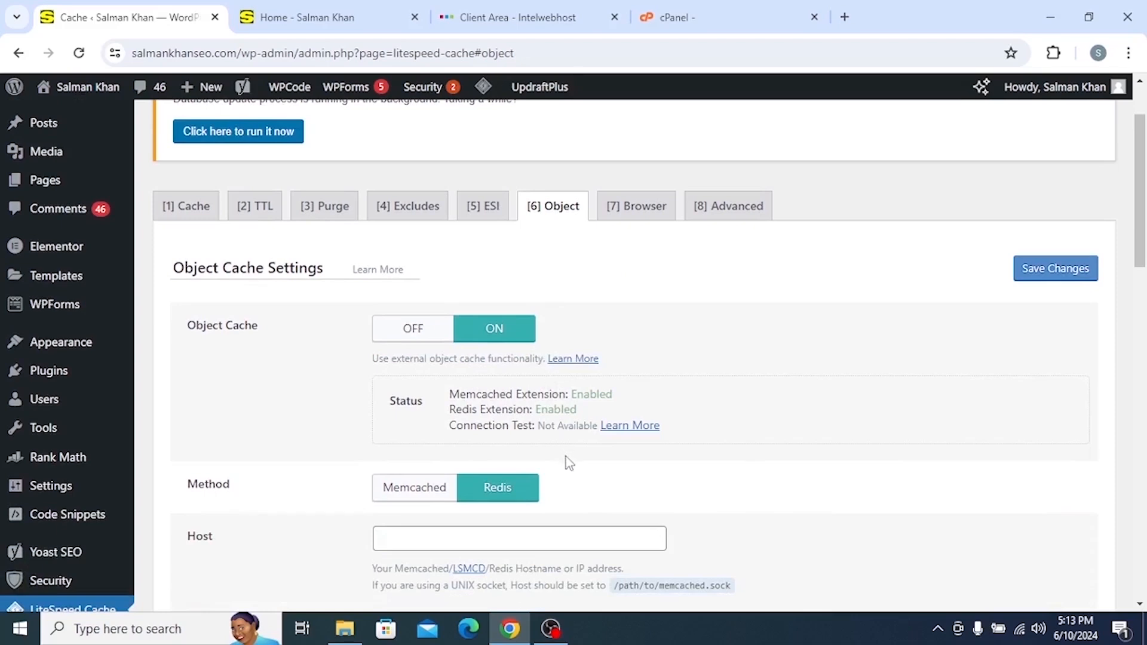
scroll(566, 457, "down", 3)
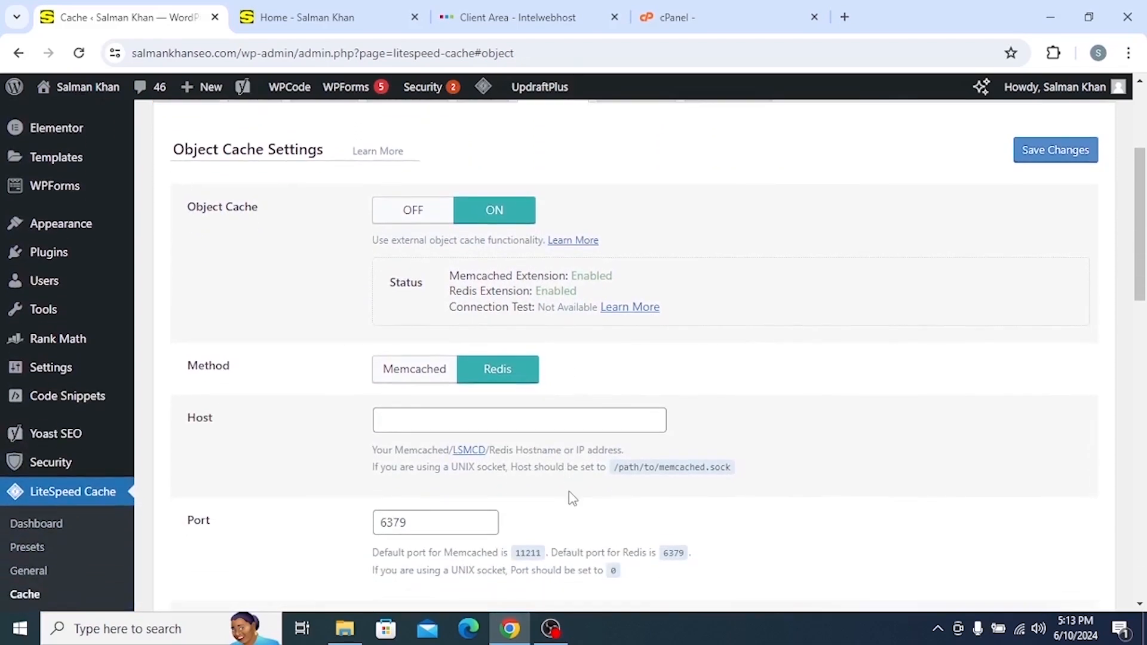
left_click_drag(629, 276, 565, 287)
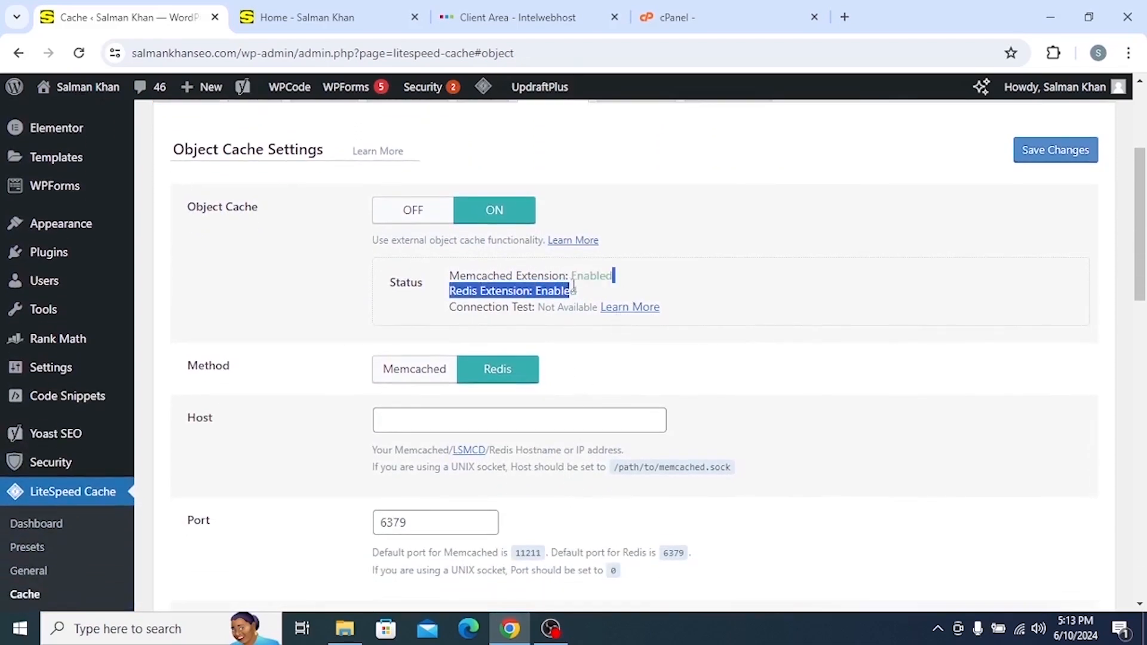
left_click(596, 297)
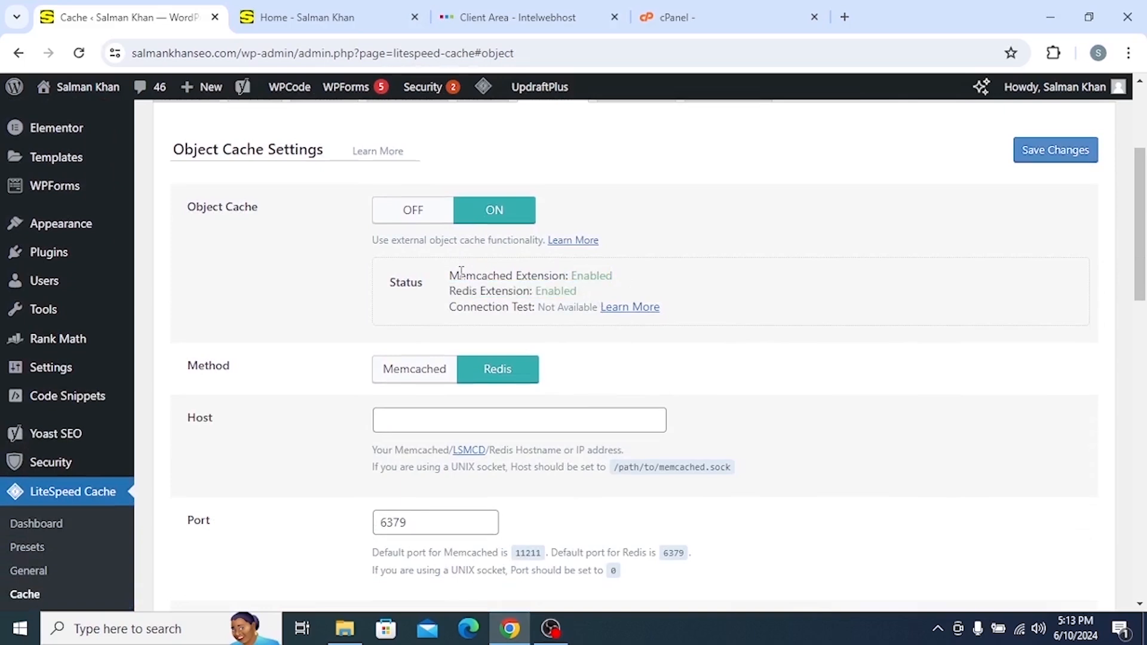
left_click_drag(453, 272, 570, 273)
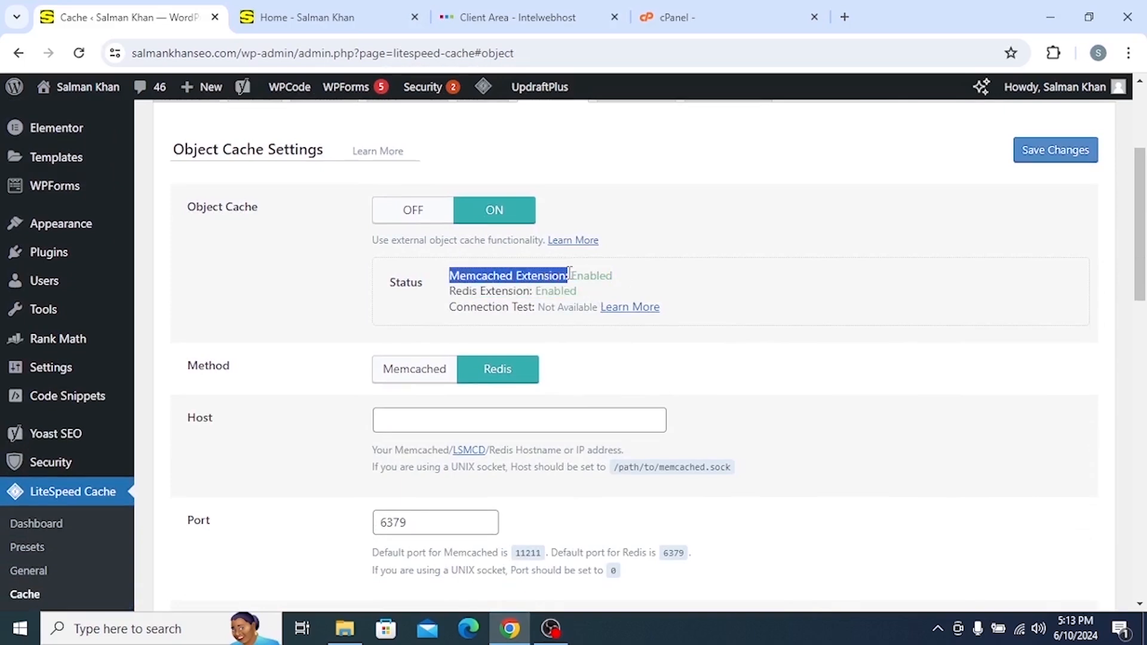
left_click(417, 326)
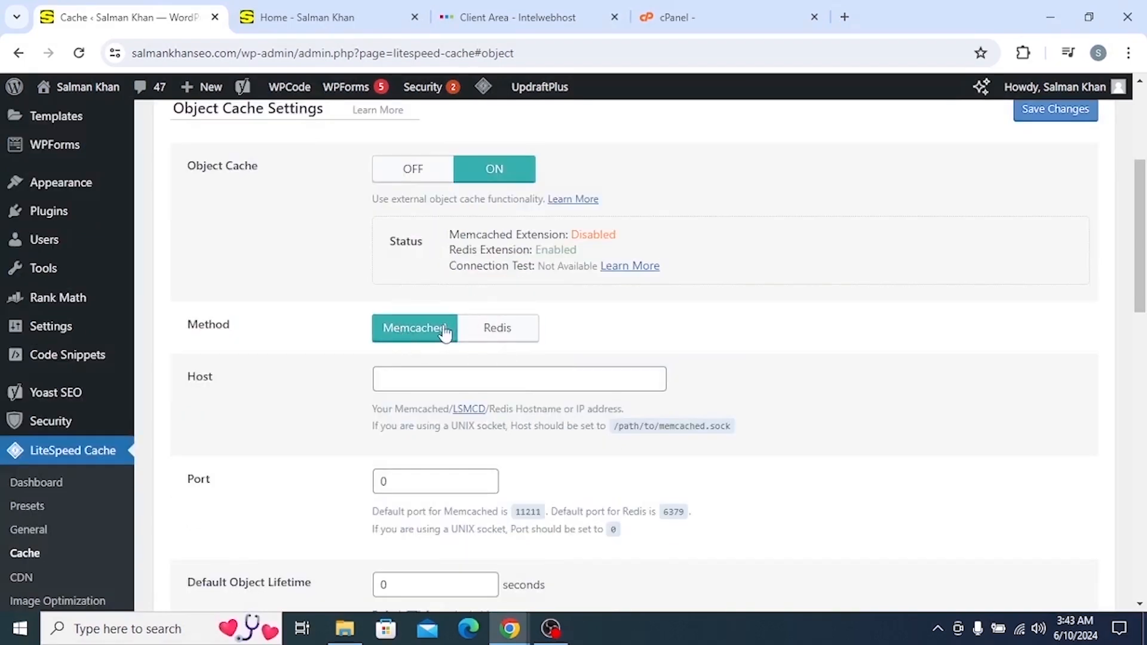
Set the object cache method to Redis.
mouse_move(177, 315)
left_mouse_down()
mouse_move(258, 342)
mouse_move(258, 333)
mouse_move(180, 326)
left_mouse_up()
left_click(252, 326)
left_click(214, 328)
left_click(495, 329)
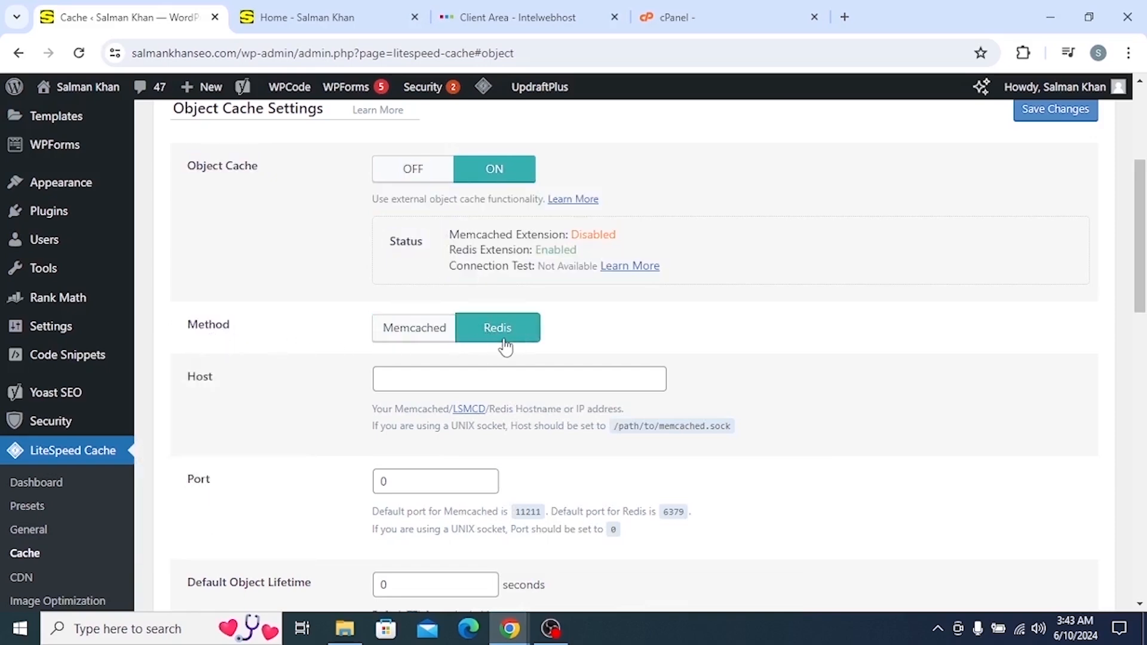
Examine the object cache Port setting and the default port listed for Redis.
middle_click(617, 305)
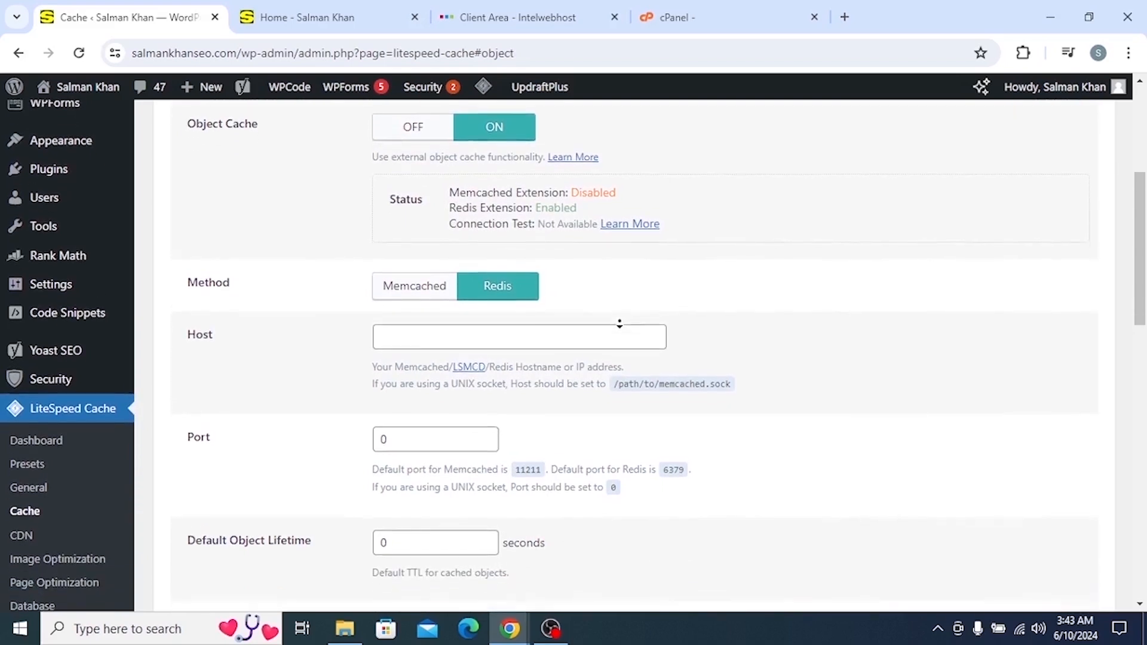
middle_click(621, 322)
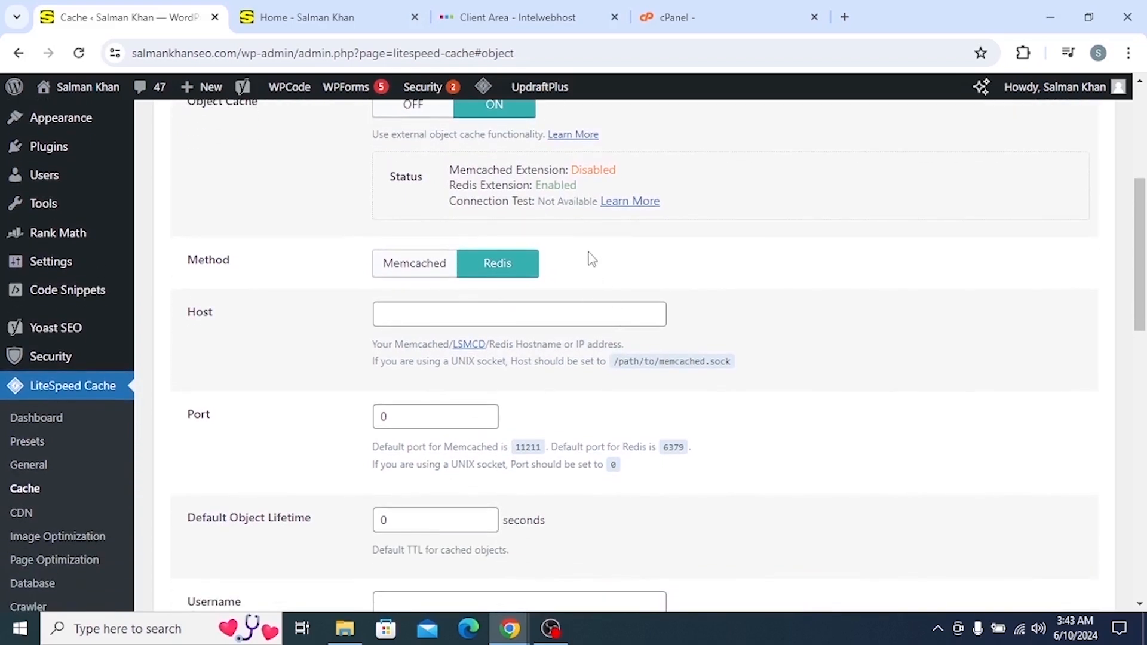
scroll(590, 258, "up", 2)
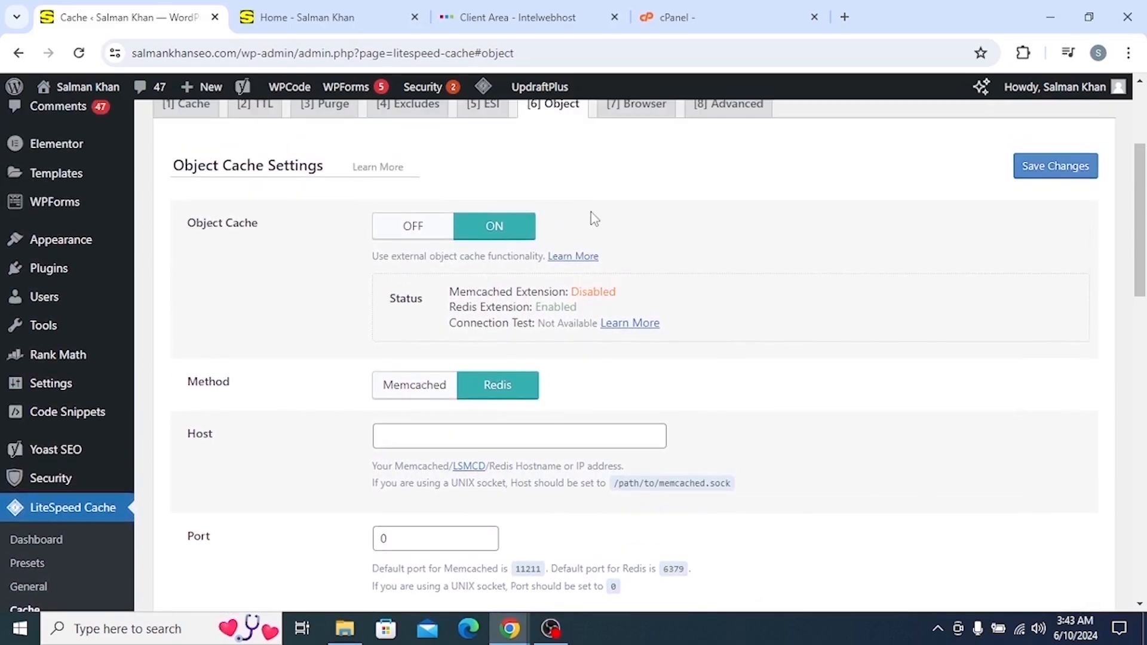
middle_click(590, 212)
middle_click(598, 349)
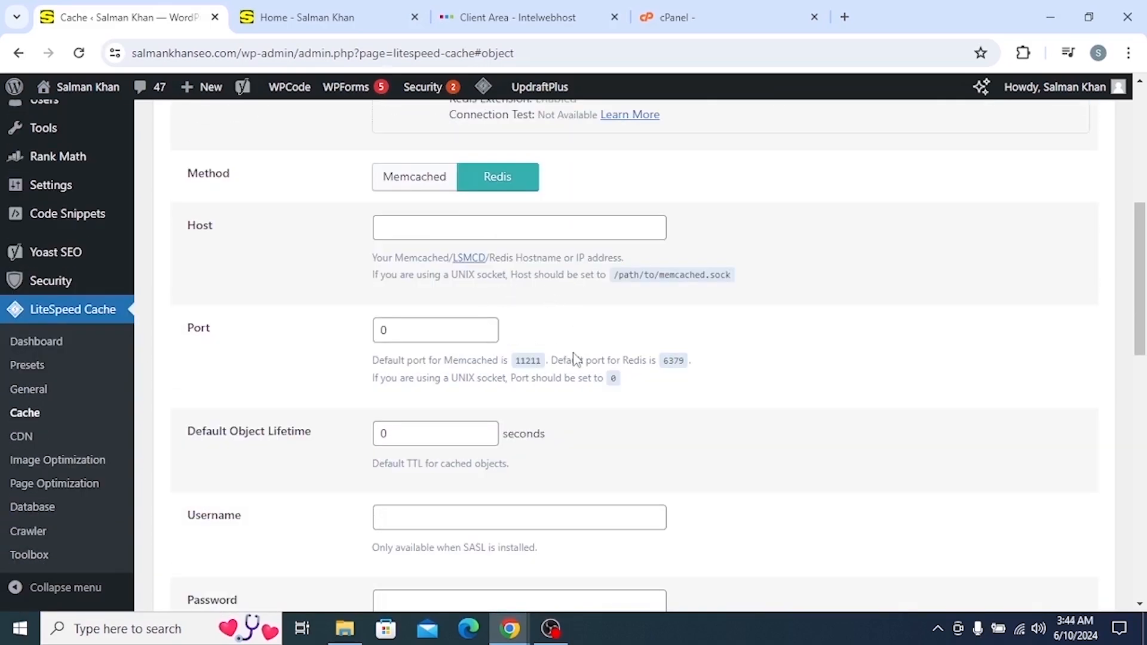
scroll(574, 358, "down", 1)
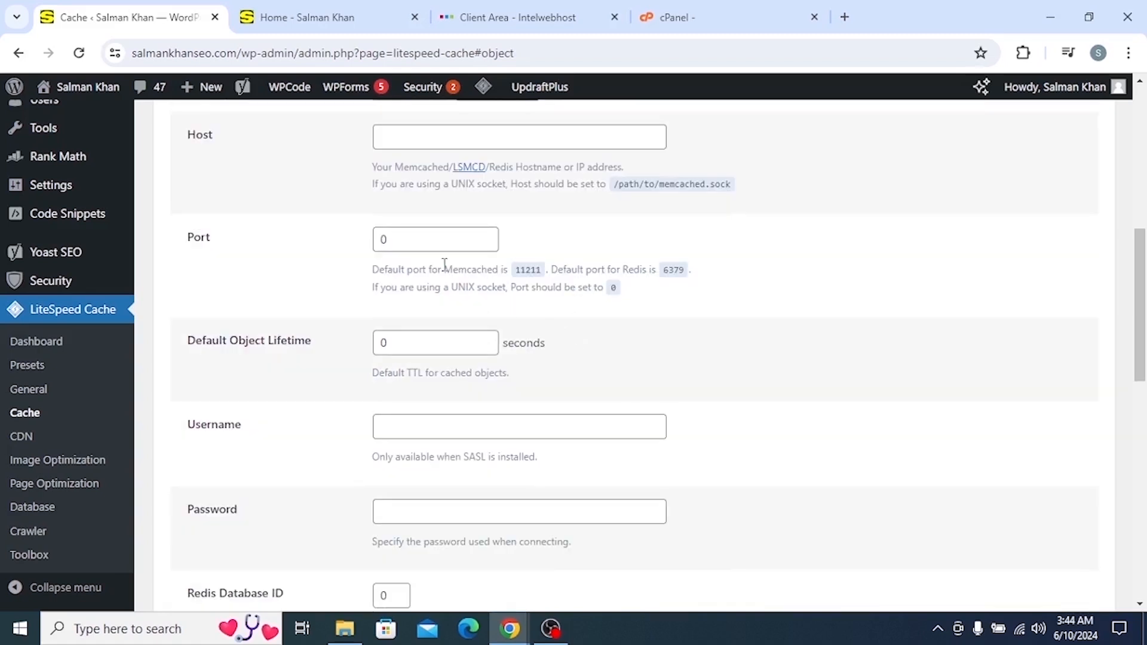
left_click(402, 245)
left_click_drag(464, 234, 377, 240)
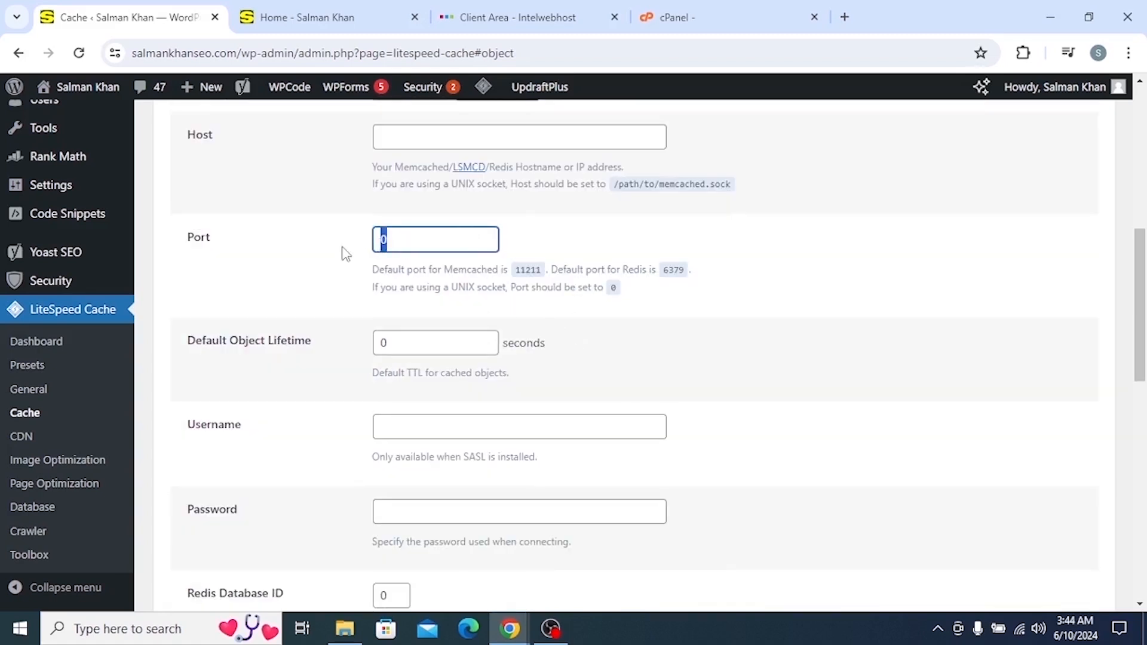
left_click(632, 270)
left_click_drag(694, 271, 662, 272)
left_click(667, 276)
Mark the default Redis port with a rectangle and an arrow in a screen capture overlay and dismiss the capture.
left_click(937, 629)
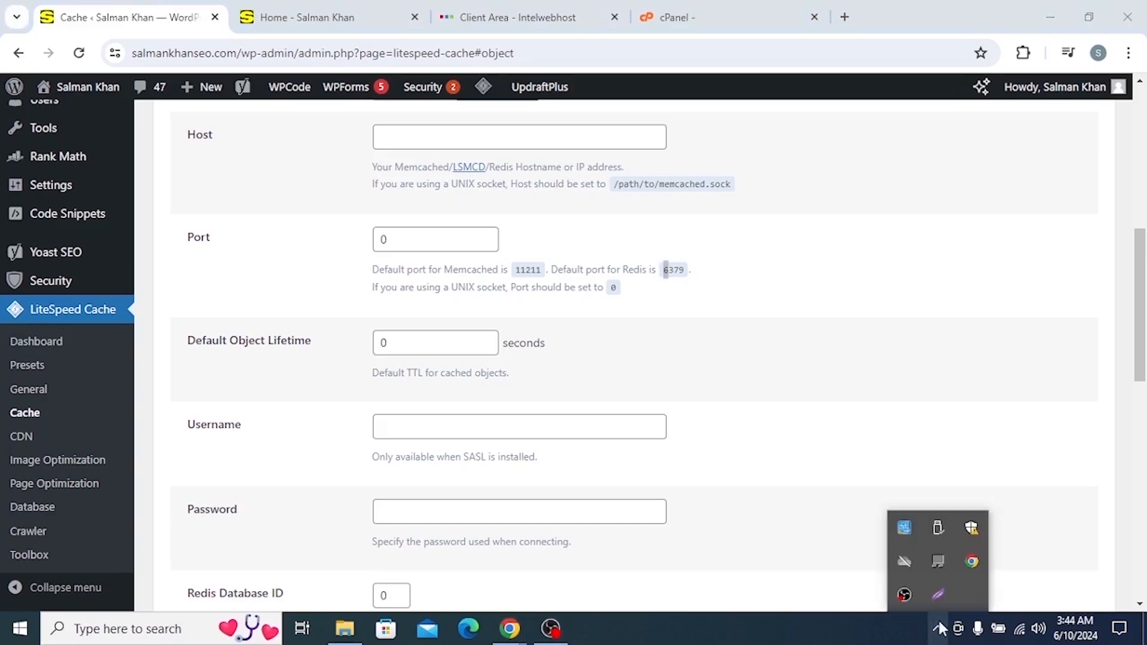
left_click(936, 594)
left_click_drag(597, 223, 725, 354)
left_click(741, 260)
left_click_drag(588, 230, 714, 295)
left_click(742, 238)
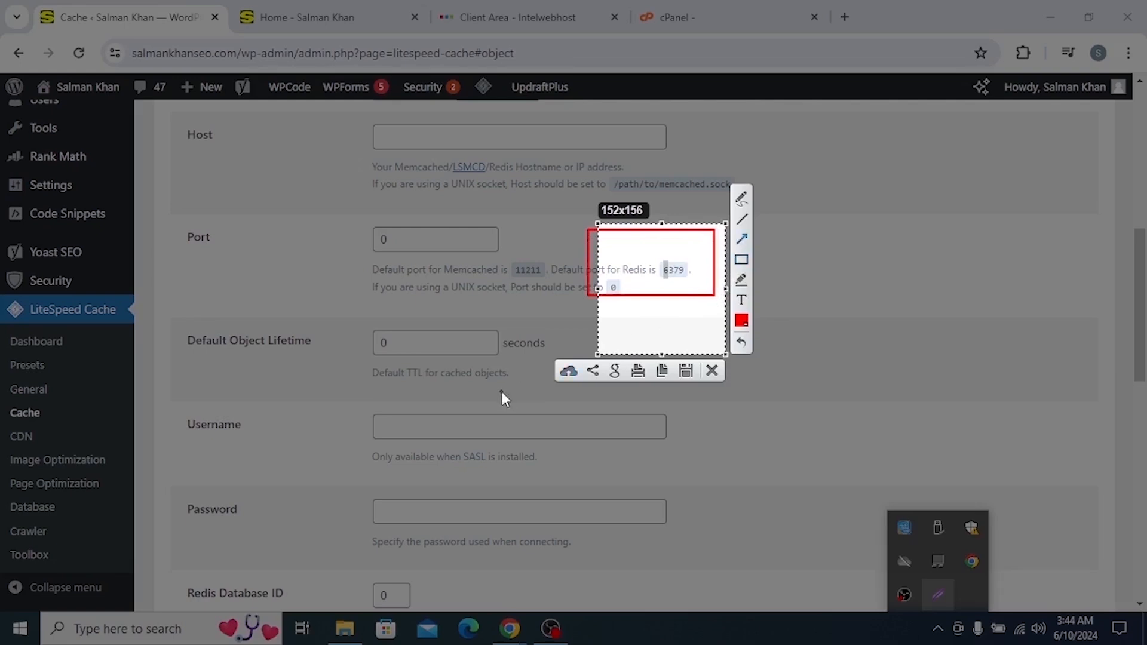
left_click_drag(503, 390, 670, 281)
right_click(671, 270)
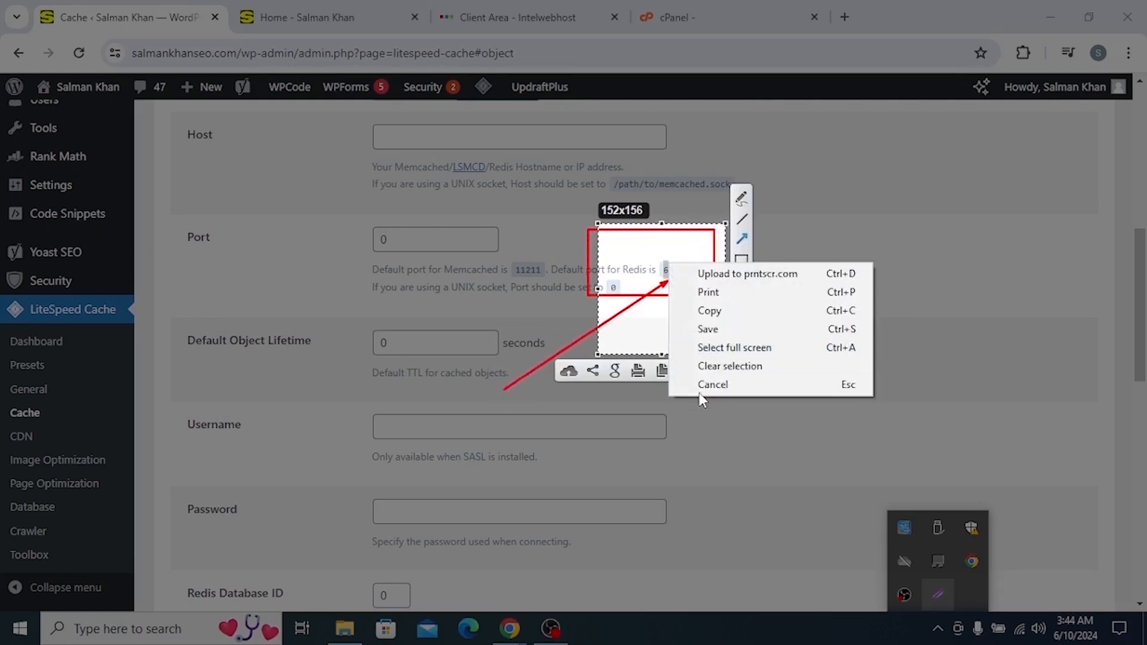
left_click(699, 387)
Copy the default Redis port 6379 from the help text and paste it as the object cache port.
left_click_drag(677, 273, 686, 271)
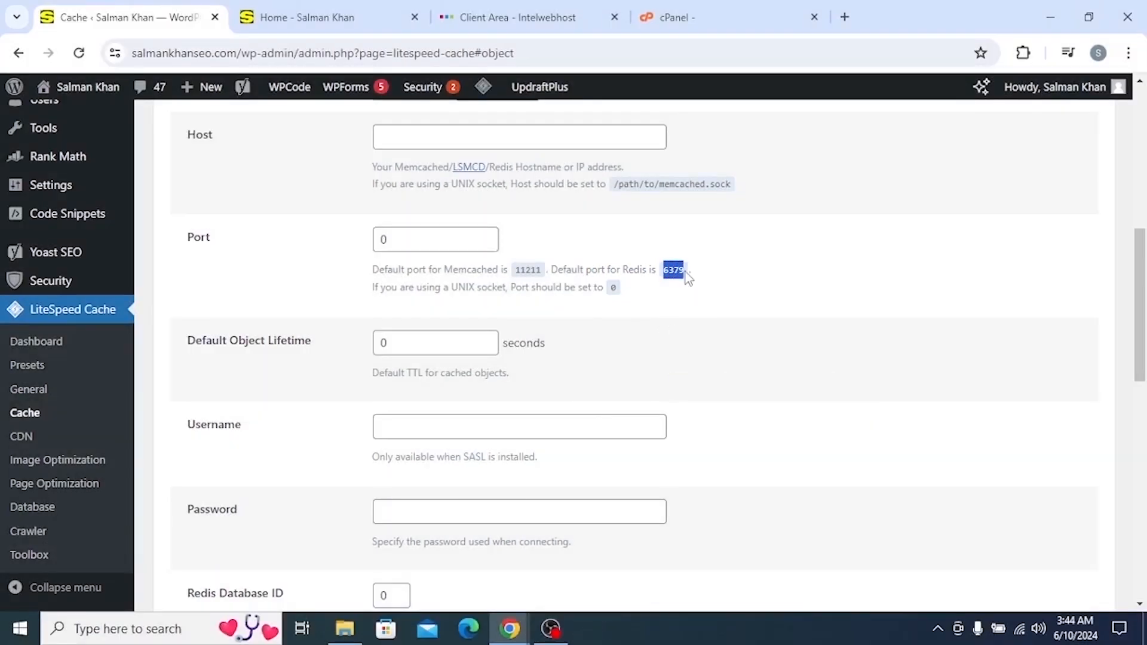
right_click(686, 271)
left_click(702, 295)
left_click_drag(418, 239, 370, 239)
right_click(390, 239)
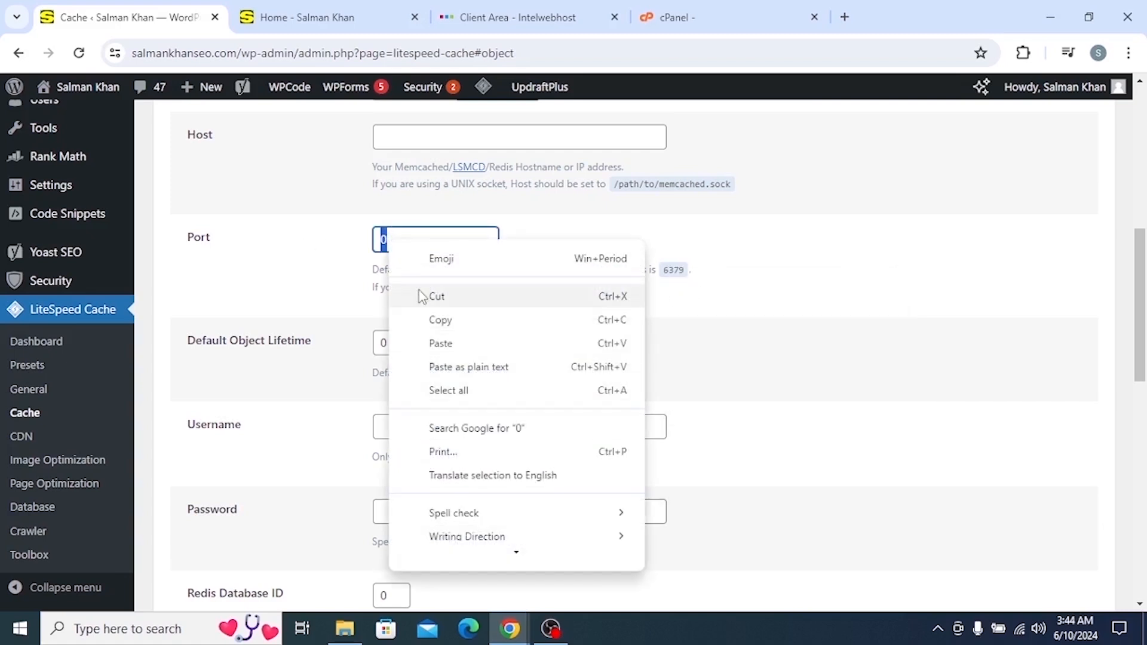
left_click(437, 341)
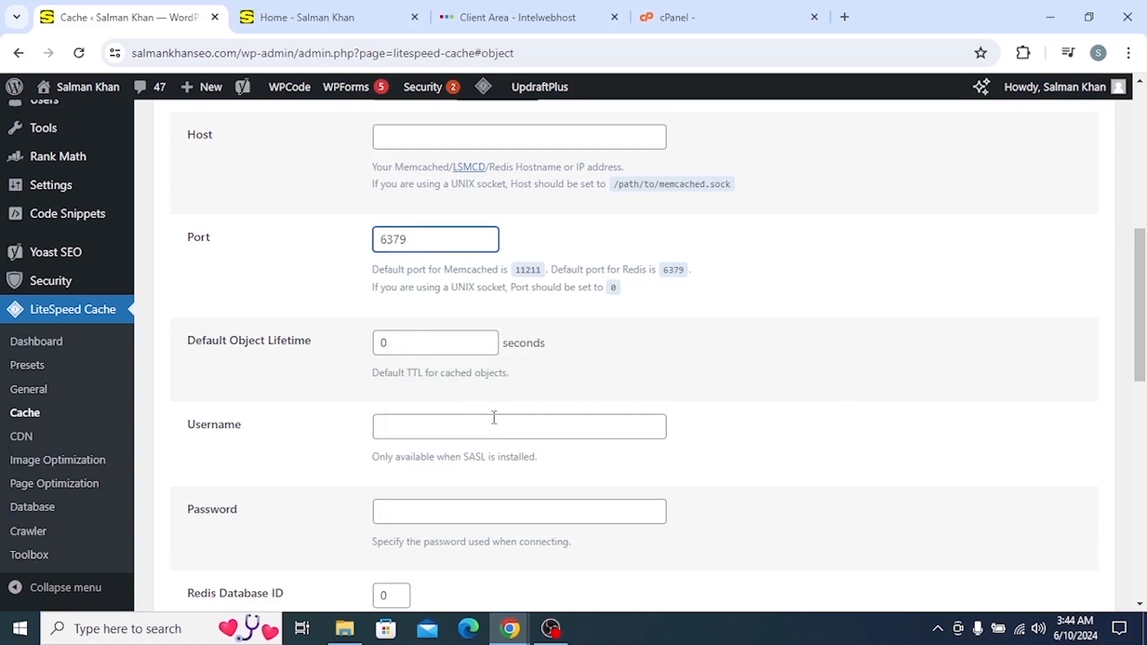
left_click(585, 325)
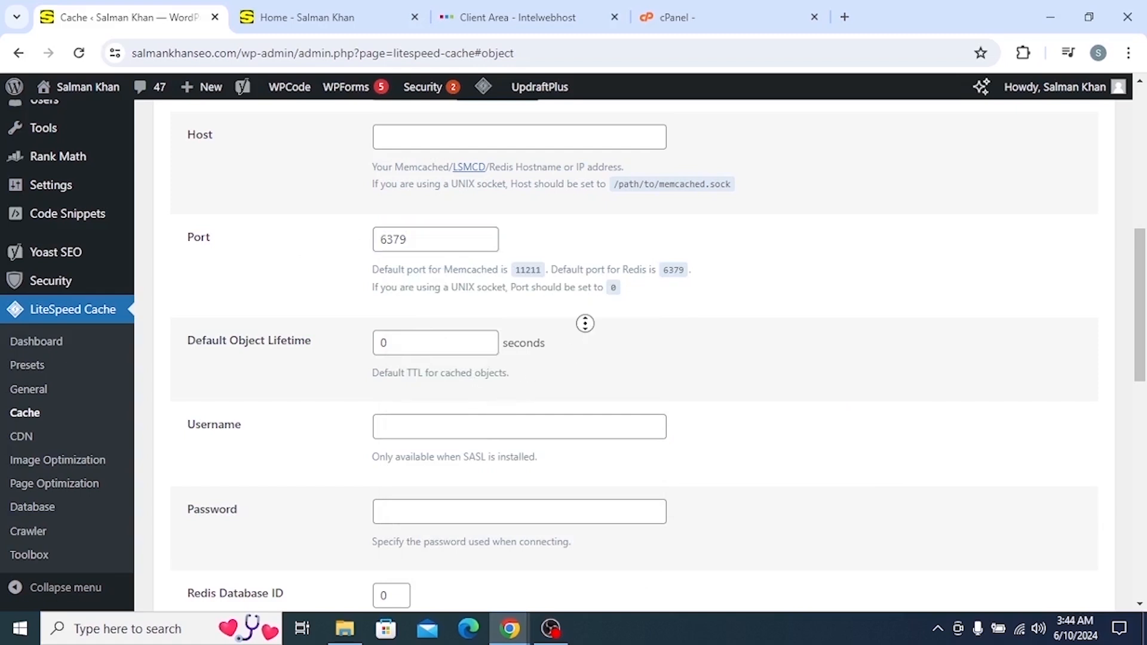
Review the remaining object cache options, including Persistent Connection and Cache WP-Admin, and save the changes.
scroll(588, 335, "down", 1)
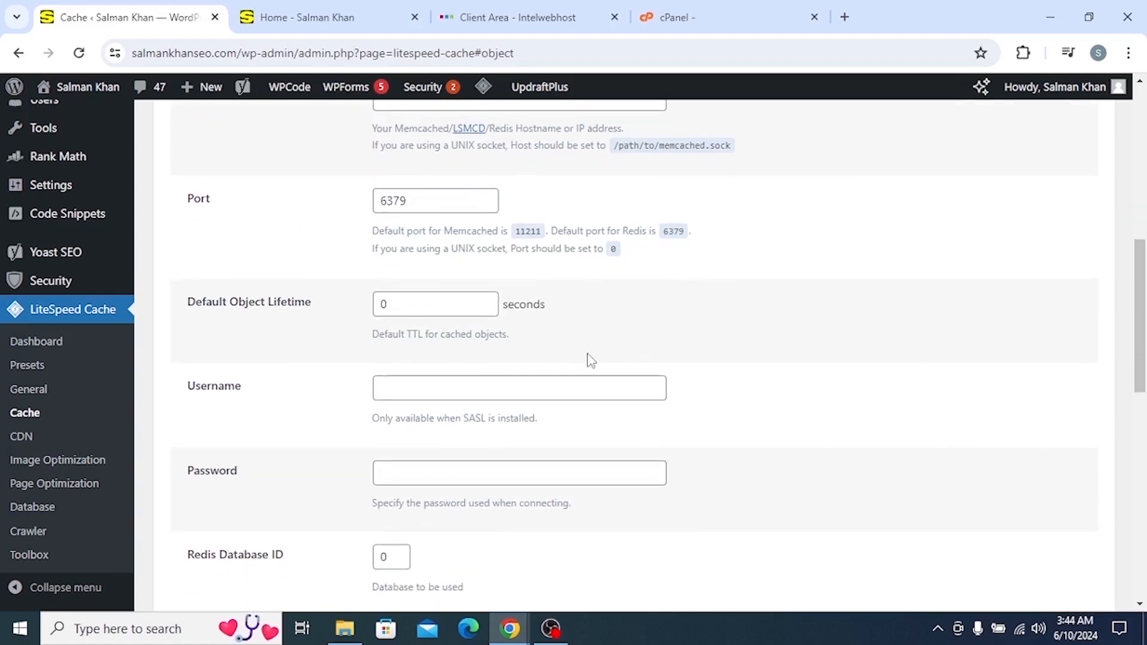
scroll(315, 238, "up", 2)
middle_click(315, 238)
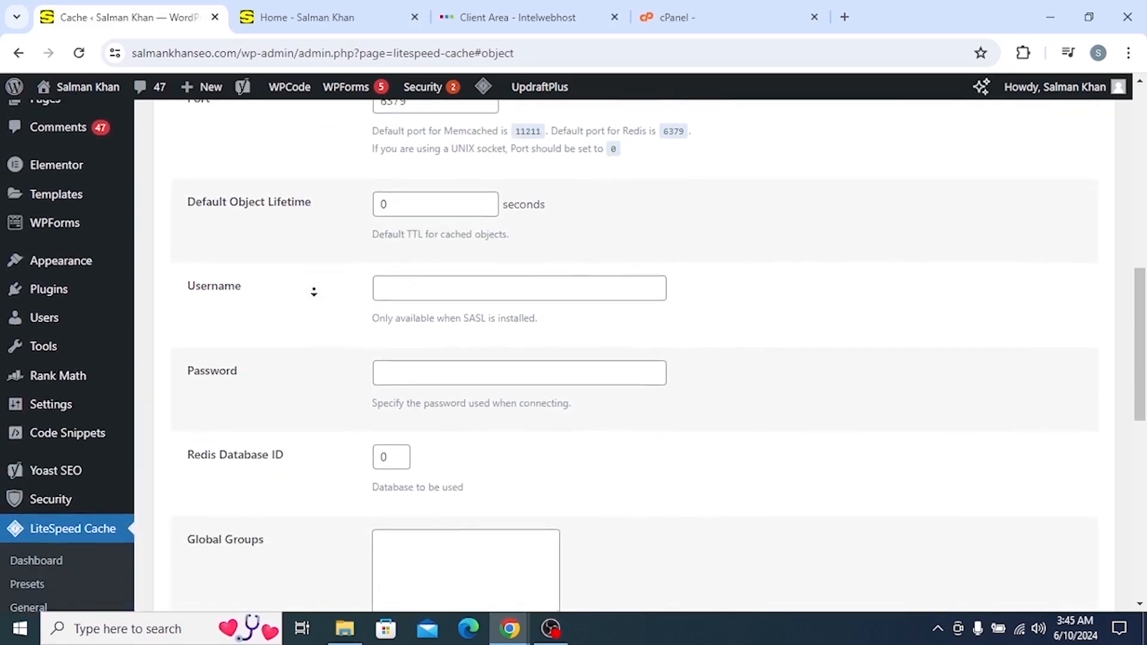
middle_click(311, 332)
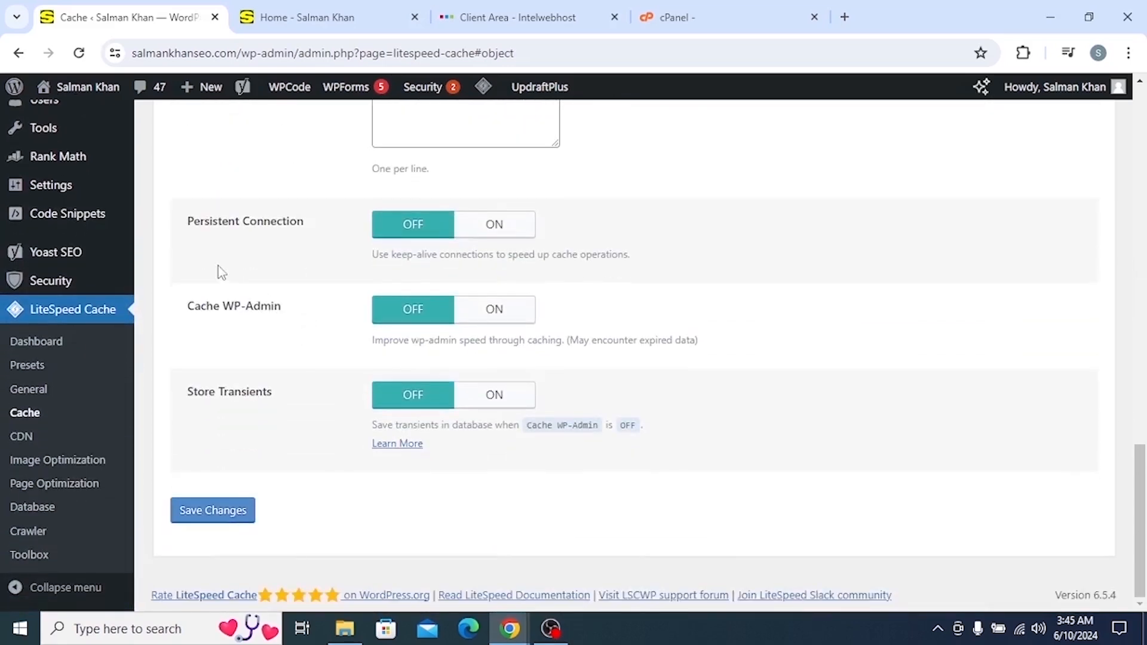
left_click_drag(187, 223, 316, 241)
left_click(325, 226)
left_click_drag(188, 310, 293, 333)
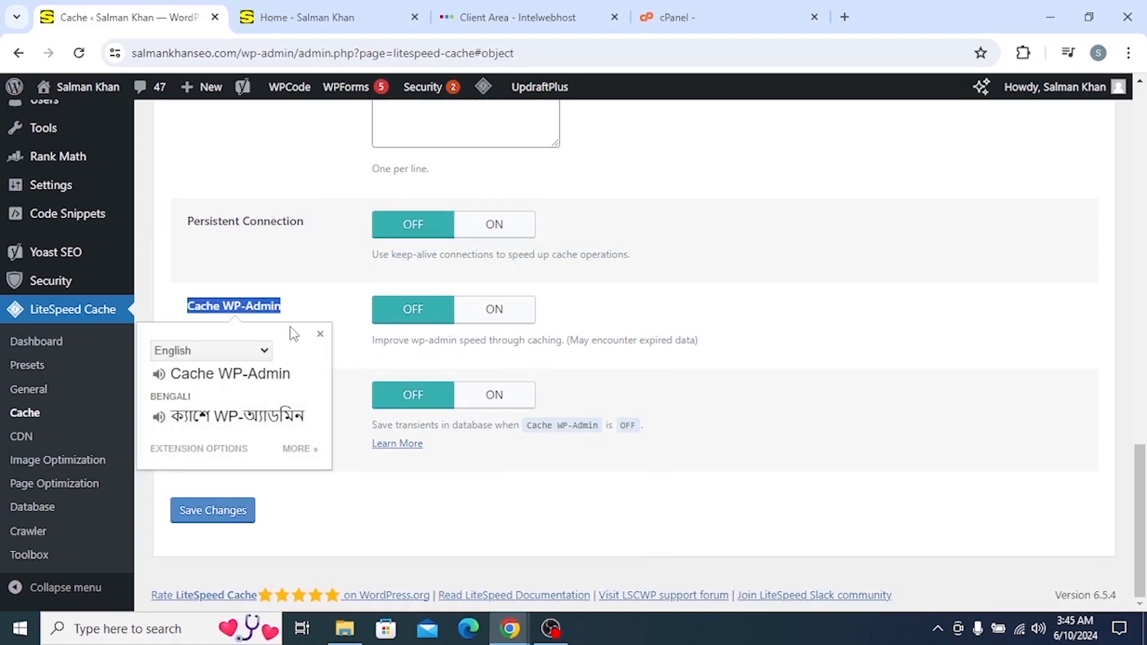
middle_click(300, 312)
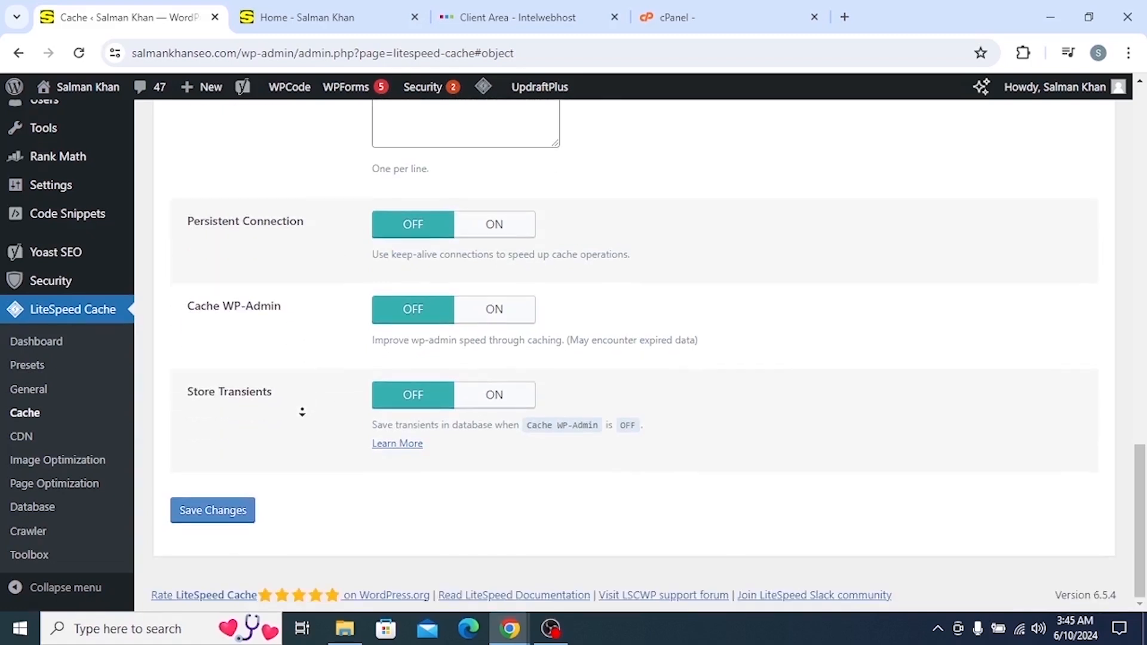
left_click(194, 518)
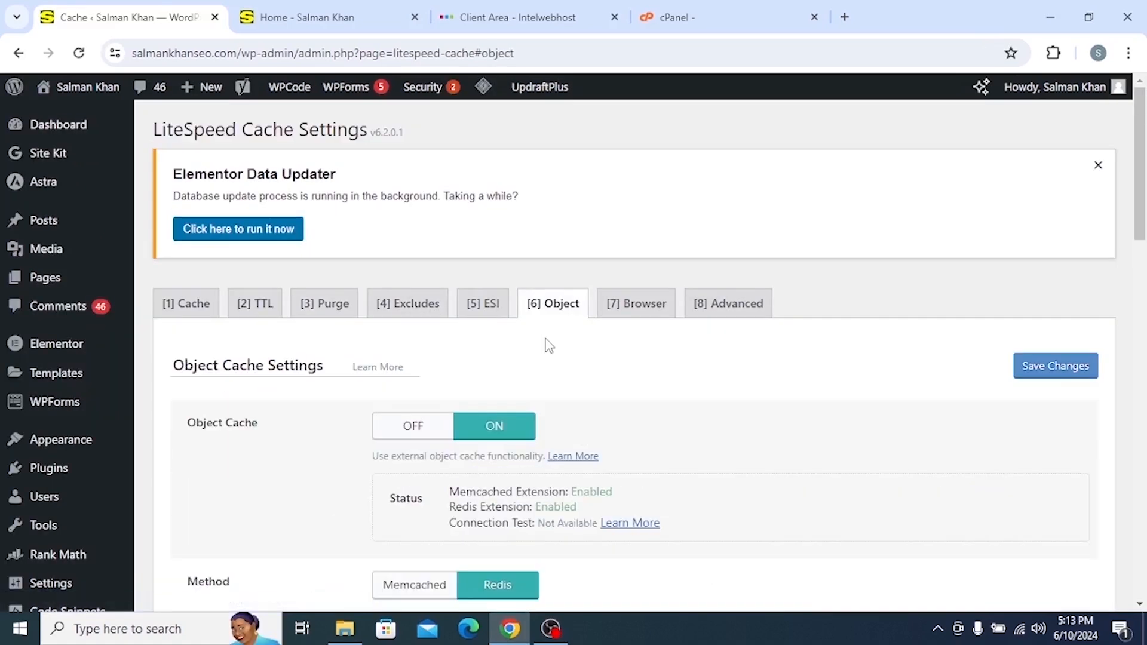
scroll(549, 358, "down", 2)
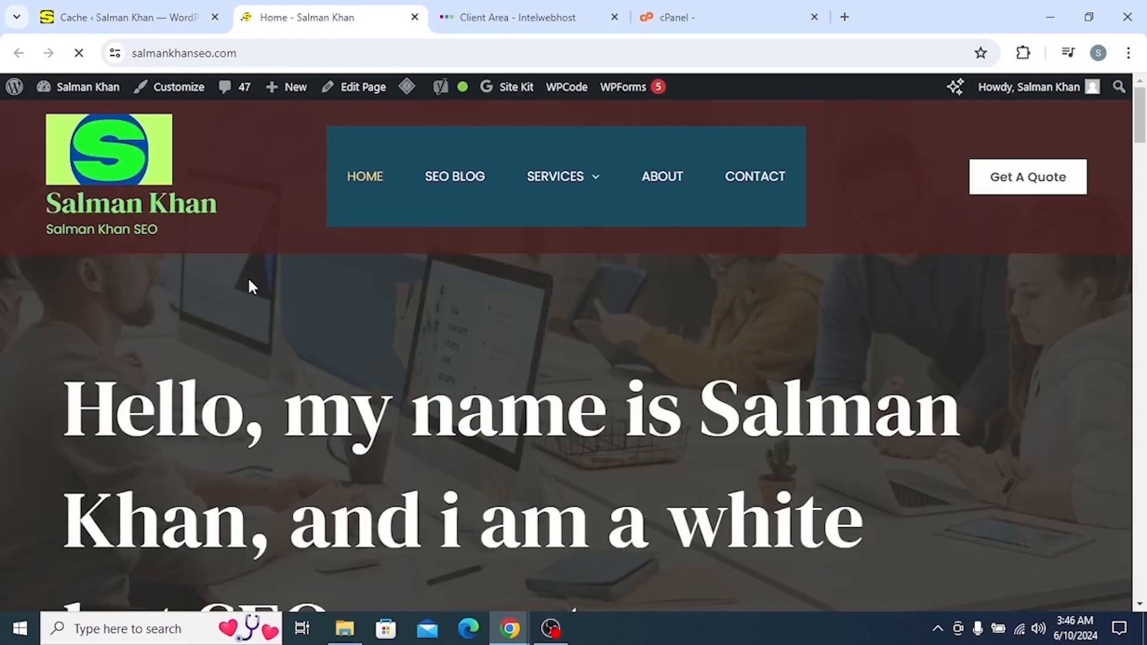
Review the Browser Cache option in the Browser cache settings and close the hosting client area page.
scroll(249, 286, "down", 3)
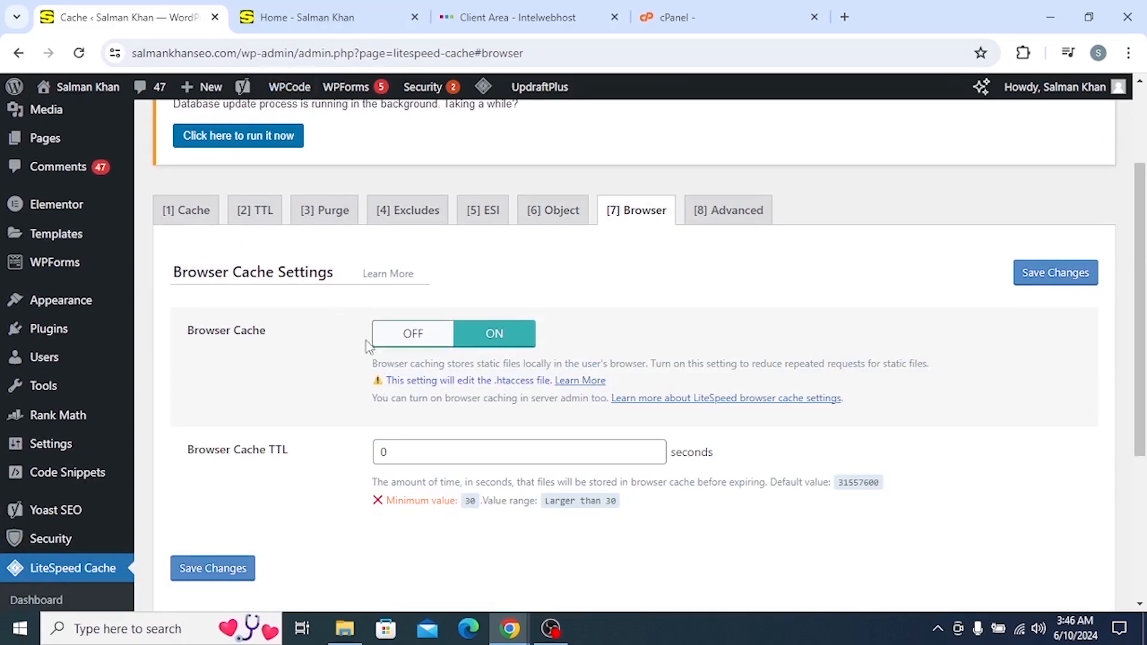
scroll(317, 358, "down", 1)
left_click_drag(184, 248, 273, 248)
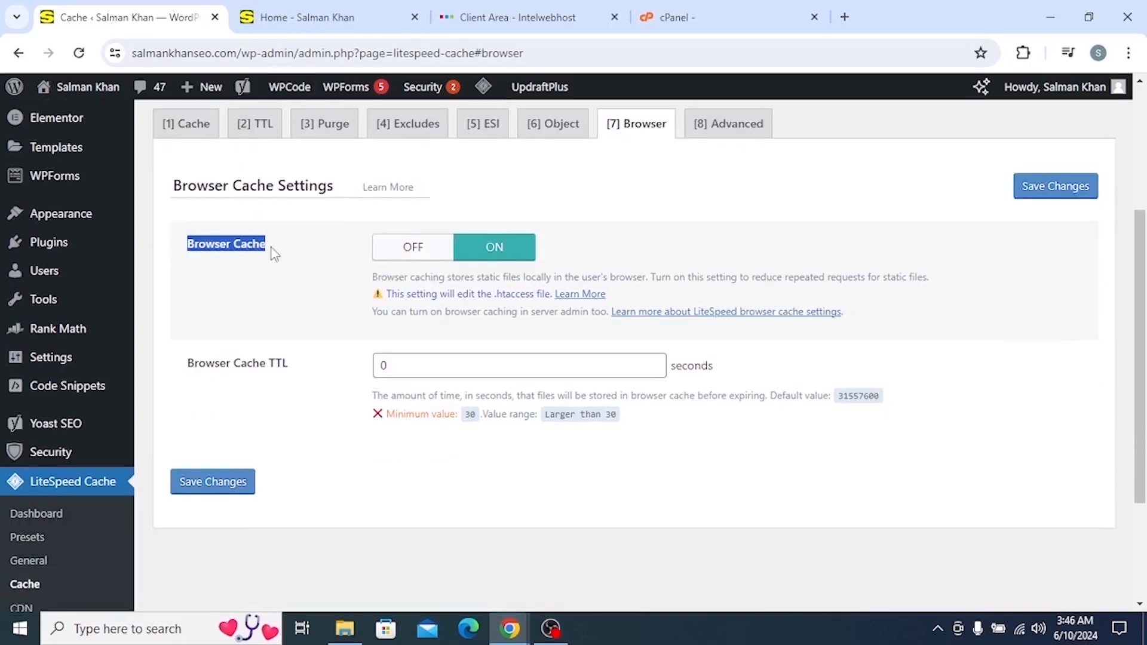
left_click(296, 239)
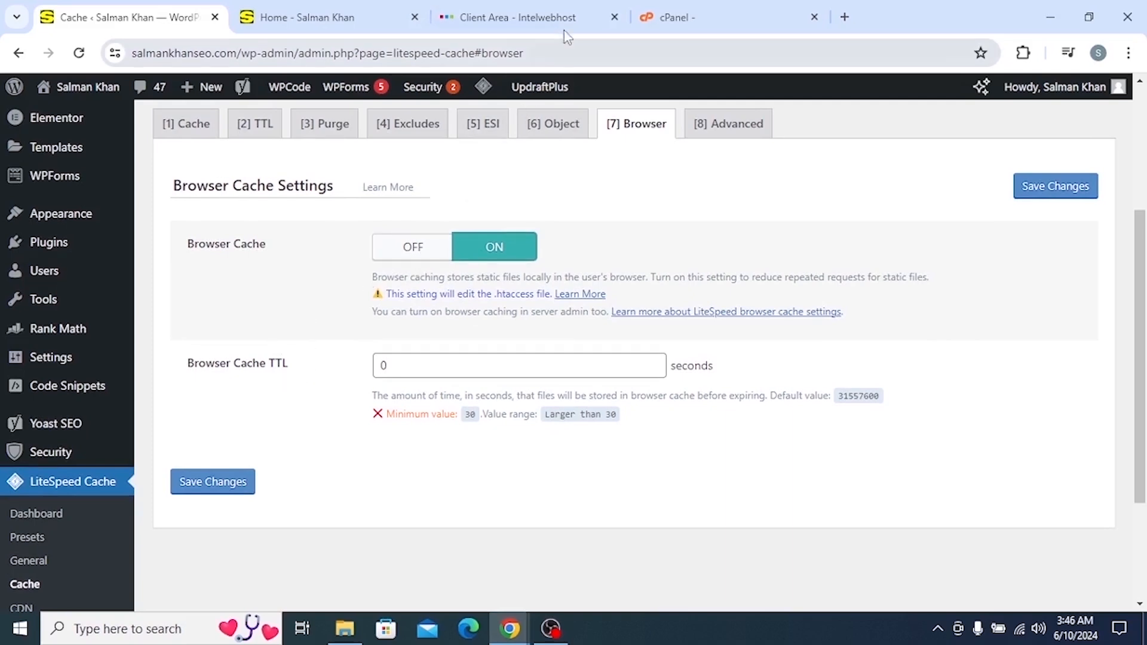
left_click(613, 17)
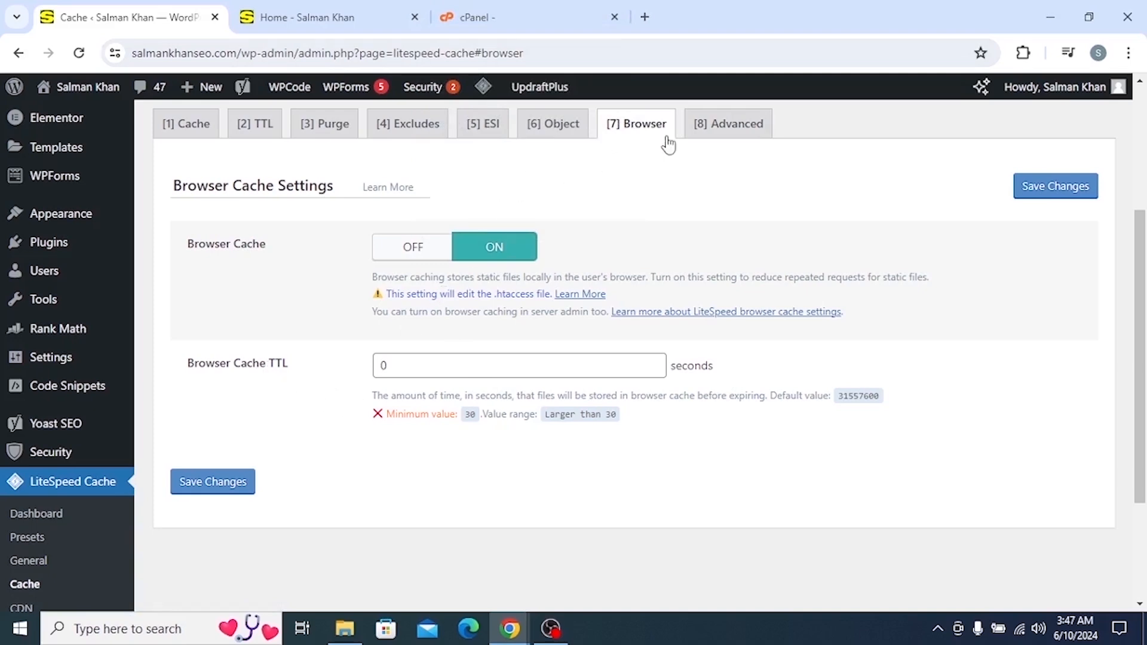
Open the Advanced cache settings and examine the Instant Click option.
left_click(711, 127)
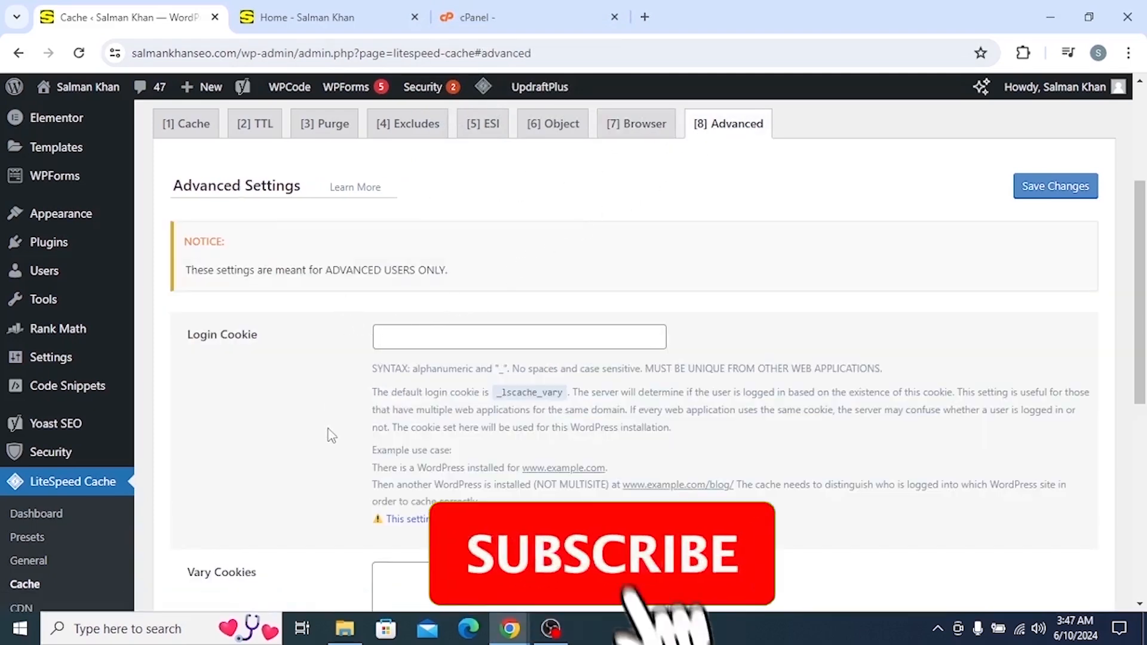
scroll(325, 397, "down", 6)
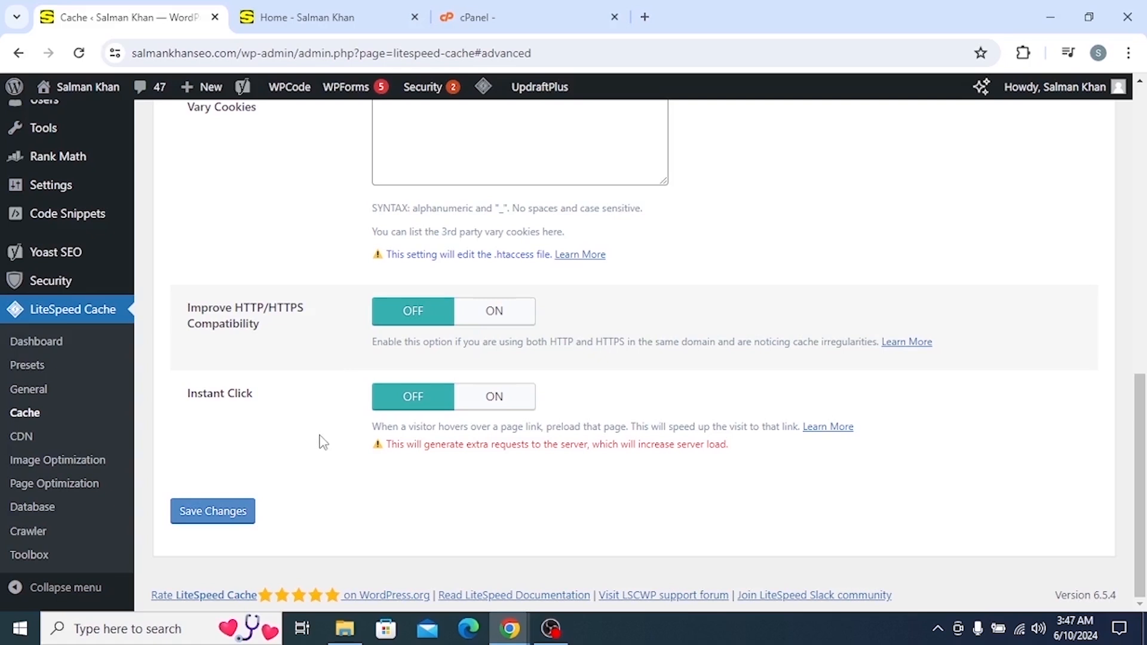
left_click_drag(185, 394, 263, 395)
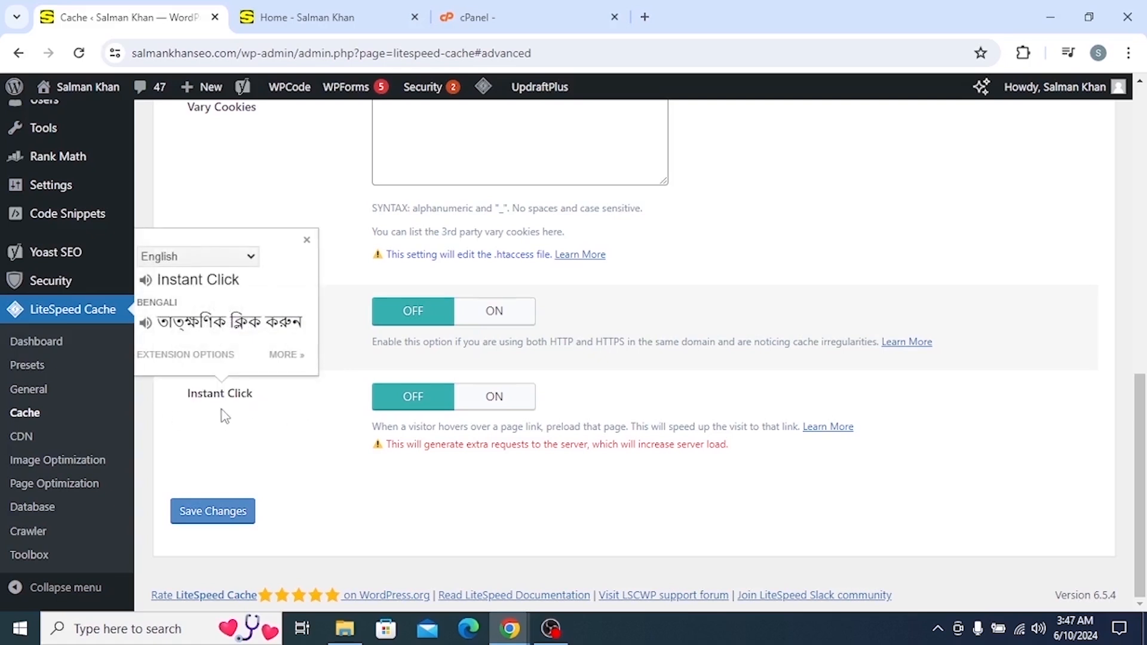
left_click(264, 428)
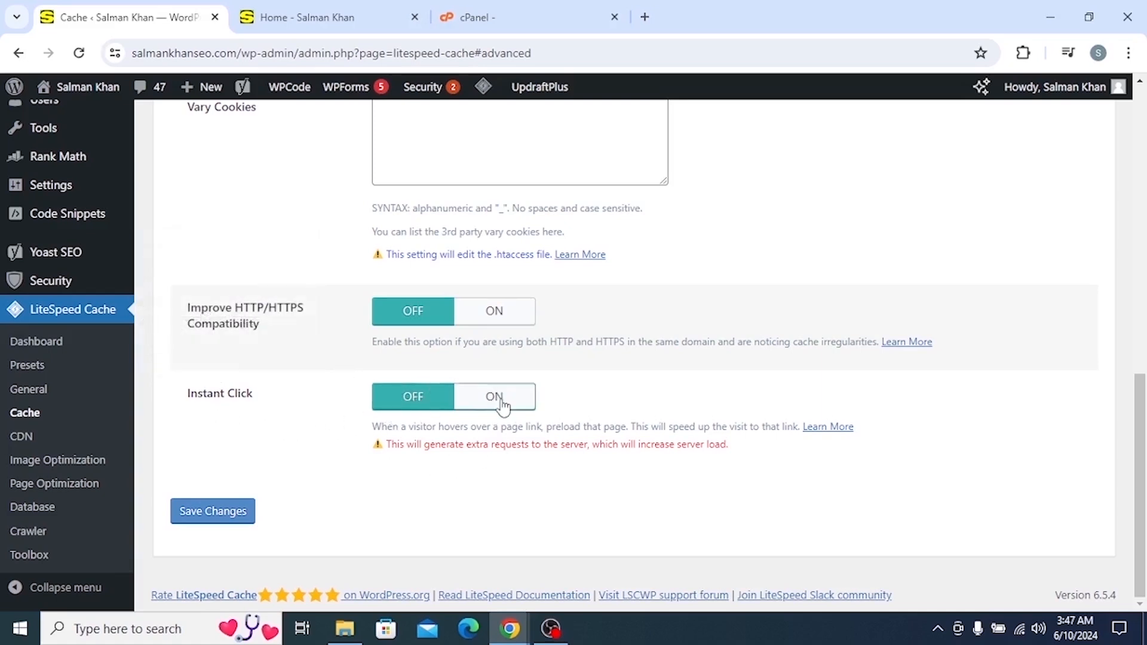
Return to the Cache Control Settings and look over the caching options.
scroll(321, 386, "up", 1)
scroll(321, 386, "up", 8)
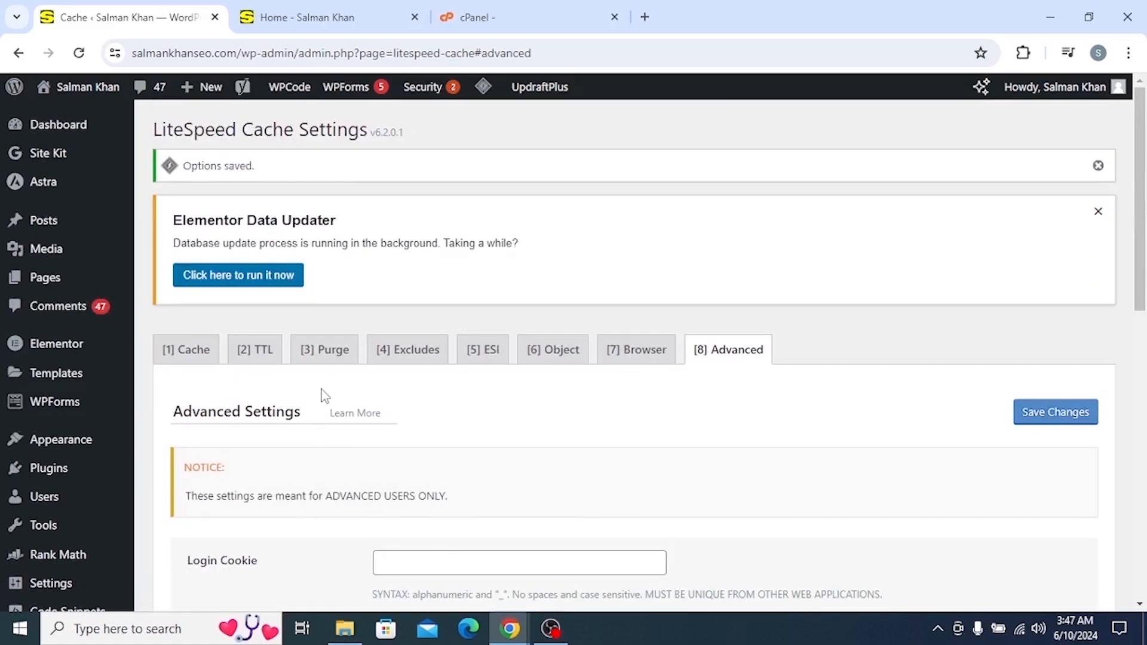
left_click(200, 359)
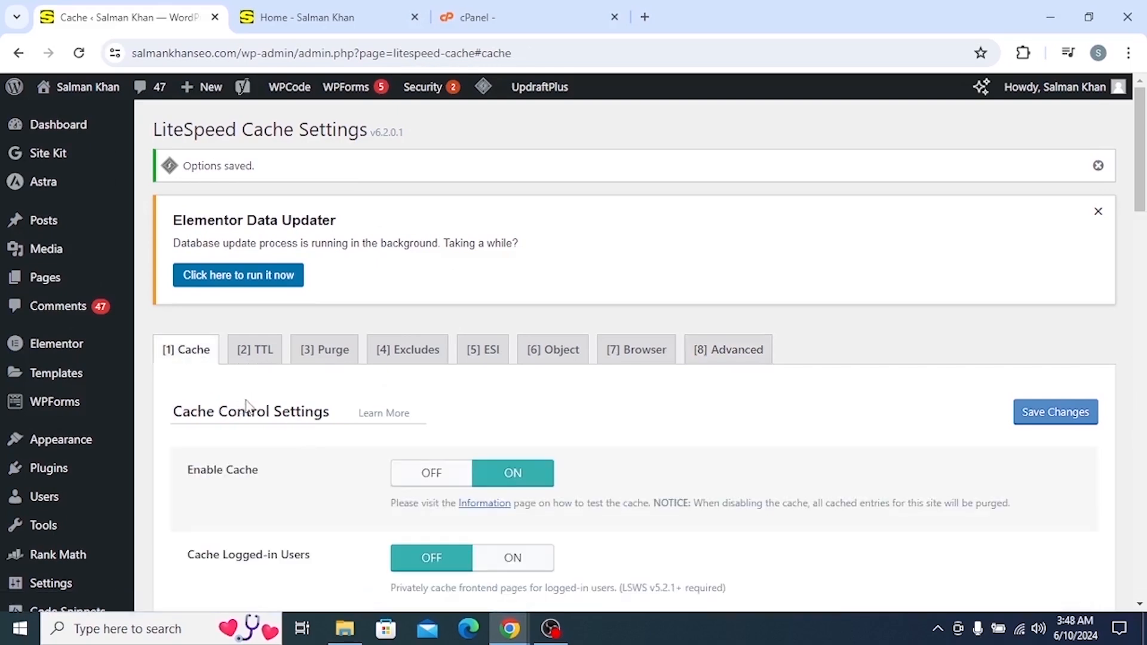
scroll(299, 399, "down", 7)
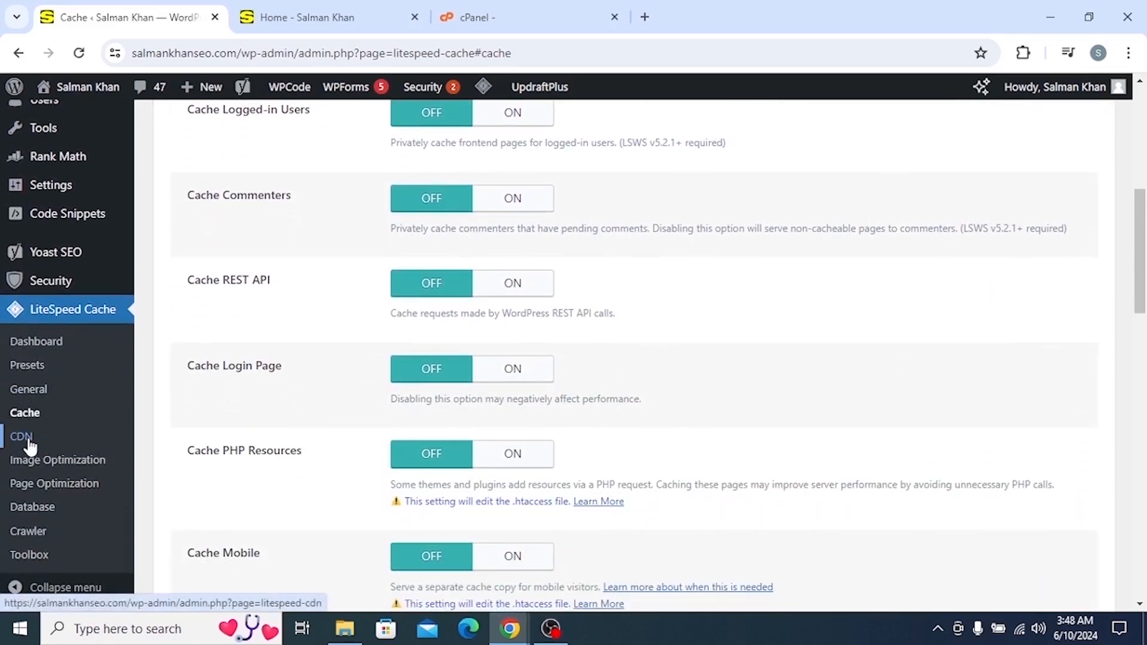
Open LiteSpeed Cache's CDN settings and examine the QUIC.cloud CDN option.
left_click(21, 437)
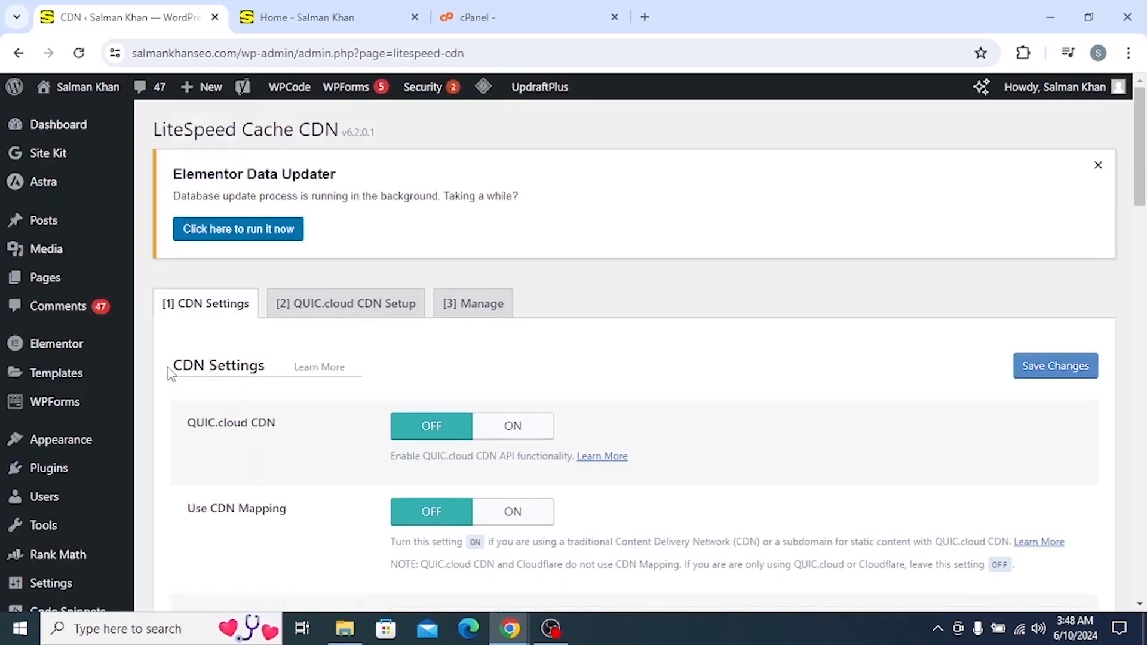
scroll(375, 417, "down", 3)
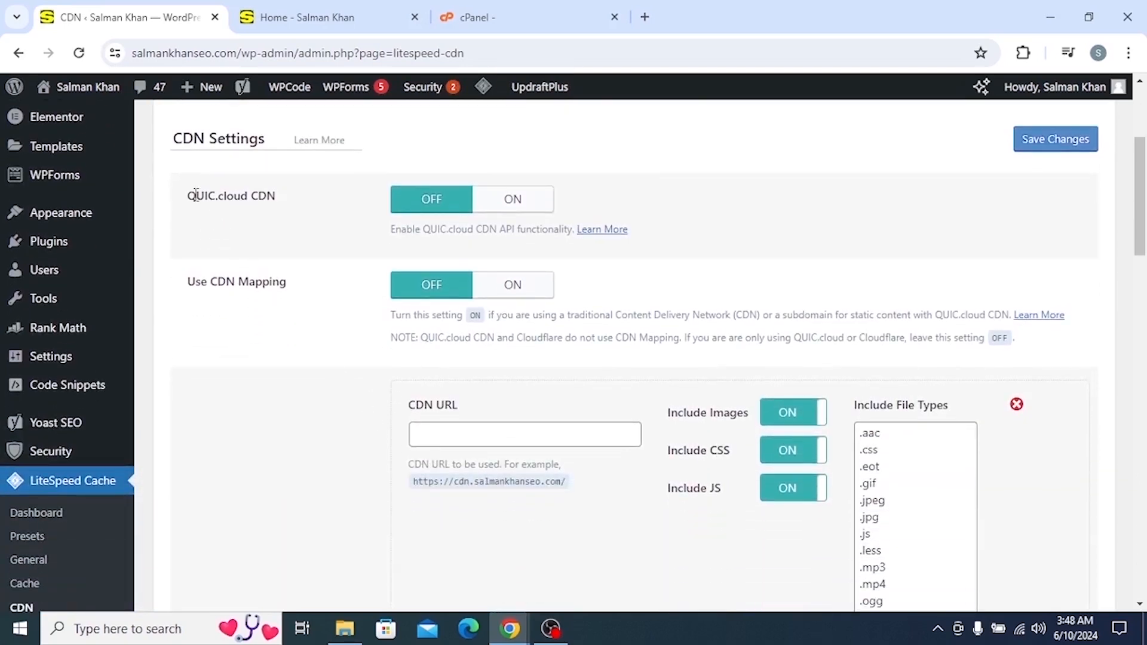
left_click_drag(189, 196, 278, 207)
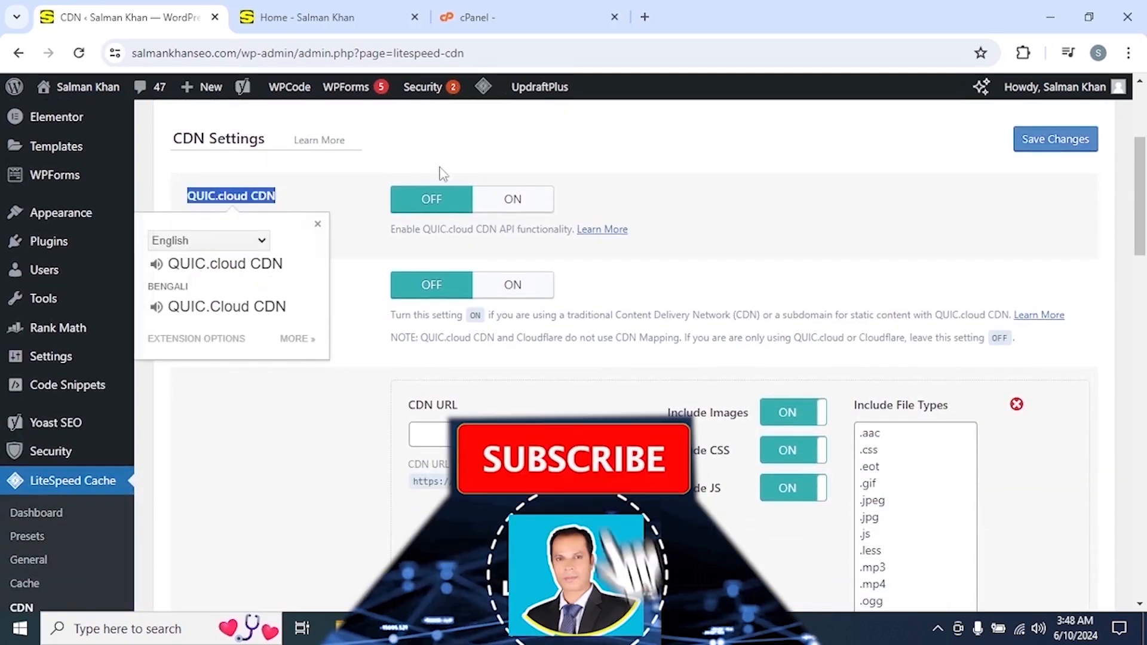
Turn on the QUIC.cloud CDN option in the CDN settings.
left_click(349, 218)
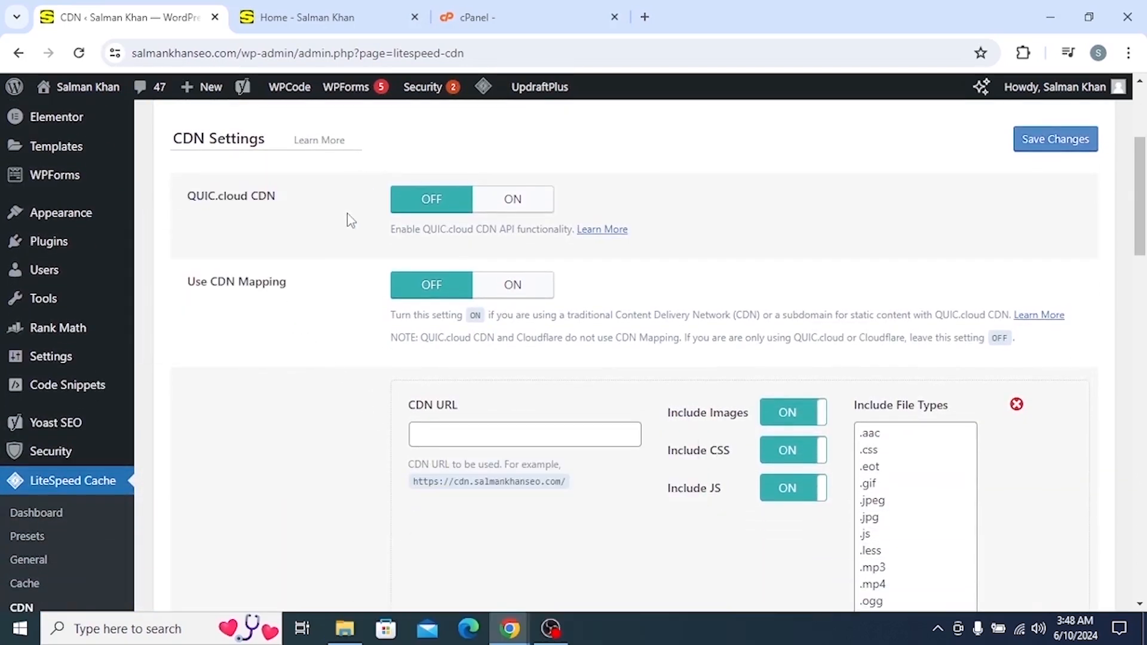
left_click(511, 207)
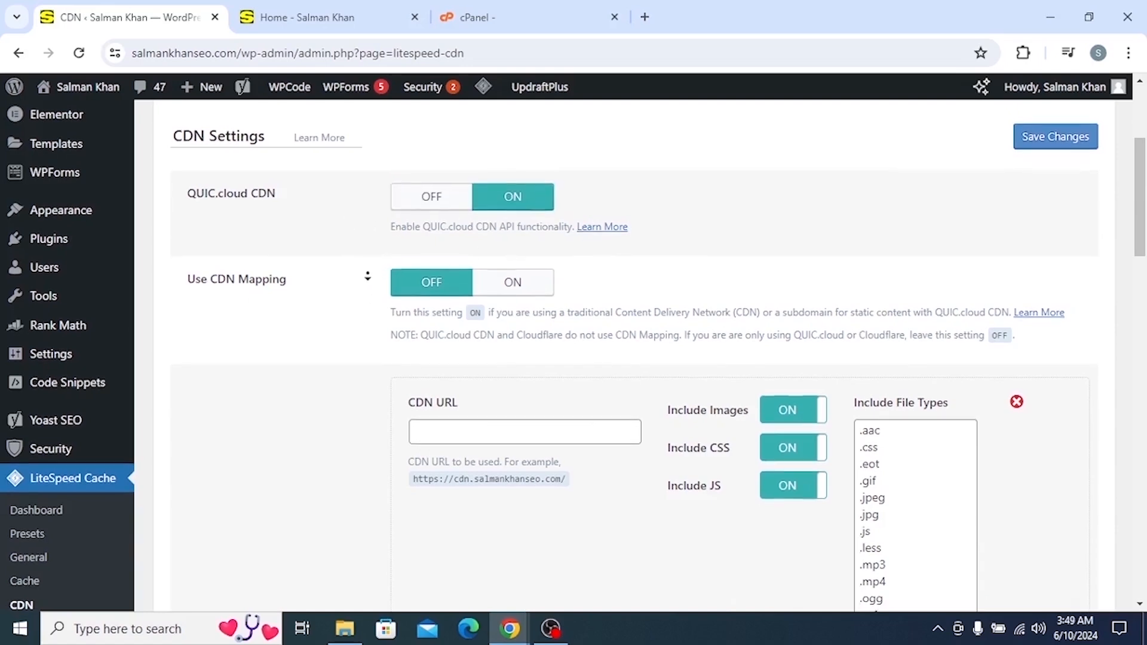
Copy the default values .src, .data-src, .href, .poster and source.srcset into the HTML Attribute To Replace setting.
scroll(371, 283, "down", 1)
scroll(328, 276, "down", 7)
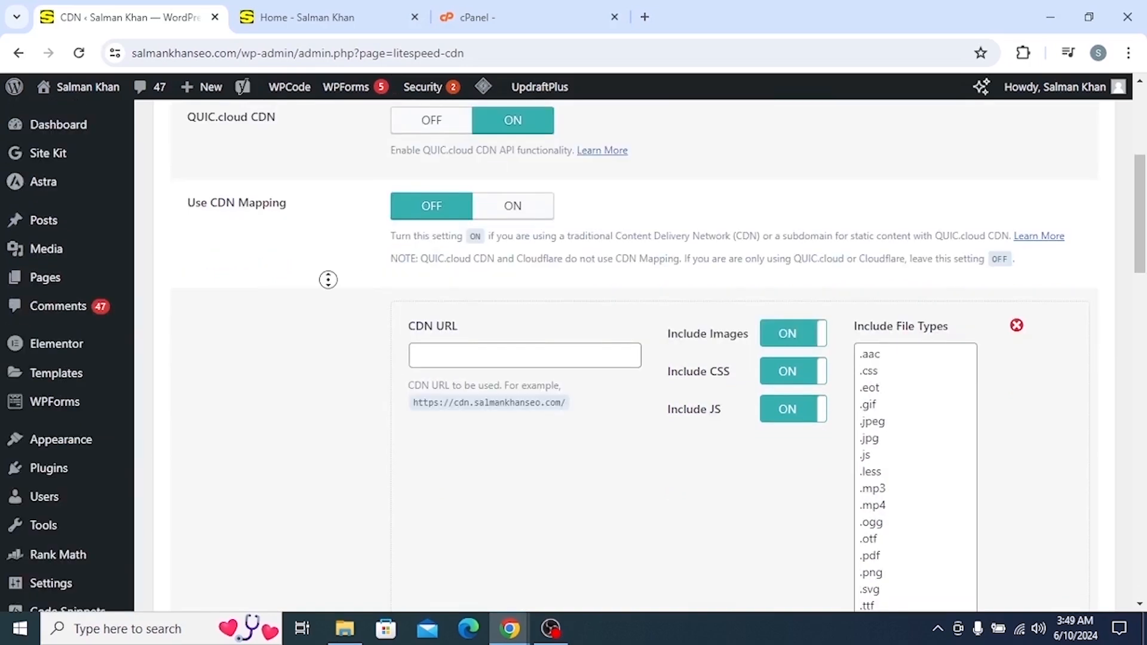
scroll(328, 334, "down", 6)
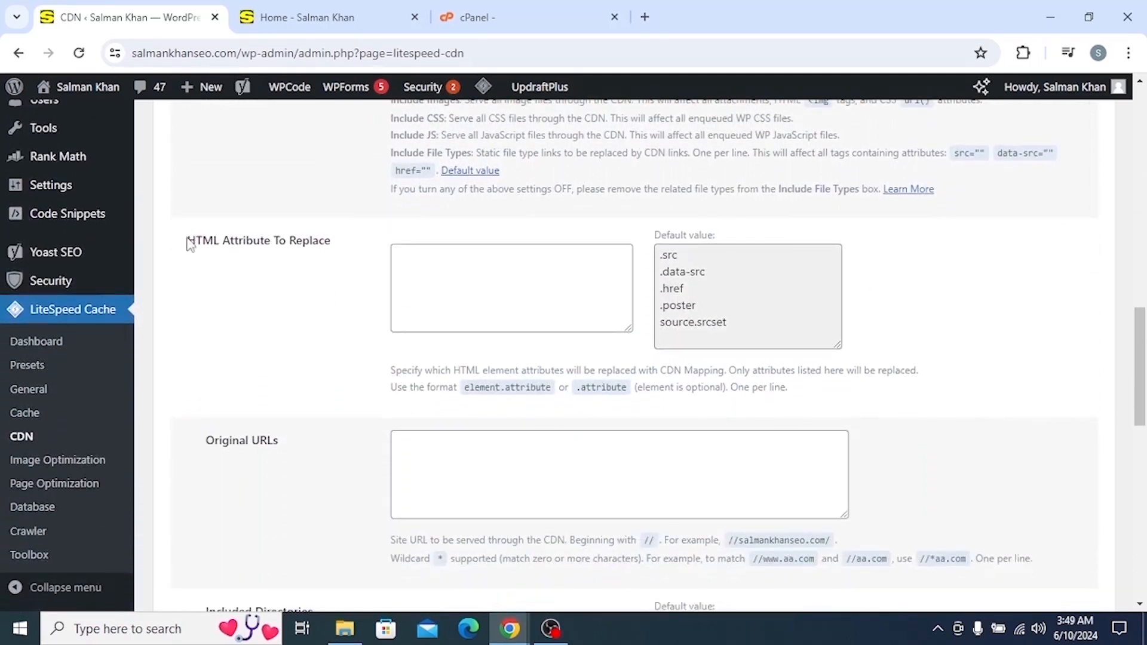
left_click_drag(187, 240, 339, 253)
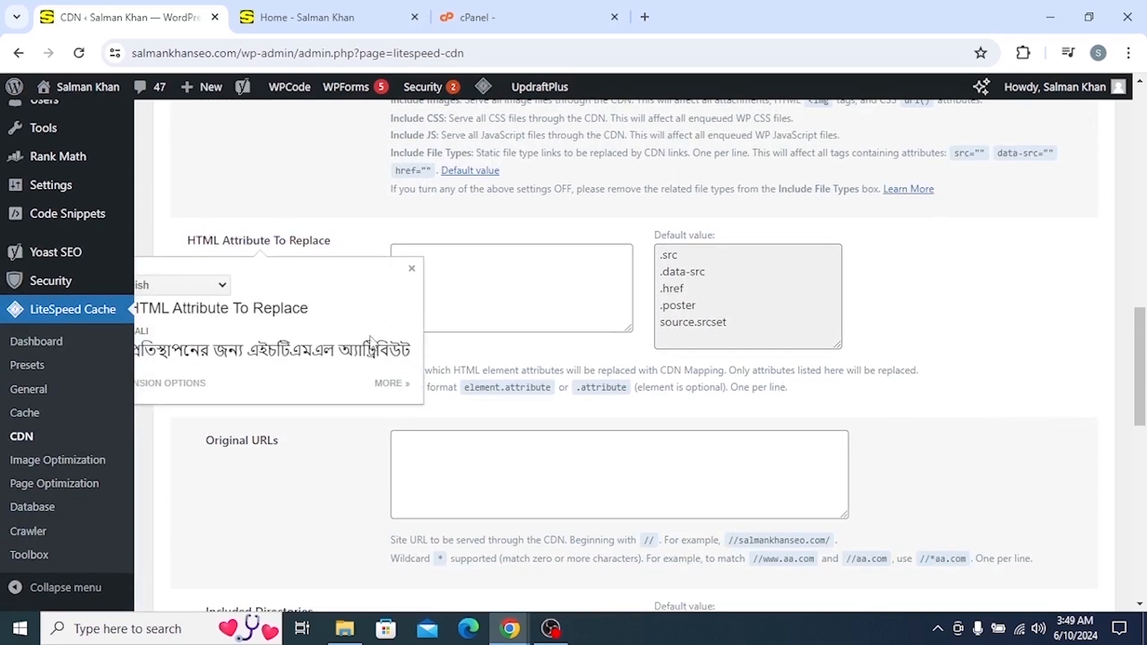
left_click(489, 305)
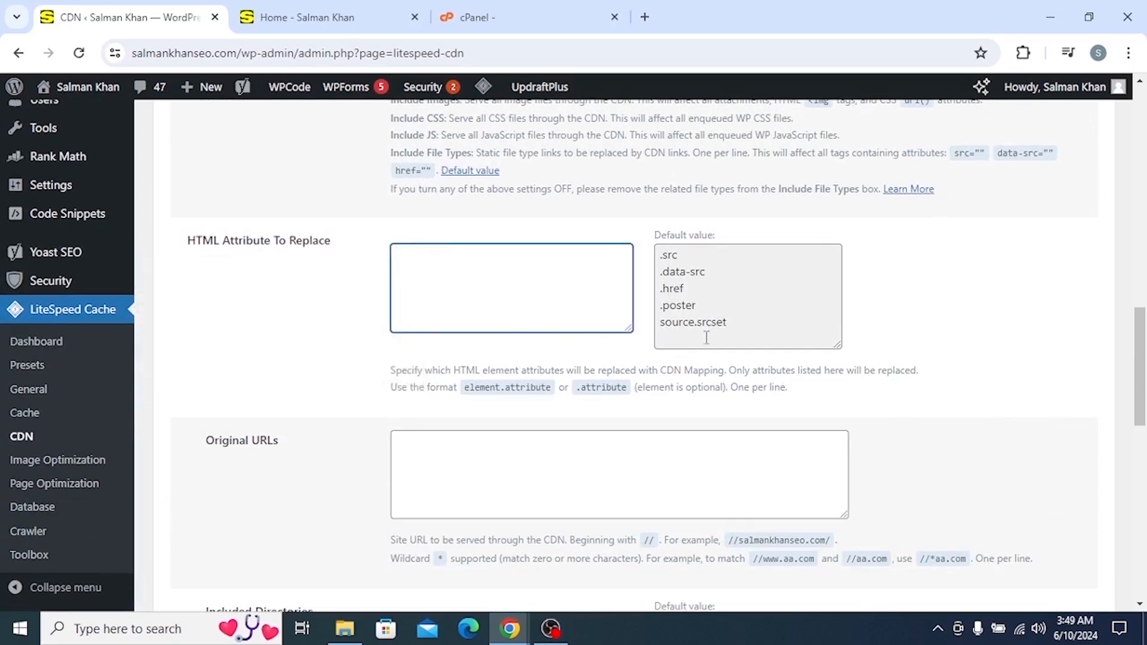
left_click_drag(729, 327, 659, 254)
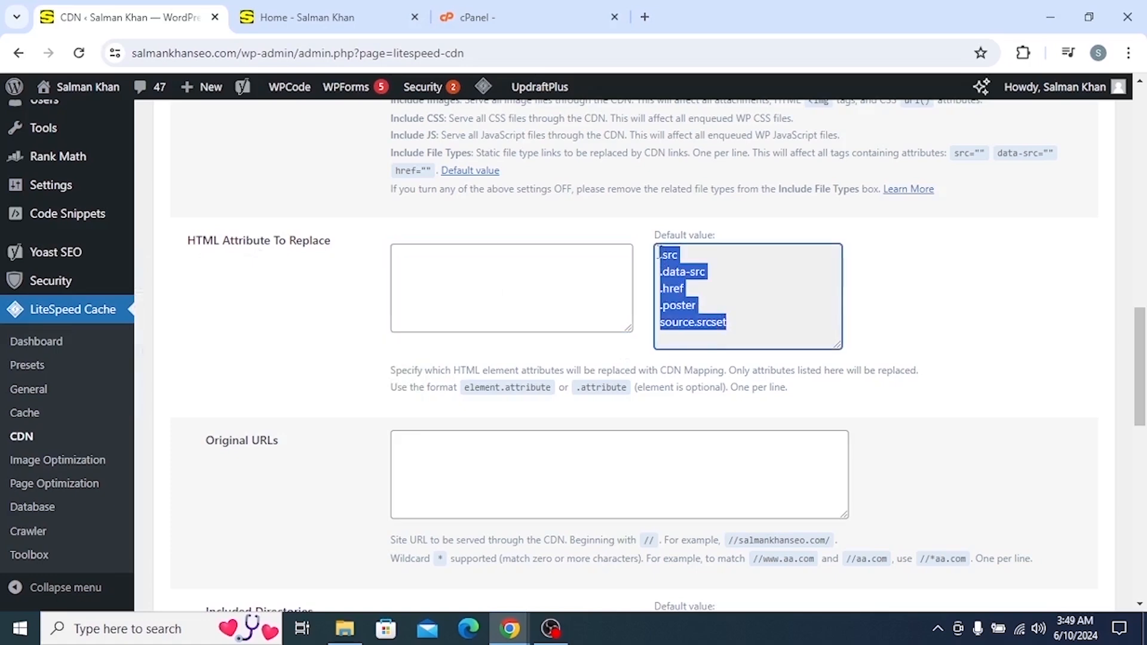
right_click(676, 297)
left_click(724, 311)
left_click(481, 273)
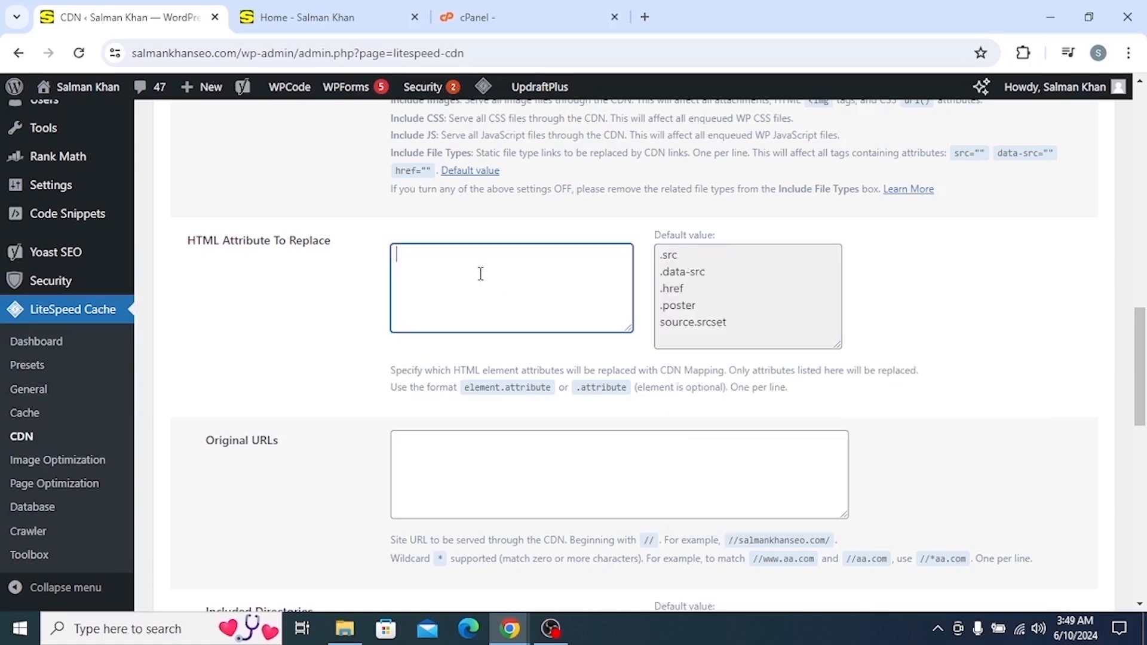
right_click(461, 274)
left_click(489, 459)
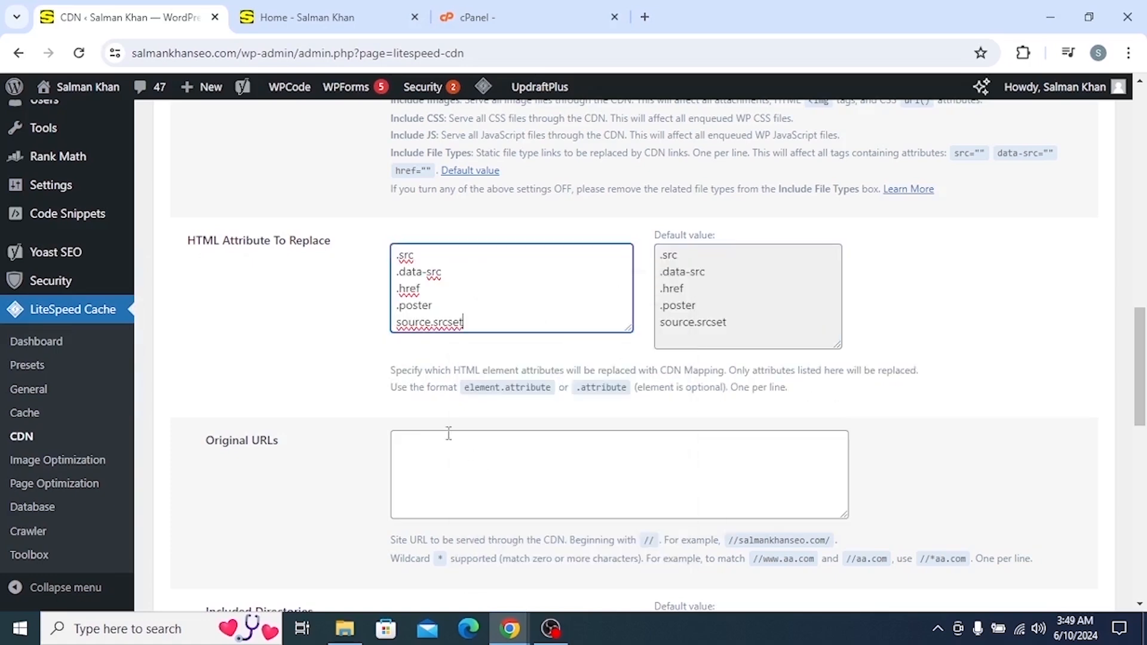
Fill Included Directories with the default values wp-content and wp-includes by copying them from the default list.
scroll(310, 376, "down", 5)
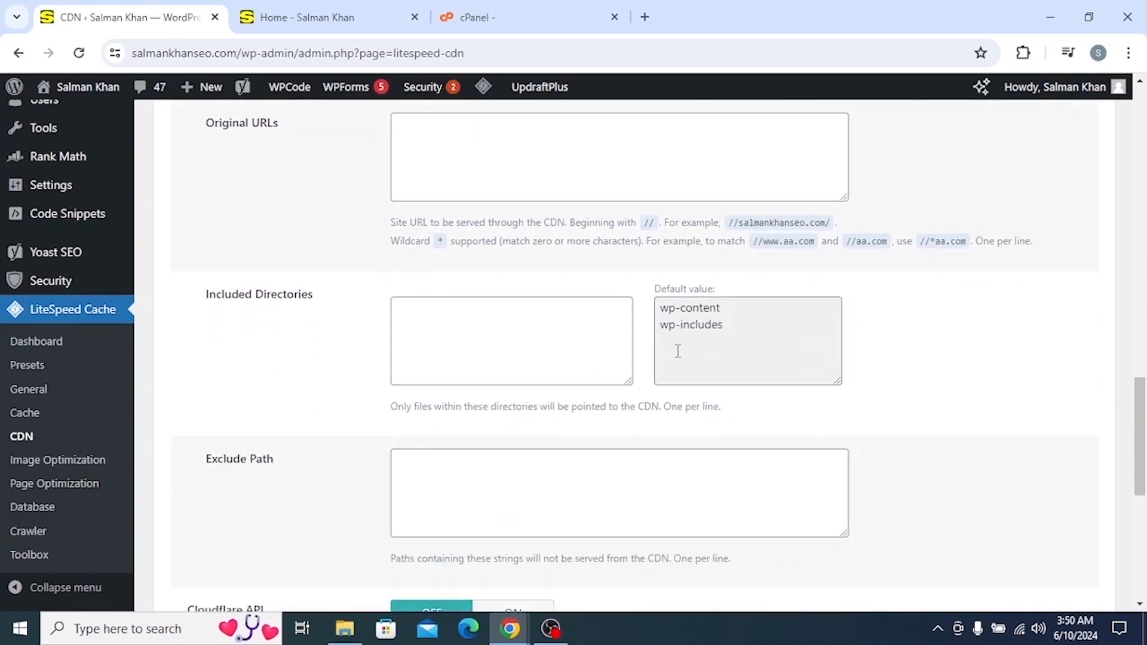
left_click_drag(723, 330, 660, 305)
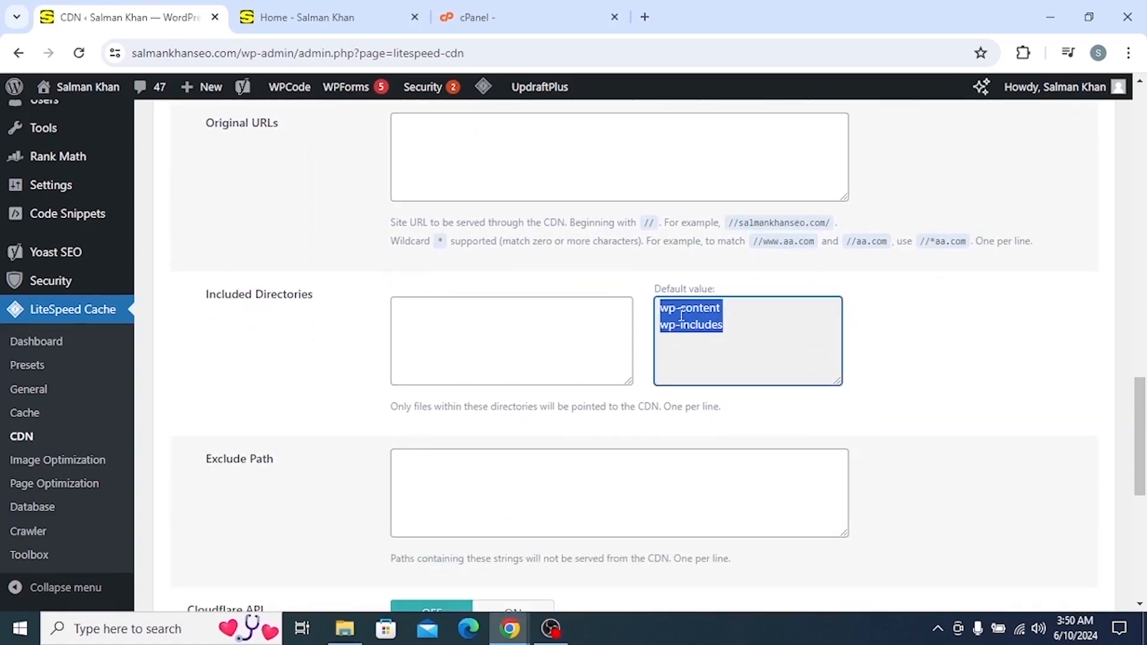
right_click(681, 316)
left_click(704, 330)
left_click(478, 325)
right_click(477, 324)
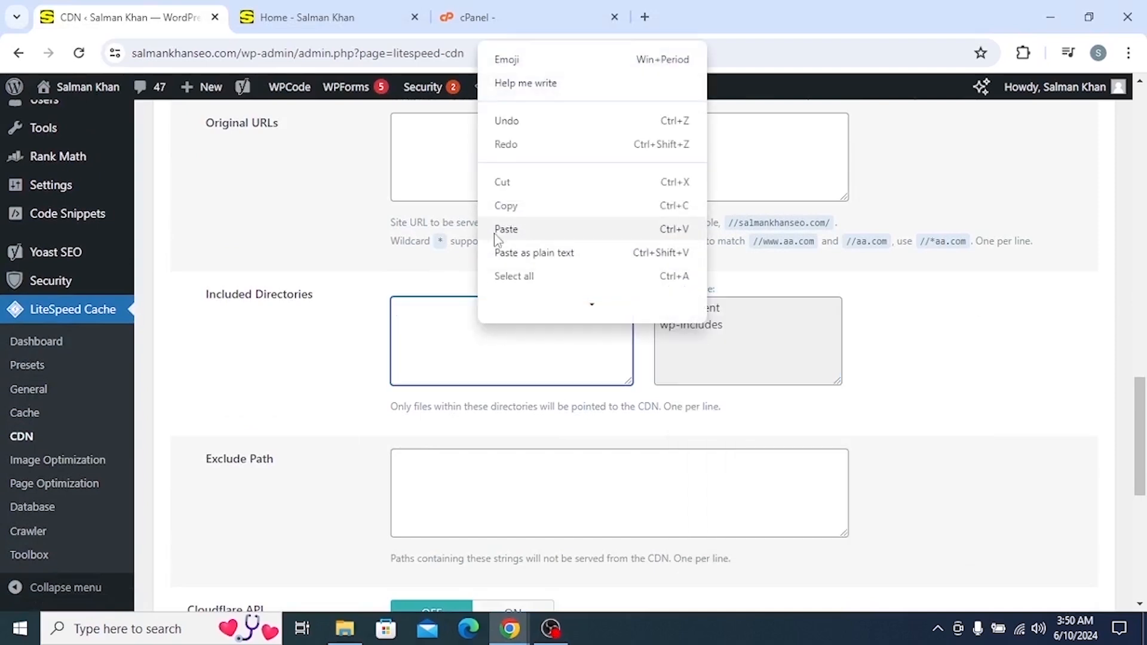
left_click(504, 229)
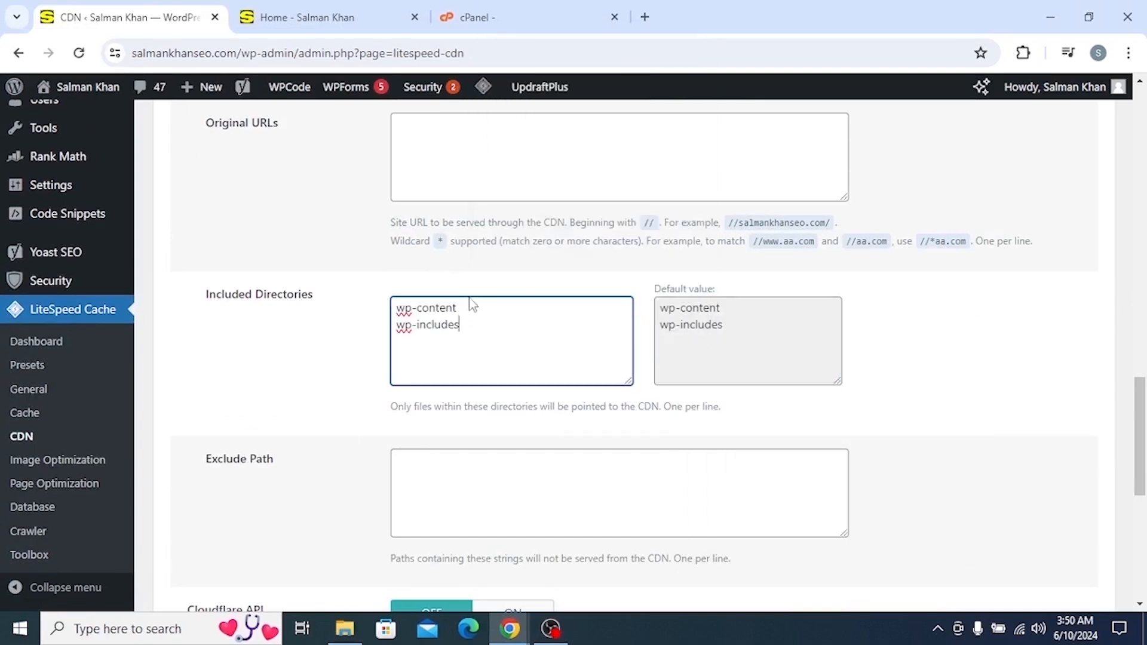
Save the CDN settings, leaving Exclude Path empty and the Cloudflare API off.
middle_click(324, 391)
scroll(325, 393, "up", 1)
middle_click(322, 399)
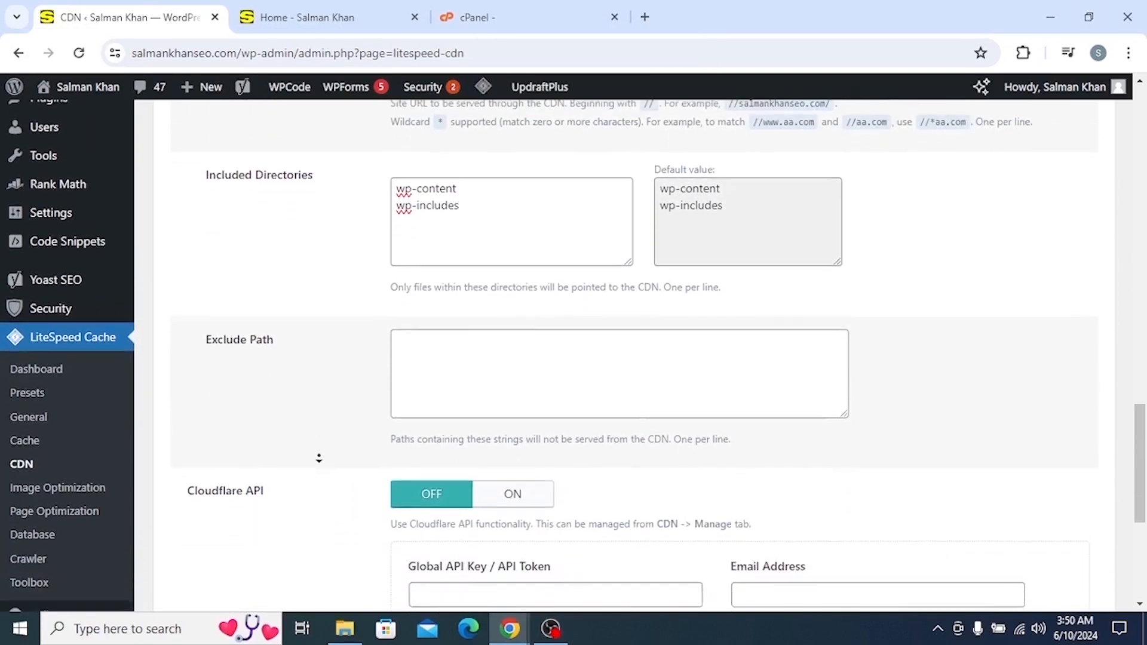
middle_click(320, 457)
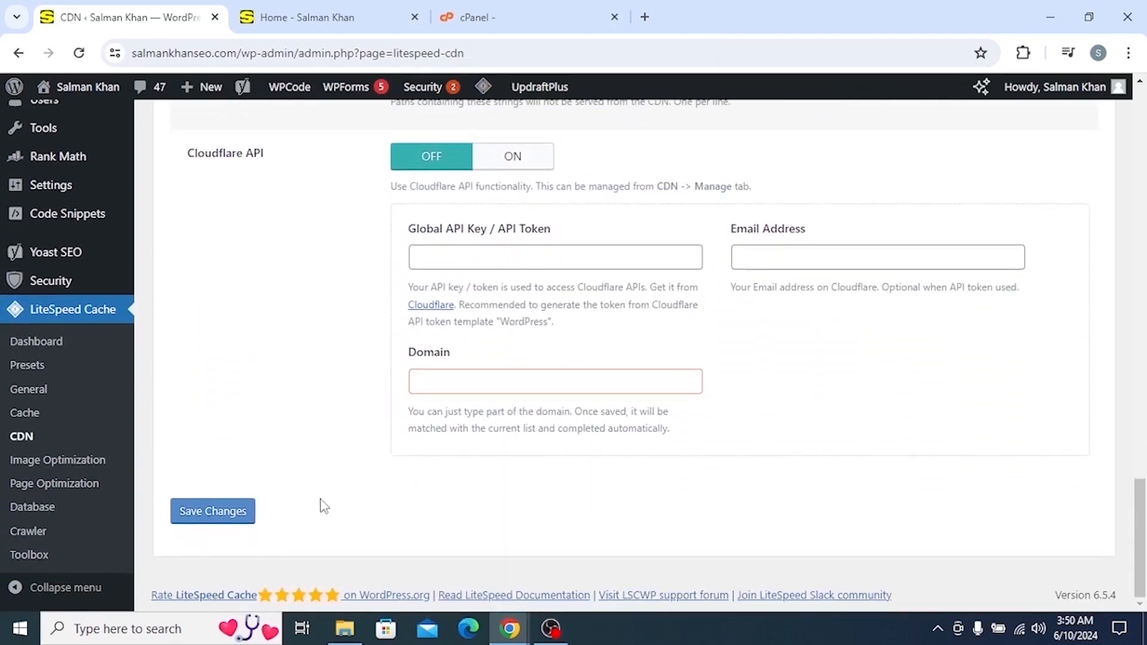
left_click(205, 522)
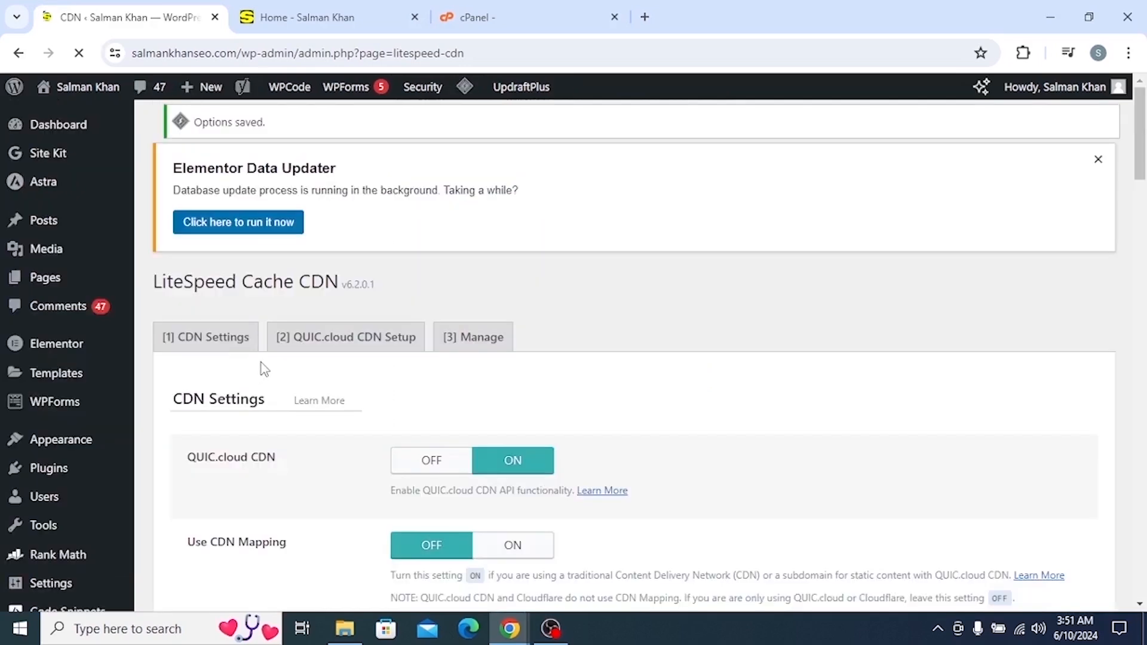
scroll(338, 438, "down", 2)
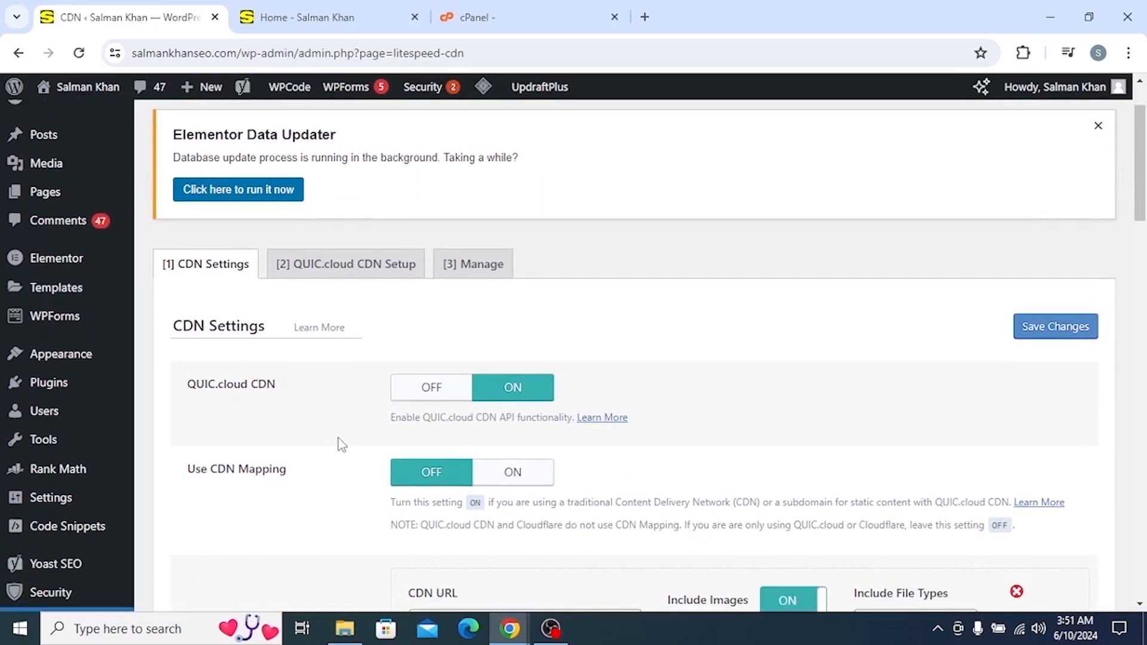
Reload the website's home page to check it with the saved CDN settings, and return to the plugin's CDN page.
left_click(311, 11)
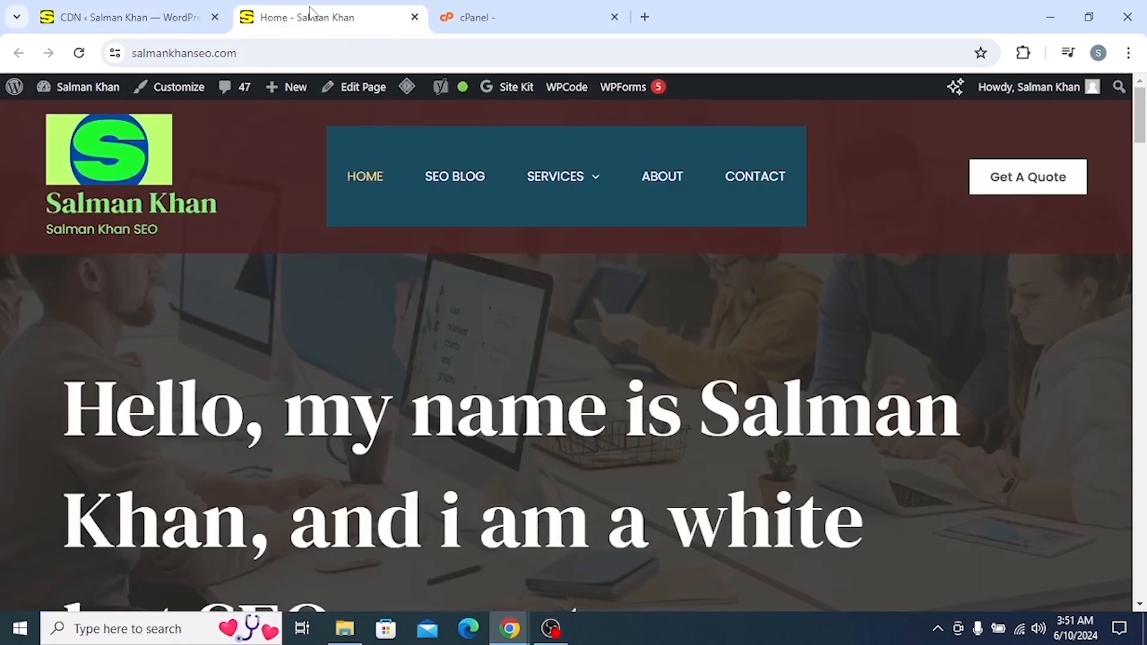
left_click(79, 53)
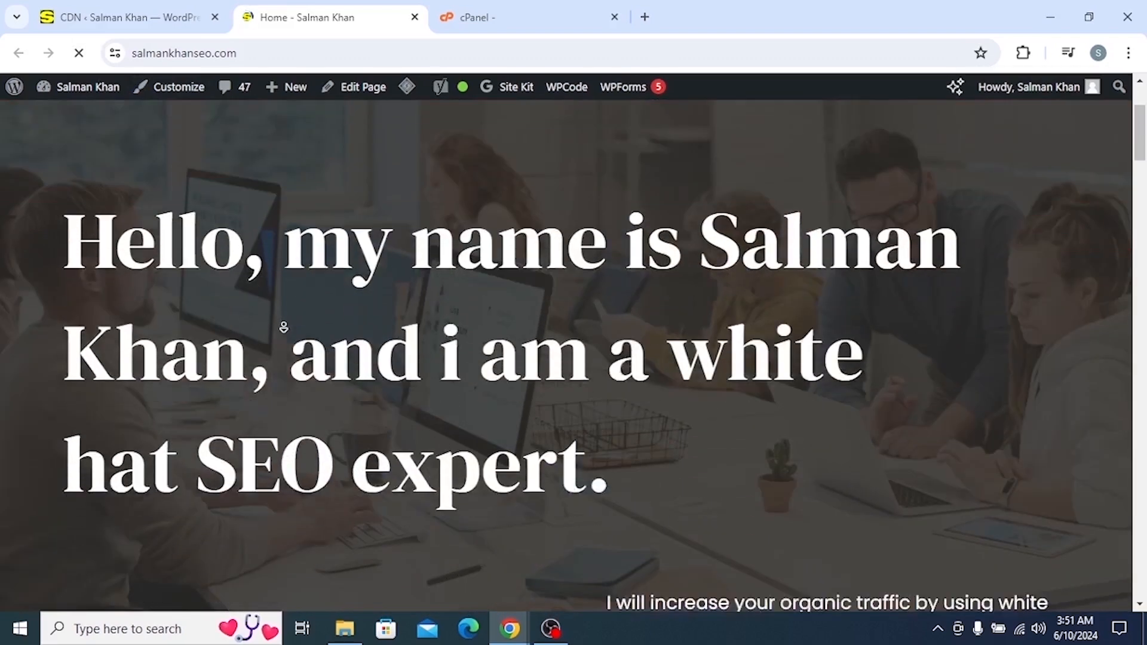
left_click(131, 17)
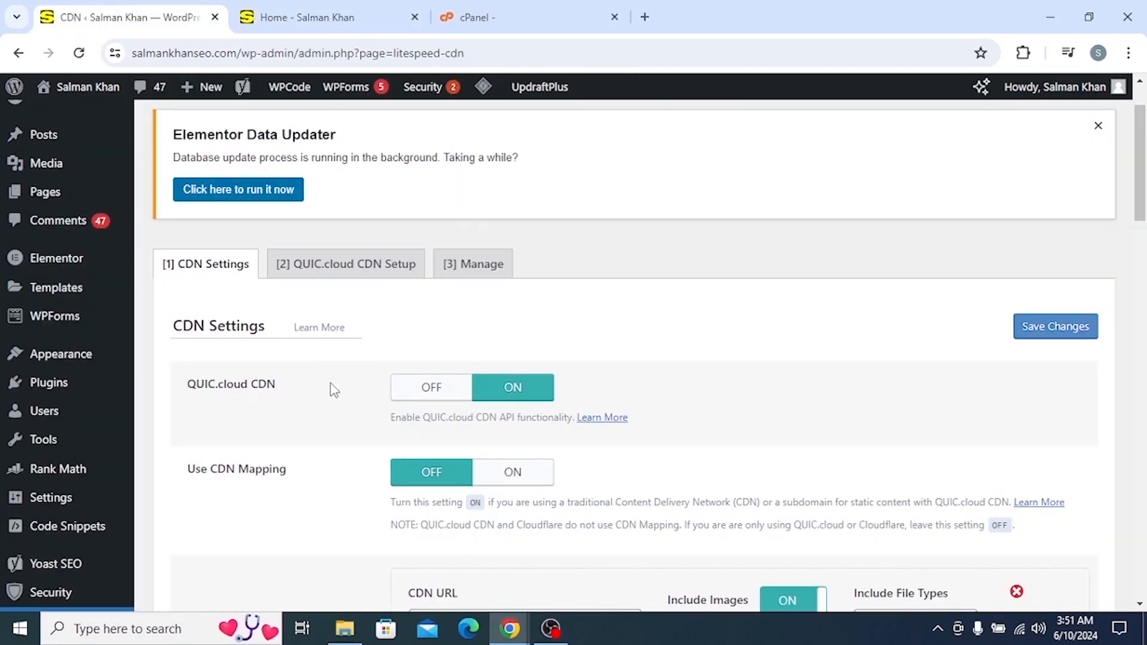
Review the QUIC.cloud CDN Setup and Manage sections, and return to the CDN Settings section.
left_click(310, 269)
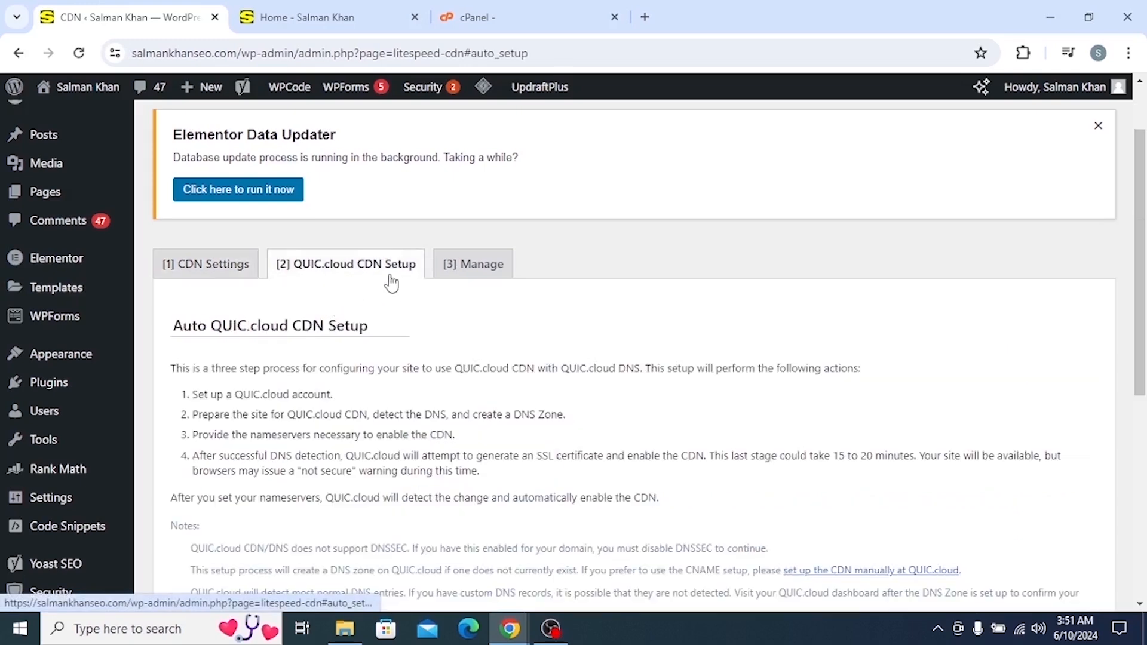
scroll(394, 322, "down", 2)
scroll(394, 321, "down", 5)
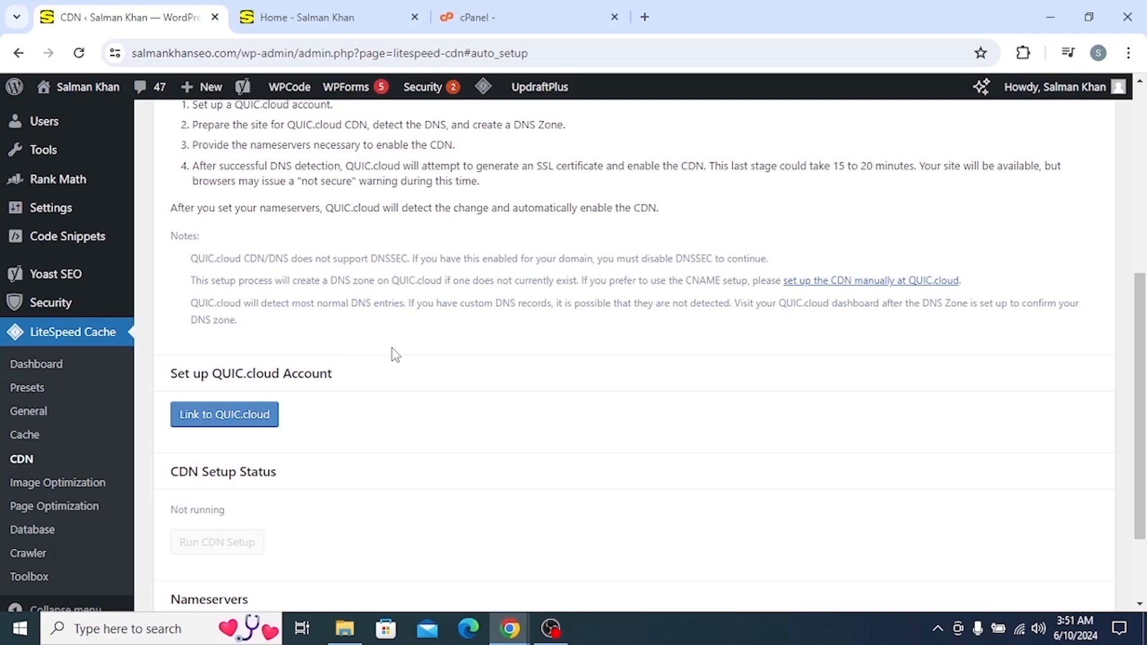
middle_click(353, 411)
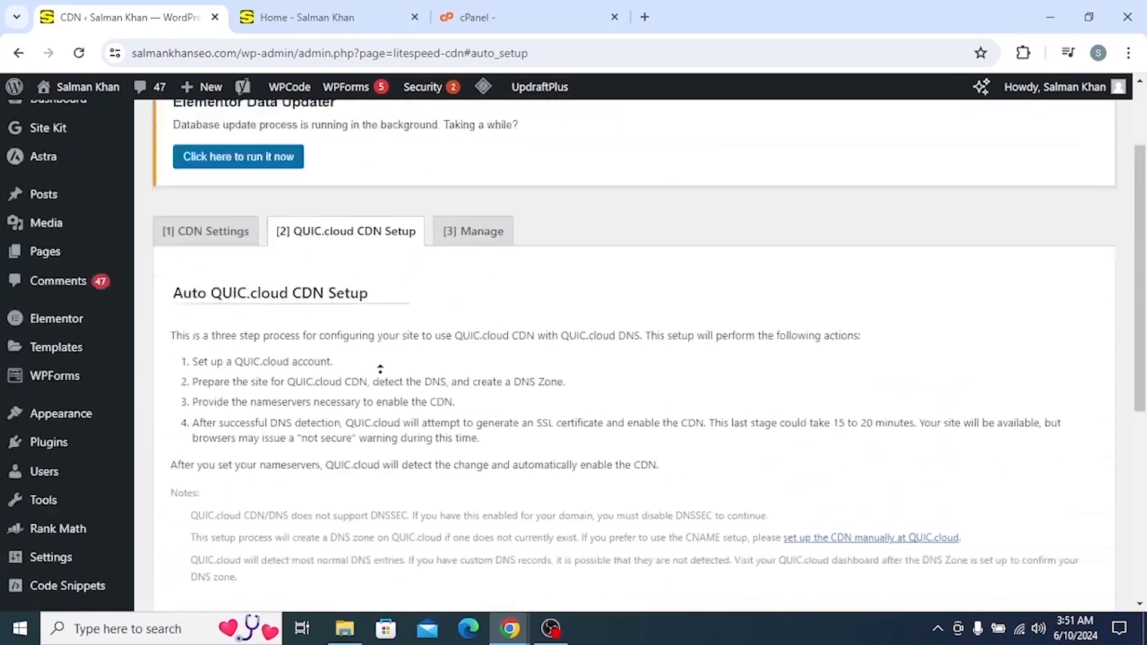
middle_click(381, 373)
left_click(481, 353)
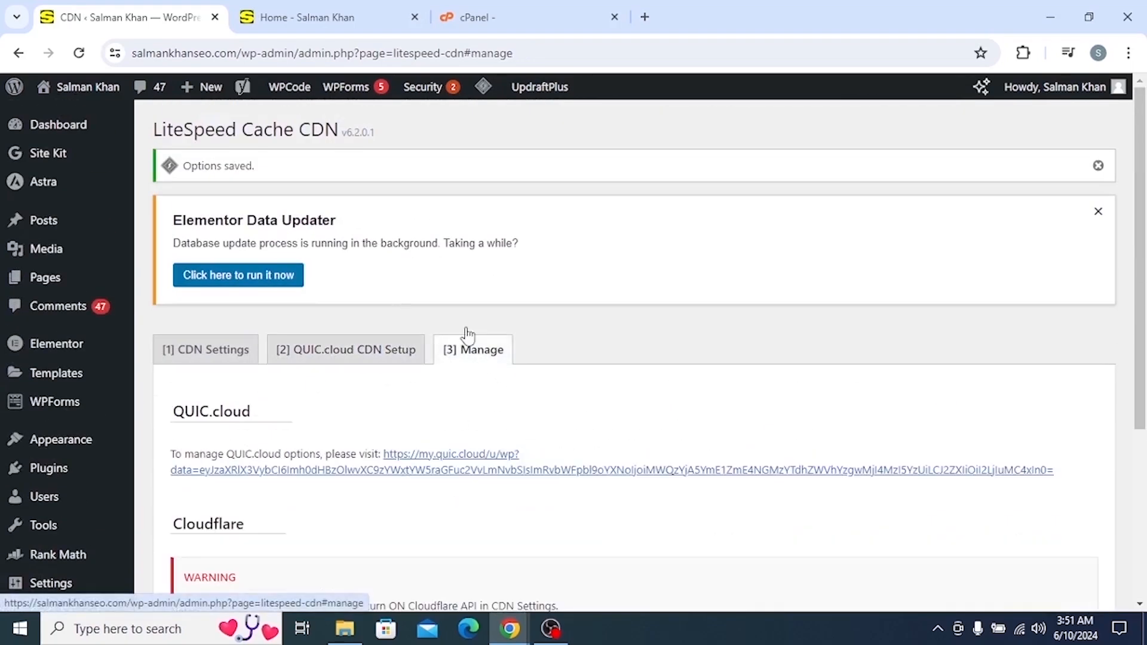
middle_click(425, 394)
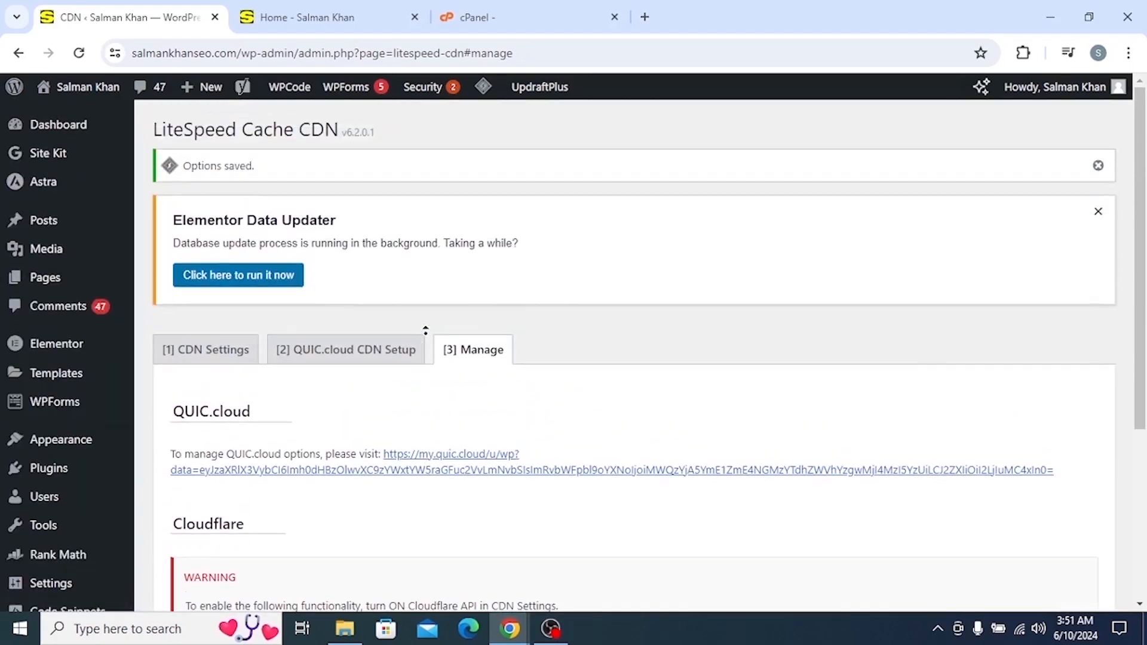
middle_click(424, 332)
left_click(236, 358)
middle_click(224, 406)
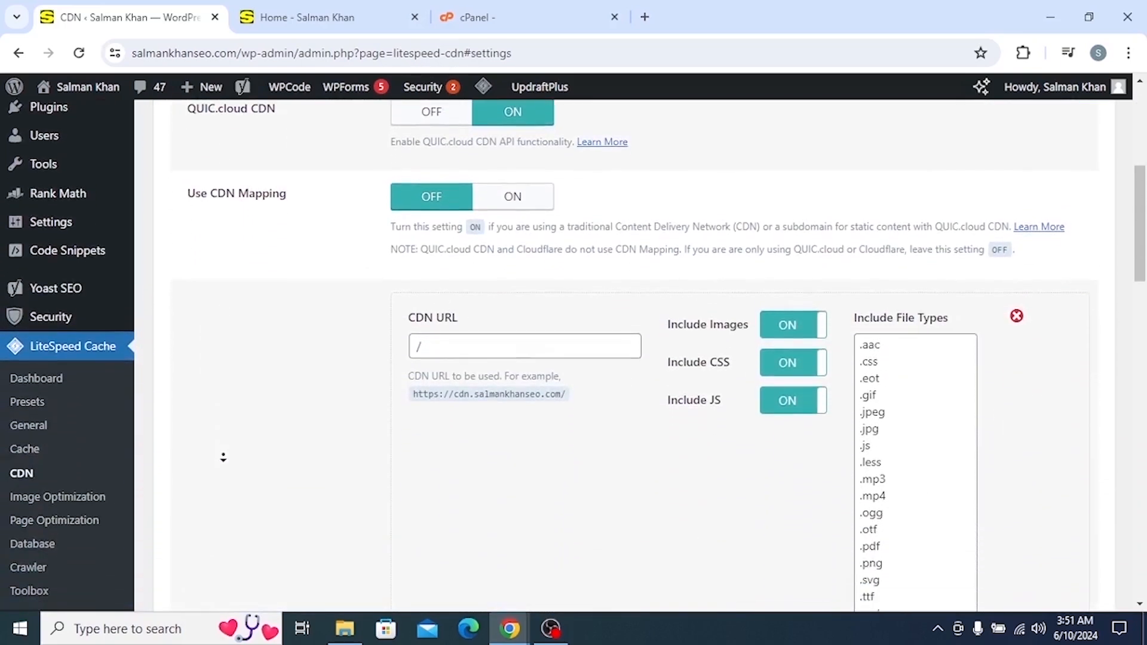
middle_click(223, 458)
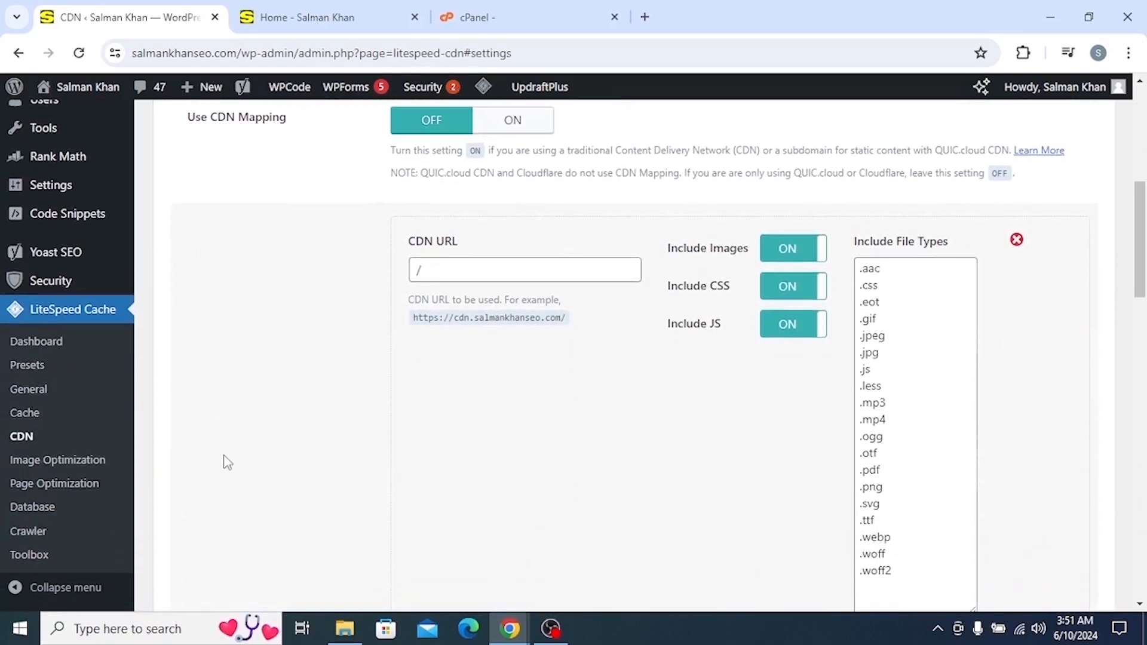
Open the Image Optimization summary and examine the image thumbnail group sizes under Storage Optimization.
left_click(61, 466)
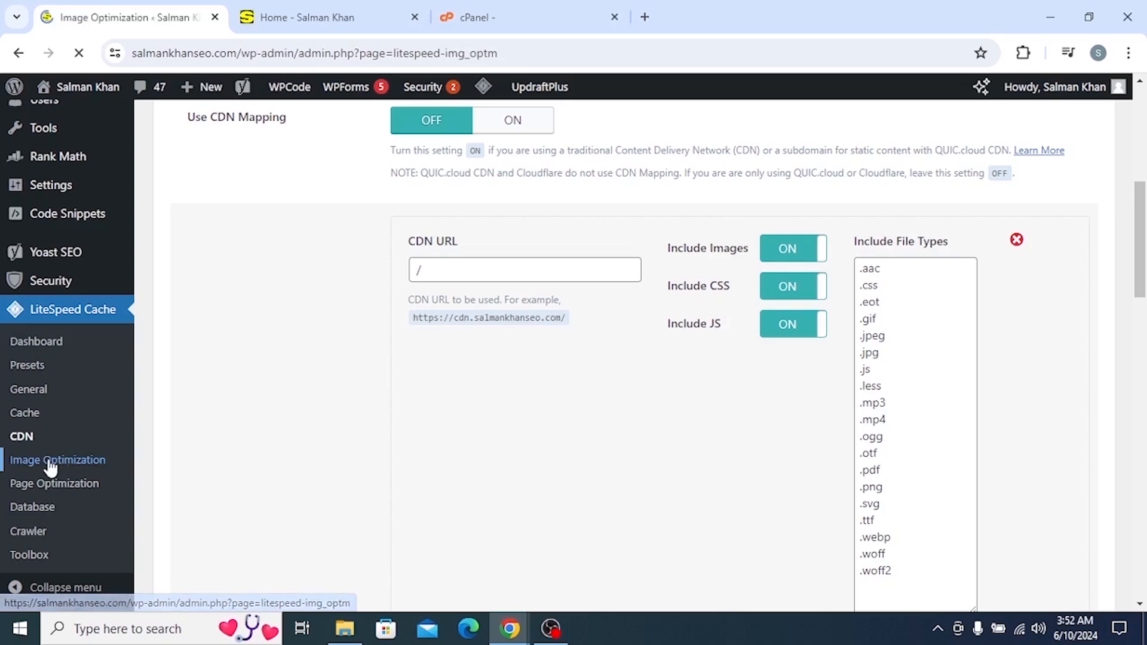
scroll(457, 360, "down", 9)
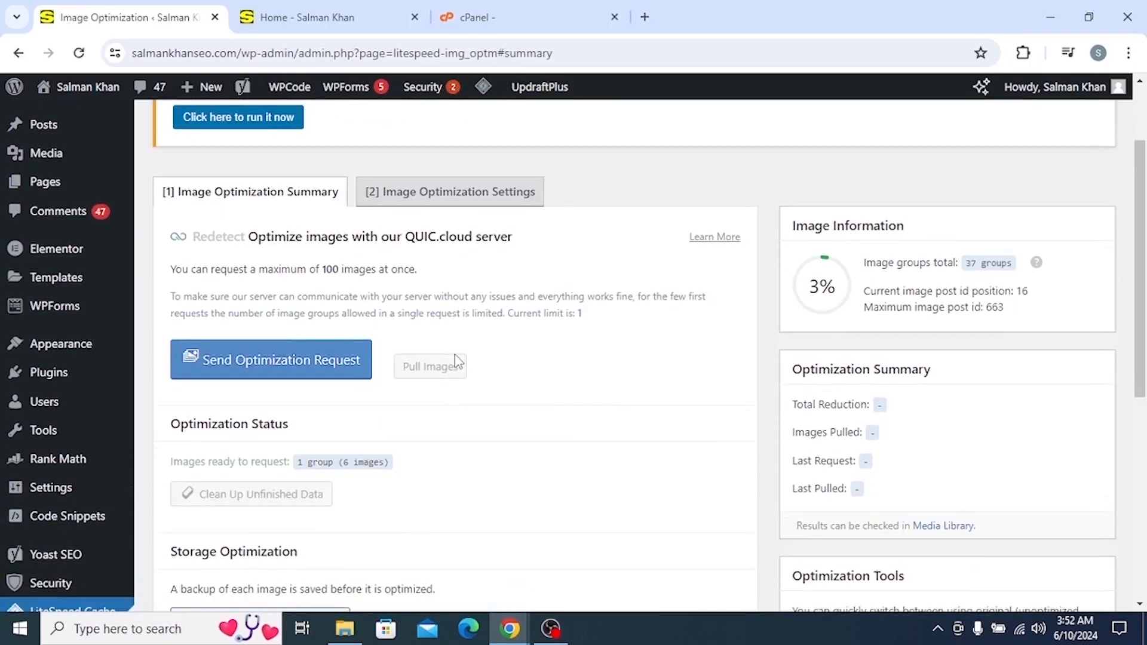
scroll(457, 415, "up", 1)
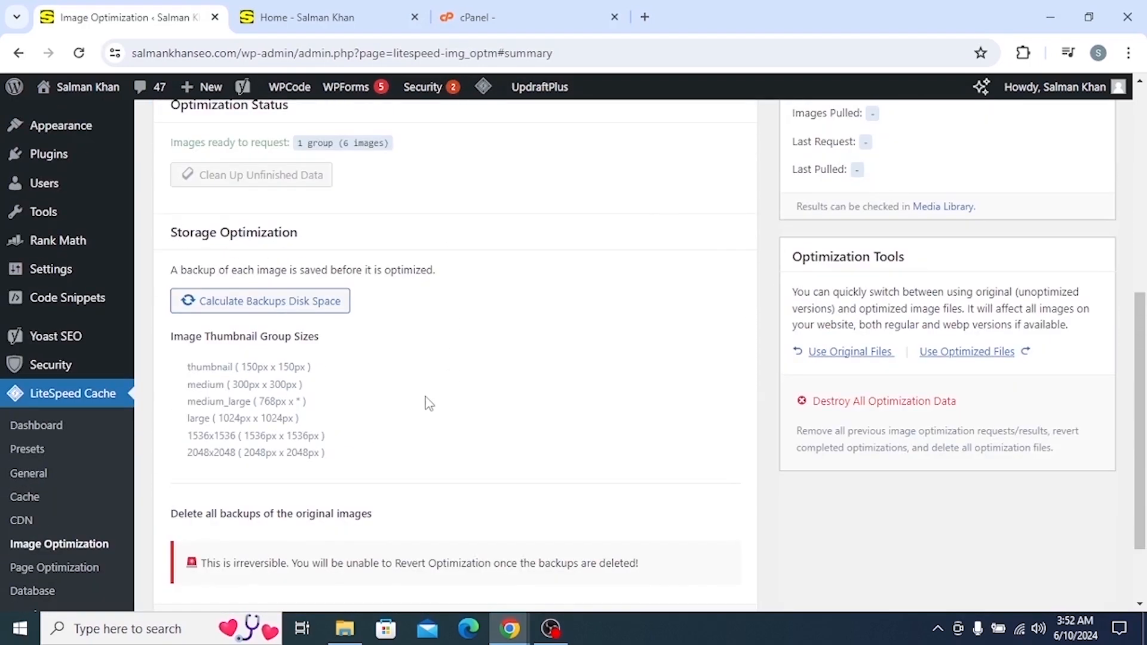
left_click_drag(343, 470, 333, 340)
left_click(179, 354)
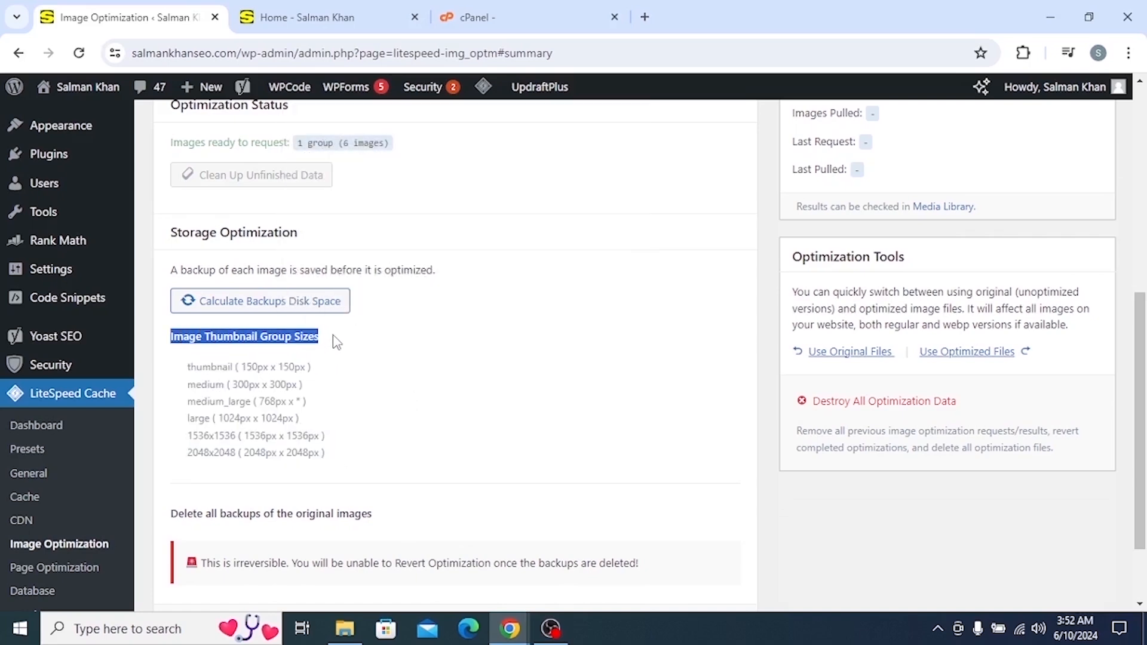
left_click(179, 346)
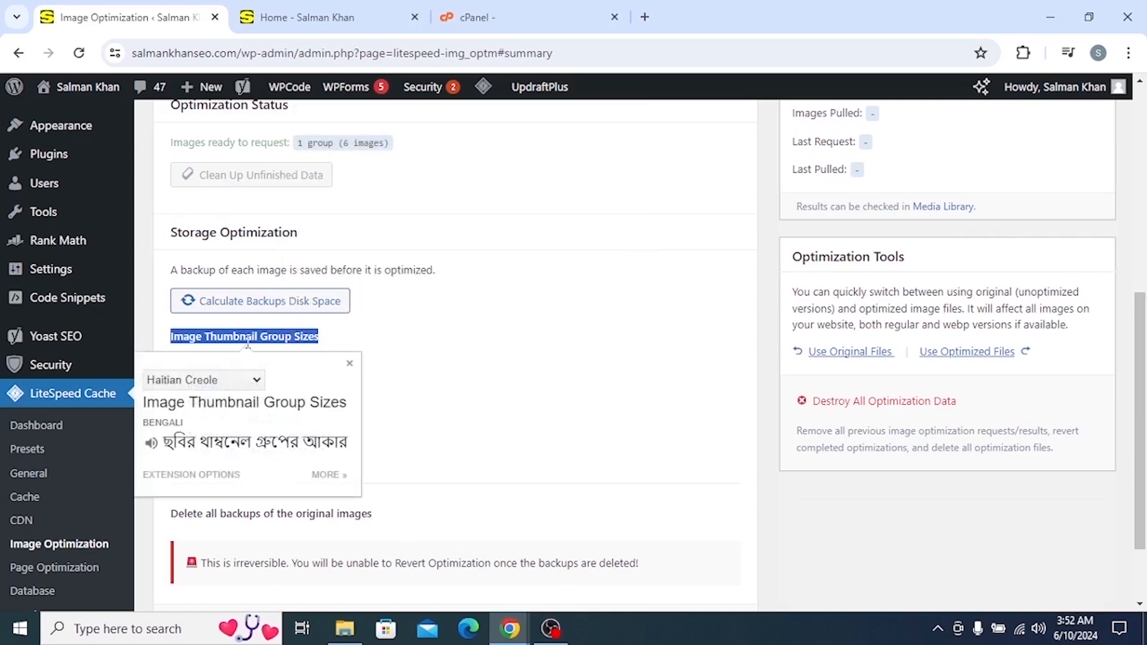
left_click(338, 342)
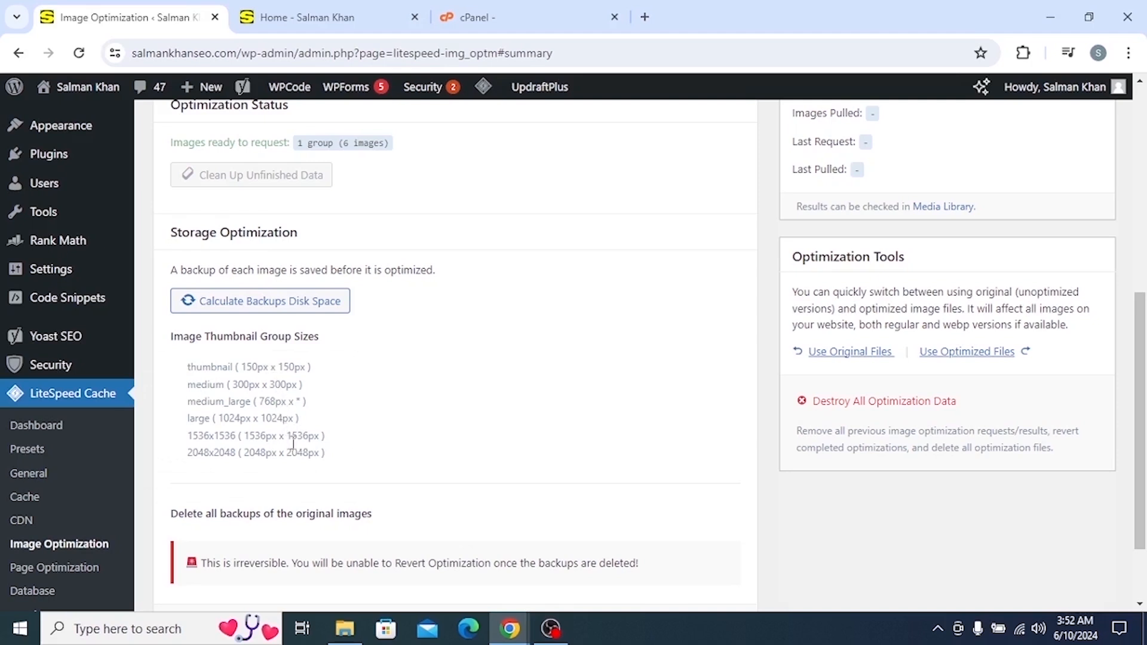
left_click_drag(326, 461, 189, 369)
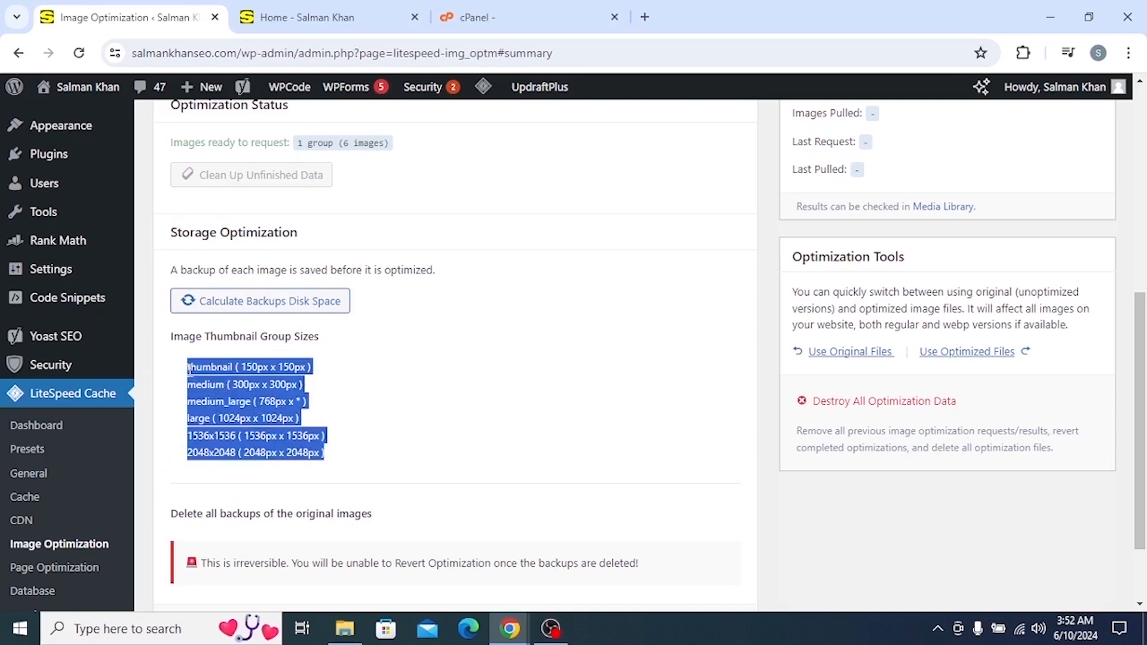
left_click(418, 396)
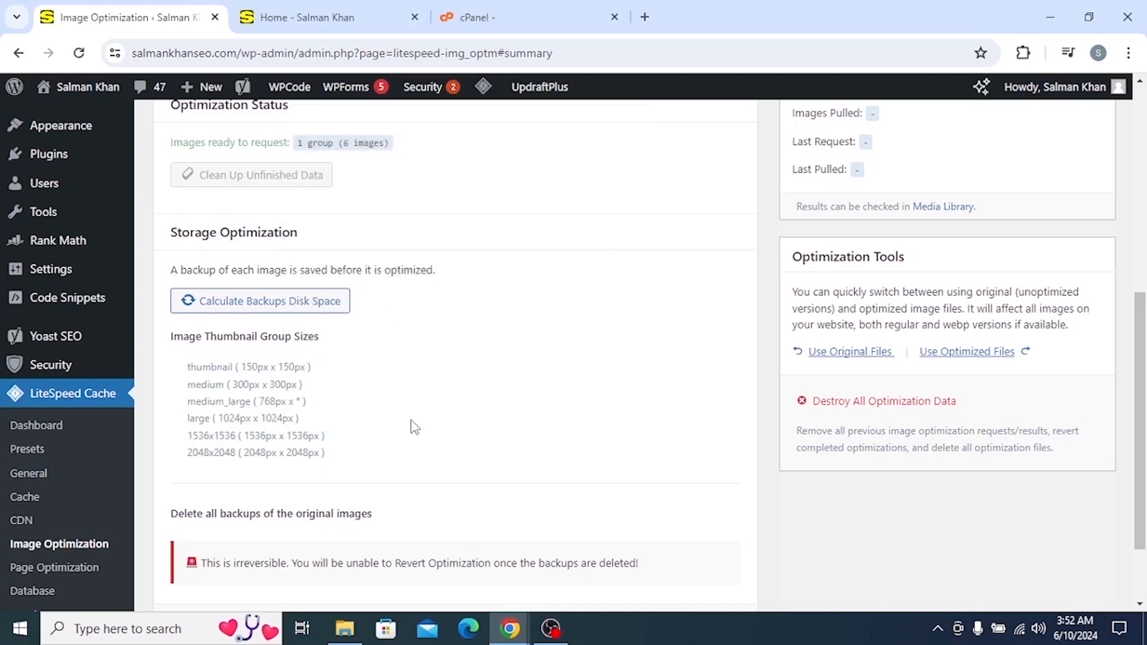
scroll(391, 482, "up", 7)
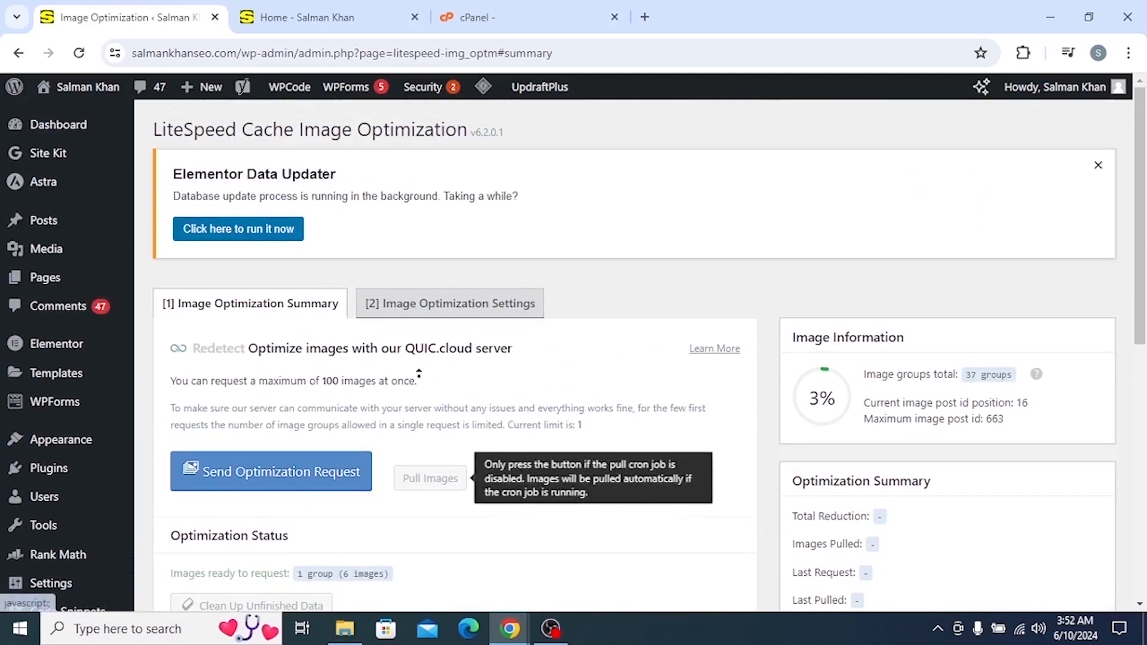
Open the Image Optimization Settings and turn on Auto Request Cron.
left_click(441, 304)
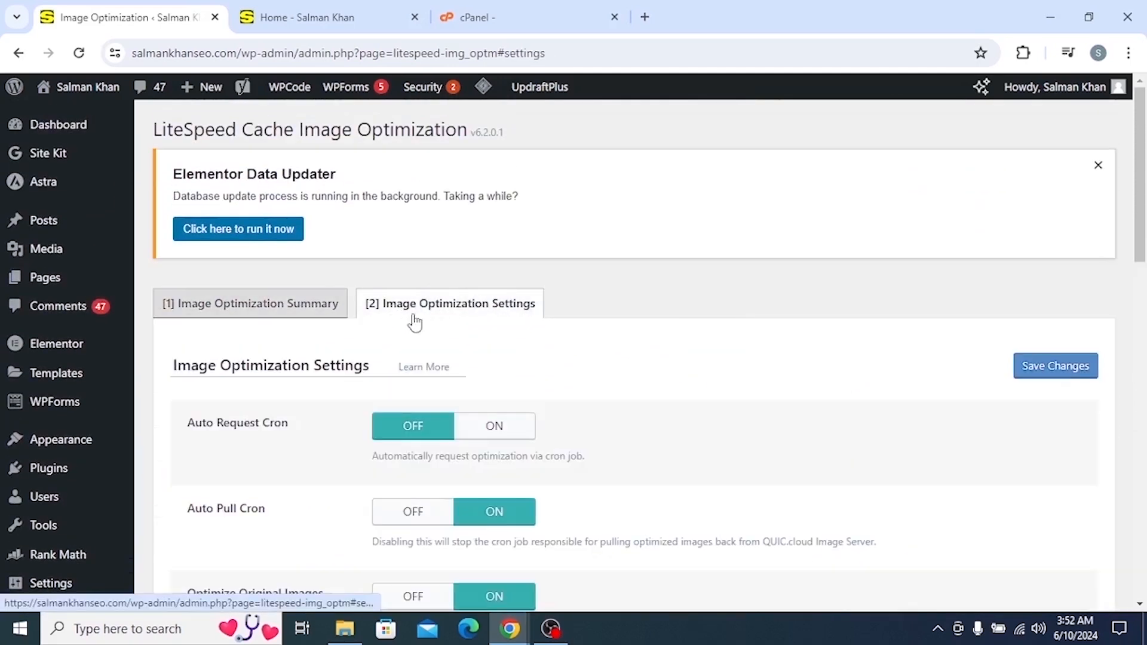
scroll(474, 269, "down", 3)
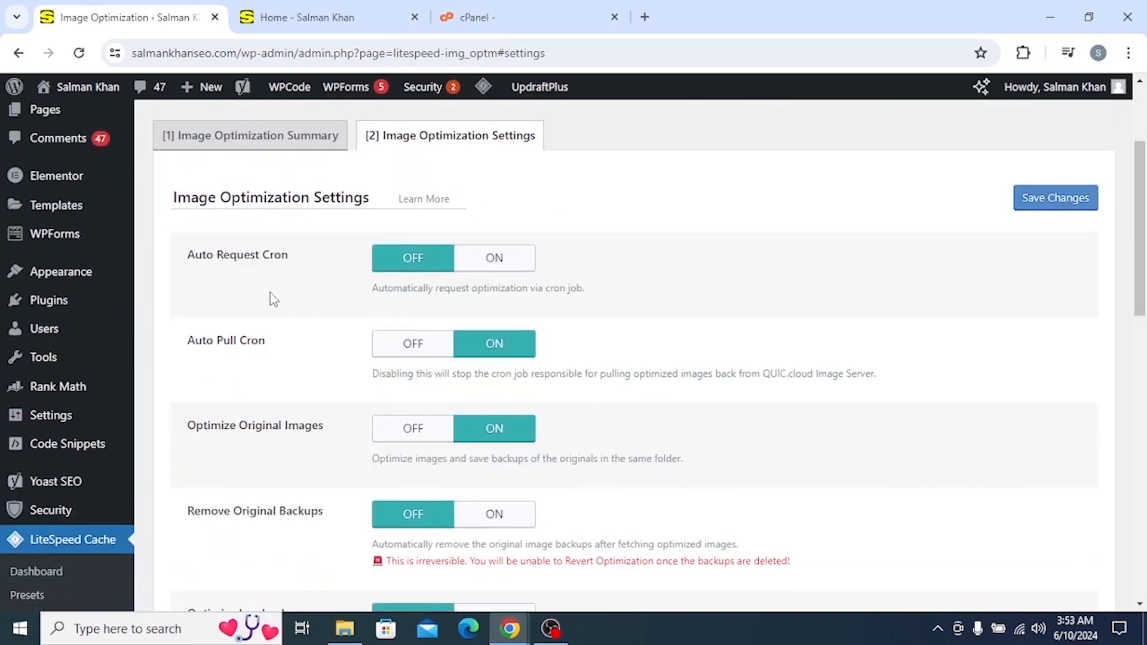
scroll(270, 293, "down", 1)
left_click(500, 227)
Examine the Optimize Original Images, Remove Original Backups and Optimize Losslessly options in the image optimization settings.
scroll(340, 307, "down", 4)
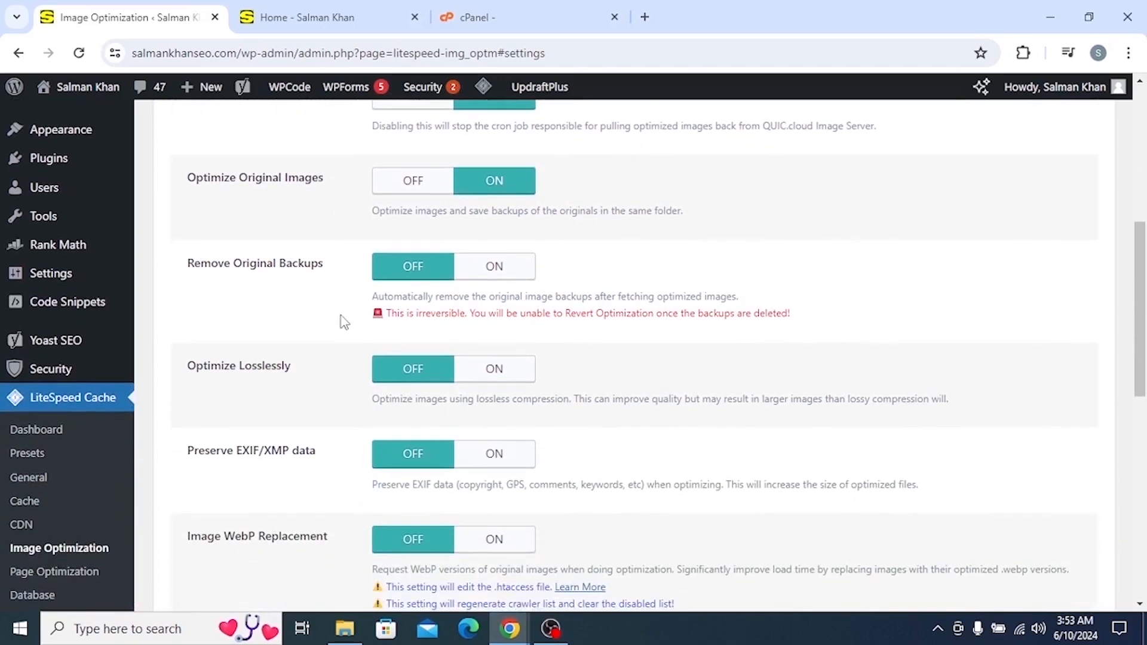
left_click_drag(187, 178, 325, 199)
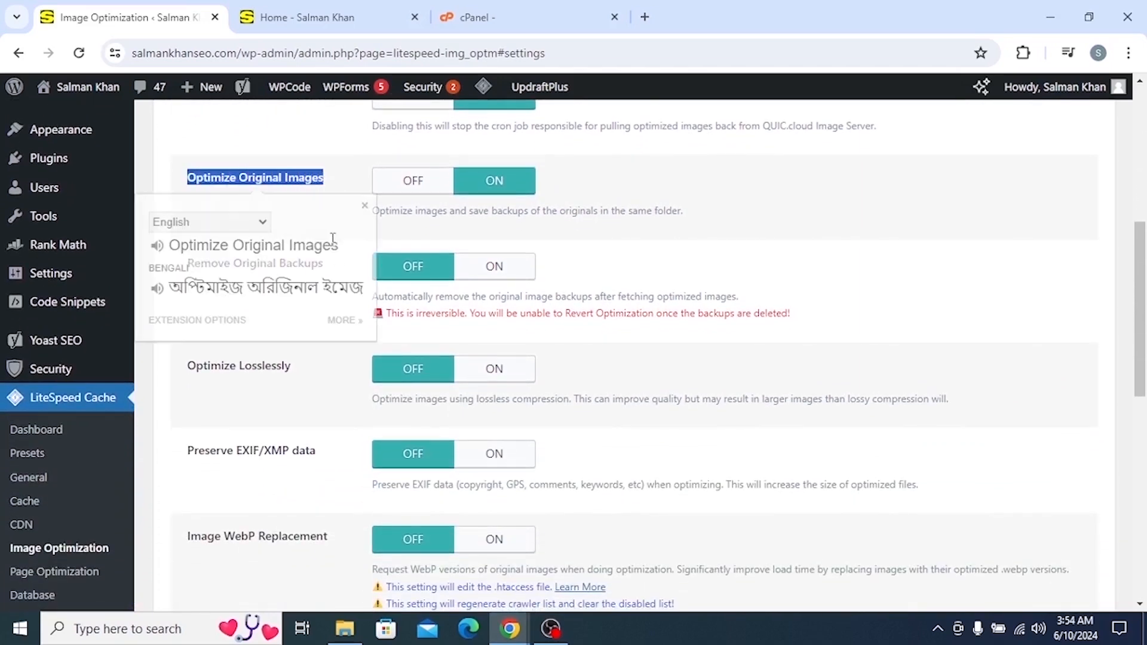
left_click(336, 181)
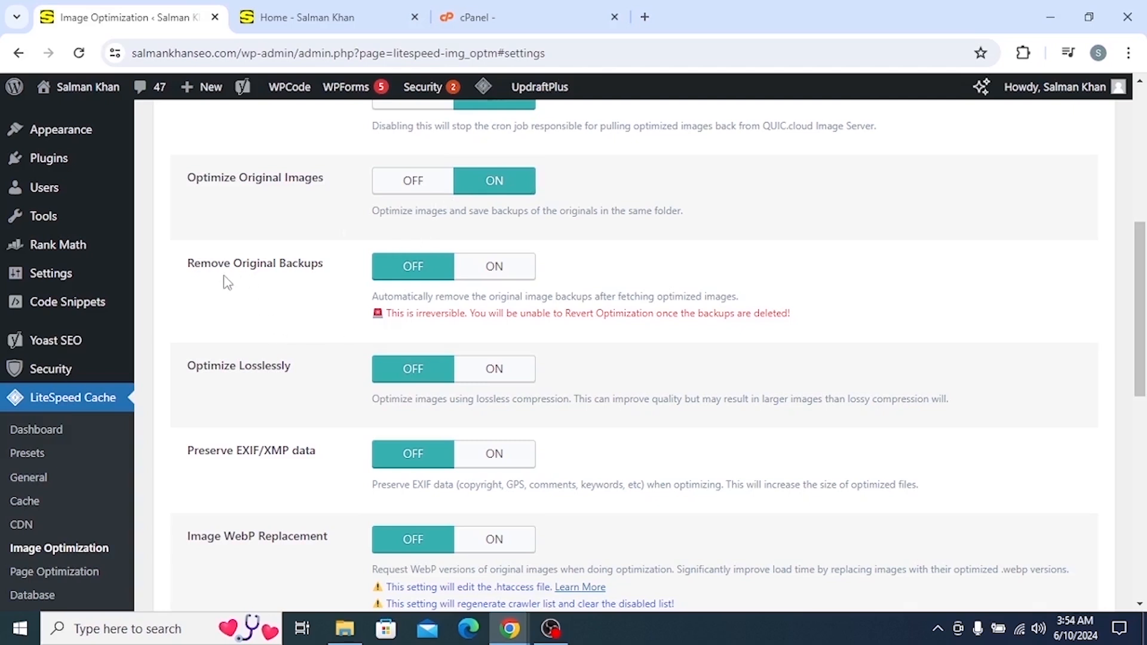
left_click_drag(191, 267, 338, 280)
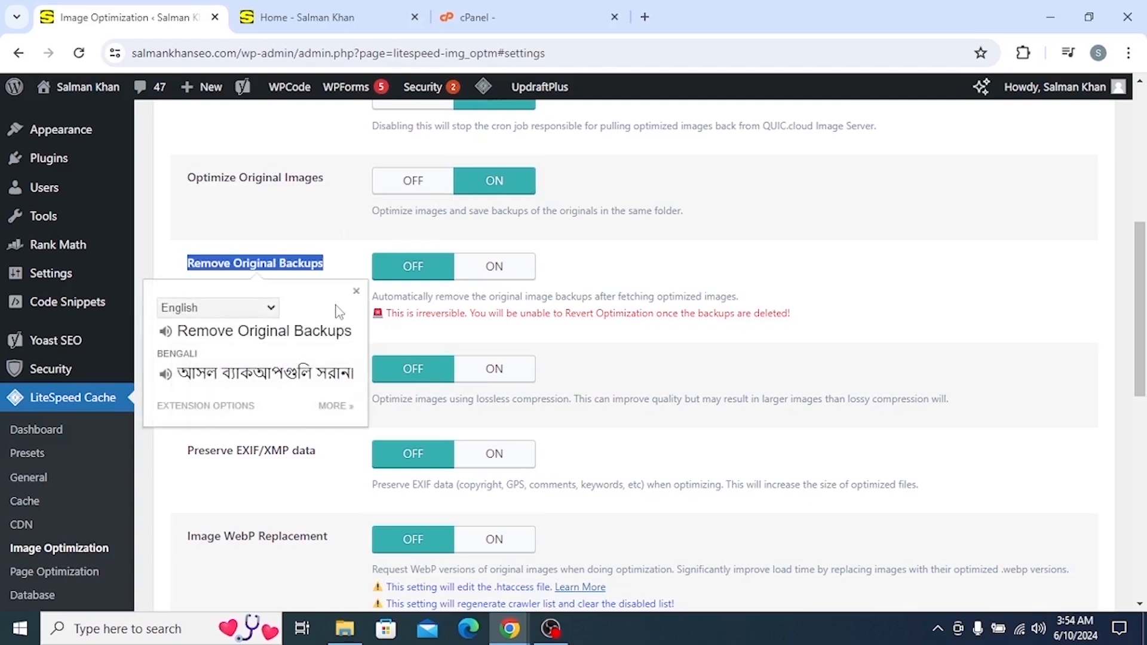
left_click(445, 312)
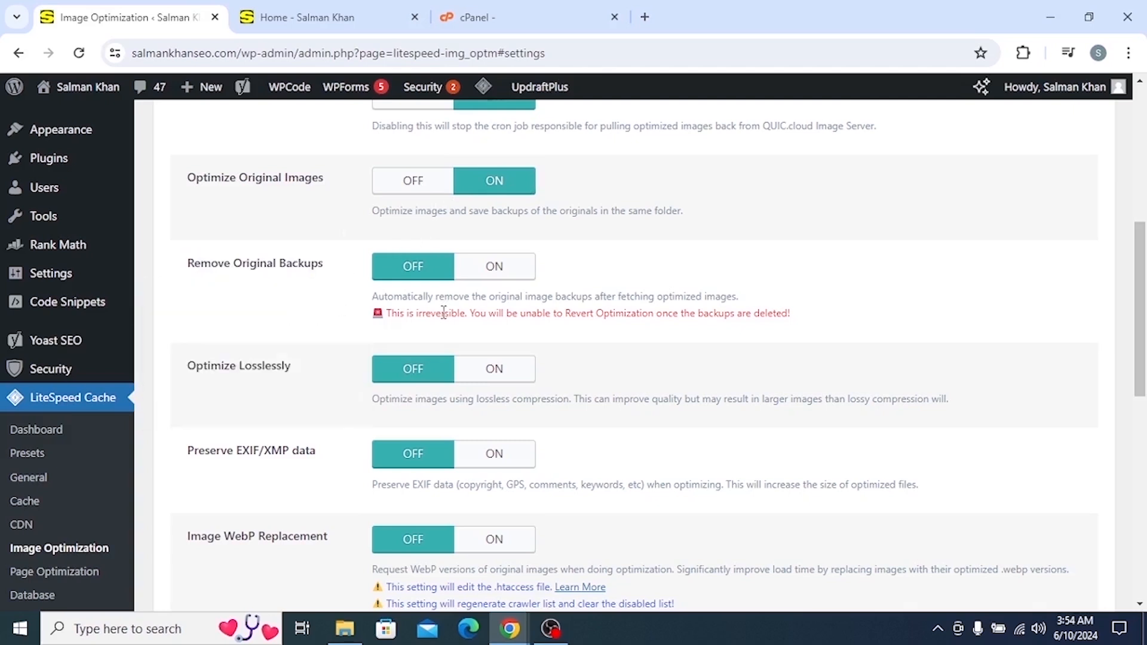
left_click_drag(187, 365, 289, 376)
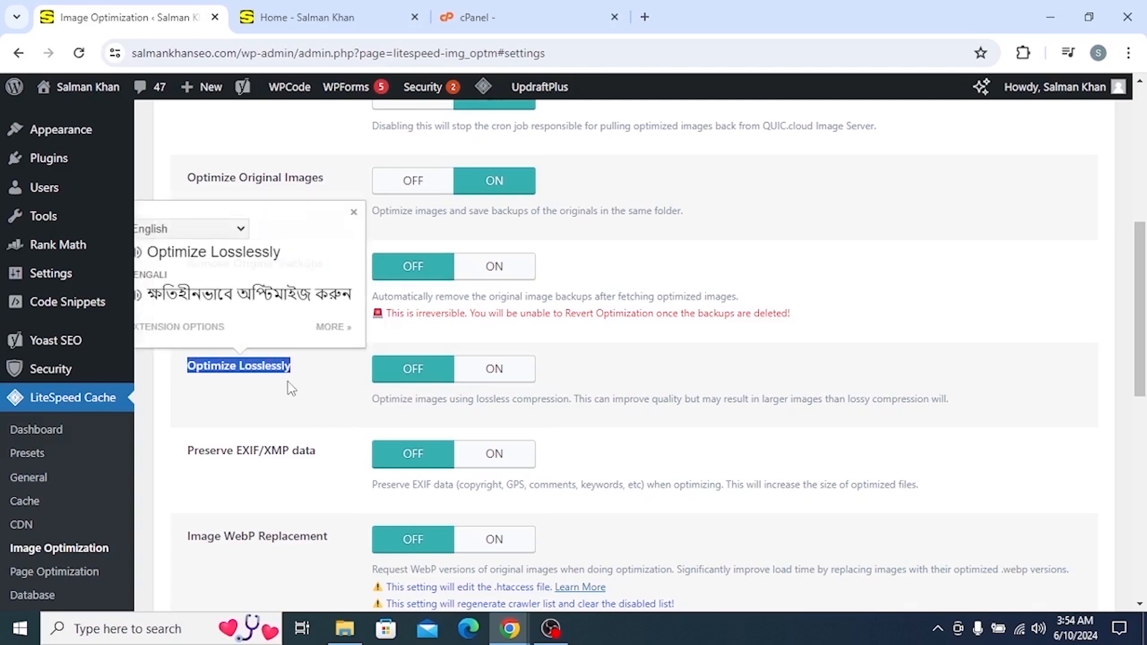
Review the lossless compression description and turn on Optimize Losslessly in the image optimization settings.
left_click(306, 385)
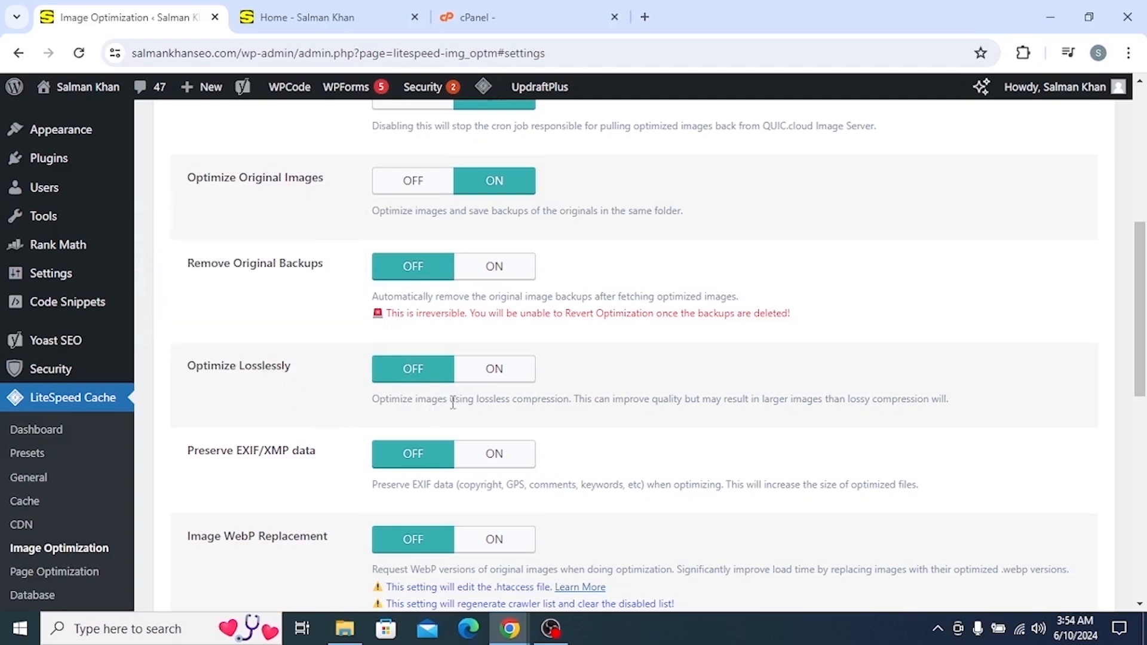
left_click_drag(372, 399, 565, 401)
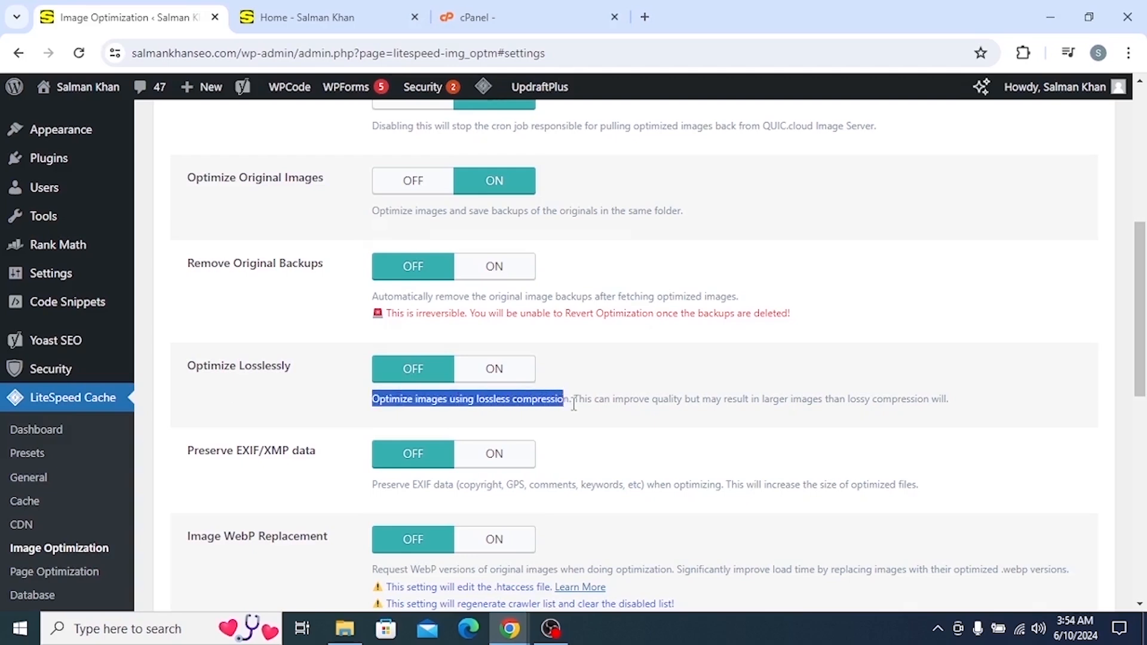
left_click(577, 418)
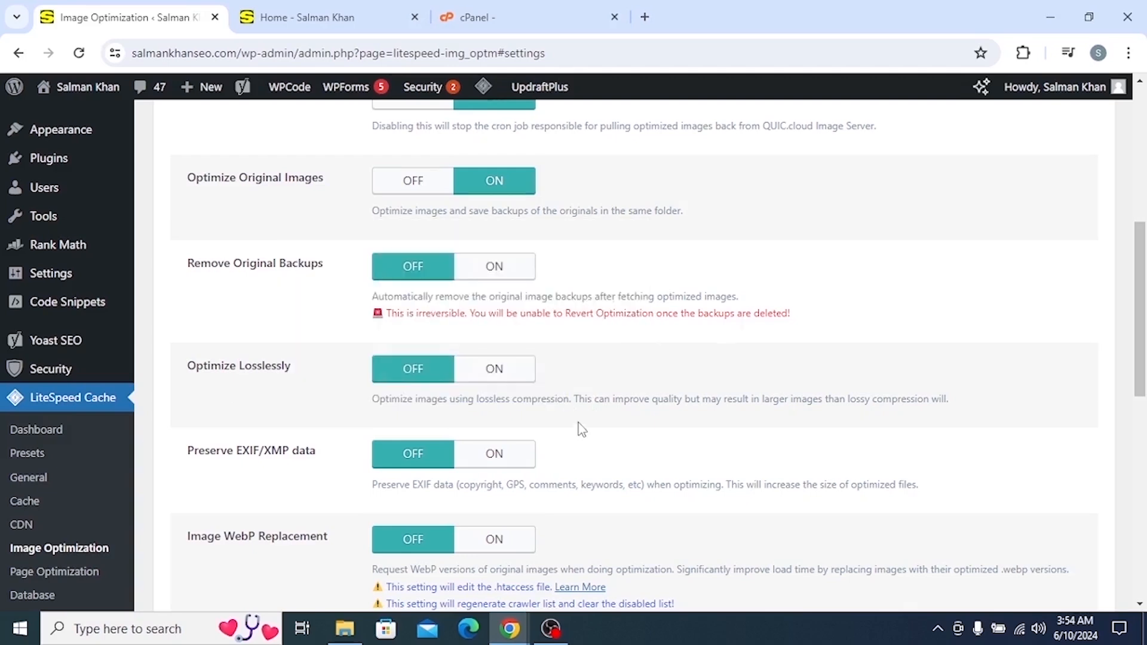
left_click(504, 370)
Turn on Preserve EXIF/XMP data and Image WebP Replacement in the image optimization settings.
scroll(562, 408, "down", 3)
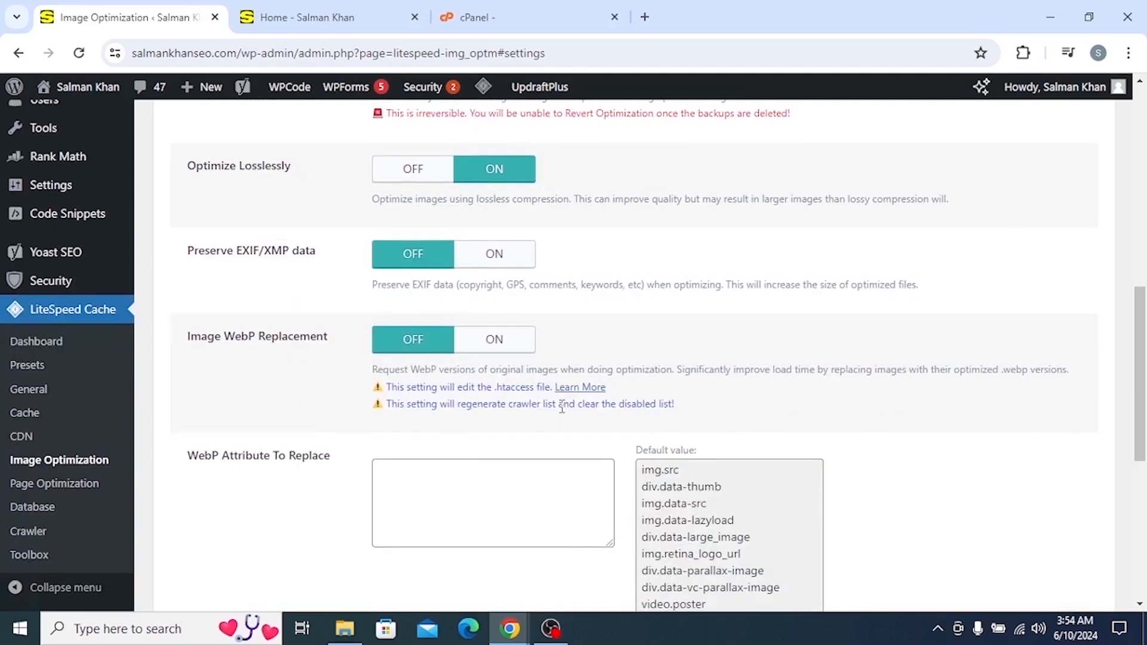
left_click_drag(181, 255, 325, 267)
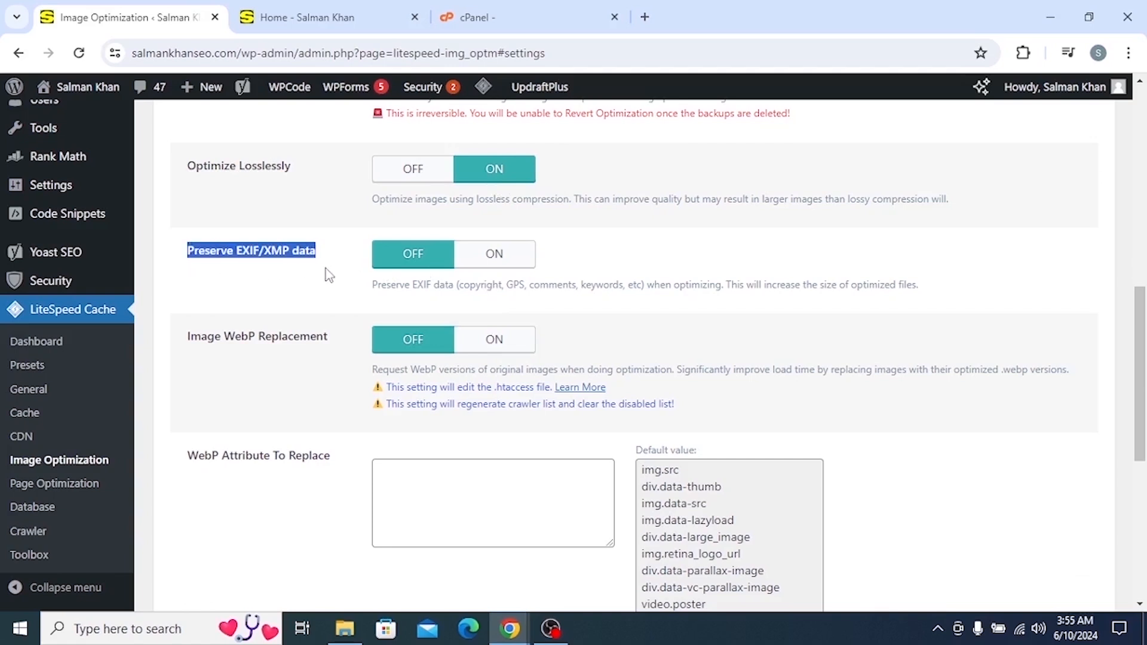
left_click(513, 262)
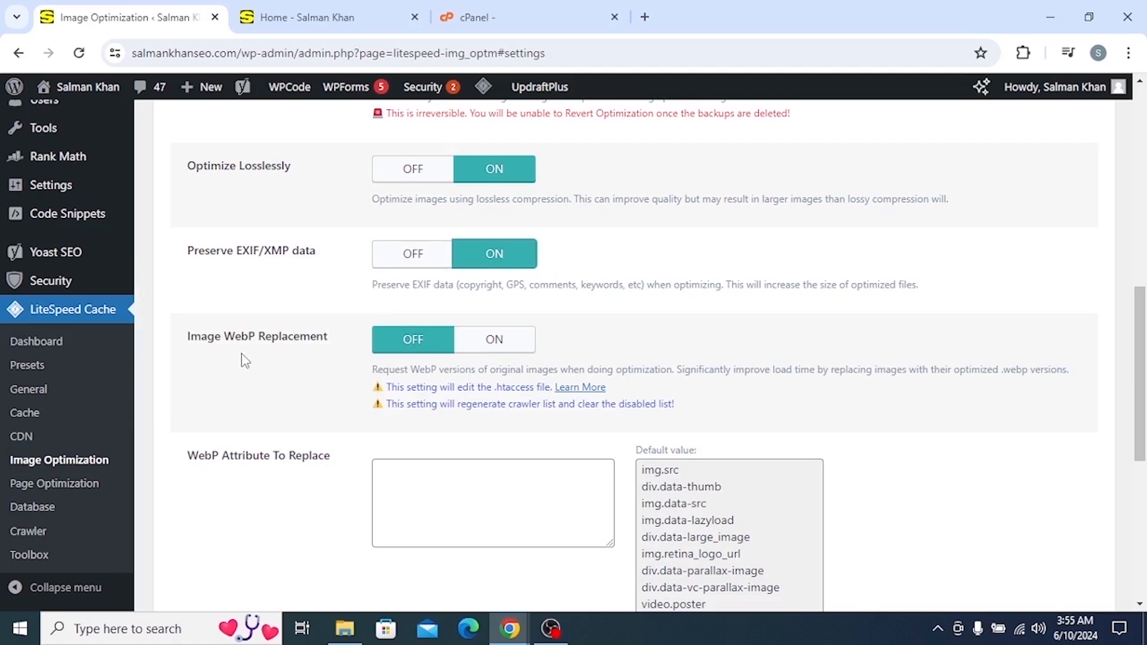
left_click_drag(183, 345, 332, 361)
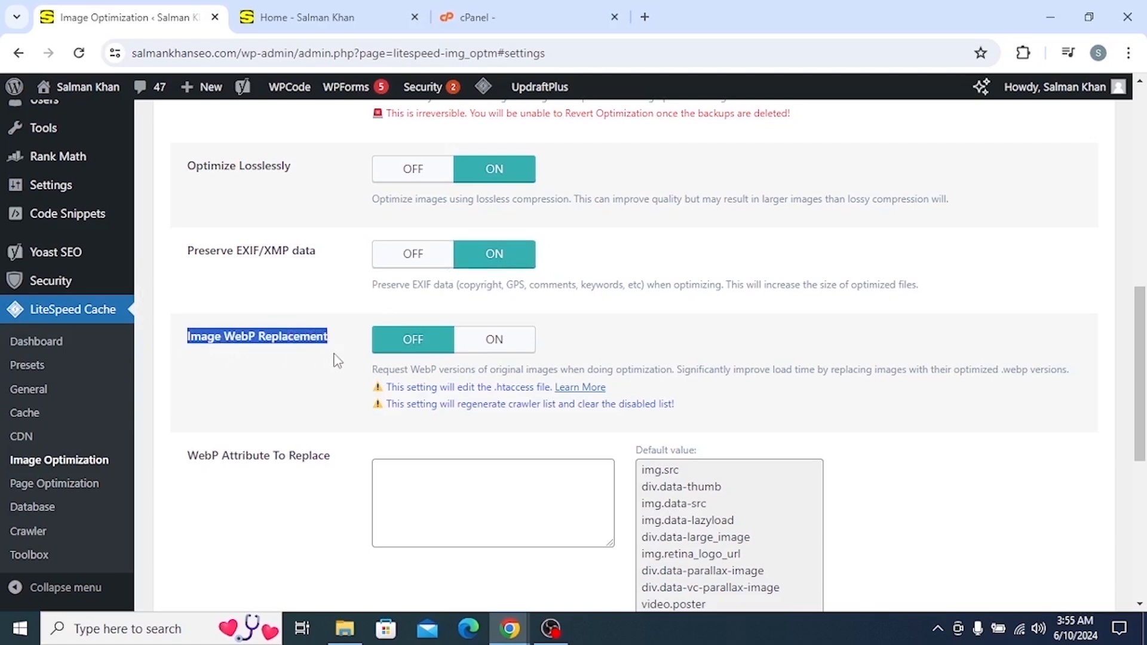
left_click(513, 346)
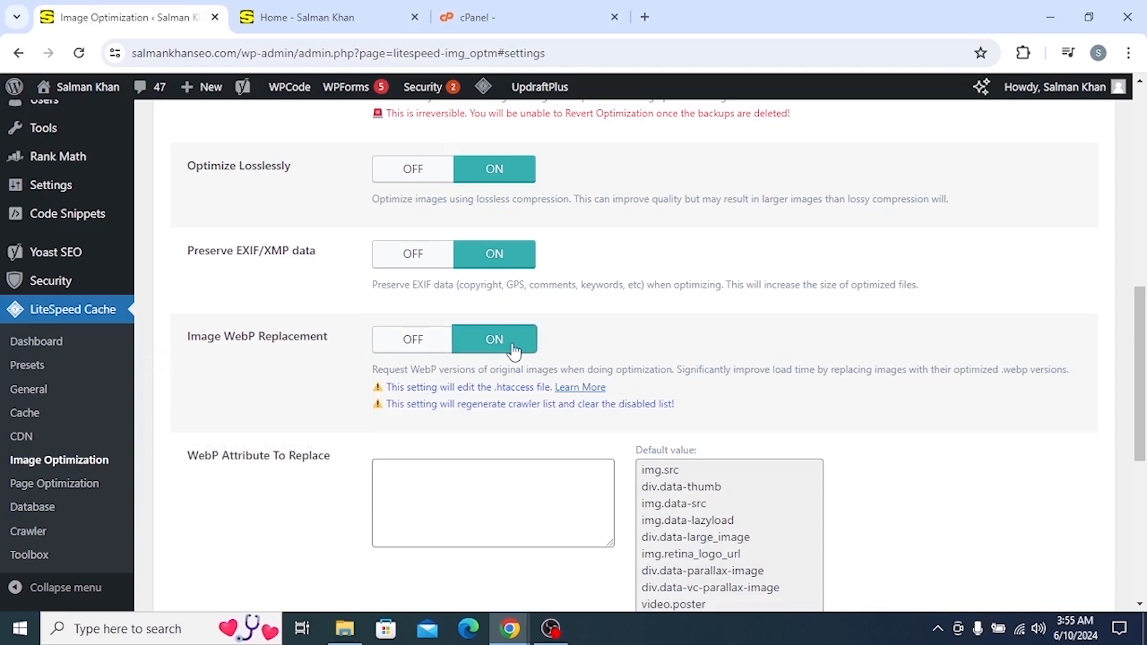
Copy the full list of default values, from img.src to video.poster, into the WebP Attribute To Replace field.
scroll(358, 414, "down", 3)
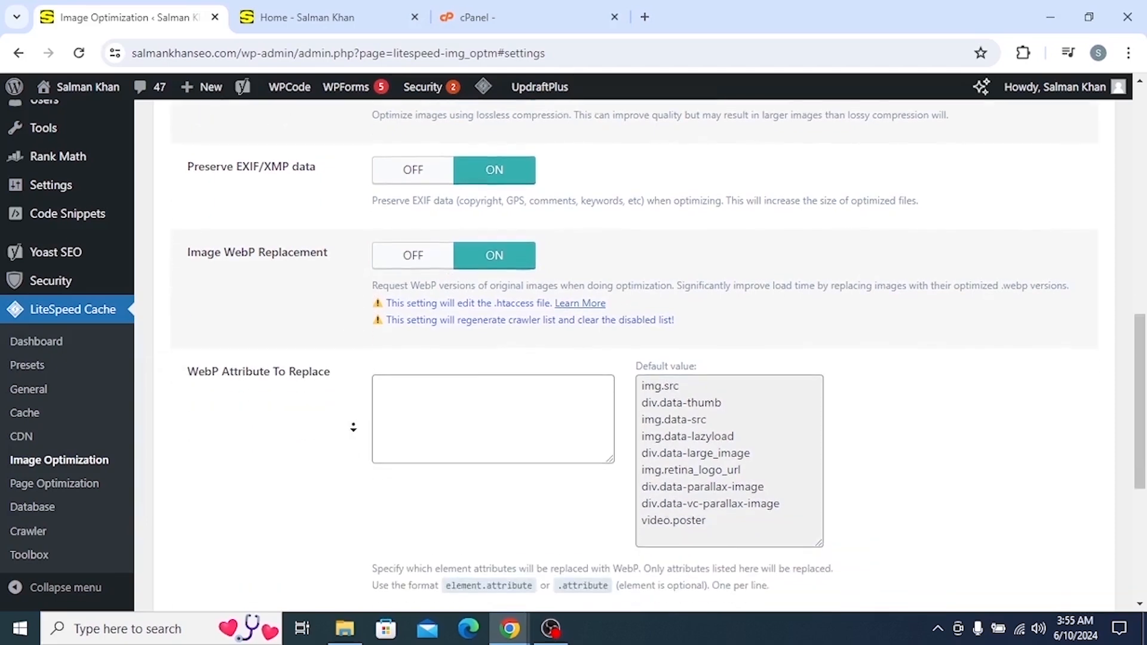
scroll(353, 429, "down", 3)
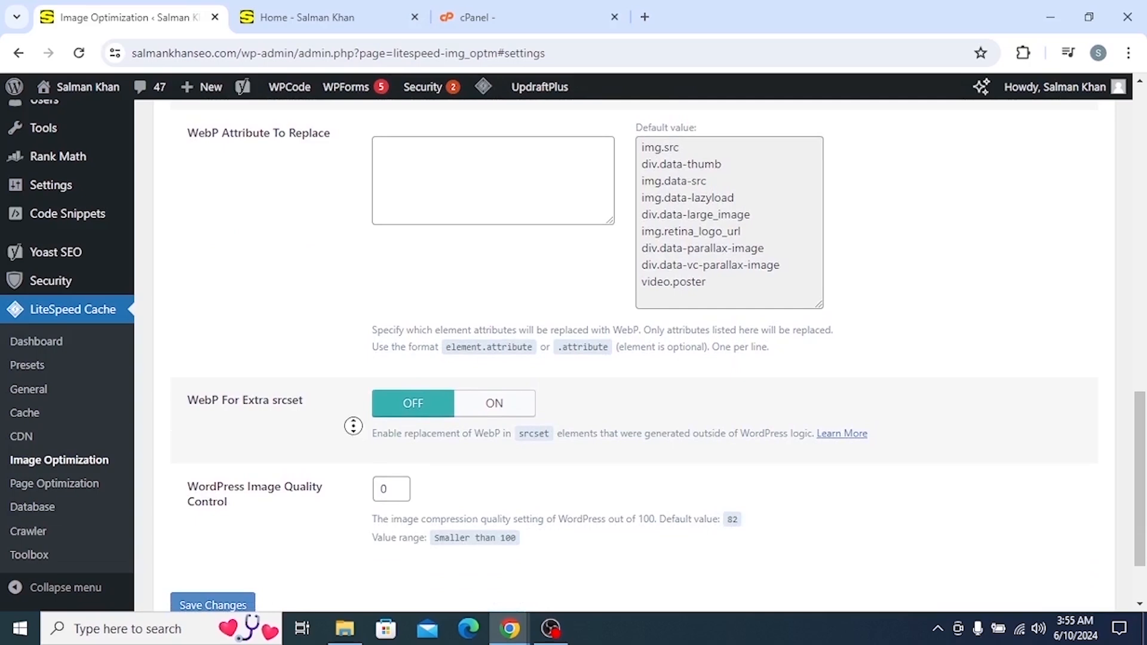
scroll(353, 427, "up", 3)
scroll(353, 371, "down", 2)
left_click_drag(740, 373, 626, 240)
right_click(686, 281)
left_click(696, 298)
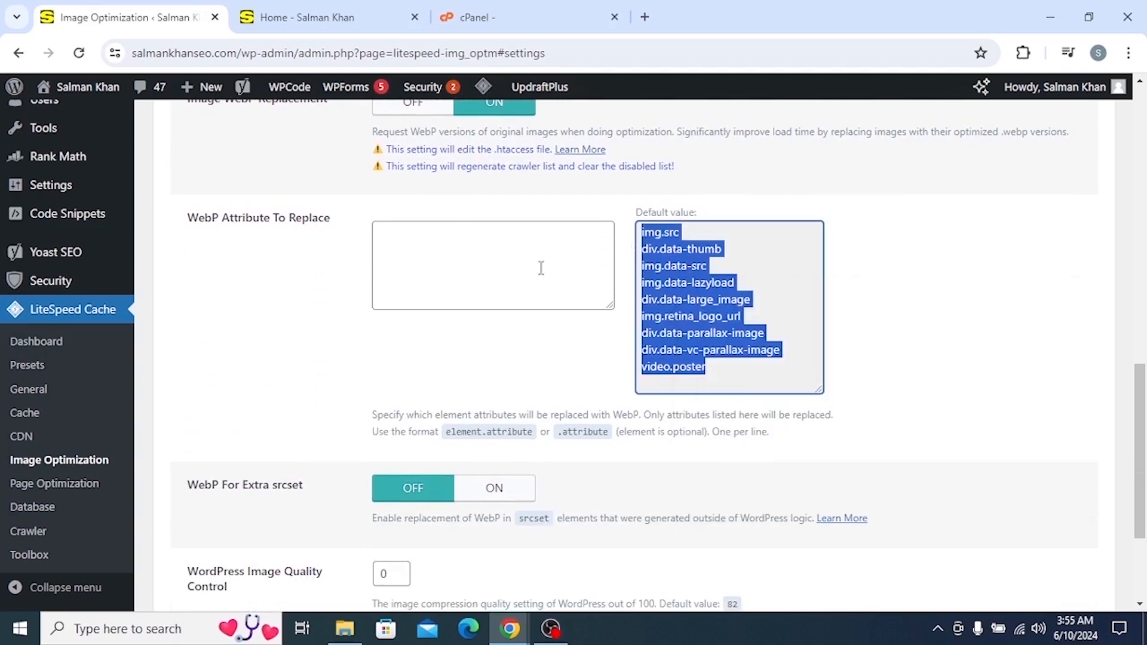
right_click(436, 250)
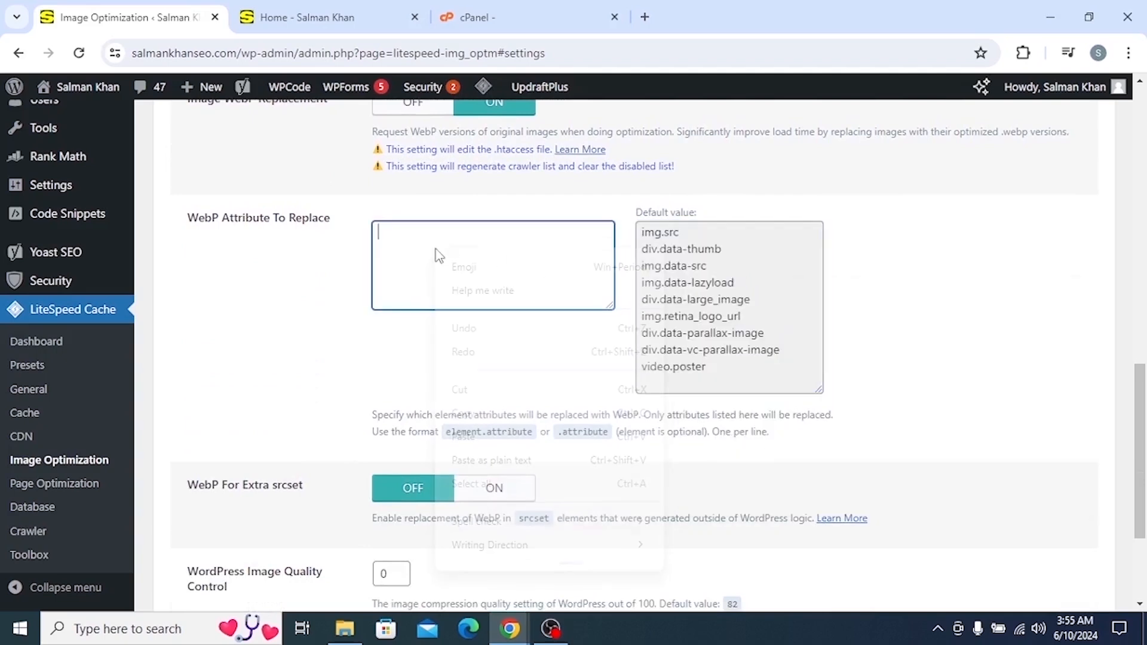
left_click(463, 436)
Check the WebP For Extra srcset option and save the image optimization settings.
scroll(319, 430, "down", 1)
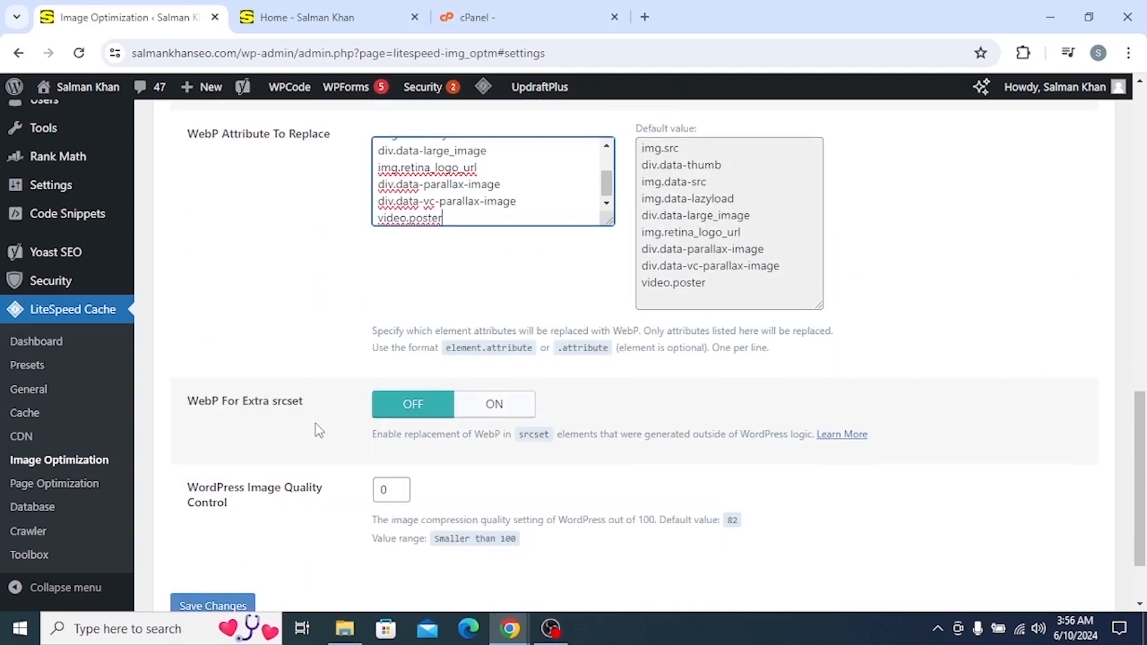
left_click_drag(188, 401, 313, 420)
right_click(344, 385)
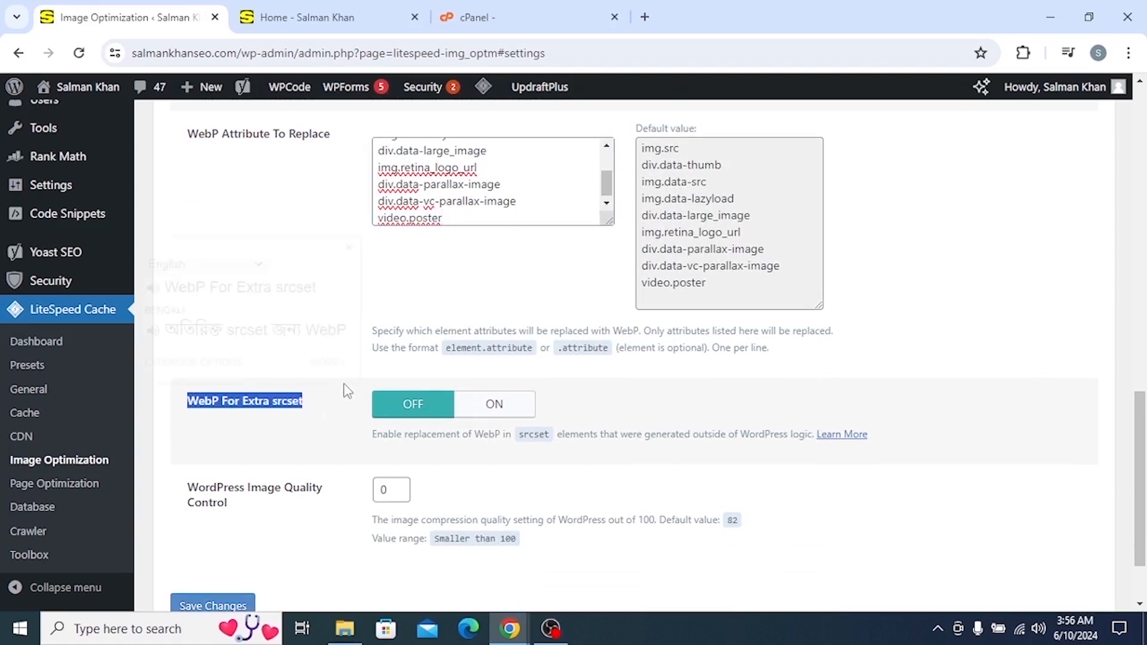
middle_click(345, 399)
scroll(346, 508, "down", 2)
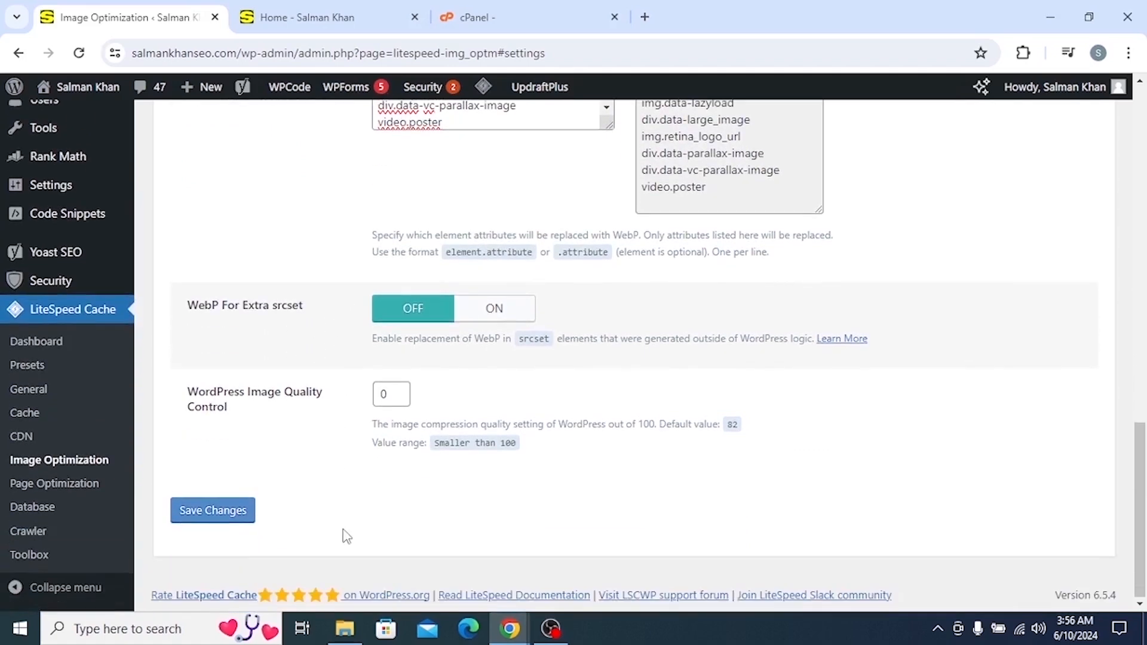
left_click(210, 517)
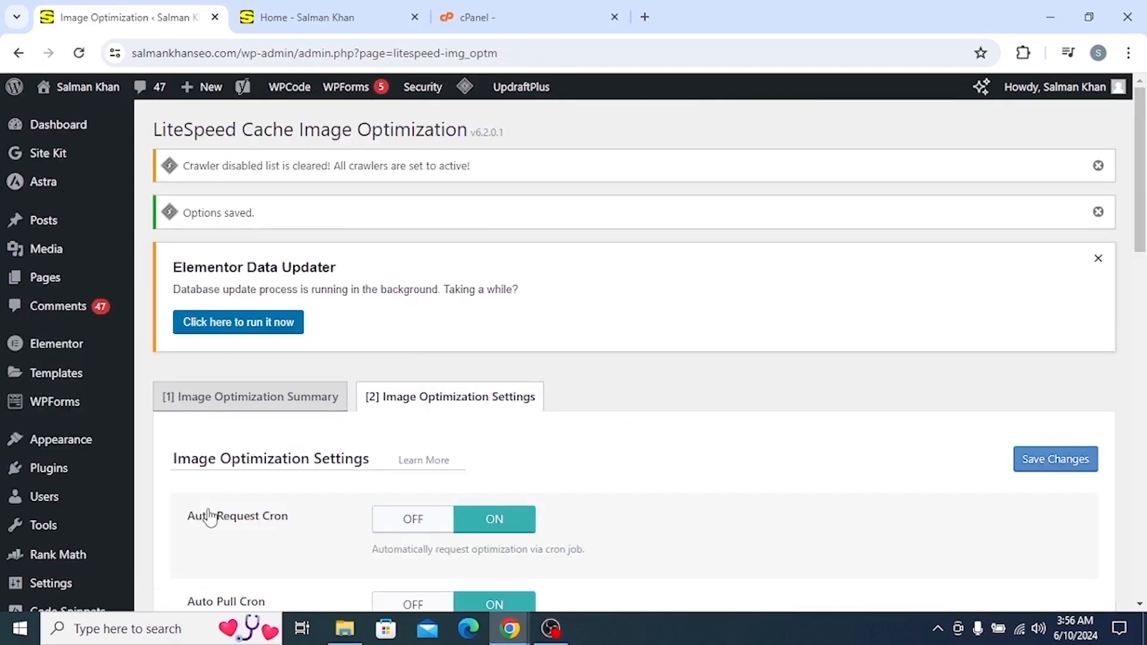
Look over the Image Optimization Summary, and open the Page Optimization settings of LiteSpeed Cache.
left_click(250, 397)
scroll(249, 397, "down", 7)
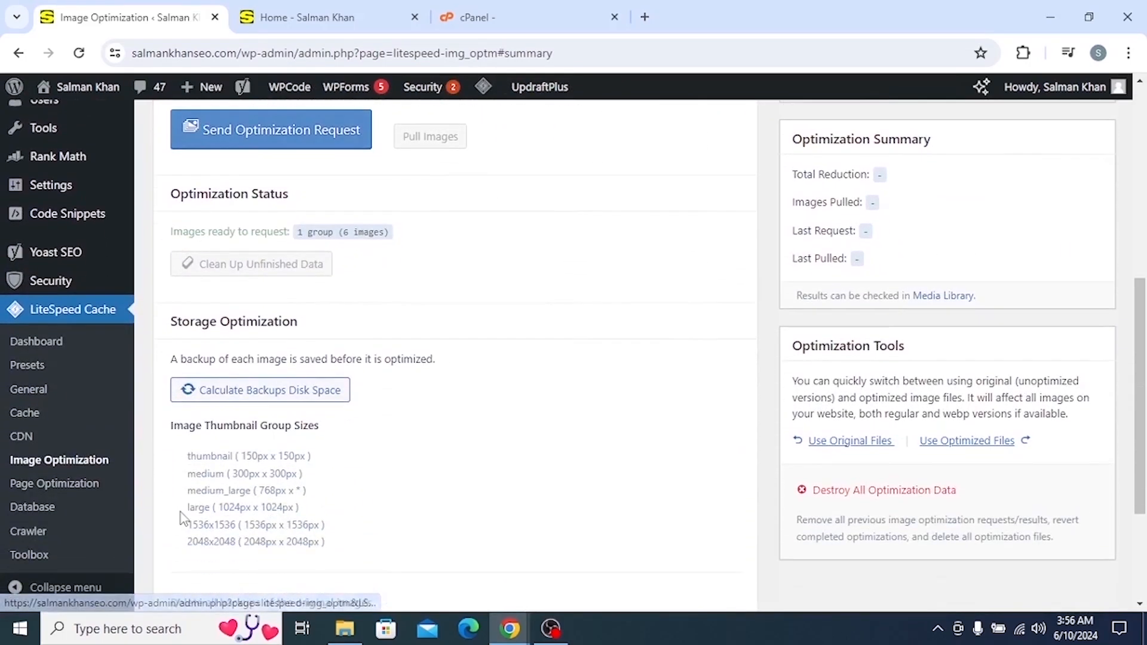
left_click(73, 491)
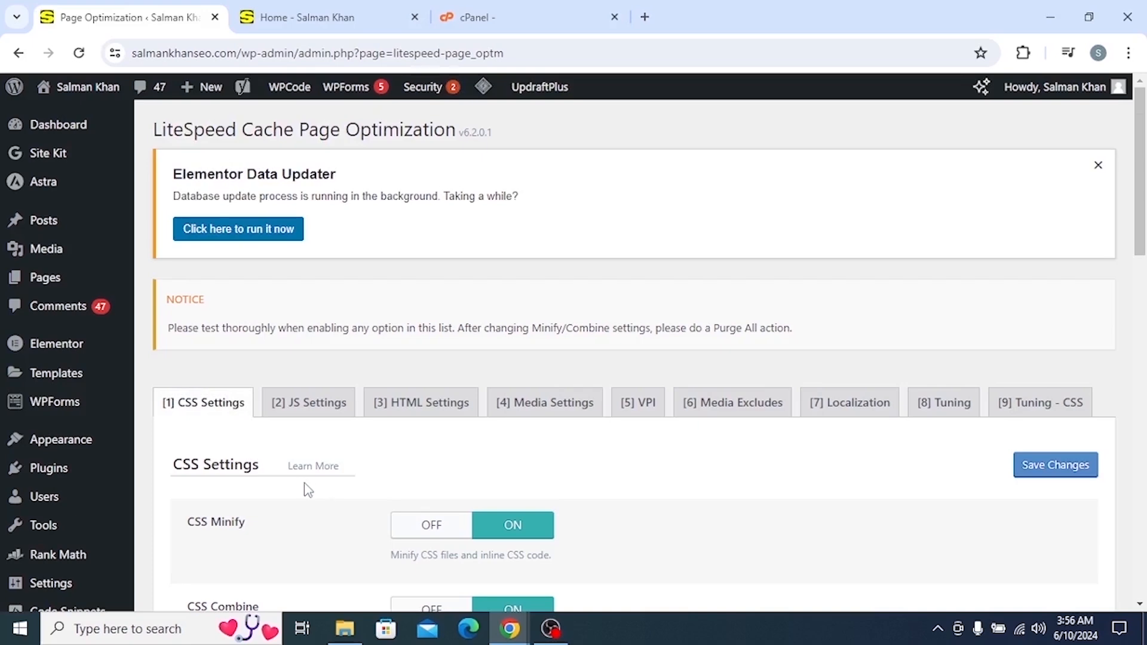
Reload the site's home page in its browser tab and look through the whole page to check how it displays.
left_click(316, 16)
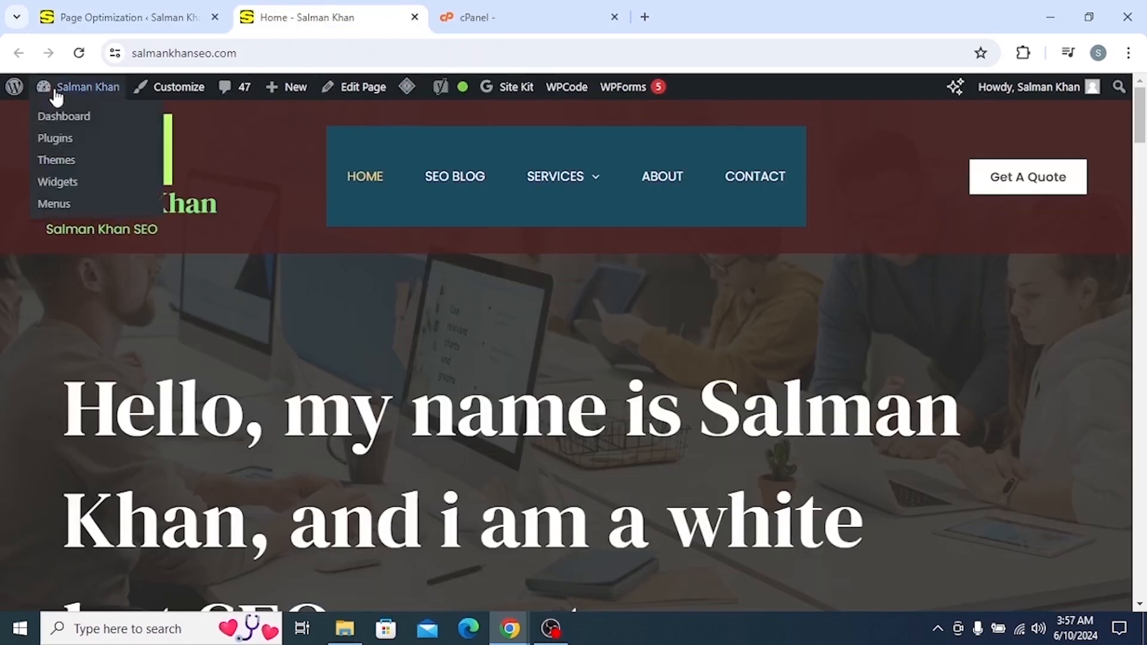
left_click(78, 53)
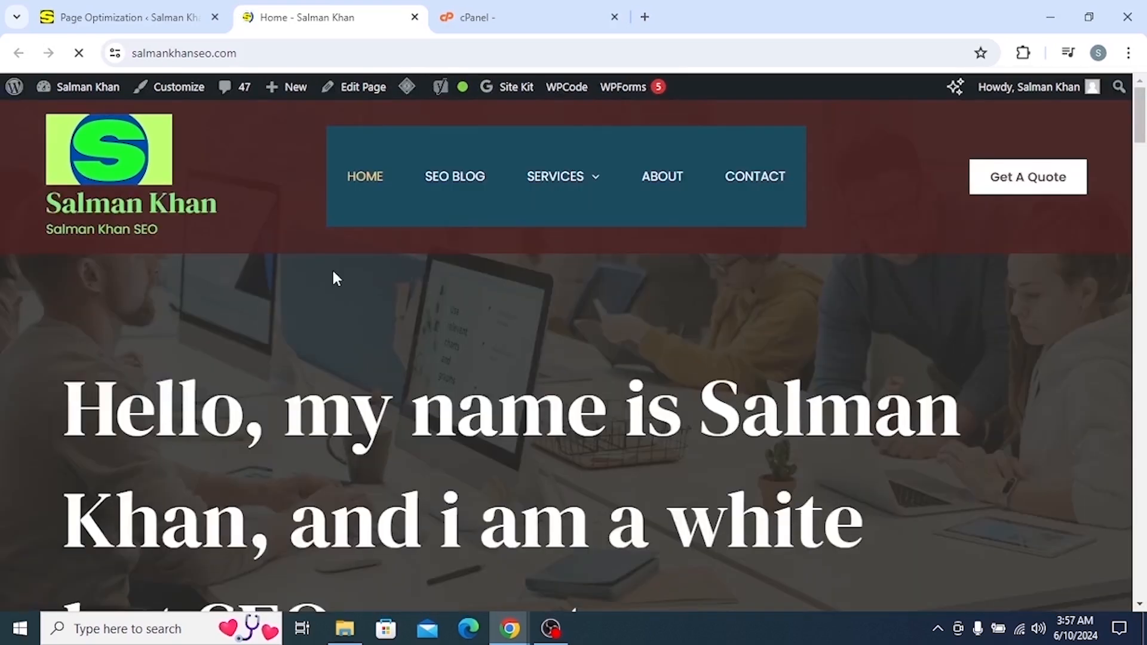
scroll(332, 278, "down", 1)
scroll(365, 253, "down", 15)
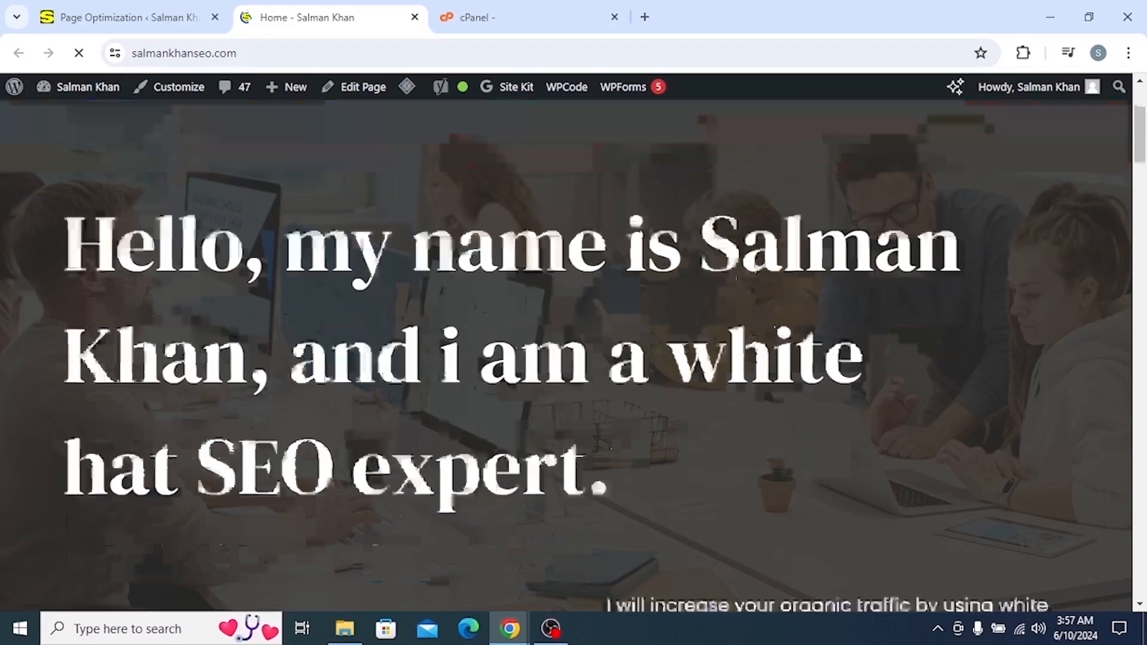
scroll(365, 371, "down", 15)
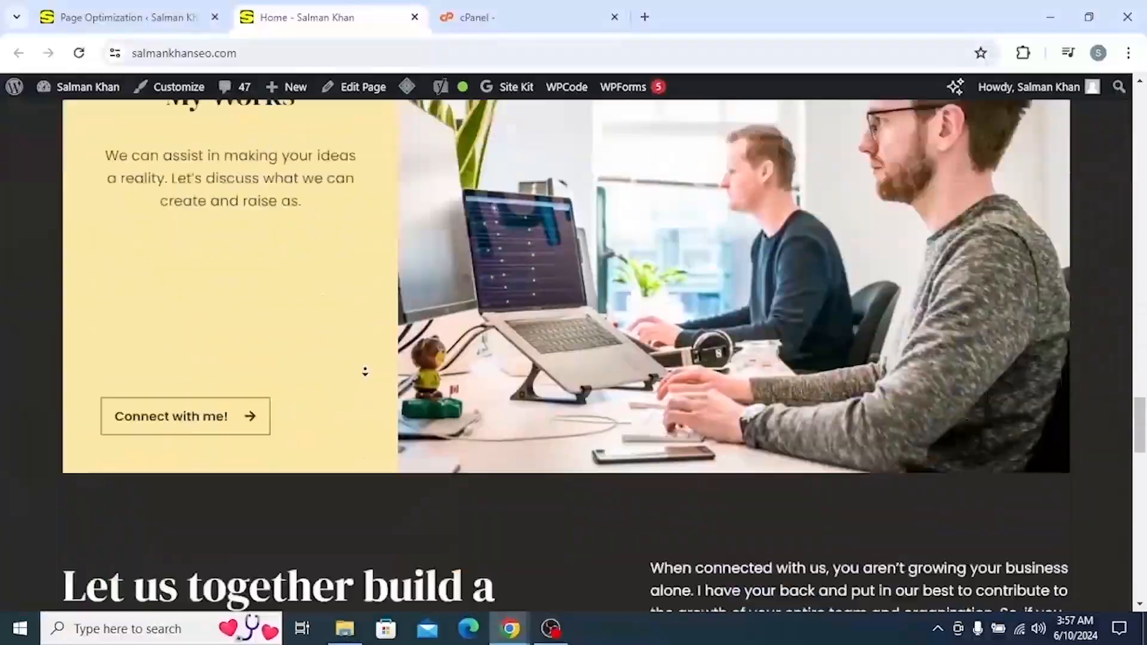
scroll(363, 307, "up", 9)
scroll(363, 265, "up", 20)
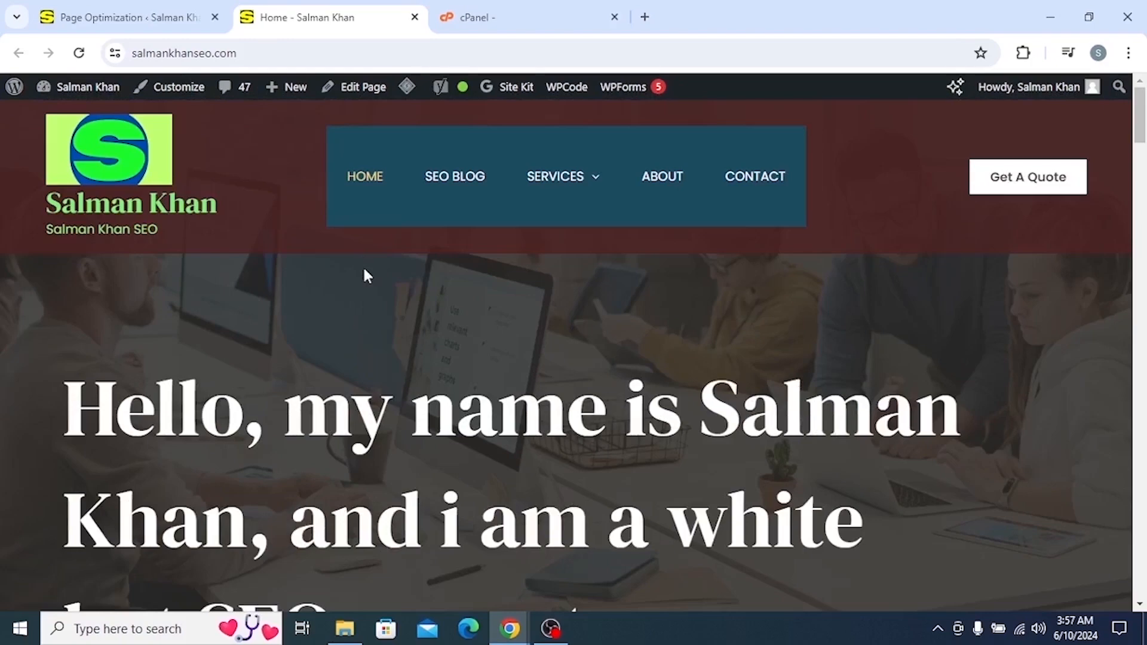
Return to the CSS Settings of Page Optimization and set CSS Minify to ON.
key("ctrl+shift+Tab")
scroll(304, 305, "down", 3)
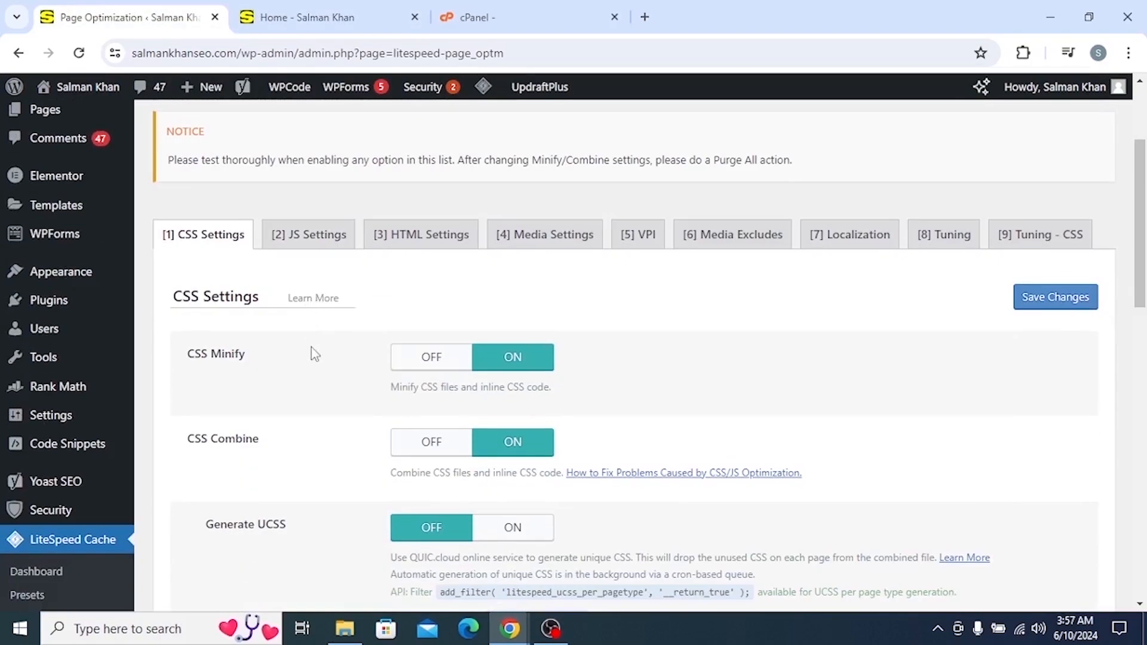
scroll(329, 358, "down", 3)
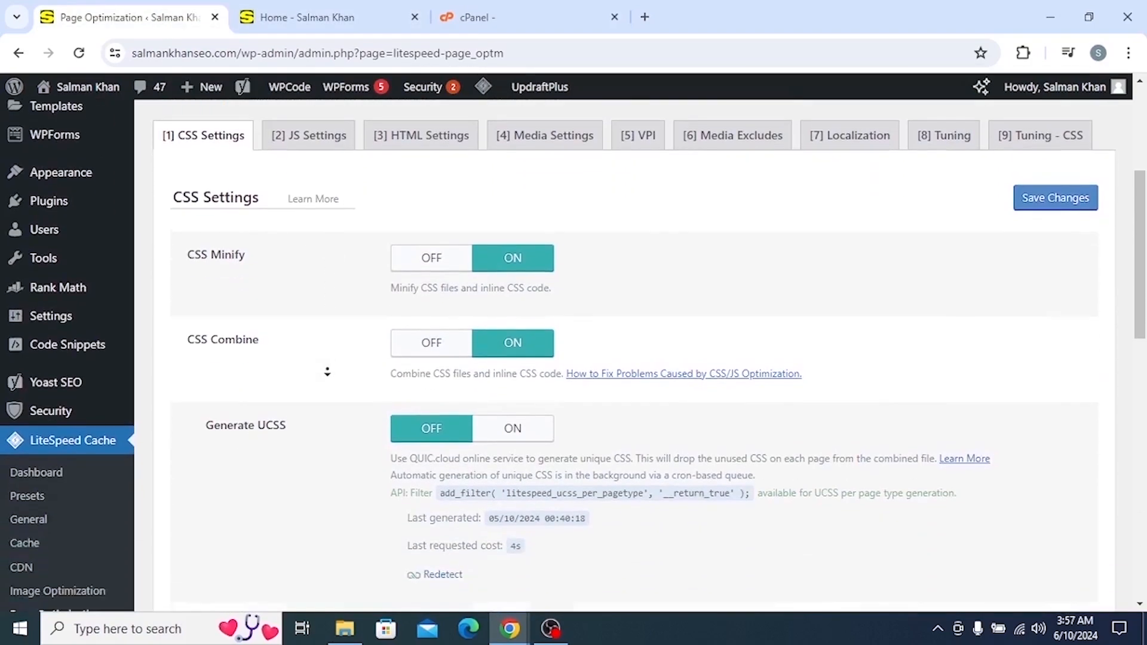
scroll(322, 358, "up", 4)
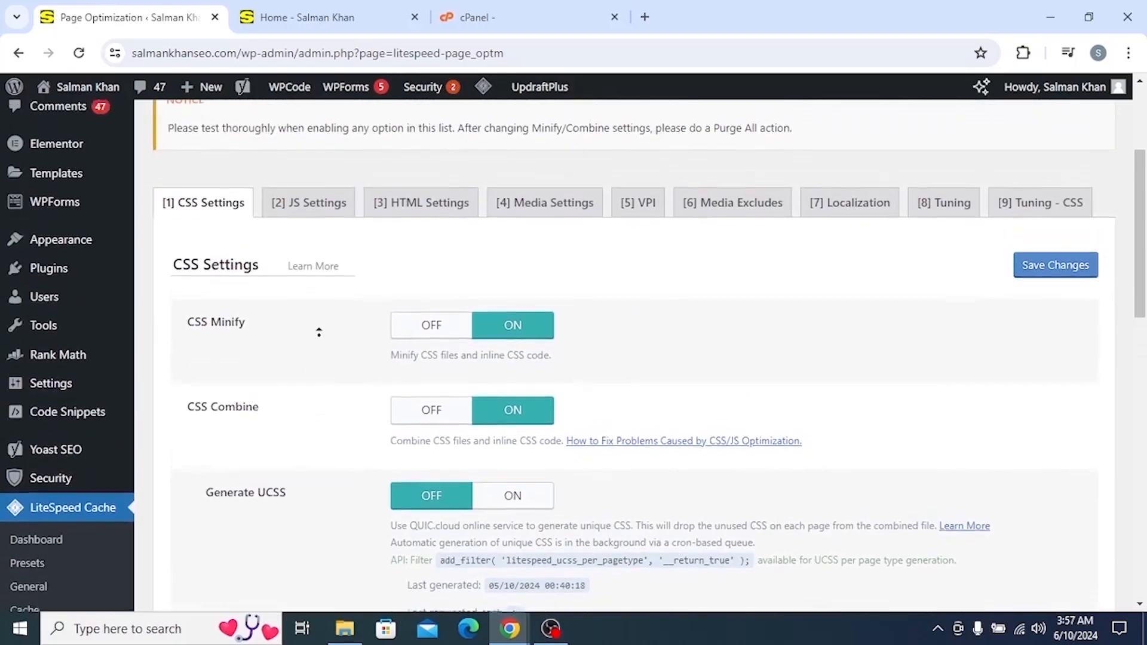
left_click(244, 263)
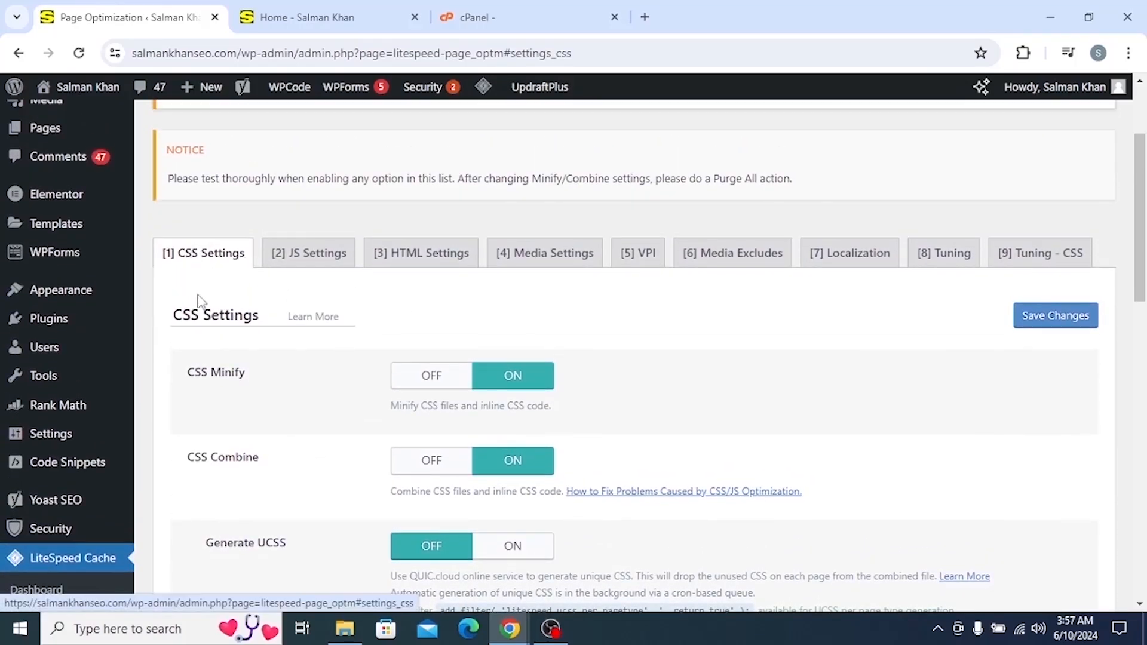
left_click_drag(172, 315, 269, 332)
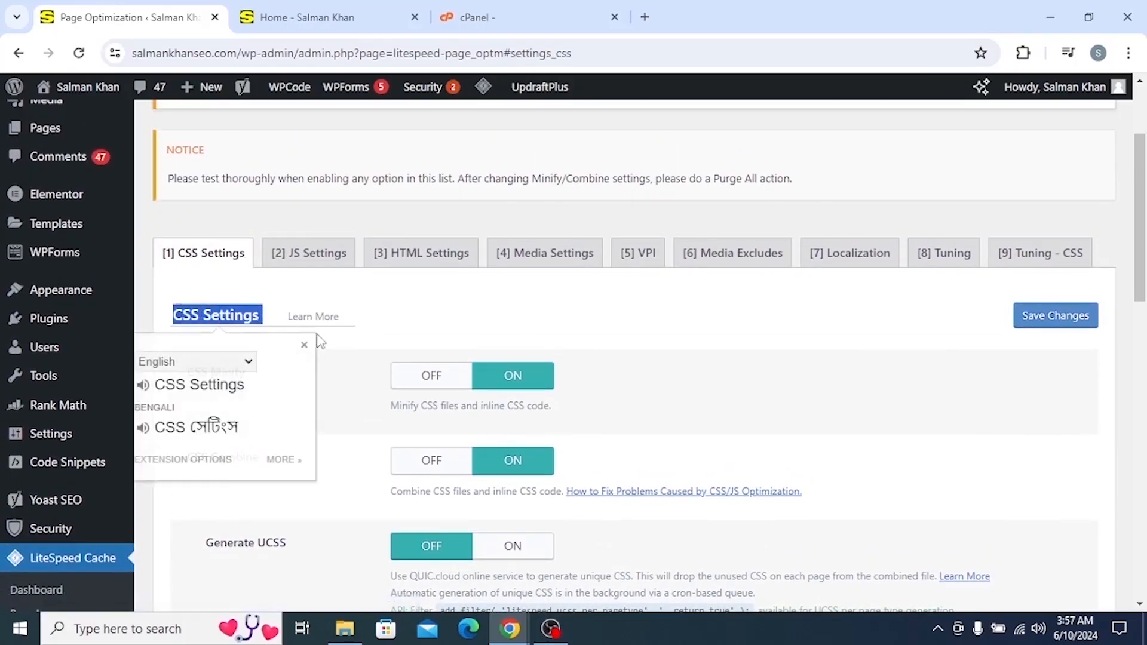
left_click(183, 370)
left_click_drag(183, 375, 274, 389)
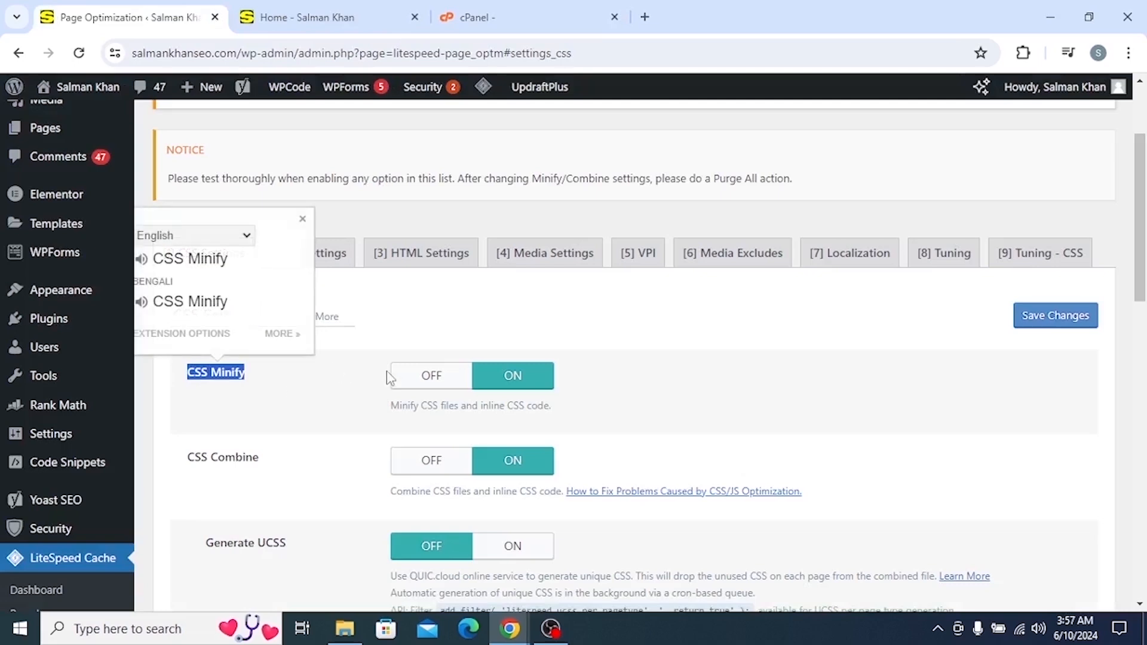
left_click(525, 377)
Make sure CSS Combine is set to ON in the CSS settings.
scroll(335, 376, "down", 3)
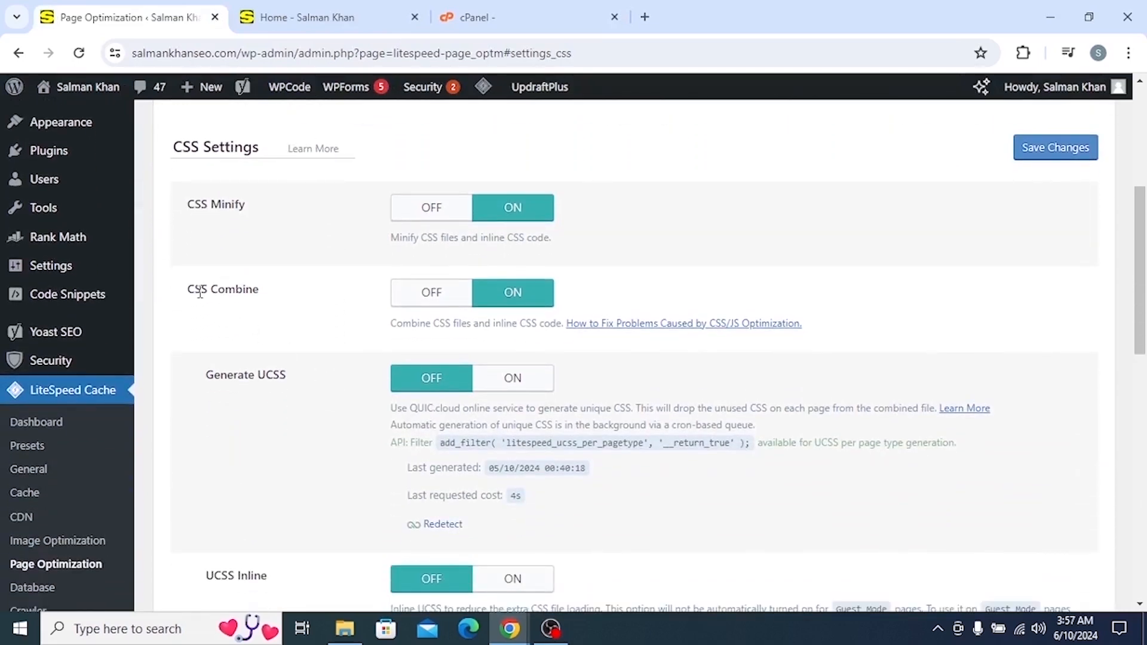
left_click_drag(187, 292, 283, 308)
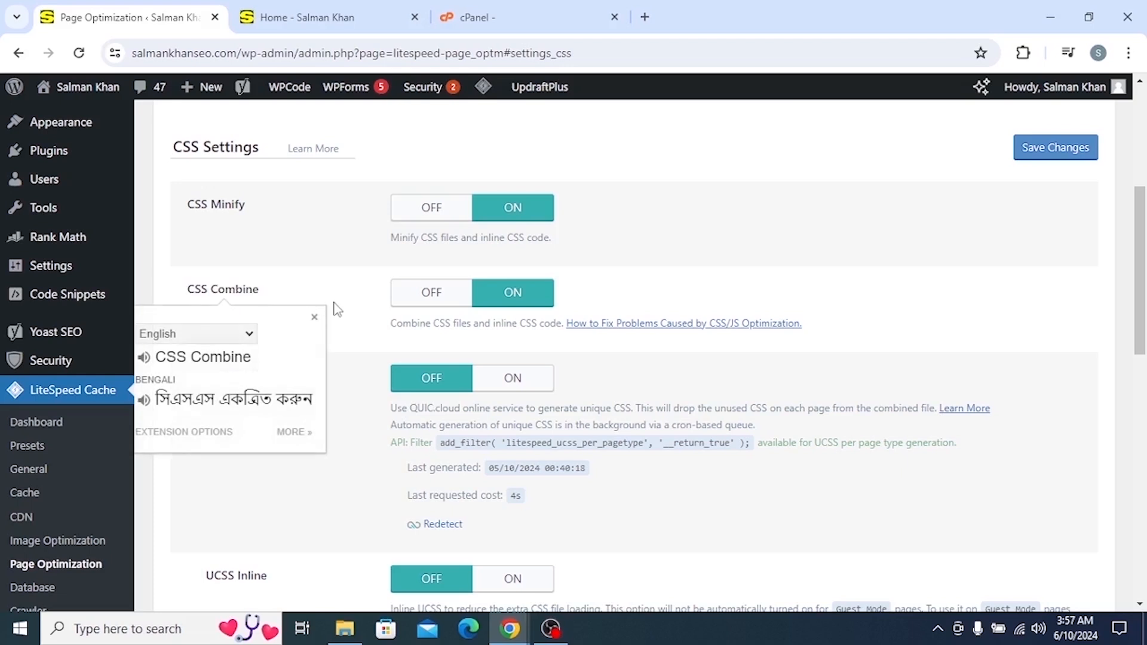
left_click(350, 278)
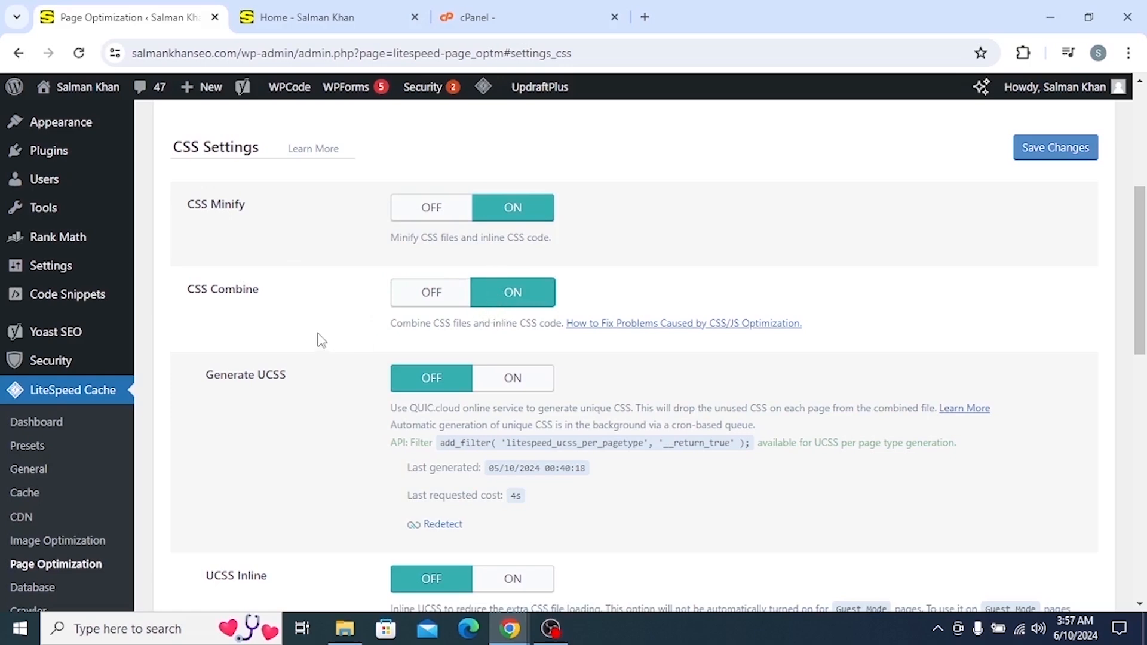
Examine the Generate UCSS and UCSS Inline options in the CSS settings.
scroll(317, 370, "down", 3)
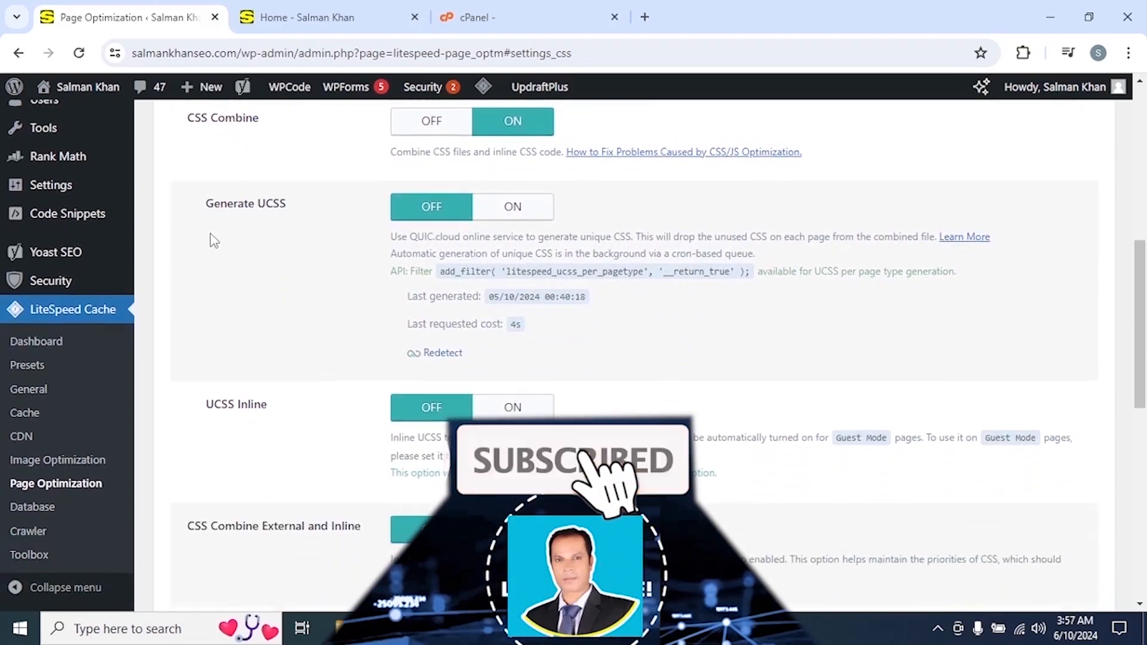
left_click_drag(203, 208, 297, 225)
left_click(319, 228)
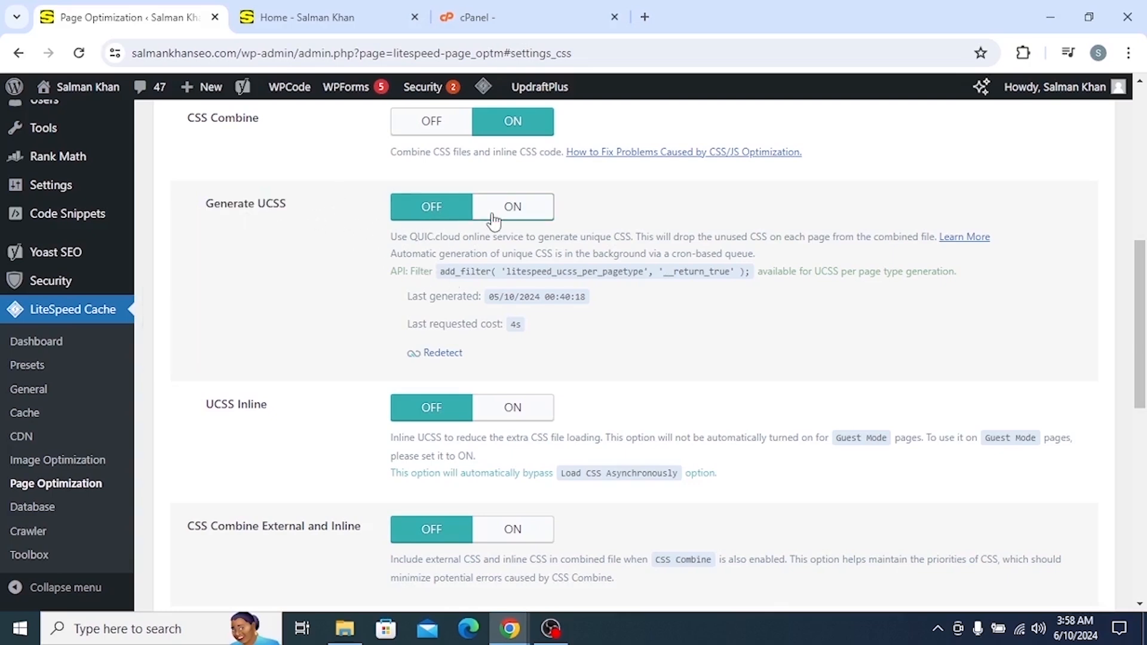
middle_click(306, 351)
middle_click(311, 393)
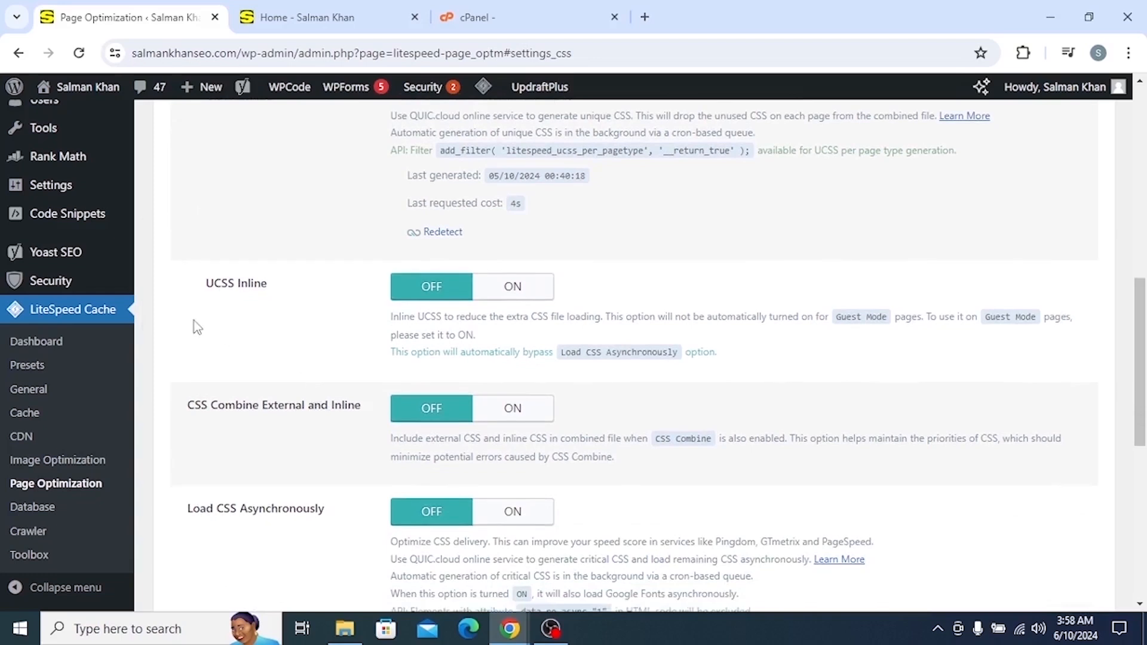
Examine the remaining CSS settings, from CSS Combine External and Inline down to Font Display Optimization.
scroll(328, 358, "down", 3)
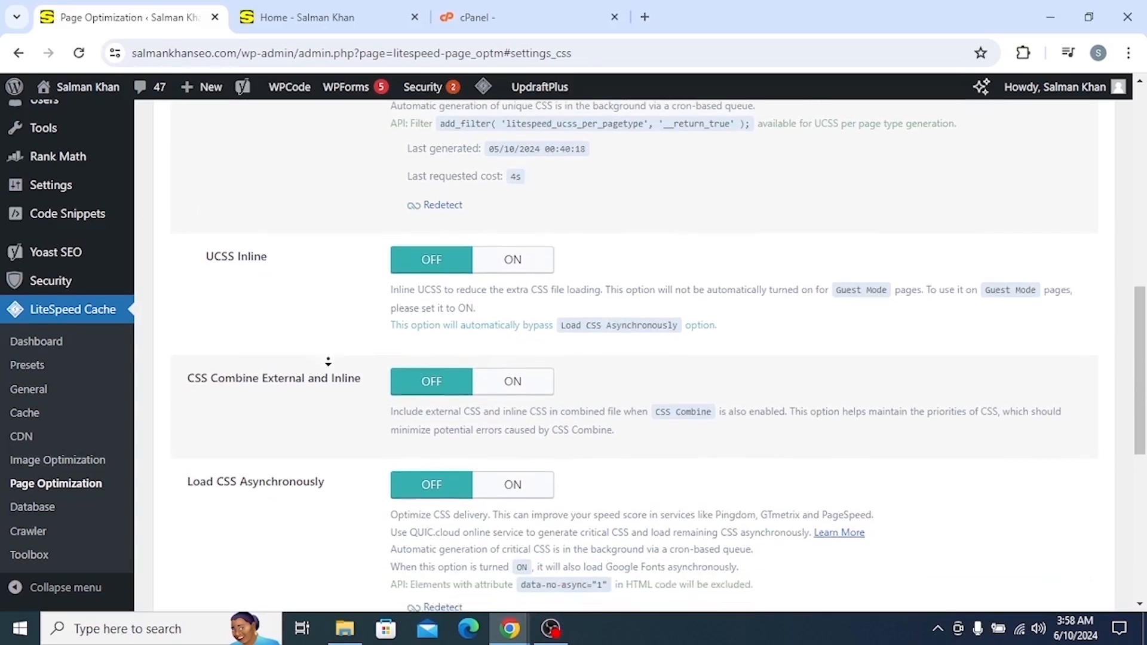
left_click_drag(194, 229, 357, 245)
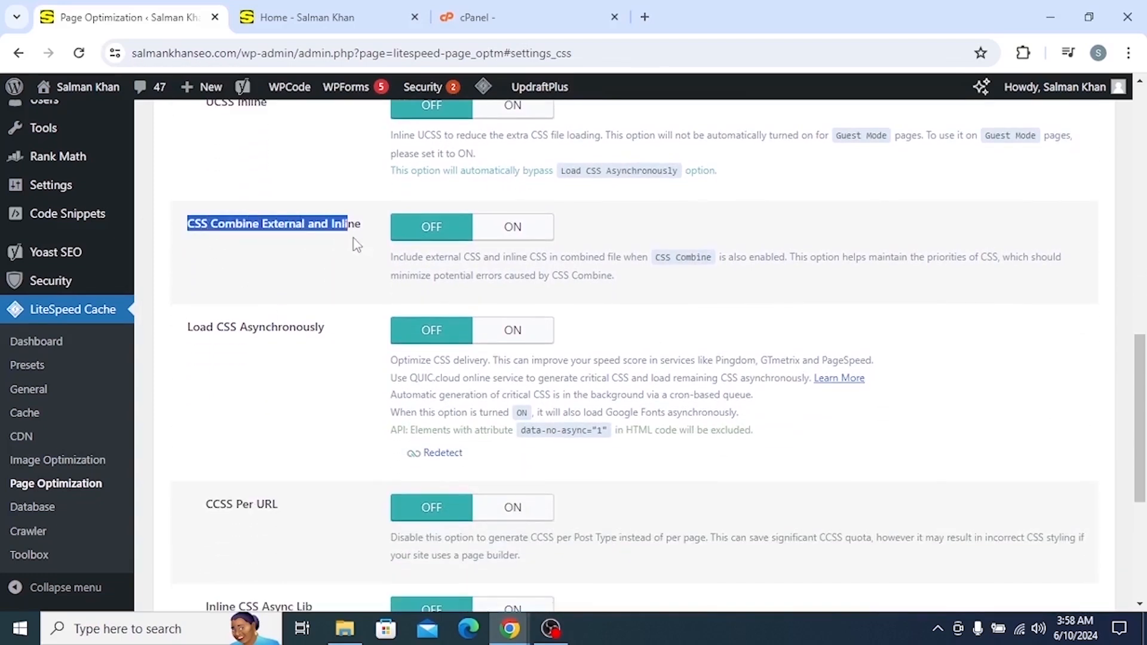
left_click(365, 239)
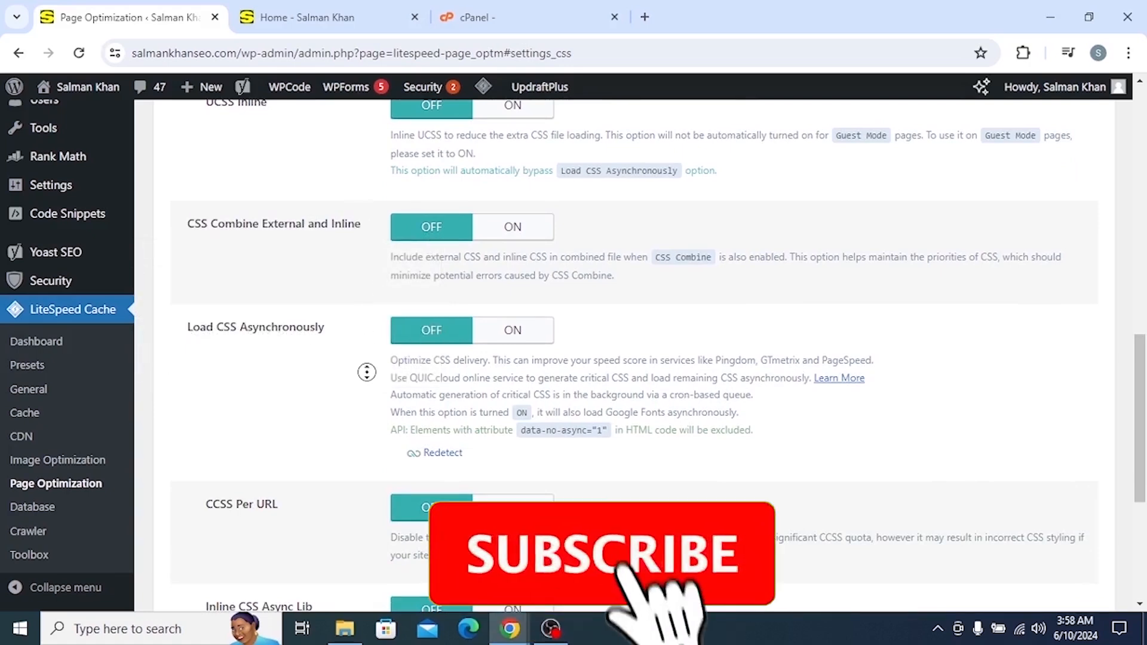
scroll(366, 359, "down", 5)
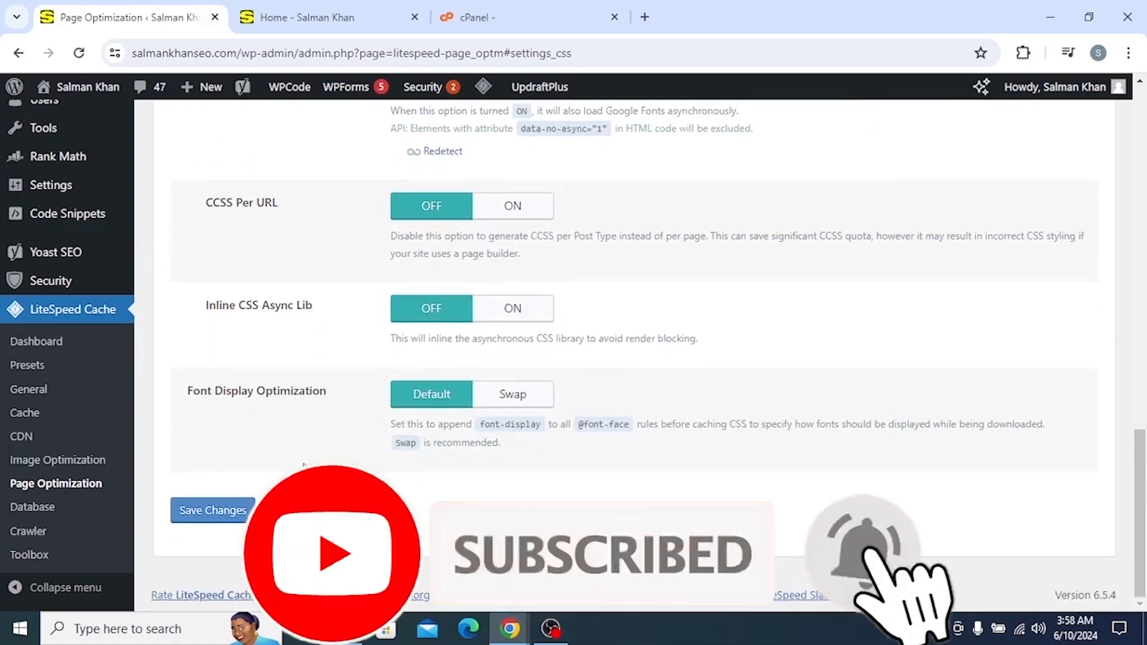
middle_click(302, 442)
scroll(303, 442, "up", 15)
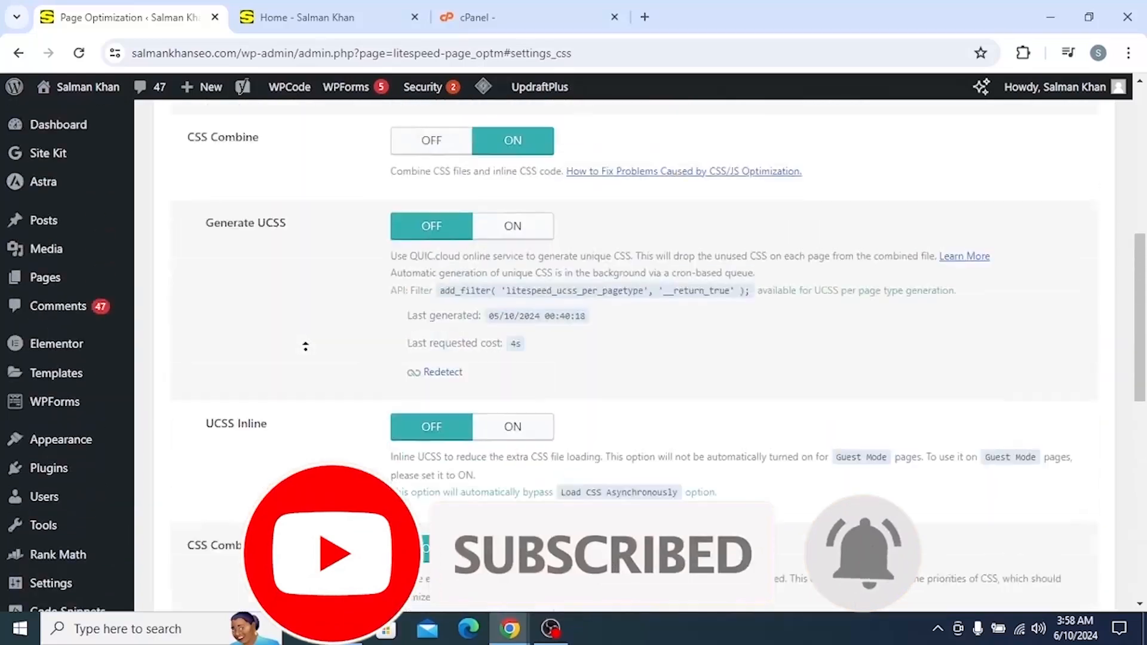
scroll(310, 434, "down", 3)
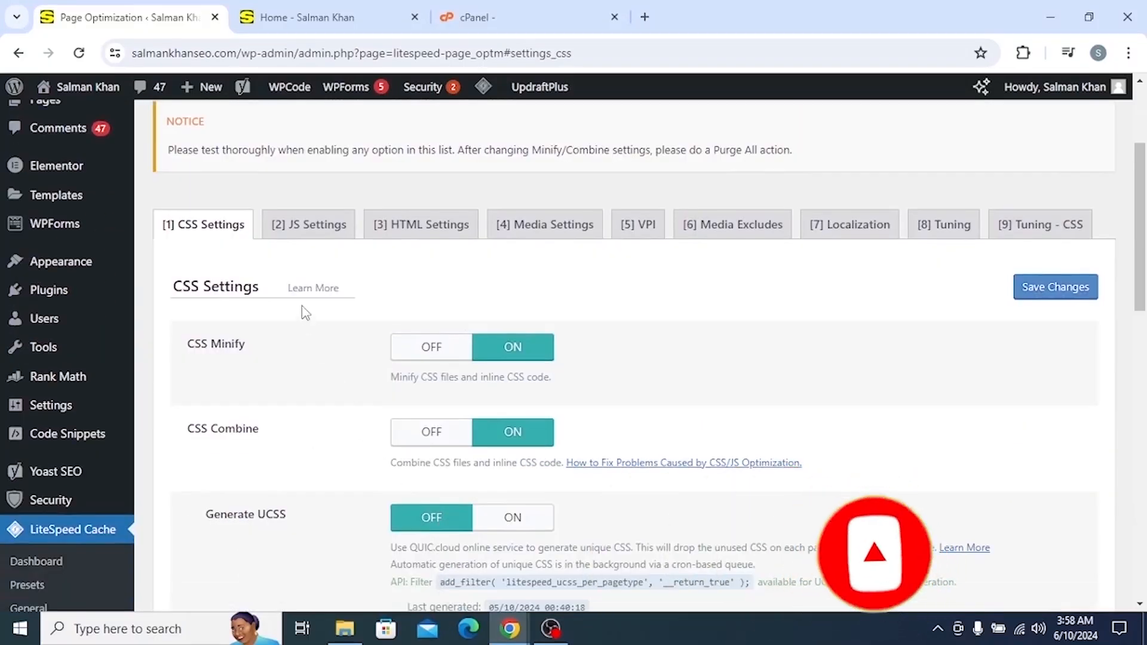
Open the JS Settings of Page Optimization and set JS Minify to ON.
left_click(305, 227)
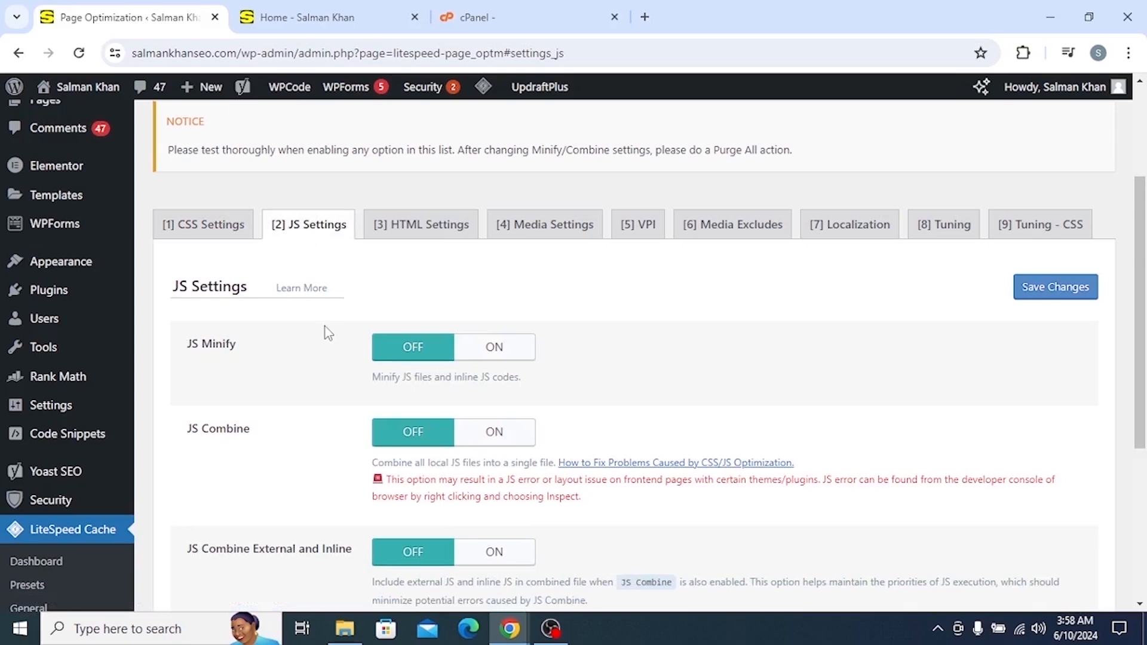
left_click_drag(170, 349, 224, 346)
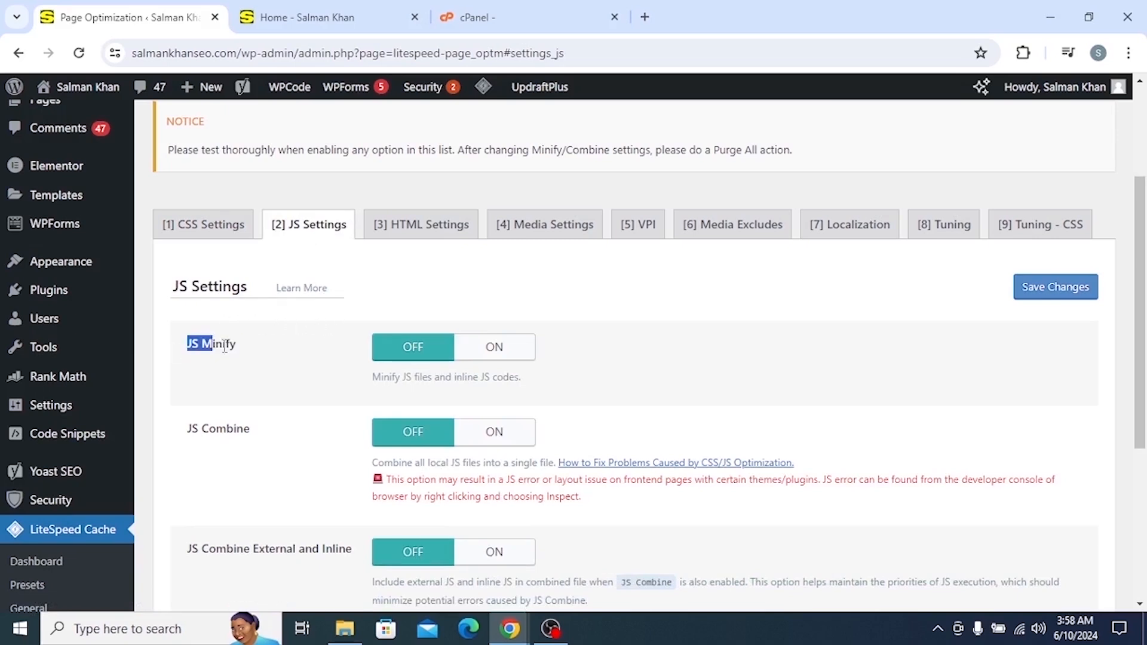
left_click(502, 349)
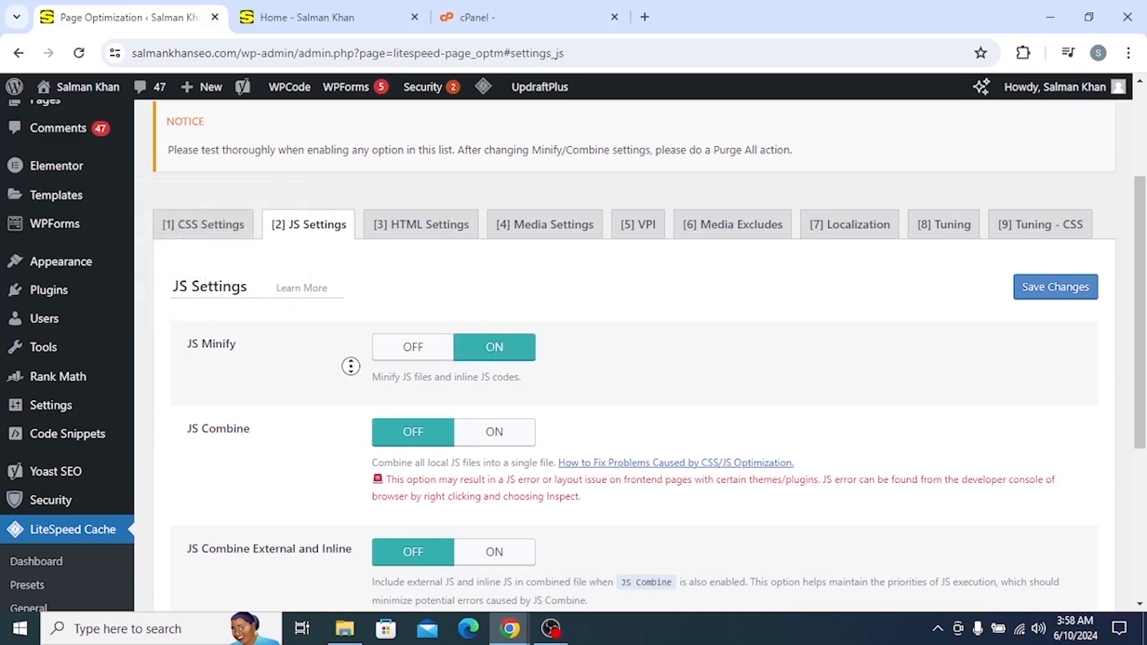
Check the JS Combine and Load JS Deferred options and save the JS settings.
scroll(268, 335, "down", 2)
left_click_drag(184, 321, 269, 322)
left_click(285, 303)
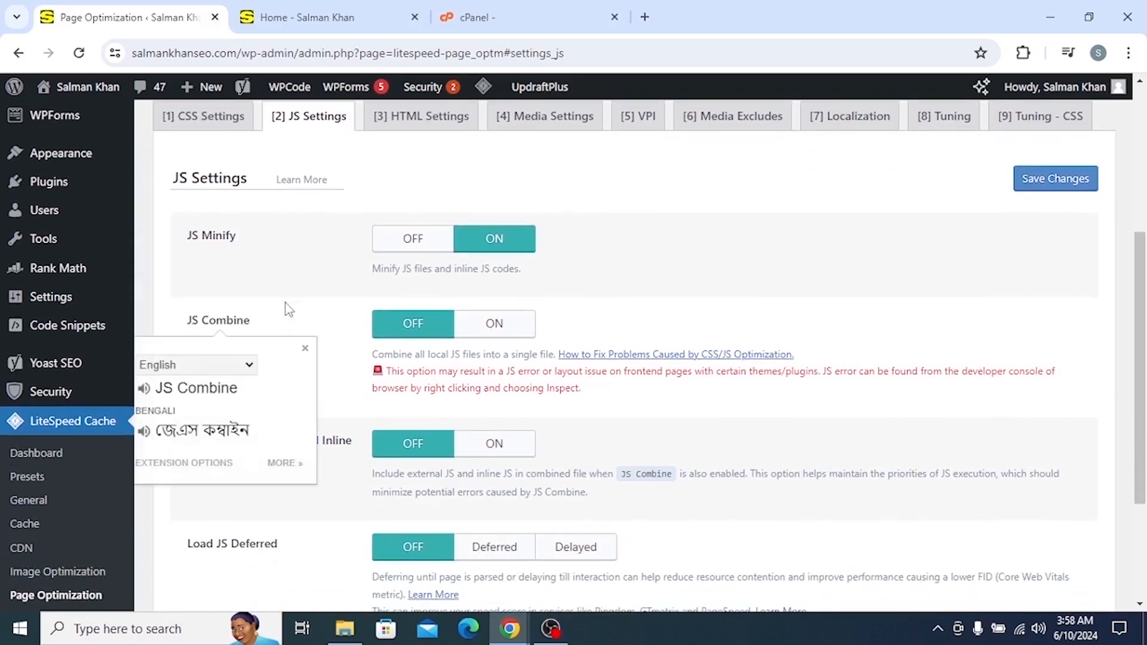
left_click(351, 358)
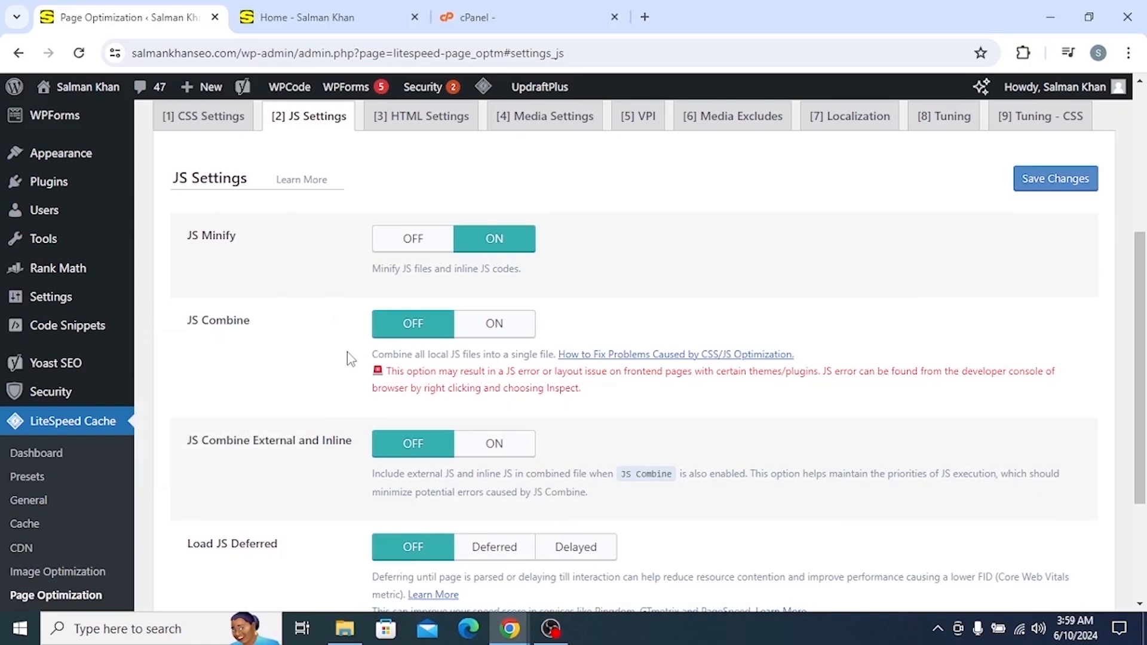
scroll(351, 358, "down", 3)
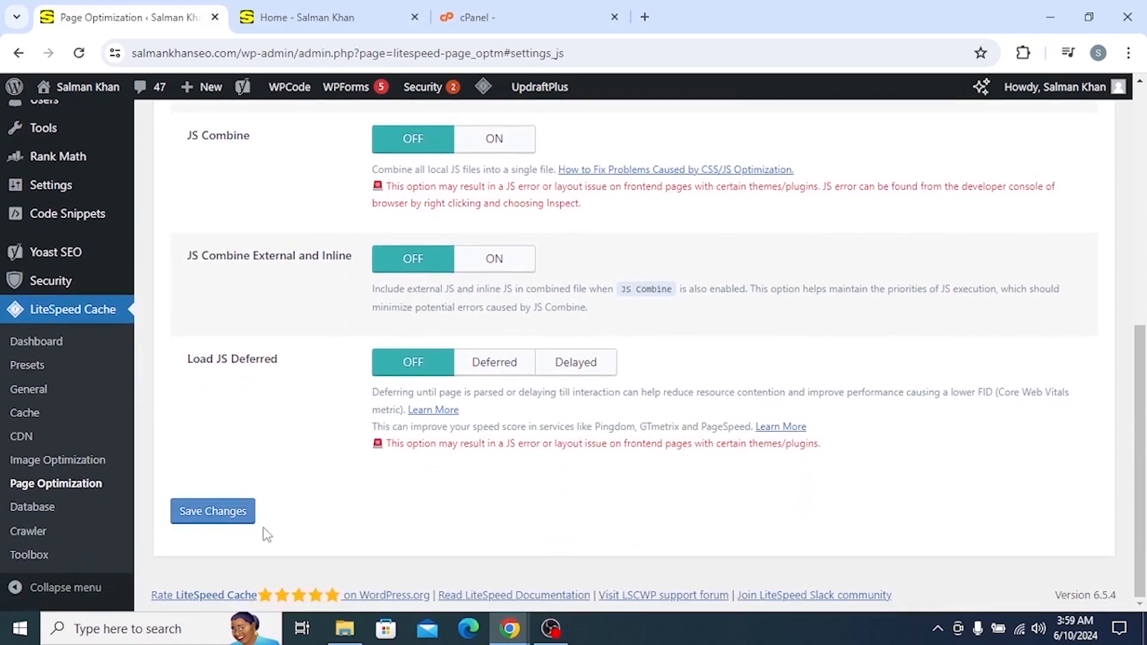
left_click(206, 515)
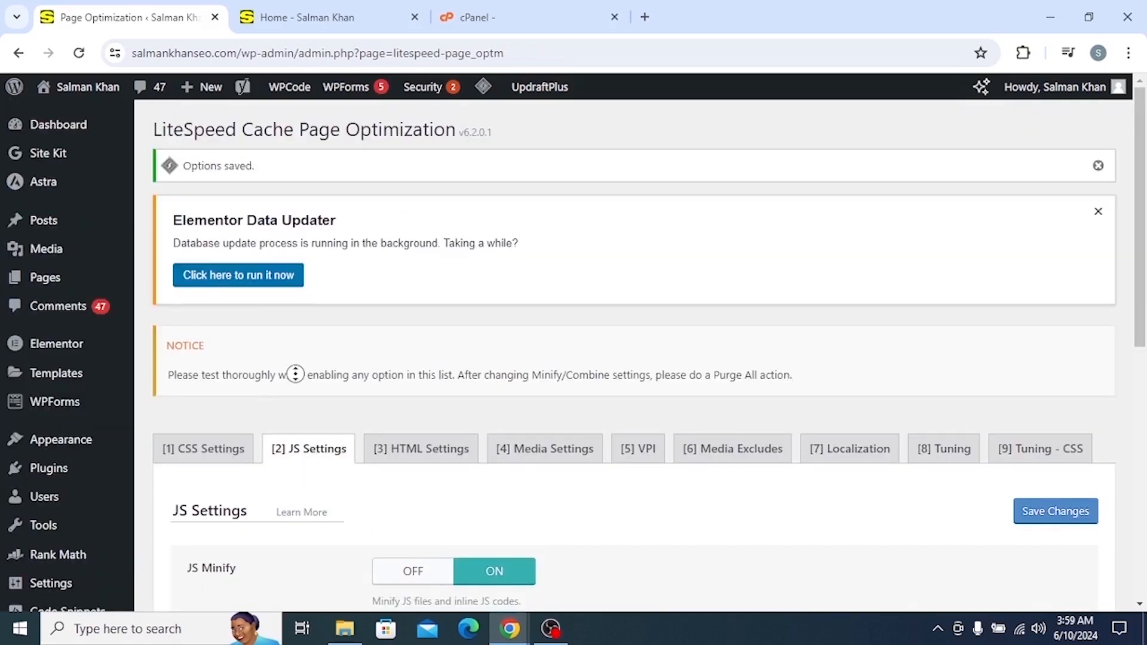
Open the HTML Settings of Page Optimization and set HTML Minify to ON.
scroll(299, 445, "down", 4)
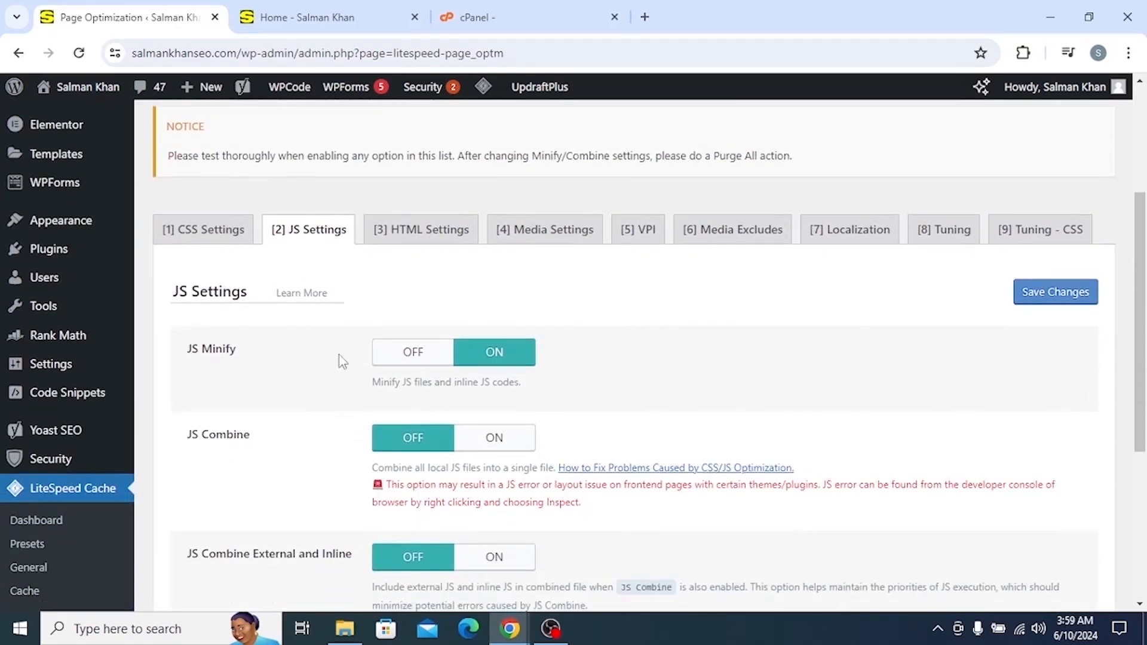
left_click(404, 240)
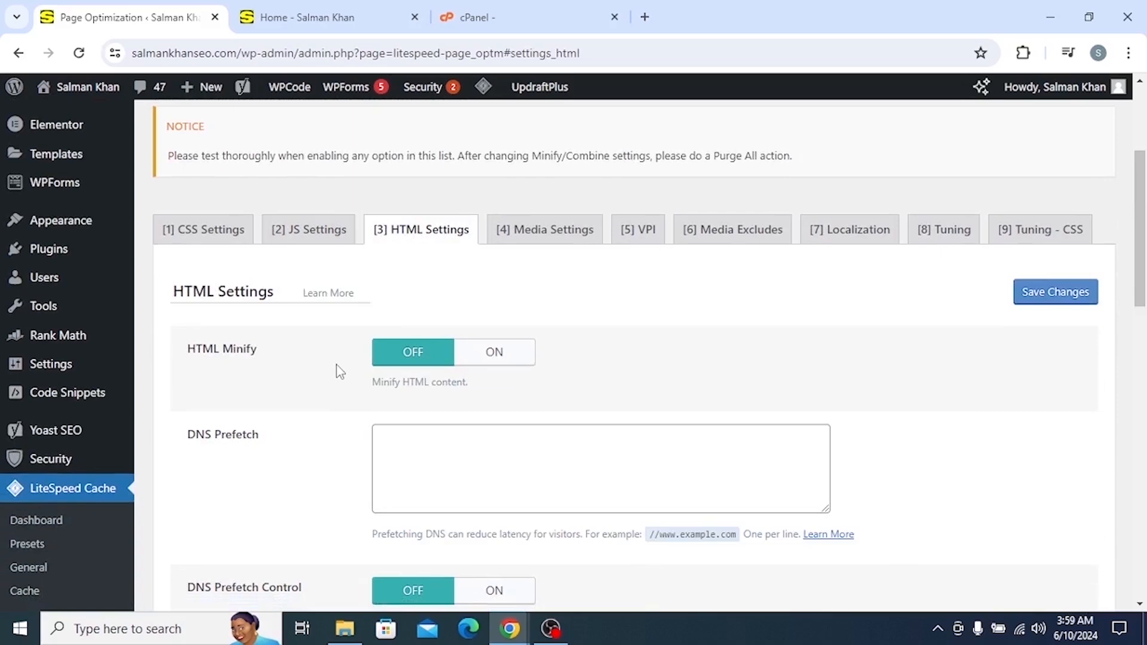
left_click(507, 351)
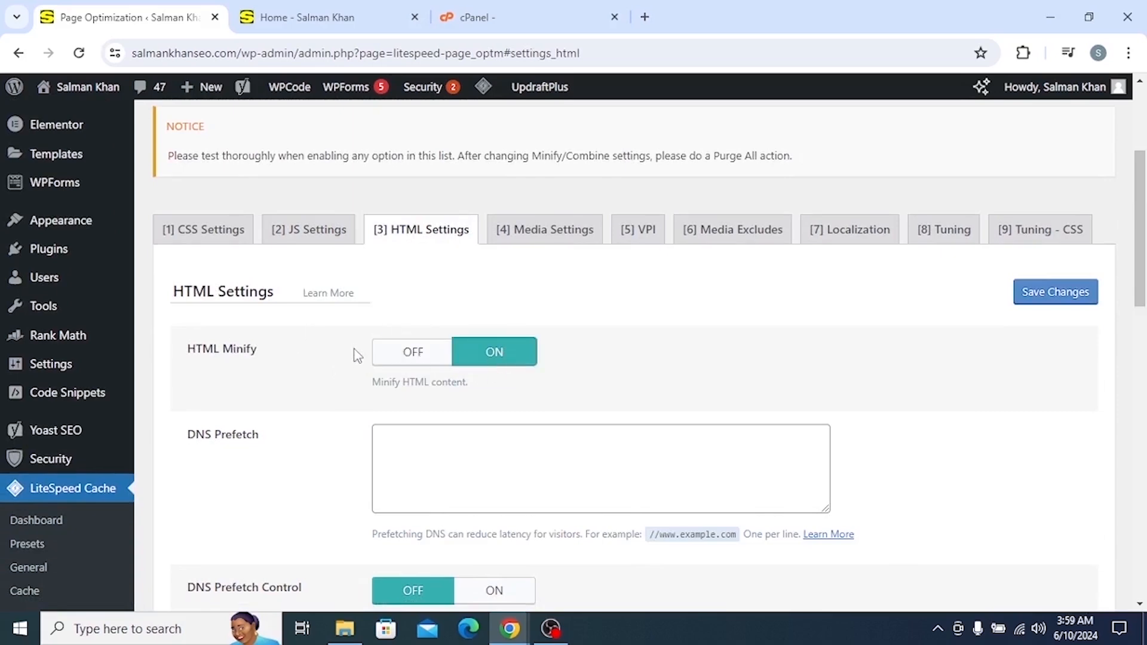
Examine the other HTML settings, including DNS Prefetch Control, Remove Query Strings and the Google Fonts options.
scroll(352, 383, "down", 1)
scroll(350, 401, "down", 6)
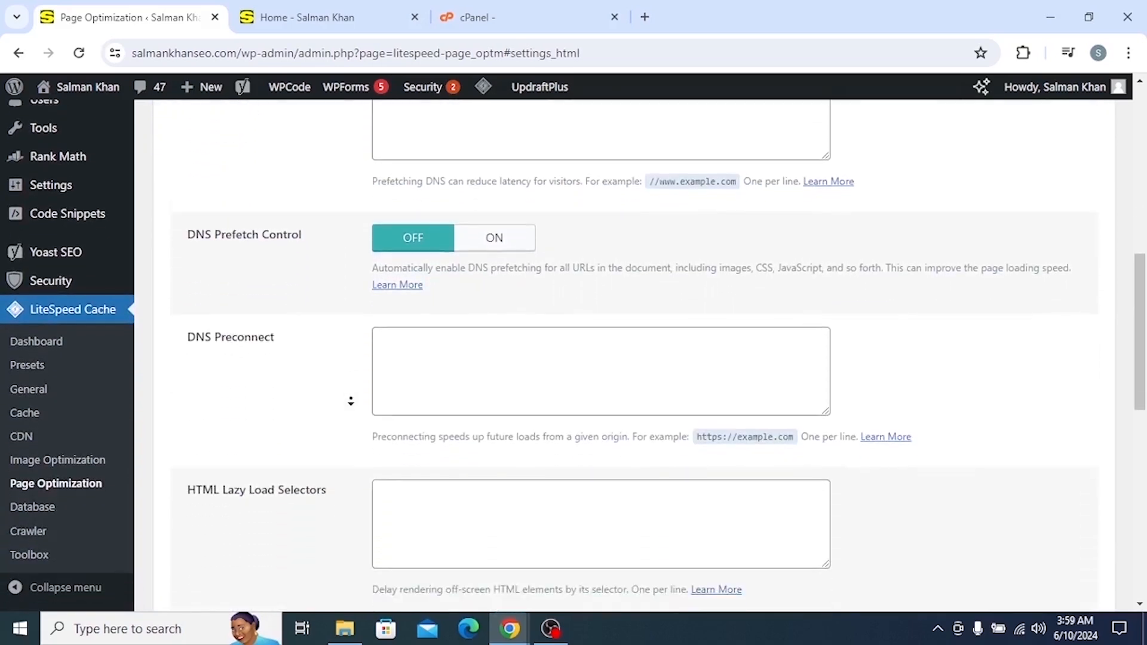
left_click_drag(185, 197, 302, 192)
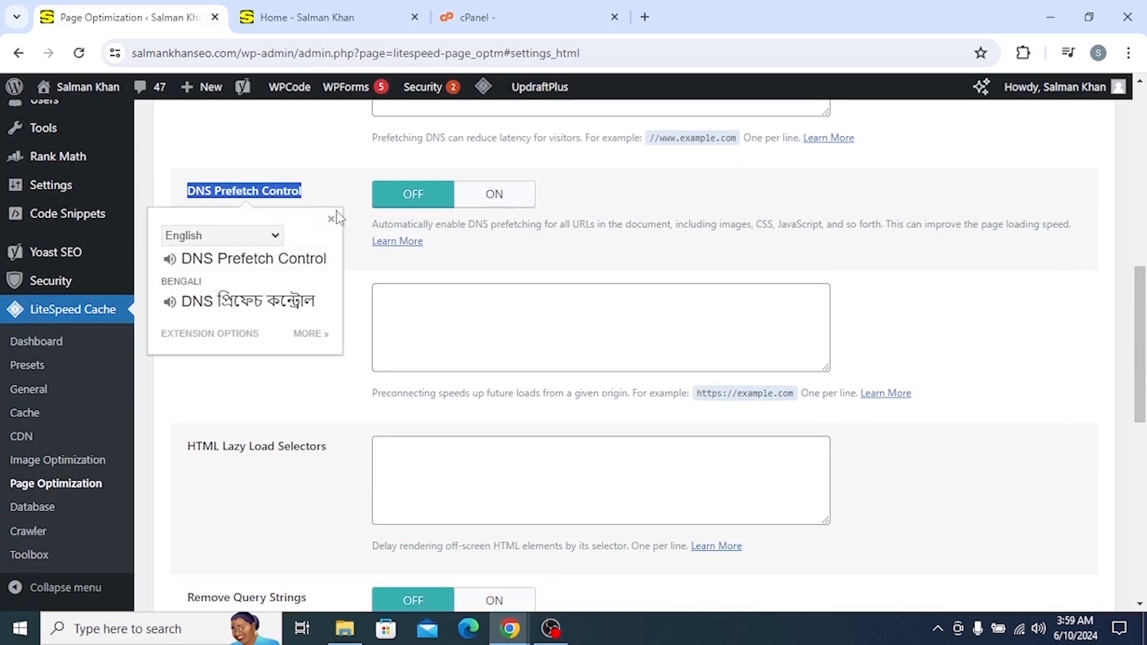
middle_click(341, 182)
middle_click(344, 276)
middle_click(330, 294)
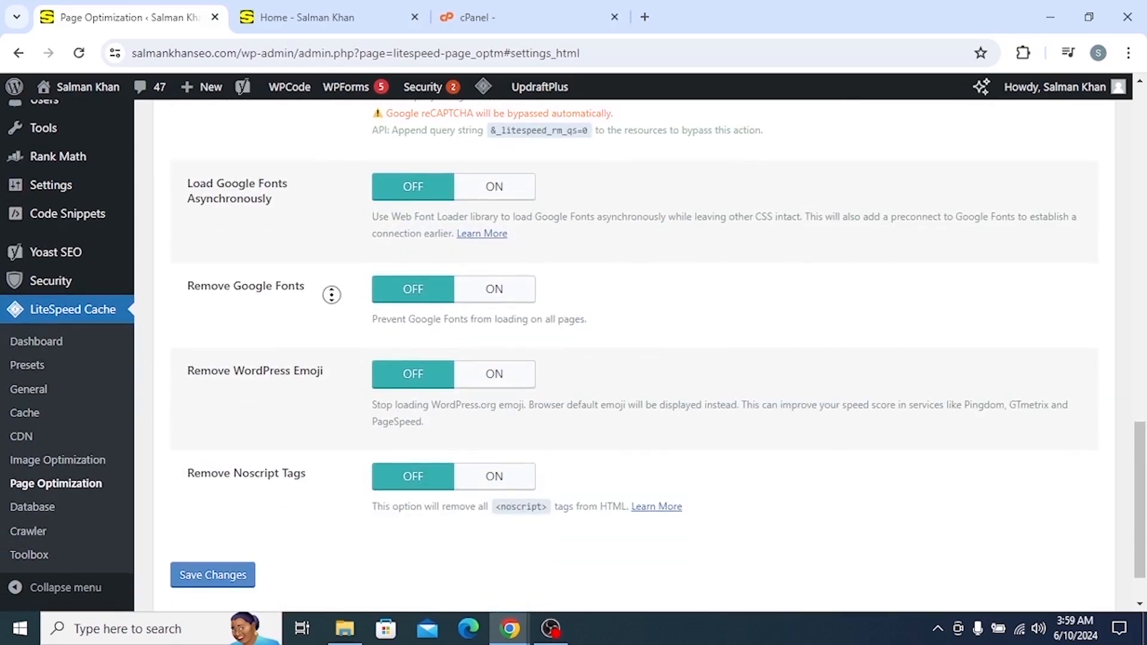
middle_click(329, 243)
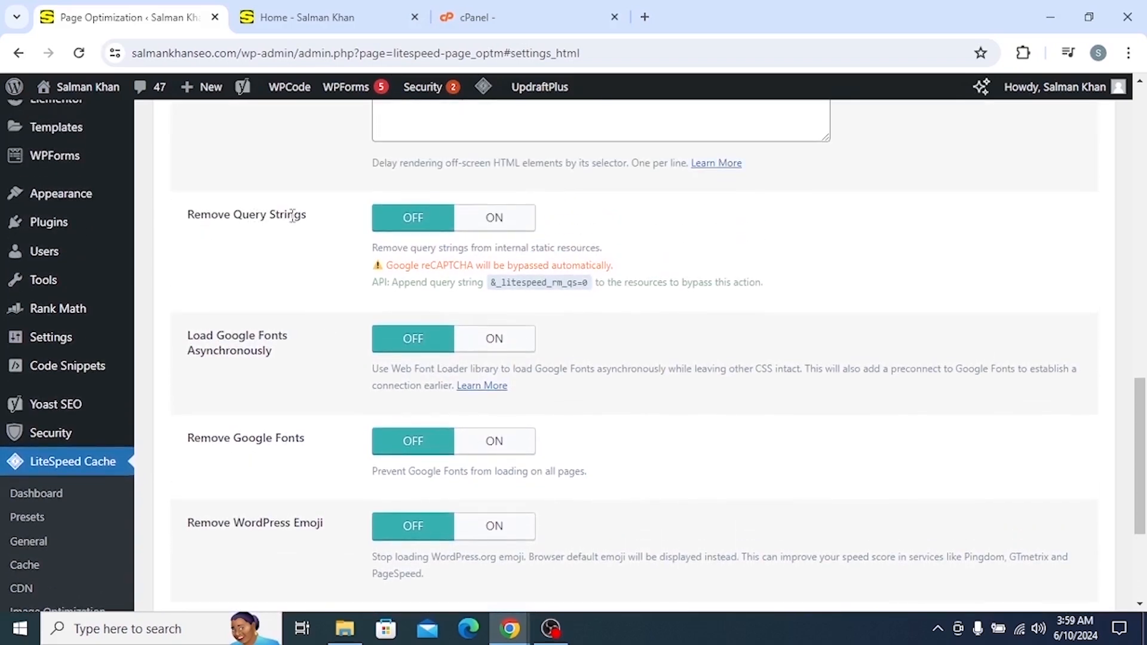
left_click_drag(207, 231, 318, 231)
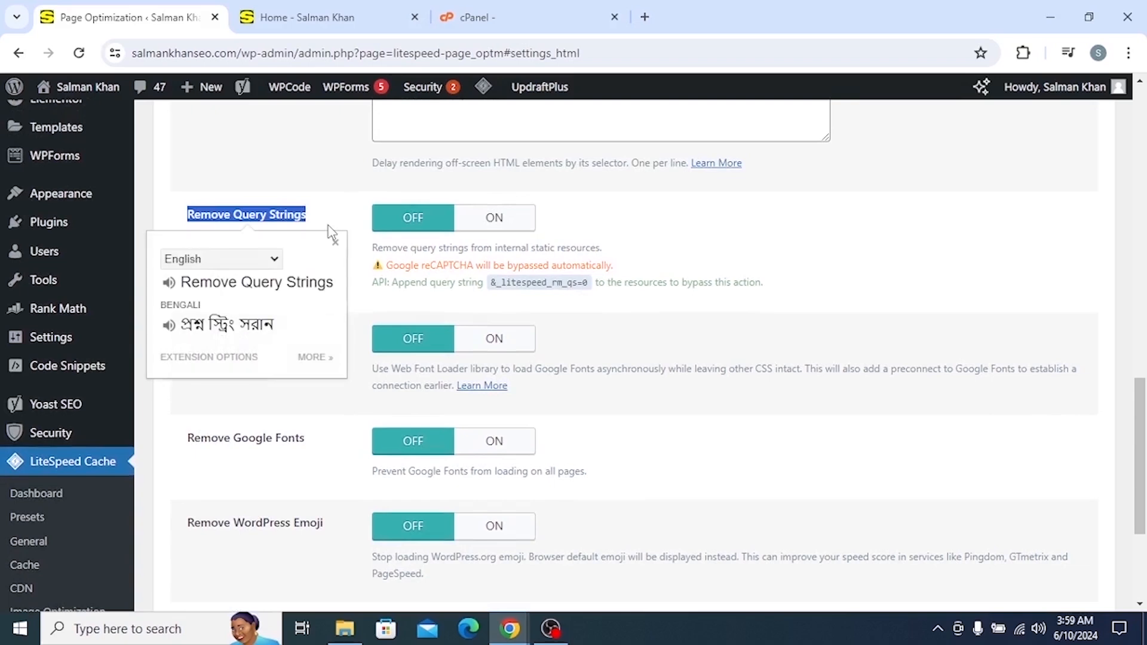
left_click(332, 226)
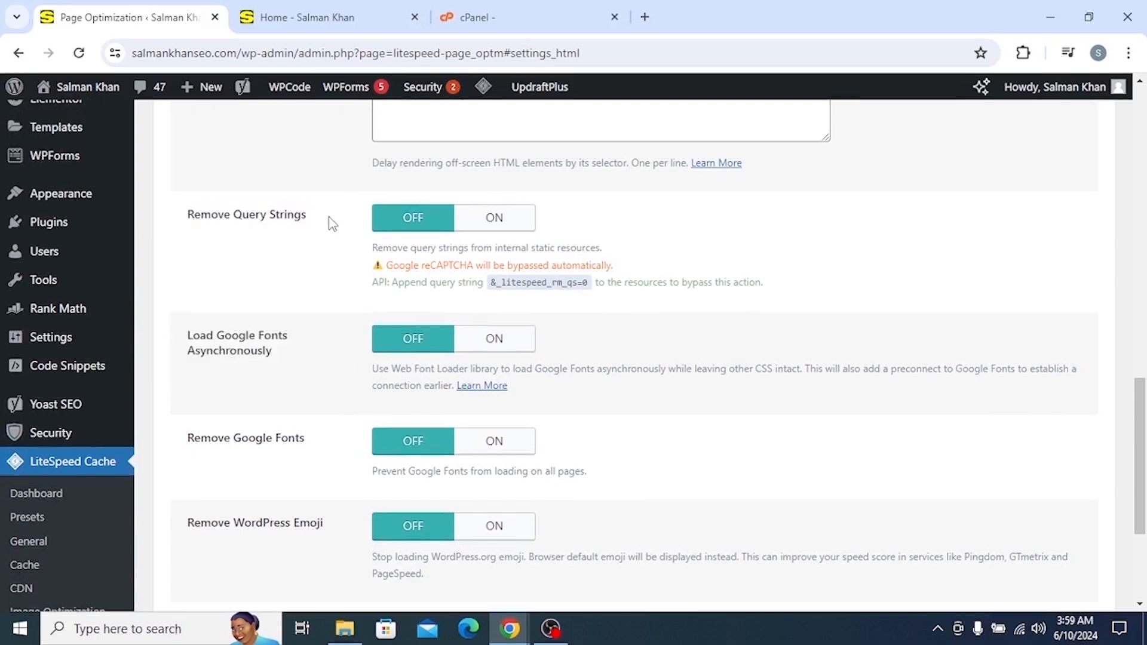
middle_click(313, 352)
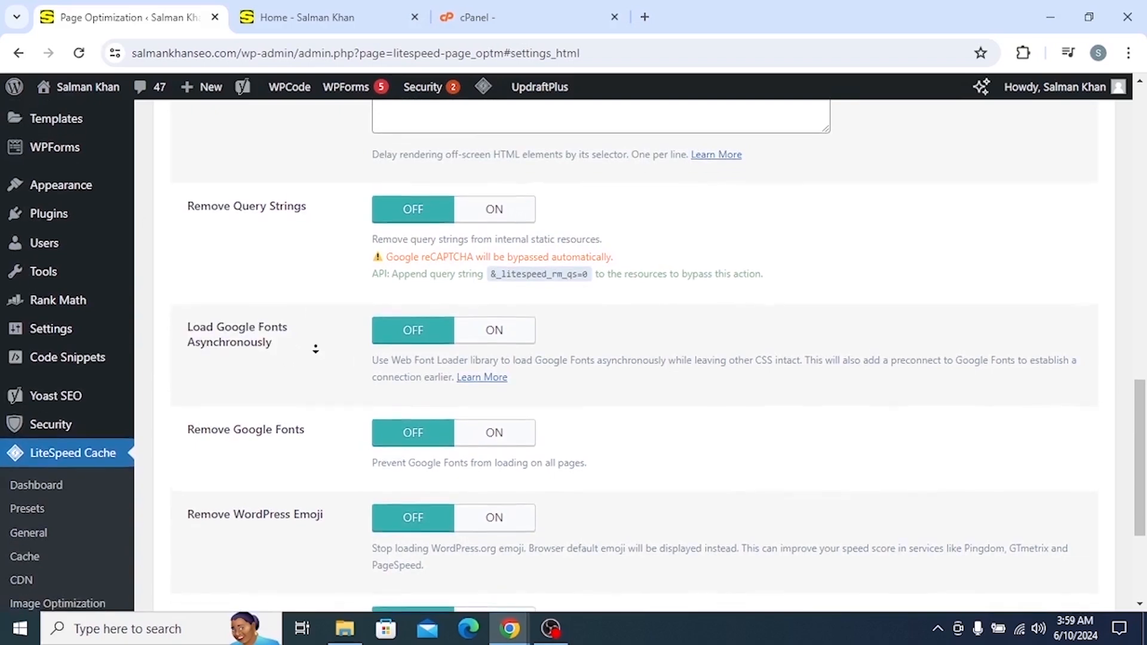
scroll(316, 351, "down", 3)
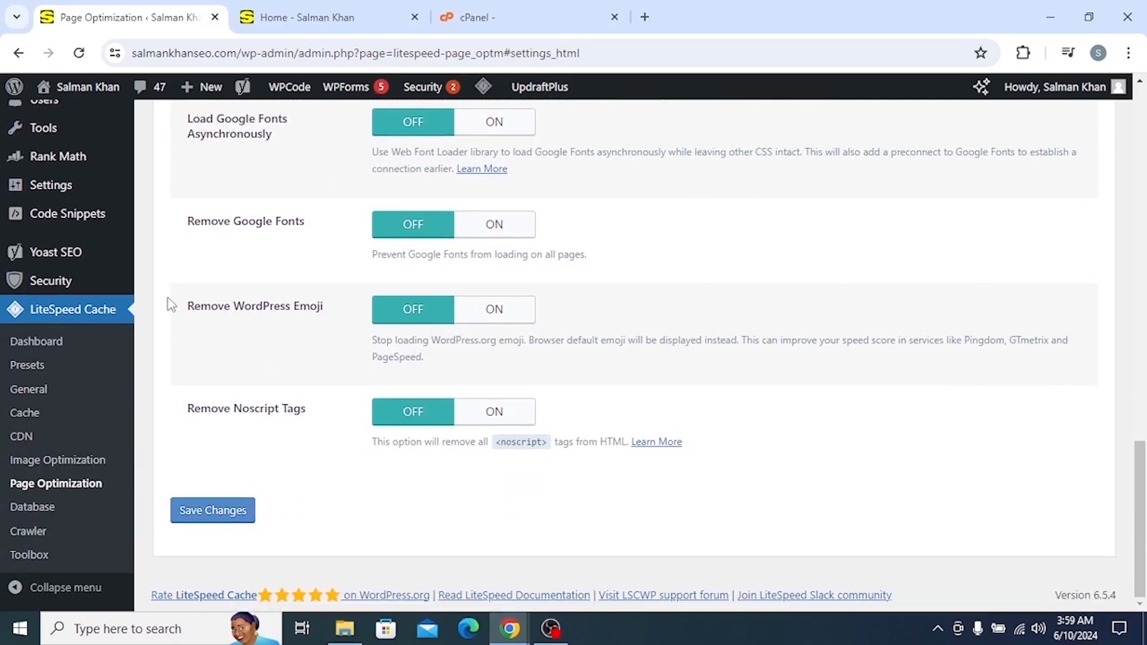
left_click_drag(195, 227, 287, 243)
left_click(339, 213)
Try setting Remove WordPress Emoji to ON and switch it back to OFF.
left_click_drag(191, 304, 325, 307)
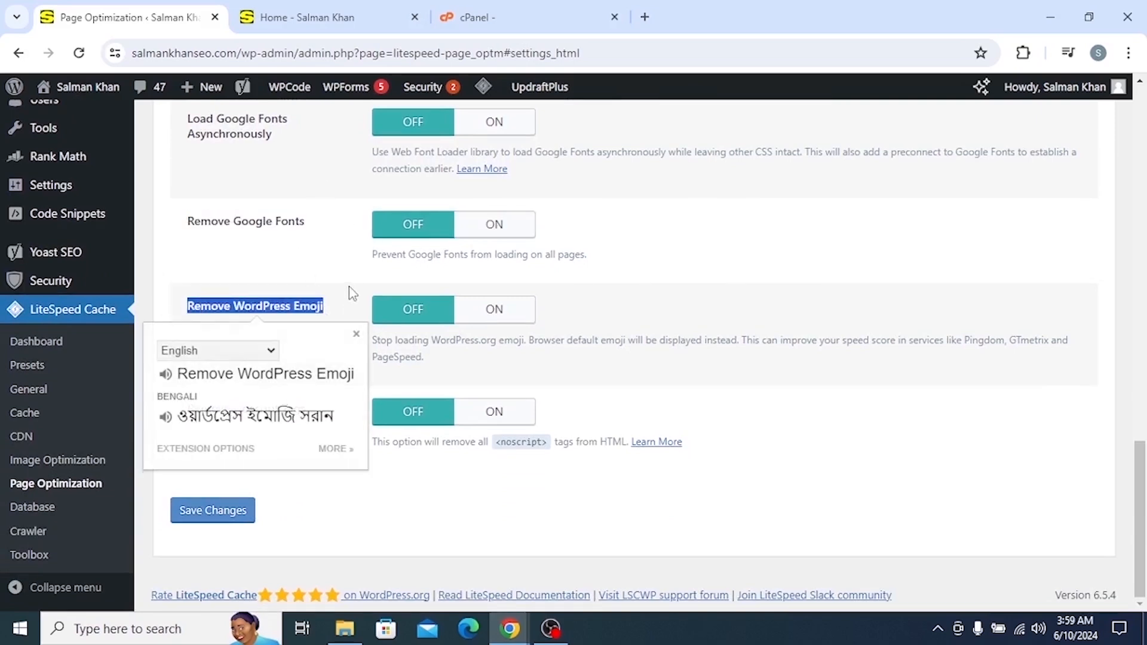
left_click(492, 309)
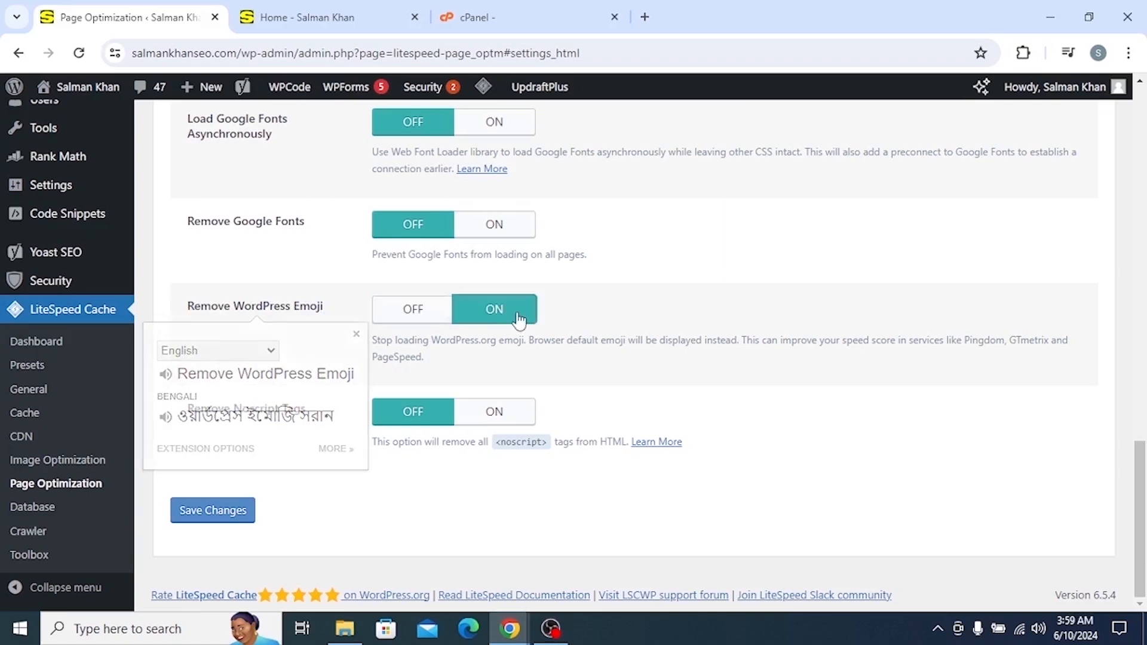
left_click(400, 314)
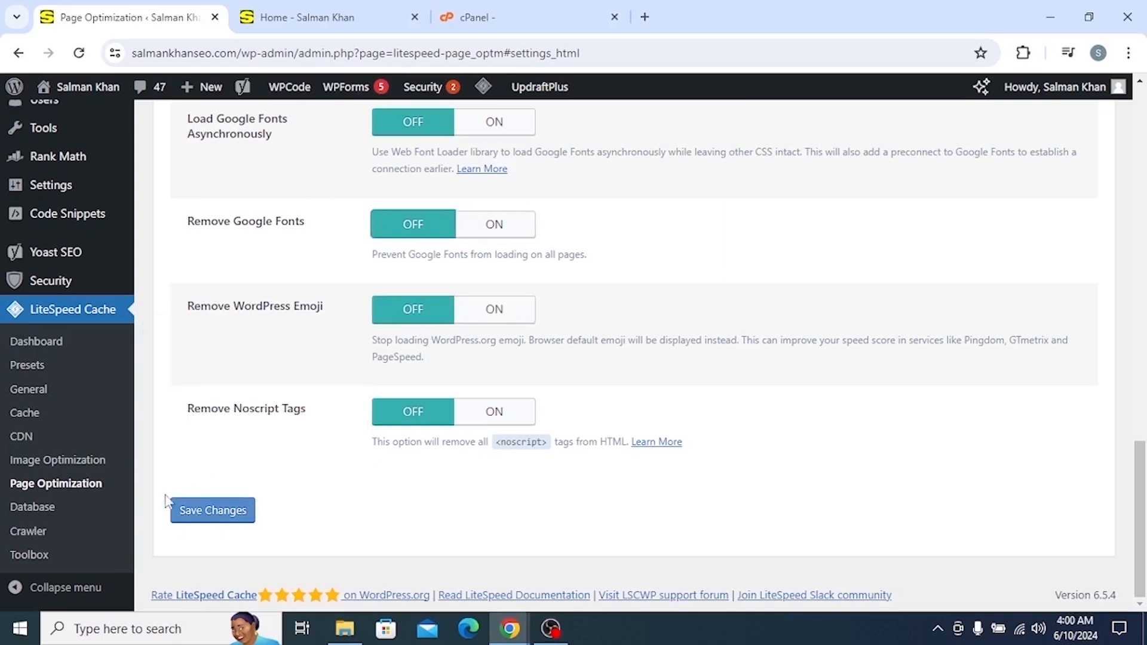
Save the changes made in the HTML settings.
left_click(215, 511)
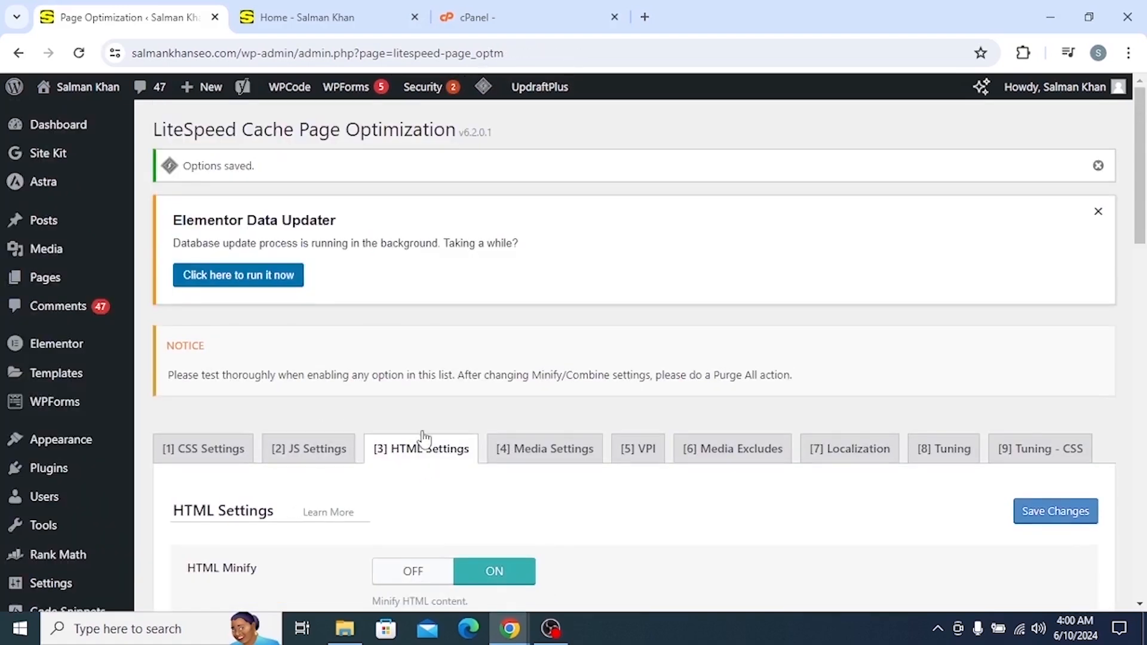
scroll(400, 366, "down", 4)
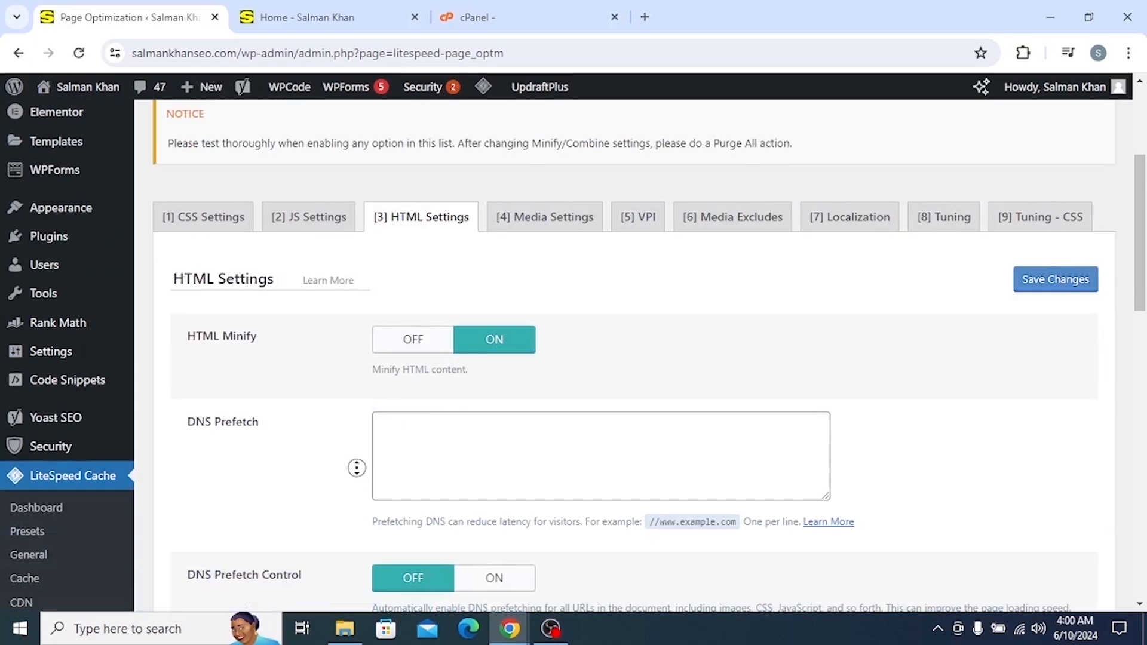
scroll(358, 469, "up", 4)
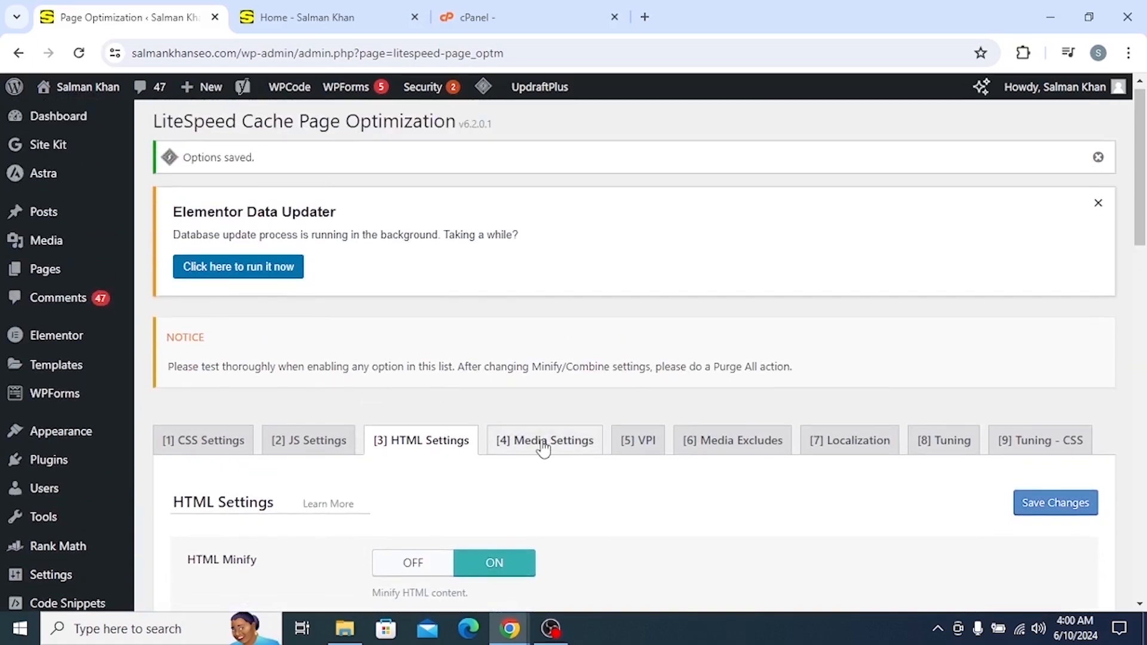
Open the Media Settings of Page Optimization and set Lazy Load Images to ON.
left_click(546, 447)
middle_click(470, 343)
scroll(470, 344, "down", 6)
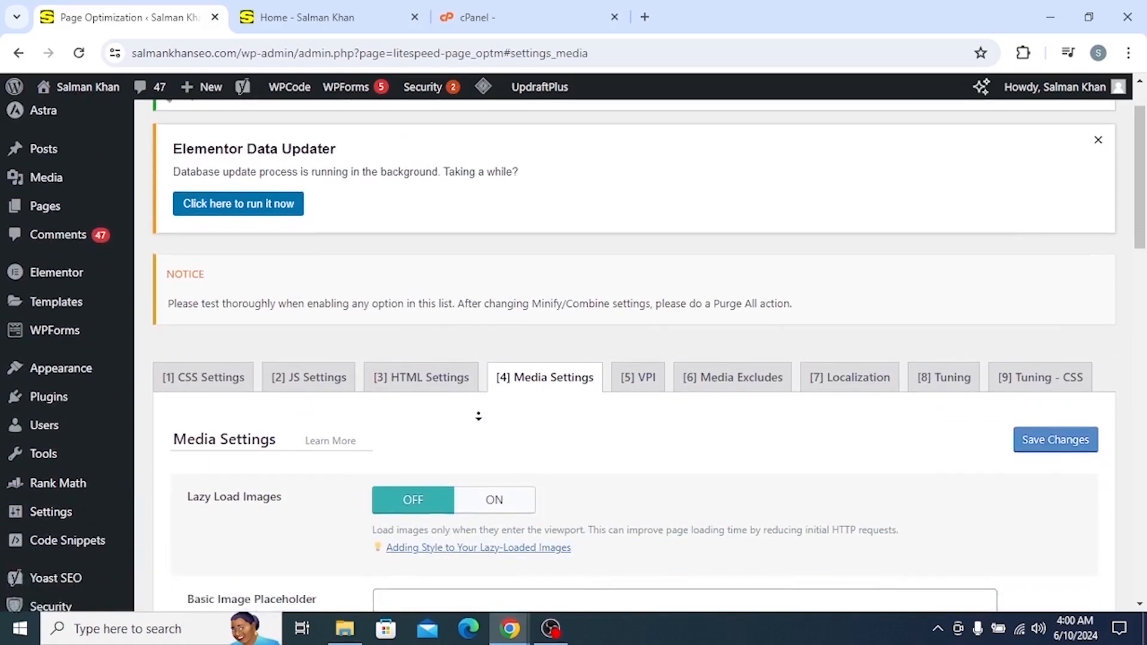
left_click_drag(186, 217, 308, 224)
left_click(308, 219)
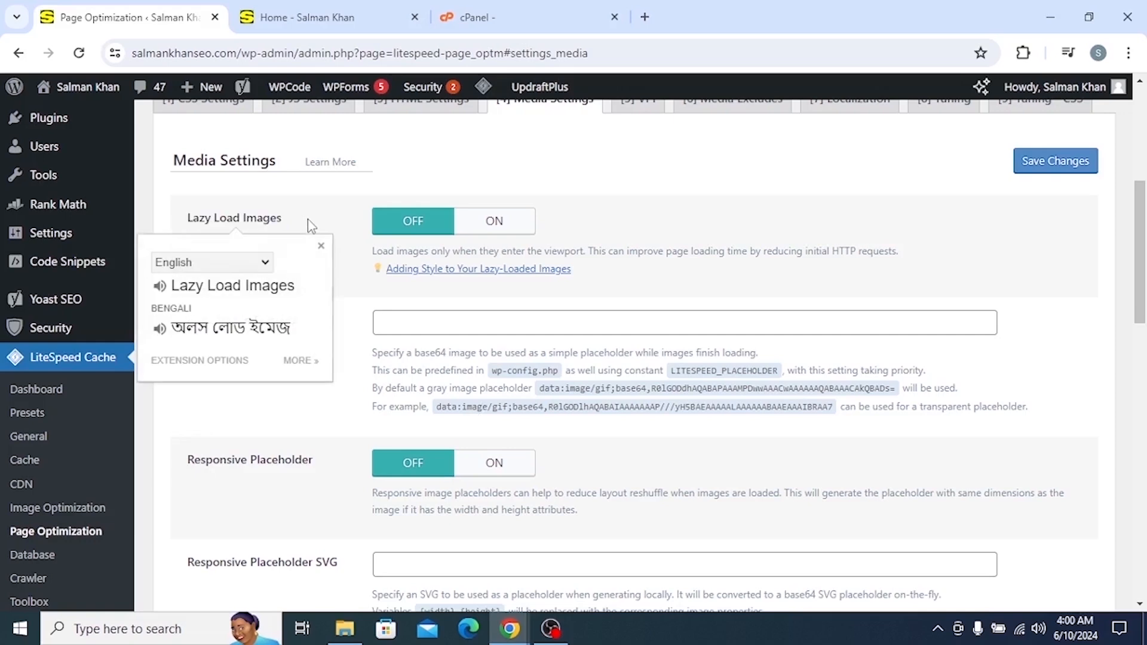
left_click(312, 221)
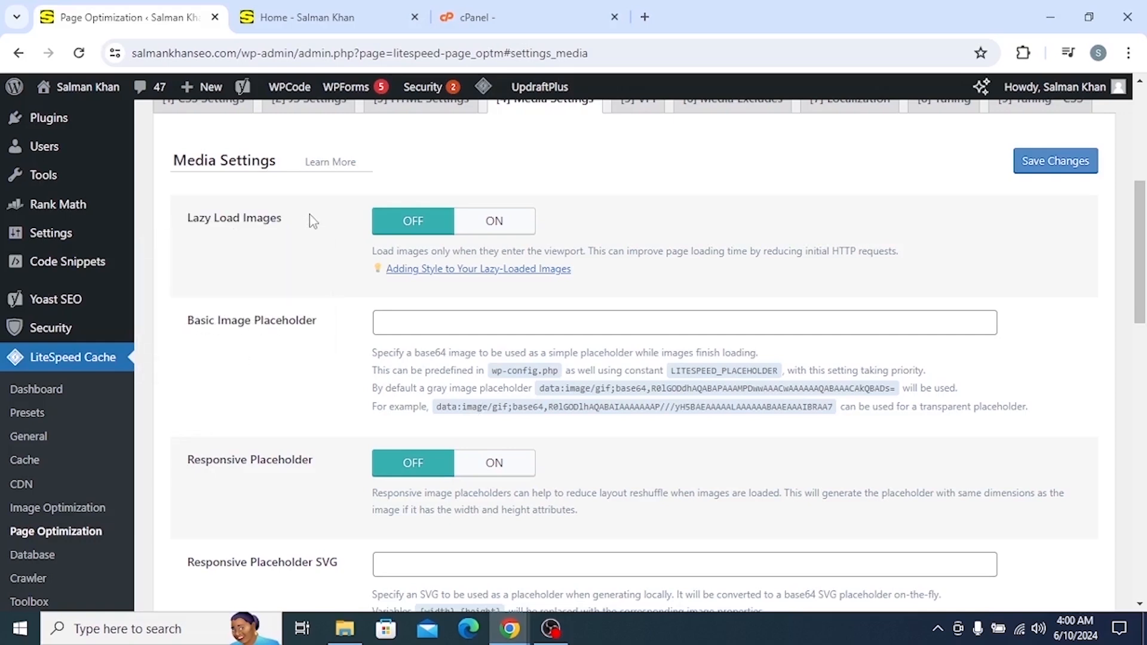
left_click(494, 224)
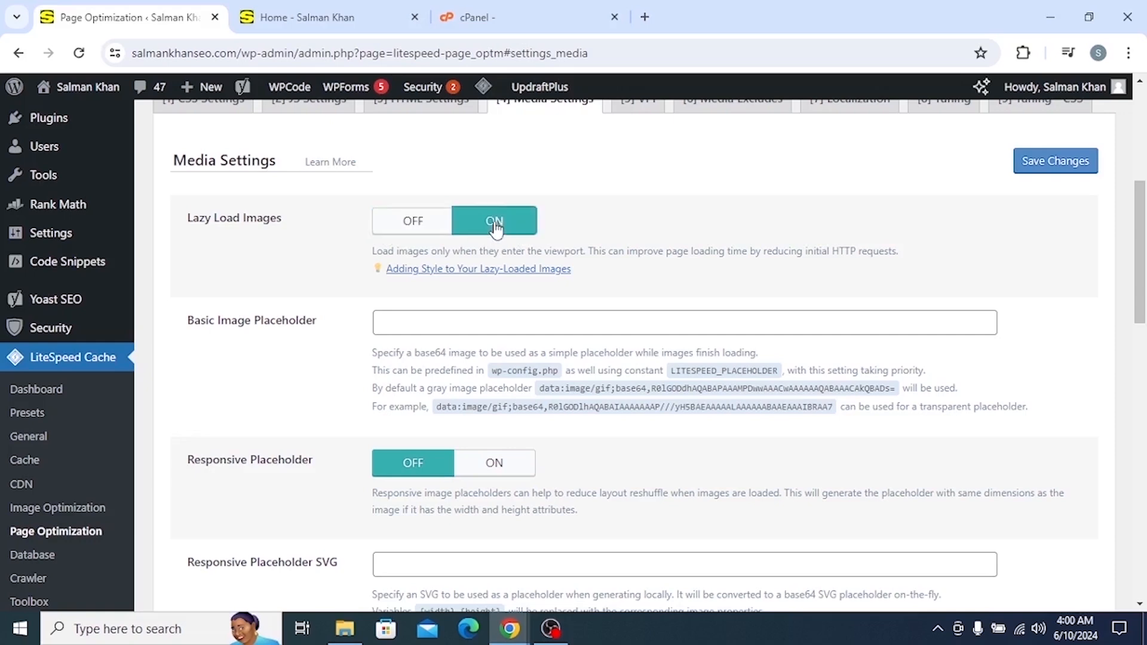
scroll(344, 329, "down", 1)
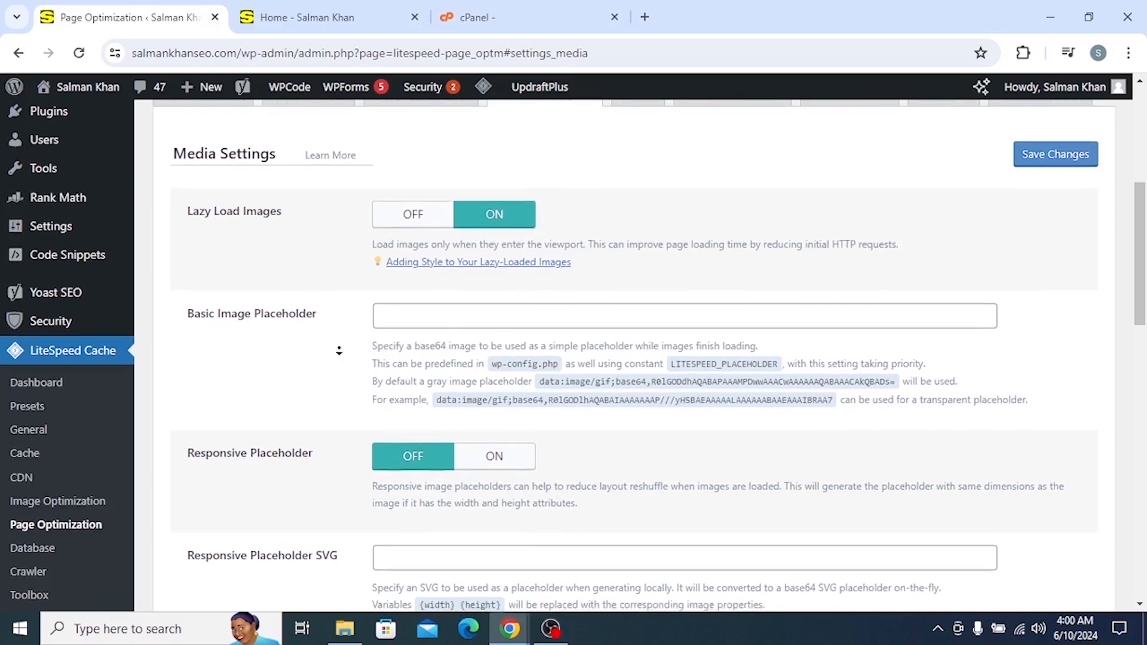
Review the placeholder, LQIP, iframe and missing size options in Media Settings and save the changes.
scroll(307, 348, "down", 8)
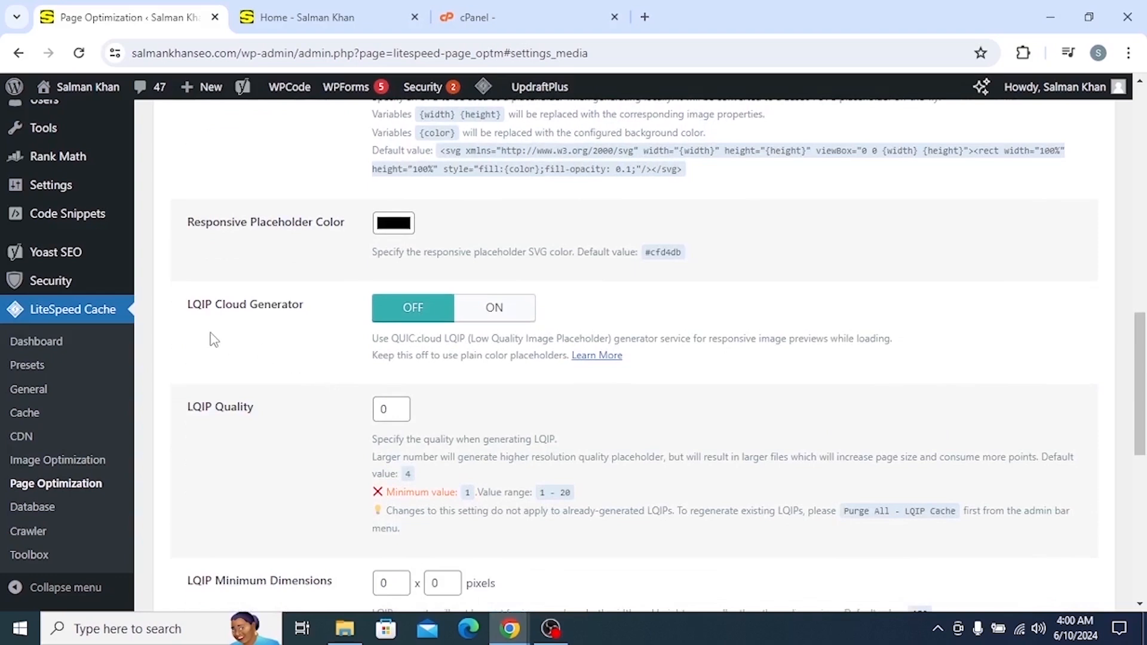
middle_click(317, 366)
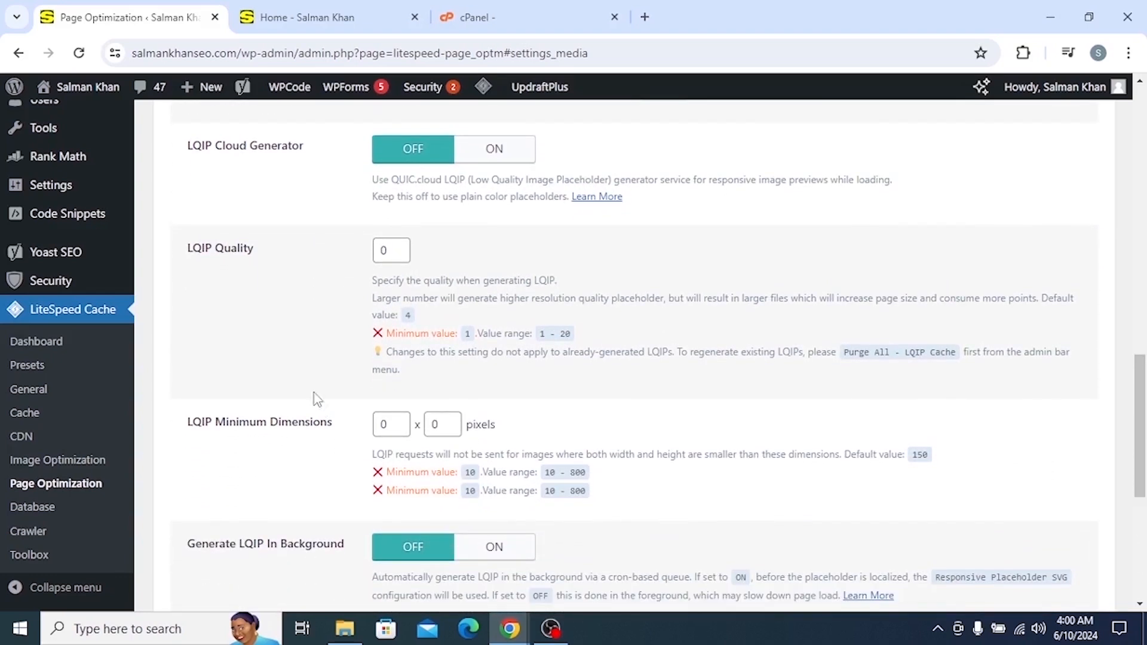
left_click(321, 412)
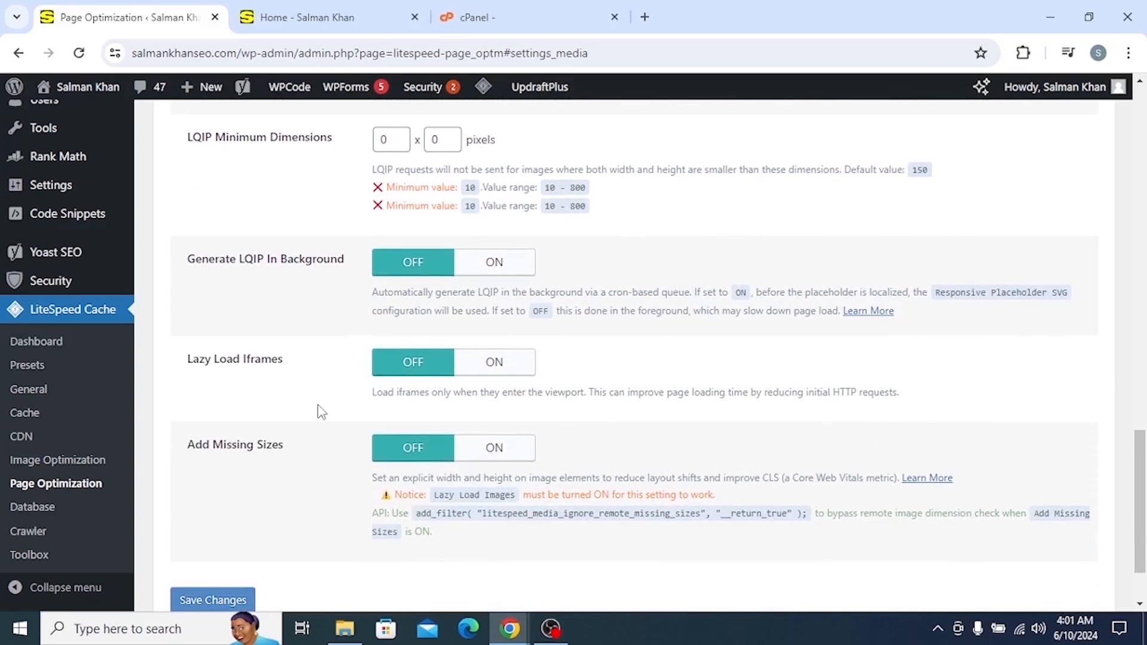
middle_click(319, 336)
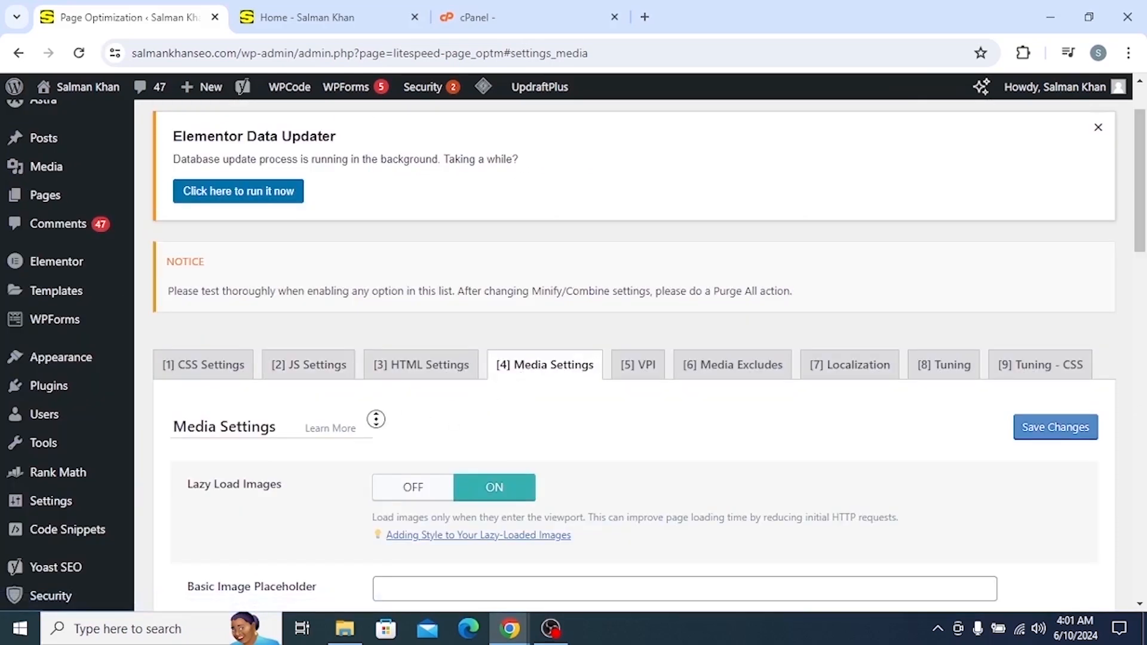
scroll(370, 496, "down", 20)
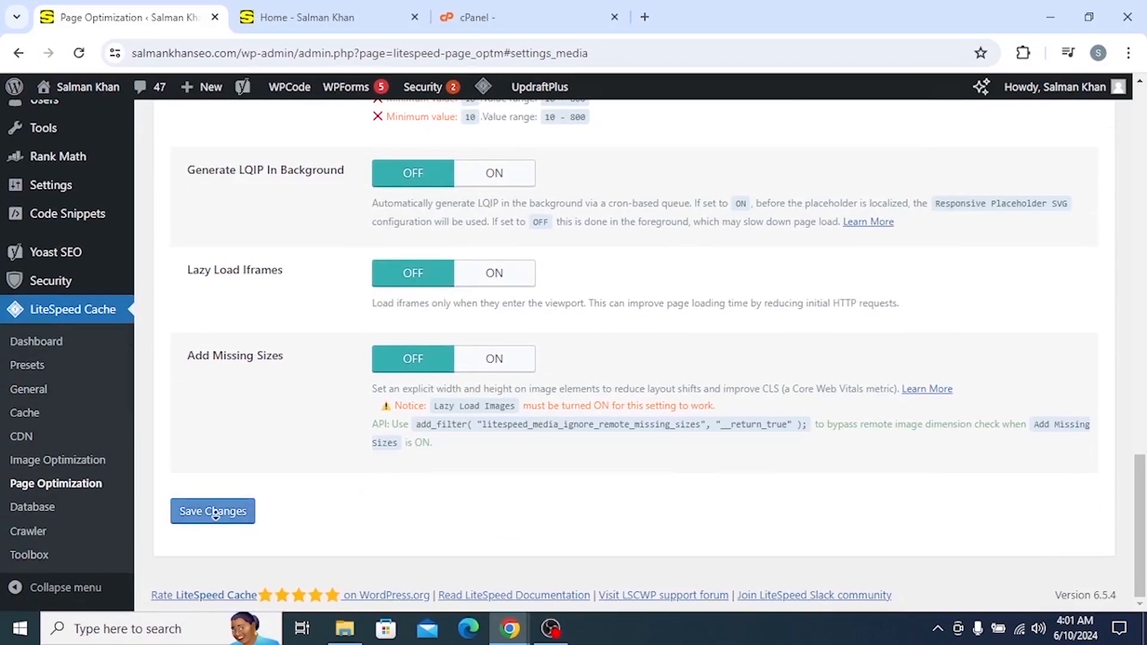
left_click(215, 513)
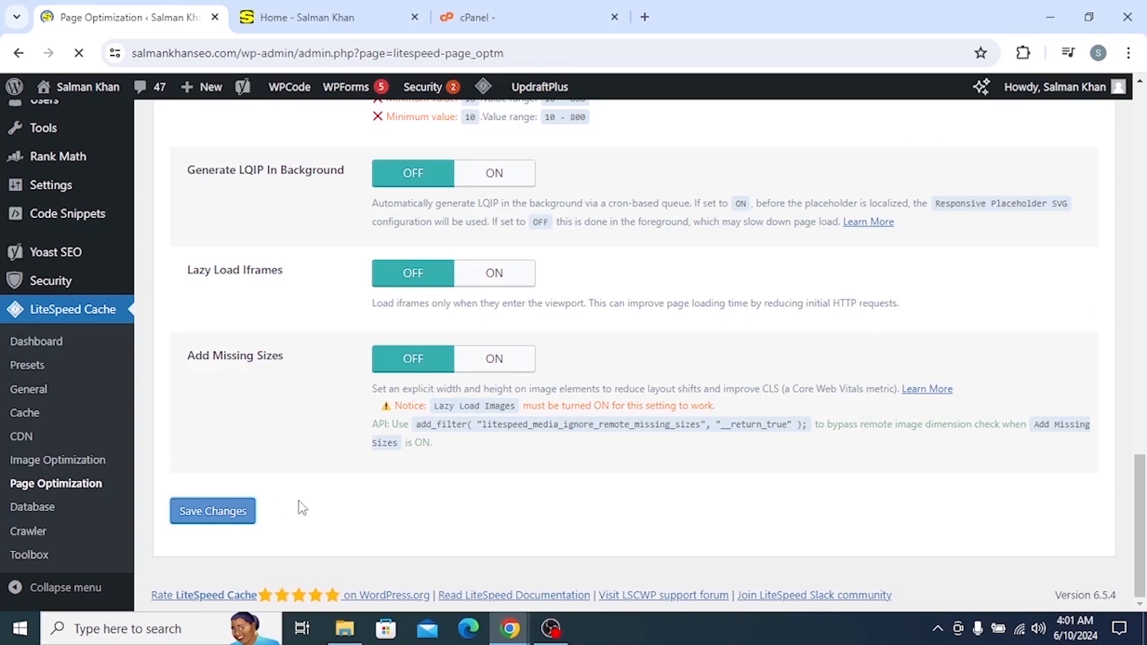
Open the VPI settings of Page Optimization and examine the Viewport Images and Viewport Images Cron options.
scroll(301, 508, "down", 2)
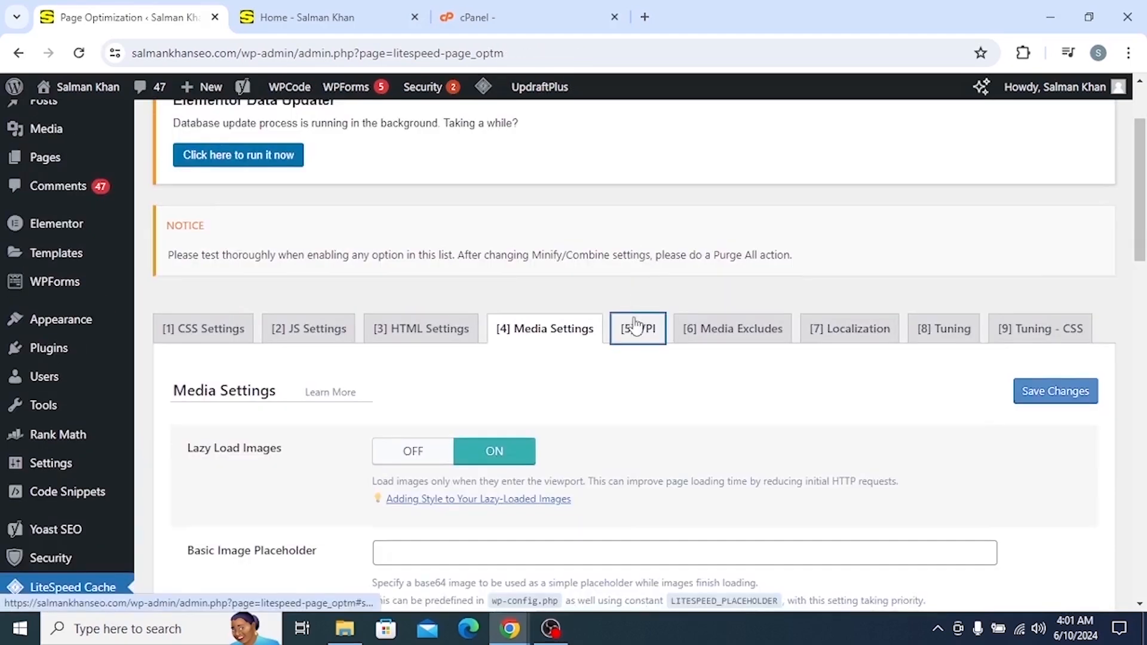
left_click(638, 330)
scroll(566, 387, "up", 2)
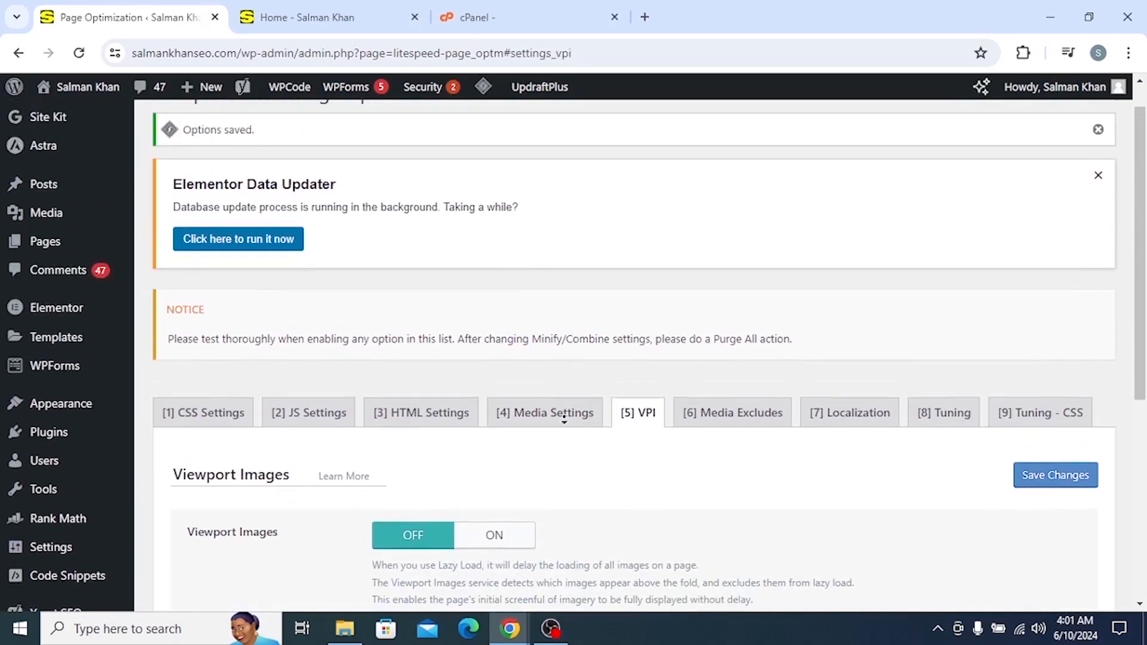
scroll(565, 387, "down", 5)
scroll(565, 404, "up", 2)
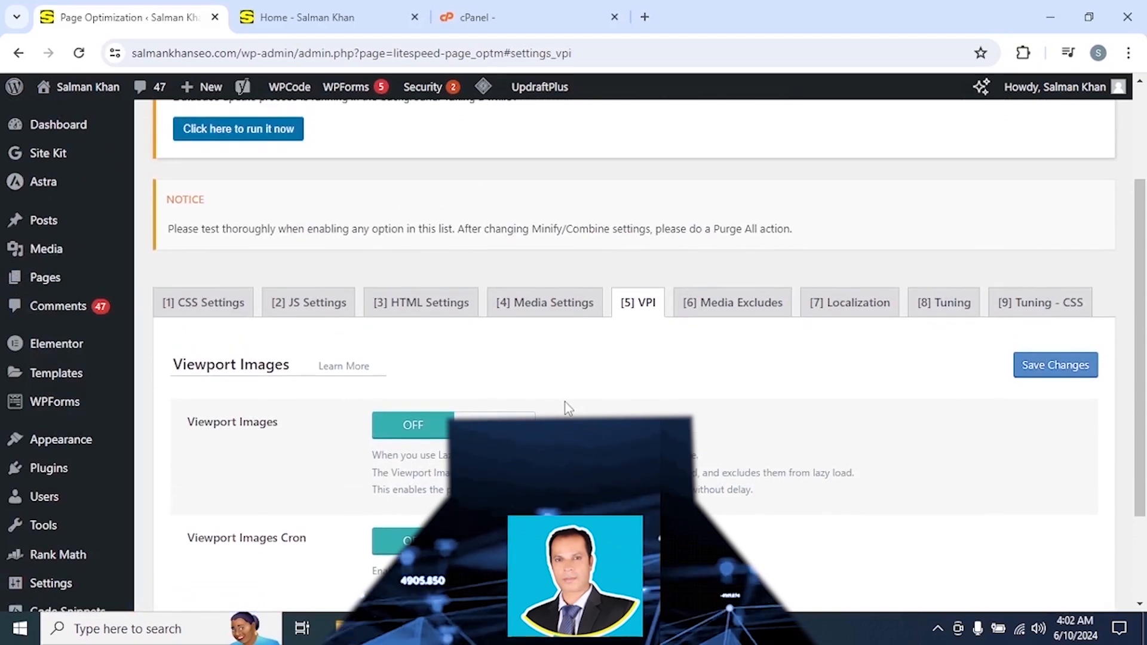
Open Media Excludes and examine the lazy load exclusion fields for images, class names, parent classes and iframes.
left_click(691, 304)
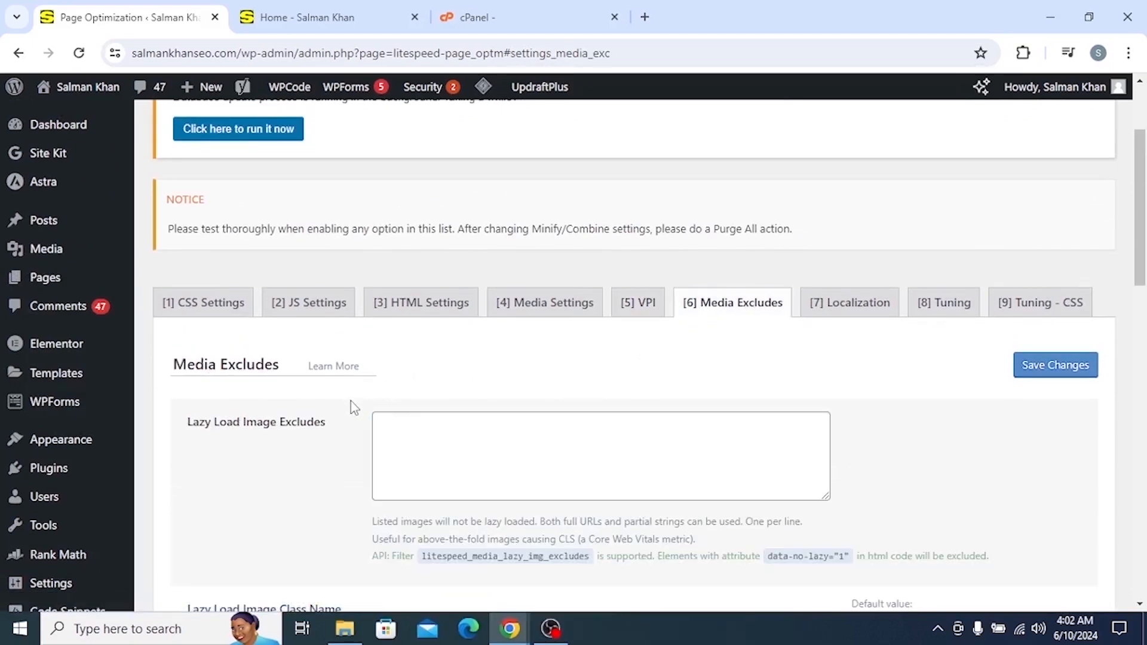
scroll(349, 406, "down", 2)
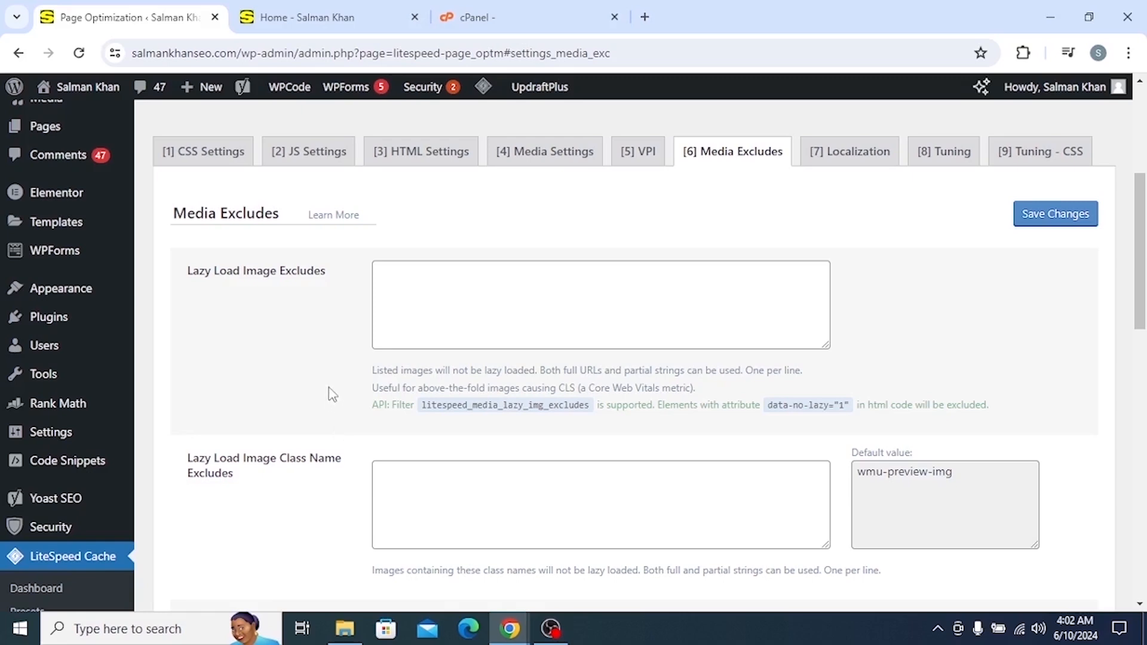
left_click(438, 299)
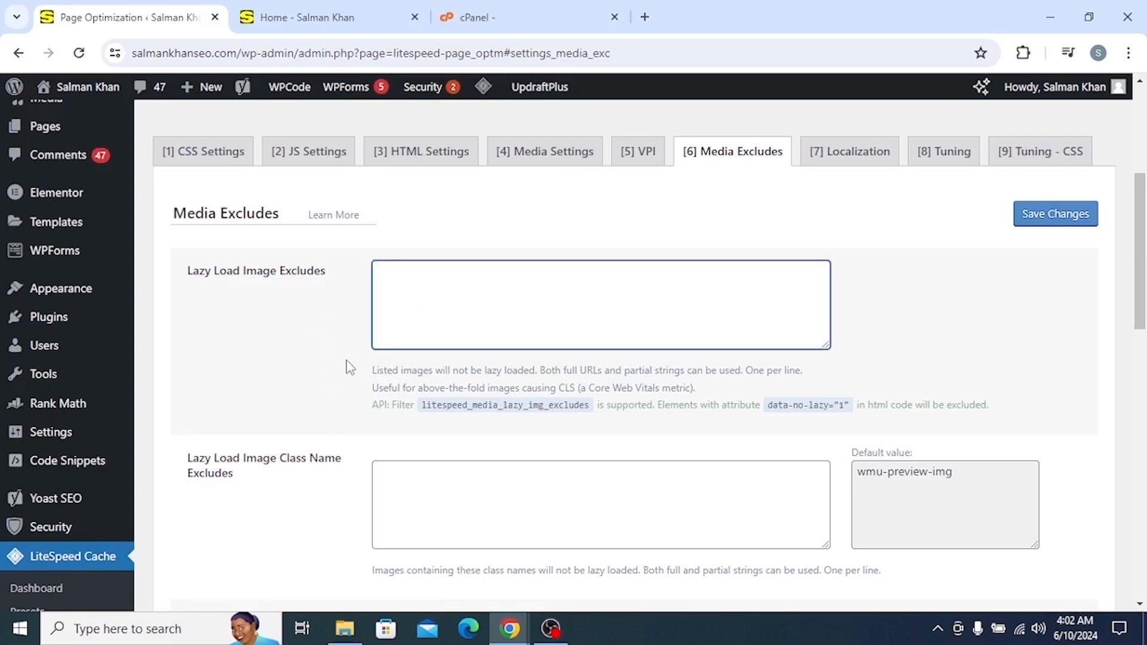
scroll(350, 367, "down", 3)
scroll(340, 490, "down", 5)
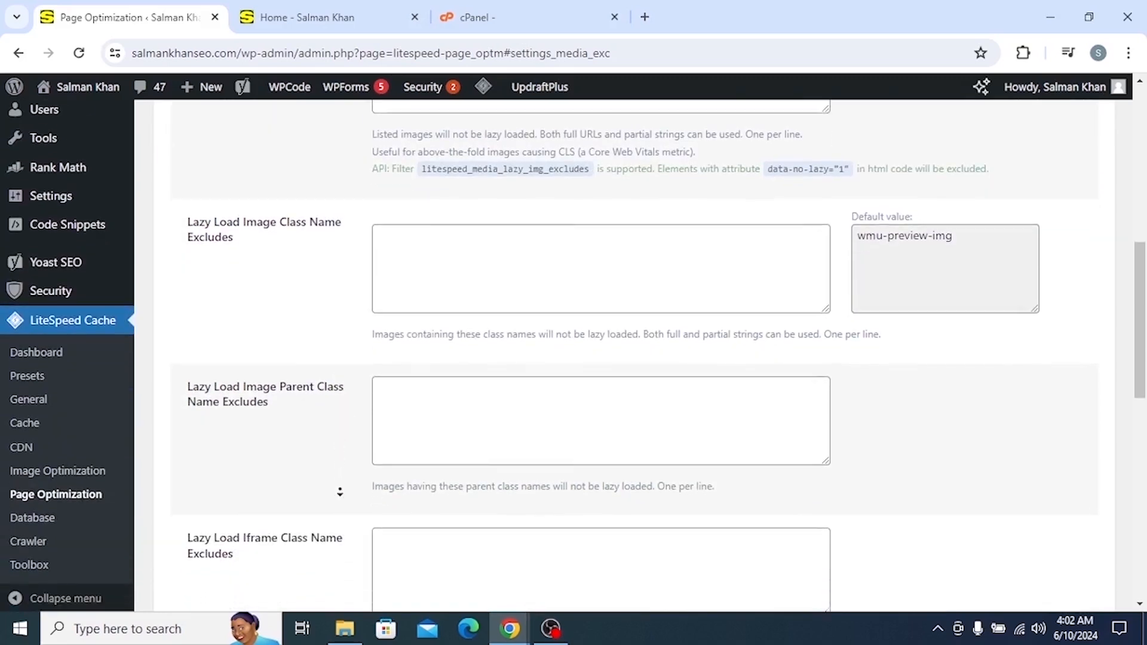
scroll(330, 499, "up", 10)
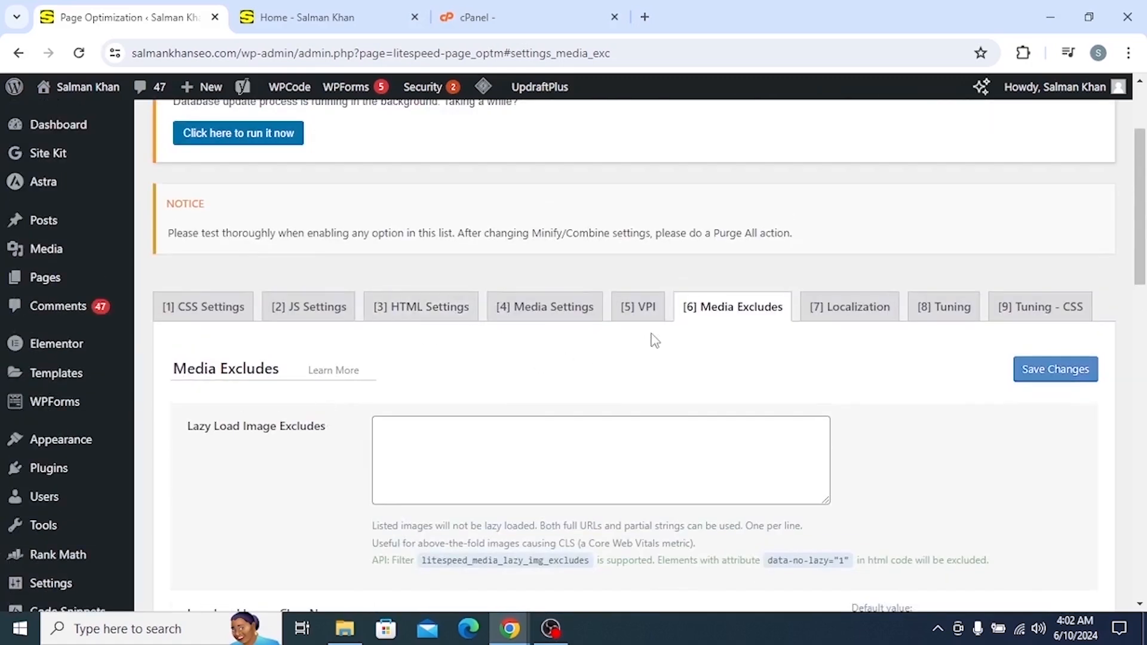
Open the Localization settings and examine the Gravatar cache, Localize Resources and Localization Files options.
left_click_drag(711, 21, 639, 25)
left_click(734, 306)
middle_click(470, 394)
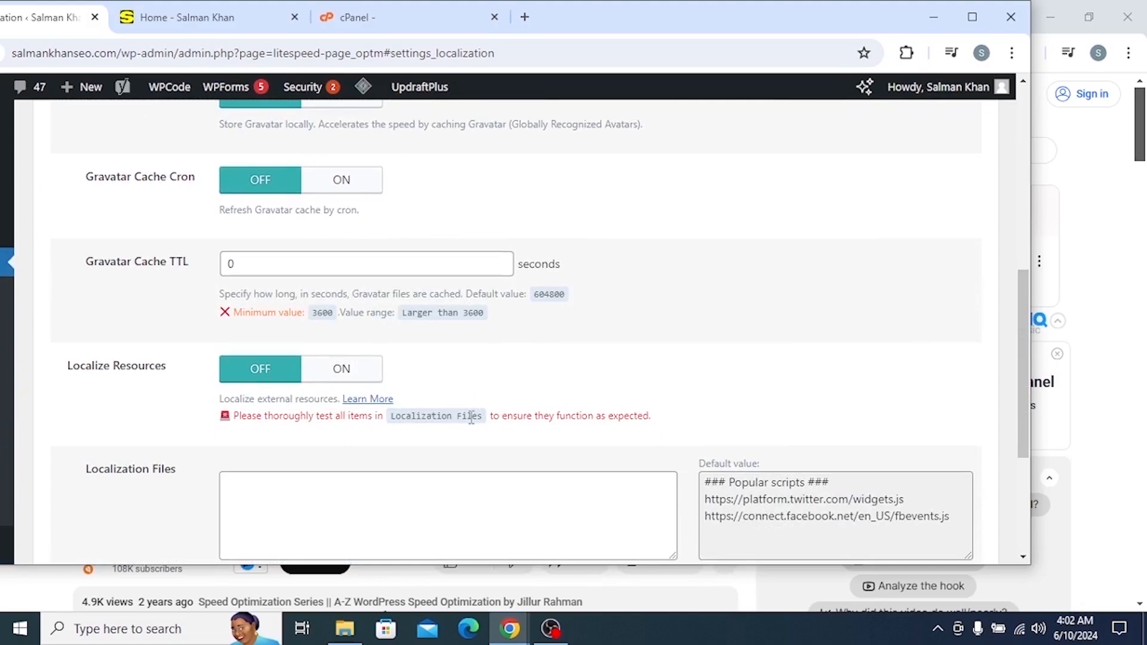
middle_click(167, 482)
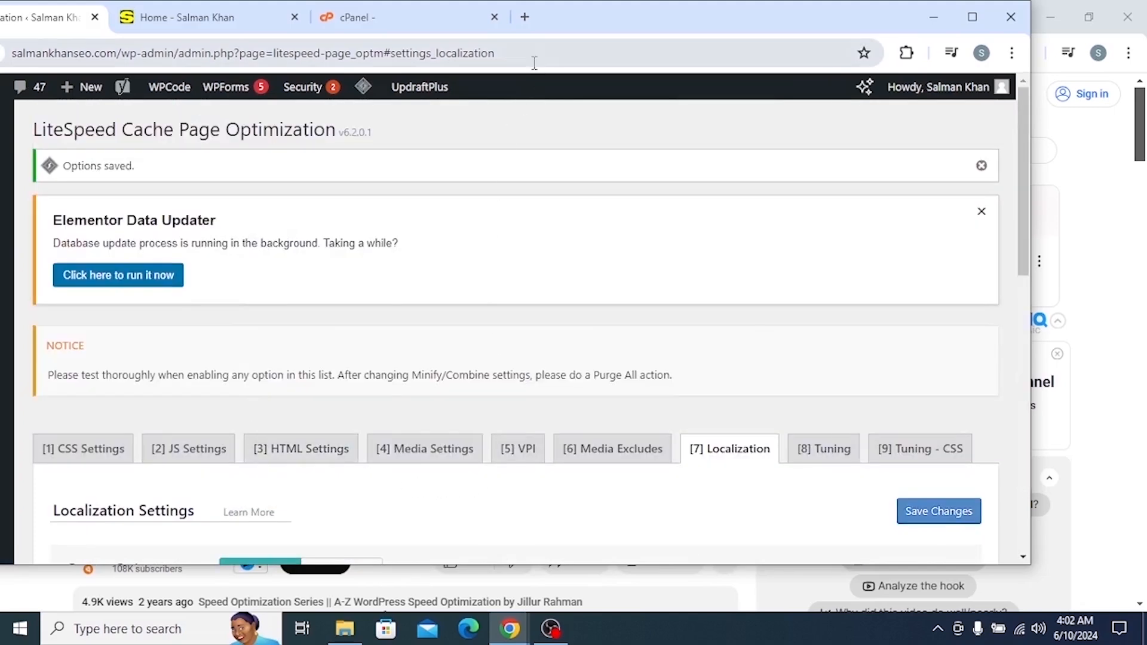
left_click_drag(561, 30, 466, 38)
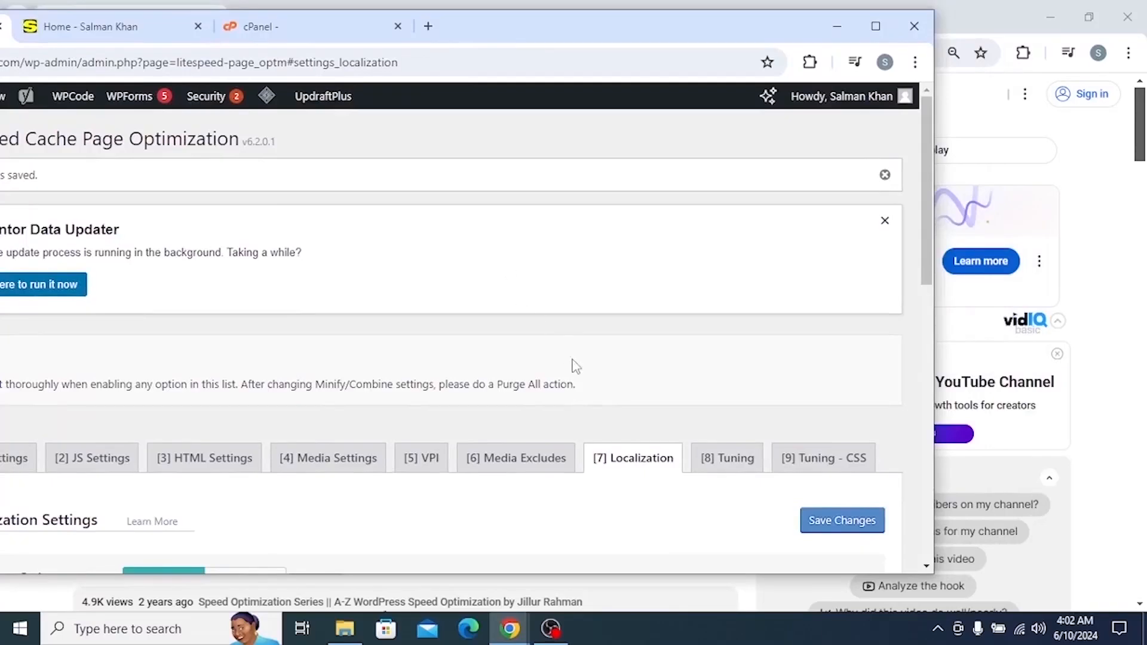
Open the Tuning settings and examine the JS and URI exclusions, Optimize for Guests Only and Role Excludes.
left_click(708, 460)
scroll(525, 334, "down", 4)
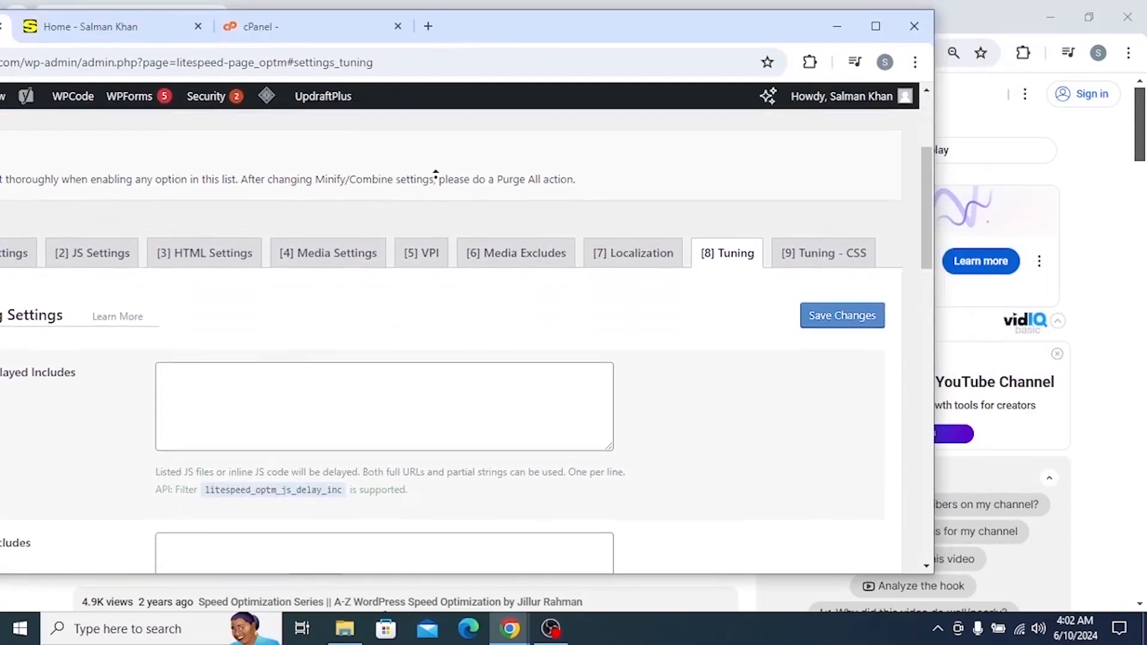
scroll(441, 180, "up", 4)
left_click(448, 59)
left_click_drag(451, 33, 558, 0)
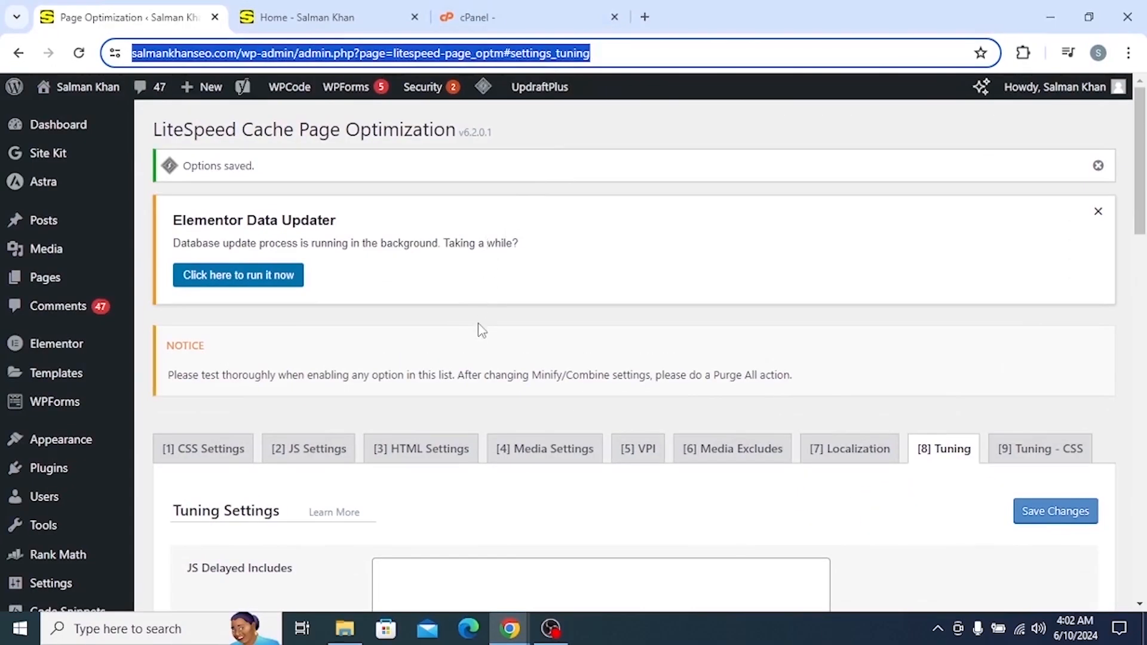
middle_click(448, 358)
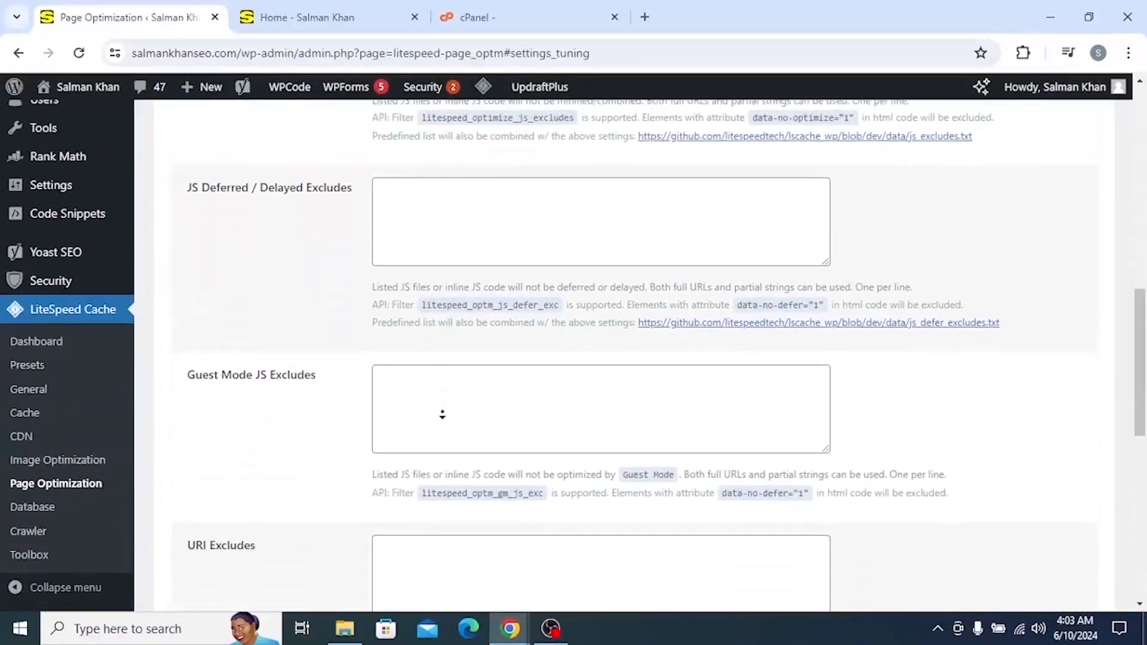
triple_click(345, 426)
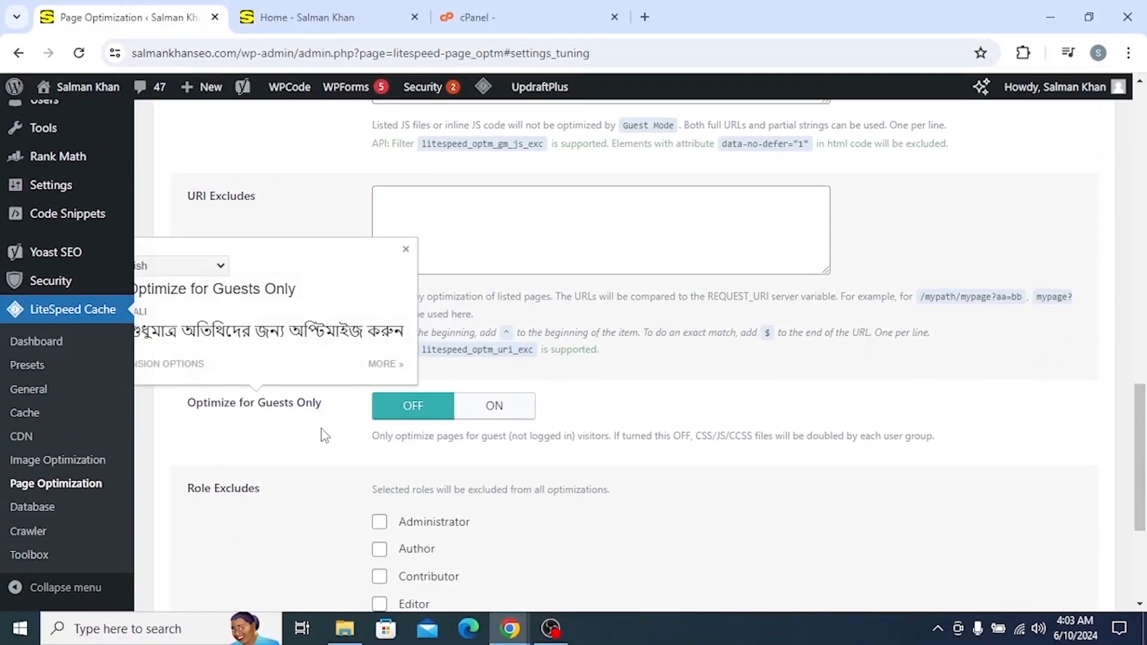
middle_click(301, 457)
scroll(306, 382, "up", 15)
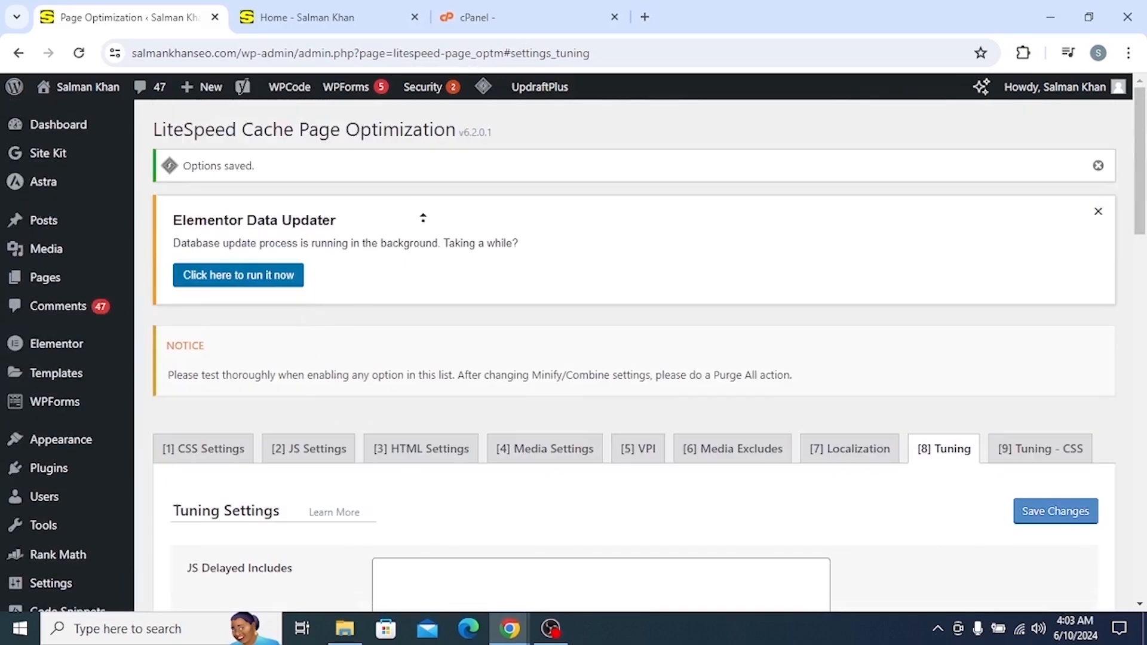
Return to the CSS Settings, switch to the site's home page and reload it to check how it displays.
left_click(216, 459)
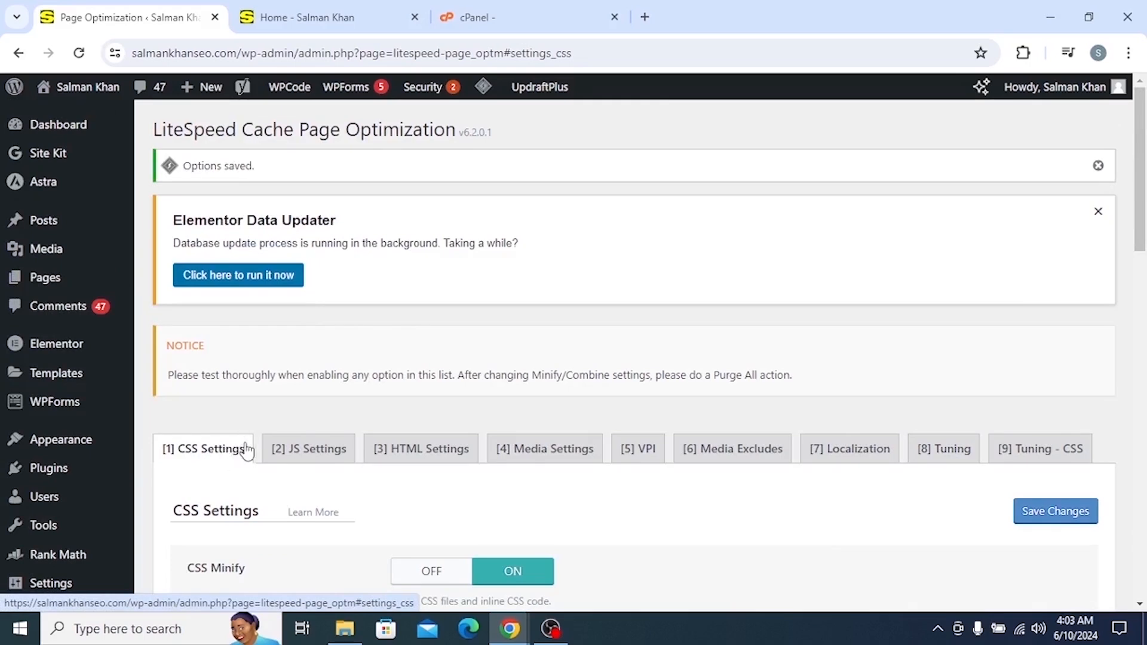
left_click(305, 16)
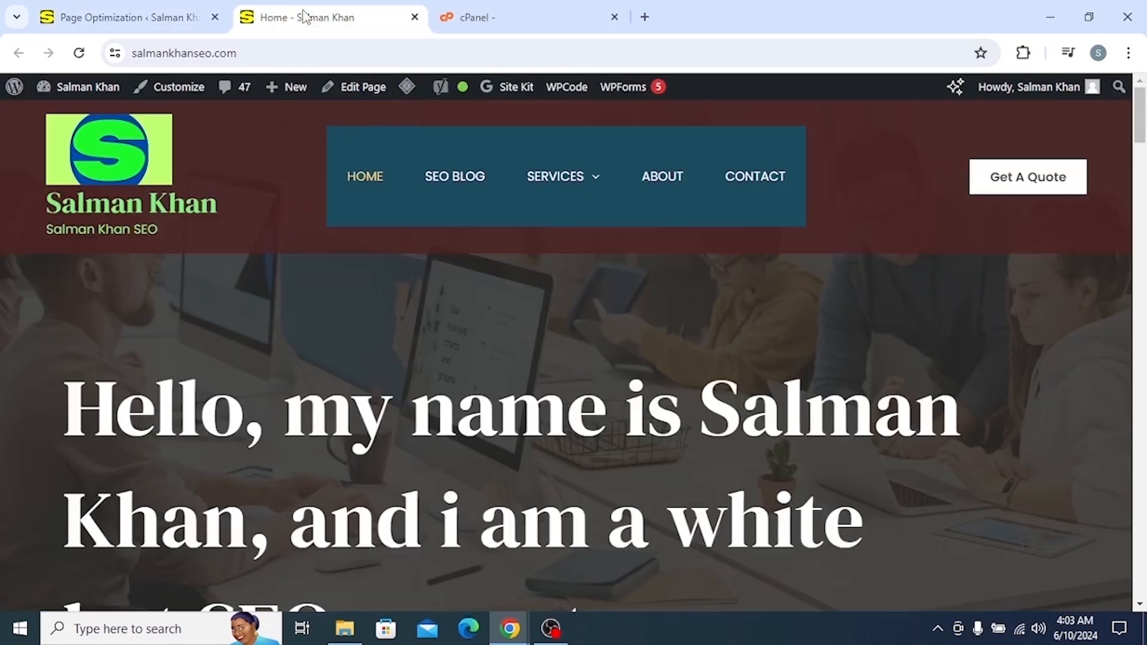
left_click(78, 53)
scroll(315, 318, "down", 15)
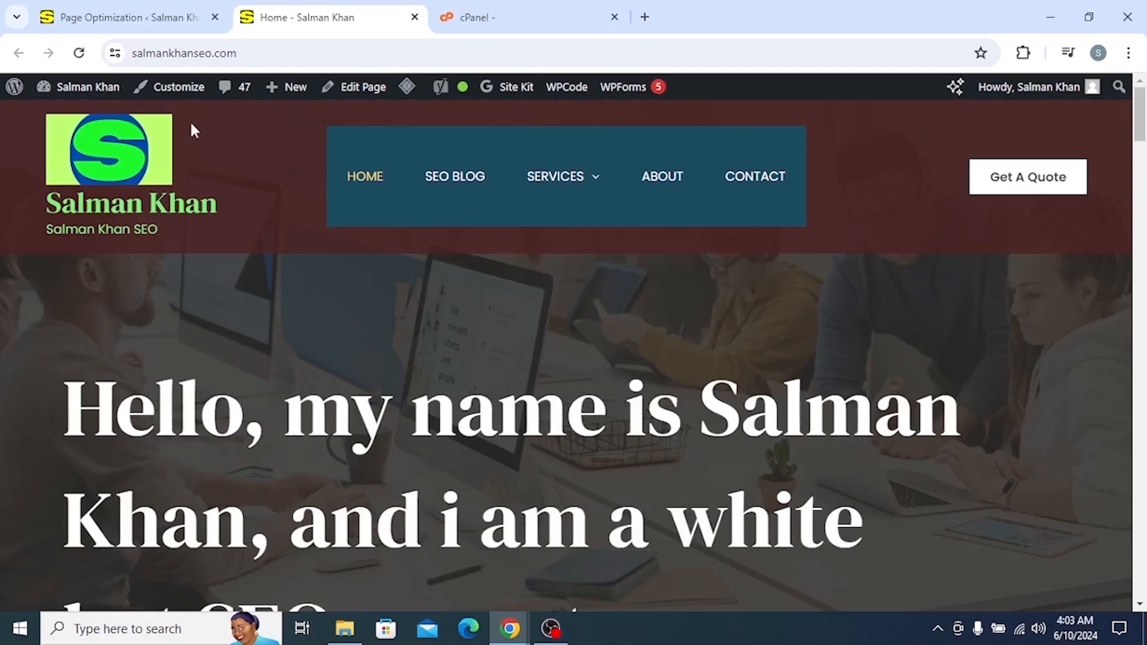
Go back to the plugin settings, open the Database page and review the Database Optimizer's cleanup items.
left_click(138, 15)
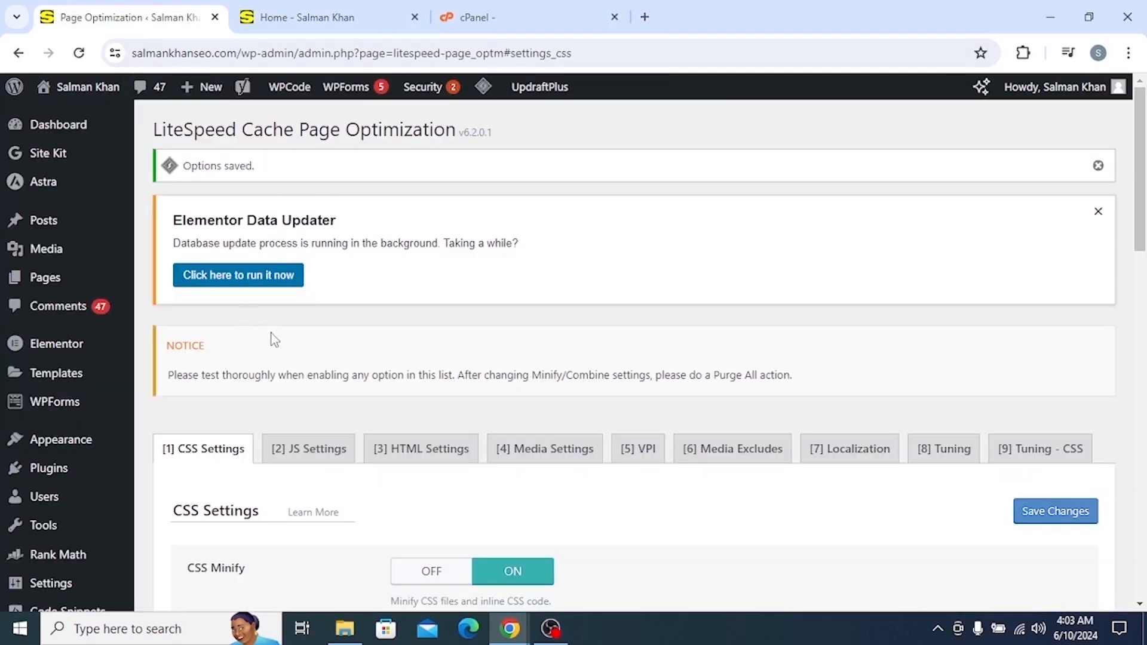
scroll(252, 353, "down", 9)
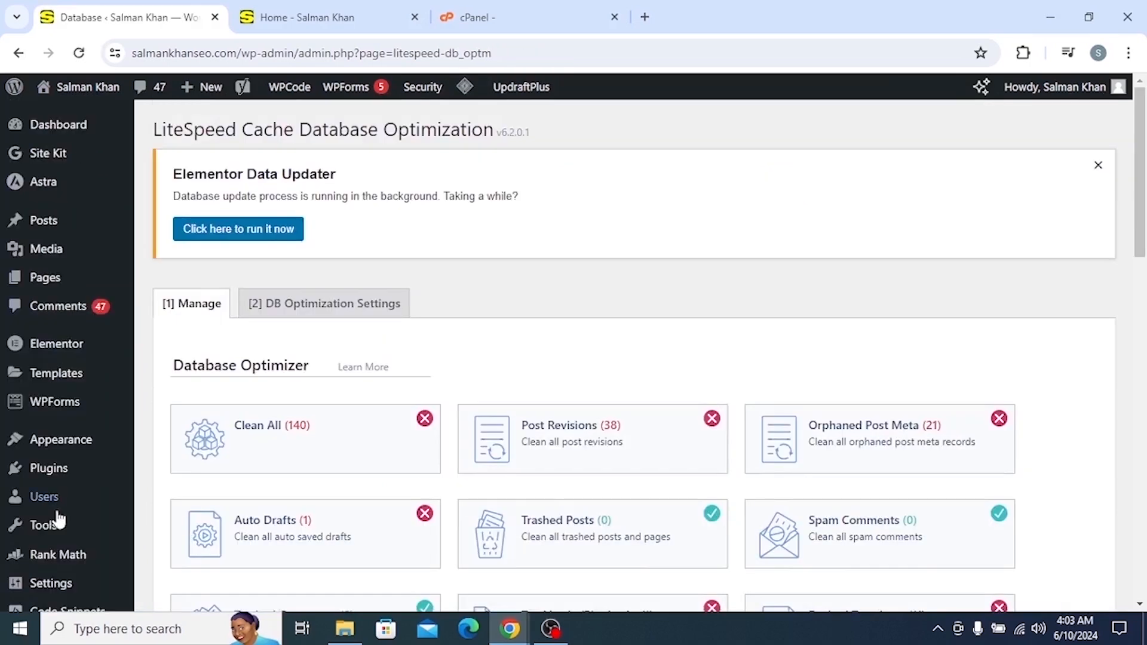
scroll(452, 372, "down", 1)
scroll(452, 372, "down", 2)
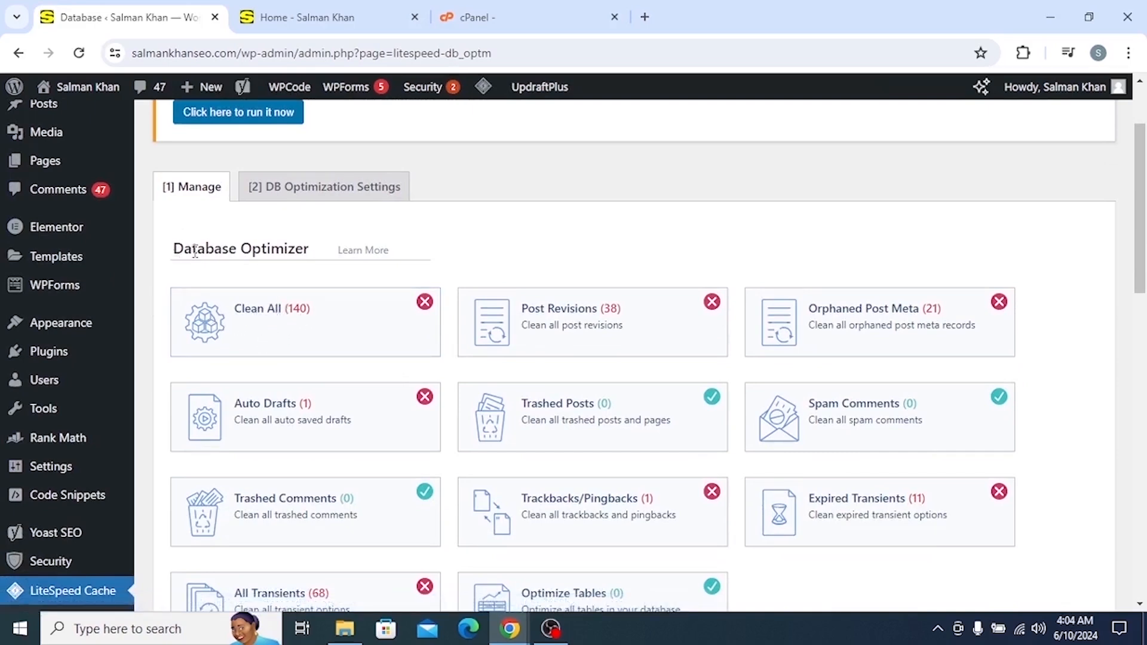
left_click_drag(172, 251, 310, 256)
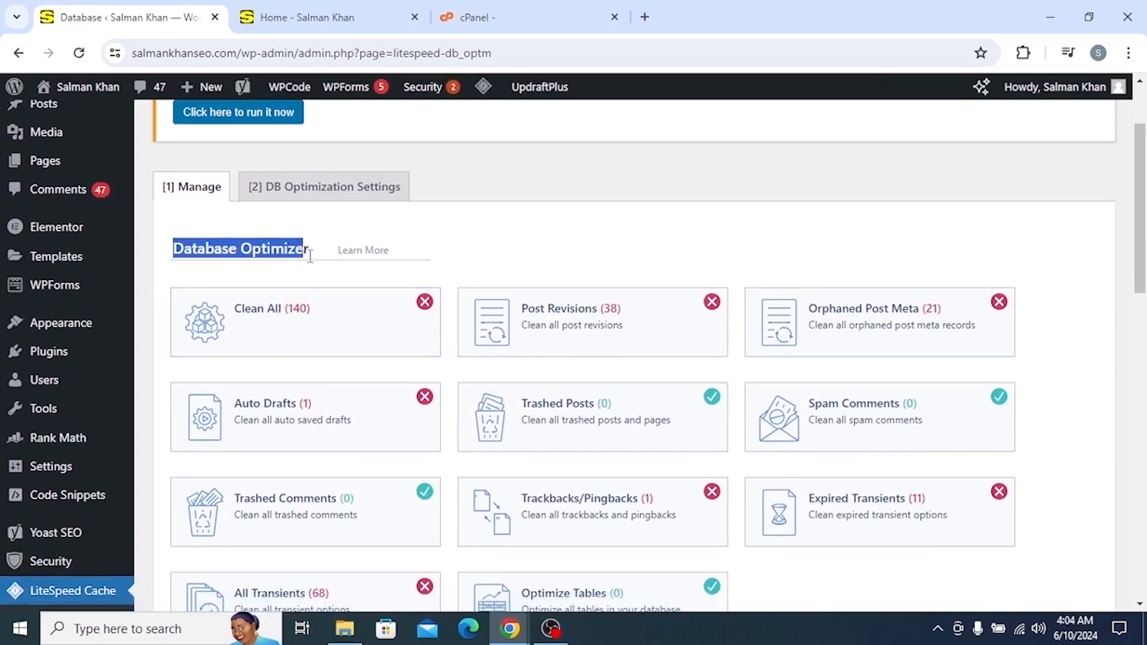
left_click(446, 239)
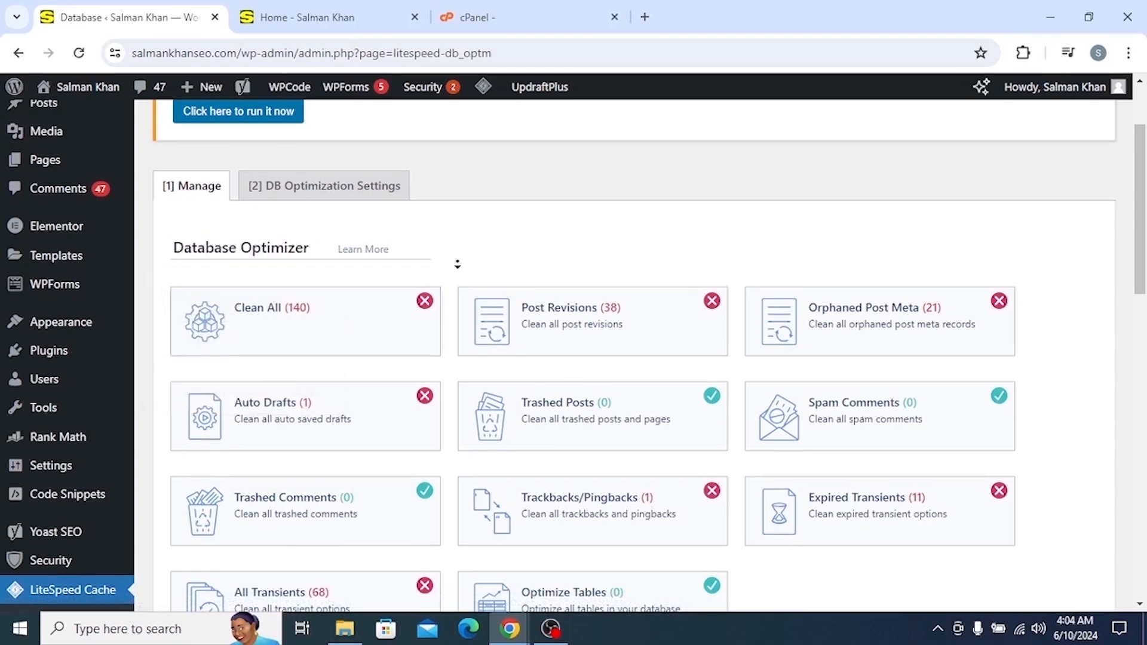
scroll(457, 269, "down", 2)
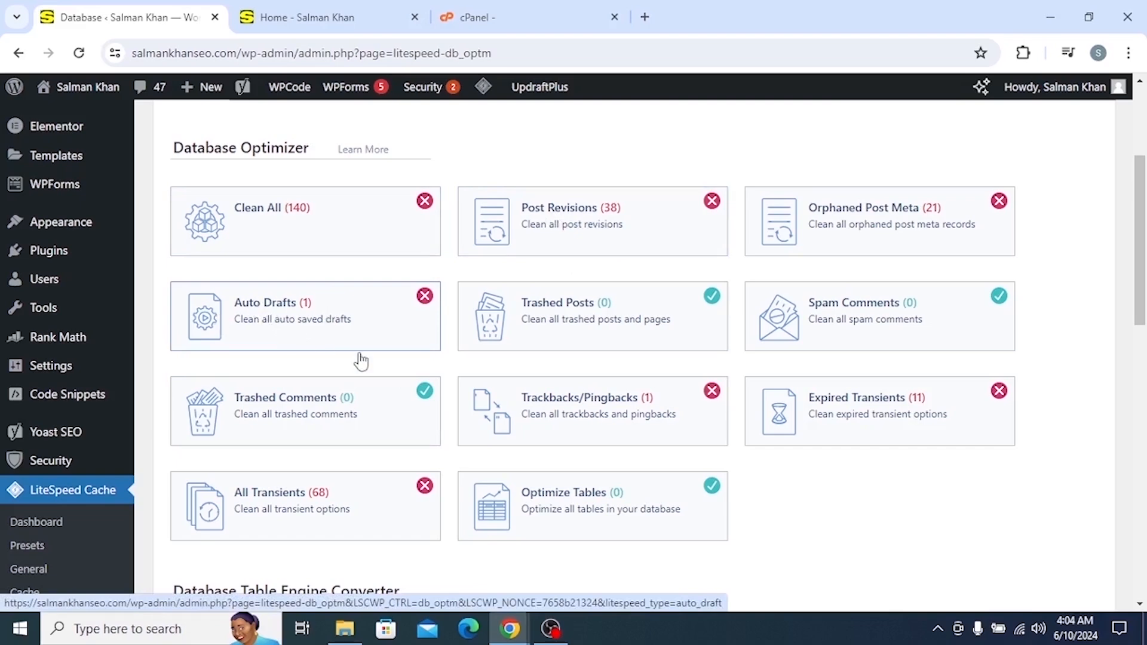
Run Clean All in the Database Optimizer, check the cleanup items and open the DB Optimization Settings.
left_click(278, 220)
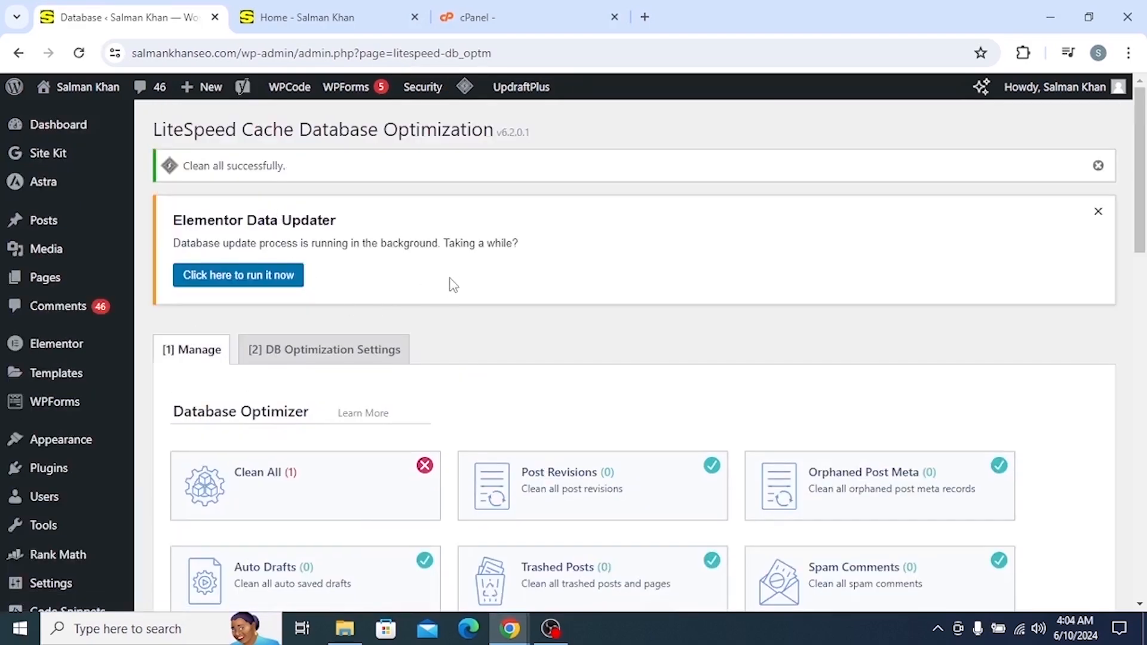
scroll(448, 317, "down", 5)
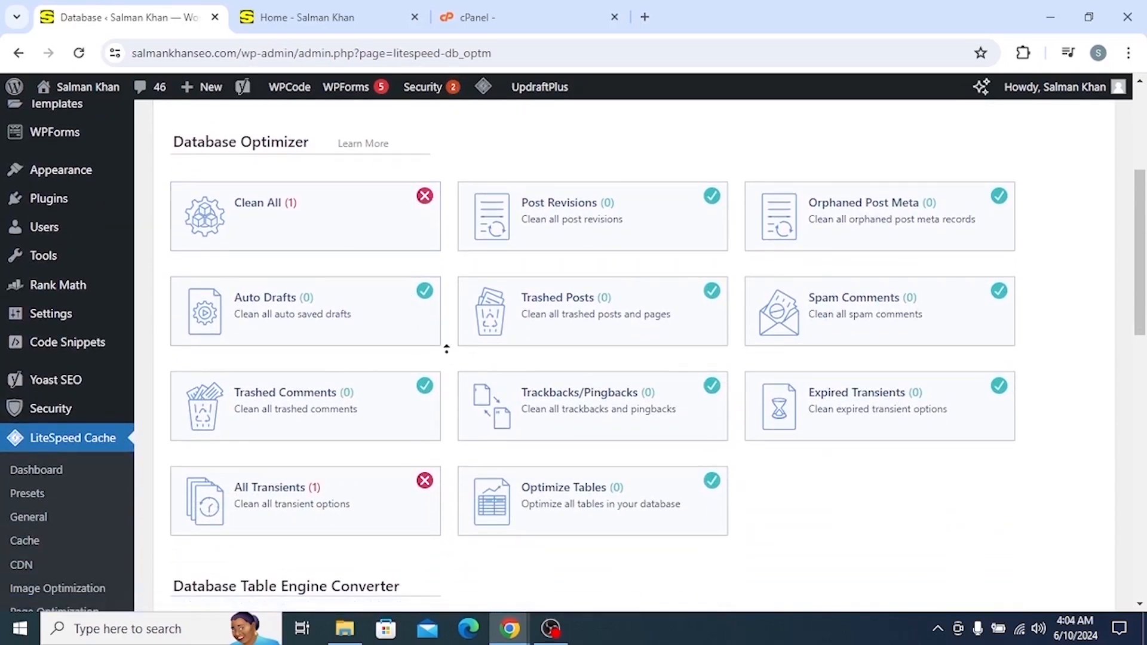
scroll(446, 348, "up", 3)
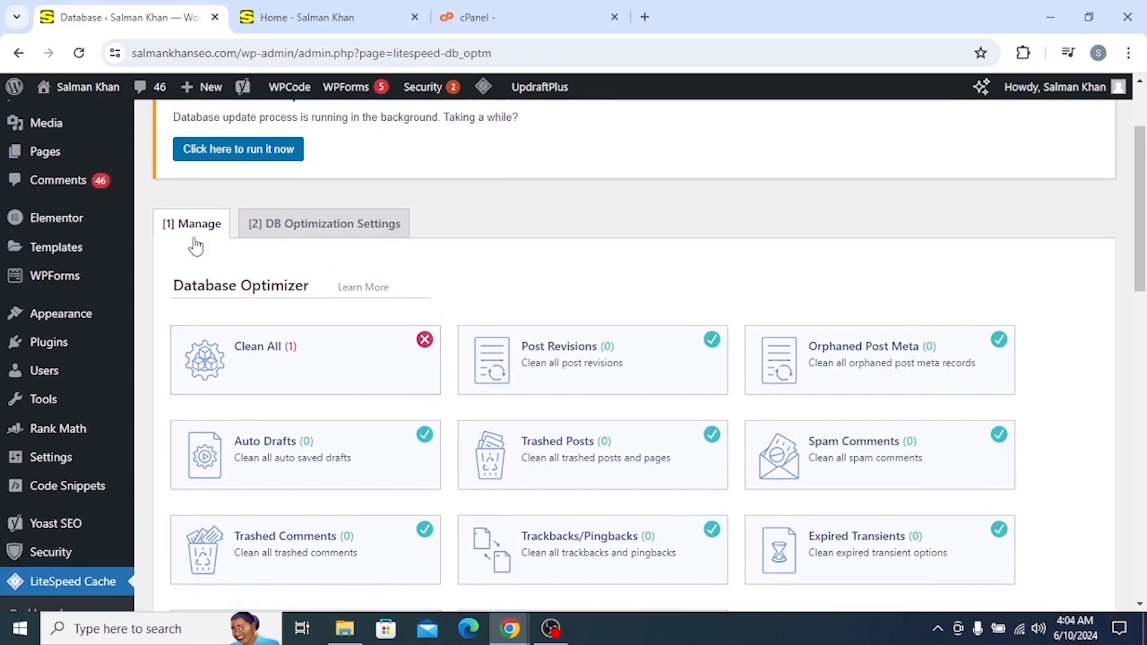
left_click(311, 236)
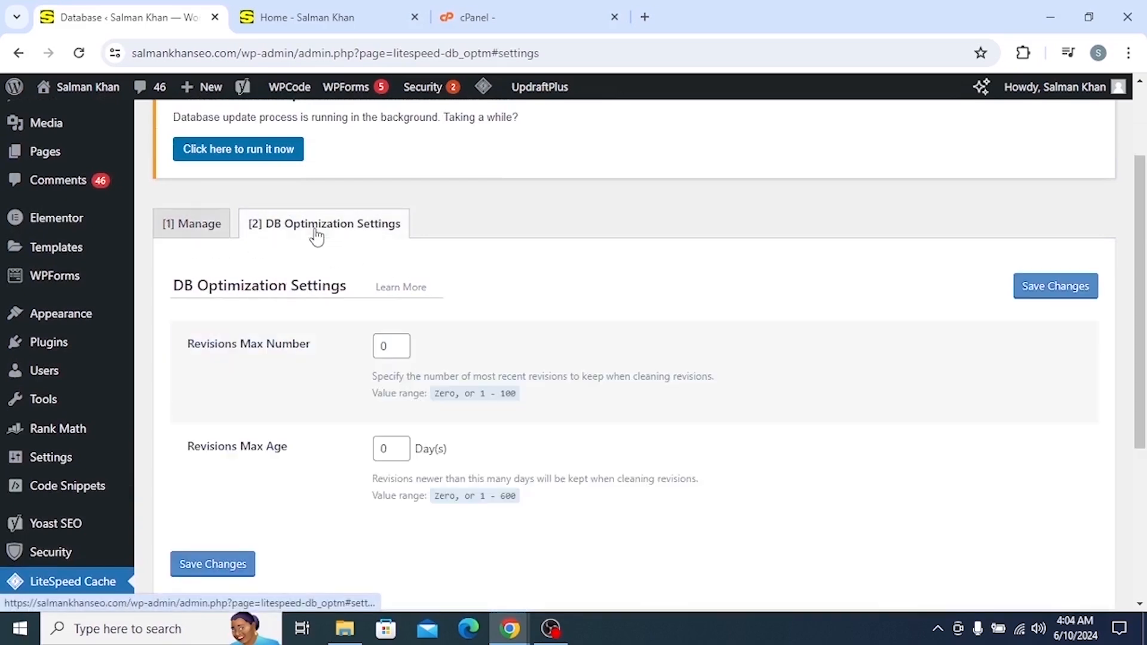
Review the Revisions Max Number and Revisions Max Age settings and return to the Database Optimizer's cleanup items.
scroll(310, 470, "down", 3)
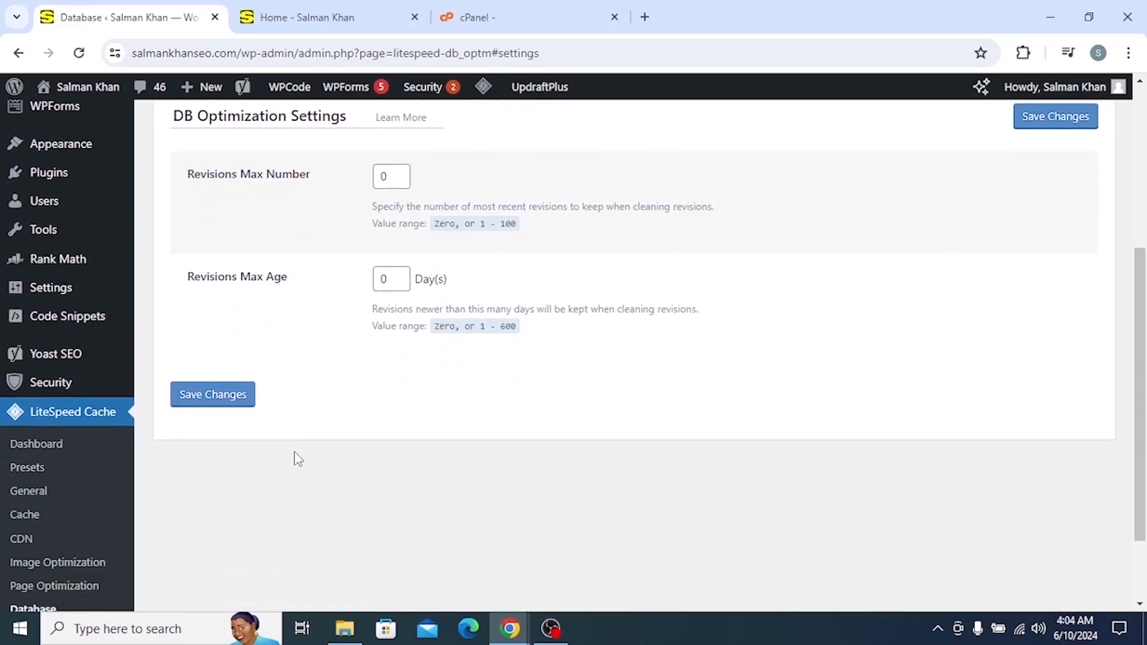
scroll(291, 407, "up", 3)
left_click(176, 242)
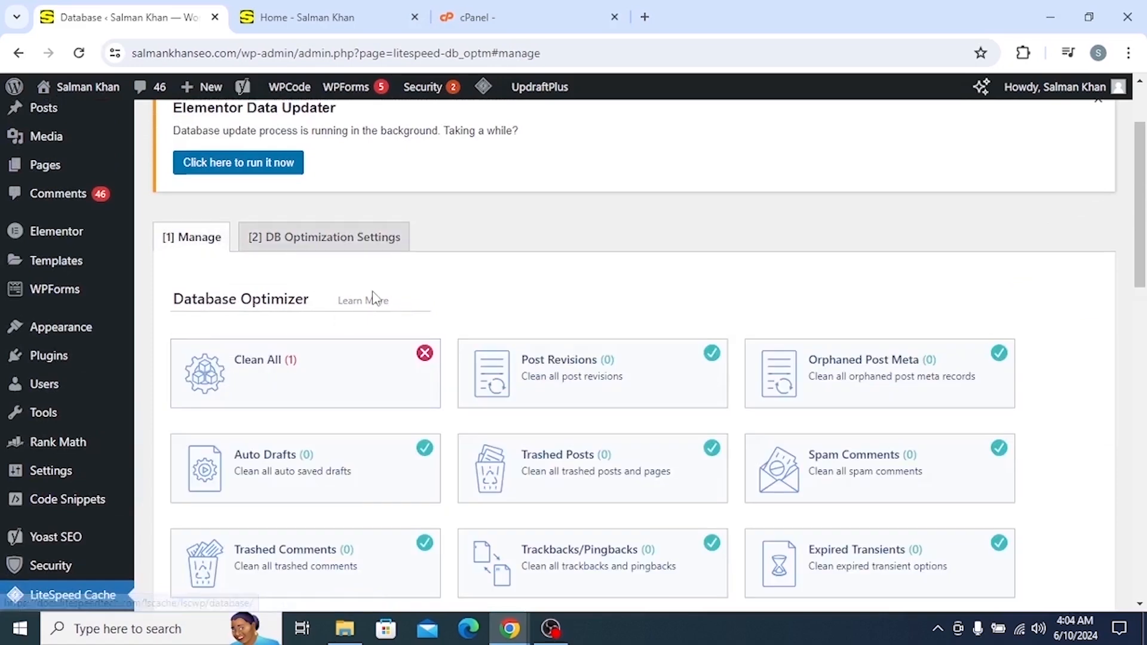
Open the Crawler page, look through its Map, Blocklist and General Settings and return to the Summary.
scroll(389, 336, "down", 3)
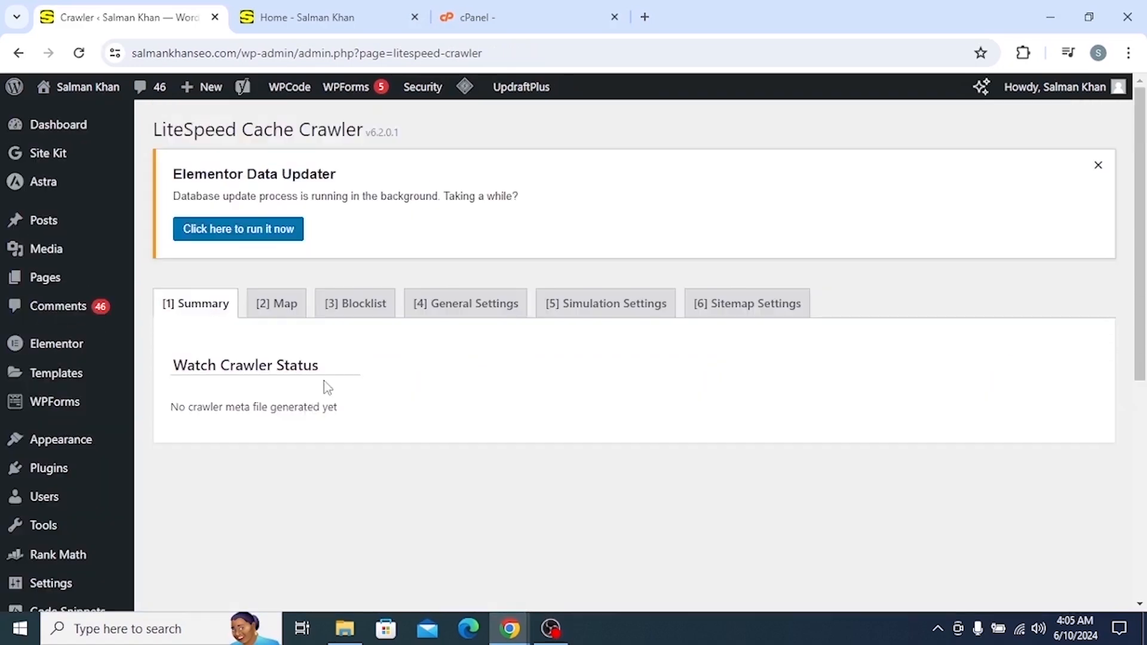
middle_click(397, 350)
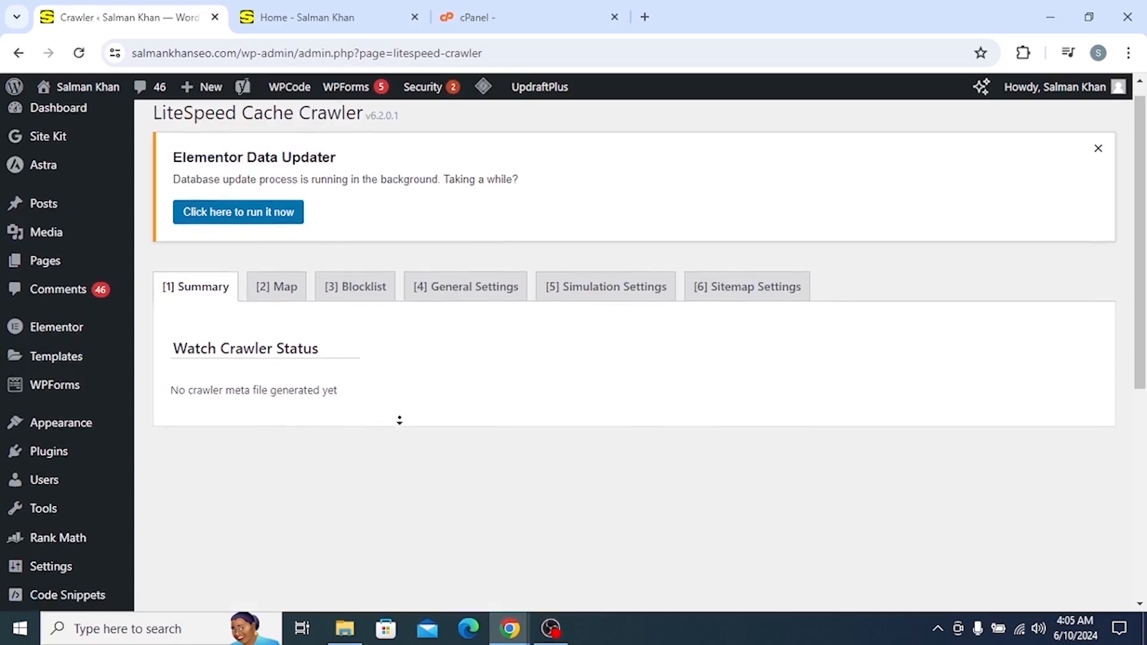
left_click(278, 309)
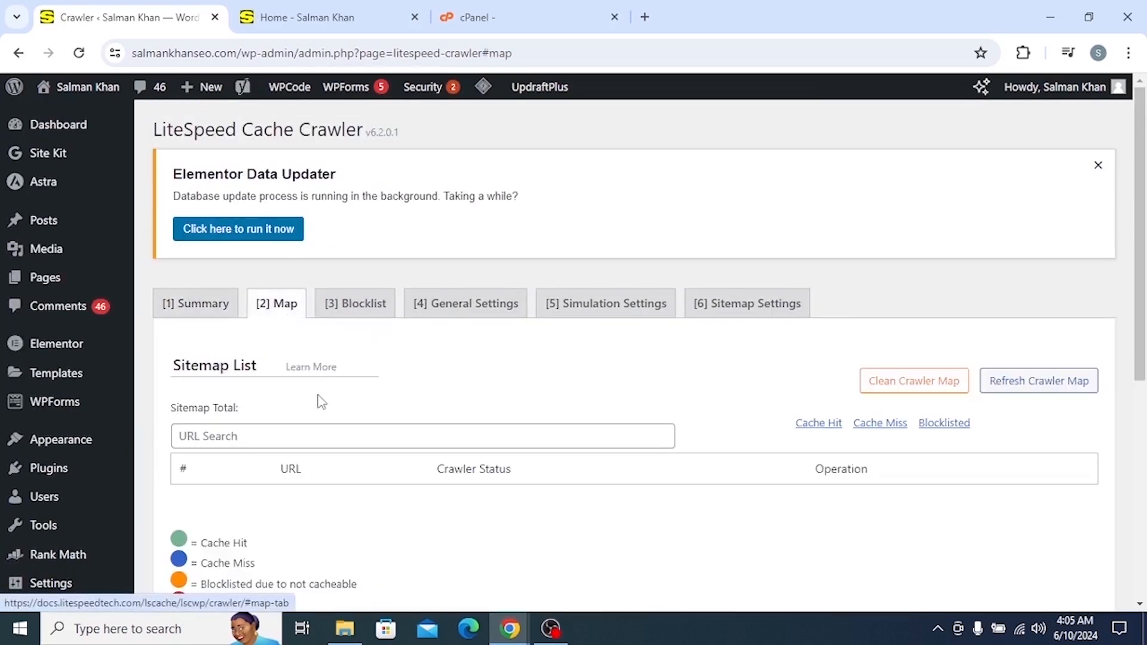
left_click(357, 310)
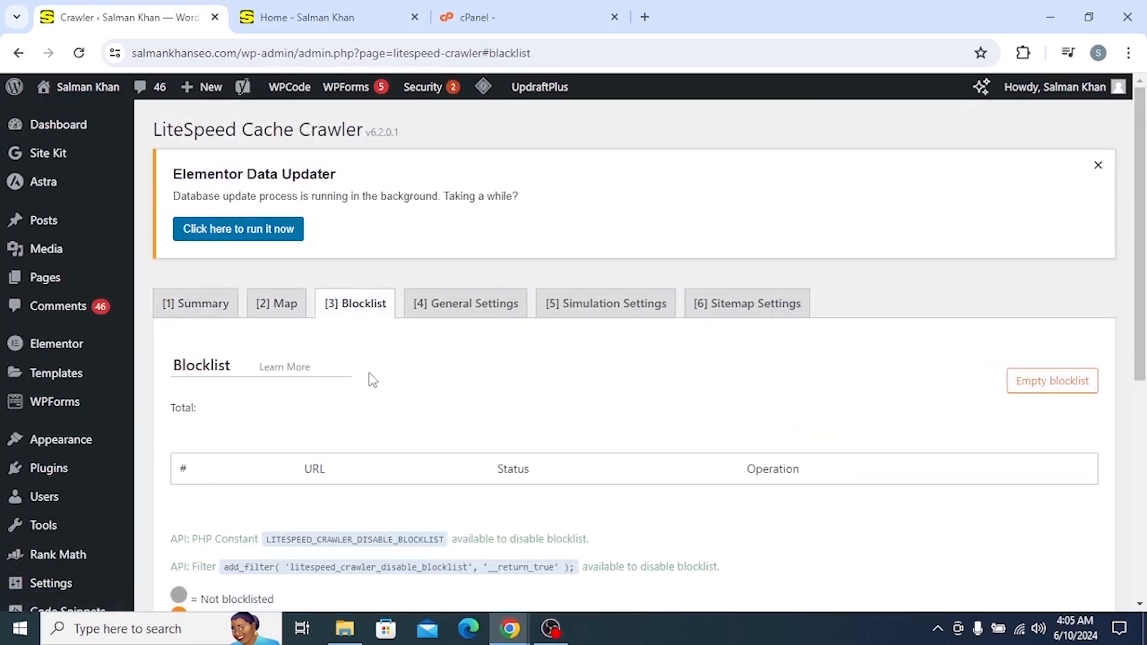
left_click(480, 303)
scroll(293, 436, "down", 1)
scroll(294, 435, "up", 1)
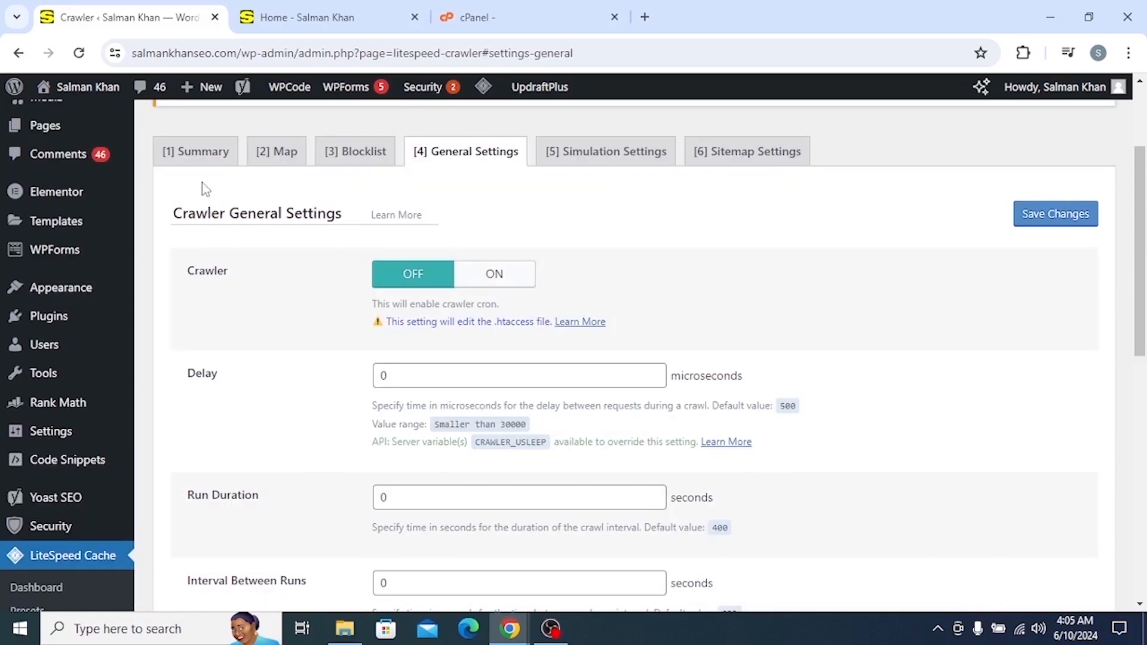
left_click(197, 151)
Open the Toolbox page and review the available Purge options, including Purge All and Empty Entire Cache.
scroll(197, 420, "down", 4)
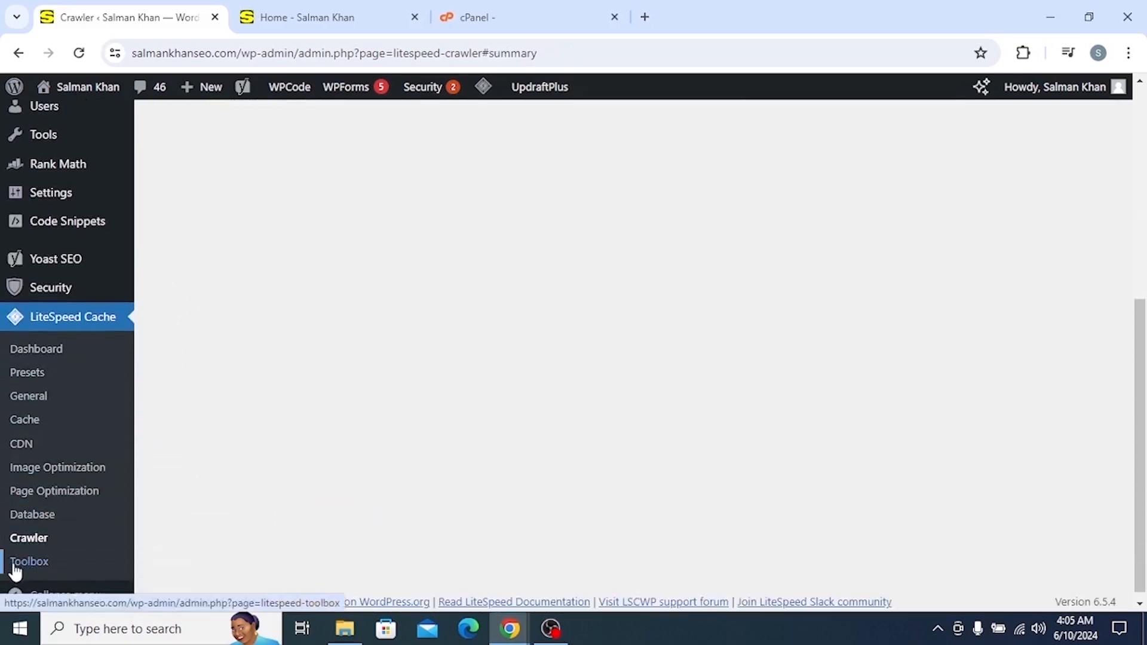
left_click(29, 561)
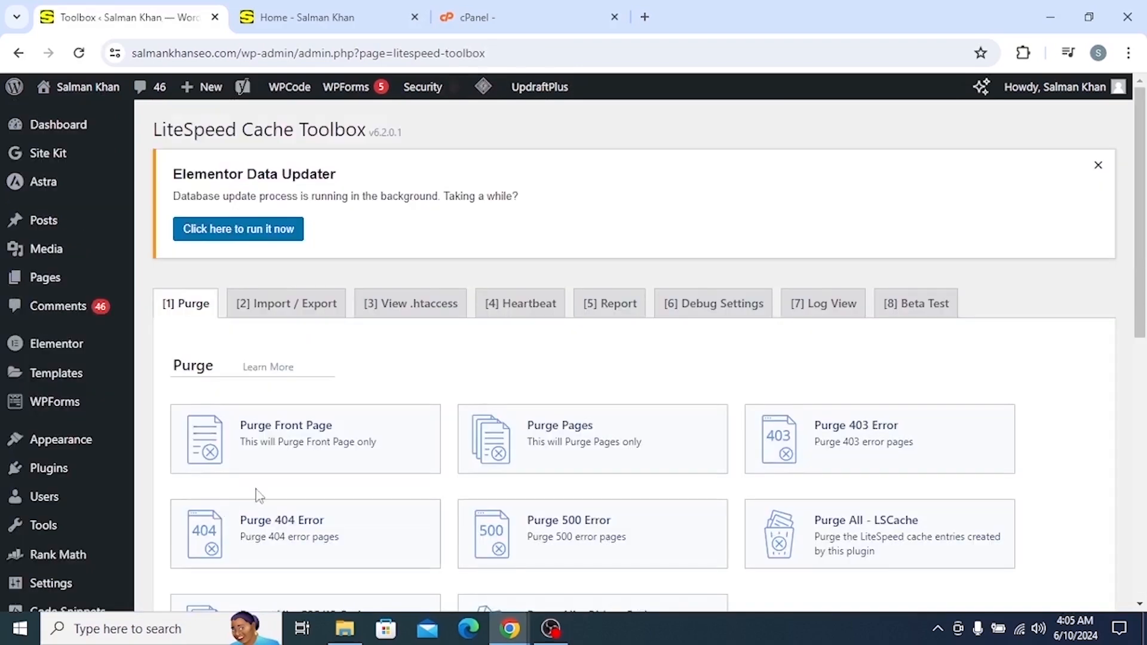
scroll(315, 424, "down", 2)
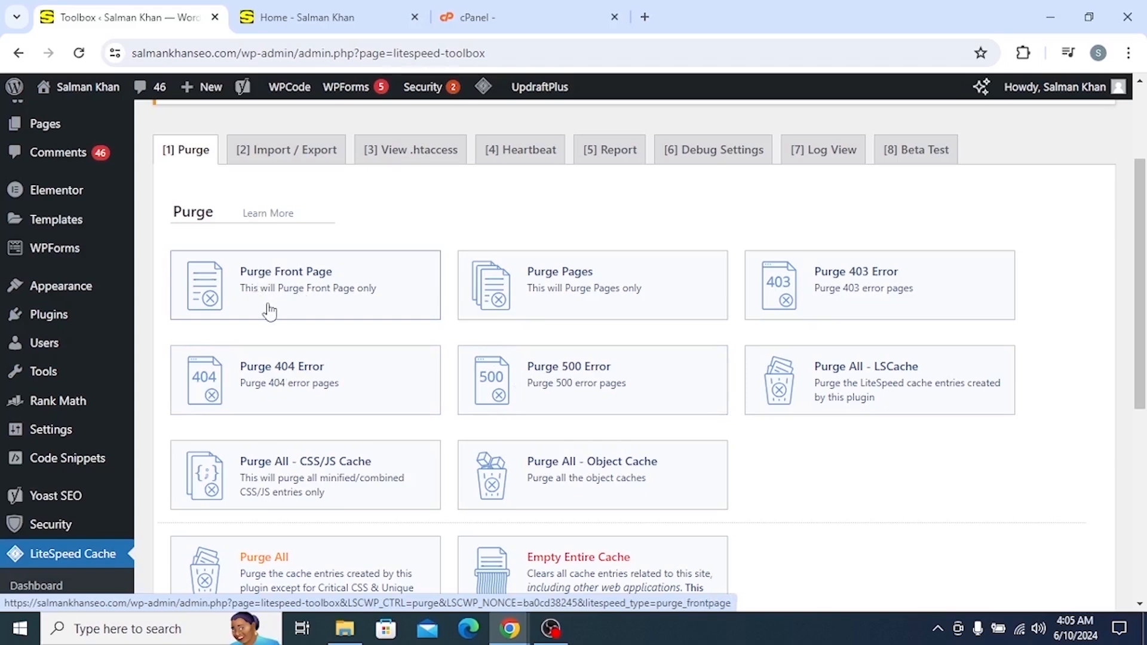
scroll(440, 290, "up", 1)
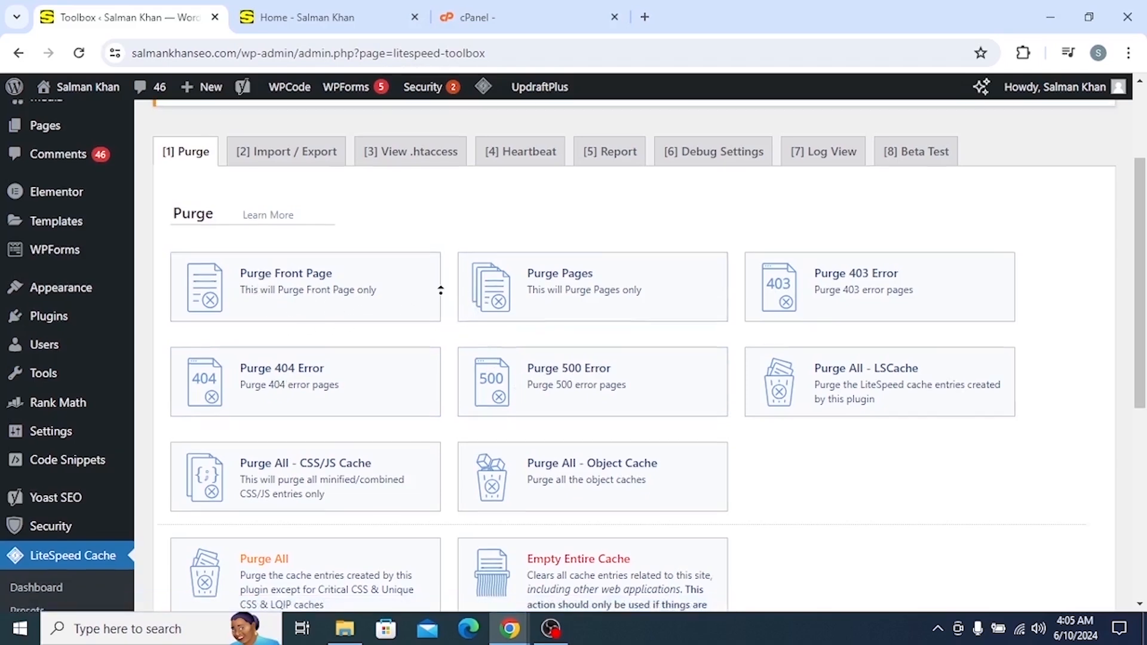
scroll(441, 290, "up", 1)
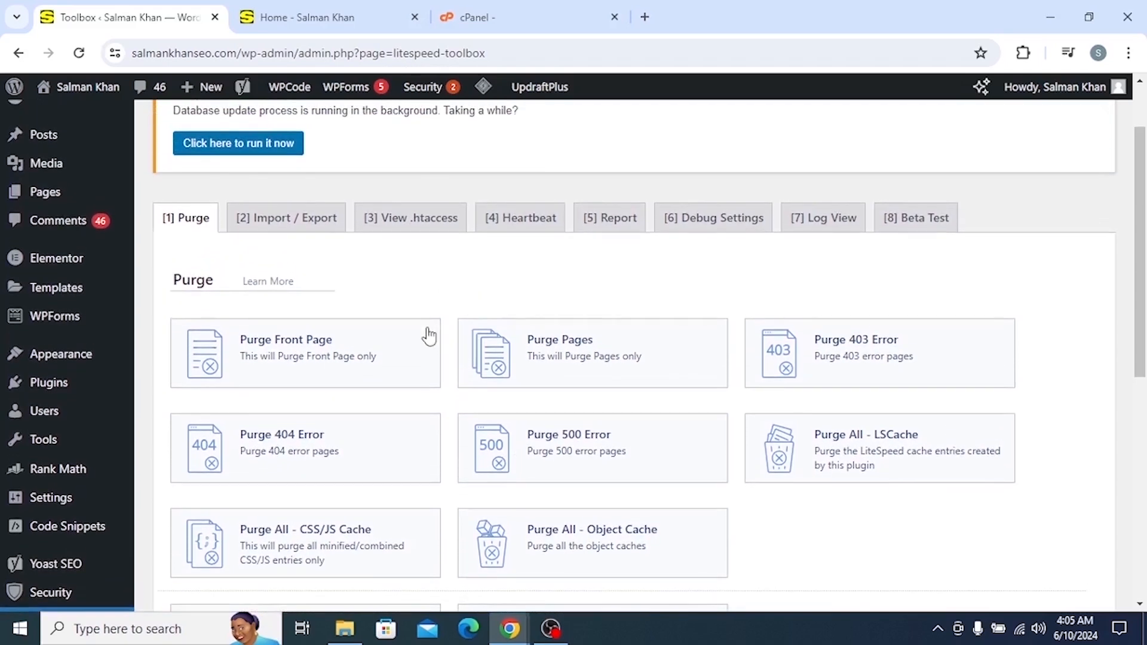
scroll(442, 367, "up", 1)
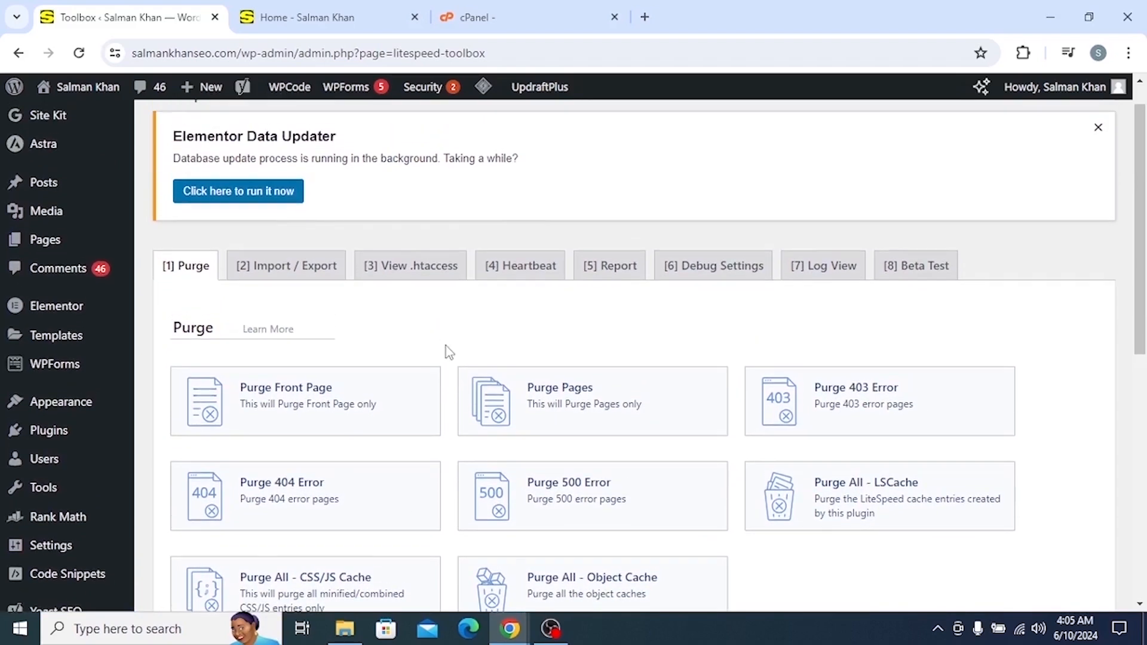
scroll(445, 346, "down", 3)
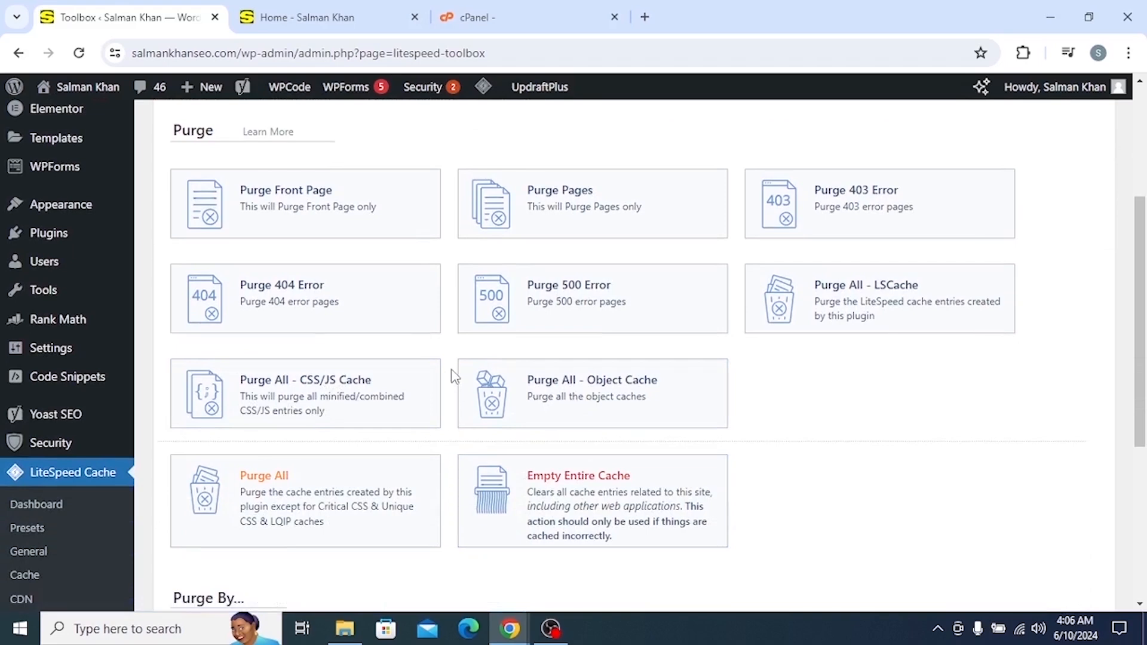
scroll(448, 257, "up", 2)
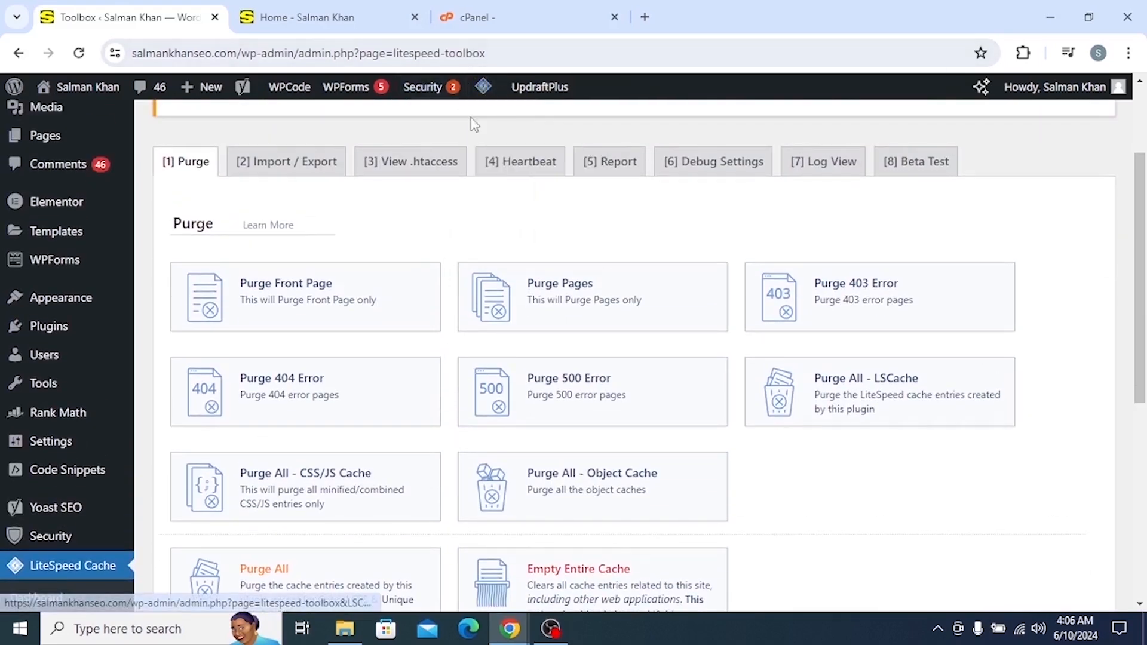
Mark the LiteSpeed icon in the admin bar with a red arrow and rectangle on a screen capture, and discard the capture.
left_click(938, 632)
left_click(937, 594)
left_click_drag(281, 372, 669, 2)
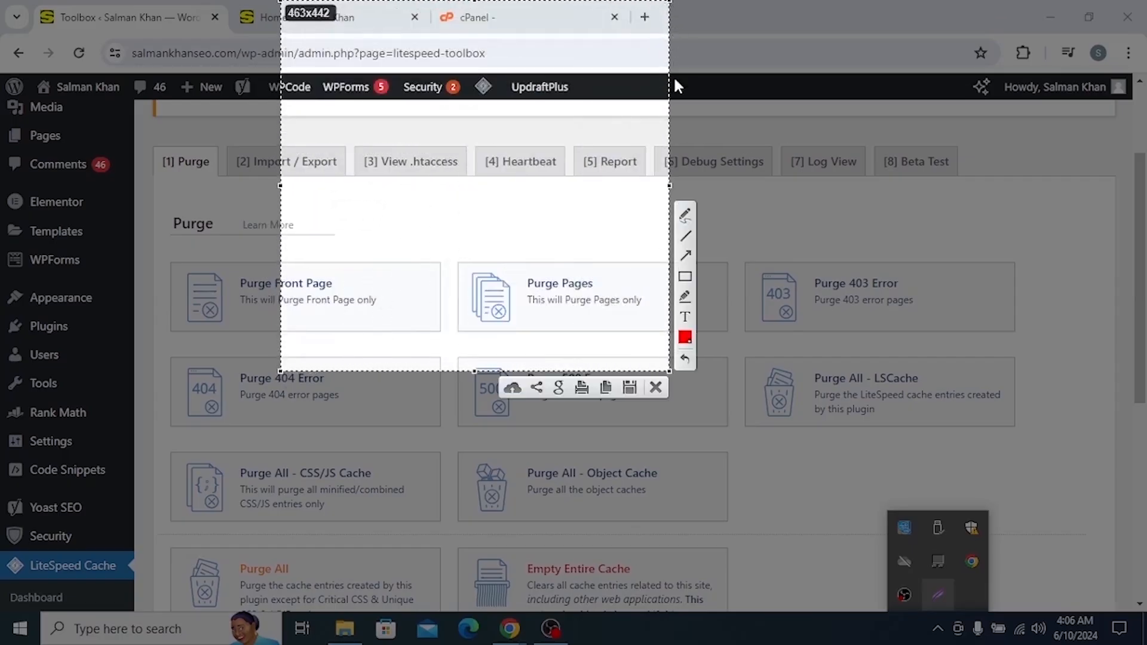
left_click_drag(213, 116, 483, 88)
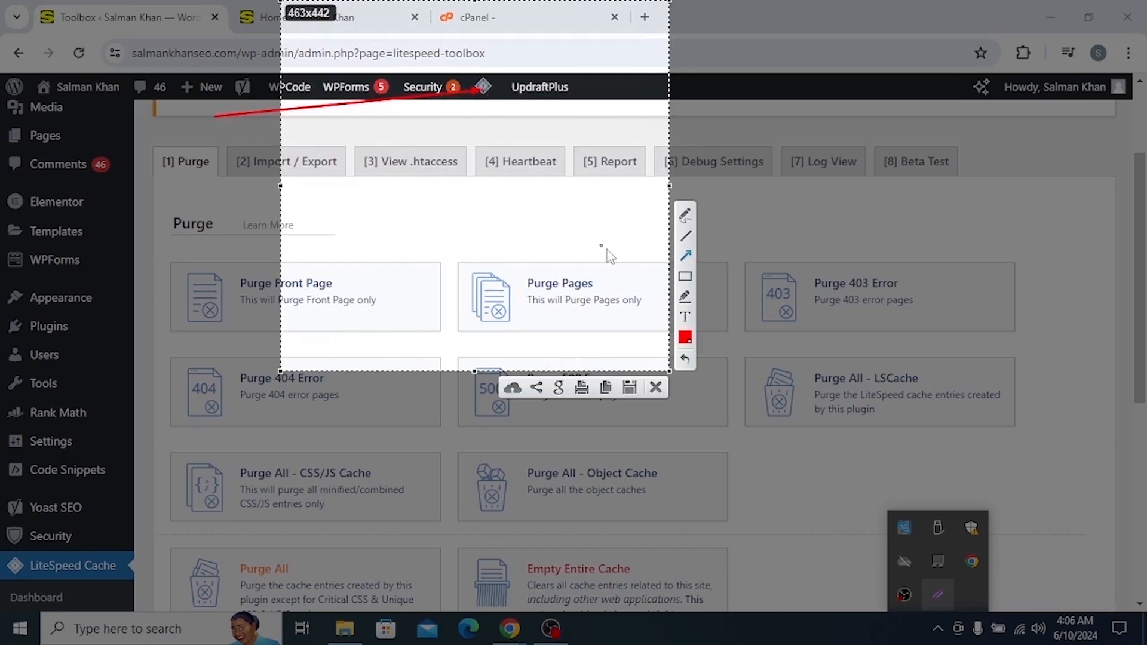
left_click(685, 276)
left_click_drag(402, 66, 505, 108)
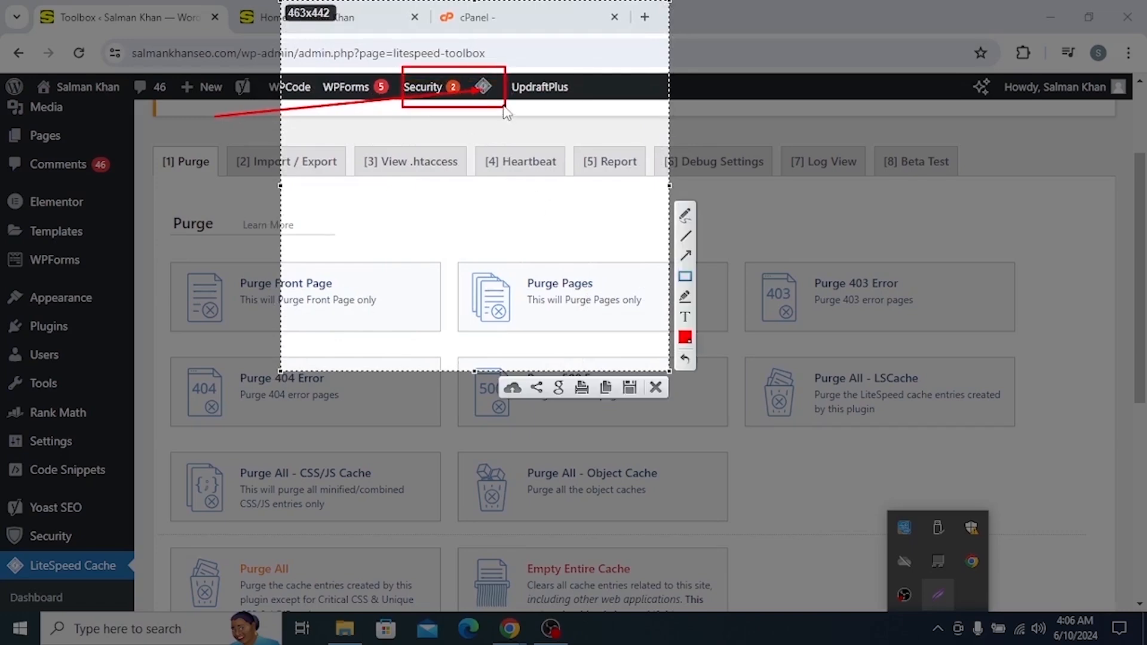
right_click(351, 179)
left_click(385, 295)
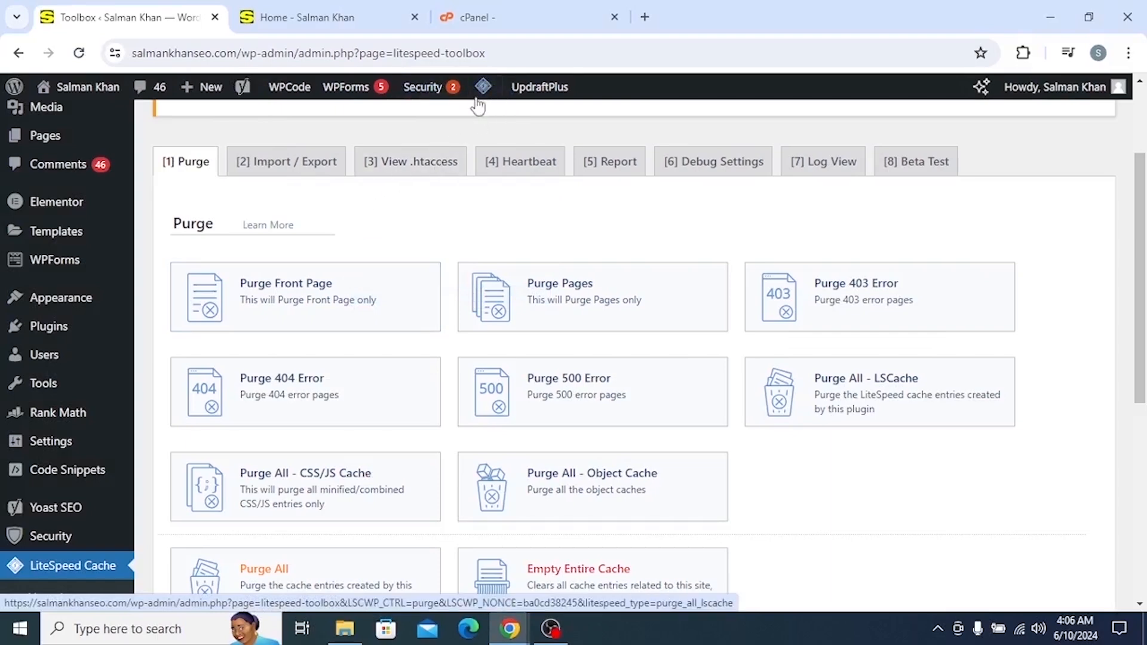
Check the purge shortcuts offered by the LiteSpeed icon in the admin bar and purge the front page cache.
mouse_move(480, 90)
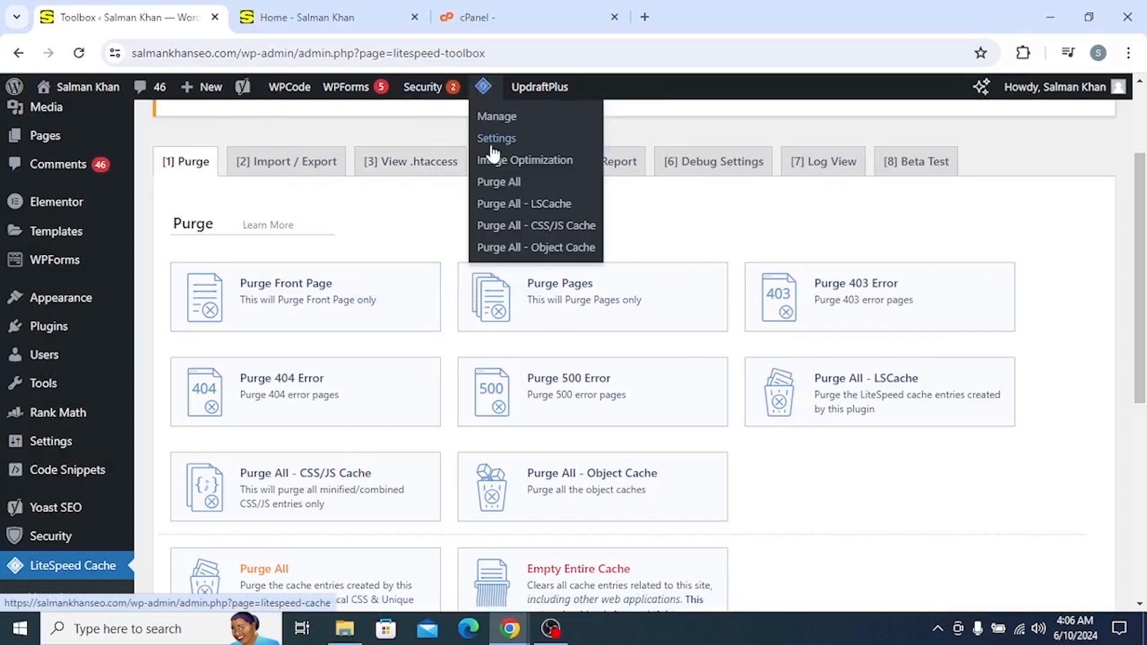
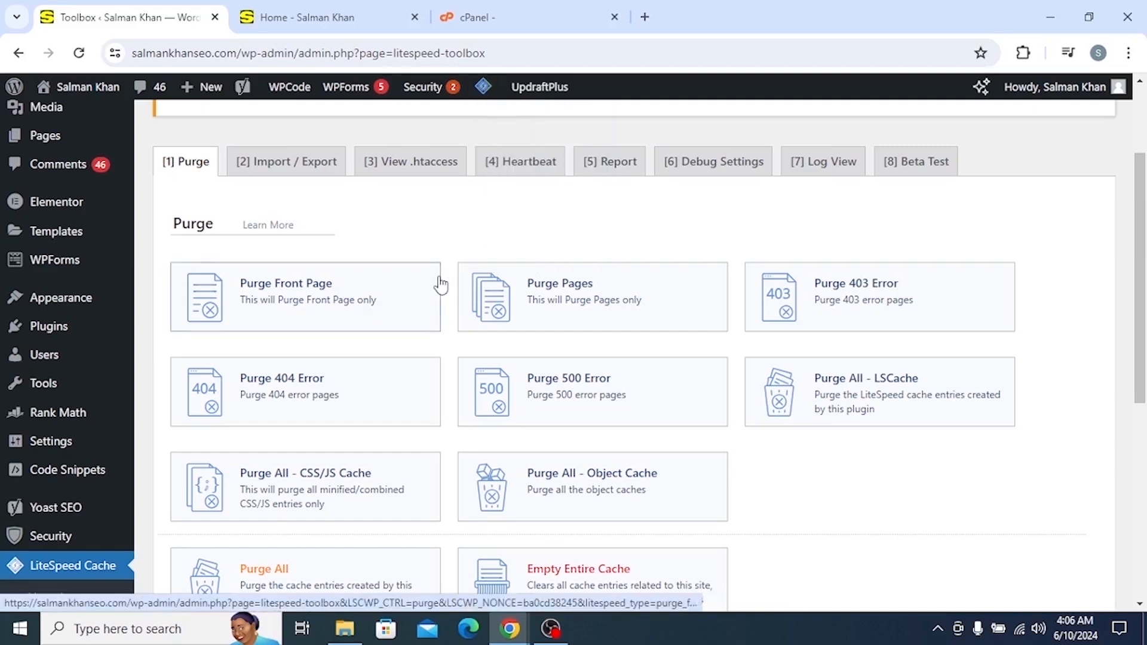
scroll(460, 237, "up", 1)
scroll(397, 366, "down", 2)
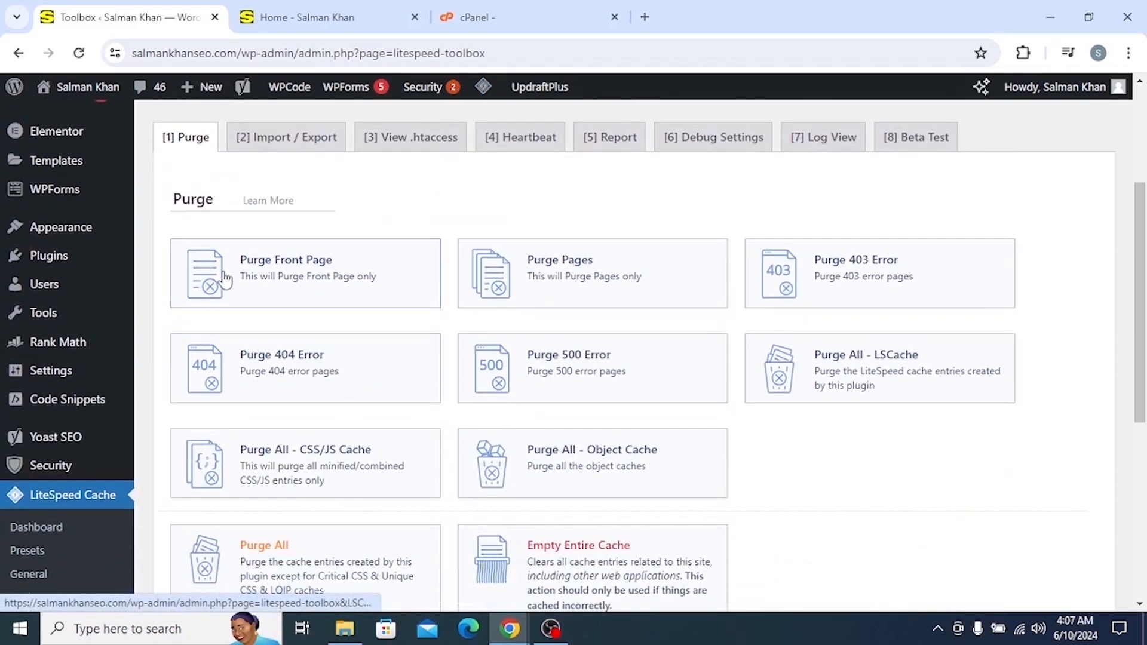
left_click(288, 277)
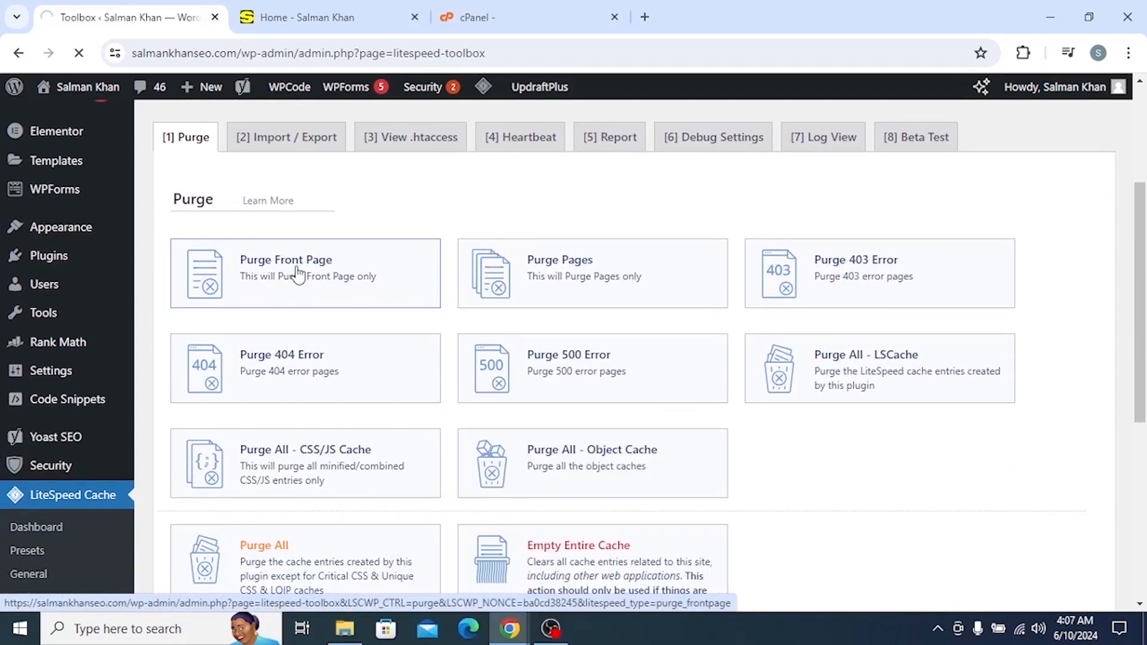
left_click(281, 280)
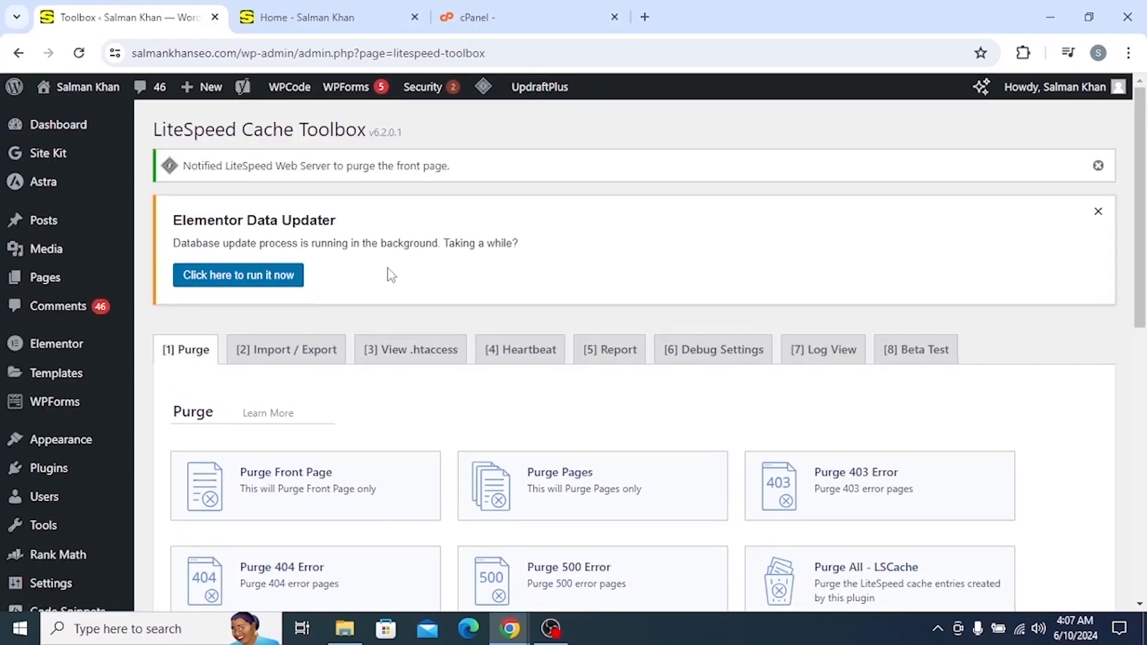
Switch to the site's home page, reload it and check how its header and hero section display.
scroll(377, 345, "down", 10)
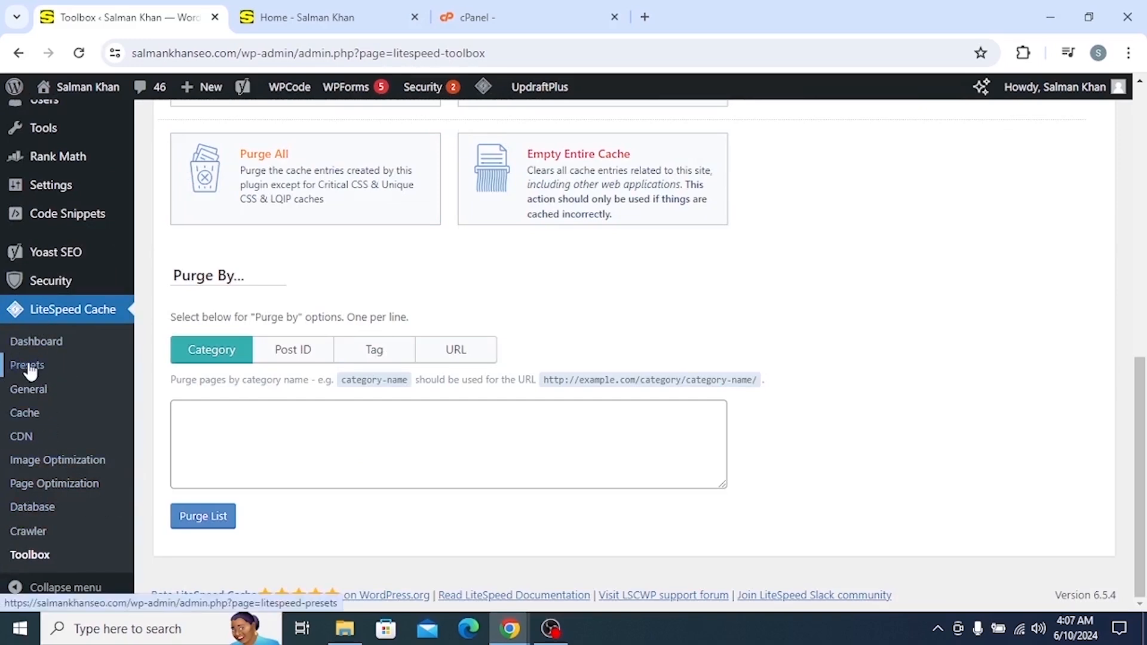
left_click(308, 16)
left_click(79, 53)
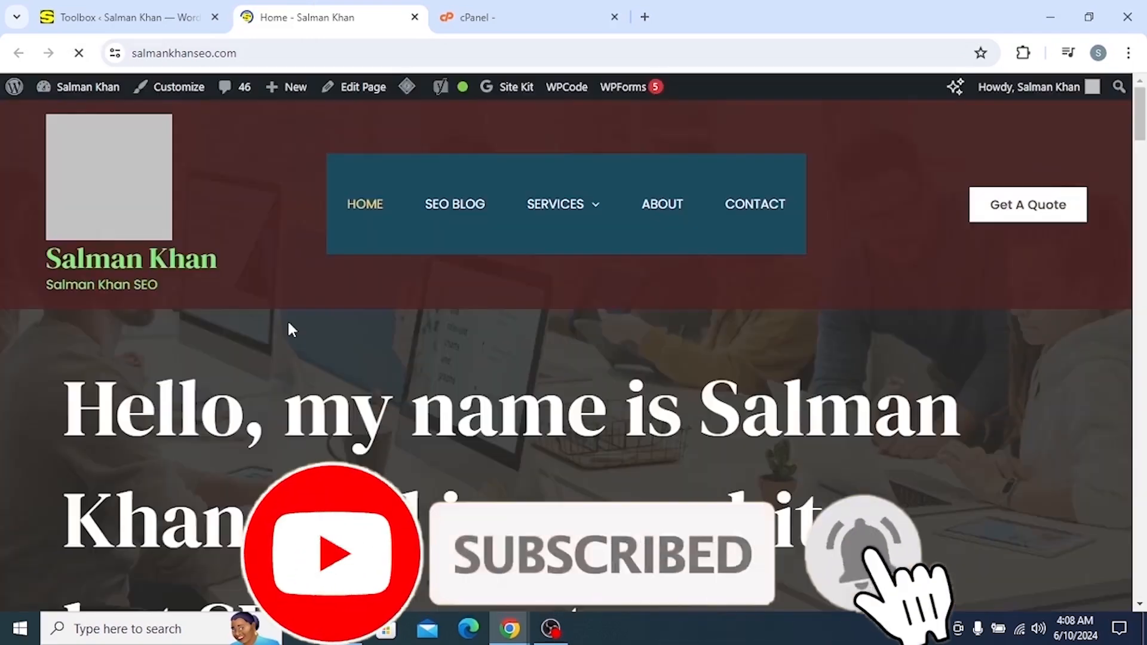
middle_click(302, 357)
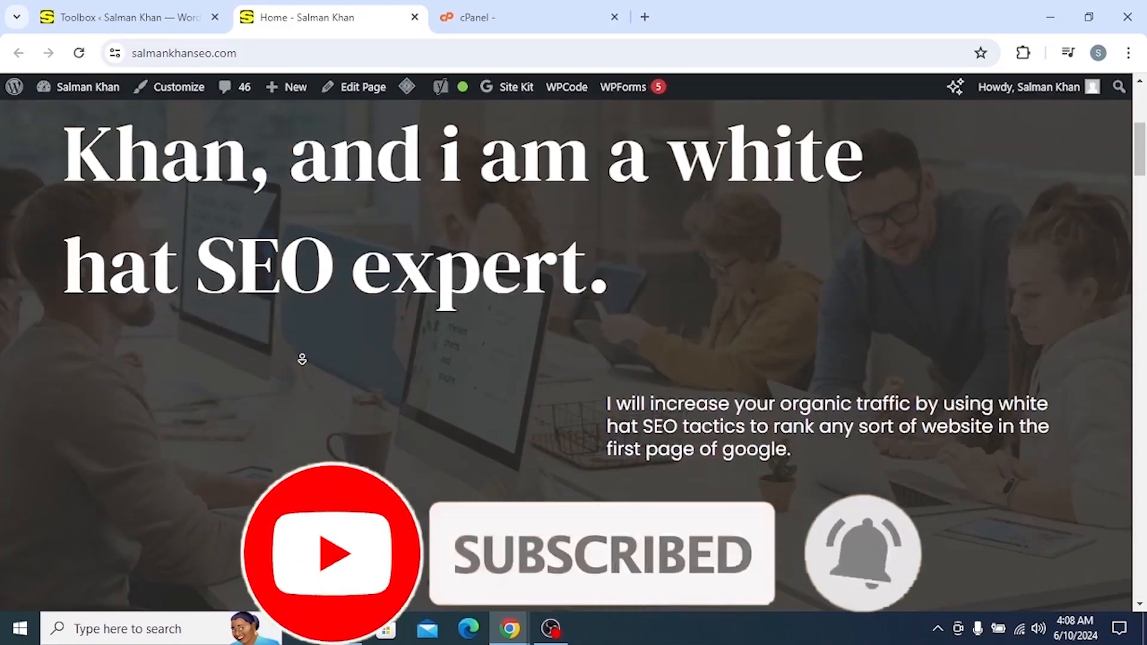
scroll(301, 357, "down", 2)
scroll(311, 230, "up", 10)
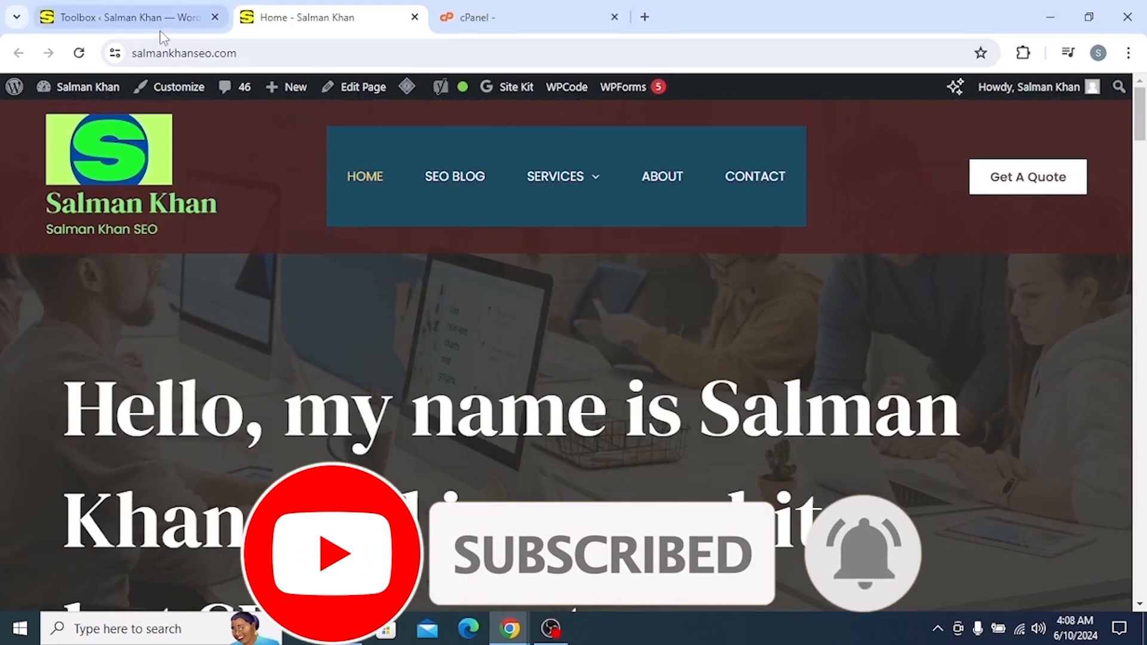
Open the plugin's Presets page and compare the Essentials, Basic, Advanced, Aggressive and Extreme standard presets.
left_click(160, 18)
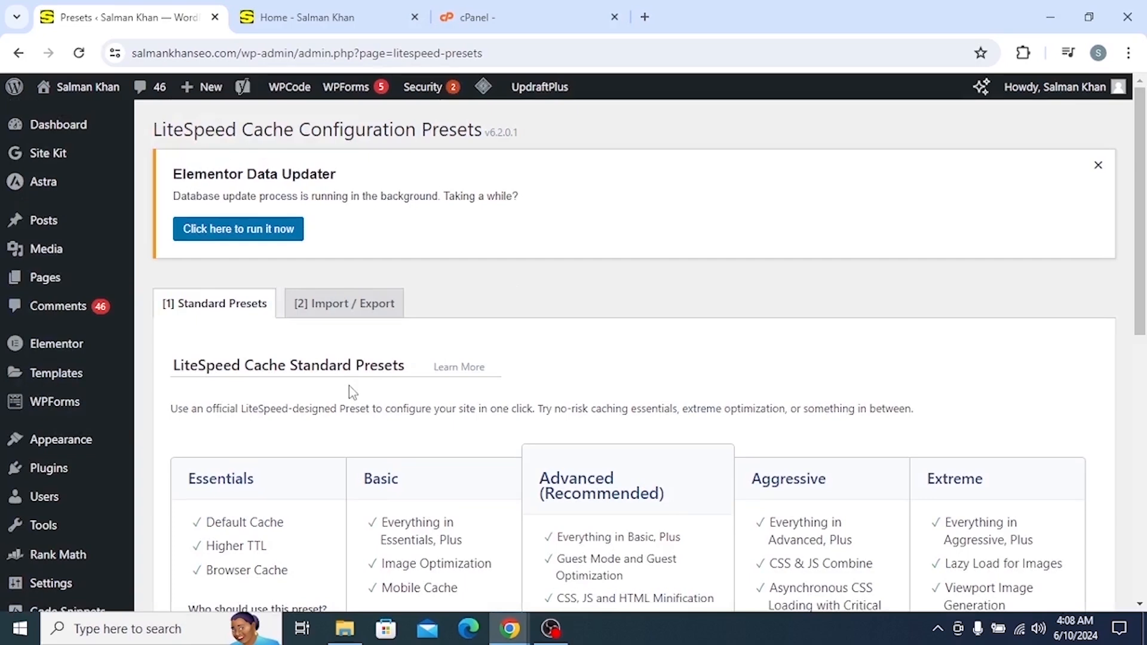
scroll(433, 340, "down", 5)
left_click_drag(183, 141, 300, 174)
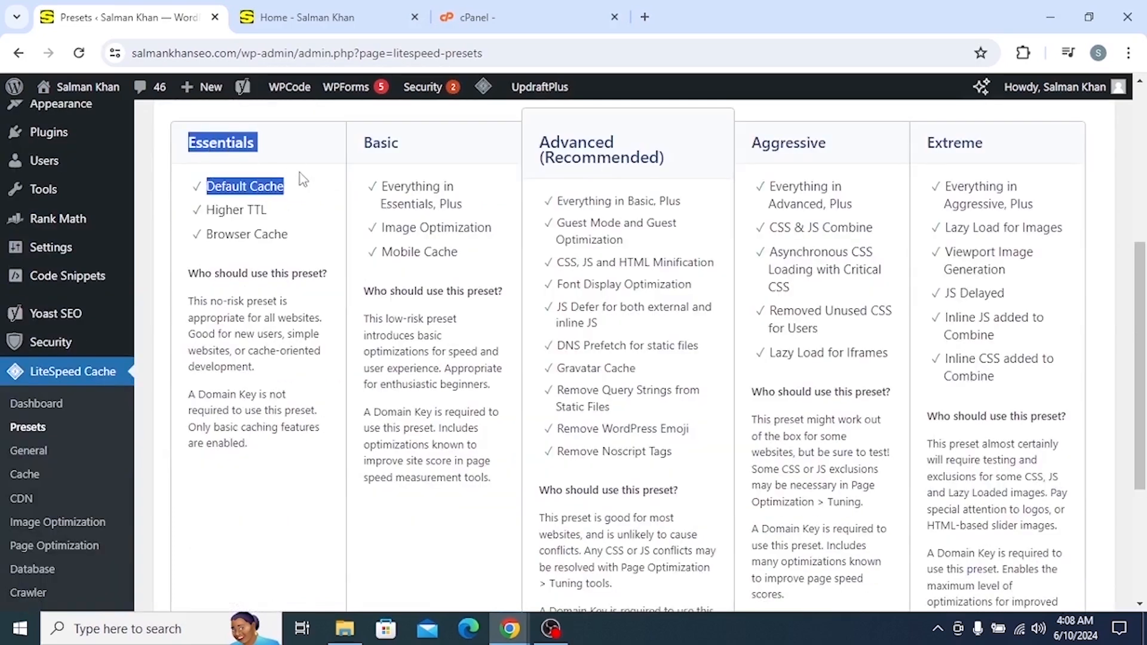
left_click_drag(358, 145, 413, 158)
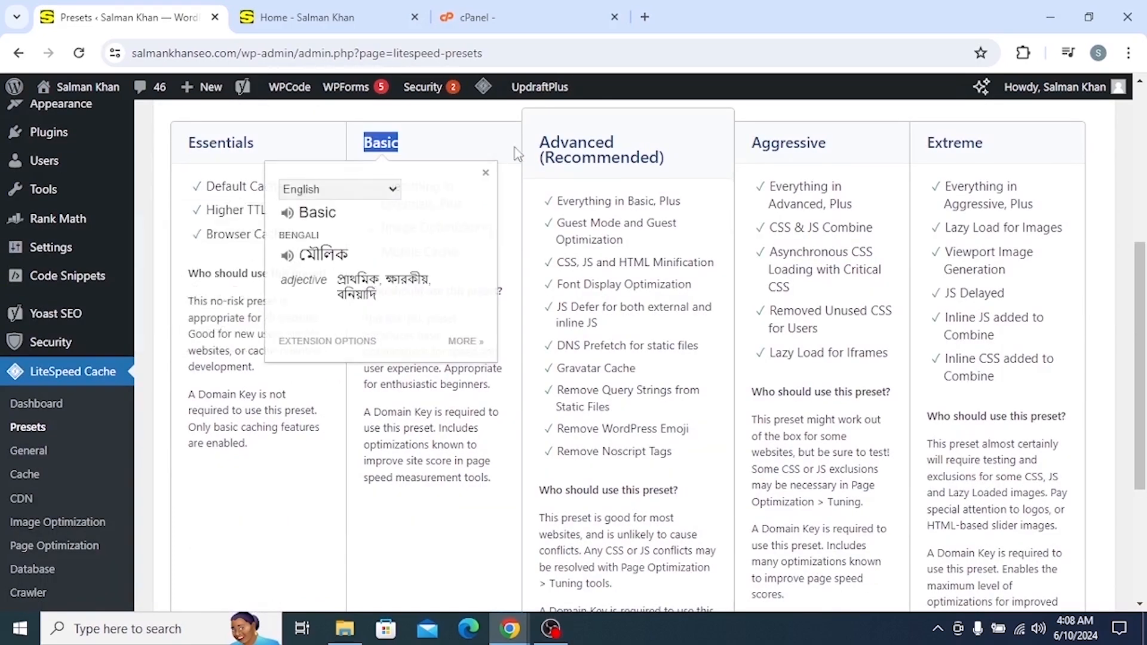
left_click_drag(536, 142, 667, 181)
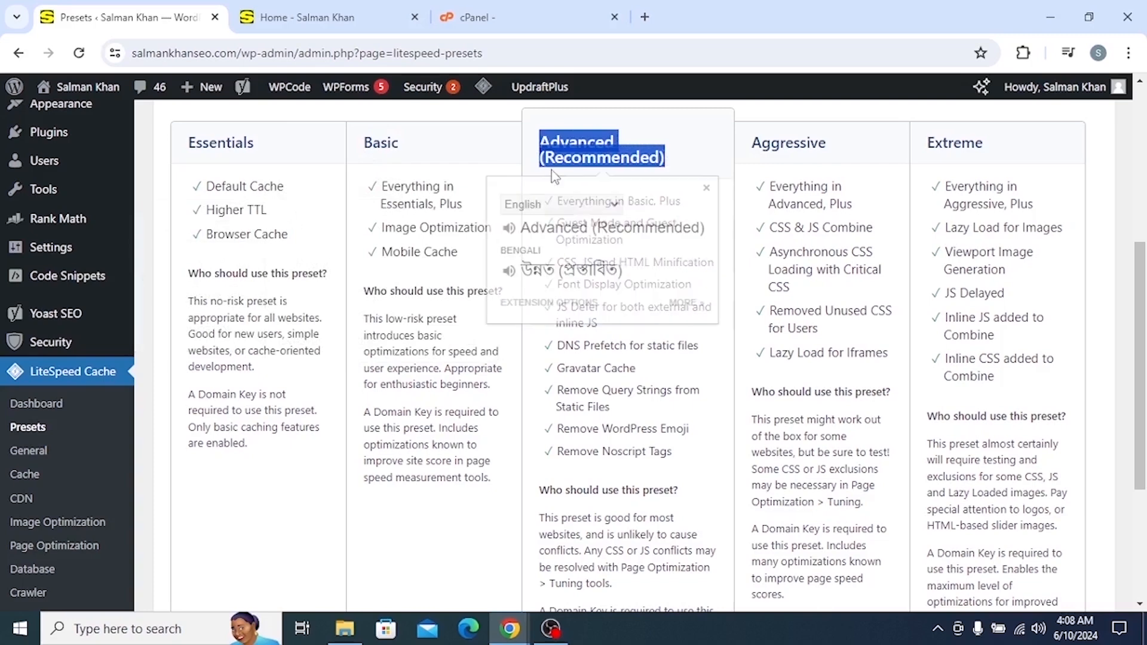
left_click(521, 274)
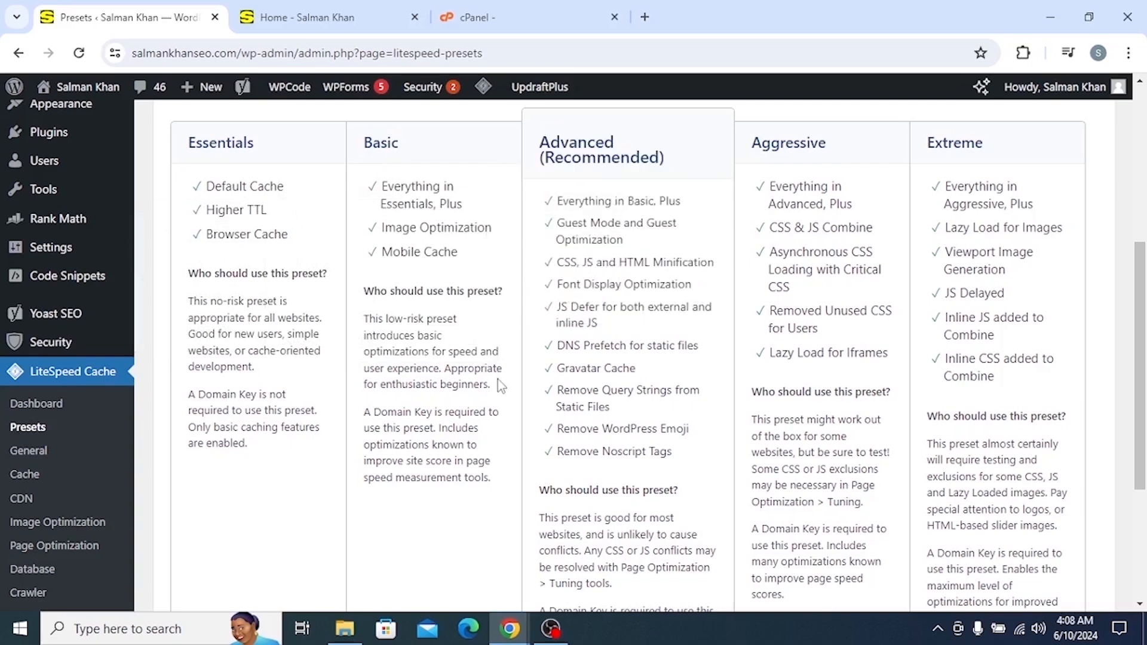
scroll(492, 185, "down", 4)
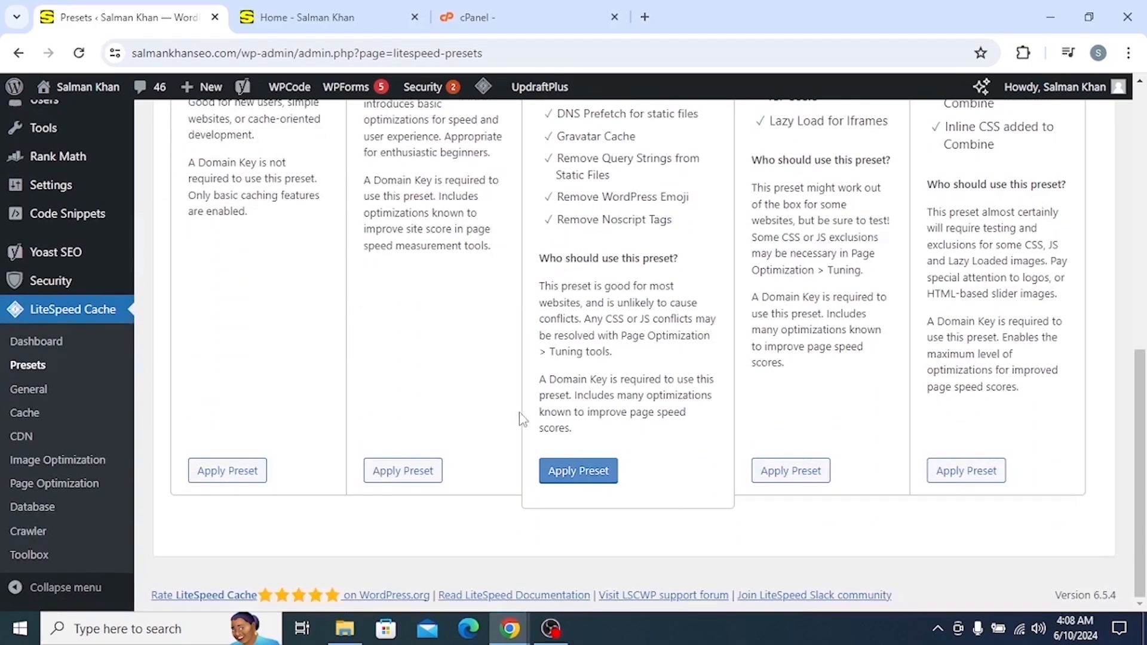
middle_click(507, 514)
scroll(507, 515, "up", 5)
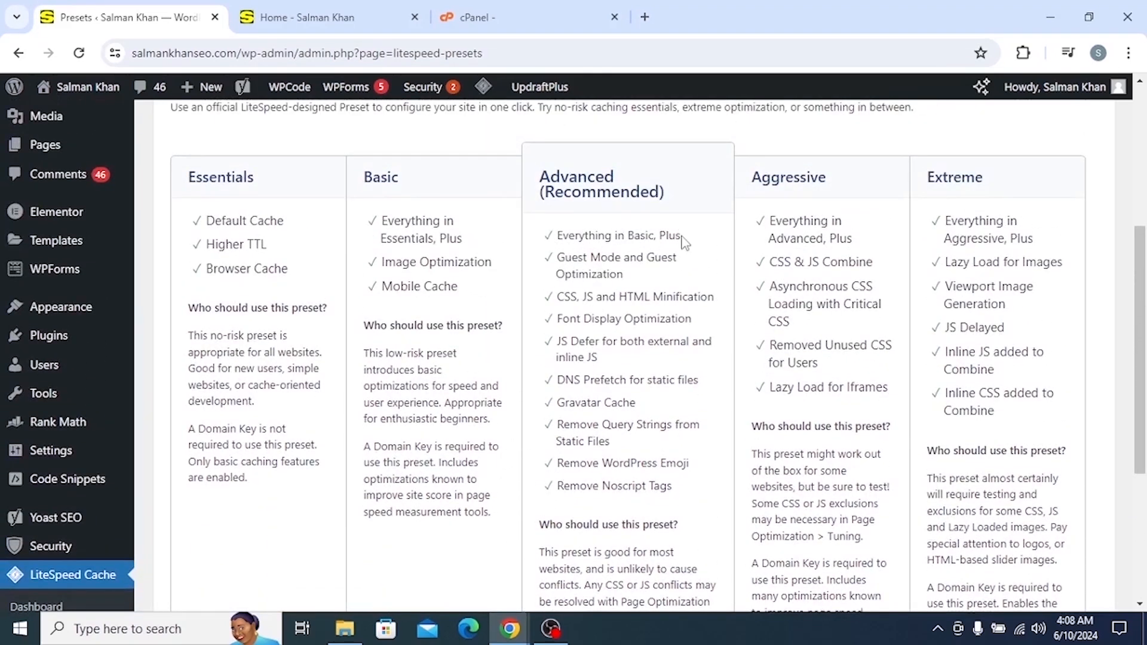
Review the Advanced preset's first features, including everything in Basic, guest mode, CSS/JS/HTML minification and font display optimization.
left_click_drag(682, 239, 554, 236)
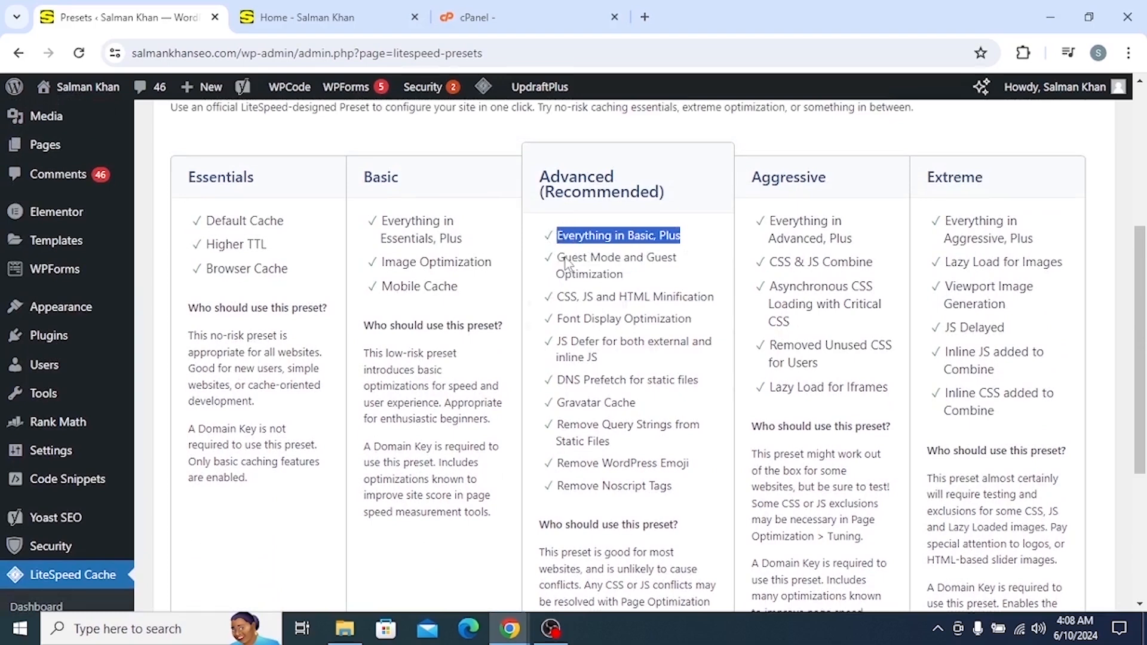
left_click(511, 223)
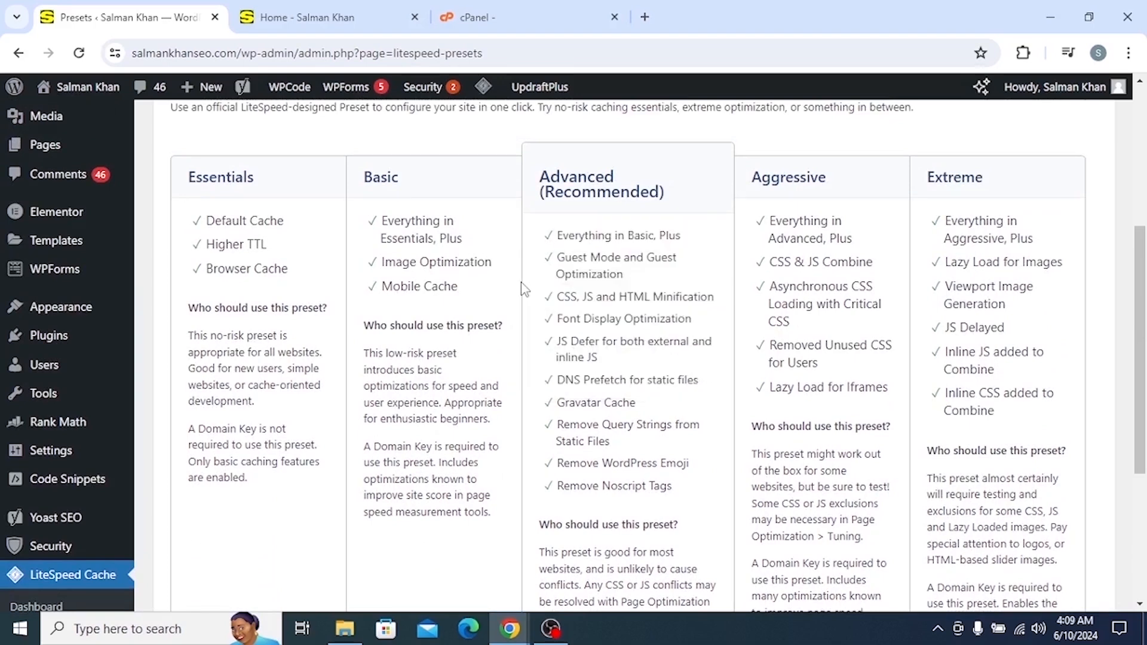
mouse_move(544, 259)
left_mouse_down()
mouse_move(683, 263)
mouse_move(558, 257)
left_mouse_up()
left_click(623, 265)
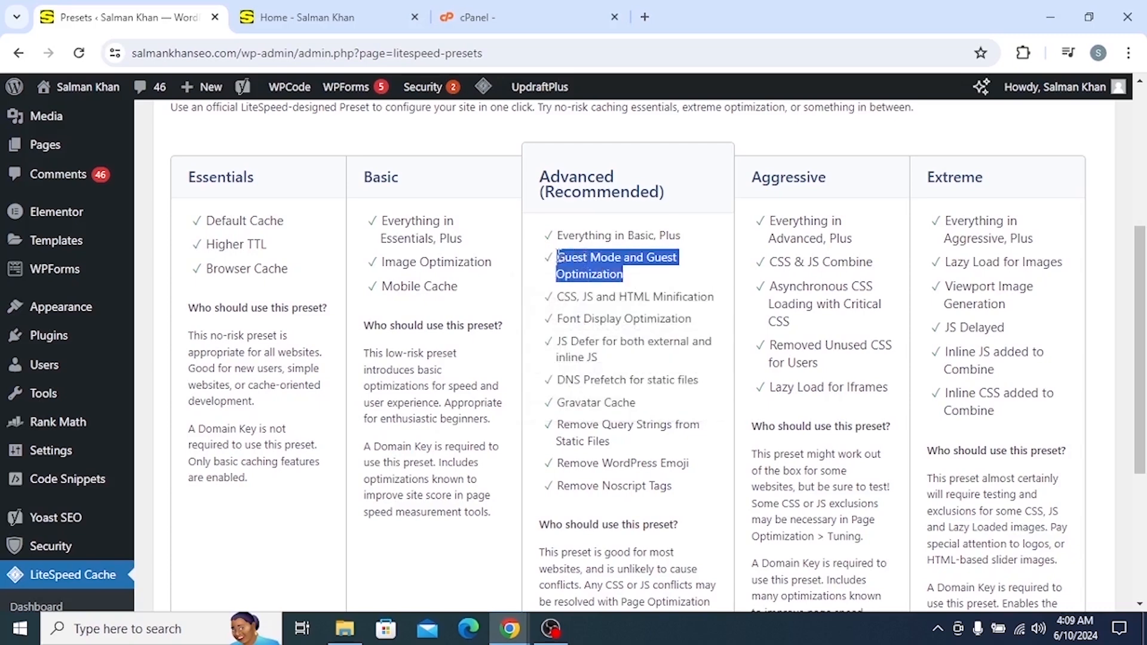
left_click(570, 316)
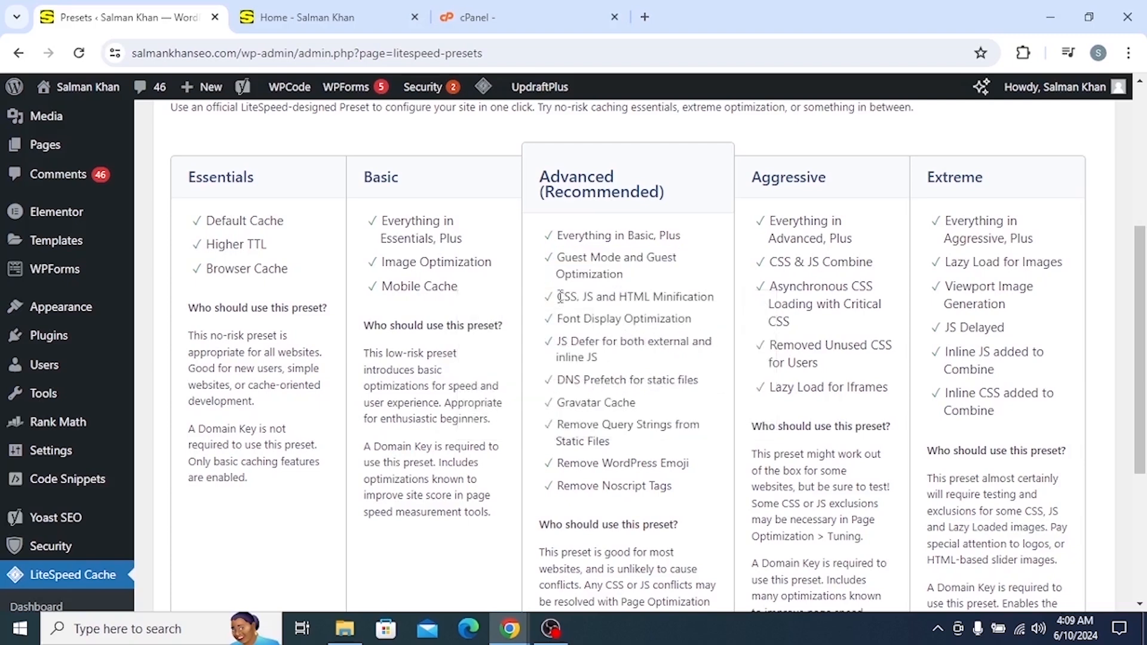
left_click_drag(559, 297, 715, 297)
left_click(634, 302)
left_click_drag(560, 318, 691, 318)
left_click(550, 318)
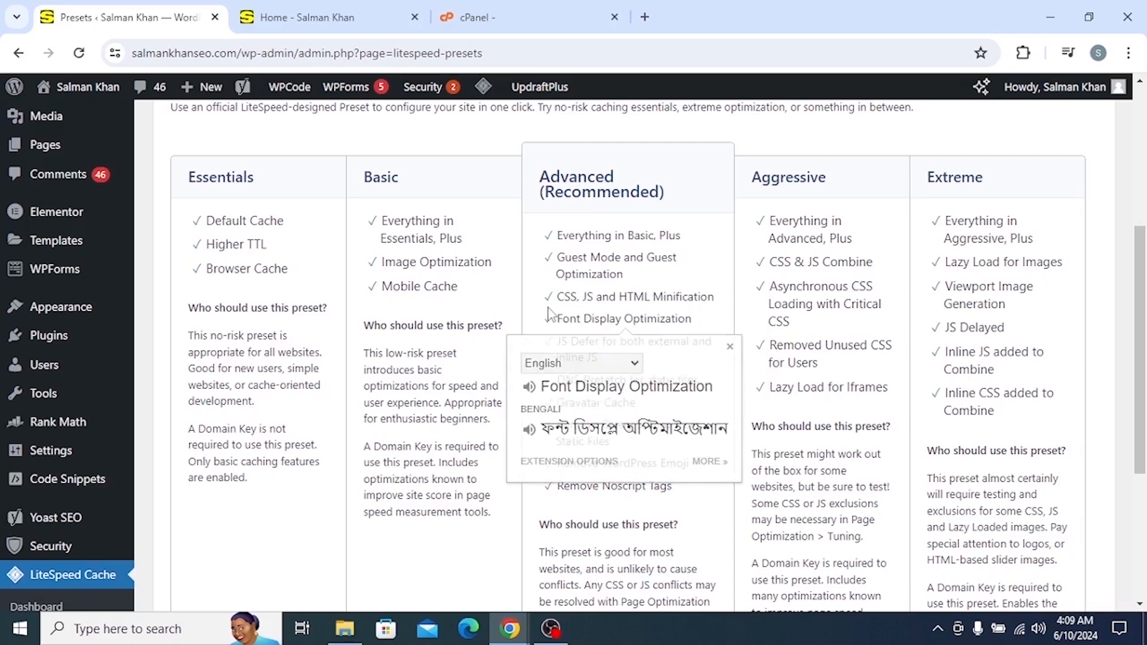
Review the Advanced preset's remaining features, from JS defer and DNS prefetch to Gravatar cache and query string removal.
left_click_drag(557, 343, 607, 366)
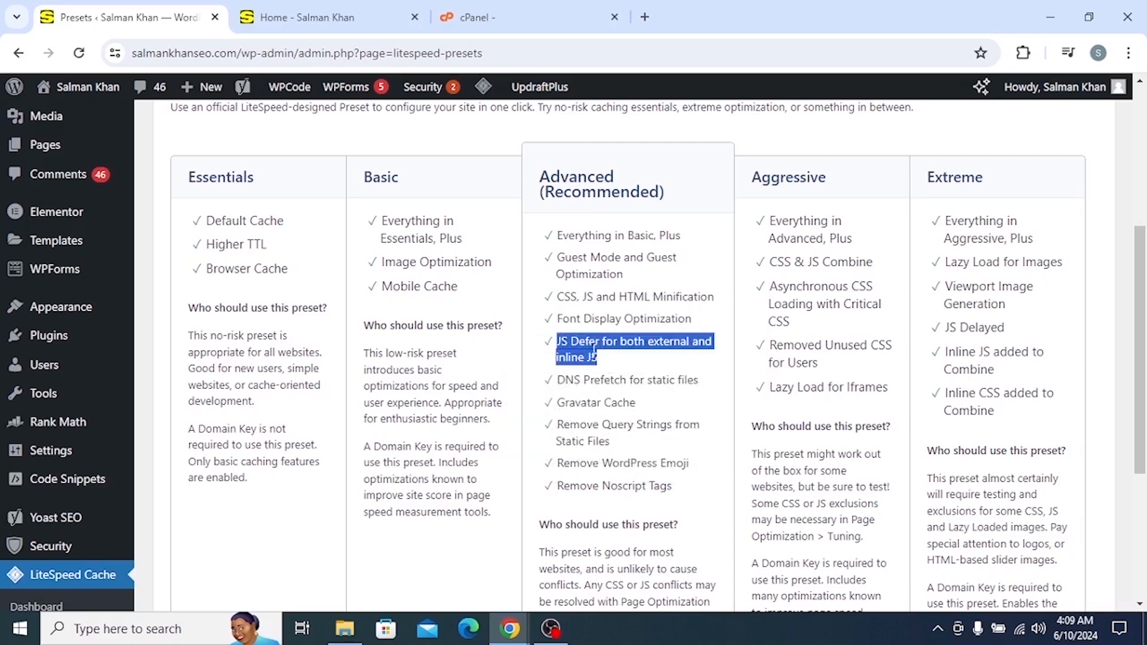
left_click(579, 380)
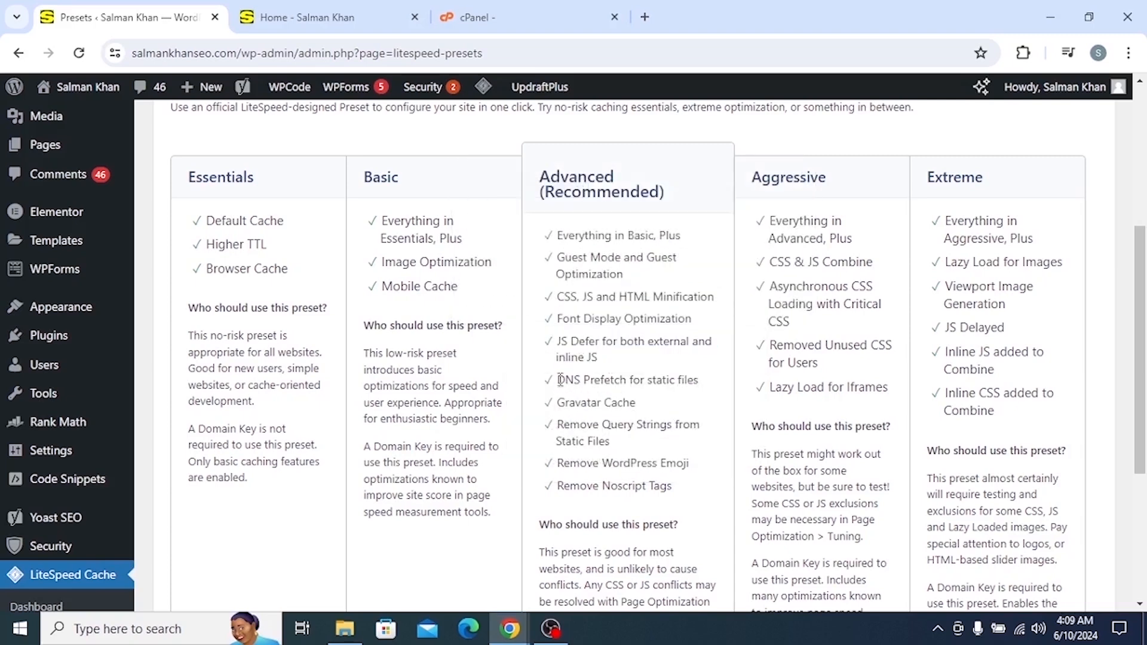
left_click_drag(560, 380, 697, 381)
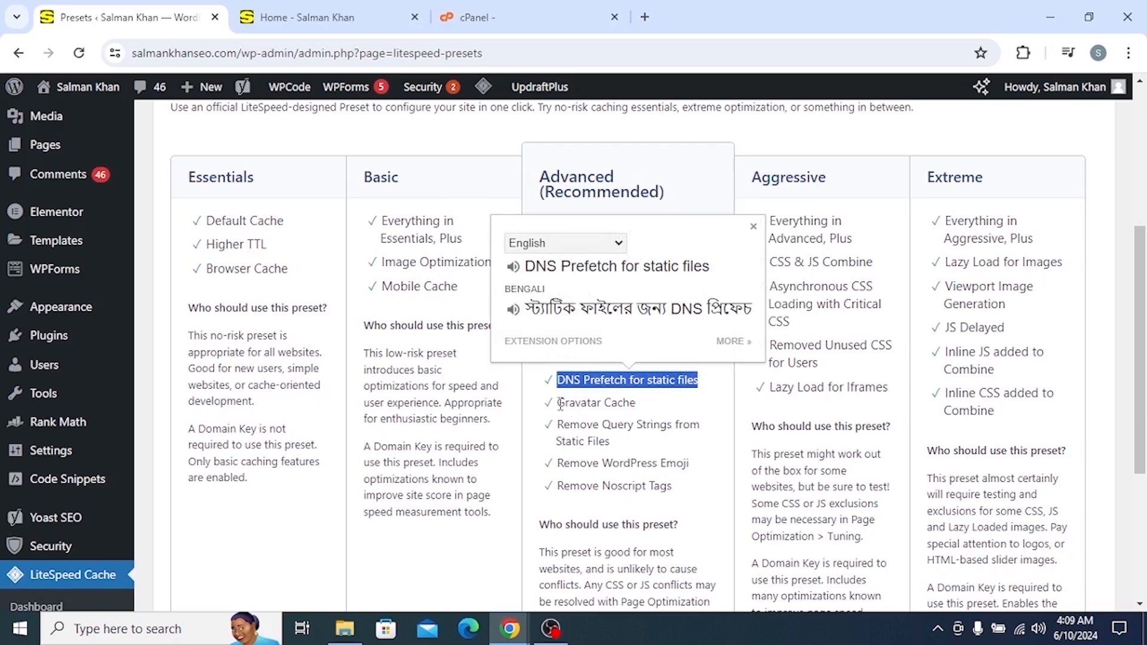
left_click_drag(561, 404, 635, 404)
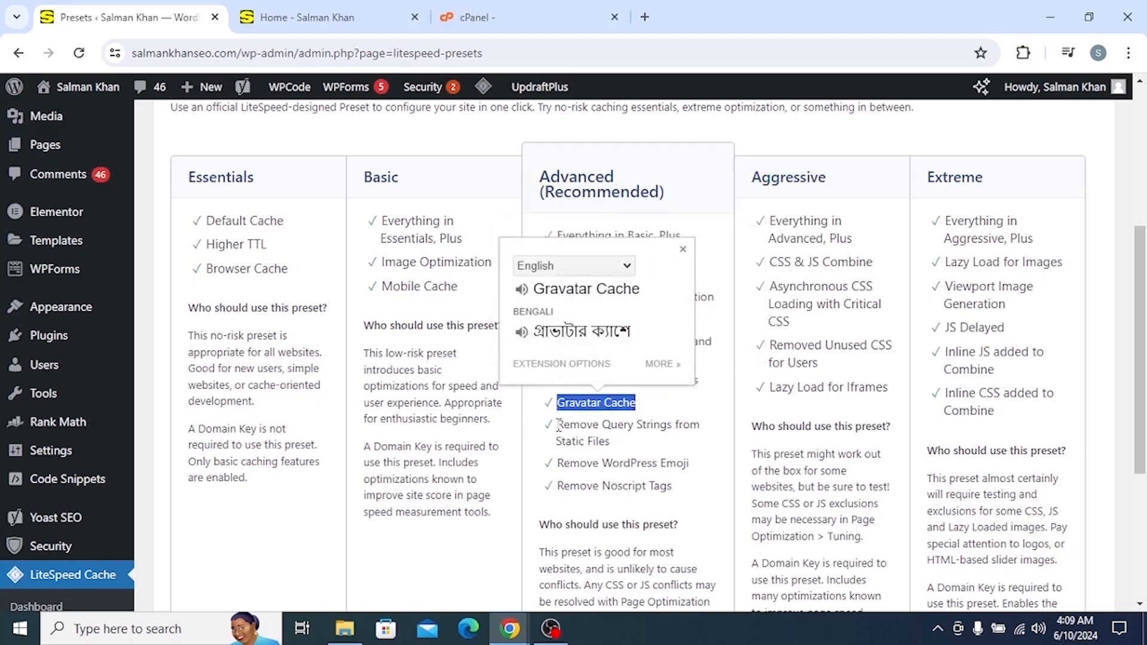
left_click_drag(557, 425, 610, 442)
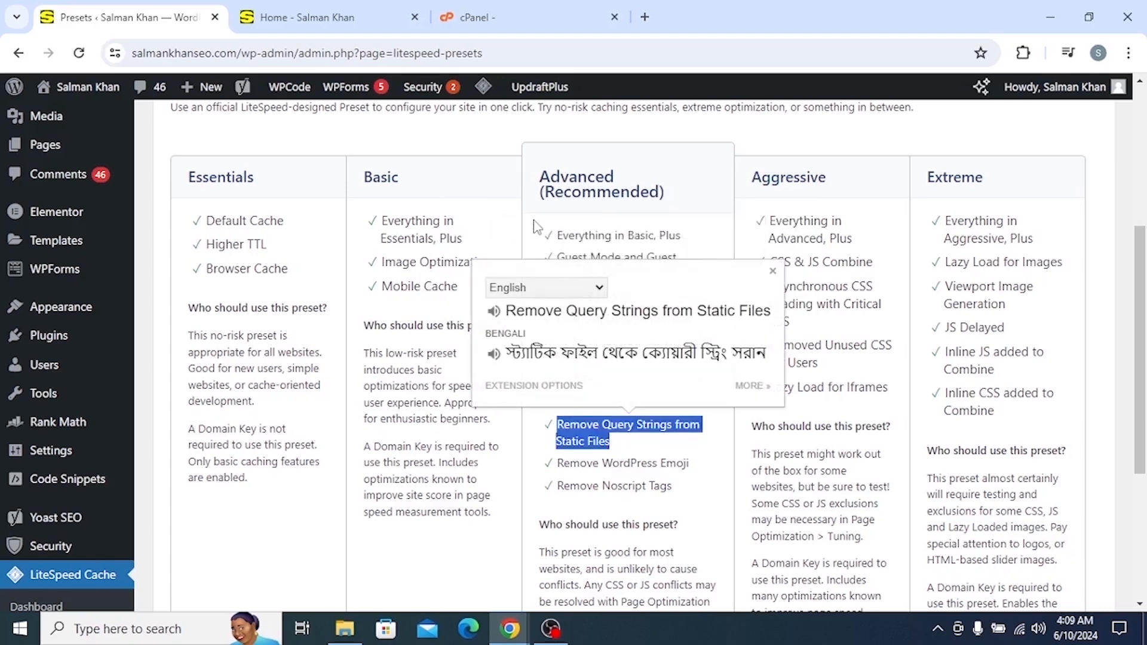
left_click(507, 242)
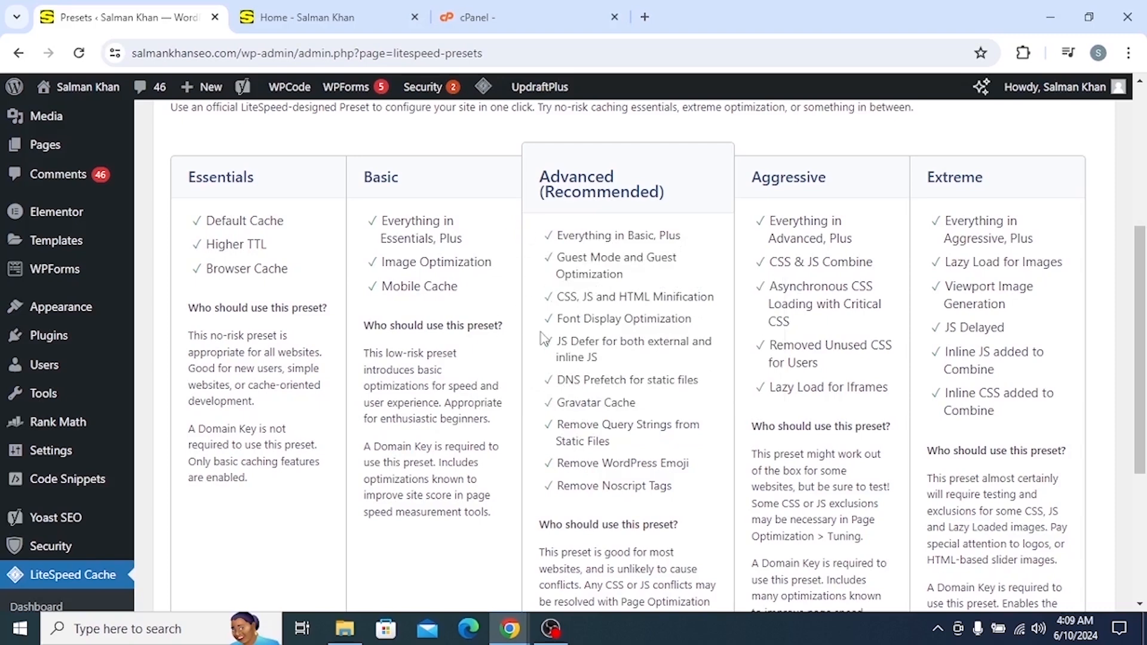
left_click_drag(550, 175, 609, 486)
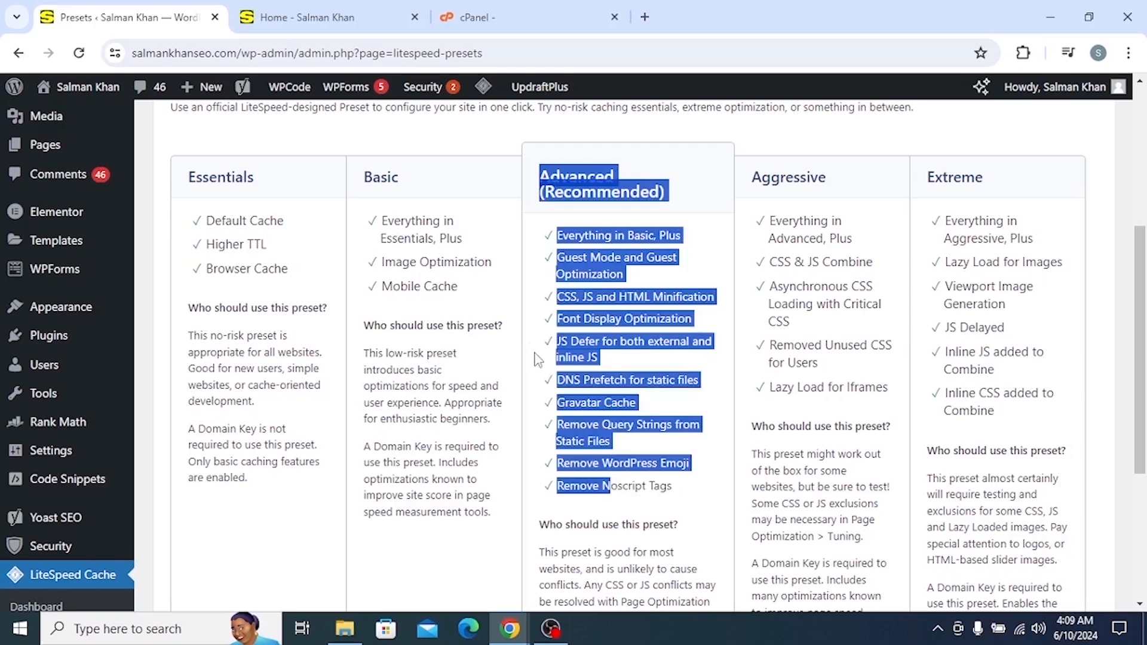
left_click(540, 328)
Examine who each standard preset is meant for and where the Essentials preset can be applied.
scroll(538, 353, "down", 3)
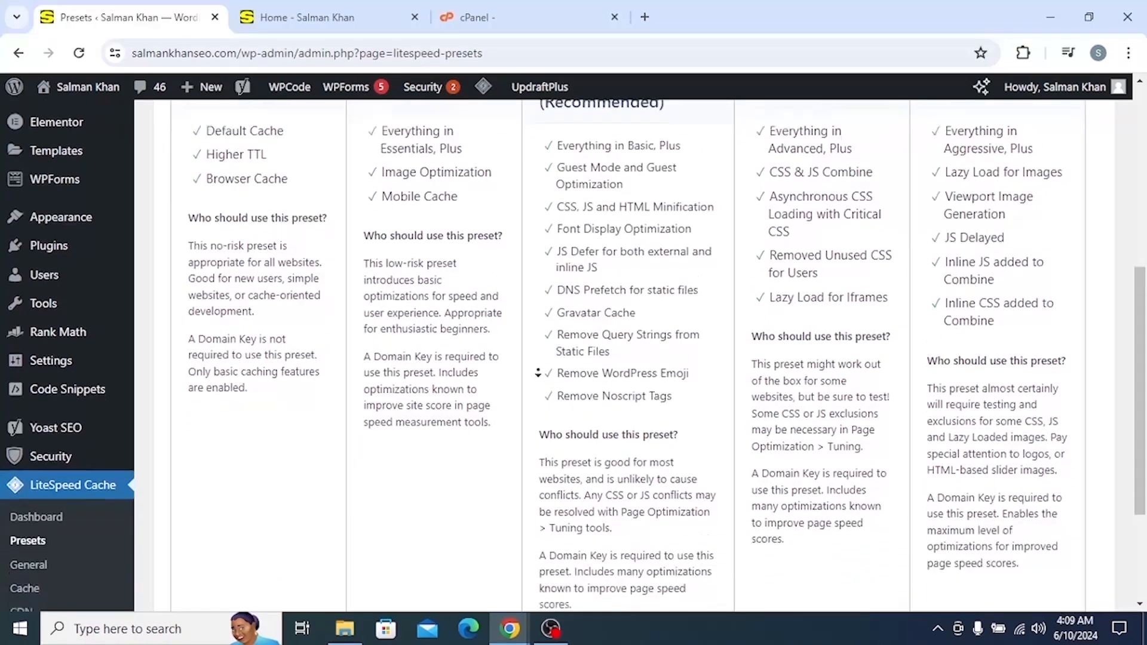
scroll(538, 373, "down", 1)
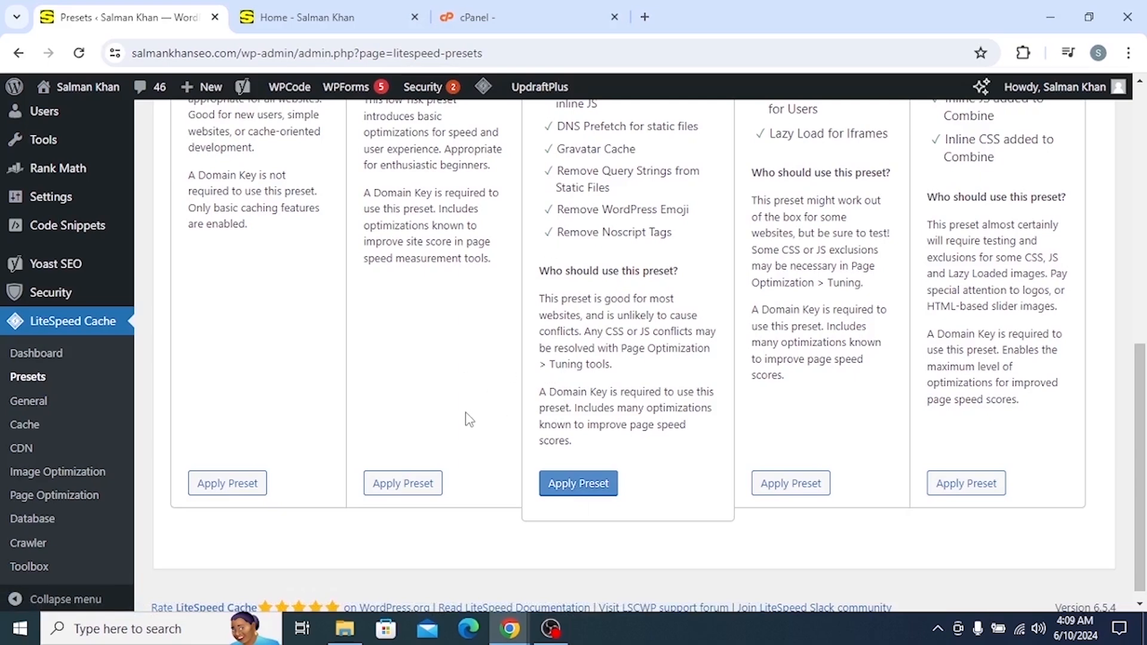
scroll(470, 419, "up", 5)
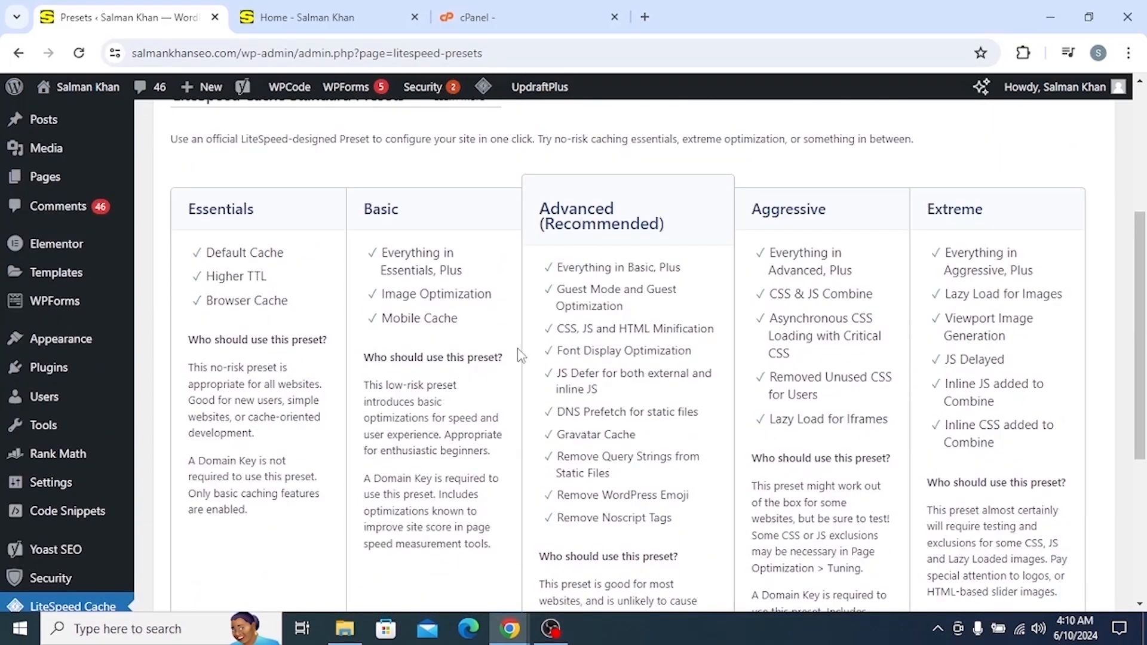
left_click_drag(188, 210, 262, 217)
left_click(192, 207)
scroll(289, 248, "down", 5)
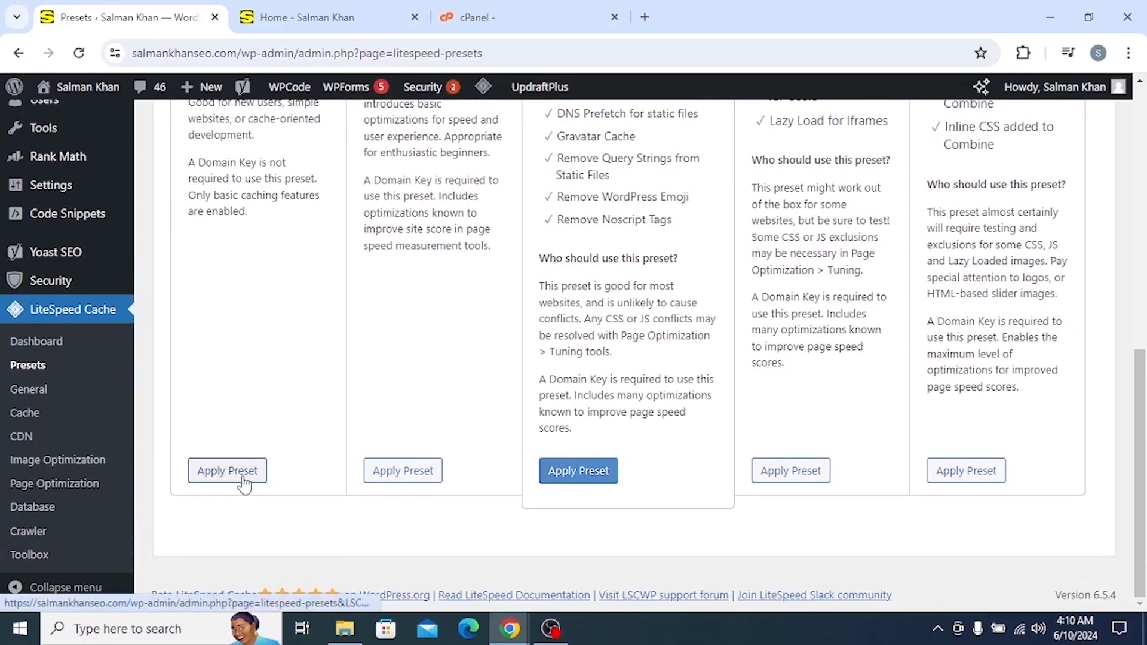
scroll(276, 421, "up", 5)
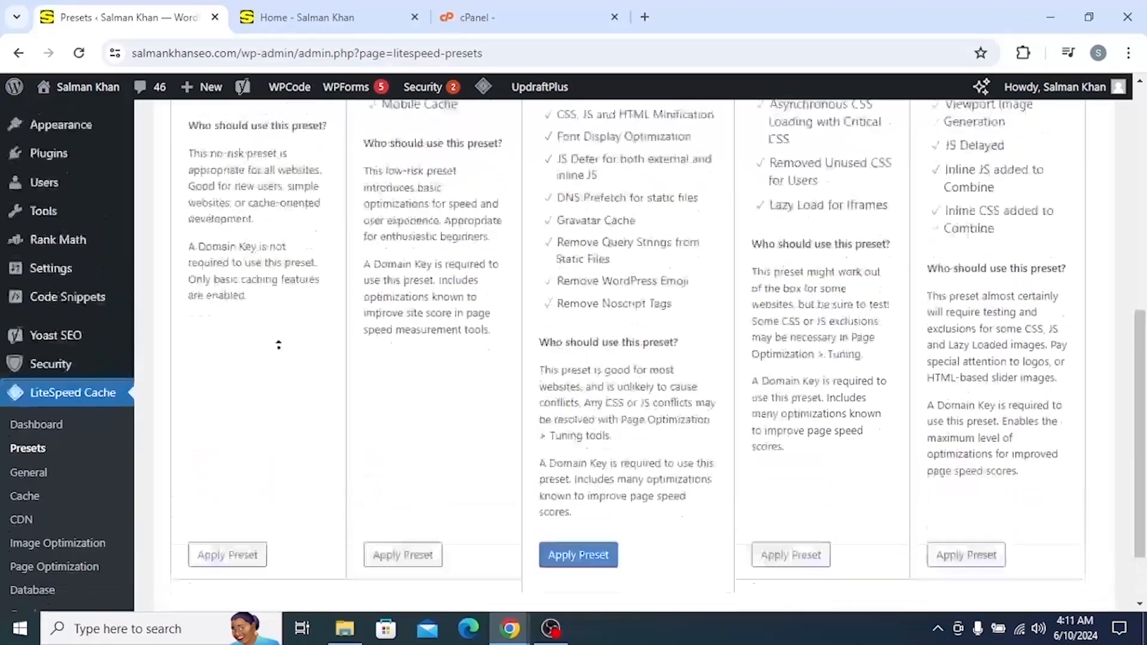
scroll(283, 353, "down", 4)
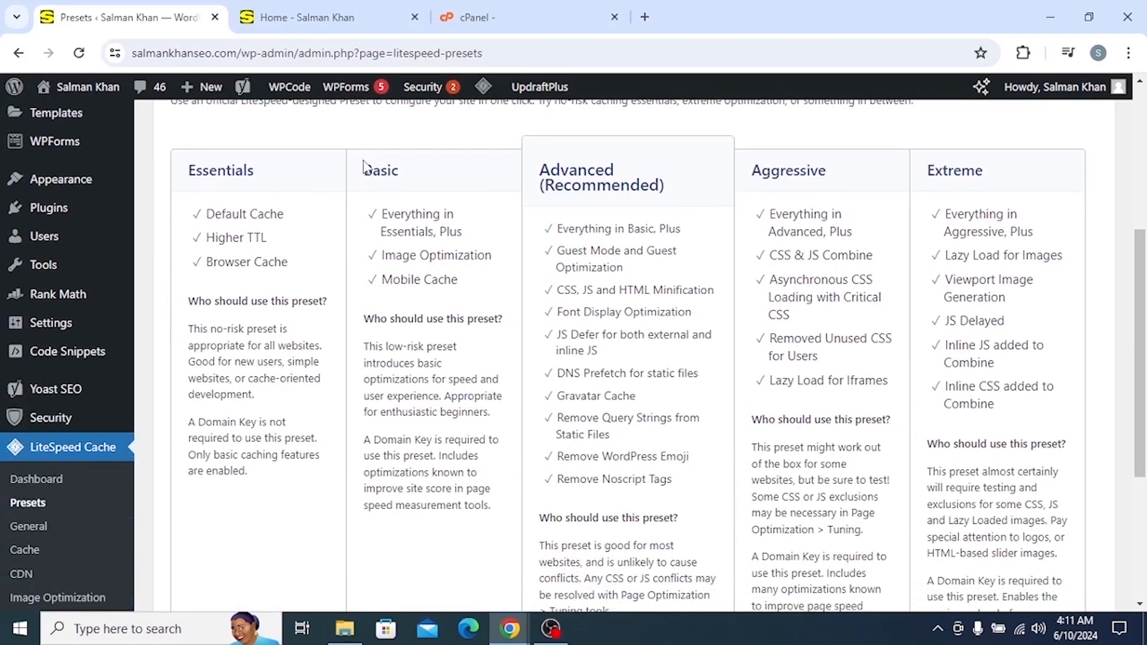
Compare the Basic and Advanced (Recommended) presets once more and return to the beginning of the Presets page.
left_click_drag(364, 171, 416, 200)
left_click(453, 202)
left_click_drag(538, 169, 572, 227)
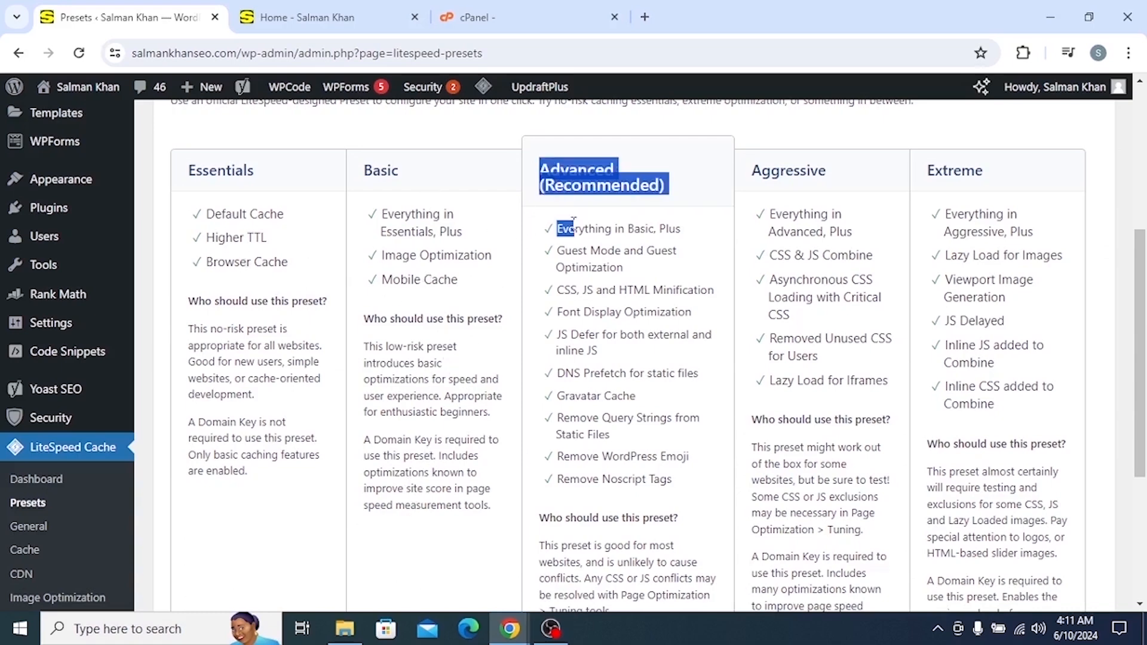
left_click(541, 221)
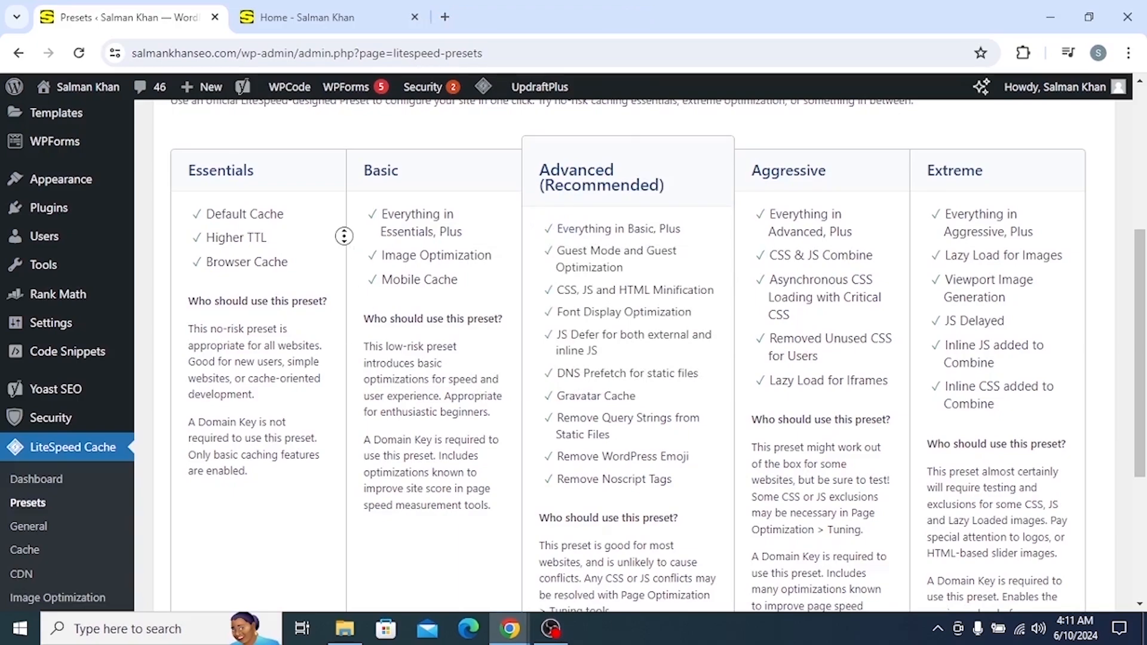
scroll(343, 236, "down", 4)
scroll(345, 309, "up", 4)
scroll(348, 248, "up", 5)
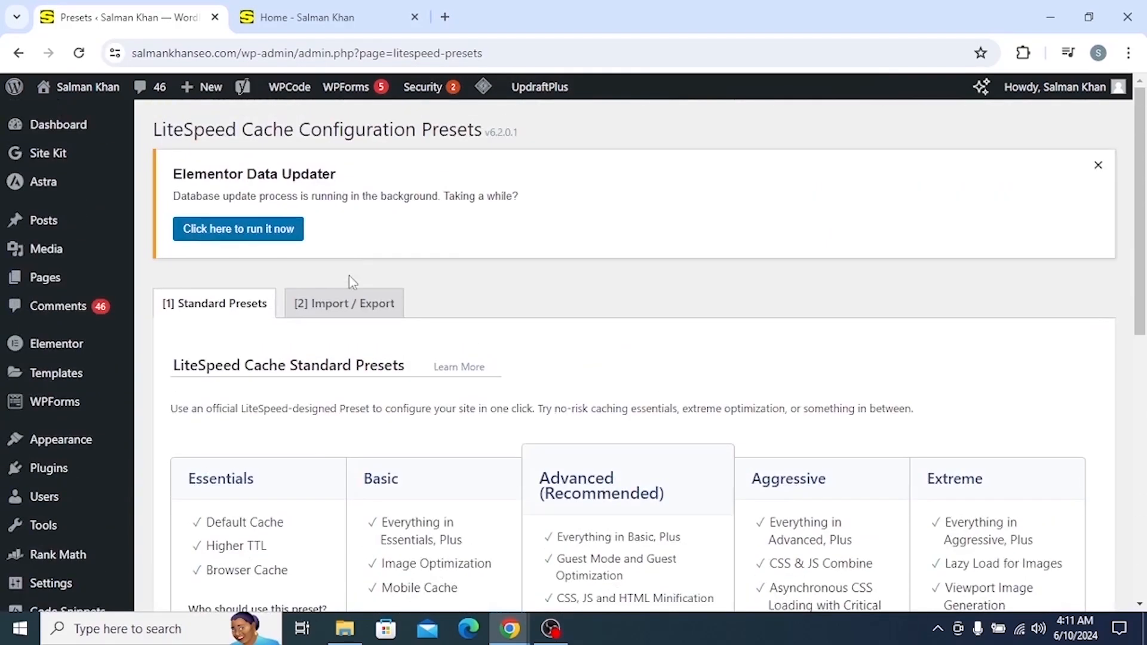
Go back to the plugin's Toolbox page, and reload the site's home page in its own browser tab.
left_click(18, 53)
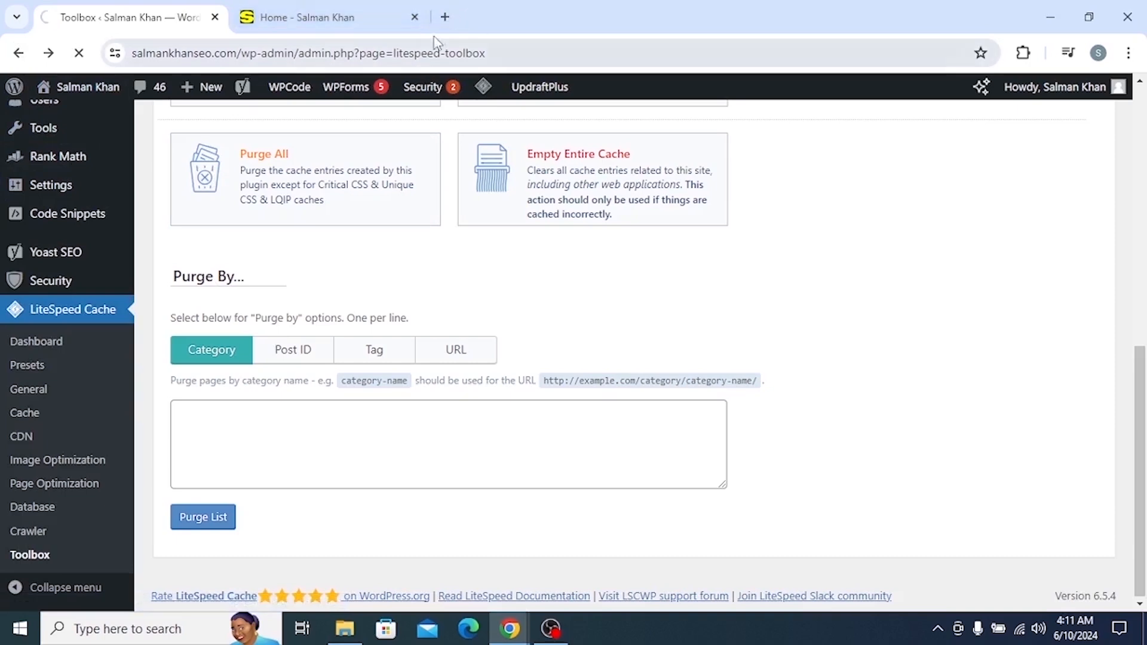
left_click(444, 17)
left_click(422, 346)
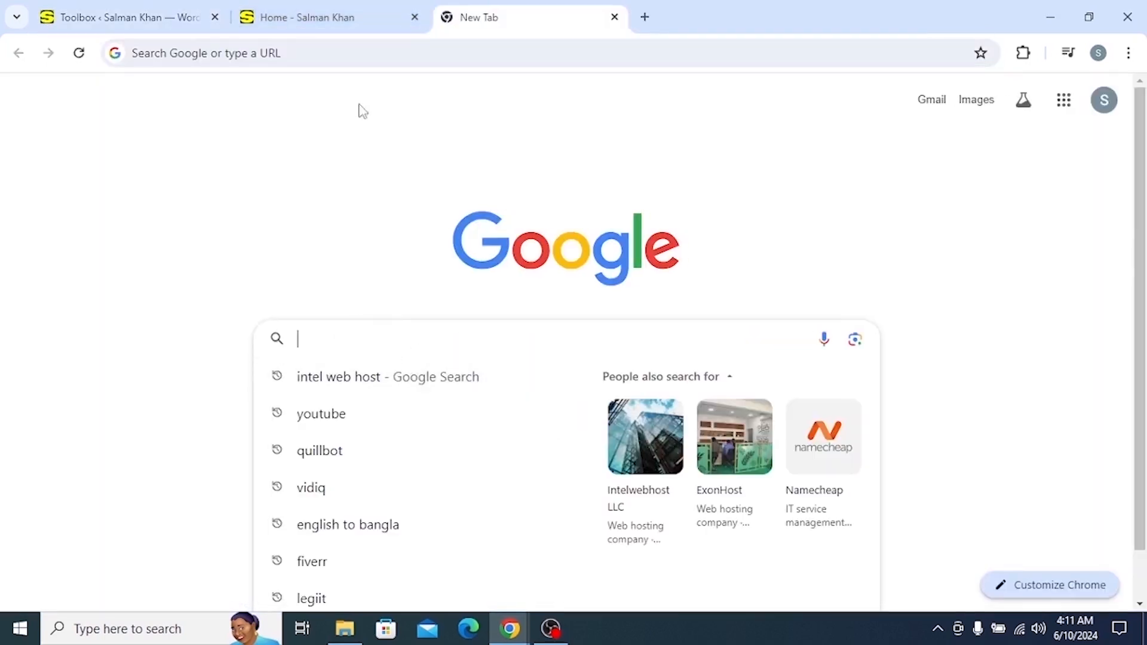
left_click(311, 16)
left_click(79, 53)
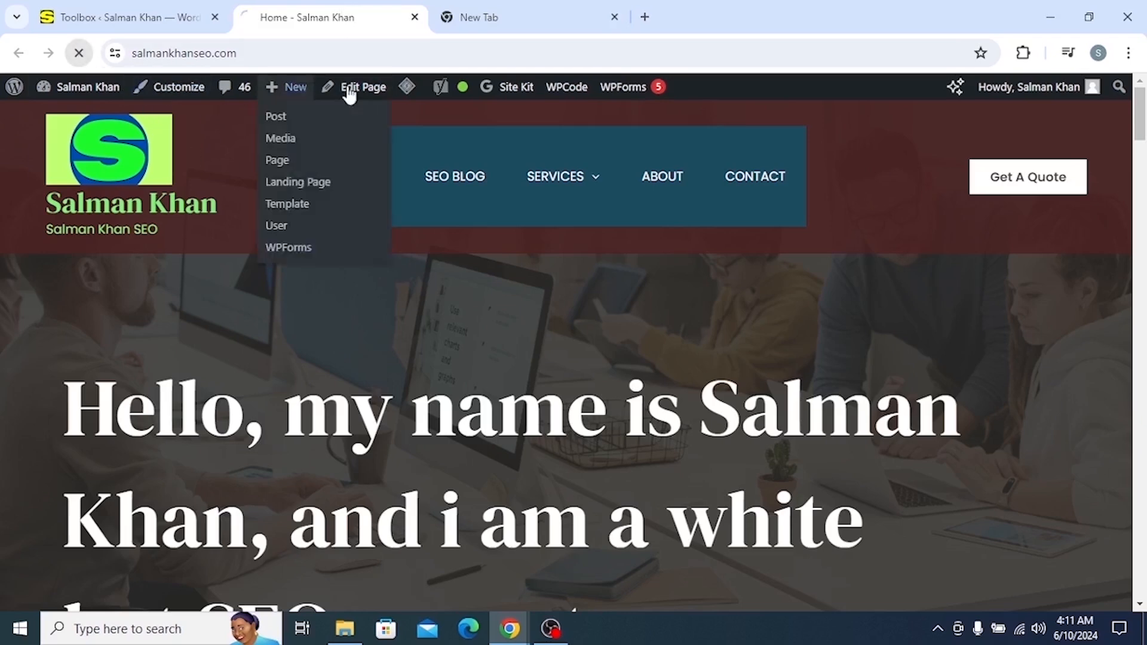
Search Google for "pagespeed insights" in the new browser tab and open the PageSpeed Insights site.
left_click(485, 21)
type("pa")
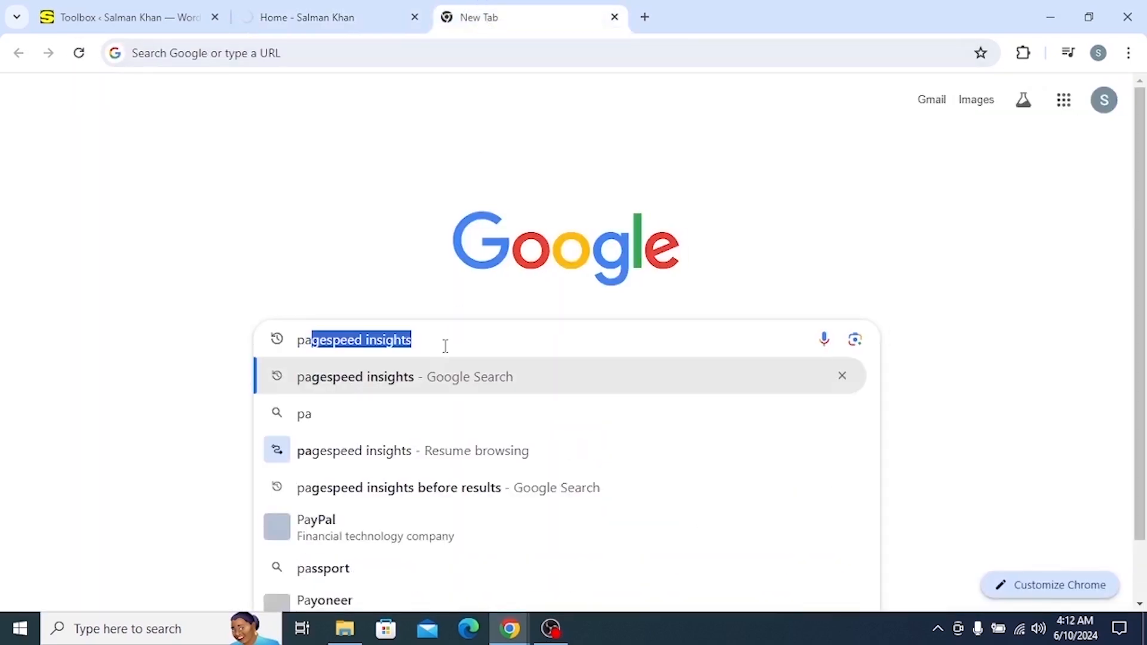
key("Return")
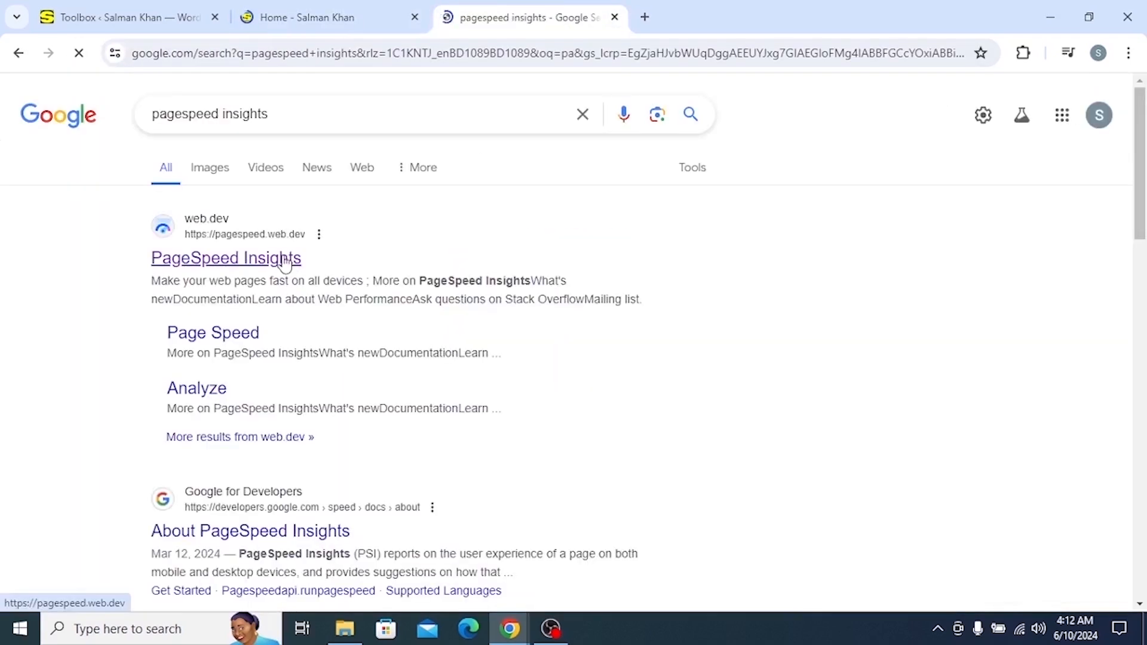
left_click(285, 259)
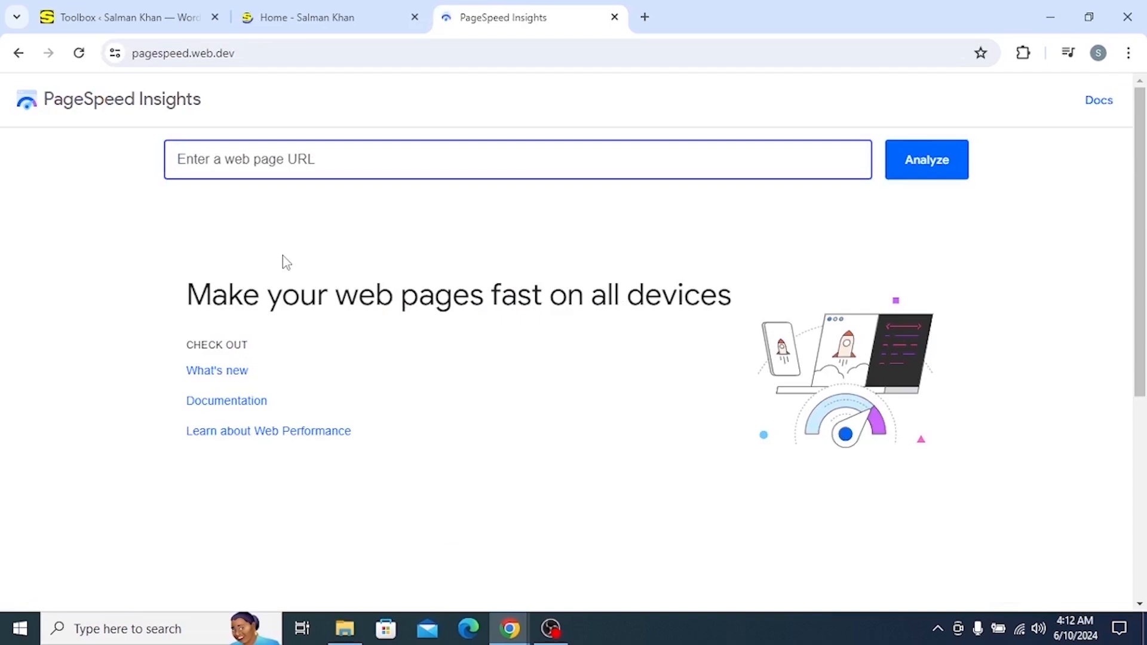
Check how the reloaded home page displays and return to the plugin's Toolbox page.
left_click(169, 29)
left_click(298, 24)
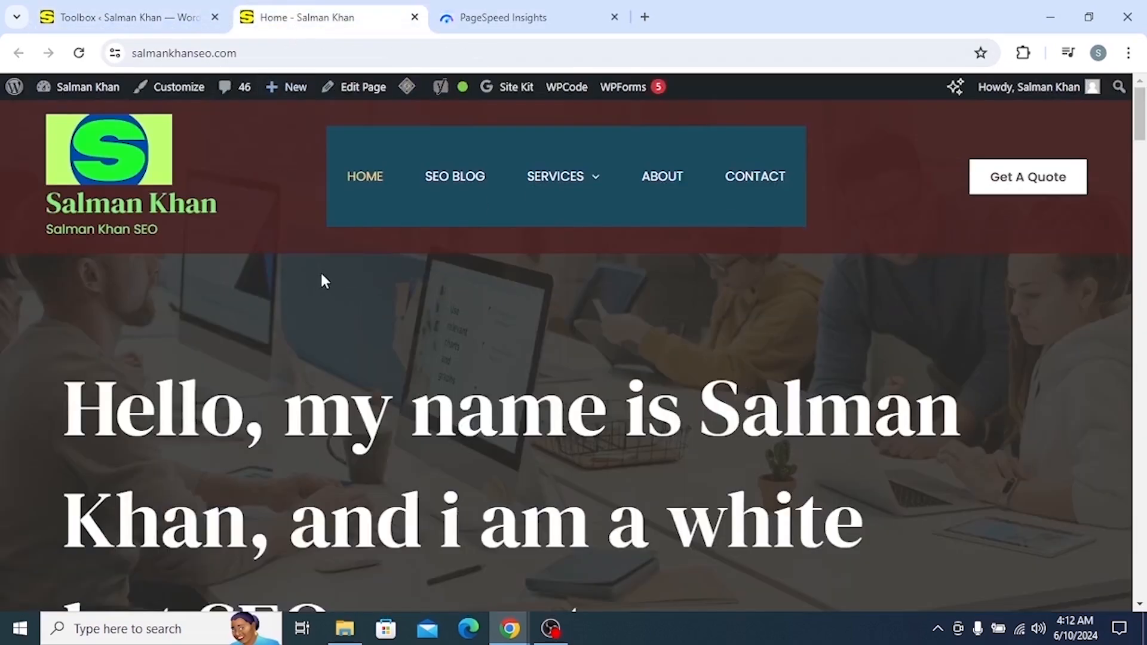
left_click(148, 13)
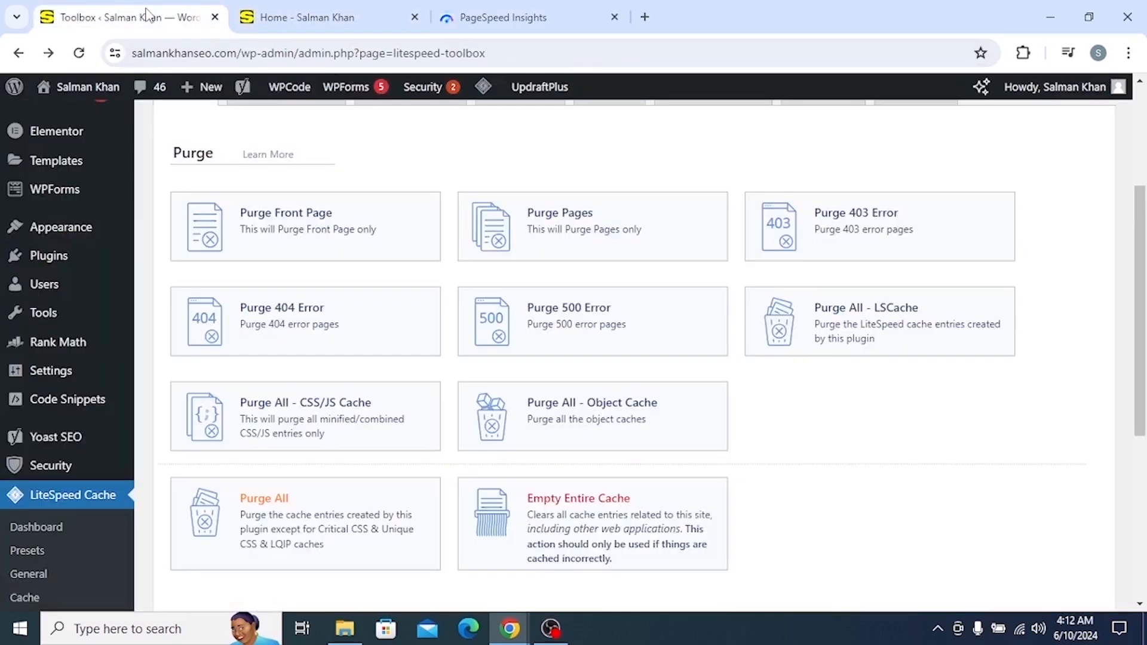
left_click(19, 53)
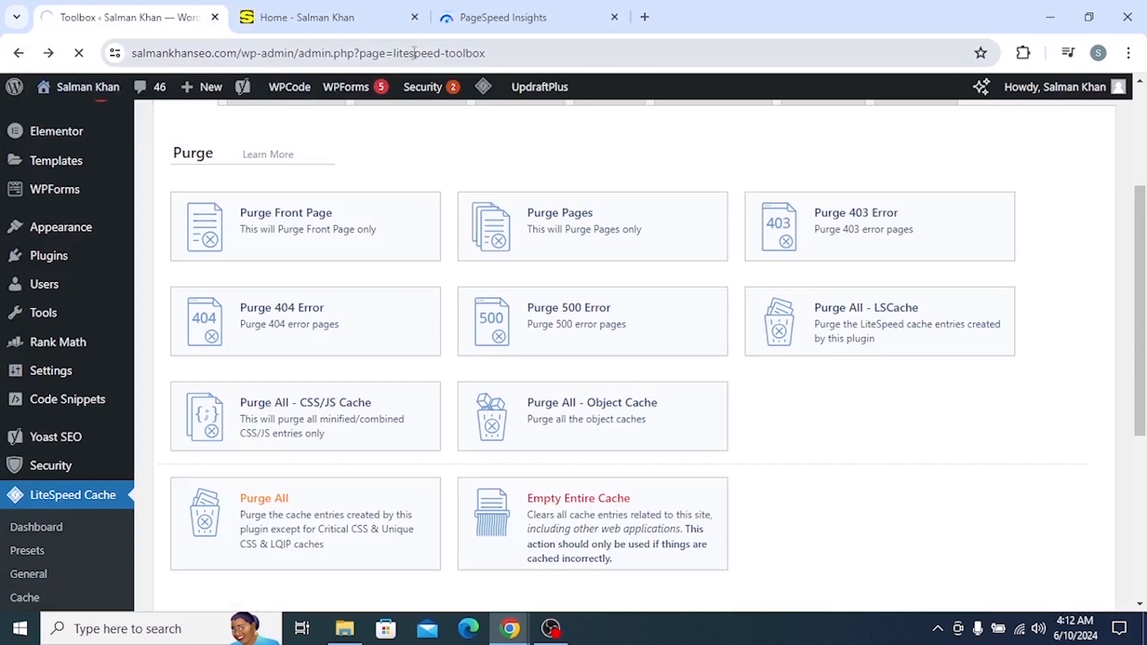
Copy the site's root URL from the Toolbox page's address and paste it as the web page URL in PageSpeed Insights.
left_click(282, 61)
left_click(241, 53)
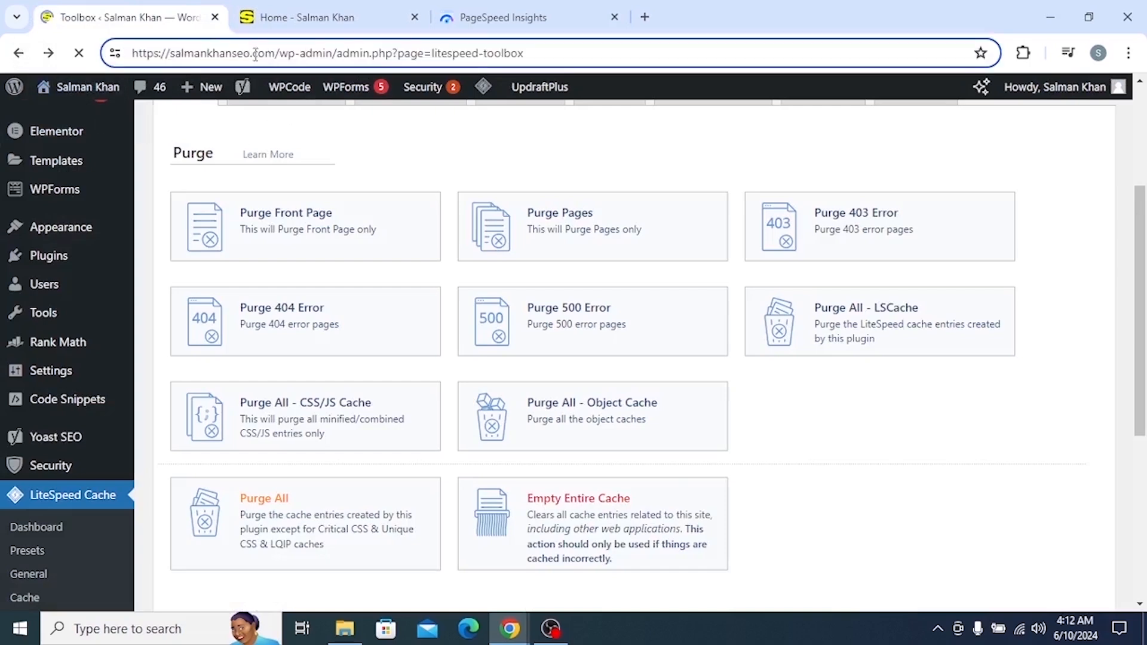
left_click_drag(279, 54, 118, 55)
right_click(170, 56)
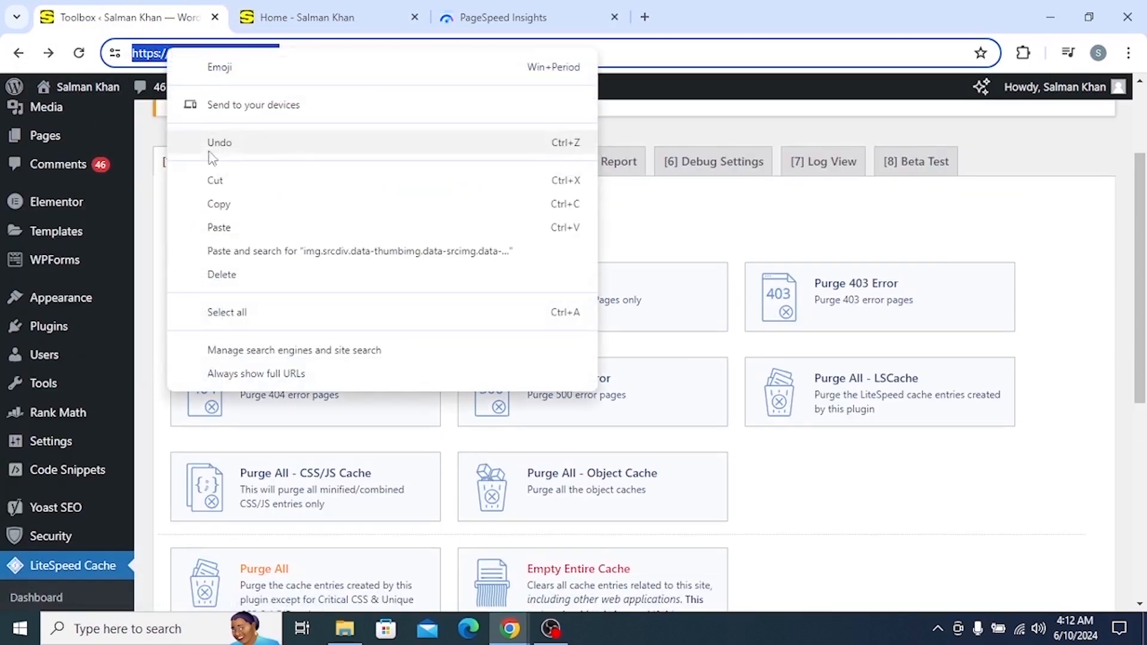
left_click(219, 203)
left_click(515, 18)
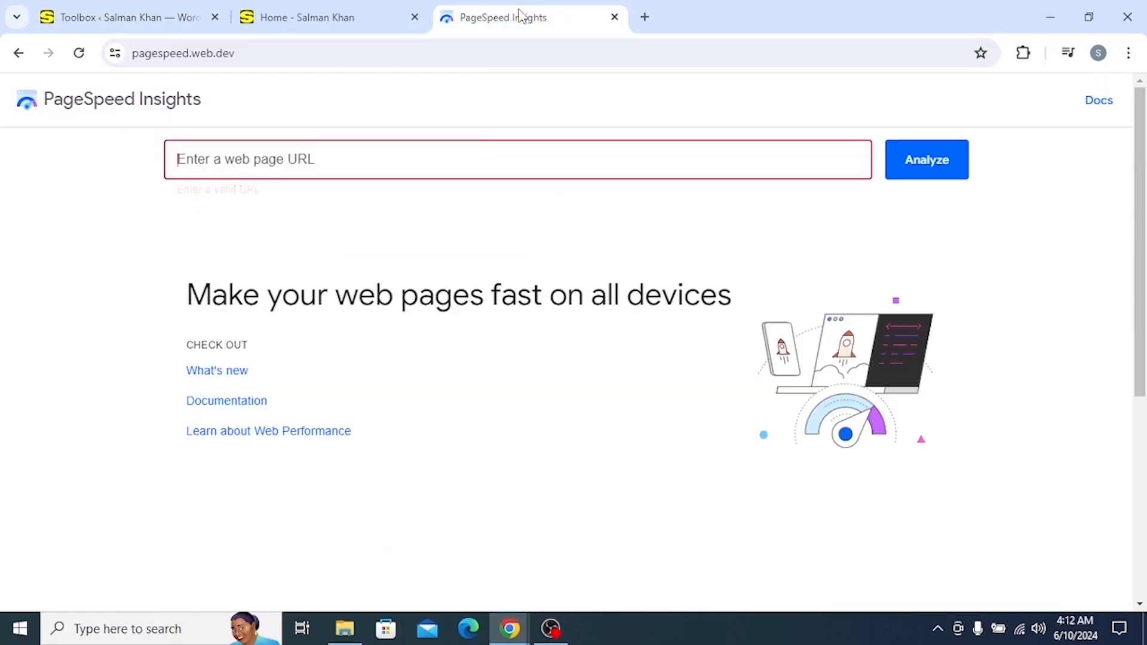
right_click(333, 165)
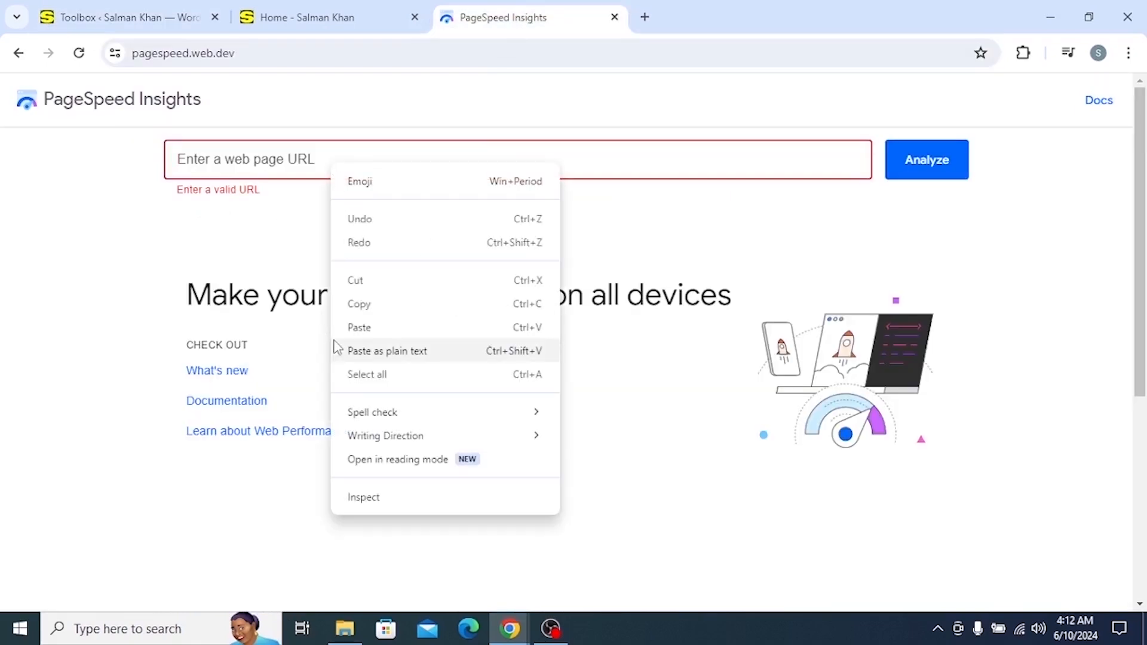
left_click(359, 327)
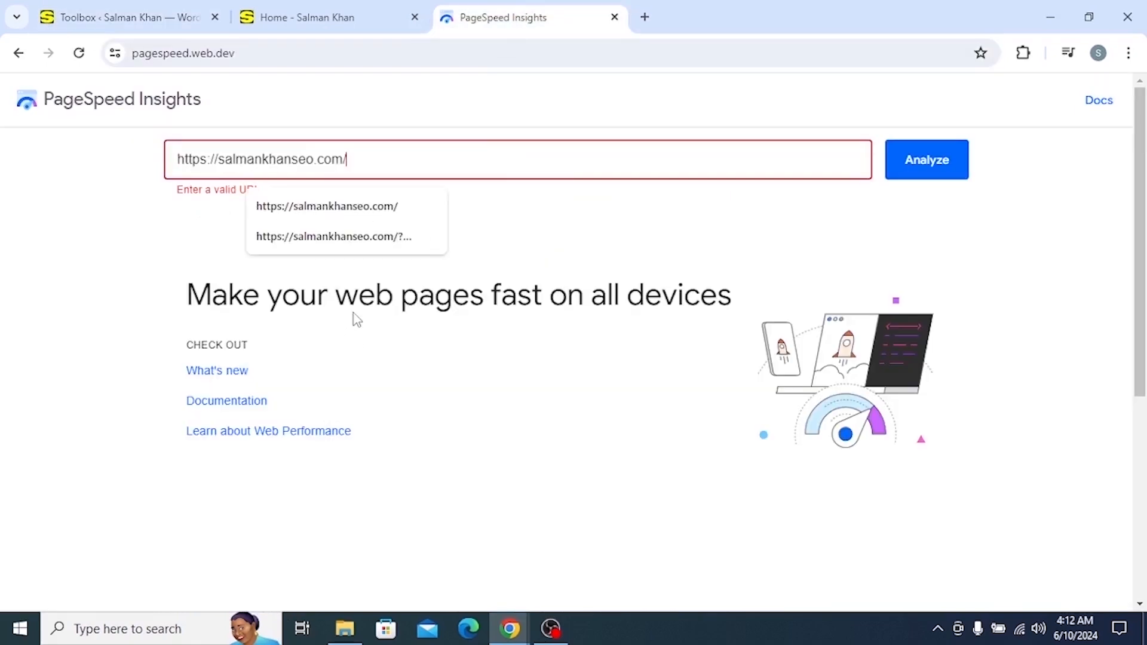
Run the PageSpeed Insights analysis of the site's root URL and view the mobile and desktop results.
left_click(183, 264)
left_click(396, 159)
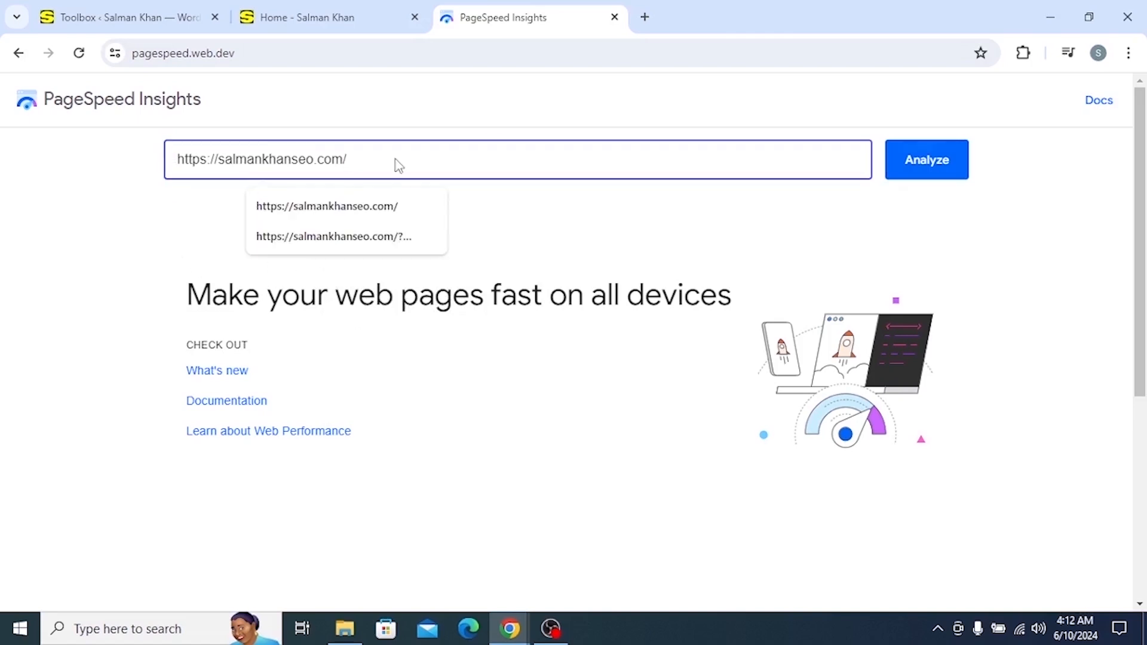
key("Return")
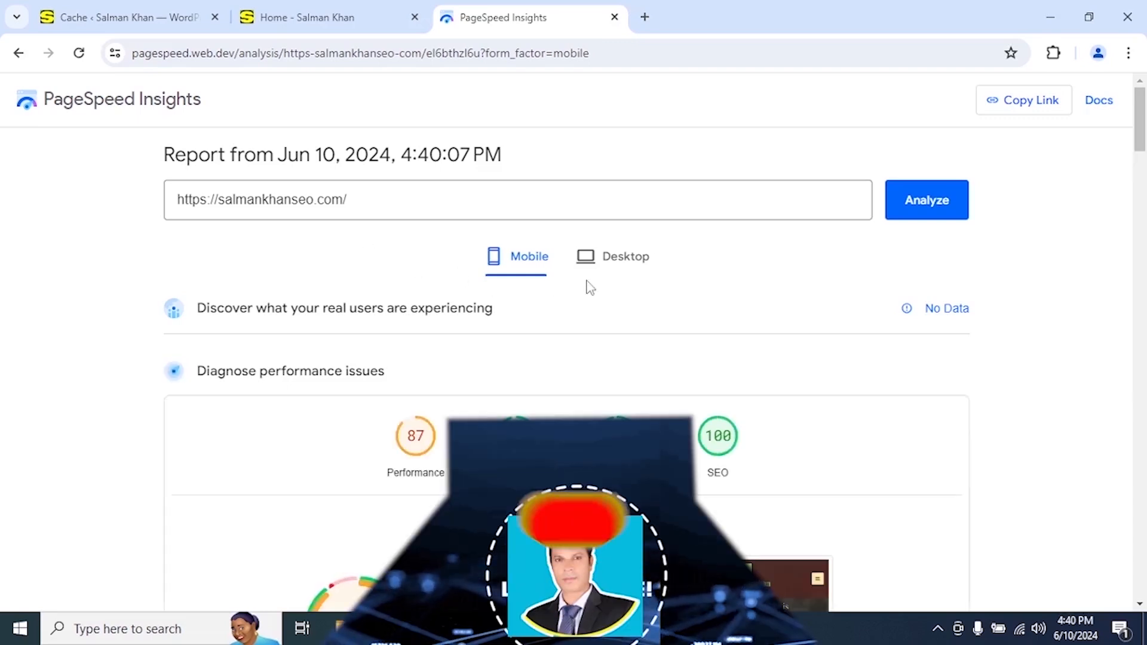
left_click(613, 268)
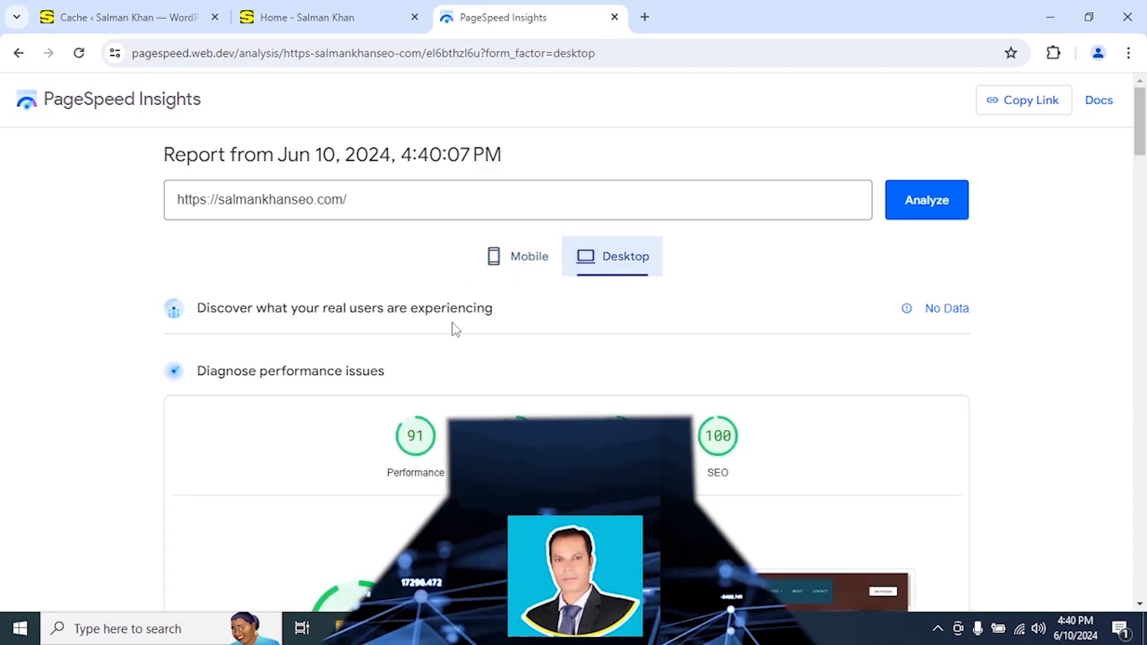
scroll(384, 346, "down", 1)
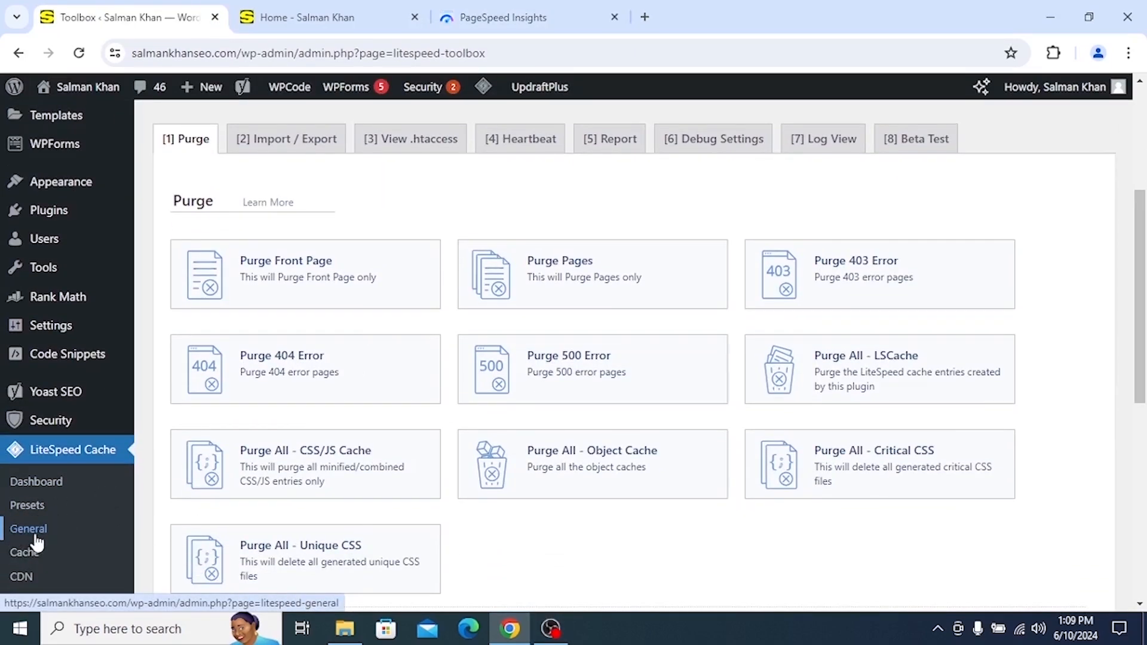
Switch to the LiteSpeed Cache General settings and set Automatically Upgrade to ON.
left_click(18, 535)
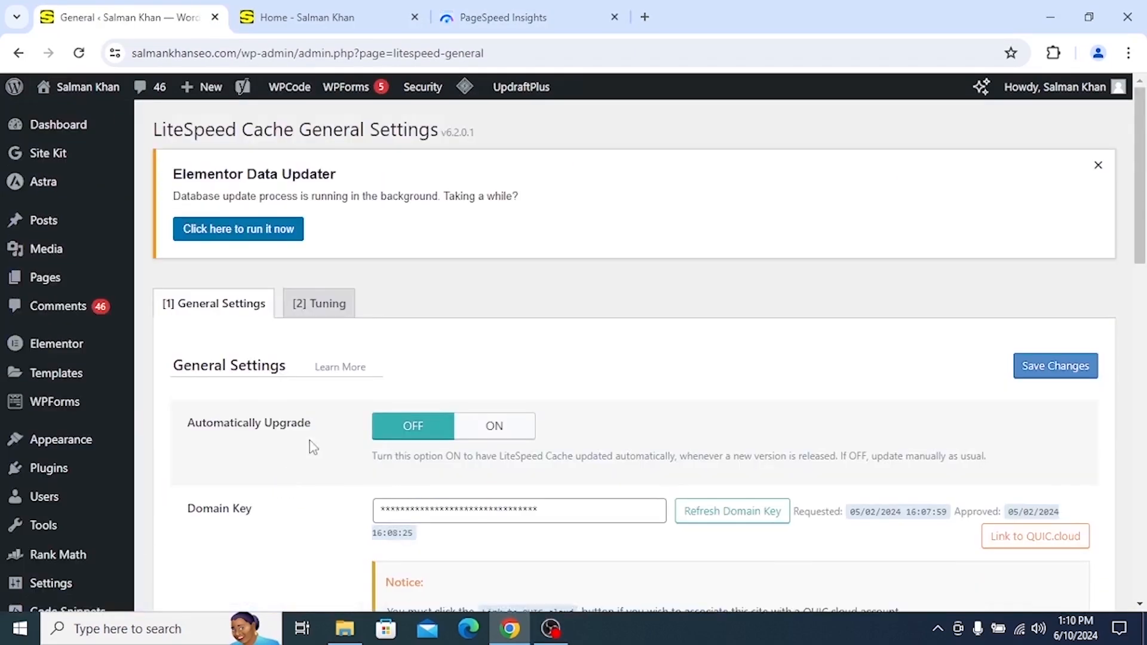
scroll(412, 323, "down", 3)
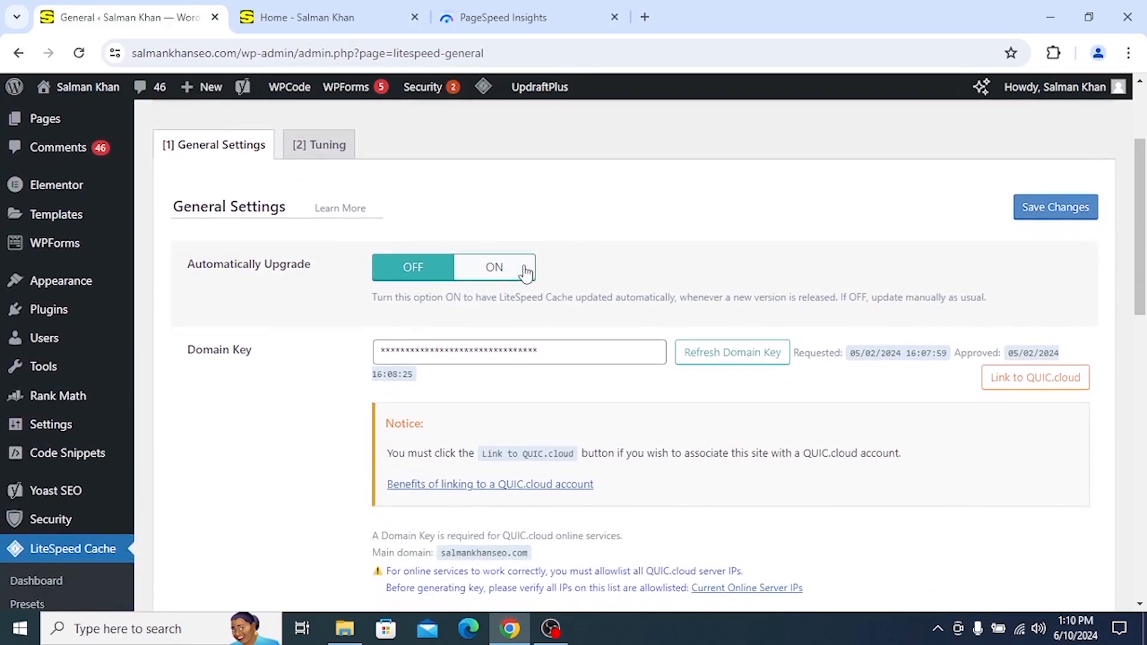
left_click_drag(188, 270, 287, 284)
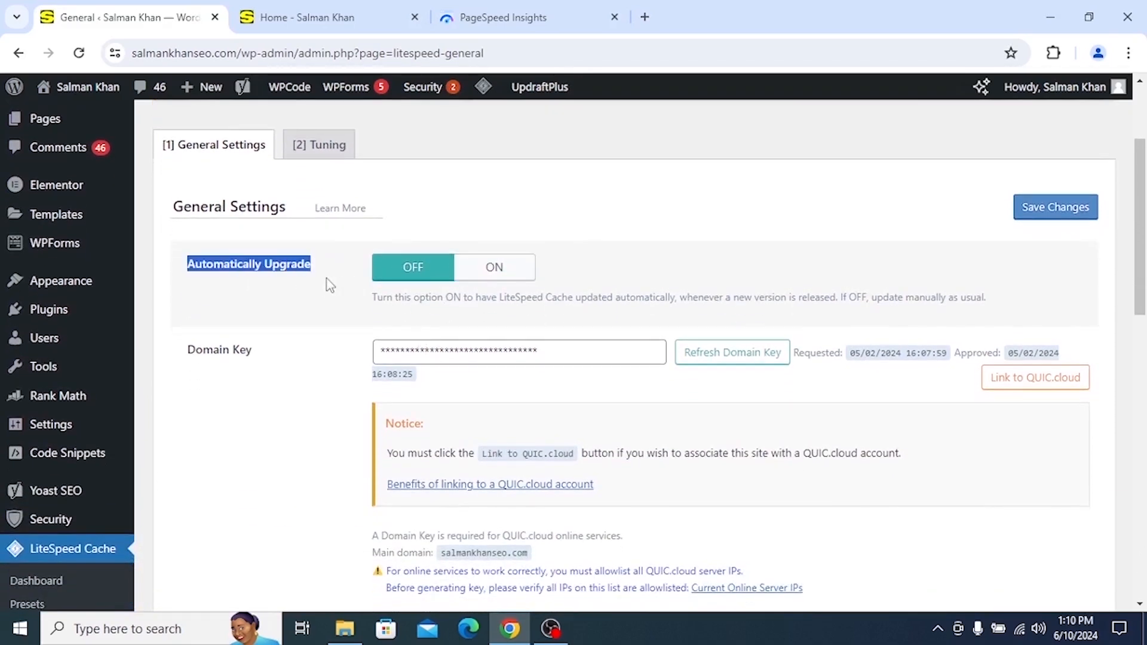
left_click(416, 357)
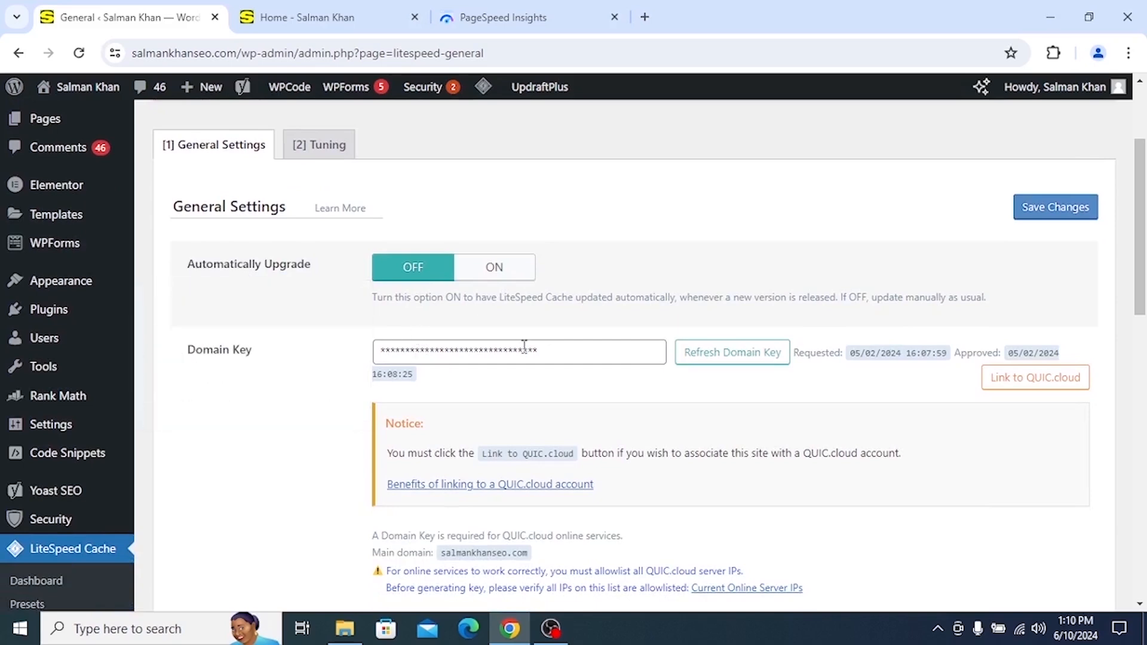
left_click_drag(532, 352, 335, 375)
left_click(339, 376)
scroll(306, 375, "down", 2)
left_click(494, 153)
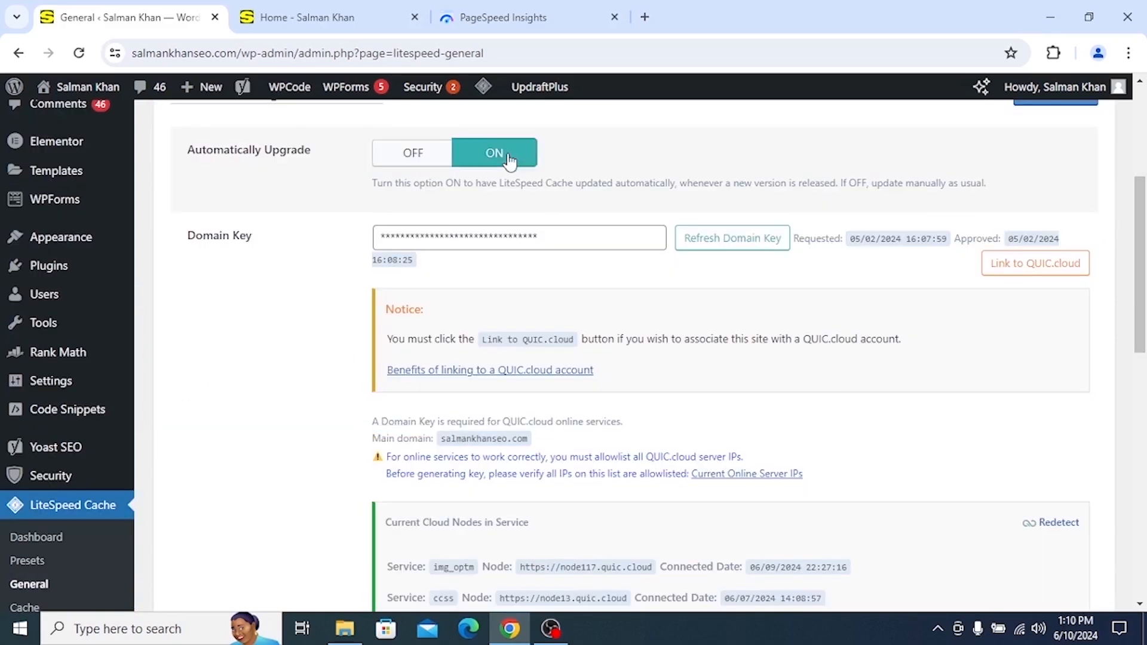
Set both Guest Mode and Guest Optimization to ON in the General settings.
scroll(351, 257, "down", 5)
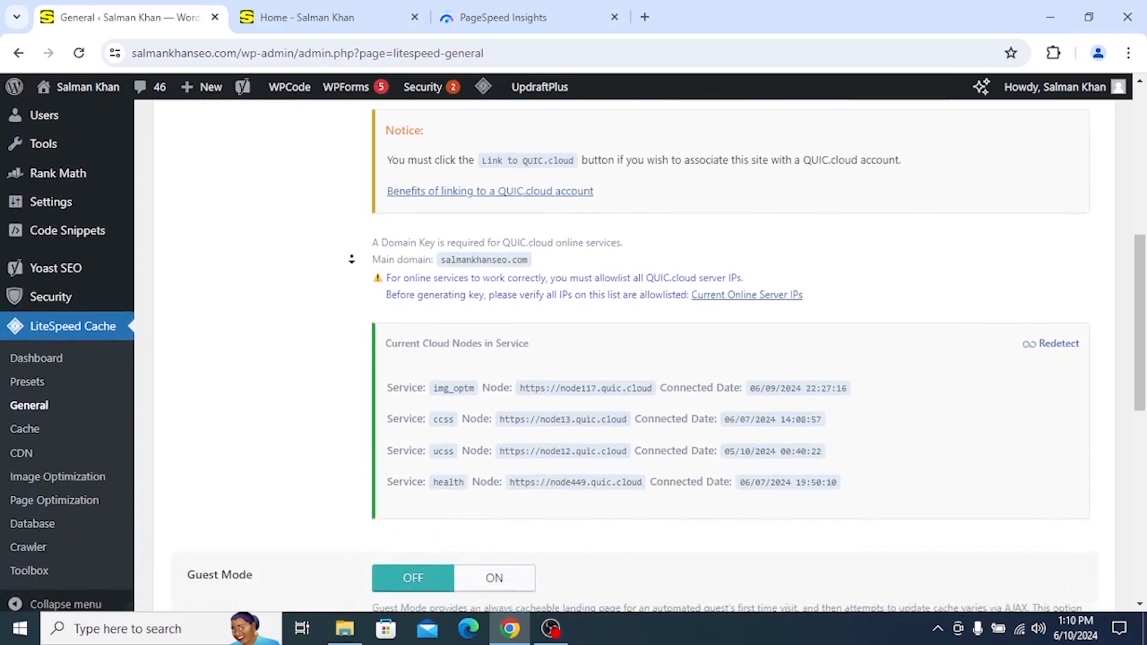
scroll(351, 258, "down", 3)
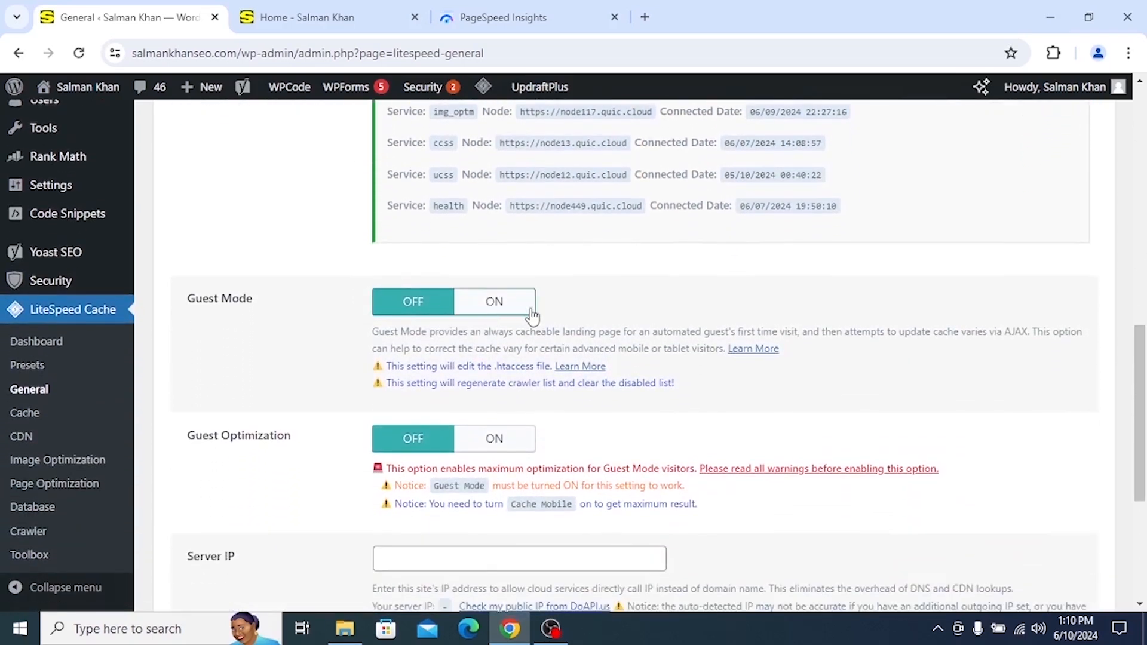
left_click(496, 305)
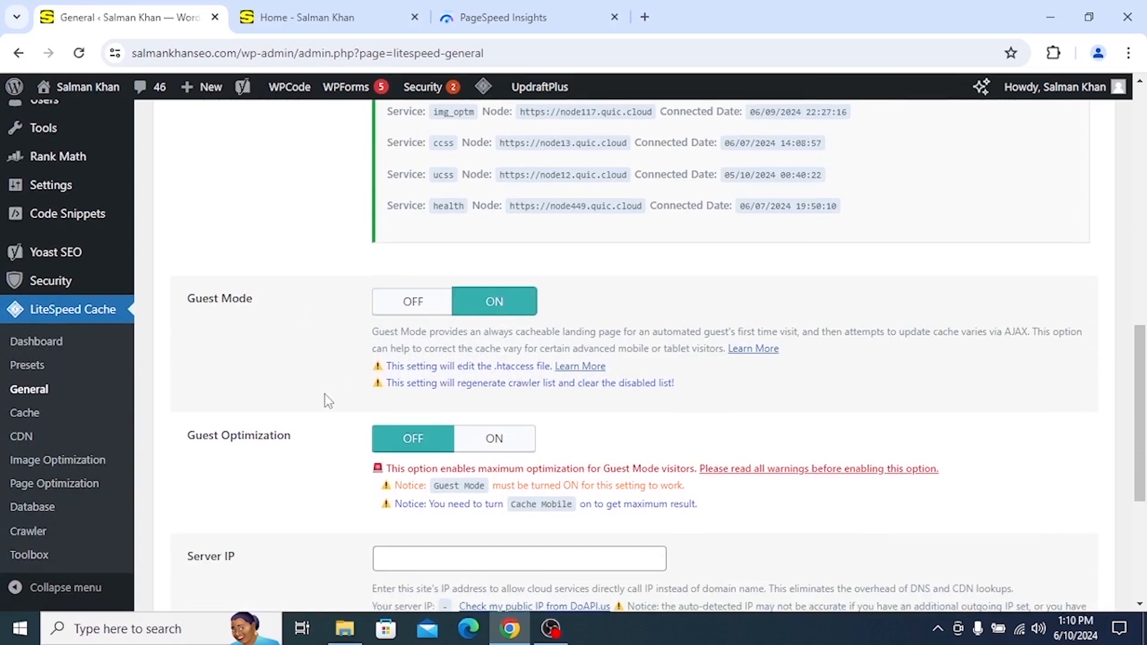
left_click_drag(187, 436, 307, 450)
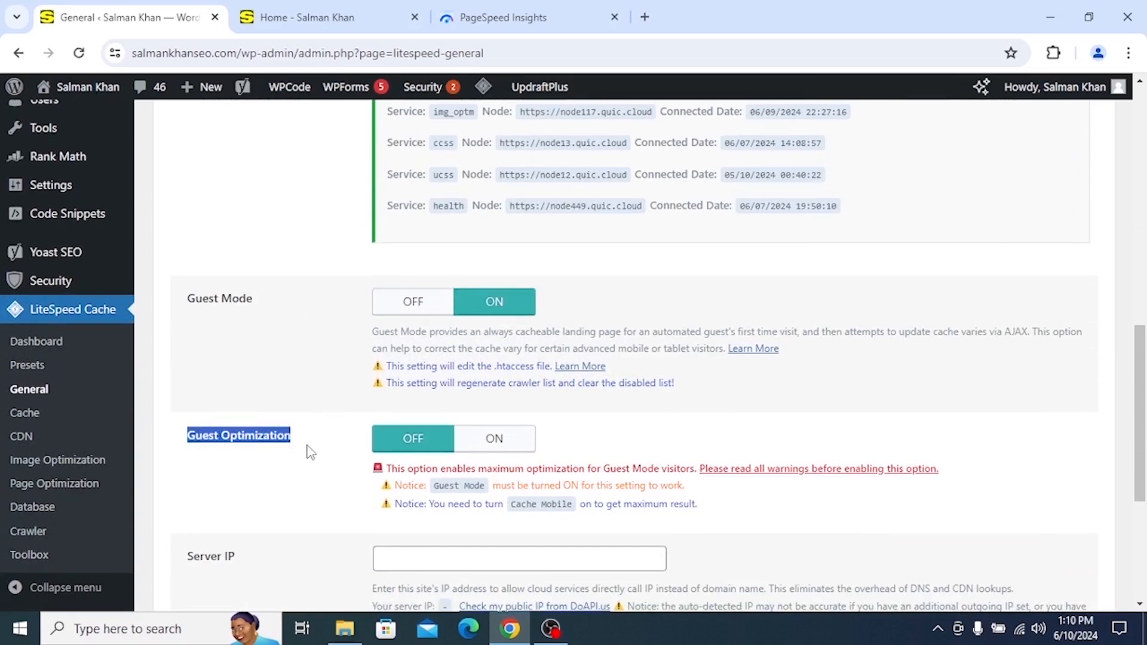
left_click(462, 445)
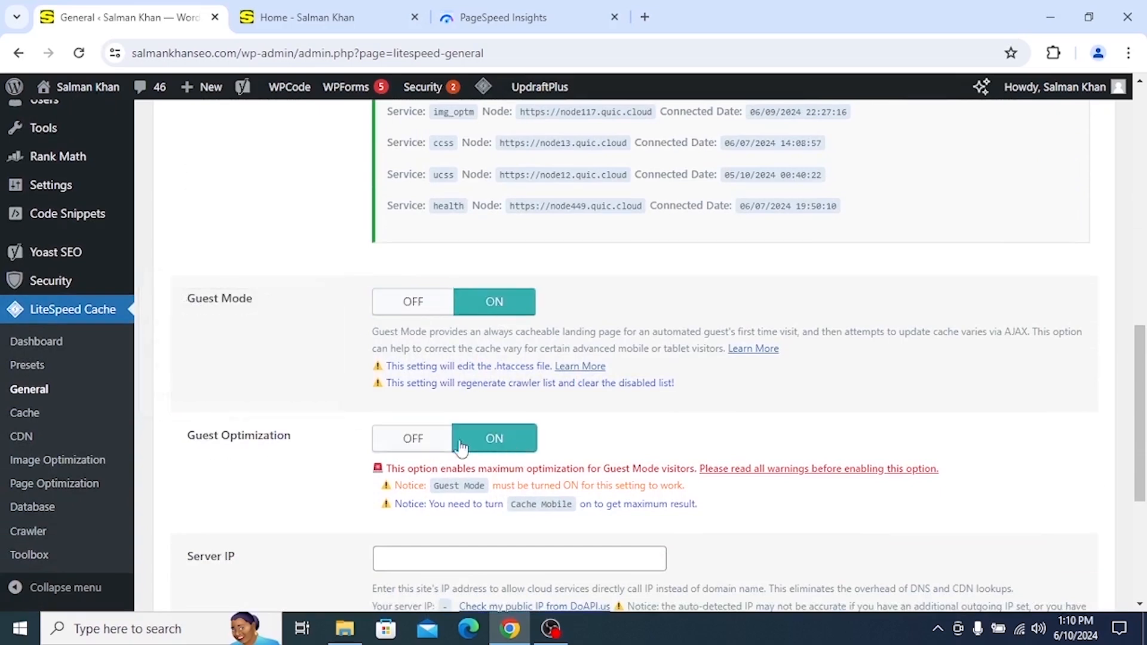
Review the General settings once more and save the changes.
middle_click(340, 382)
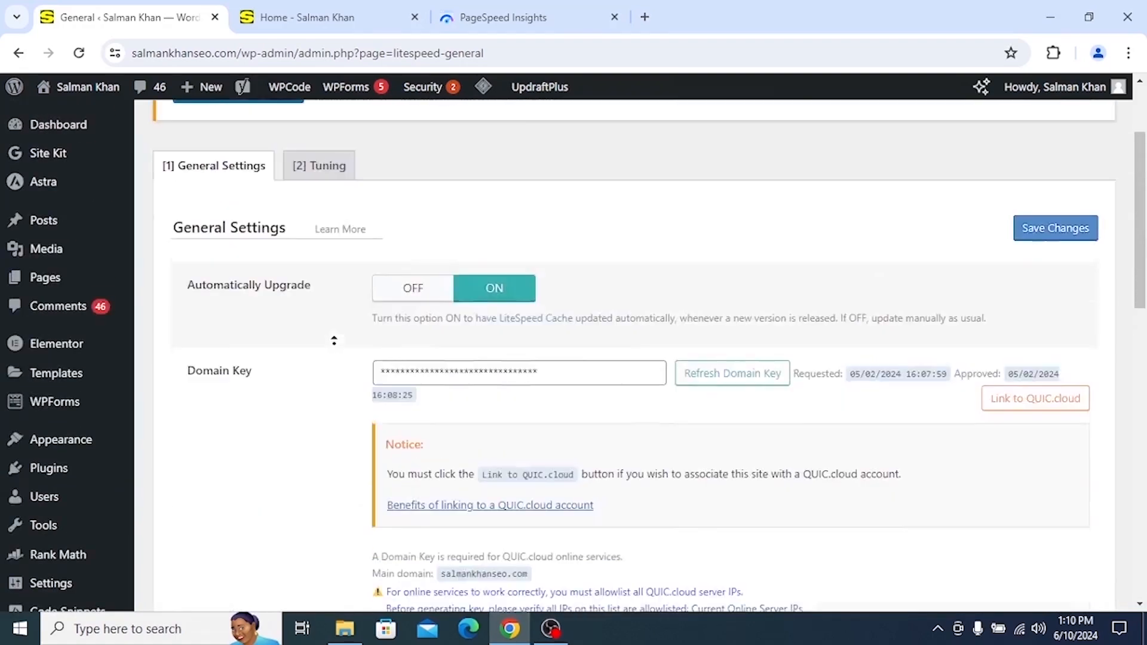
scroll(257, 525, "down", 15)
left_click(212, 526)
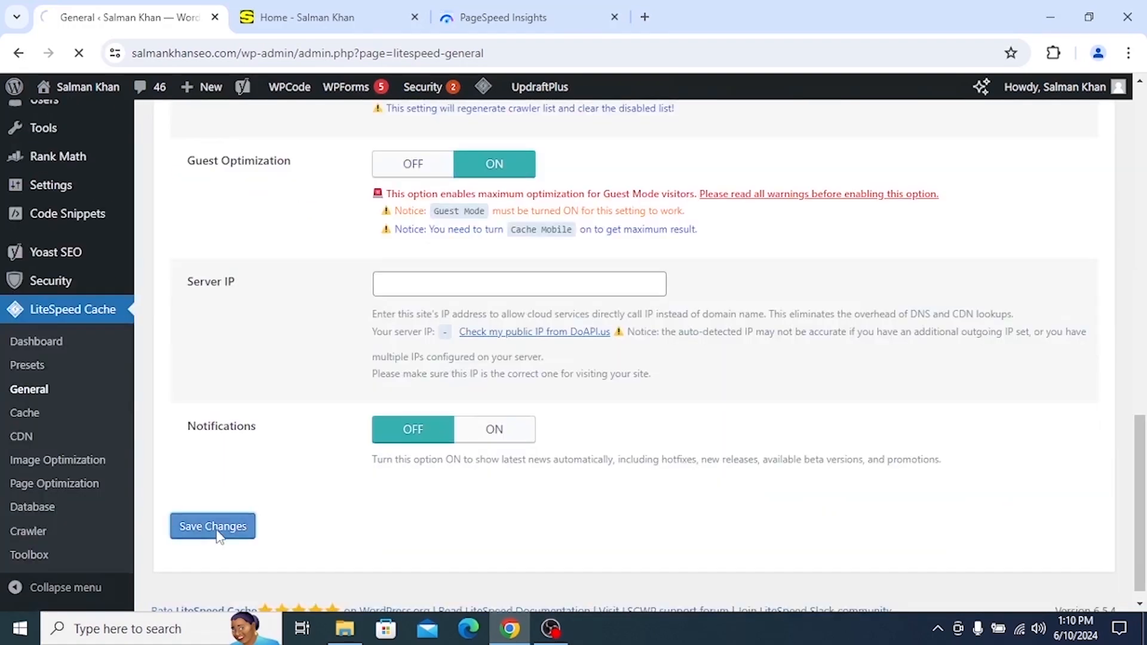
scroll(291, 481, "up", 2)
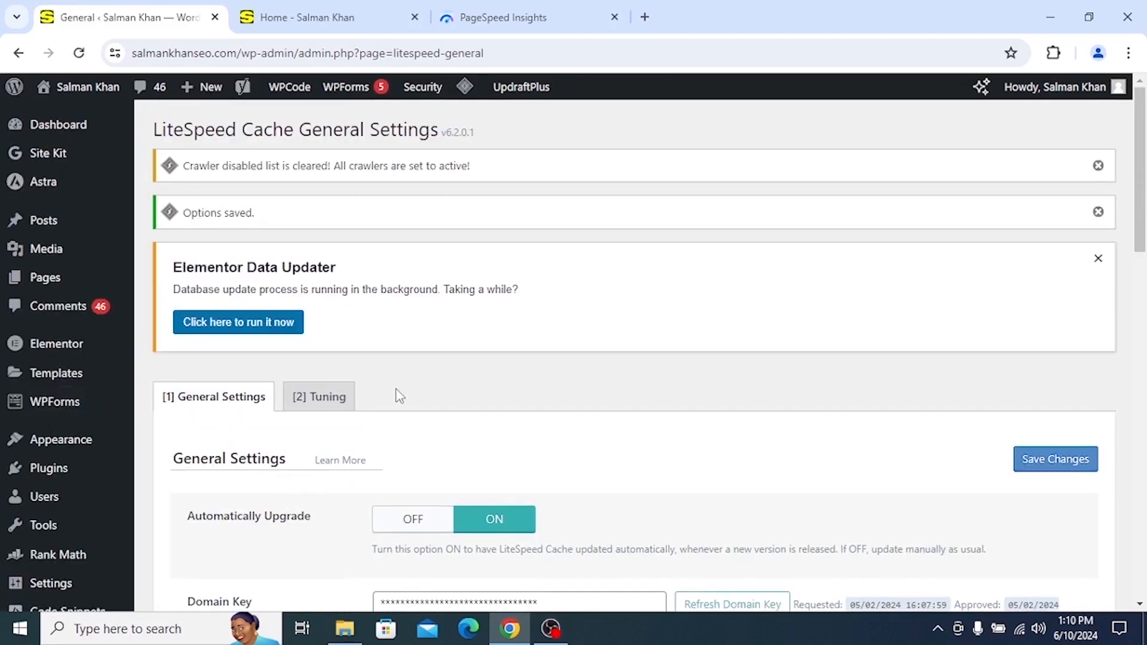
Reload the site's home page in its own browser tab and look through how it displays.
left_click(316, 16)
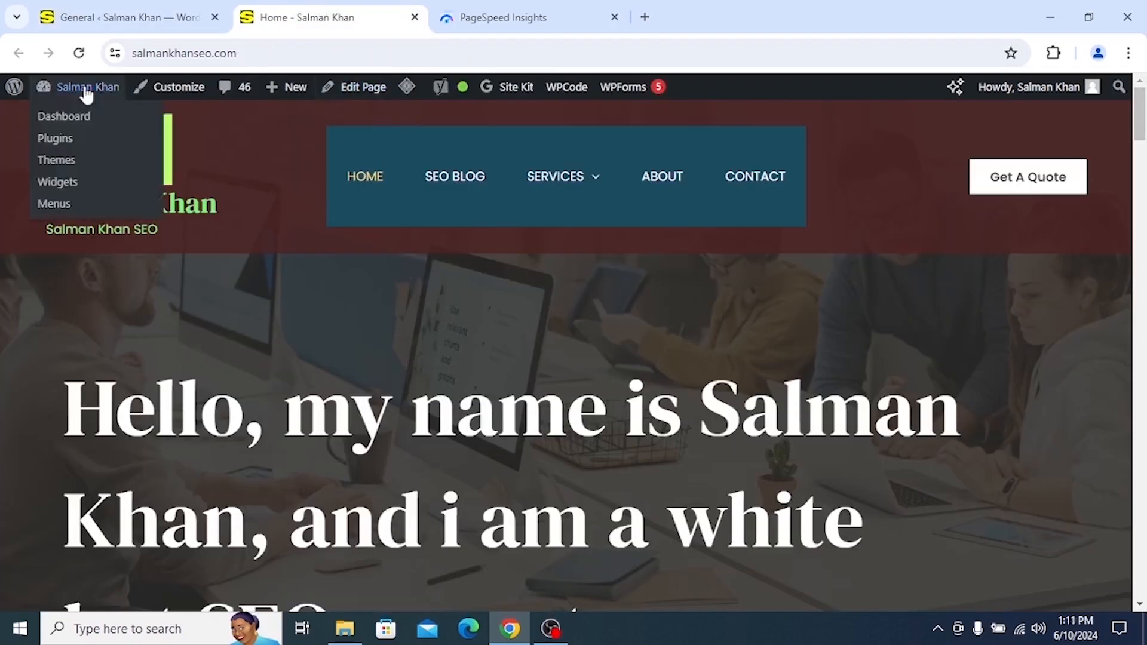
mouse_move(77, 113)
left_click(78, 53)
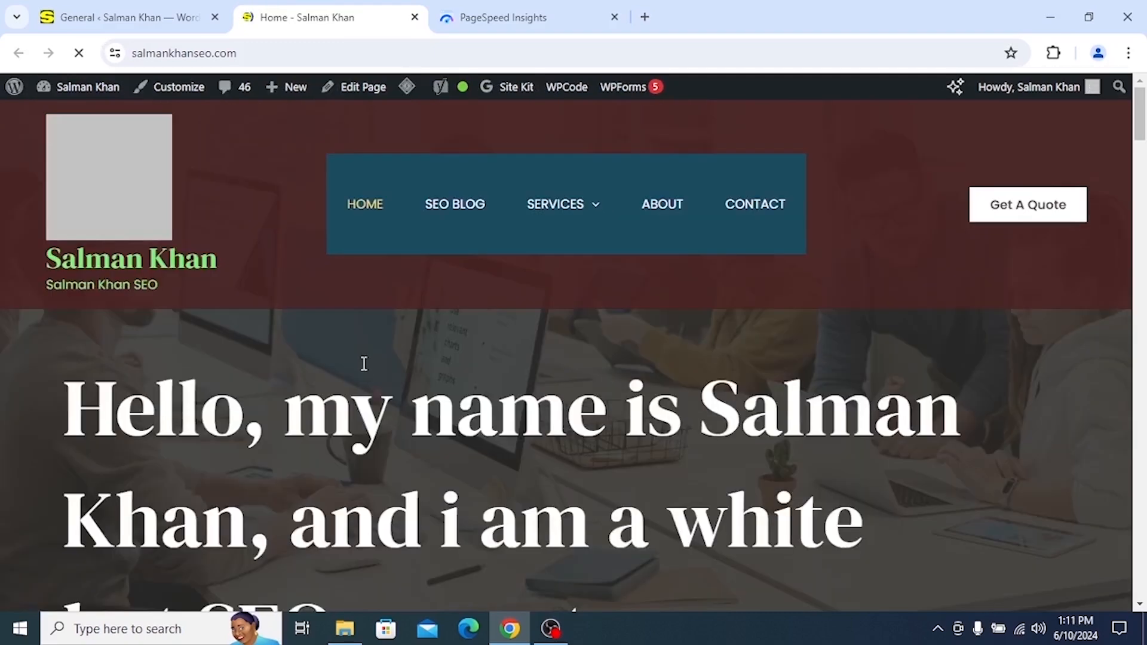
scroll(334, 358, "down", 10)
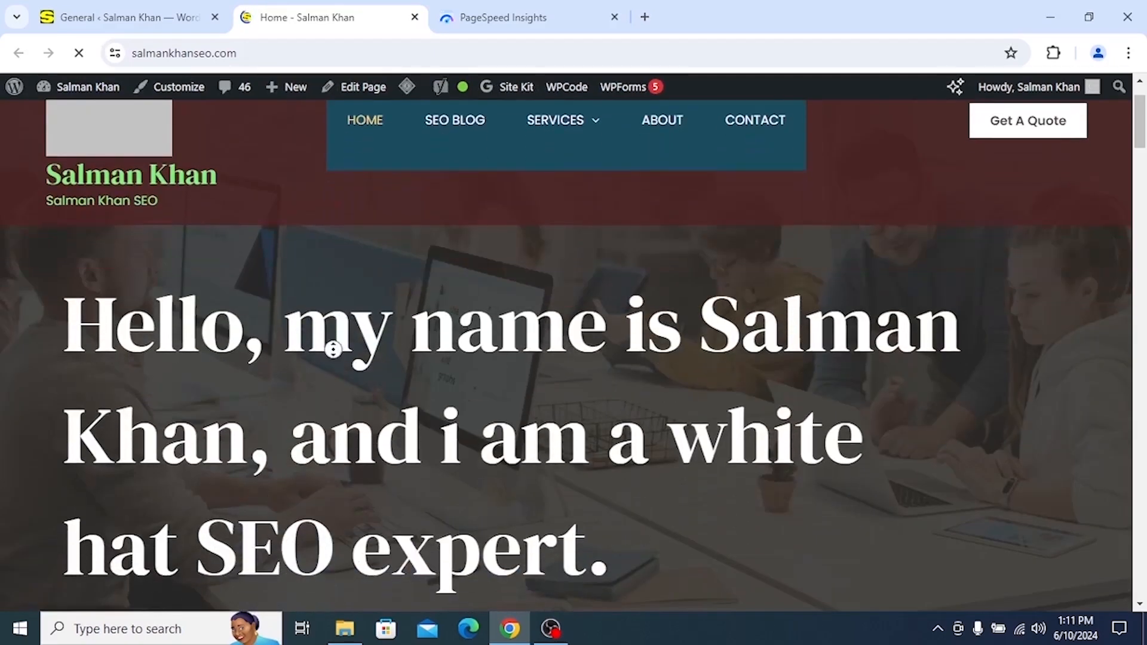
scroll(352, 435, "up", 1)
scroll(353, 437, "up", 10)
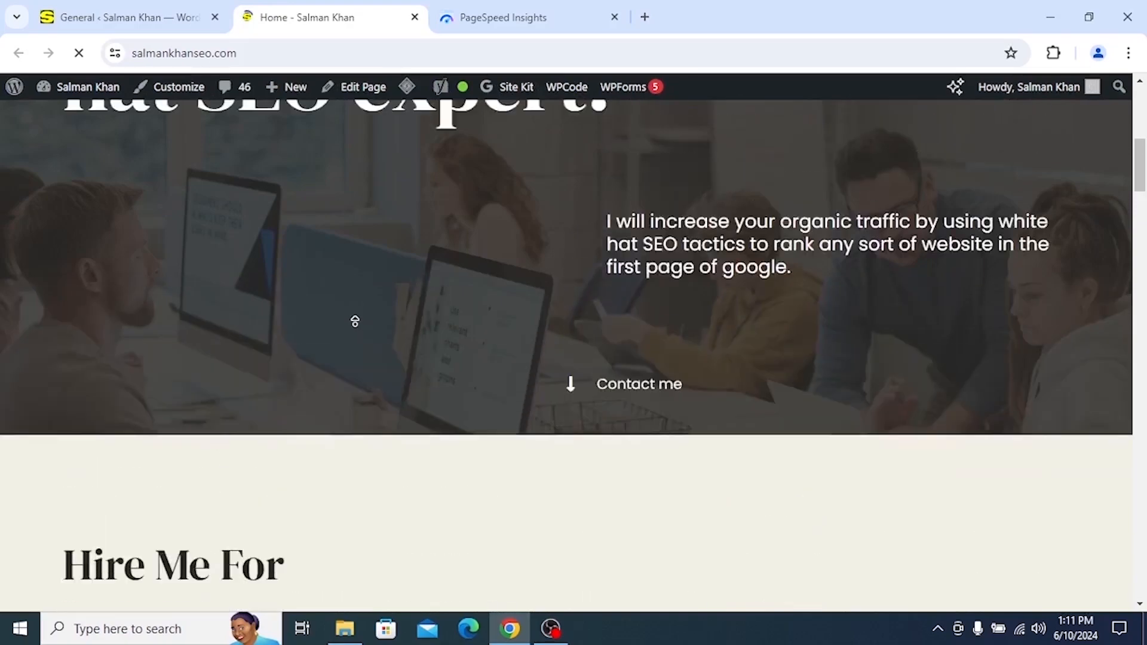
Analyze the site's URL again in PageSpeed Insights and show the desktop results of the new report.
left_click(498, 8)
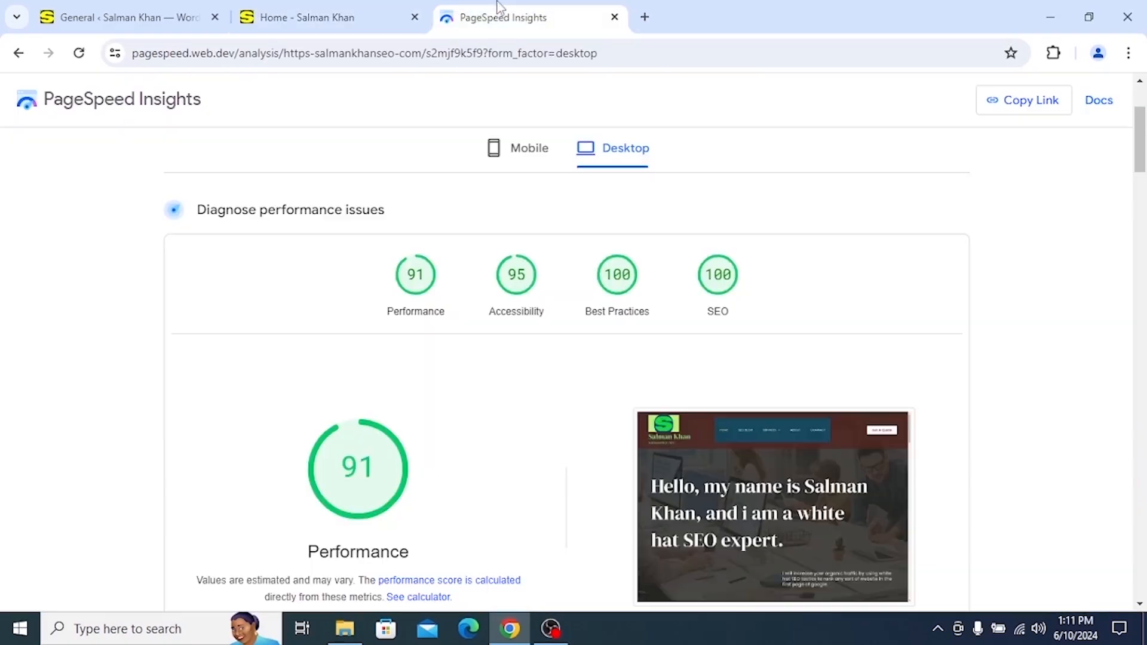
scroll(355, 287, "up", 3)
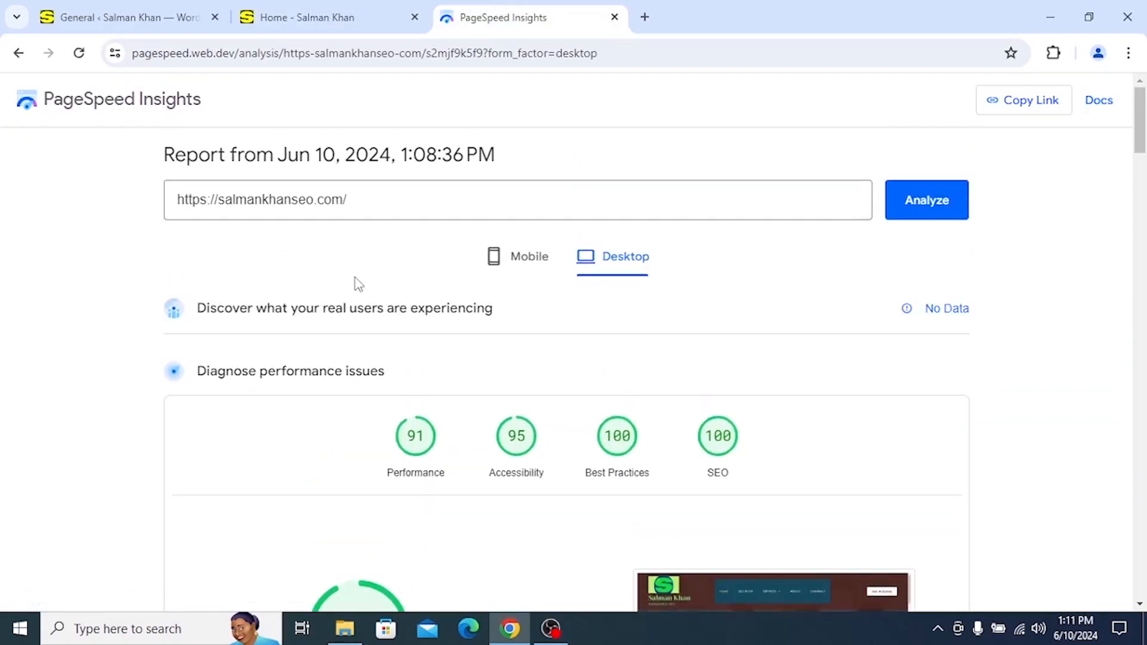
left_click(389, 200)
key("Return")
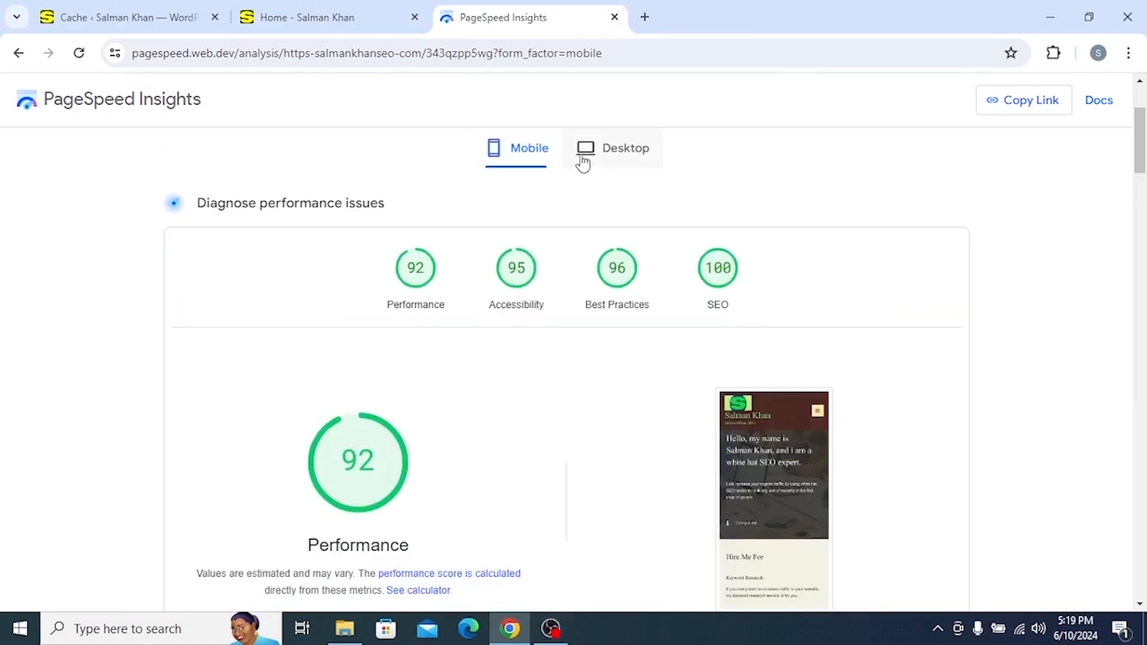
left_click(618, 153)
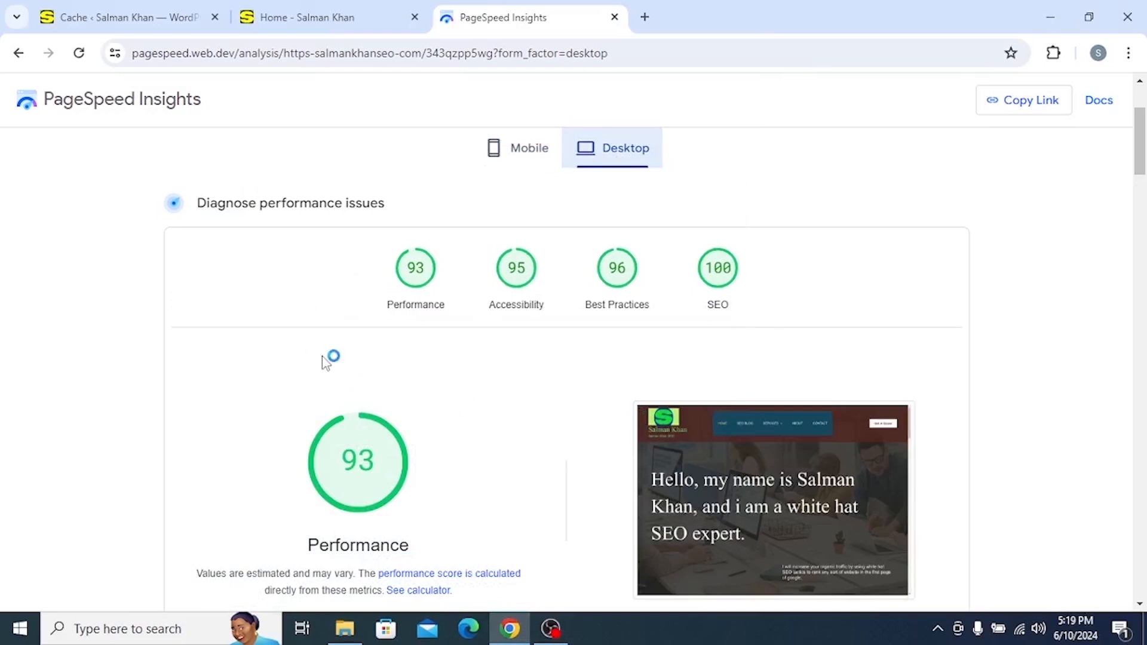
Compare the mobile and desktop scores for performance, accessibility, best practices and SEO in the new report.
left_click(507, 153)
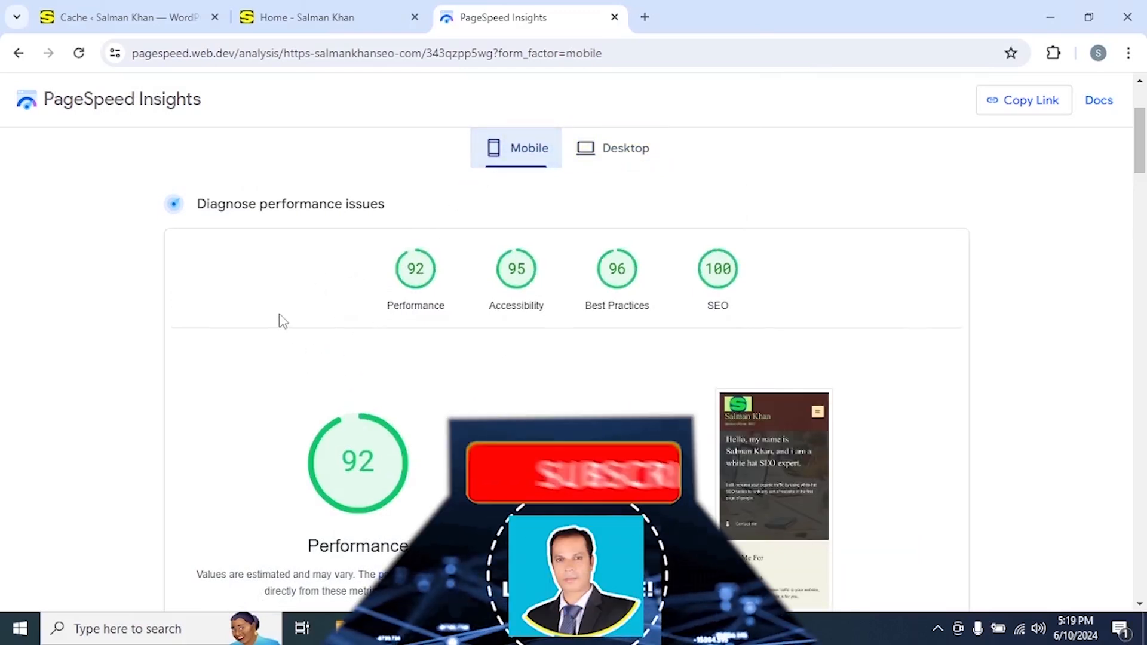
scroll(287, 259, "up", 3)
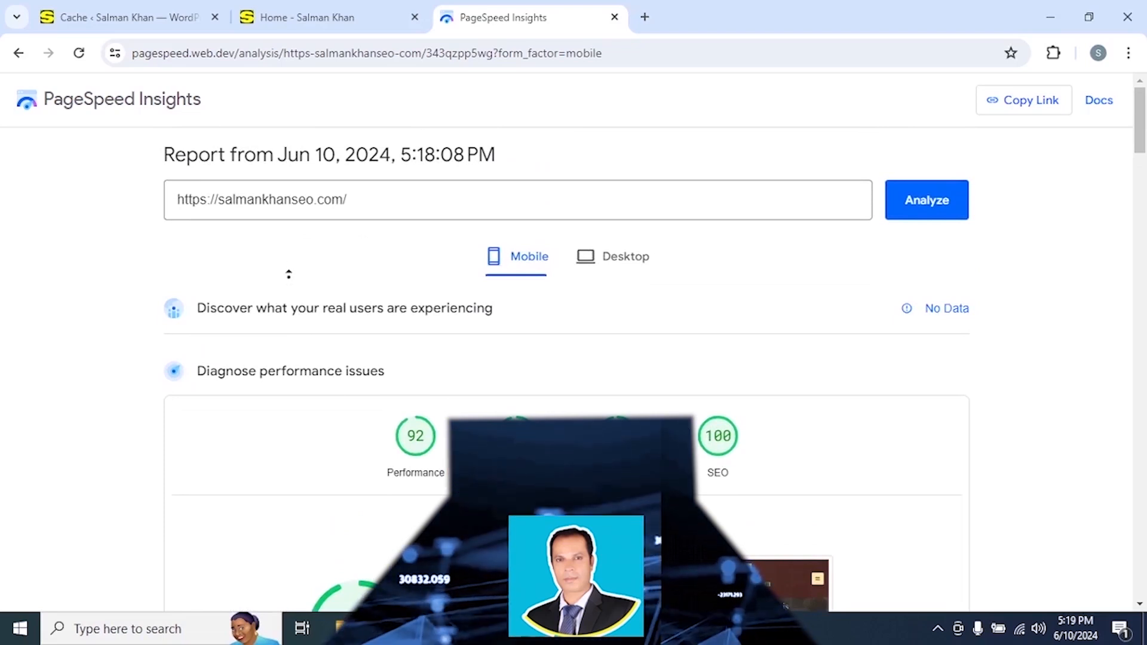
scroll(286, 274, "down", 4)
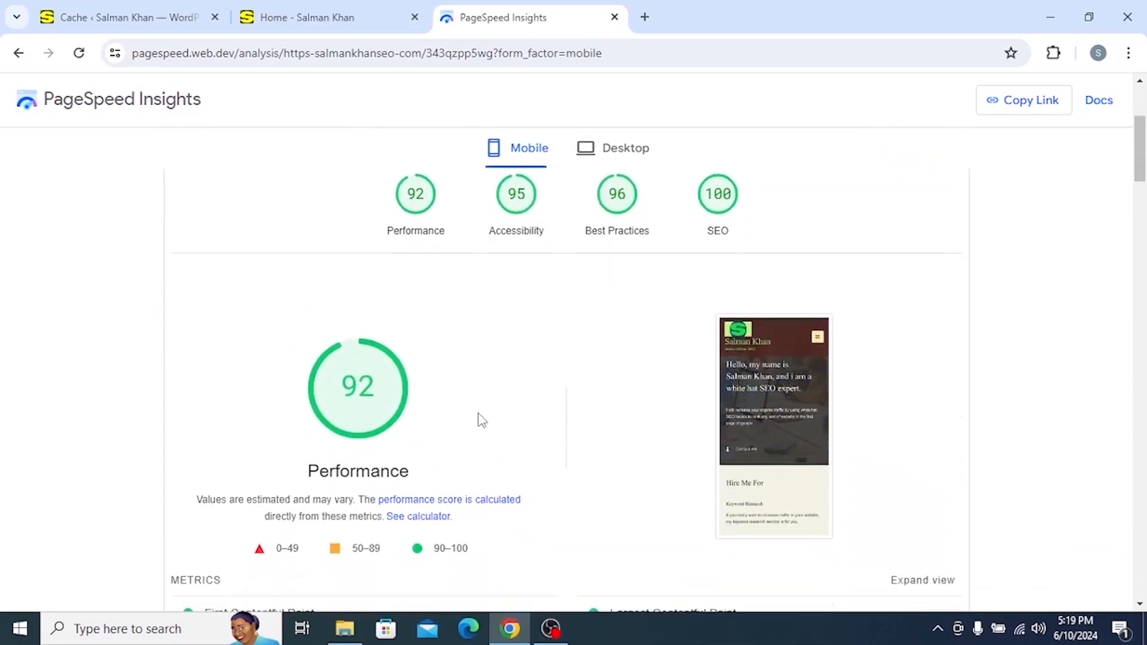
left_click(600, 157)
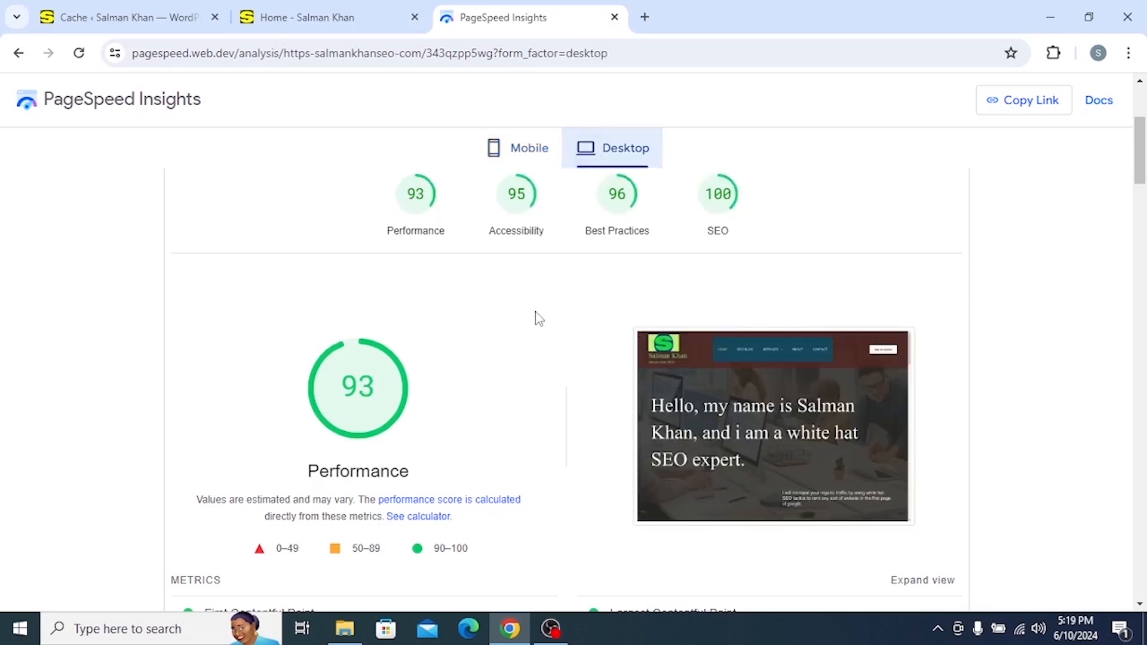
left_click(529, 156)
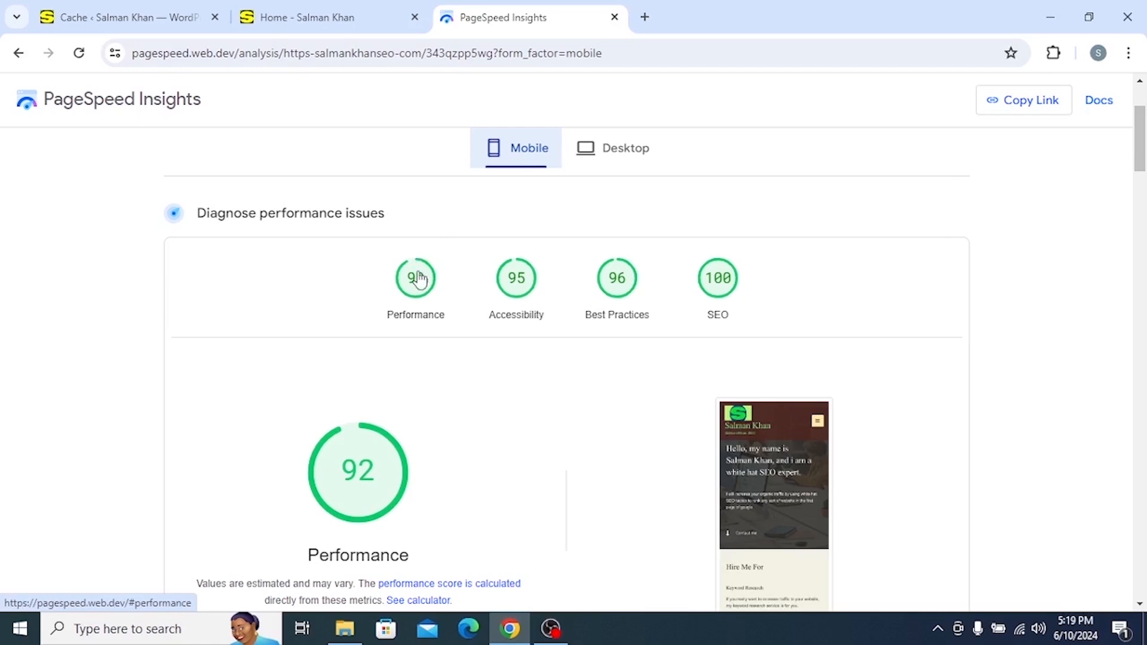
mouse_move(553, 635)
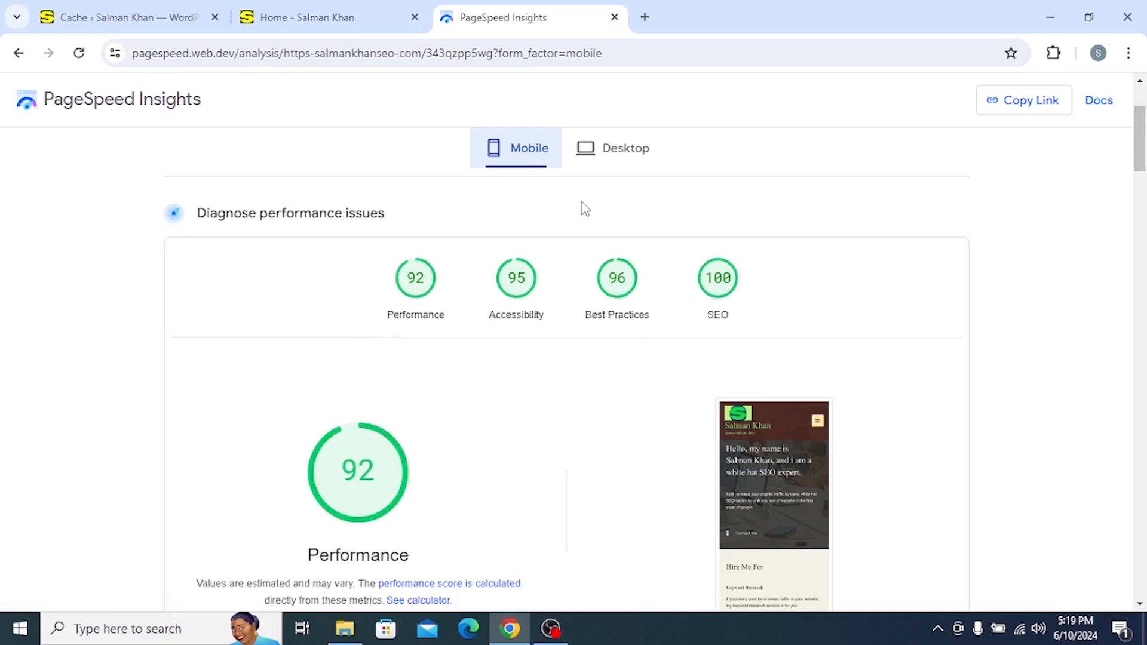
left_click(608, 159)
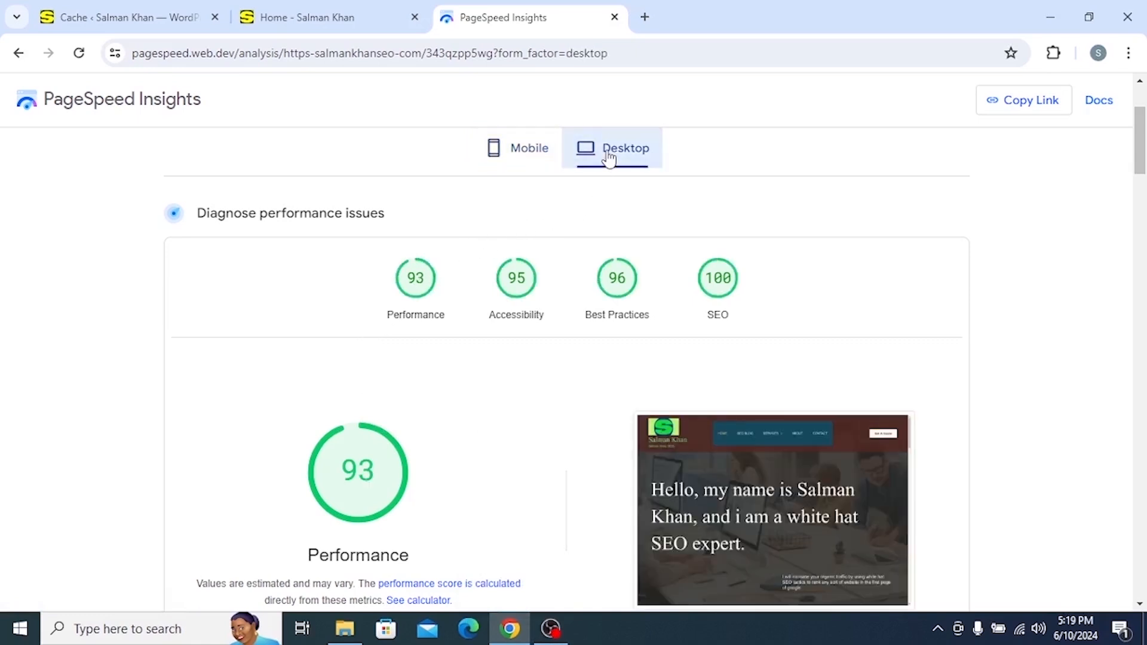
left_click(533, 155)
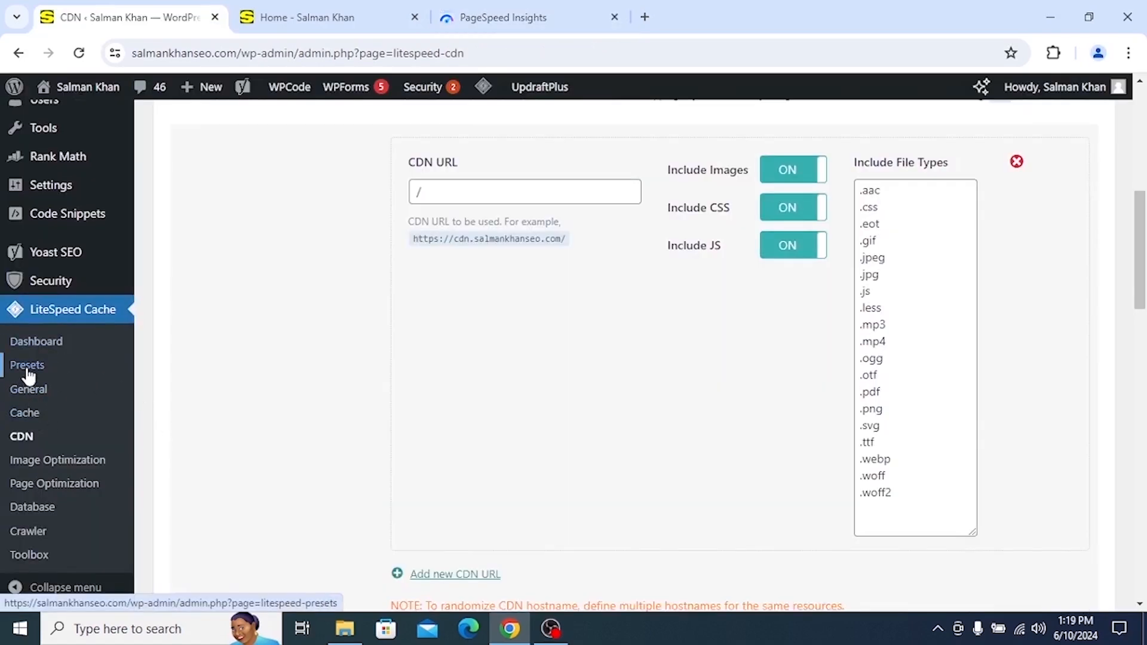
Open LiteSpeed Cache's Image Optimization summary and try to send an optimization request for the site's images.
left_click(66, 470)
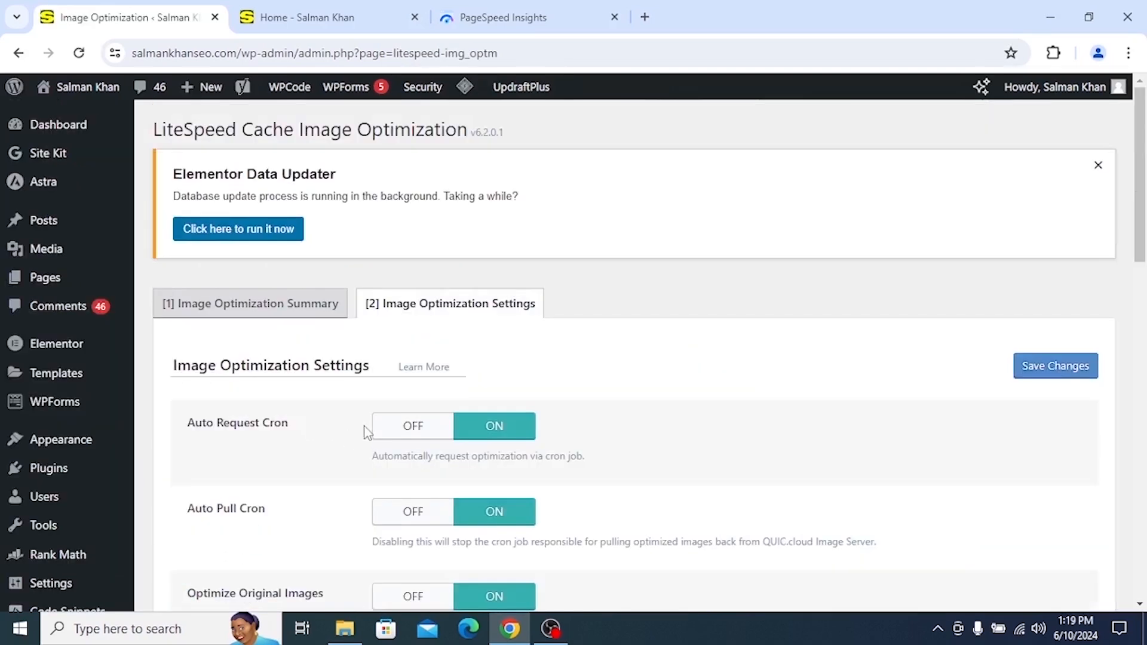
left_click(315, 305)
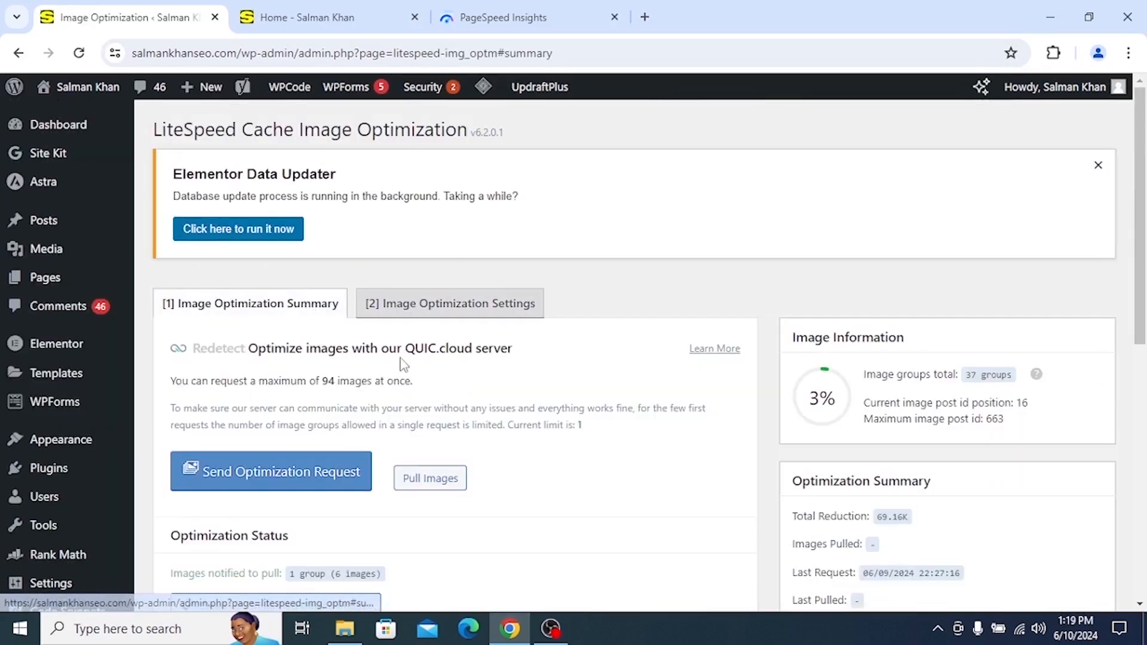
scroll(496, 446, "down", 1)
scroll(495, 446, "down", 4)
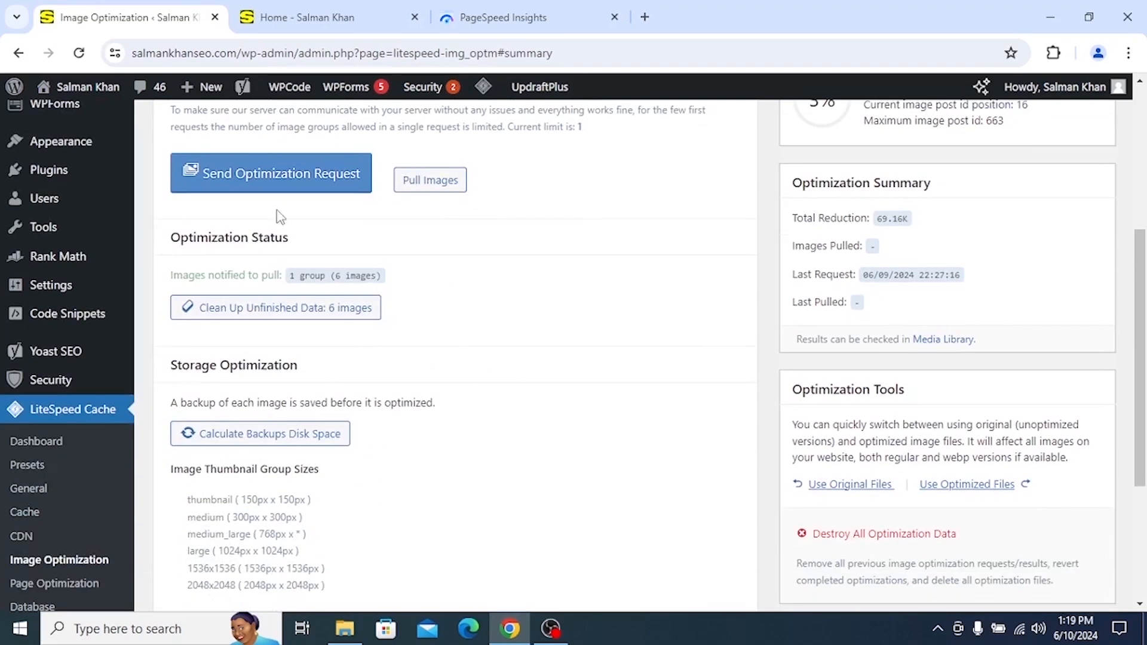
left_click(212, 173)
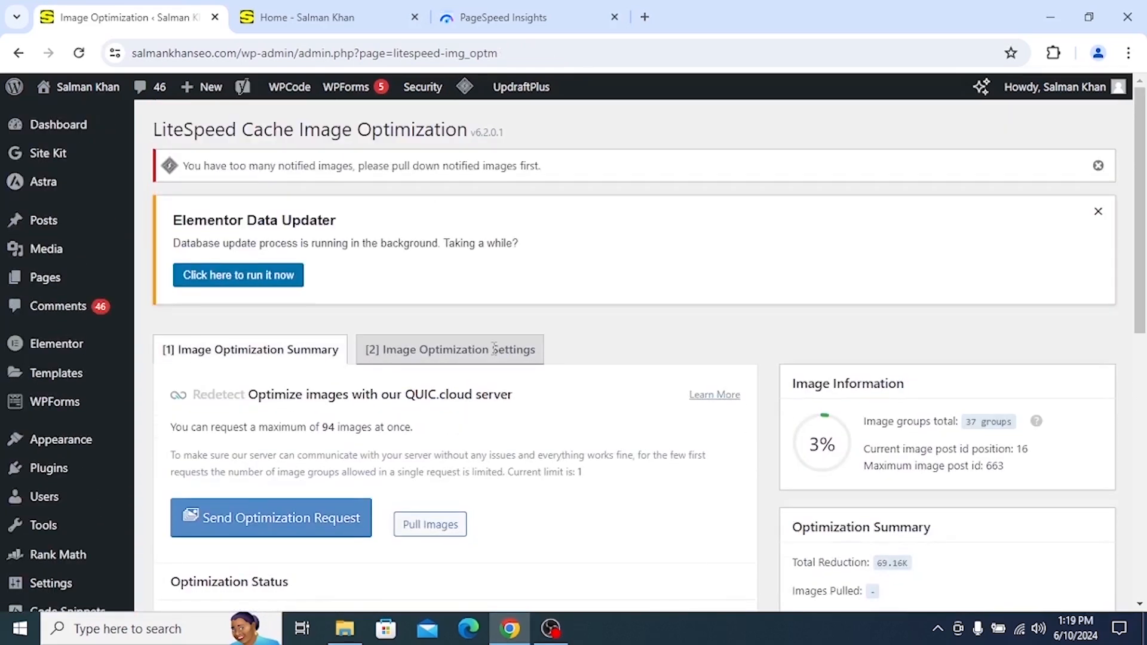
Turn off Auto Request Cron in the Image Optimization settings.
left_click(424, 351)
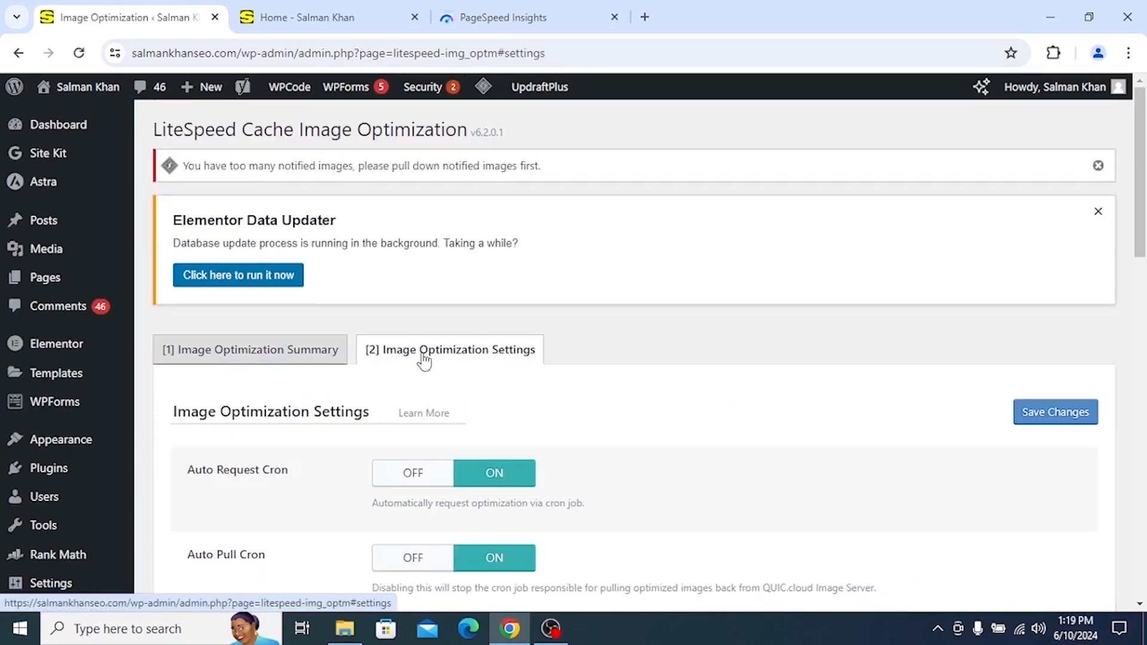
scroll(331, 375, "down", 5)
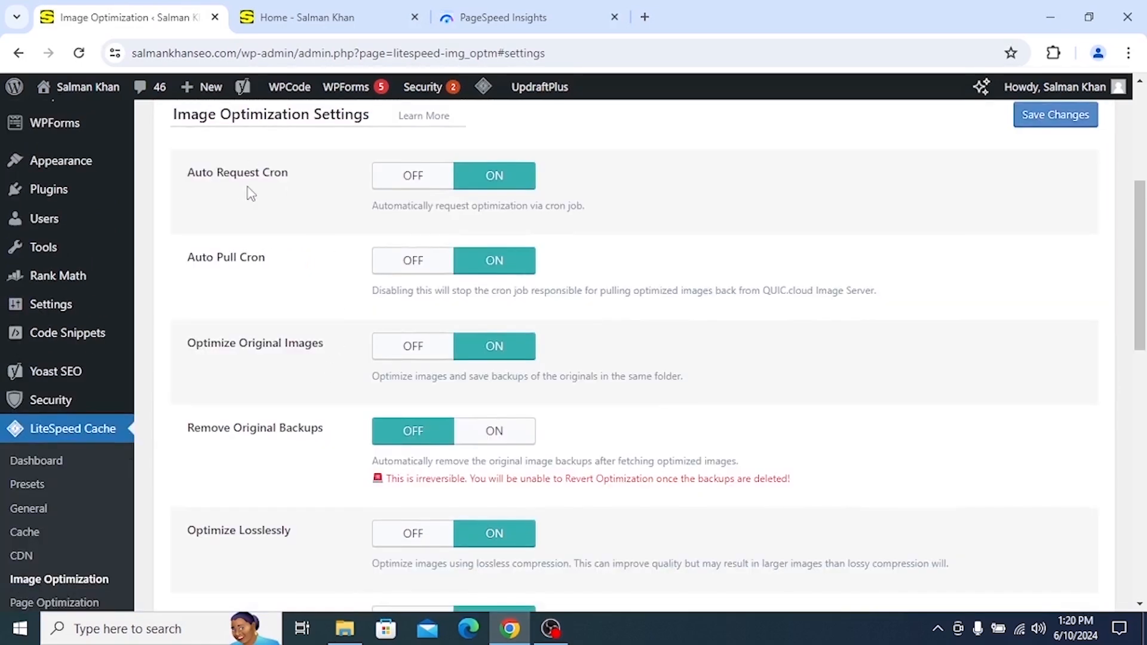
left_click(400, 179)
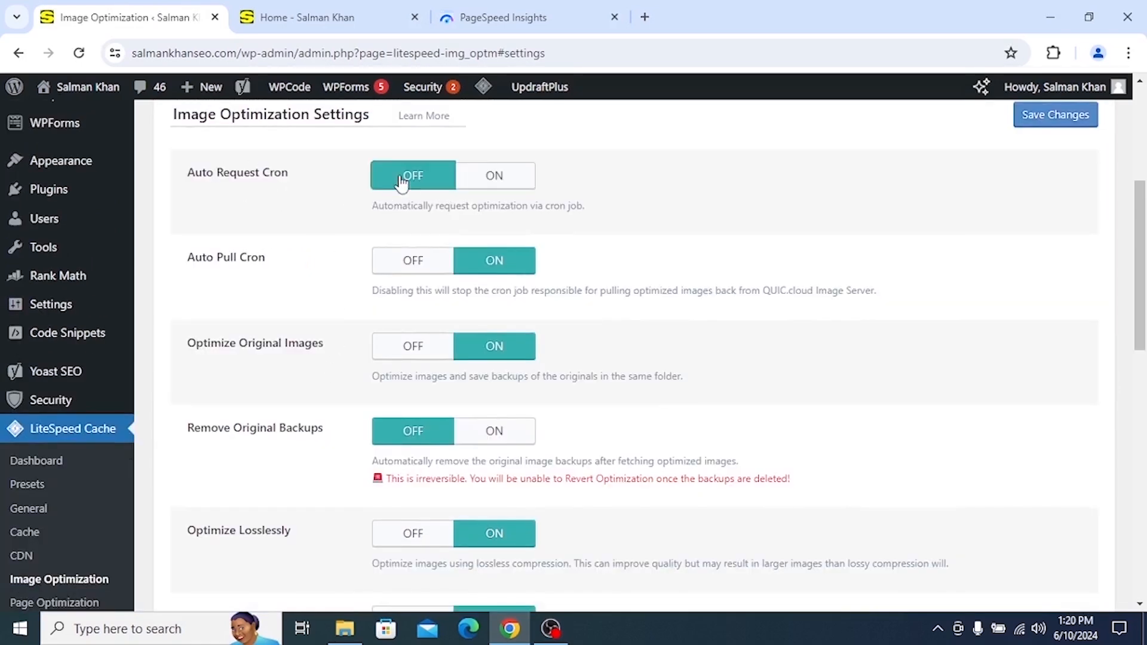
Go through the remaining image optimization options and turn off Preserve EXIF/XMP data.
middle_click(340, 259)
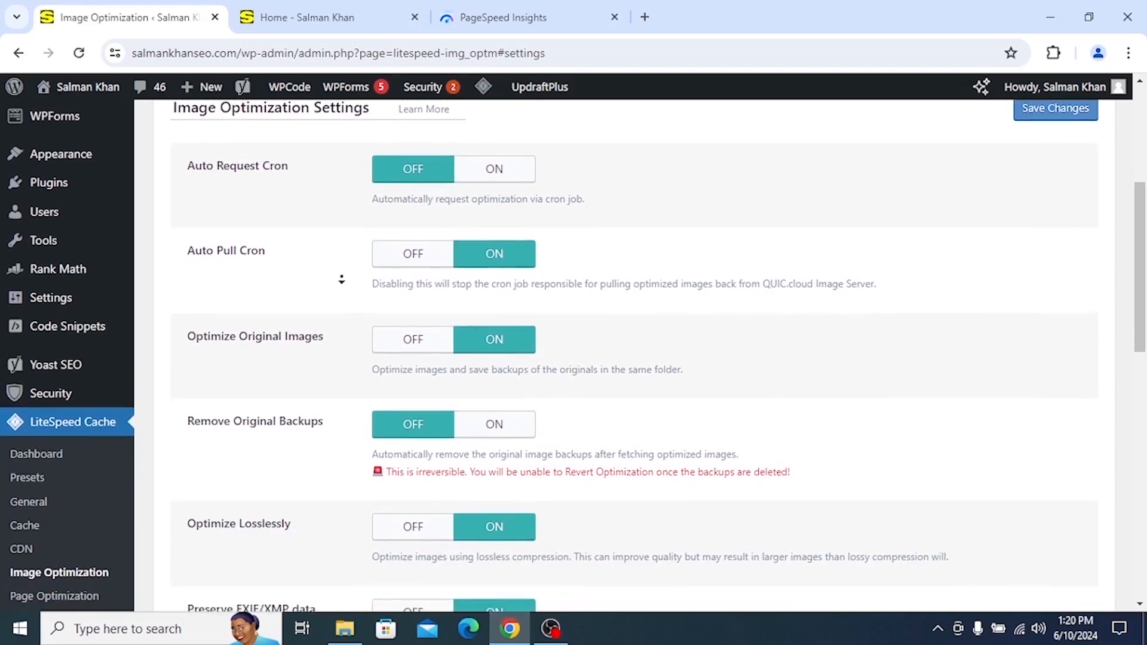
middle_click(346, 289)
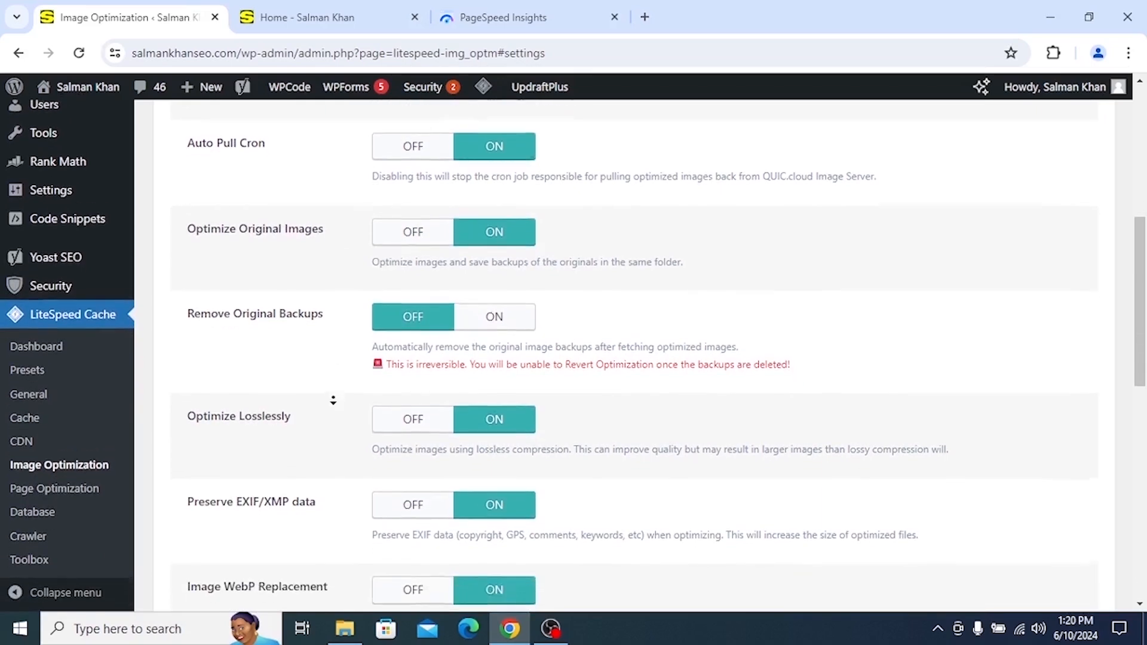
middle_click(333, 399)
left_click_drag(178, 280, 286, 278)
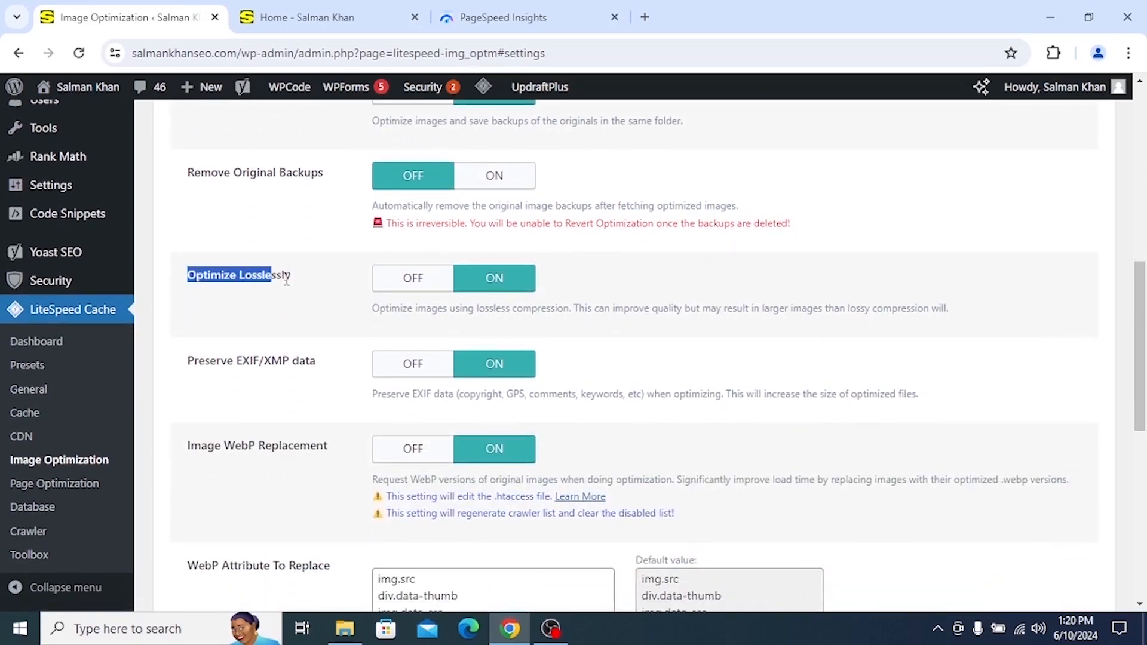
left_click(352, 263)
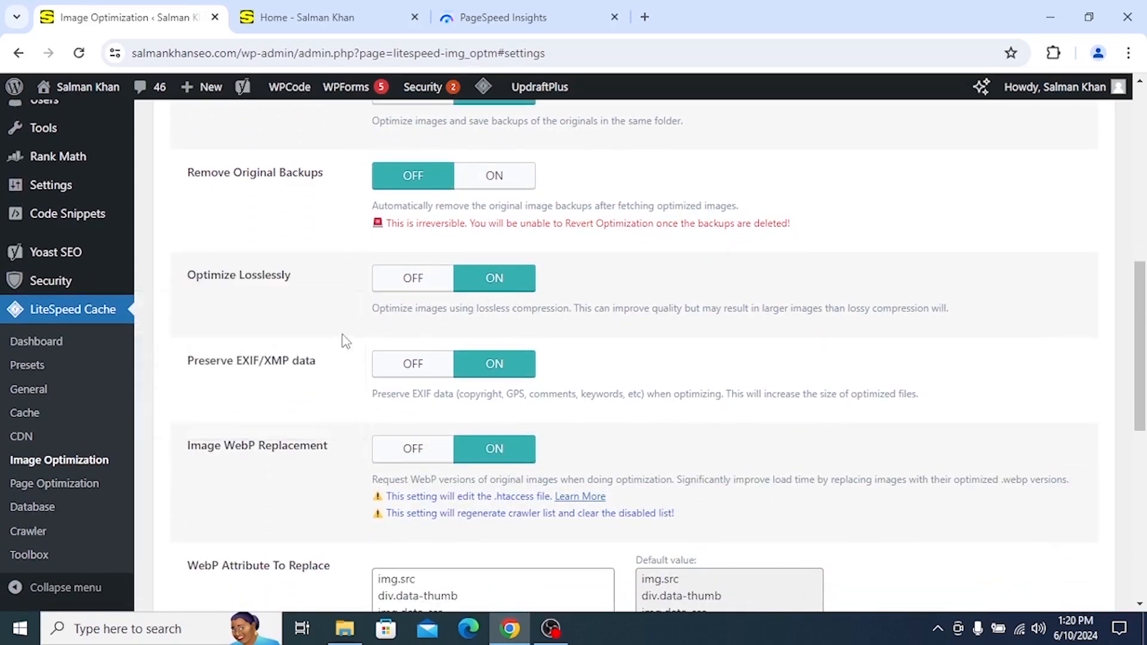
scroll(345, 344, "down", 2)
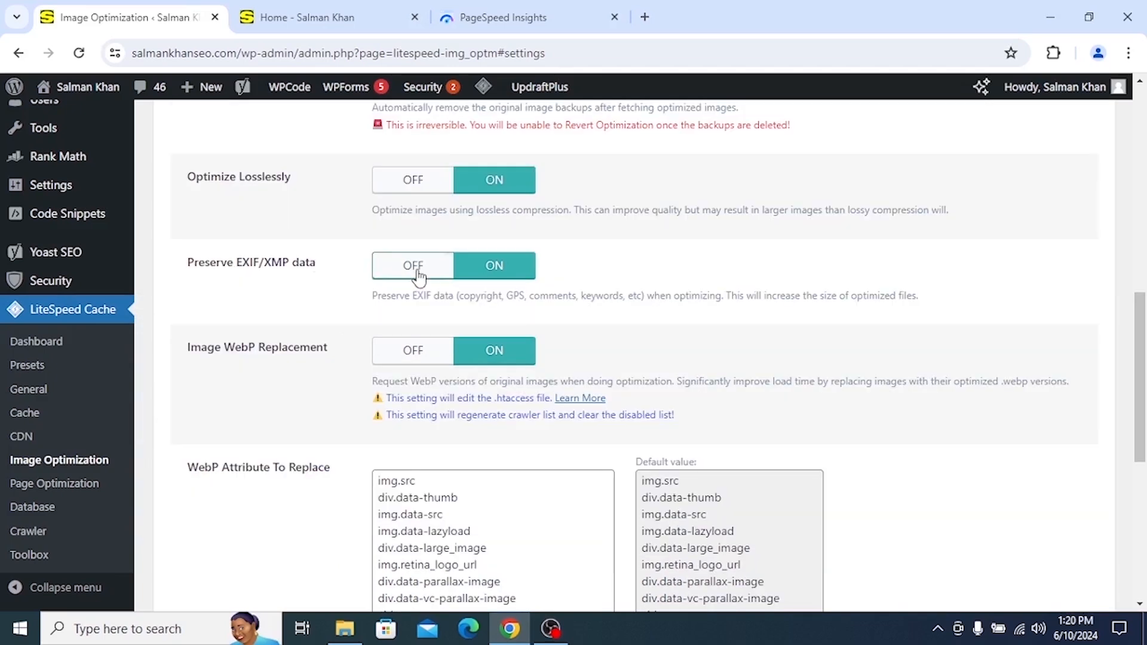
left_click(386, 272)
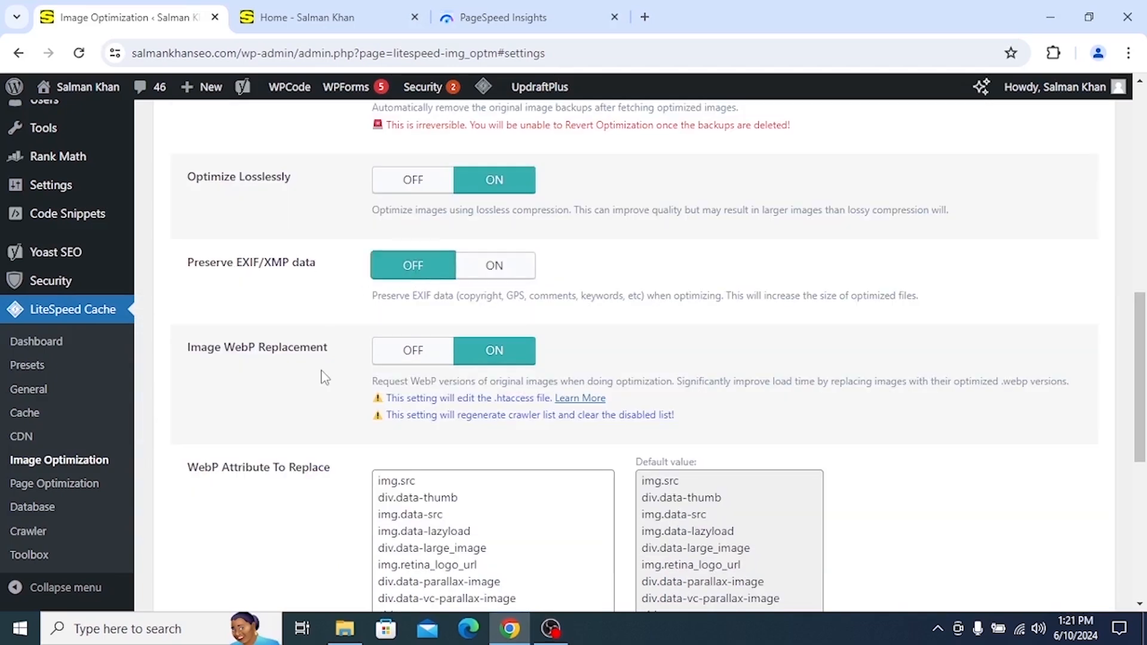
Save the Image Optimization settings and reload the site's home page in its own browser tab.
scroll(324, 377, "down", 6)
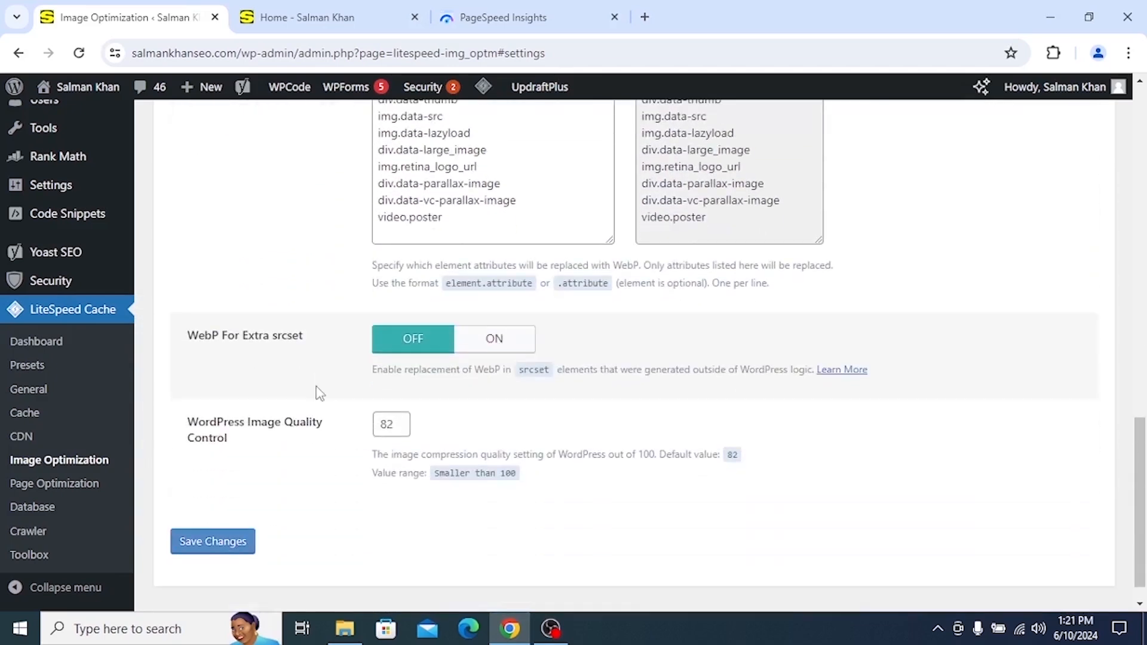
scroll(320, 393, "down", 1)
left_click(221, 512)
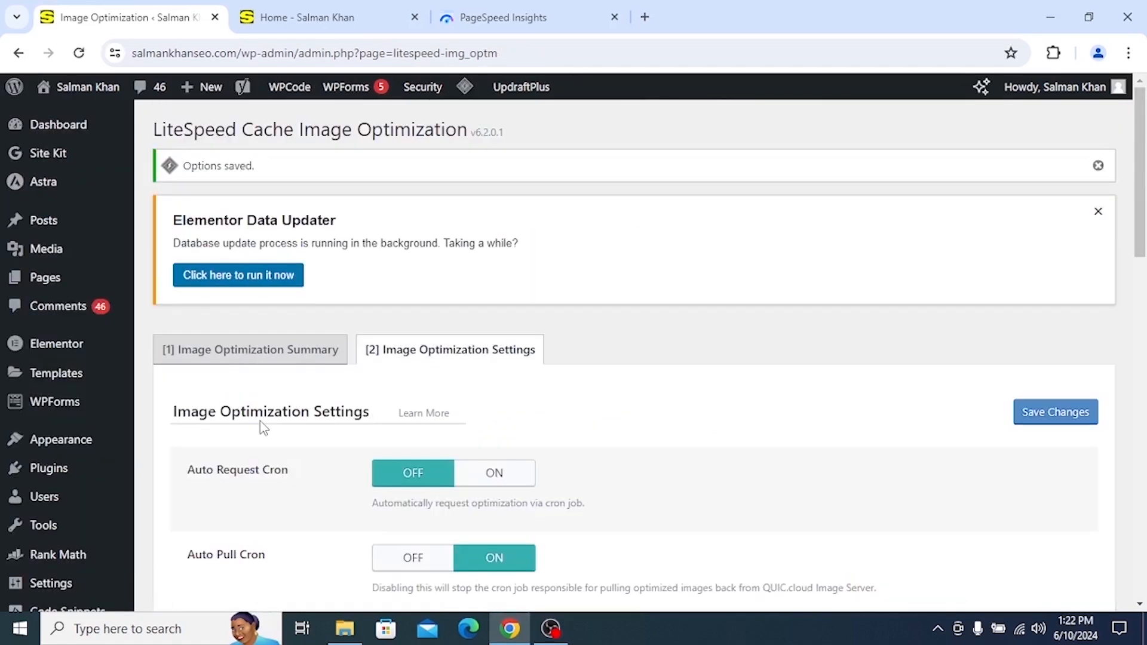
left_click(327, 17)
key("F5")
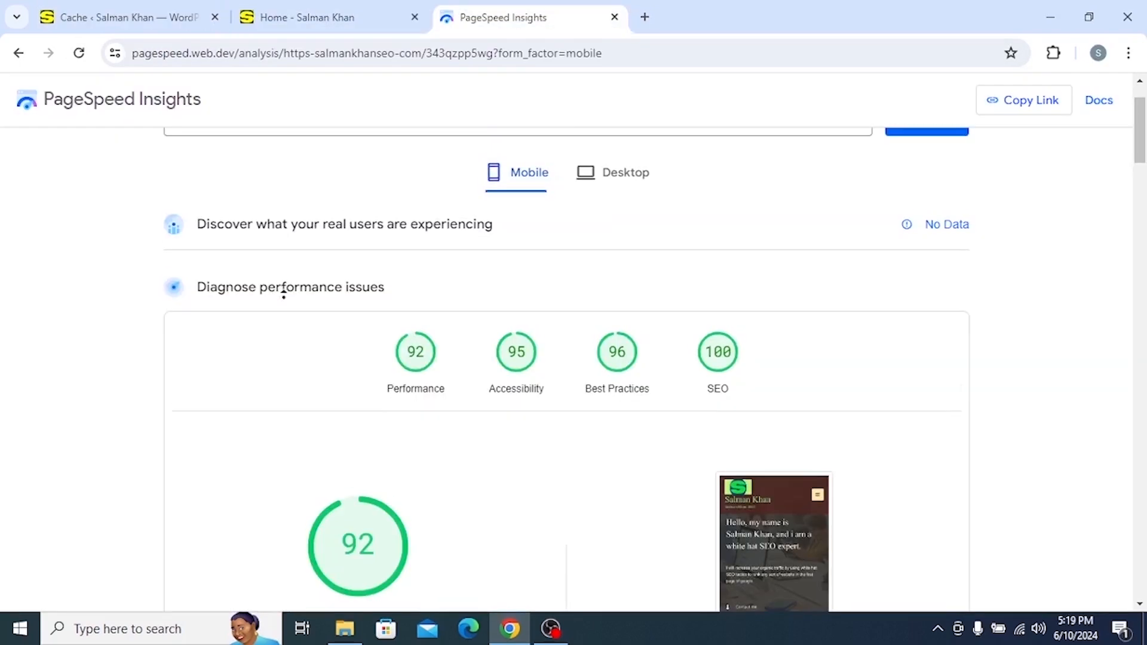
Compare the mobile and desktop scores for performance, accessibility, best practices and SEO in the latest PageSpeed Insights report, finishing on the desktop results.
scroll(281, 290, "up", 2)
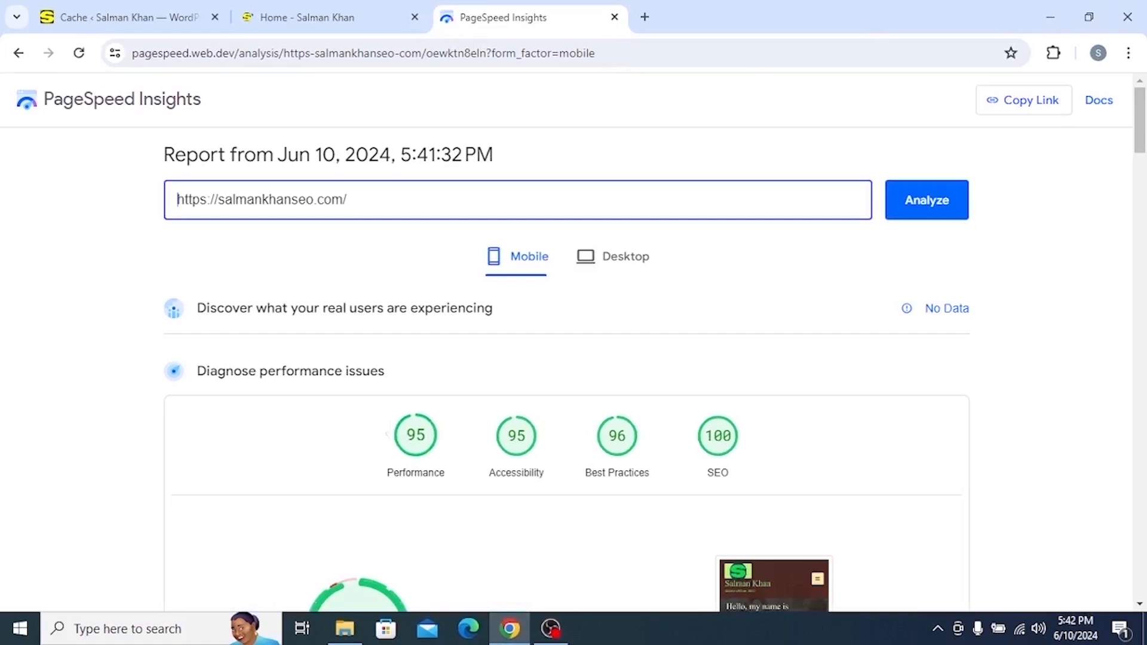
scroll(357, 371, "down", 3)
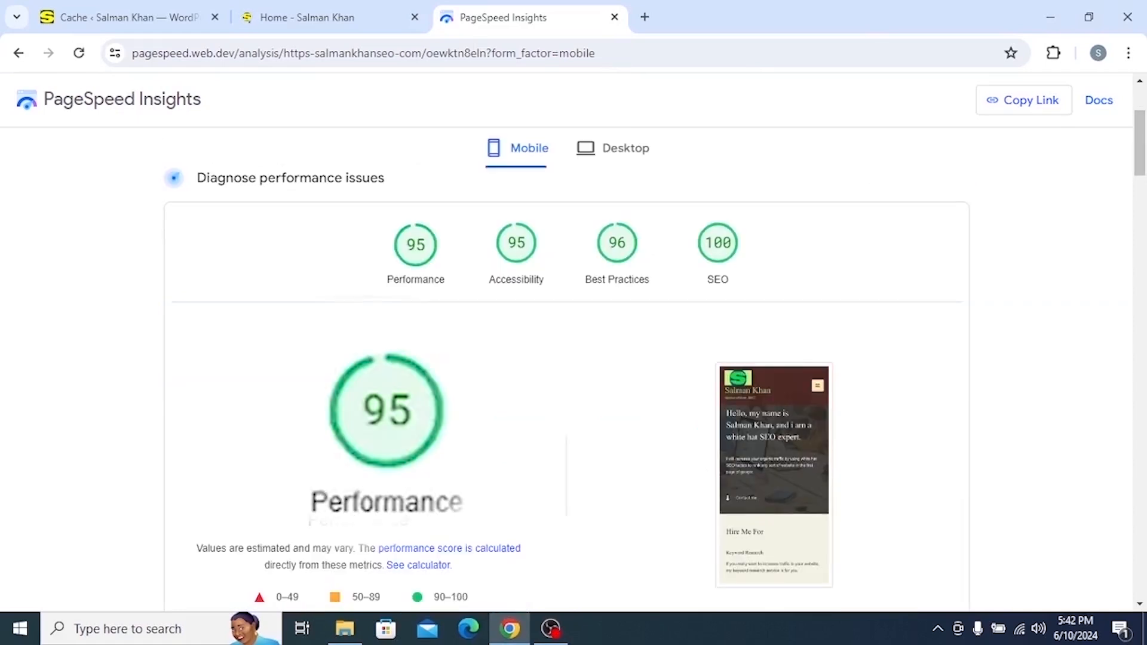
scroll(279, 291, "up", 1)
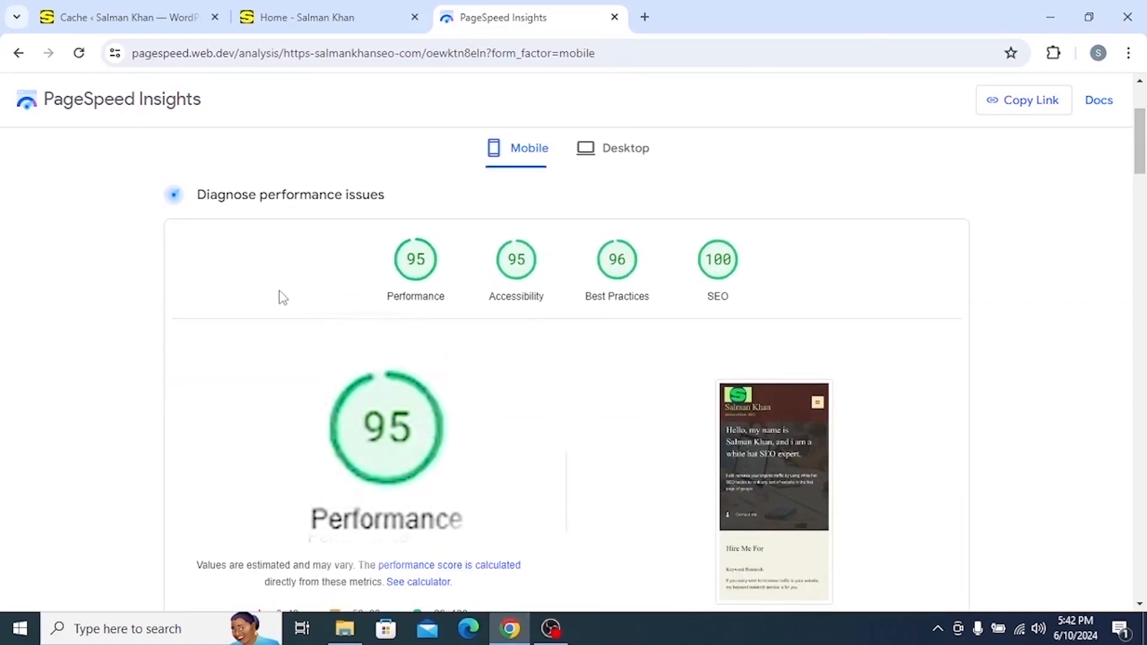
left_click(620, 148)
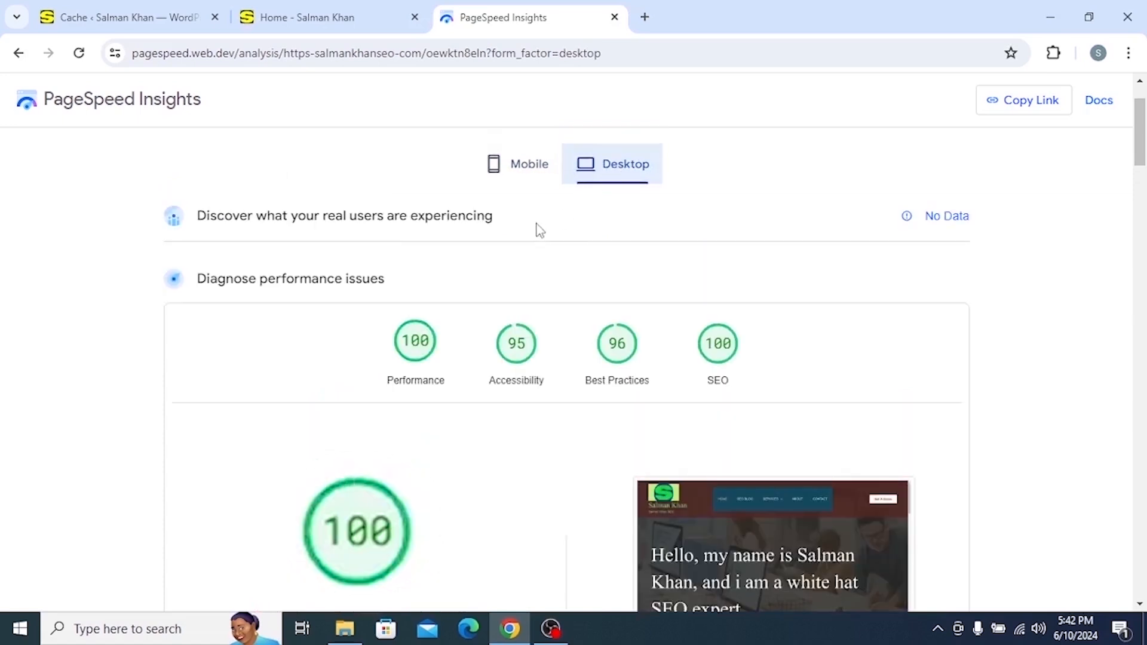
left_click(532, 166)
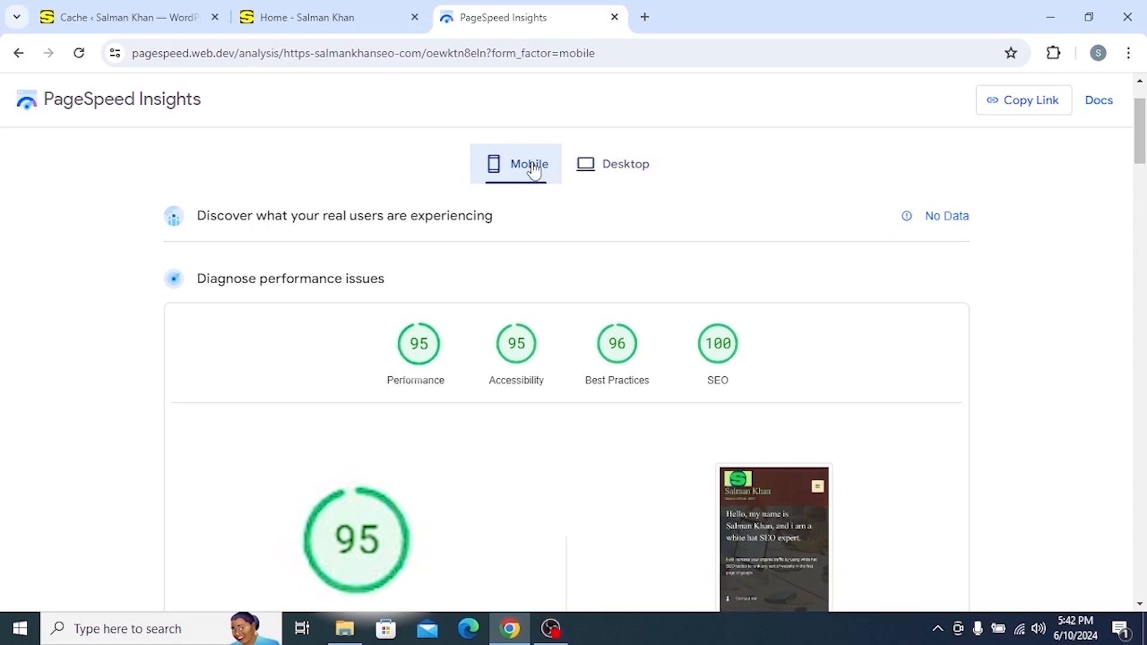
scroll(334, 348, "up", 2)
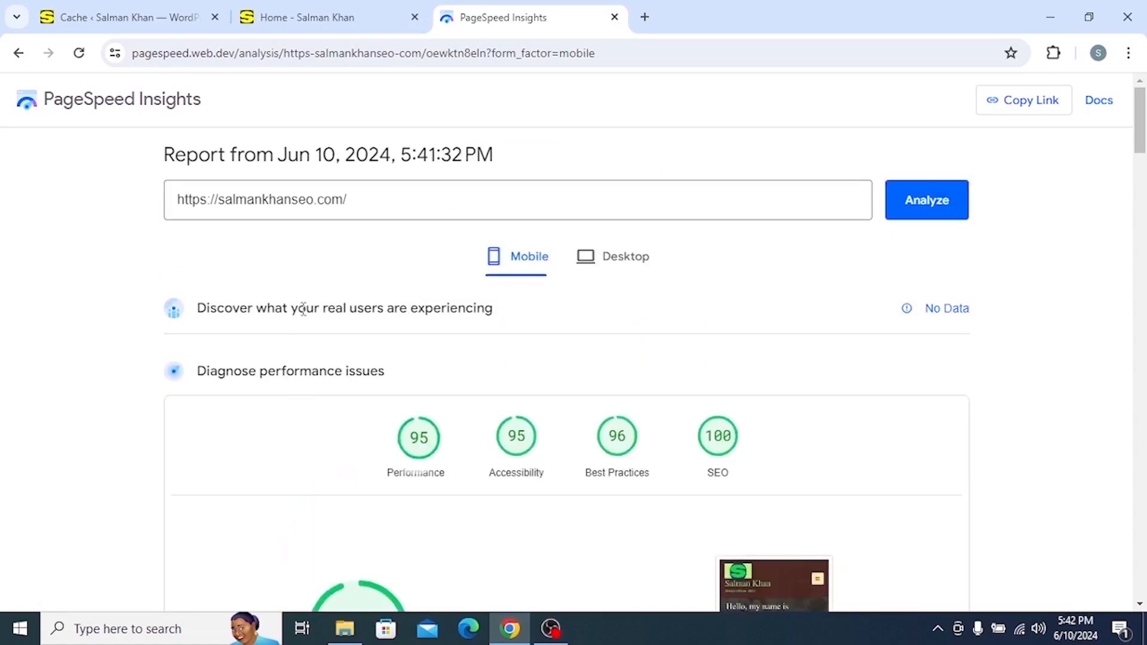
left_click(621, 261)
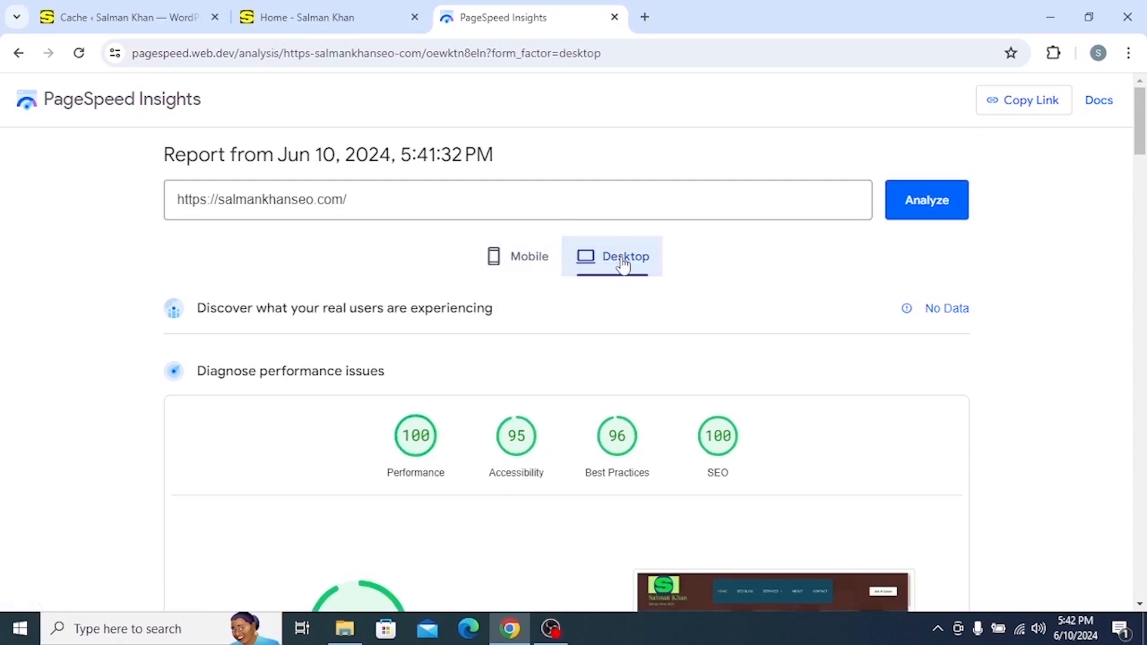
left_click(514, 261)
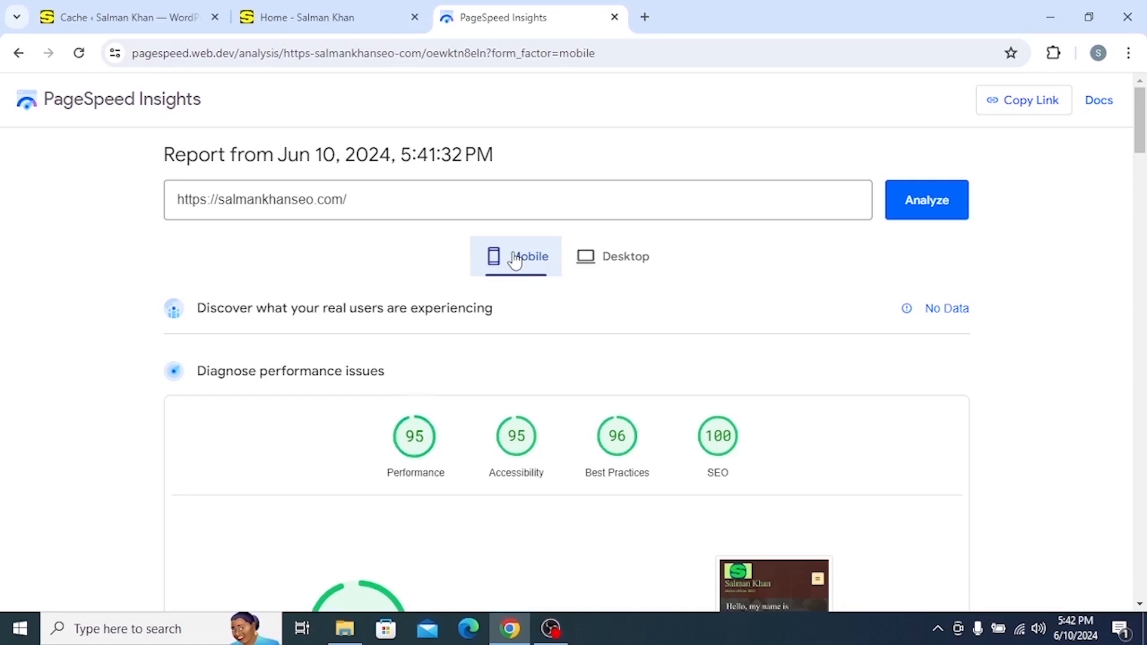
left_click(635, 267)
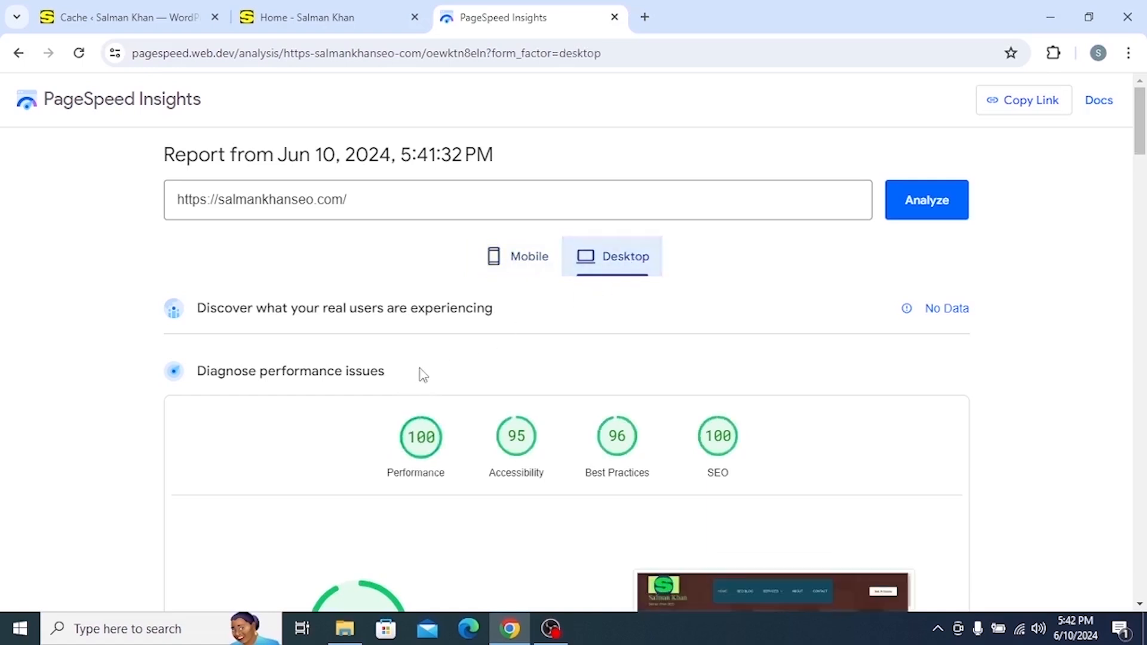
scroll(424, 375, "down", 1)
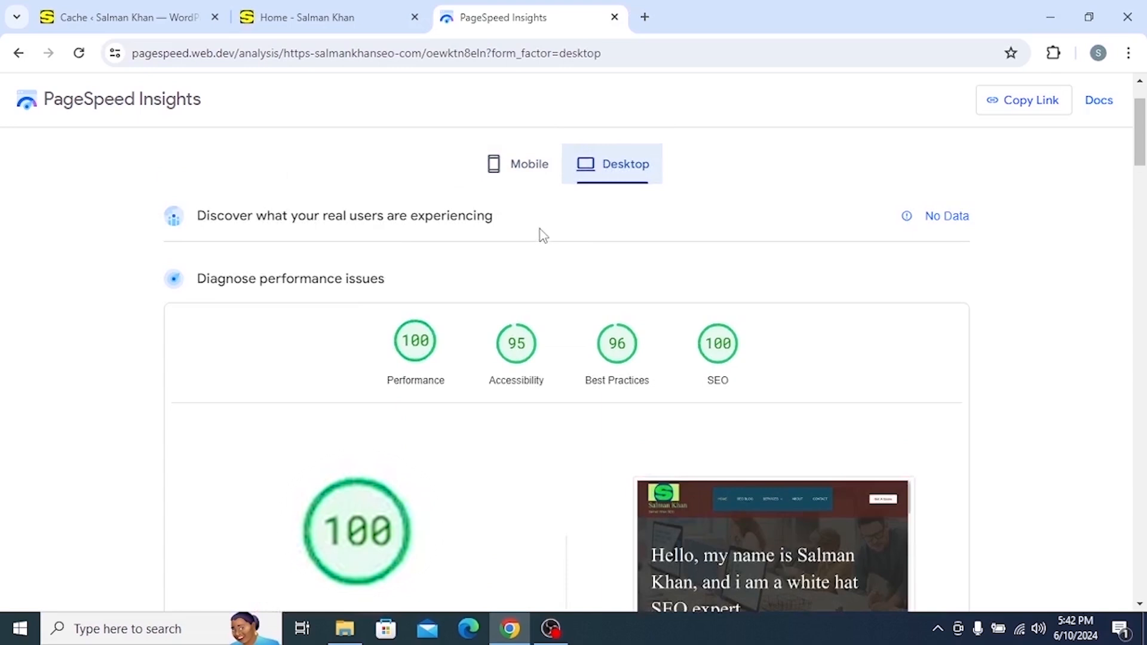
left_click(533, 169)
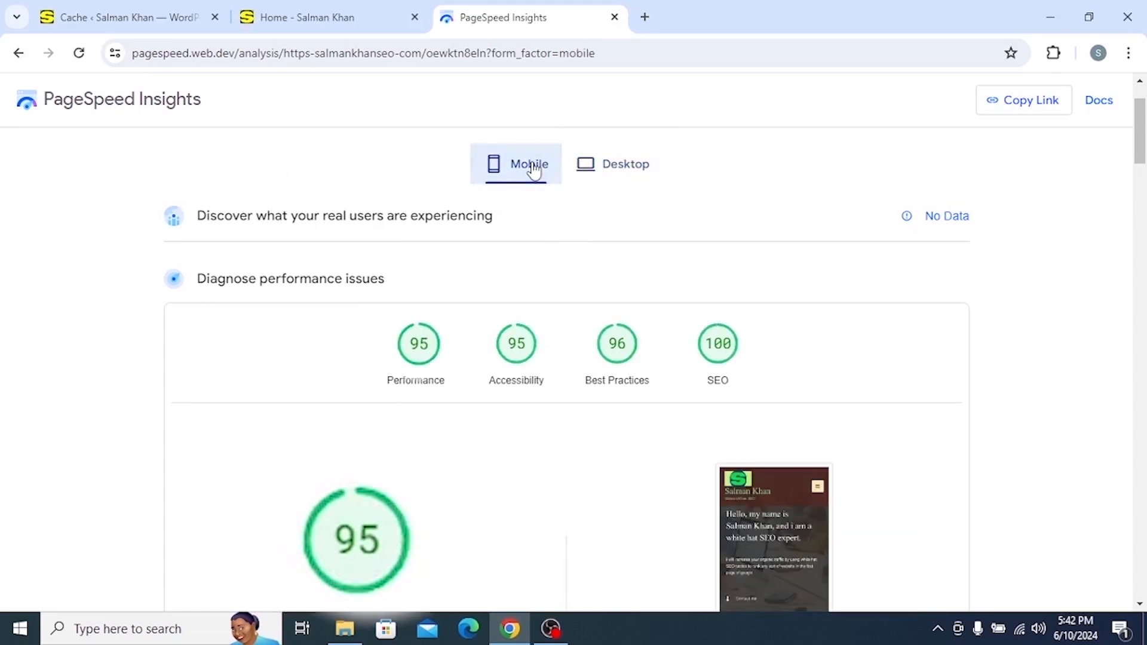
scroll(333, 347, "down", 2)
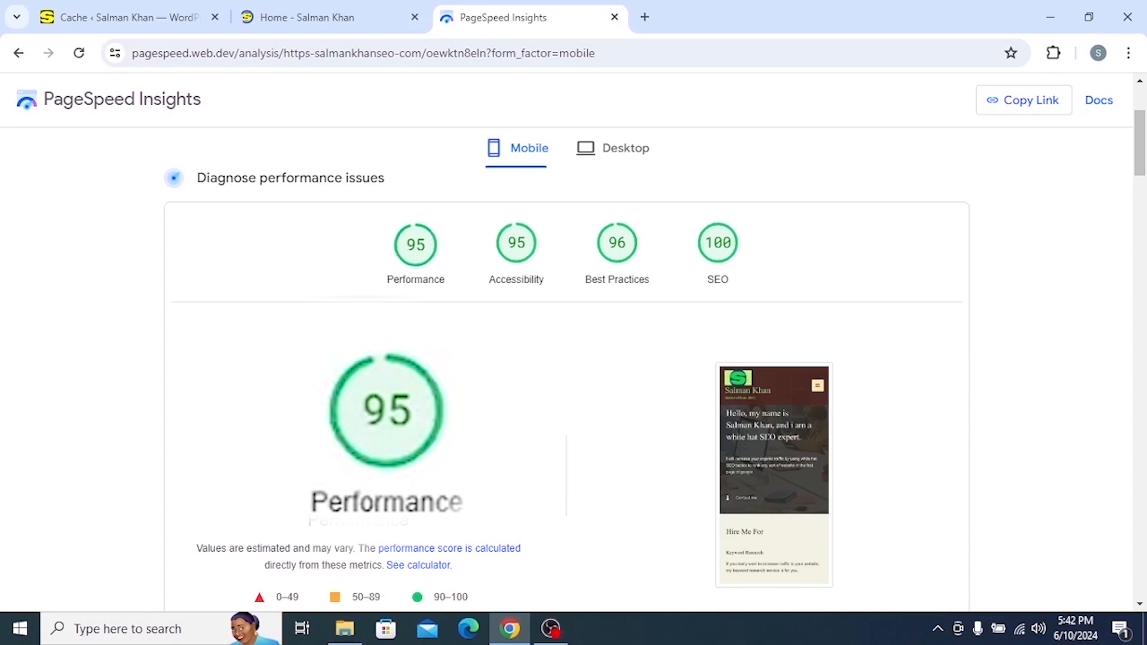
scroll(340, 256, "up", 1)
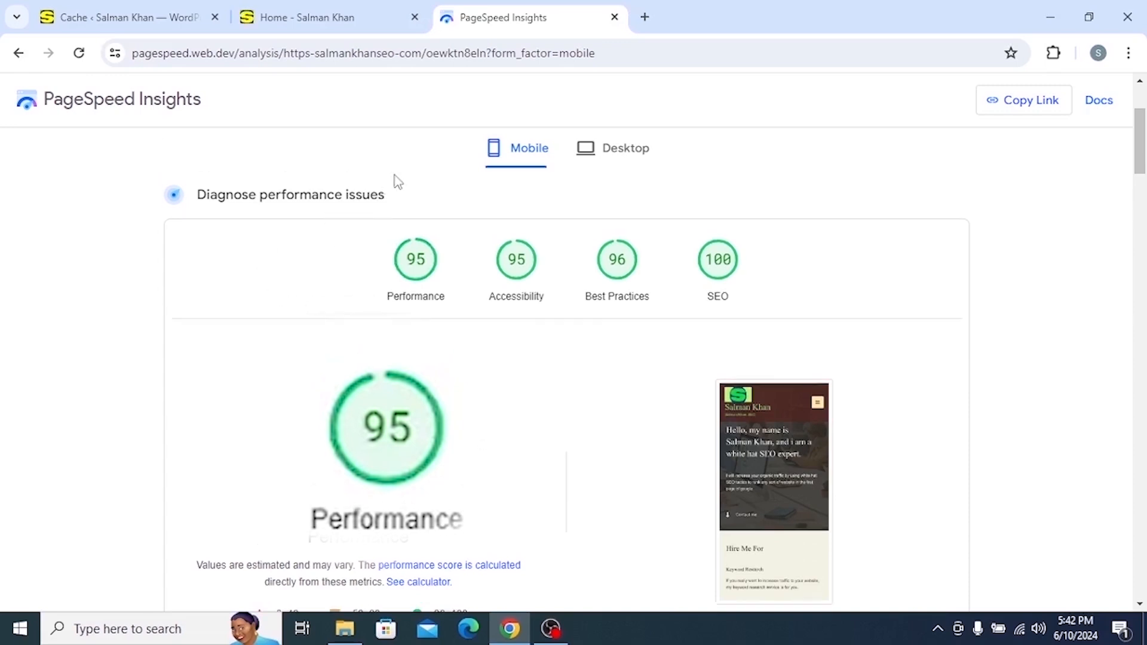
left_click(620, 148)
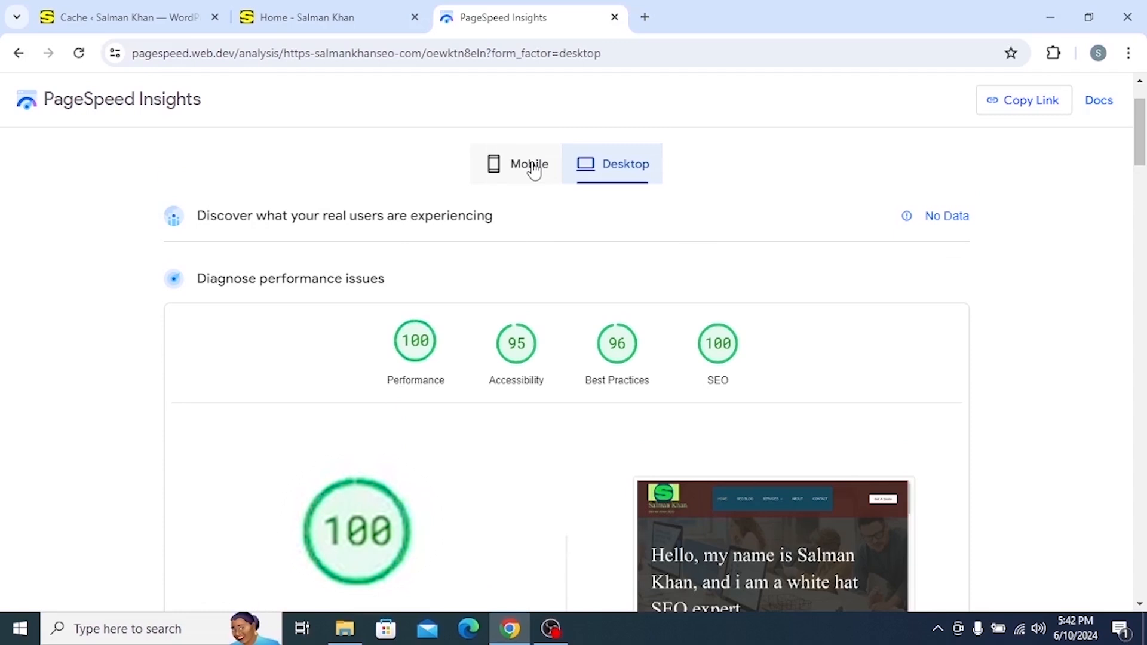
left_click(533, 171)
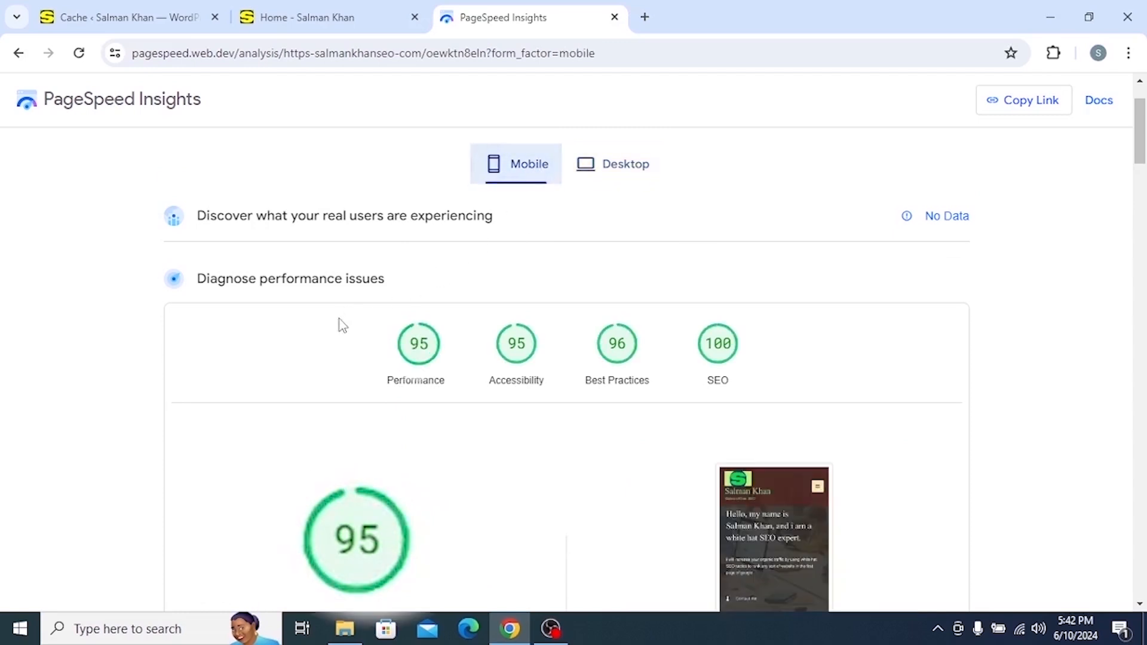
scroll(301, 400, "up", 2)
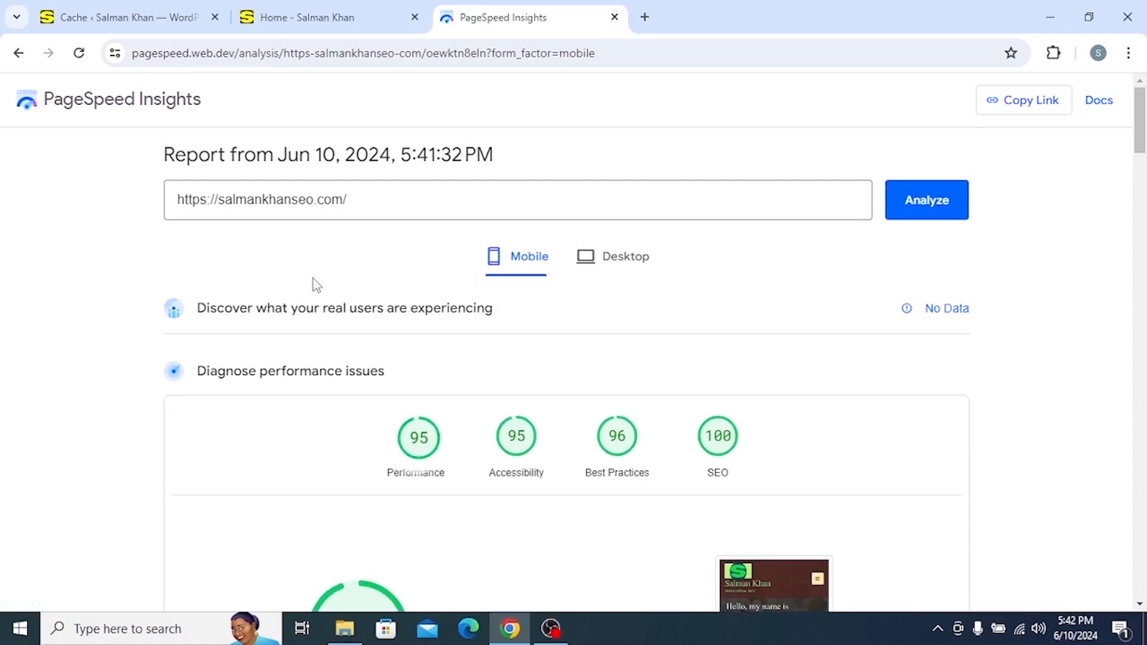
left_click(622, 259)
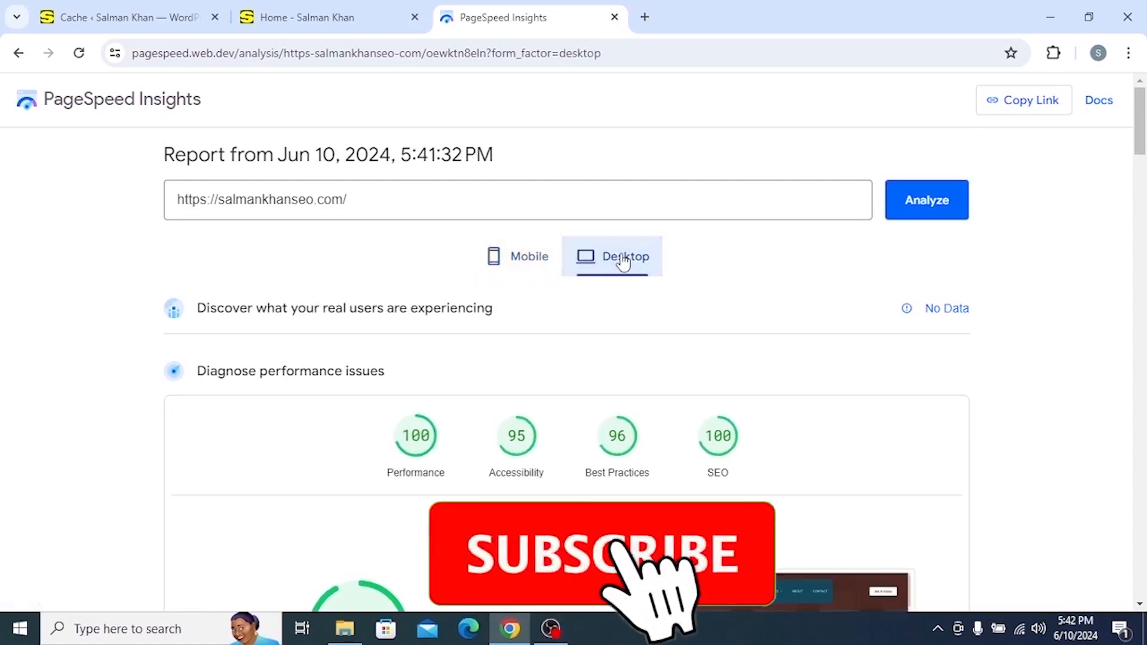
left_click(515, 261)
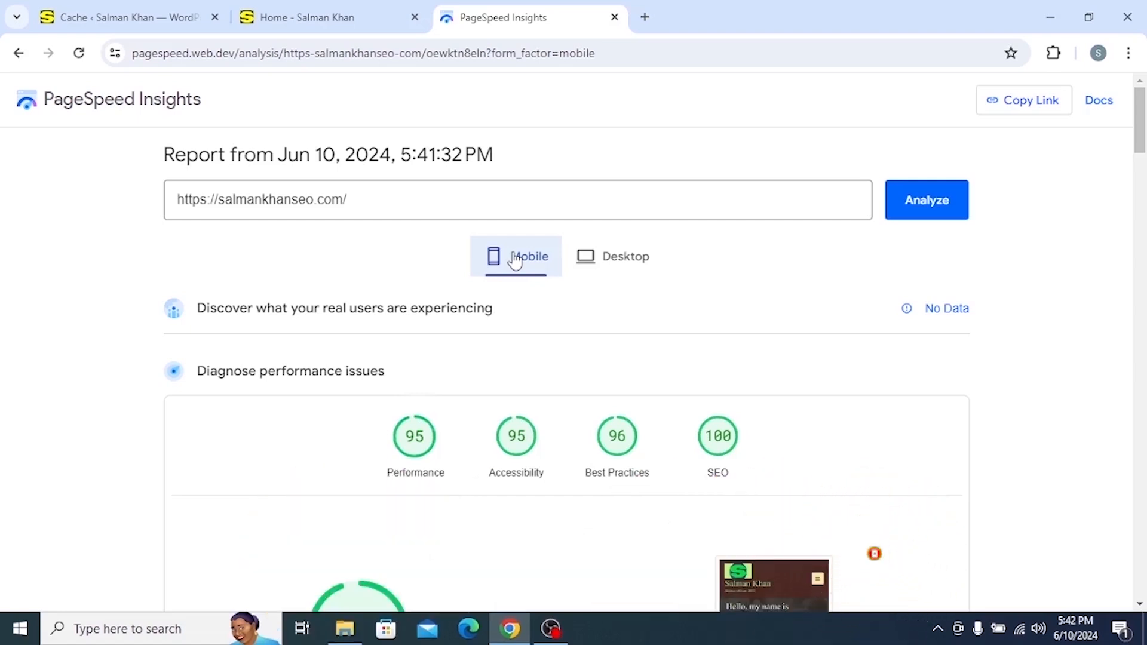
left_click(636, 266)
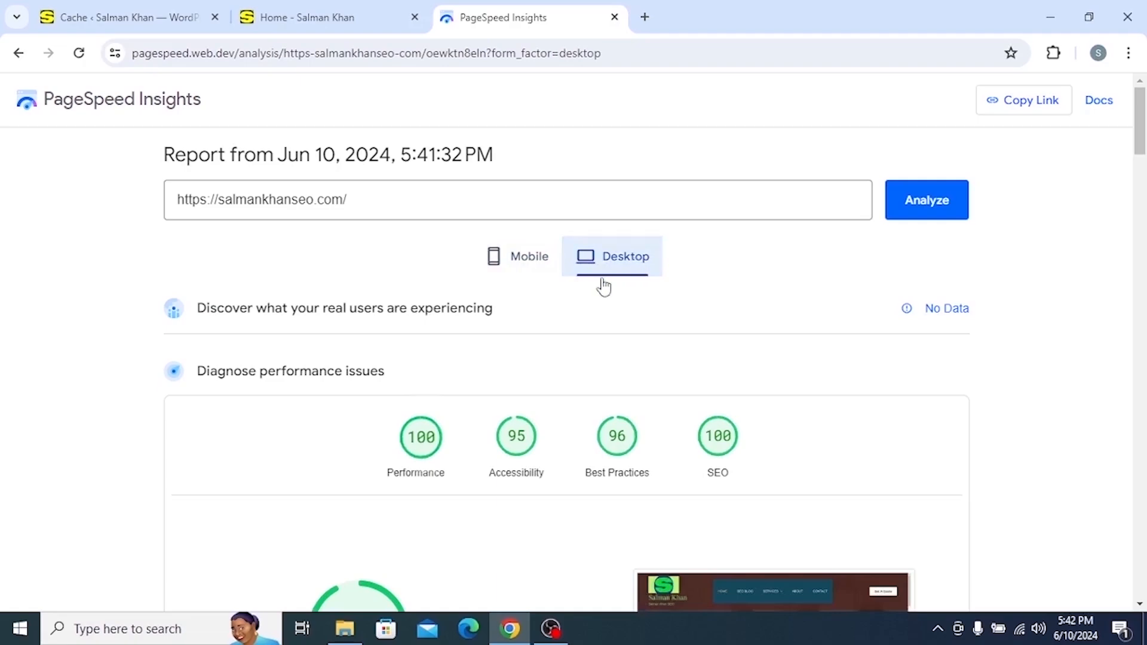
scroll(620, 154, "down", 3)
scroll(574, 197, "up", 1)
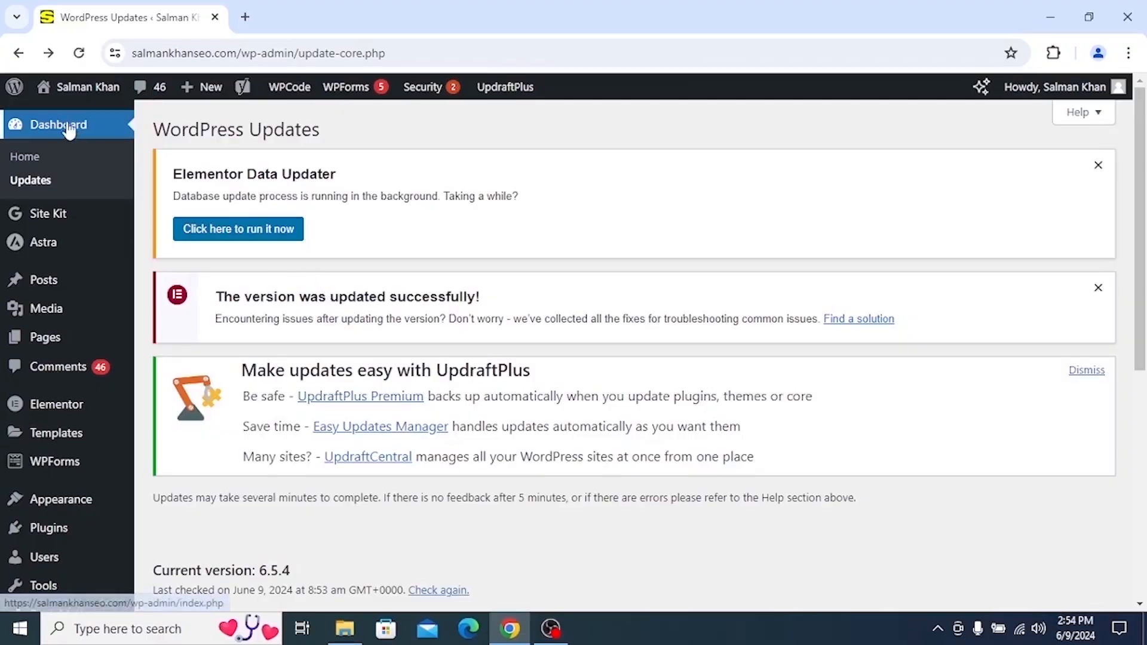
Return to the WordPress admin's home dashboard, reload it and look through its widgets.
left_click(19, 53)
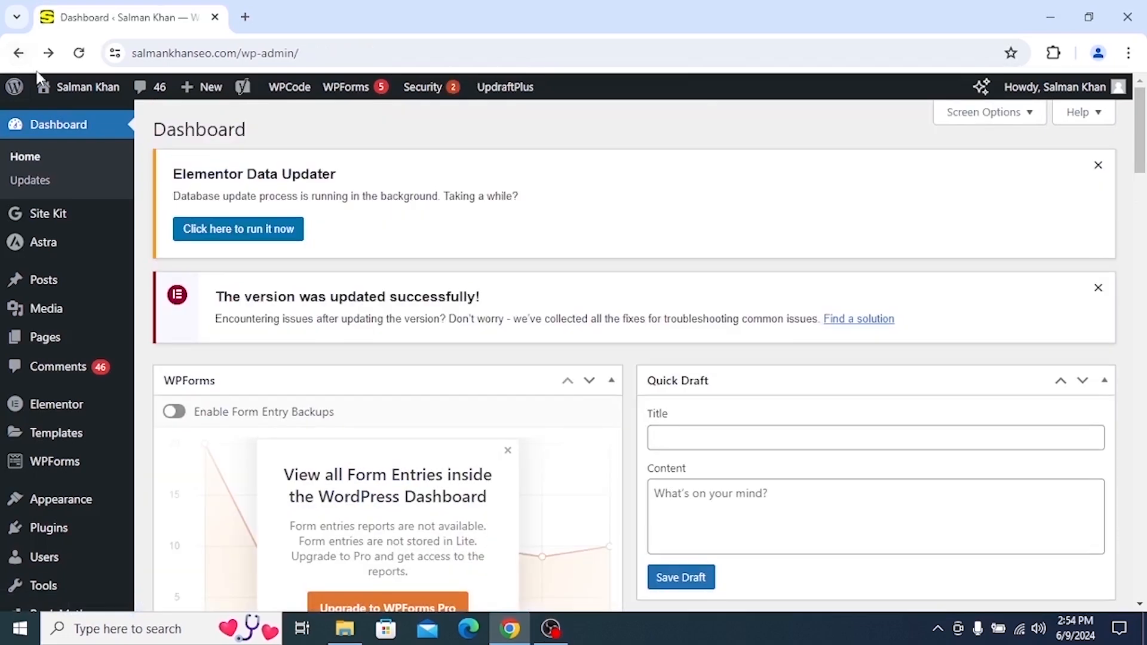
left_click(77, 53)
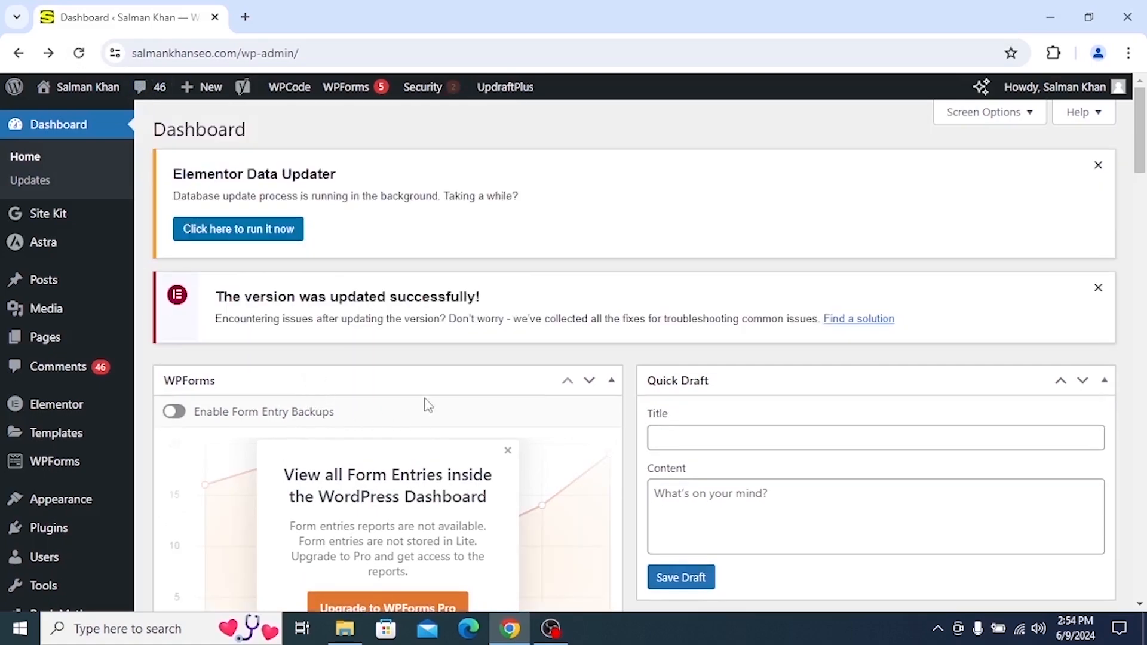
scroll(410, 350, "down", 3)
scroll(417, 450, "down", 15)
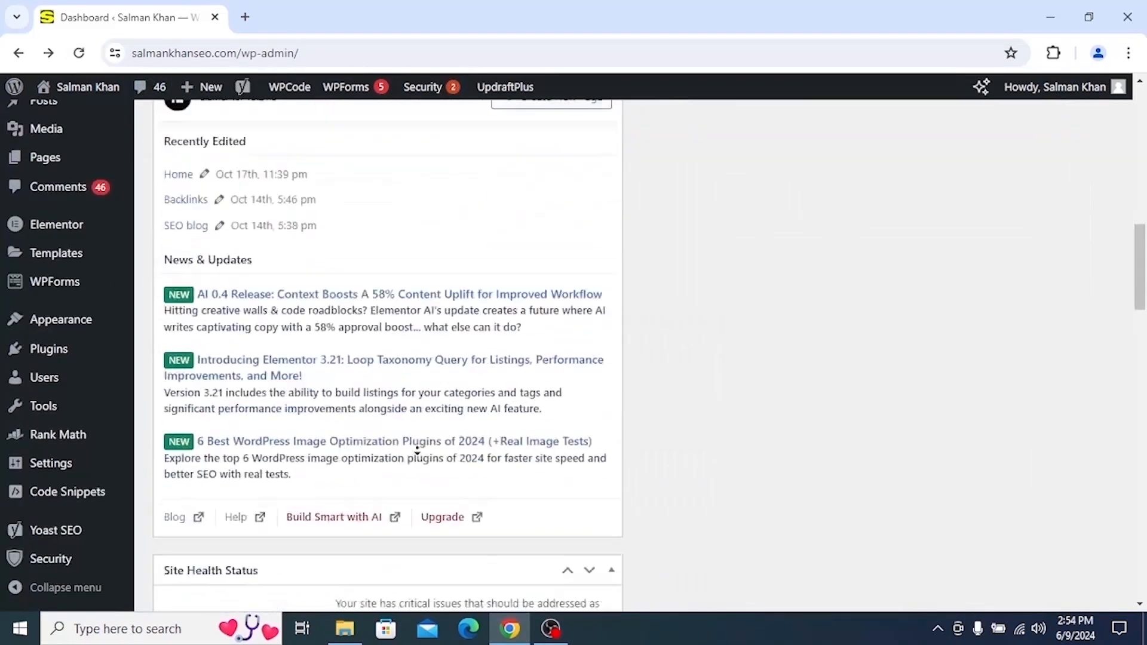
scroll(413, 276, "up", 8)
scroll(413, 277, "up", 10)
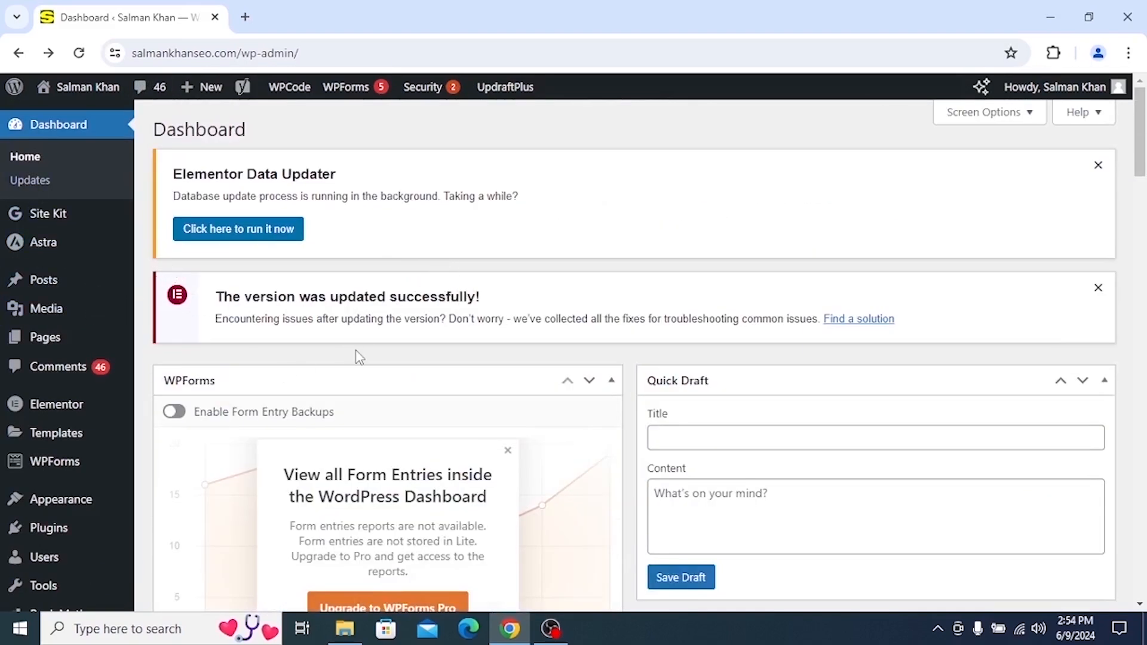
Open the WordPress page for adding a new plugin.
scroll(356, 358, "down", 3)
scroll(354, 405, "down", 3)
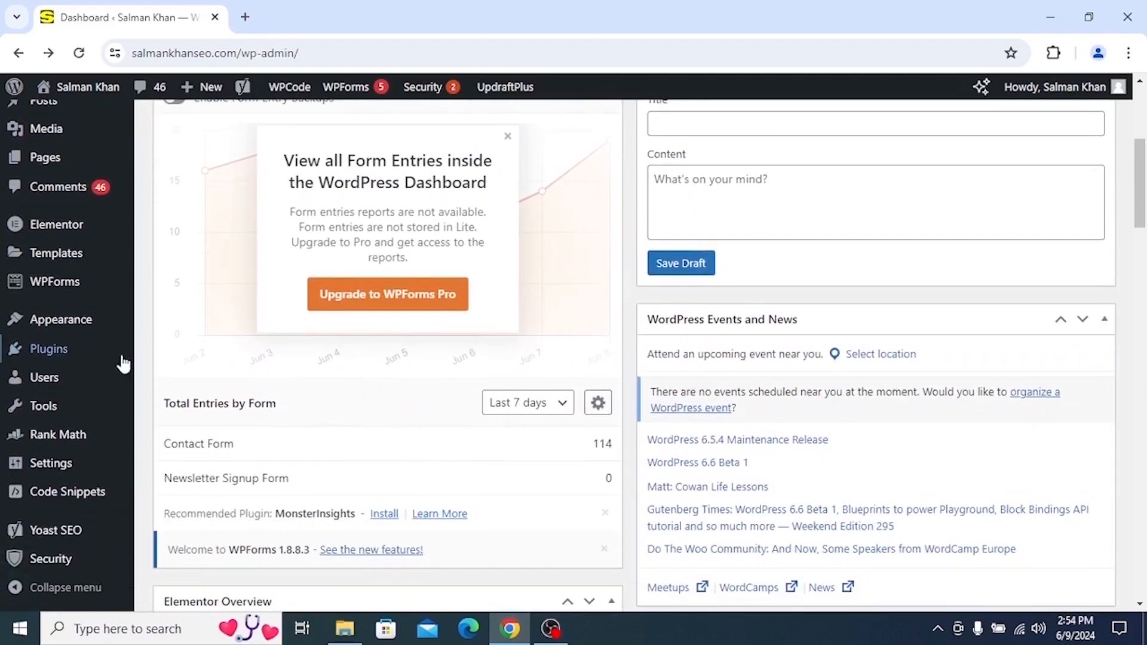
mouse_move(25, 357)
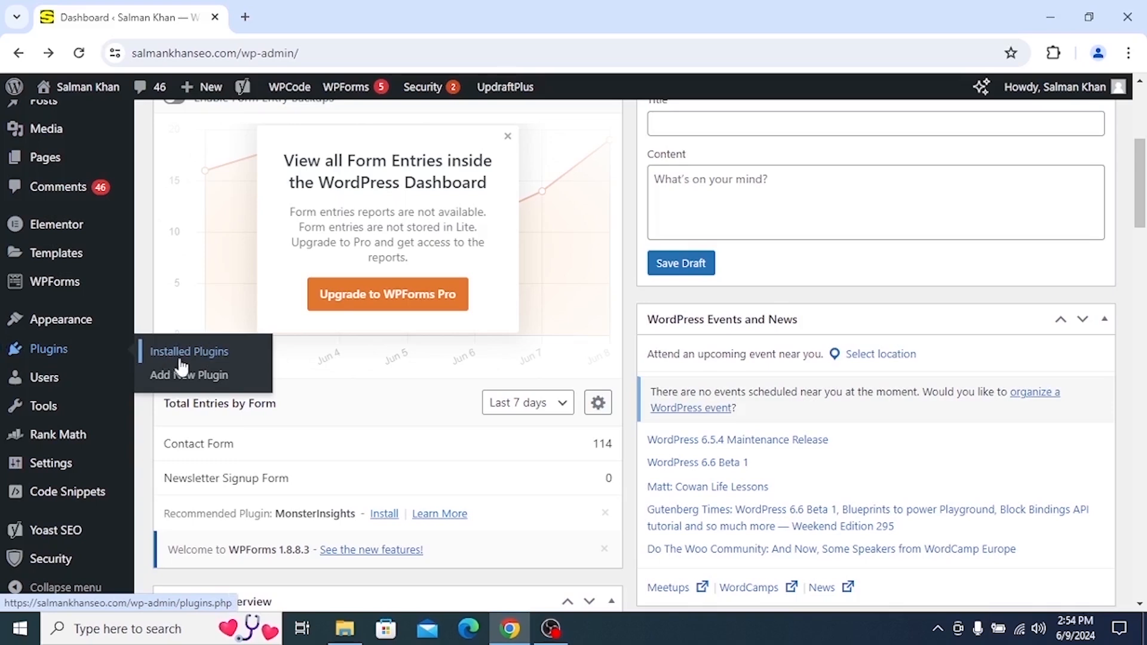
left_click(218, 374)
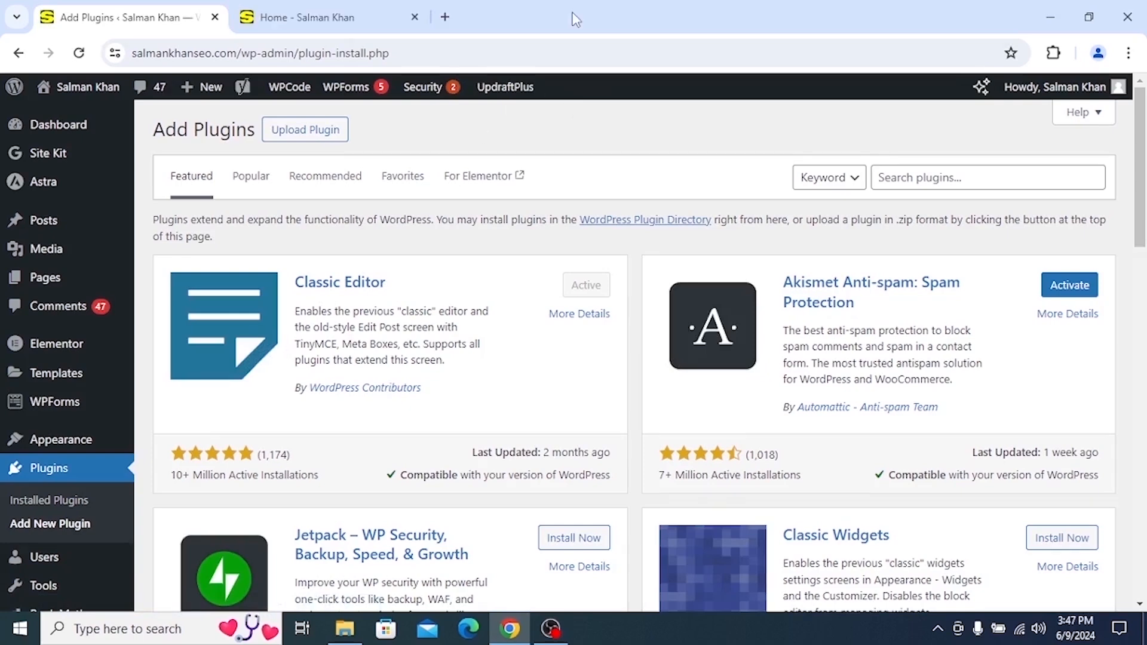
Search the plugin directory for "litespeed cache", keeping the browser window maximized for the results.
left_click_drag(575, 19, 258, 74)
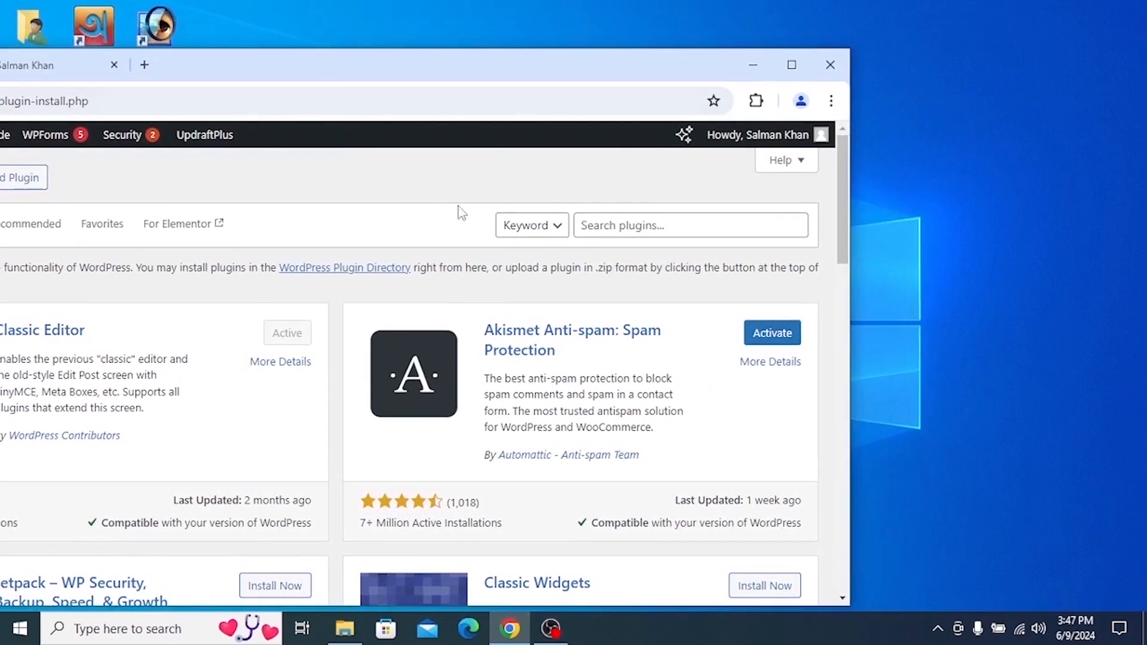
left_click(580, 227)
left_click_drag(457, 71, 517, 52)
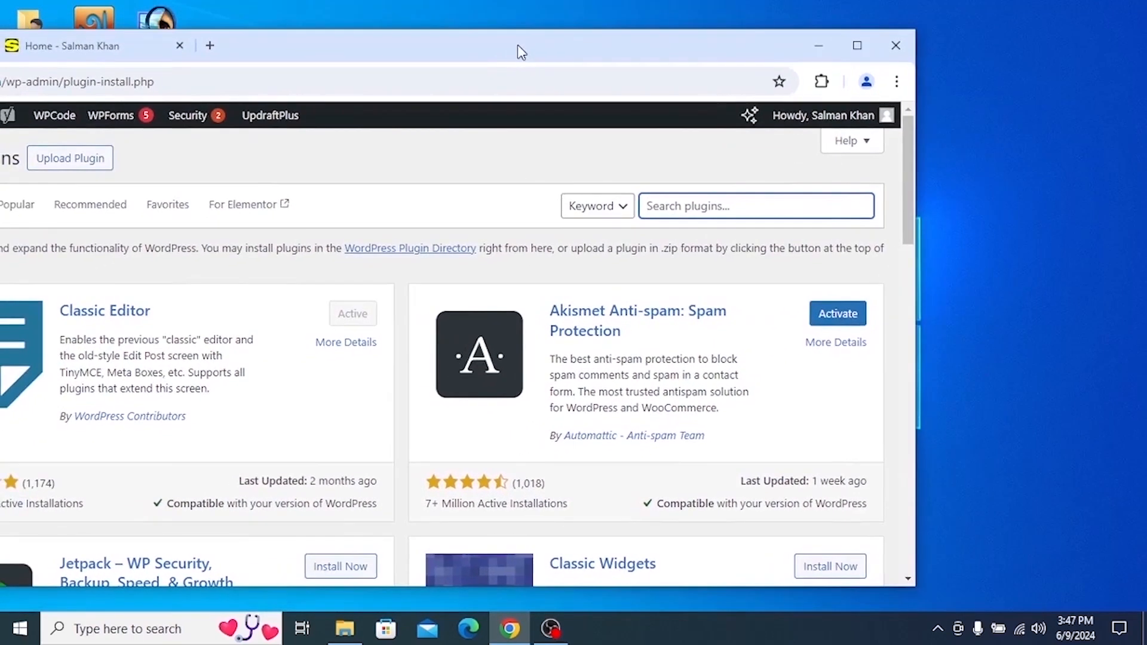
left_click(648, 209)
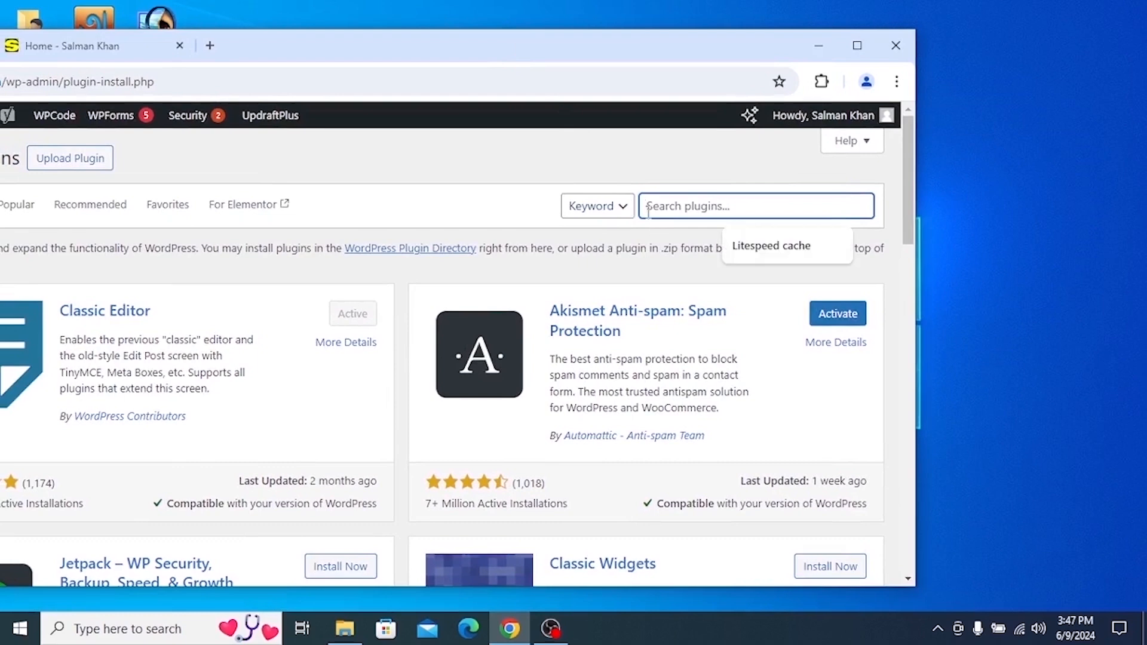
type("litespeed cache")
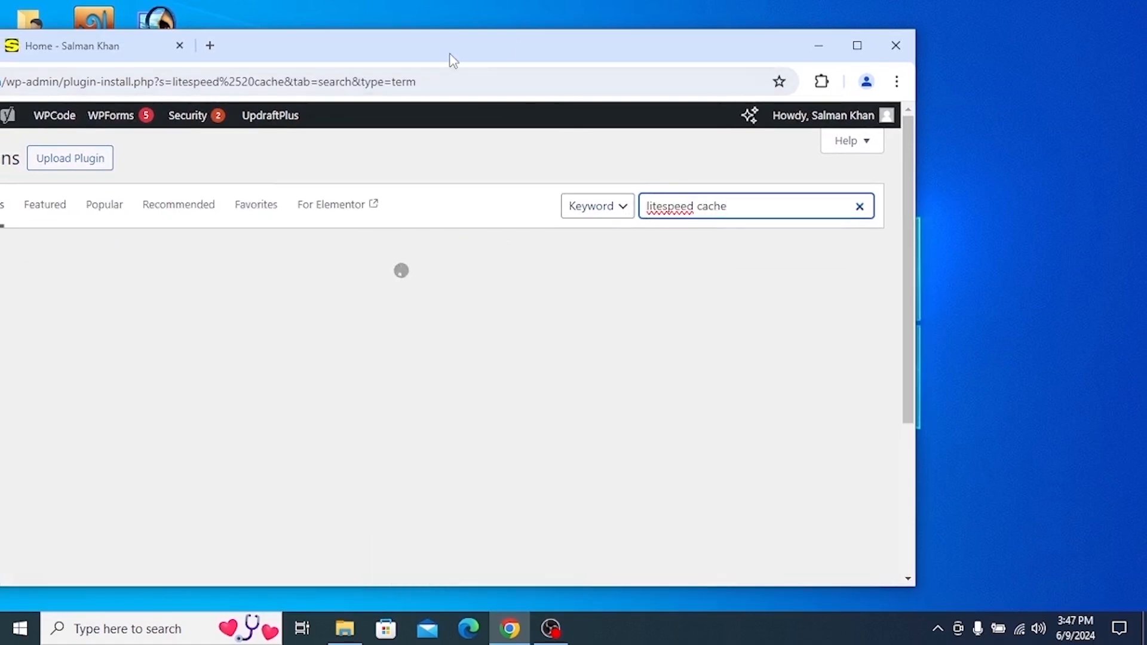
left_click_drag(452, 60, 455, 2)
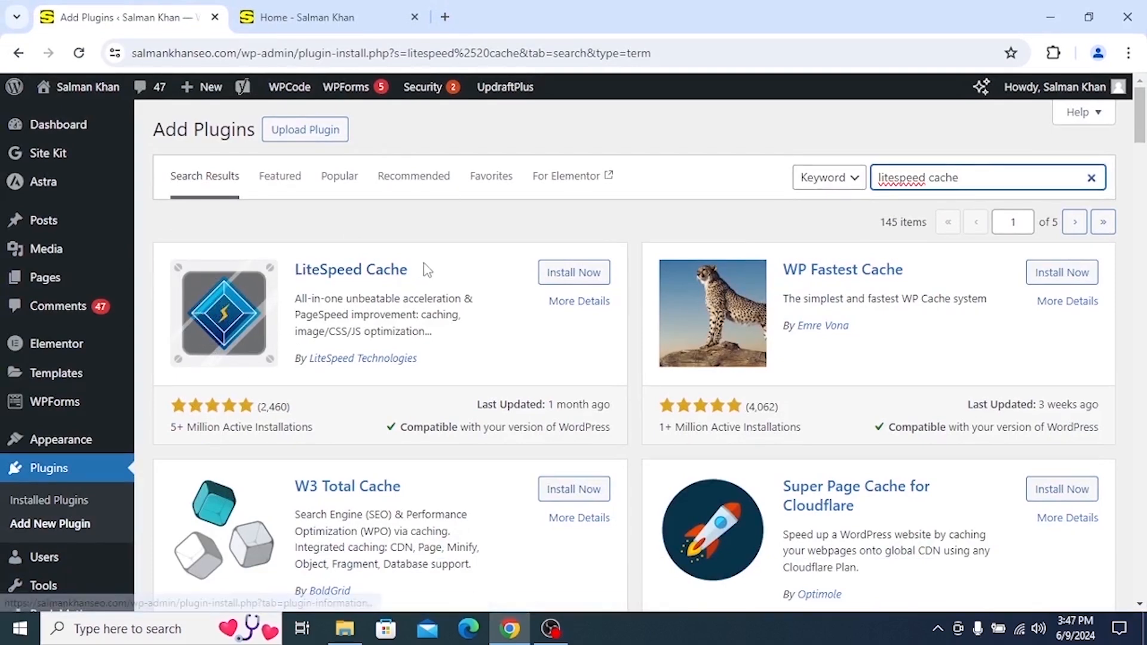
Install and activate the LiteSpeed Cache plugin by LiteSpeed Technologies.
left_click_drag(427, 270, 295, 268)
left_click(311, 341)
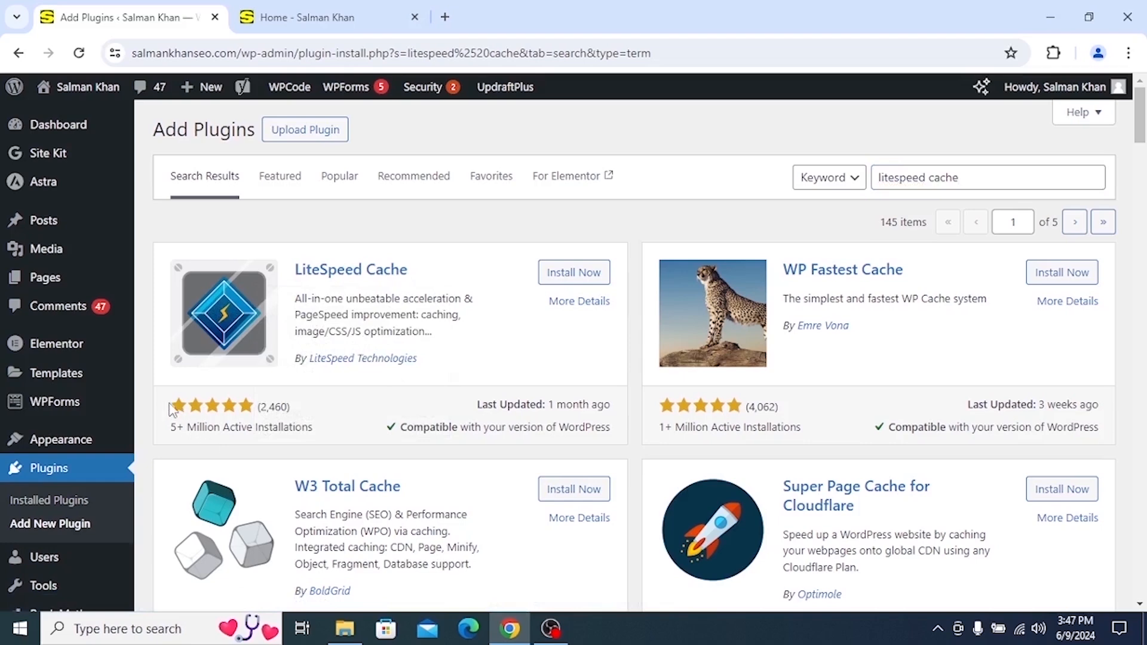
left_click_drag(257, 406, 269, 408)
left_click(318, 404)
left_click(558, 273)
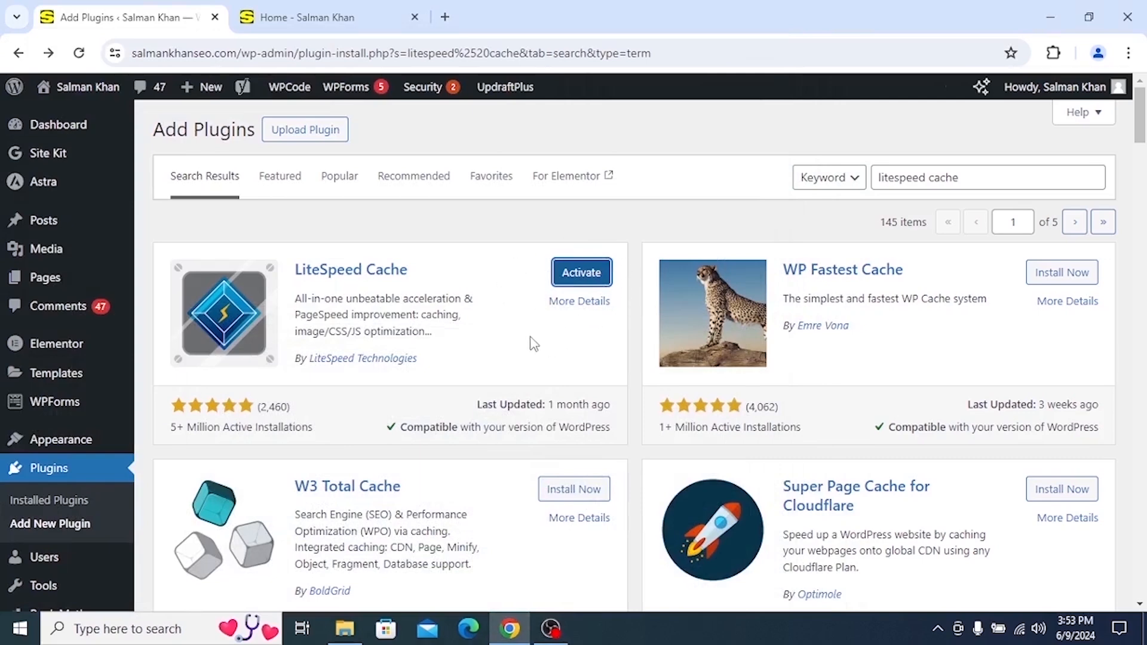
left_click(569, 278)
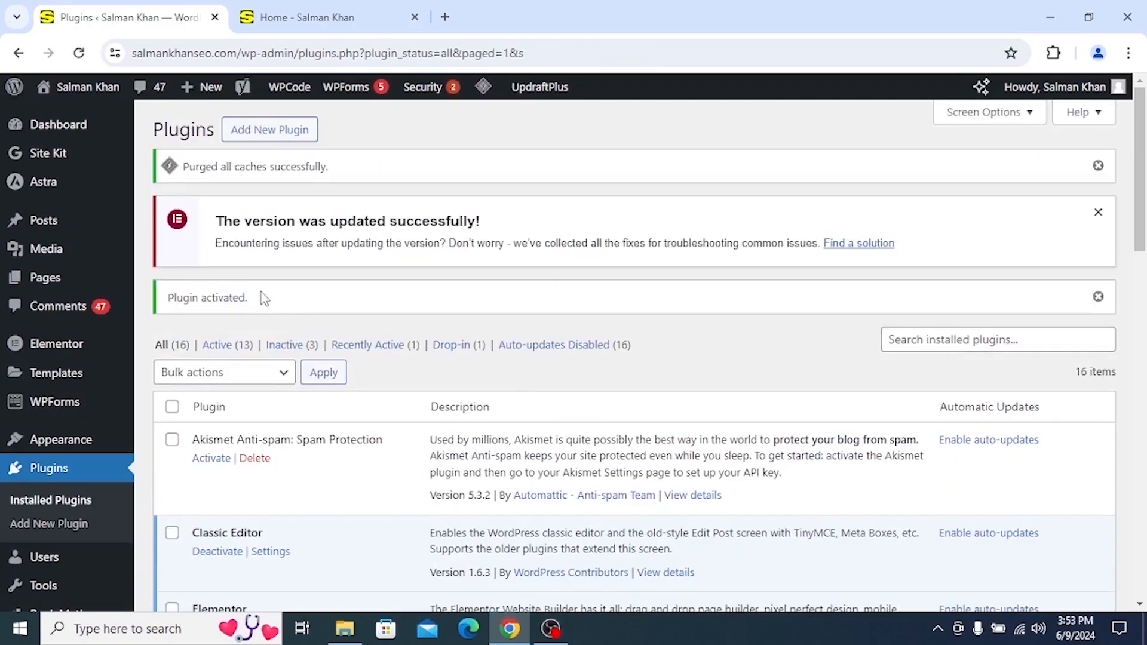
Check the activation notice and locate LiteSpeed Cache among the installed plugins and in the admin navigation.
left_click_drag(263, 298, 161, 304)
left_click(269, 307)
middle_click(396, 412)
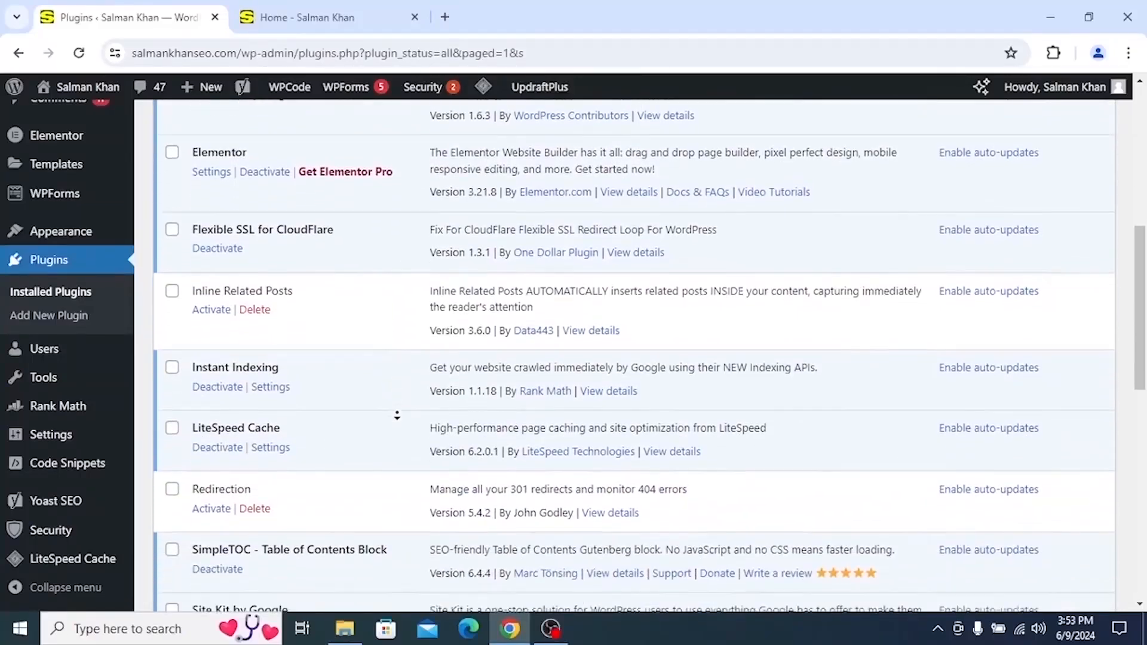
middle_click(397, 414)
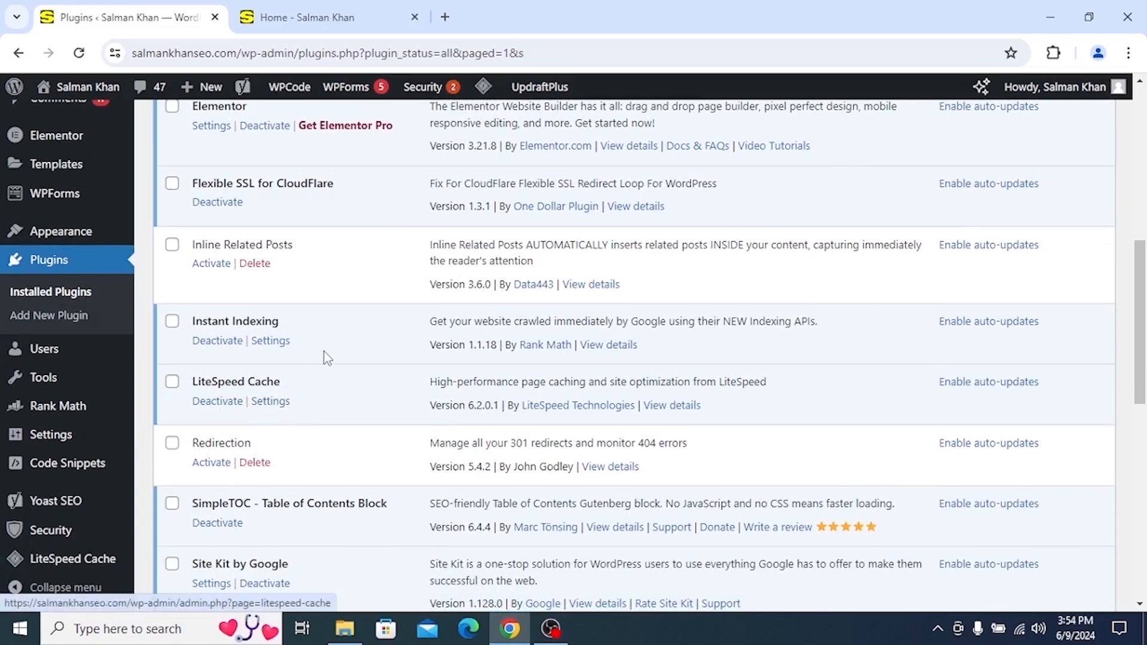
scroll(325, 358, "down", 3)
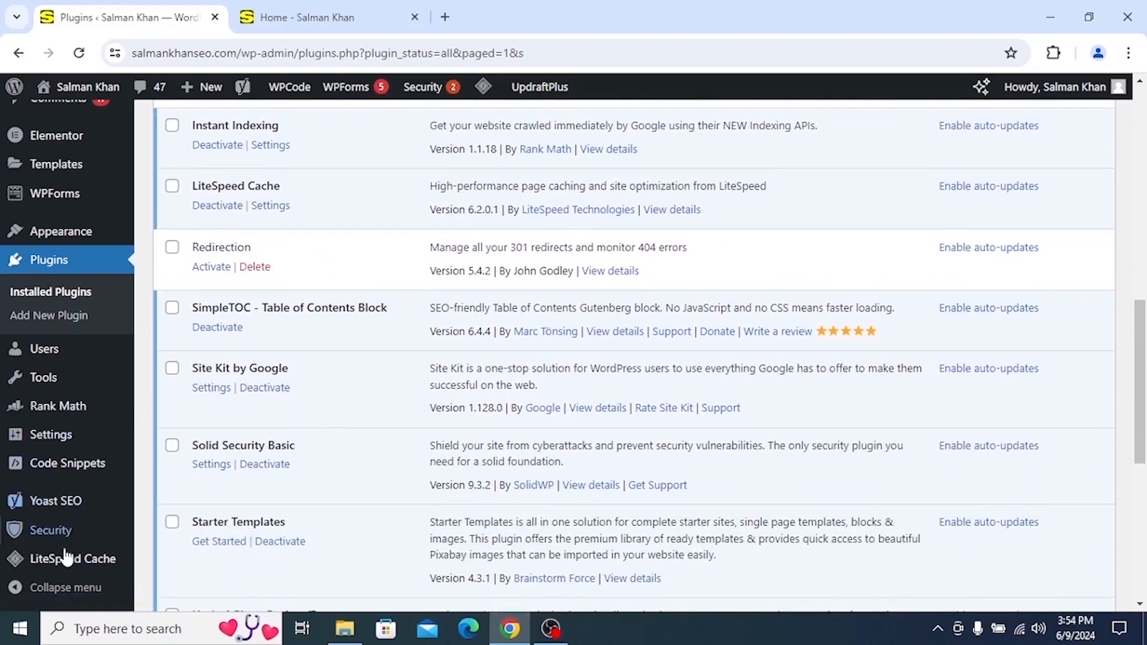
mouse_move(39, 559)
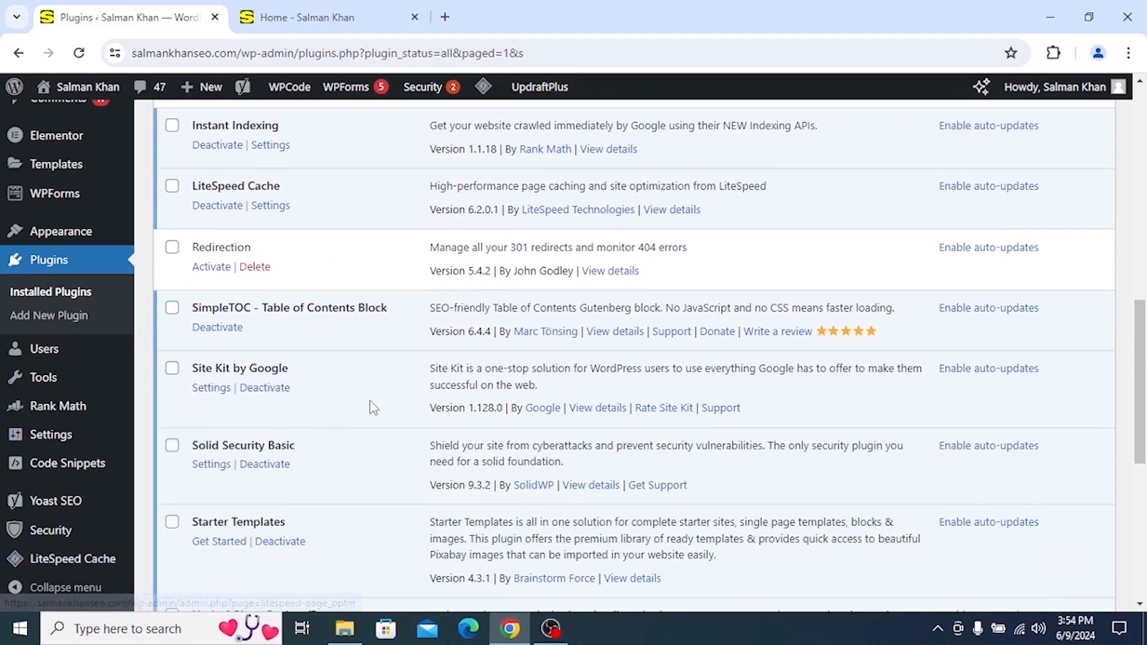
left_click(211, 266)
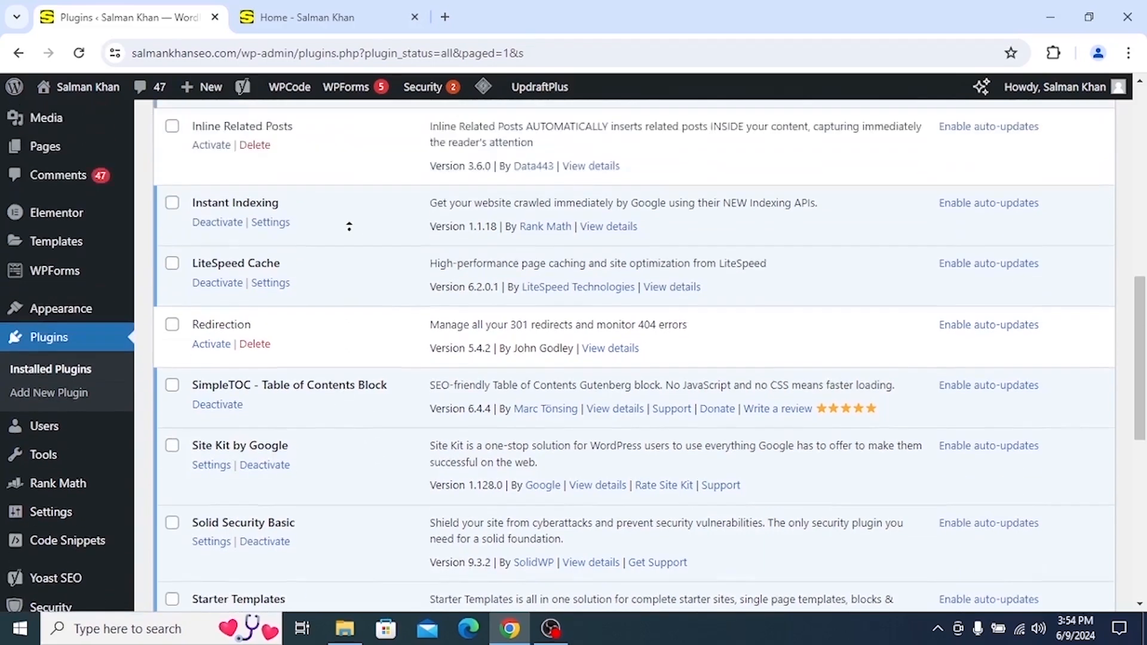
Go back to the WordPress dashboard and open the LiteSpeed Cache dashboard.
left_click(19, 53)
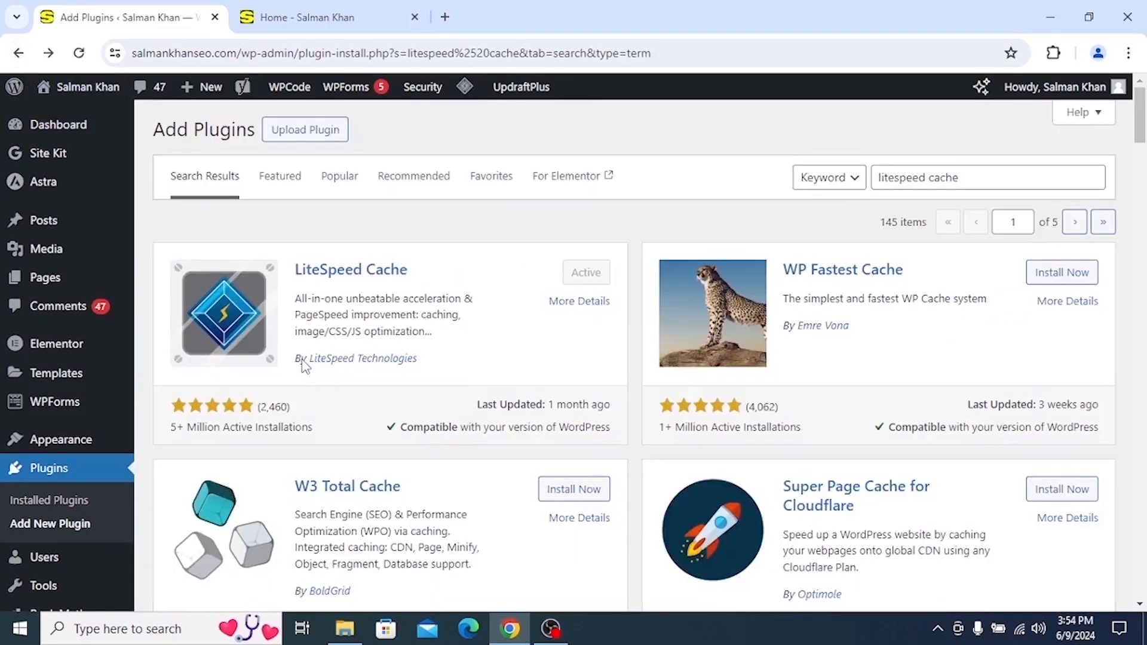
left_click(19, 52)
middle_click(428, 408)
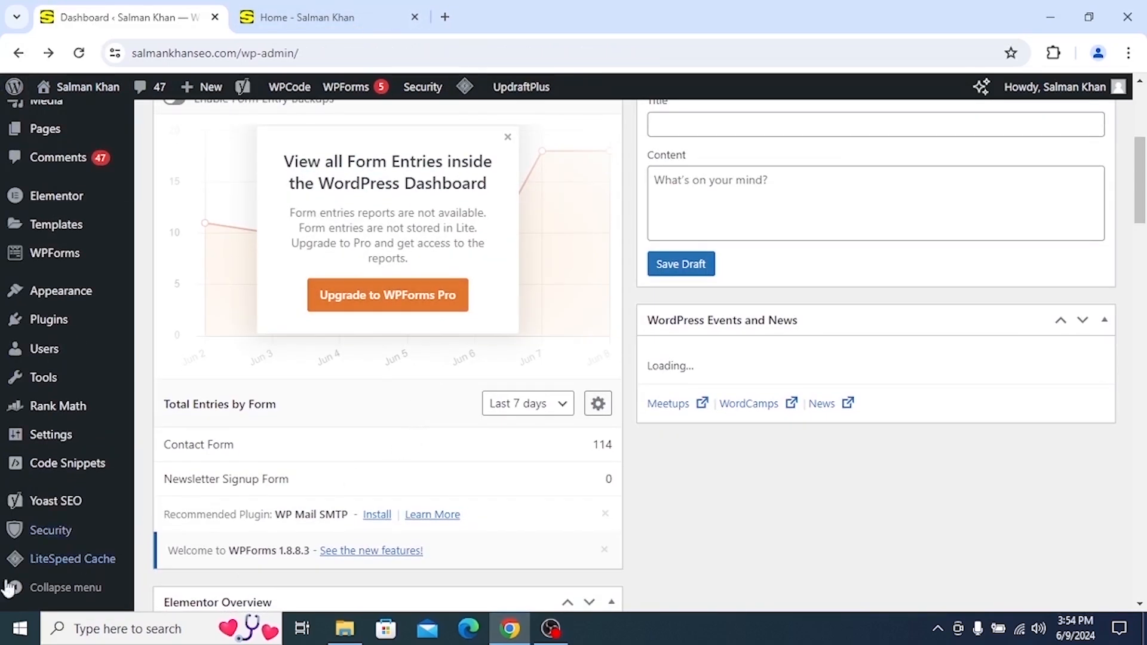
mouse_move(64, 571)
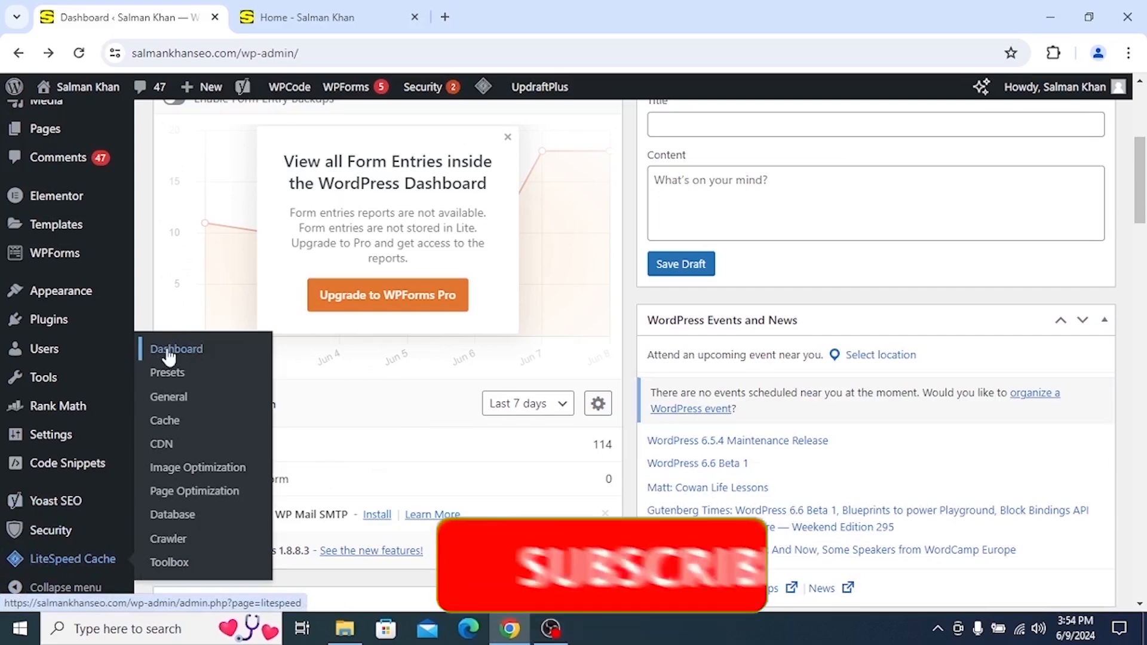
left_click(64, 560)
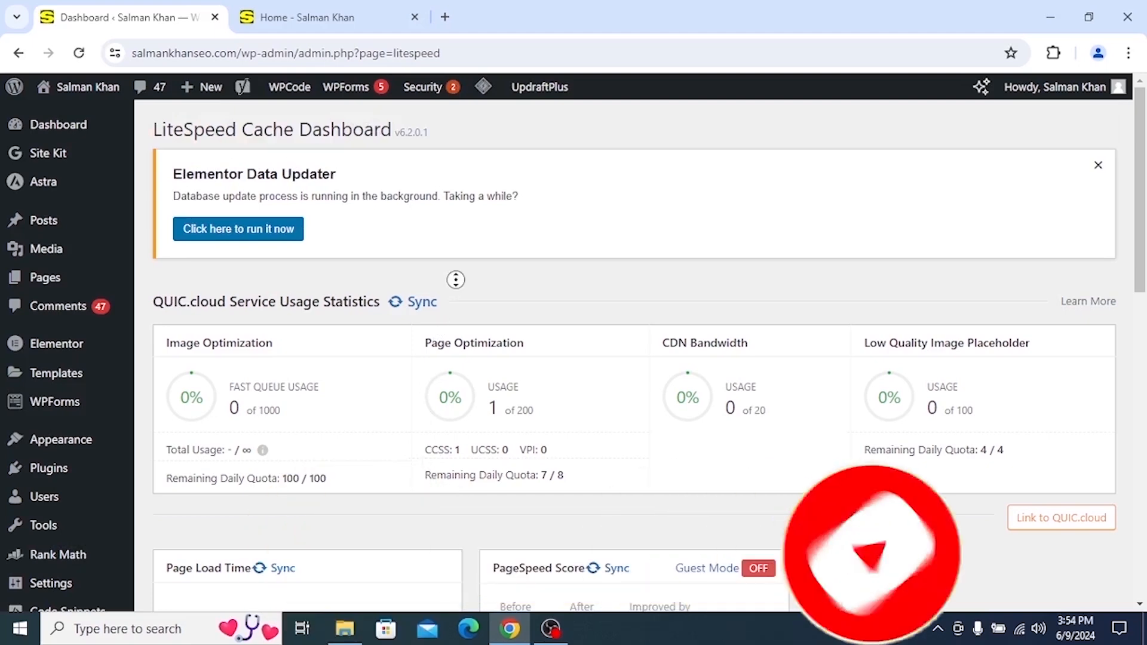
Examine the QUIC.cloud usage statistics for Image Optimization, Page Optimization and CDN Bandwidth.
scroll(459, 289, "down", 2)
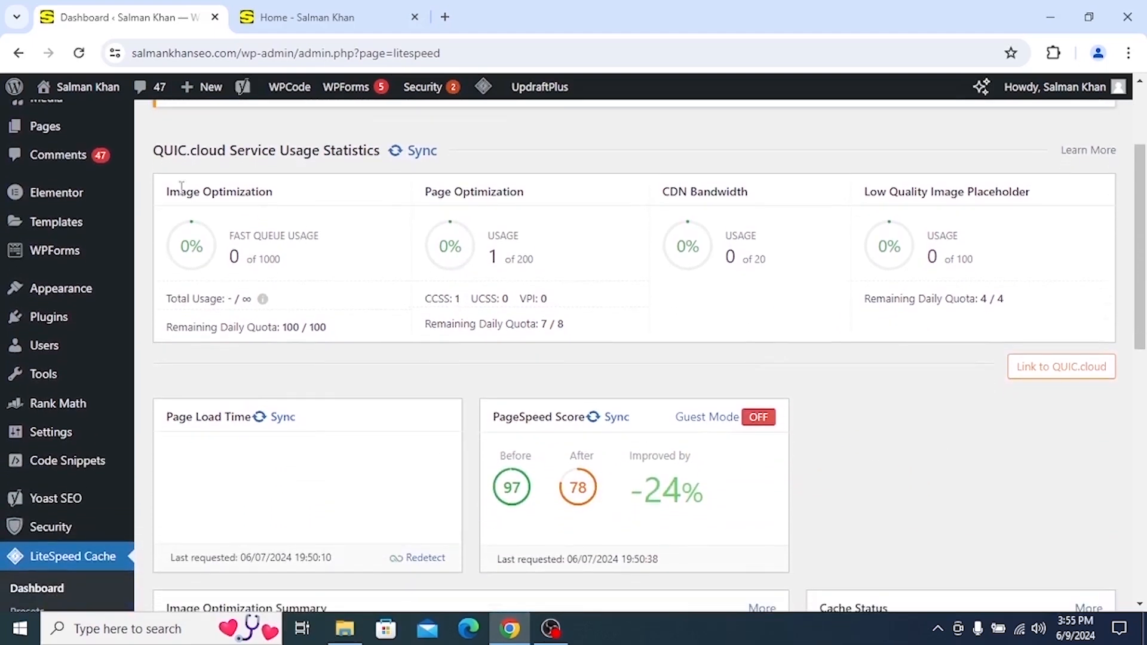
left_click_drag(166, 196, 272, 192)
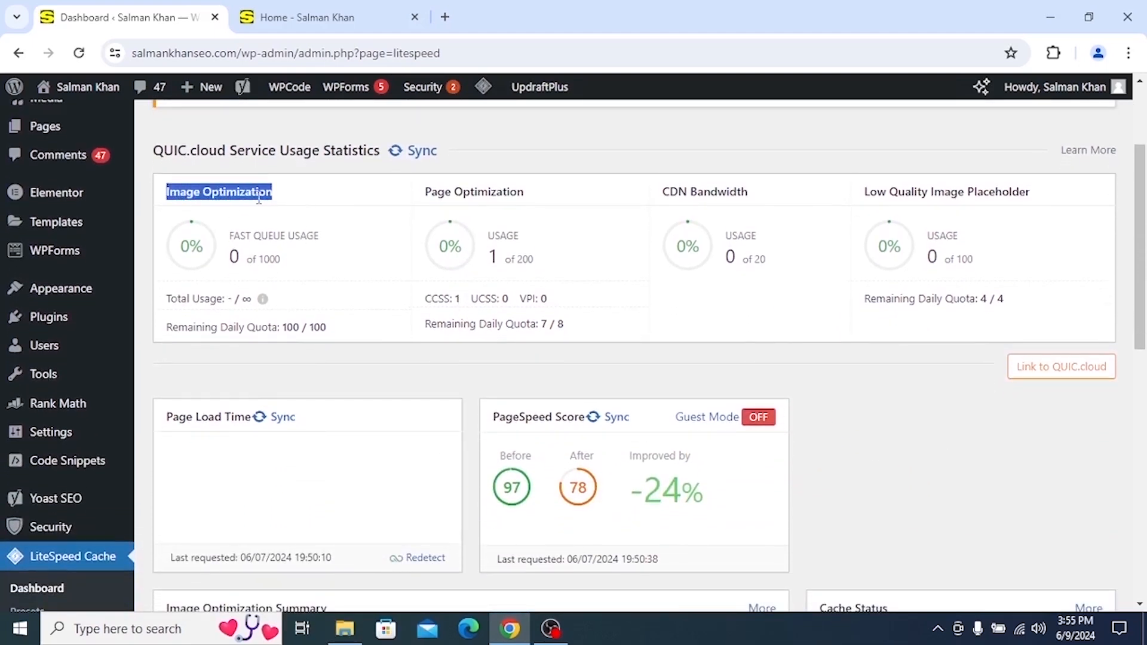
left_click(401, 200)
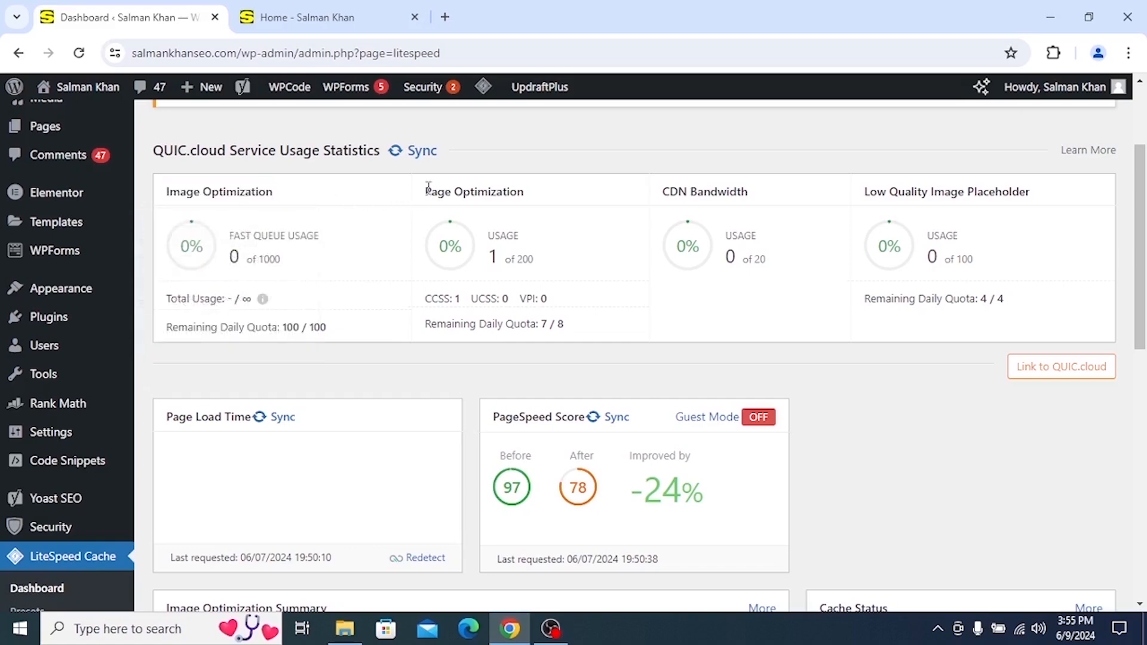
left_click_drag(427, 187, 532, 208)
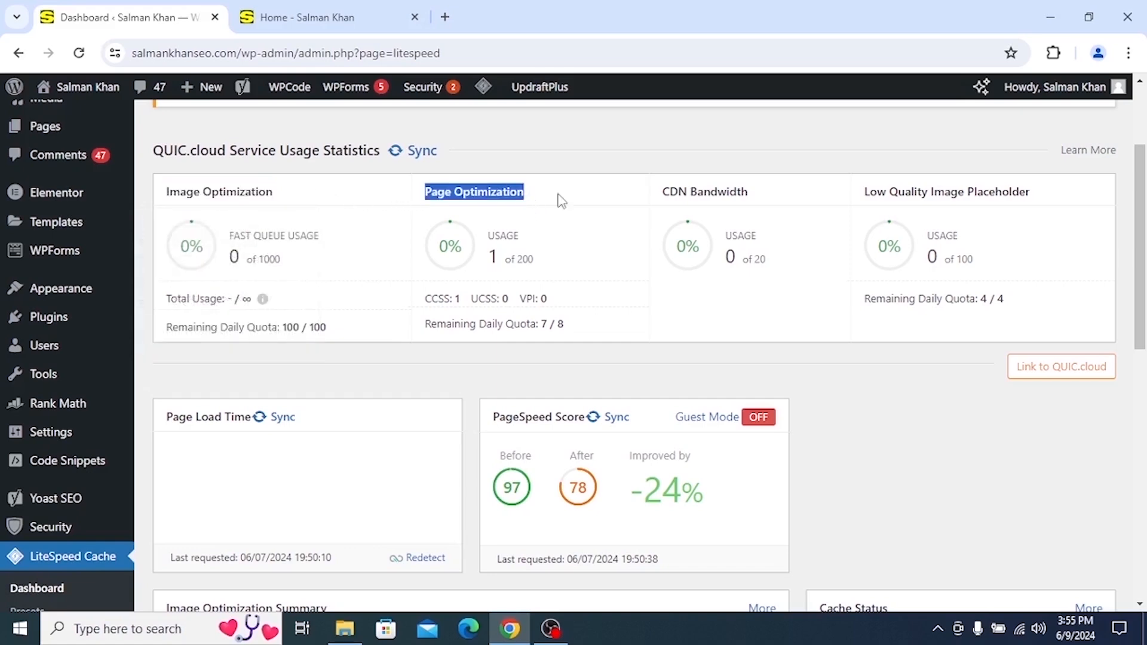
left_click(562, 202)
left_click_drag(660, 200, 533, 202)
left_click(725, 196)
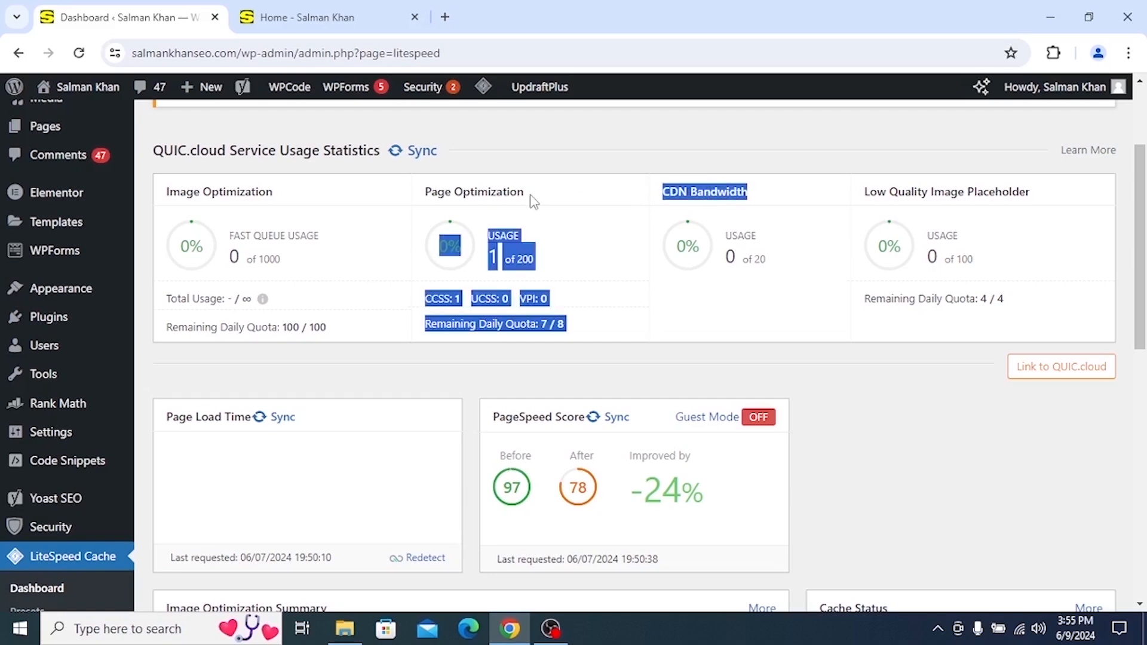
left_click(593, 190)
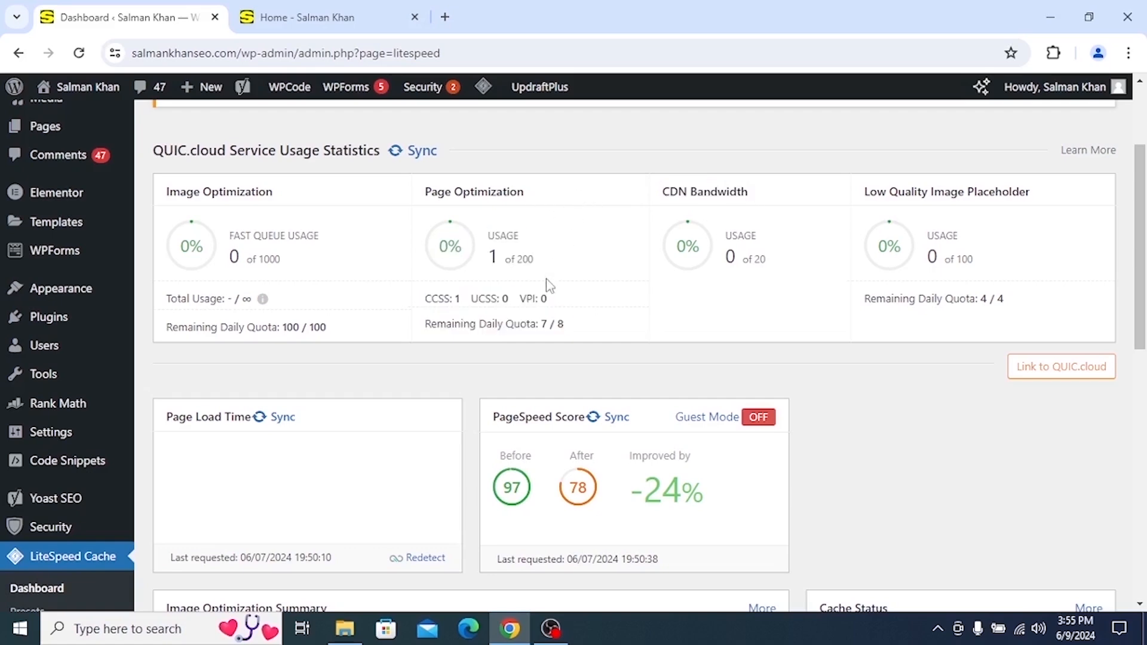
Dismiss the translation pop-ups and review the page load time, PageSpeed score, image optimization summary and cache status sections.
scroll(466, 385, "down", 2)
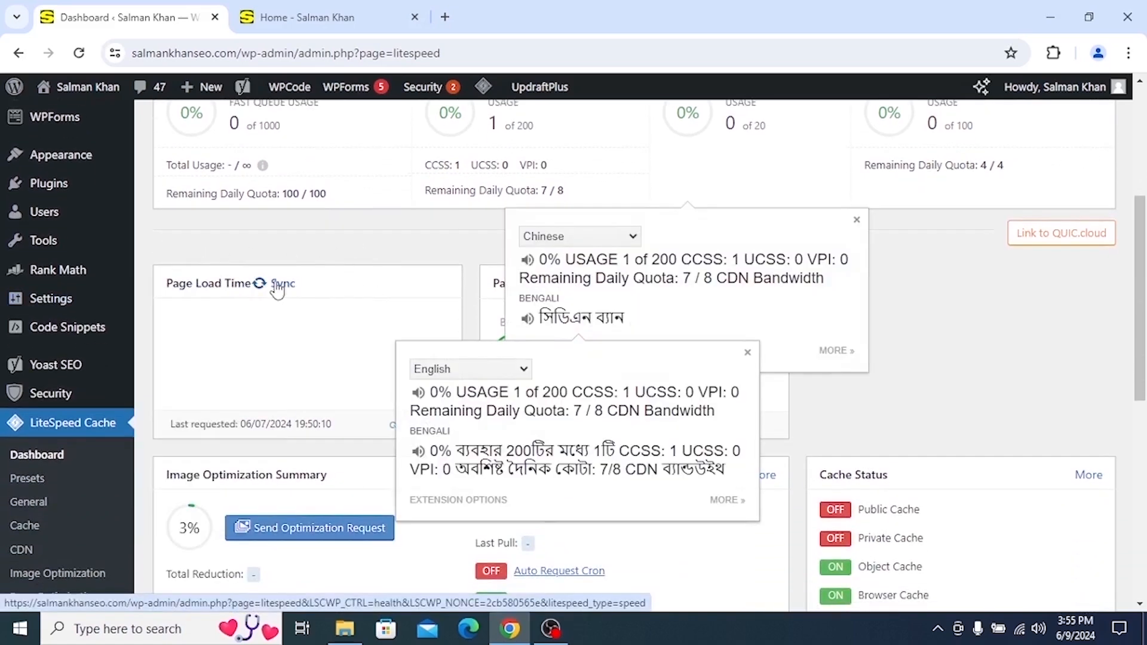
left_click(415, 247)
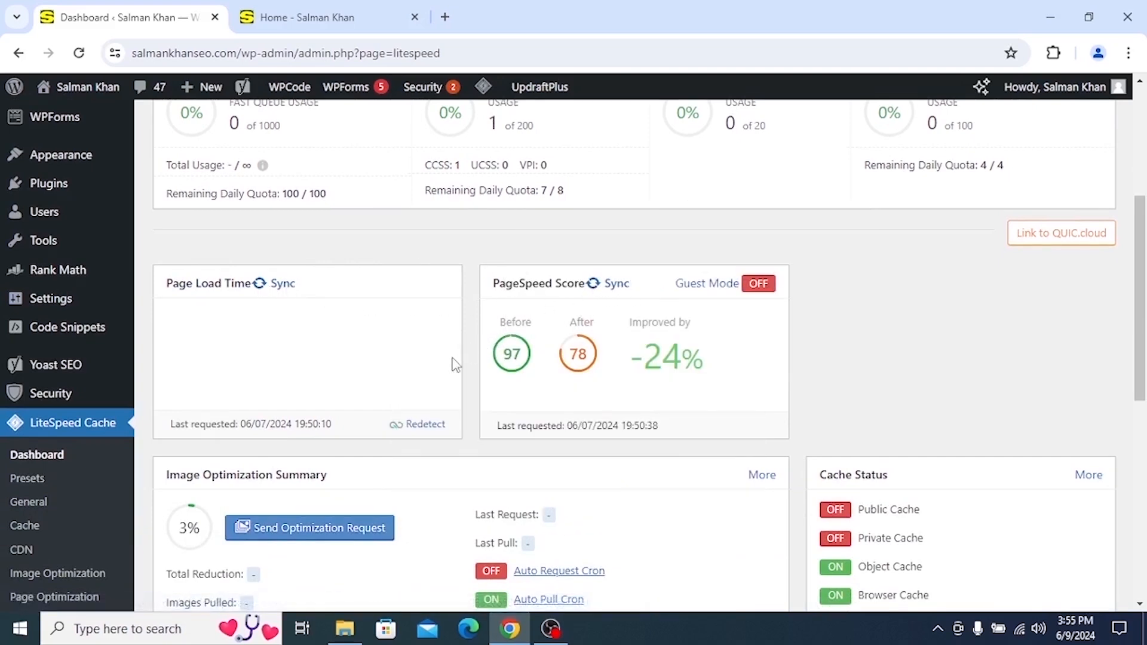
scroll(466, 384, "up", 1)
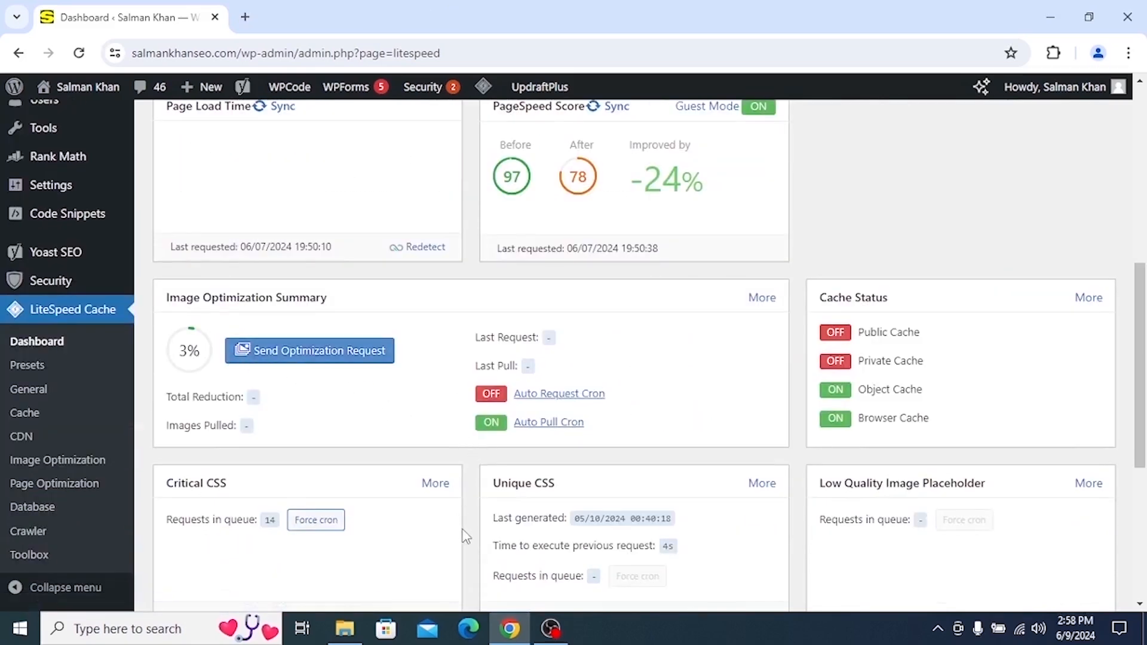
scroll(468, 505, "up", 8)
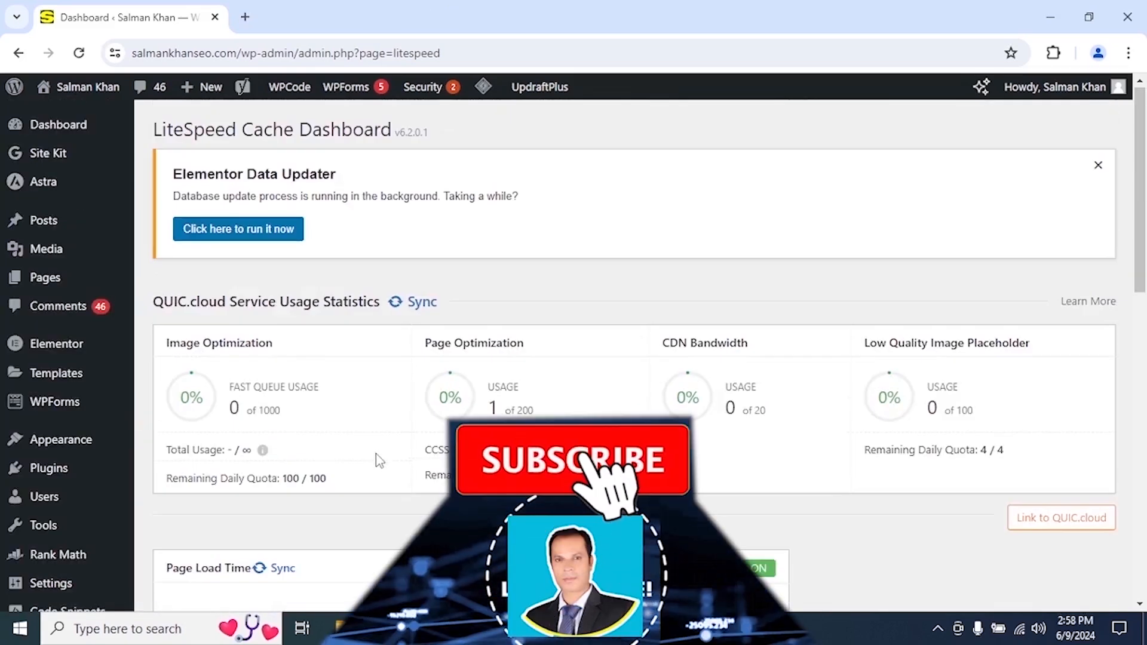
scroll(263, 458, "down", 4)
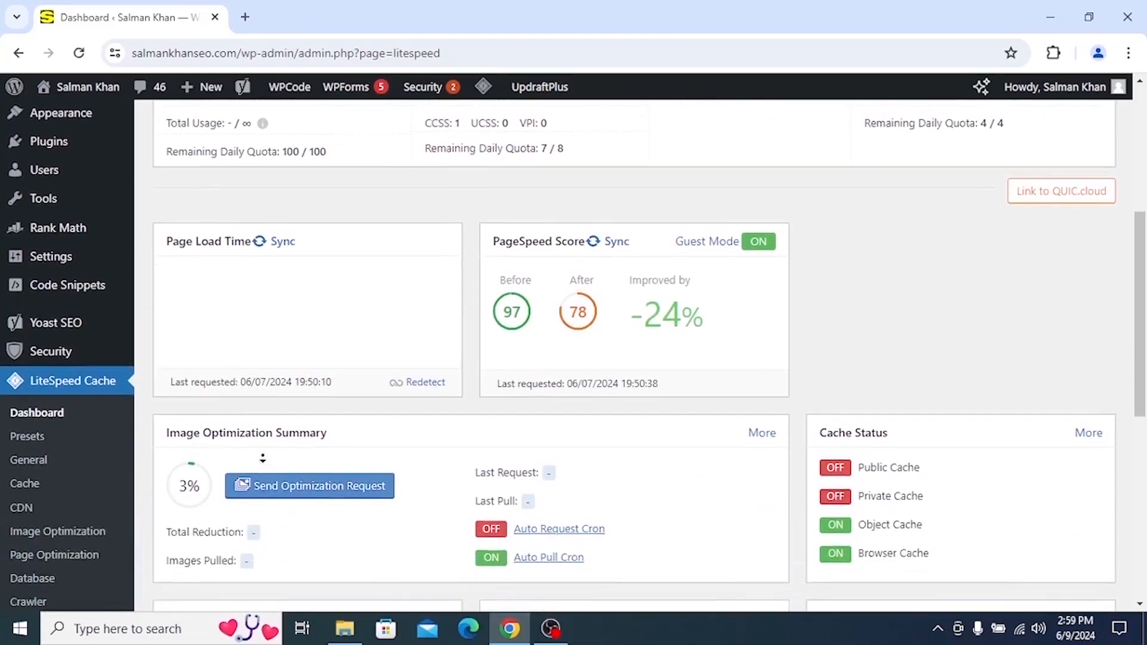
scroll(270, 366, "down", 2)
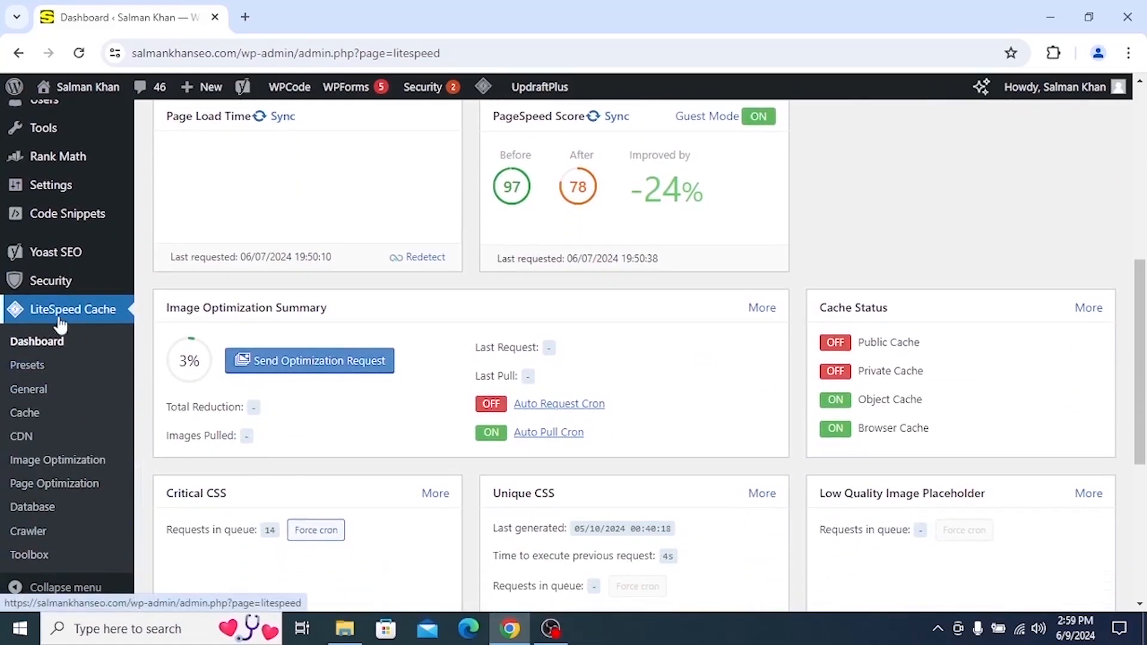